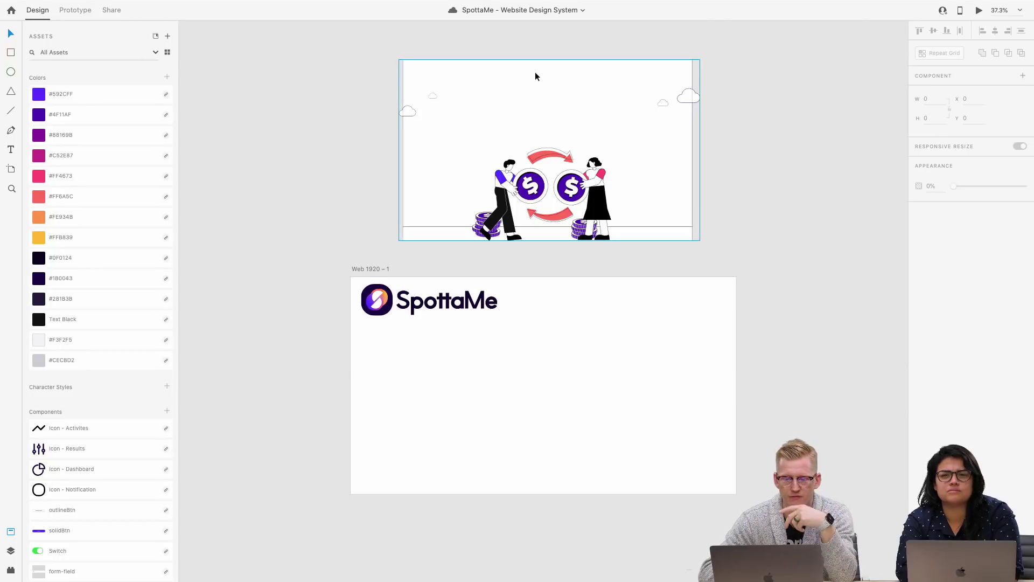
Step: Examine the illustration of two people exchanging coins and the SpottaMe logo on the Web 1920 – 1 artboard
{"action": "double_click", "coordinate": [581, 186]}
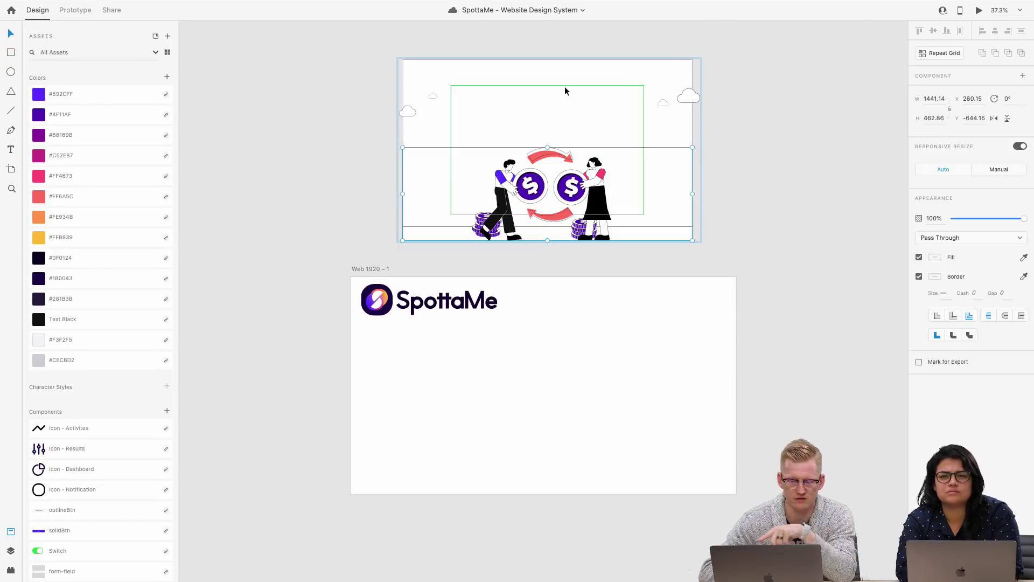
{"action": "scroll", "coordinate": [573, 134], "scroll_direction": "up", "scroll_amount": 5}
{"action": "left_click", "coordinate": [547, 251]}
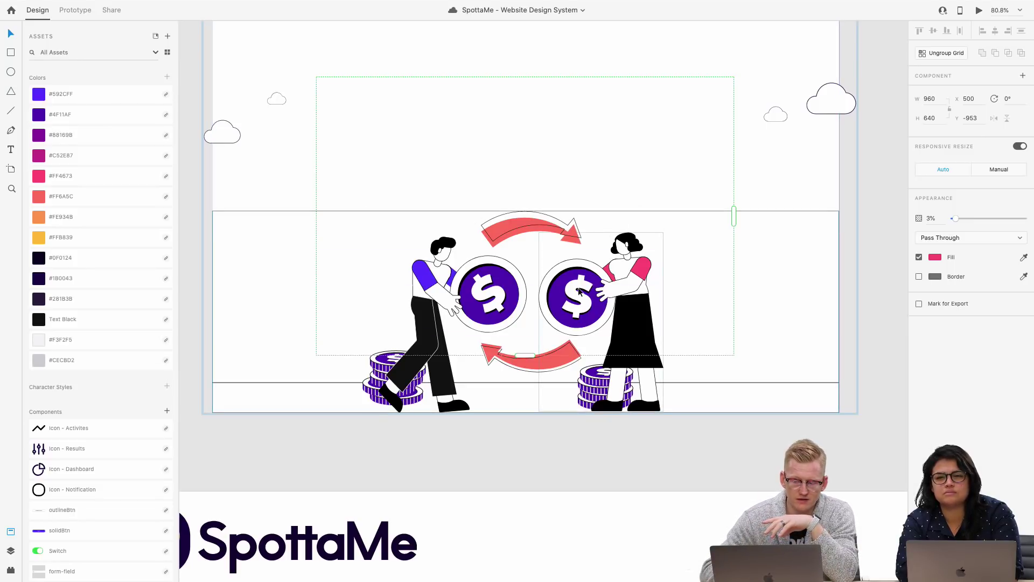
{"action": "left_click", "coordinate": [542, 156]}
{"action": "scroll", "coordinate": [542, 154], "scroll_direction": "up", "scroll_amount": 5}
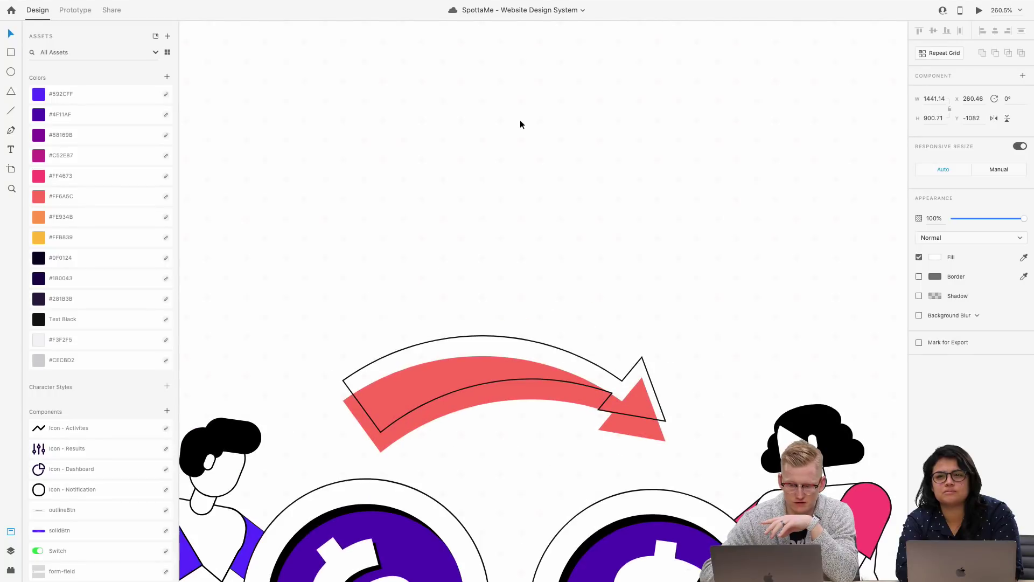
{"action": "scroll", "coordinate": [520, 124], "scroll_direction": "up", "scroll_amount": 3}
{"action": "scroll", "coordinate": [520, 124], "scroll_direction": "down", "scroll_amount": 8}
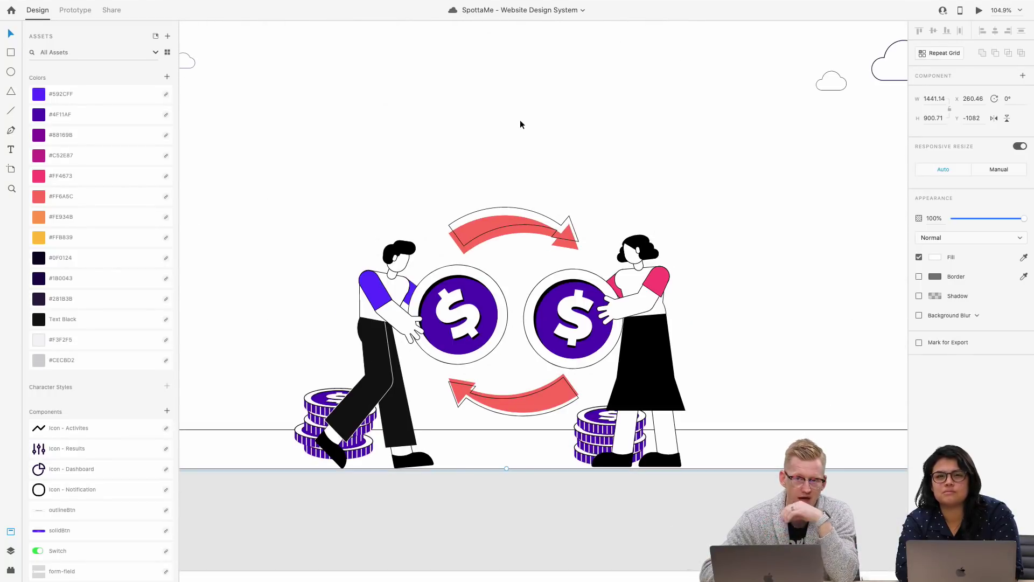
{"action": "scroll", "coordinate": [387, 299], "scroll_direction": "down", "scroll_amount": 2}
{"action": "scroll", "coordinate": [387, 300], "scroll_direction": "left", "scroll_amount": 2}
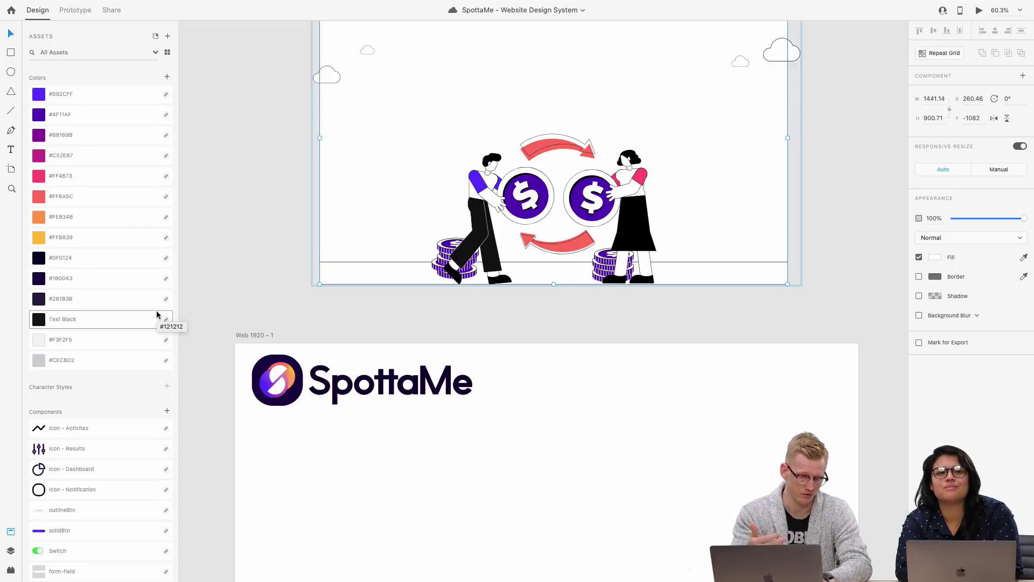
{"action": "scroll", "coordinate": [156, 315], "scroll_direction": "down", "scroll_amount": 1}
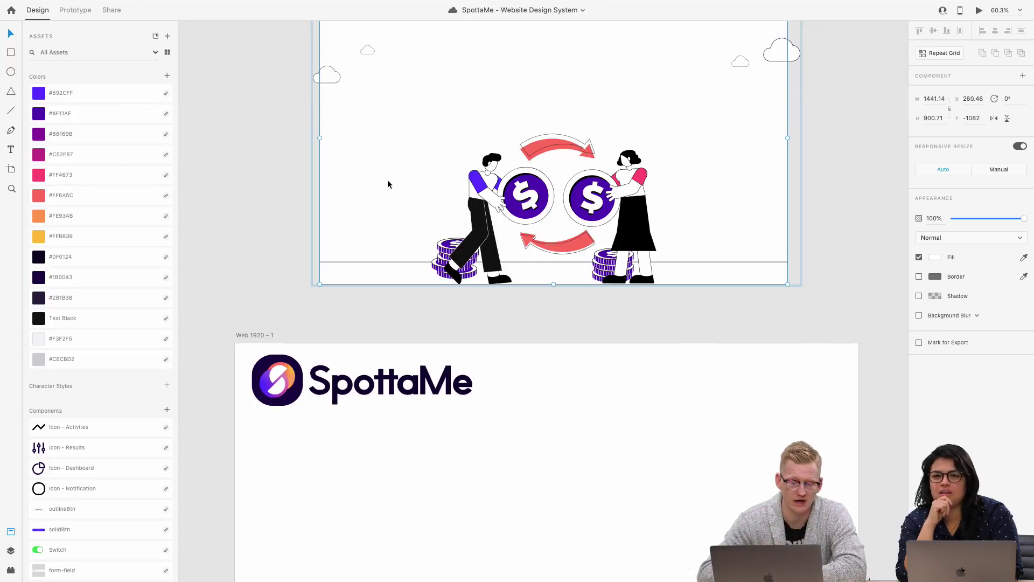
{"action": "scroll", "coordinate": [336, 361], "scroll_direction": "up", "scroll_amount": 5}
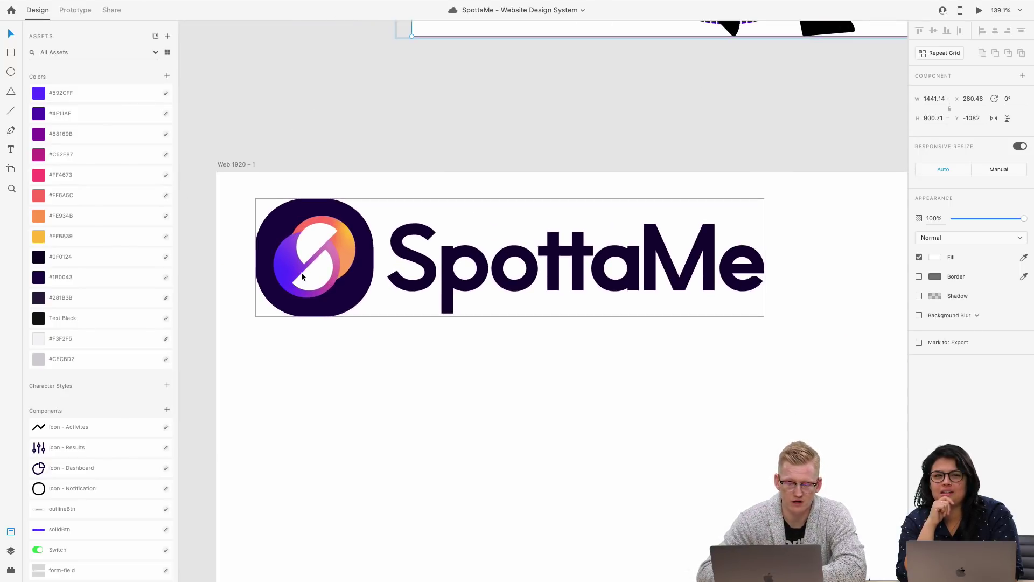
{"action": "scroll", "coordinate": [275, 229], "scroll_direction": "down", "scroll_amount": 5}
{"action": "scroll", "coordinate": [274, 231], "scroll_direction": "up", "scroll_amount": 1}
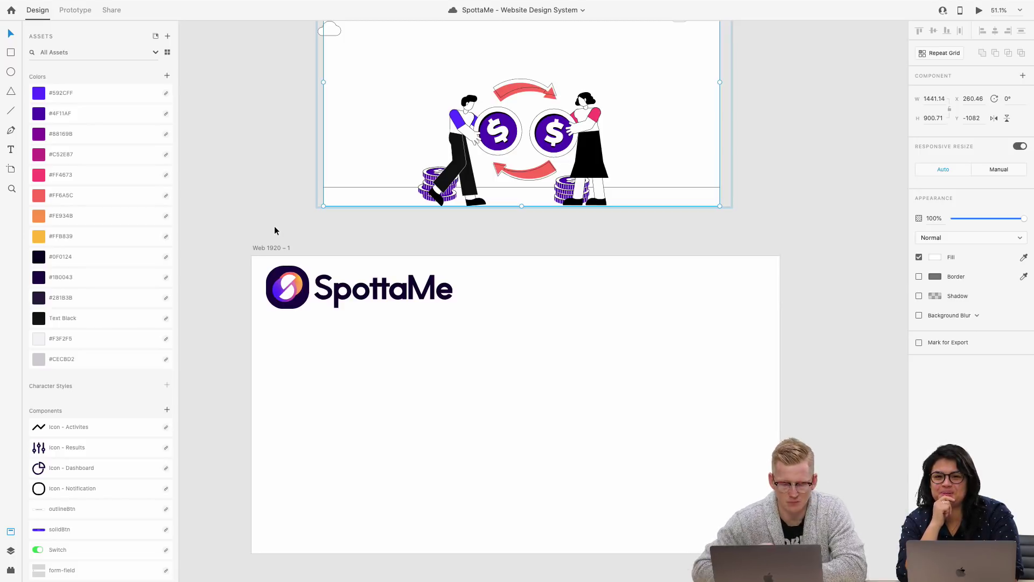
Step: Add the text "Its a place to get a good overview." on the empty canvas below the Web 1920 – 1 artboard
{"action": "scroll", "coordinate": [273, 225], "scroll_direction": "down", "scroll_amount": 5}
{"action": "left_click", "coordinate": [493, 255]}
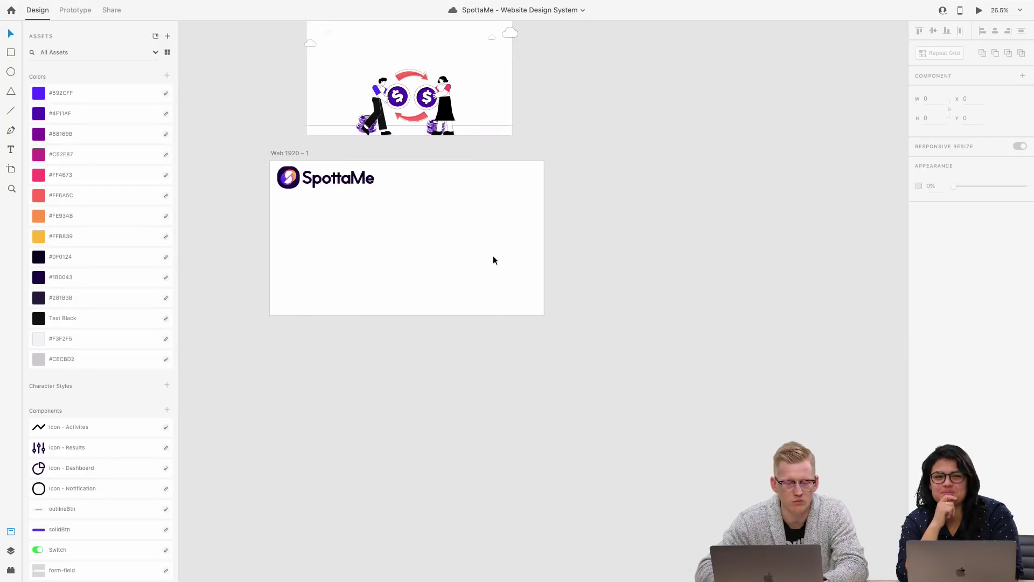
{"action": "scroll", "coordinate": [493, 256], "scroll_direction": "down", "scroll_amount": 5}
{"action": "scroll", "coordinate": [493, 257], "scroll_direction": "left", "scroll_amount": 3}
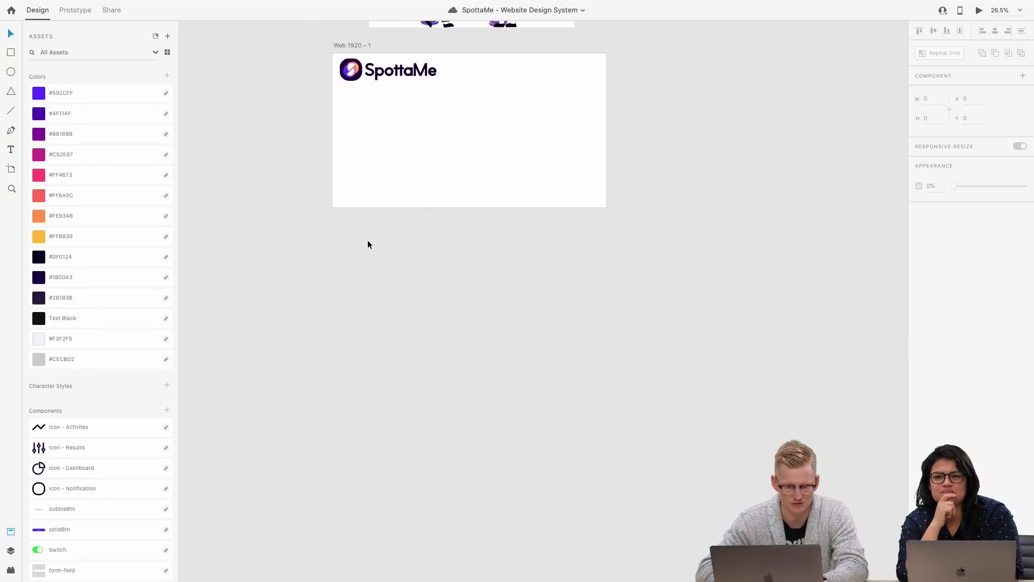
{"action": "left_click", "coordinate": [349, 242]}
{"action": "scroll", "coordinate": [349, 242], "scroll_direction": "up", "scroll_amount": 10}
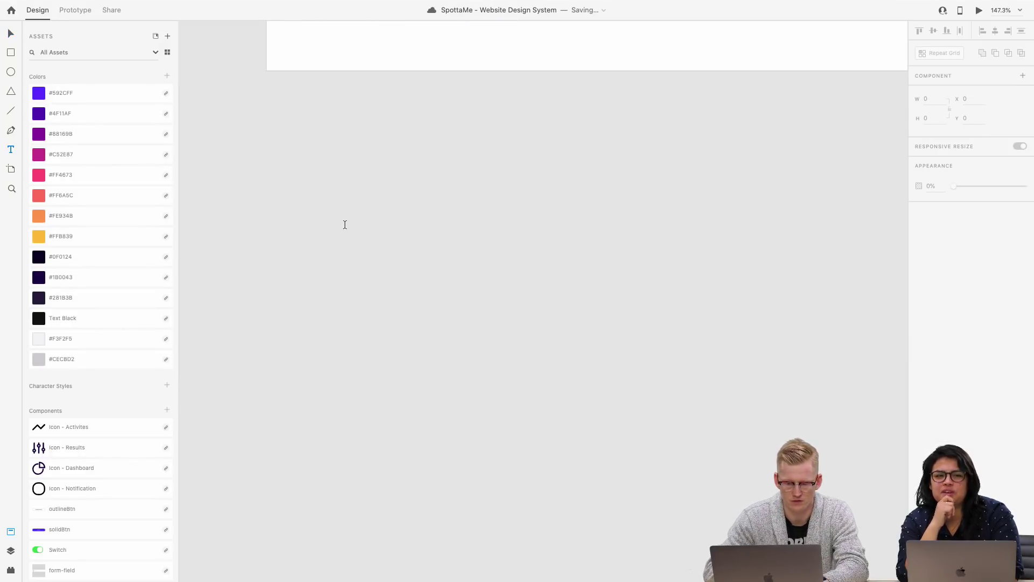
{"action": "key", "text": "a"}
{"action": "key", "text": "t"}
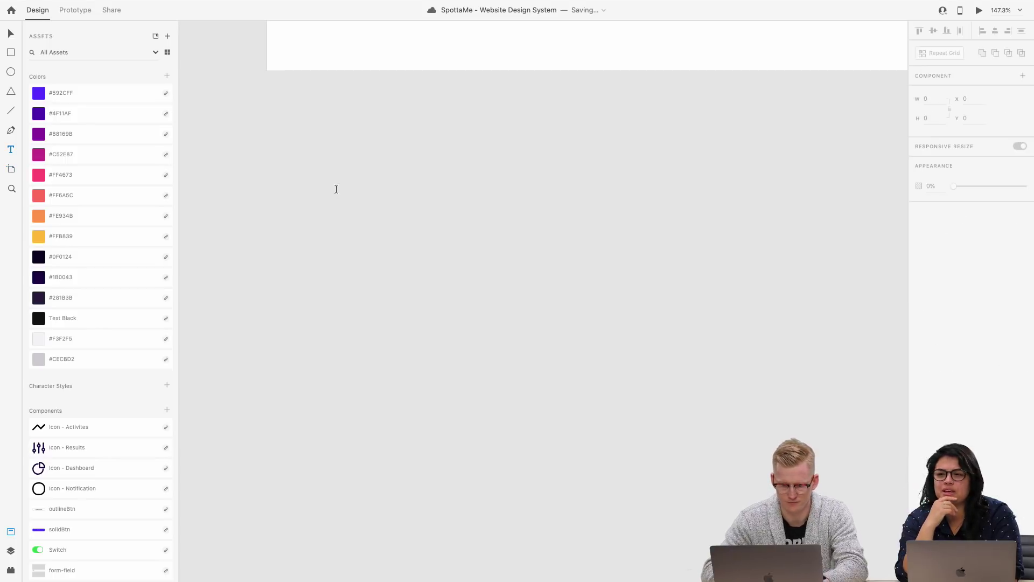
{"action": "left_click", "coordinate": [335, 186]}
{"action": "type", "text": "df"}
{"action": "key", "text": "BackSpace"}
{"action": "key", "text": "BackSpace"}
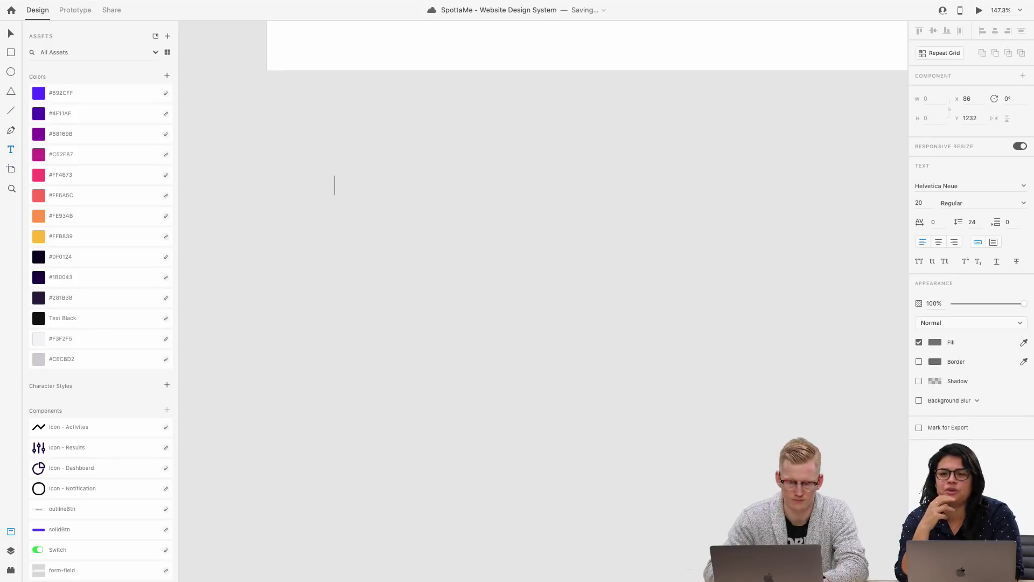
{"action": "type", "text": "Its a place to ge"}
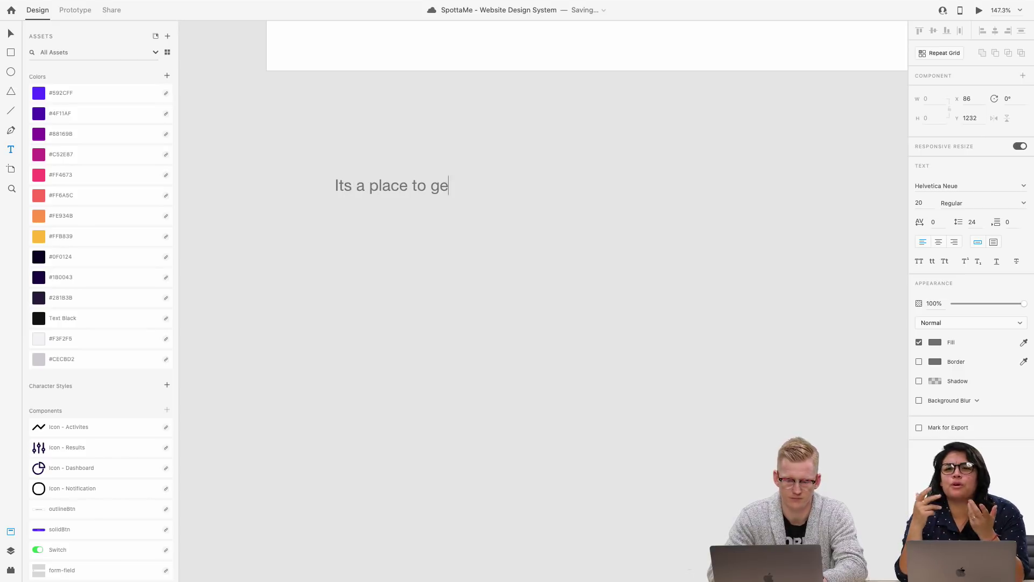
{"action": "type", "text": "t a good over view"}
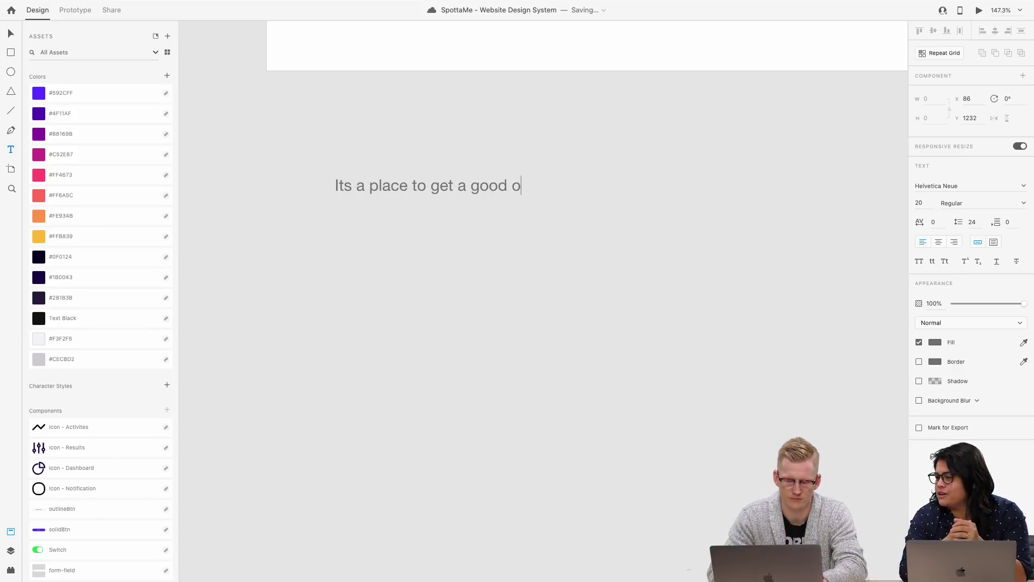
{"action": "key", "text": "BackSpace"}
{"action": "key", "text": "BackSpace"}
{"action": "key", "text": "BackSpace"}
{"action": "key", "text": "BackSpace"}
{"action": "key", "text": "BackSpace"}
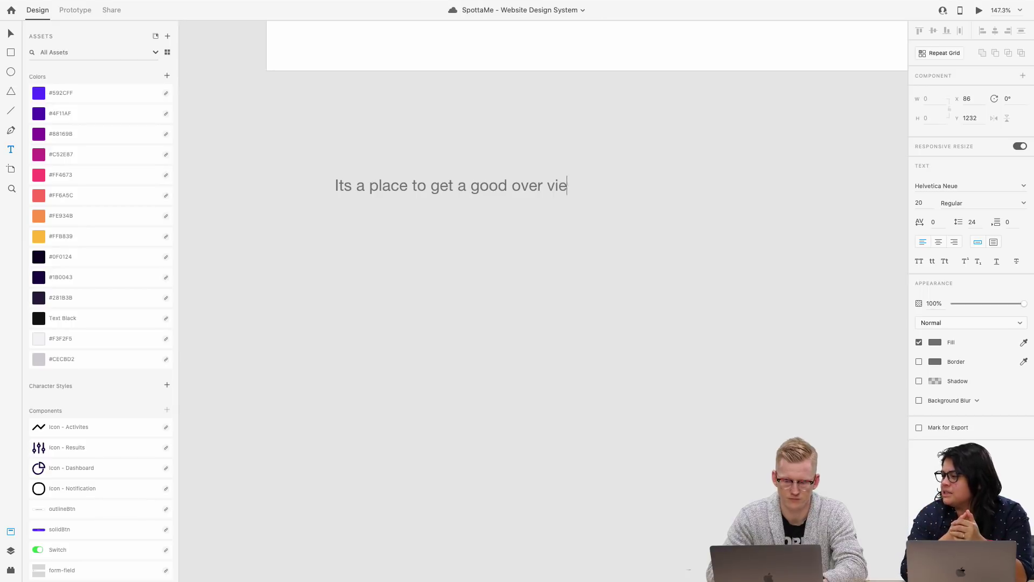
{"action": "type", "text": "view"}
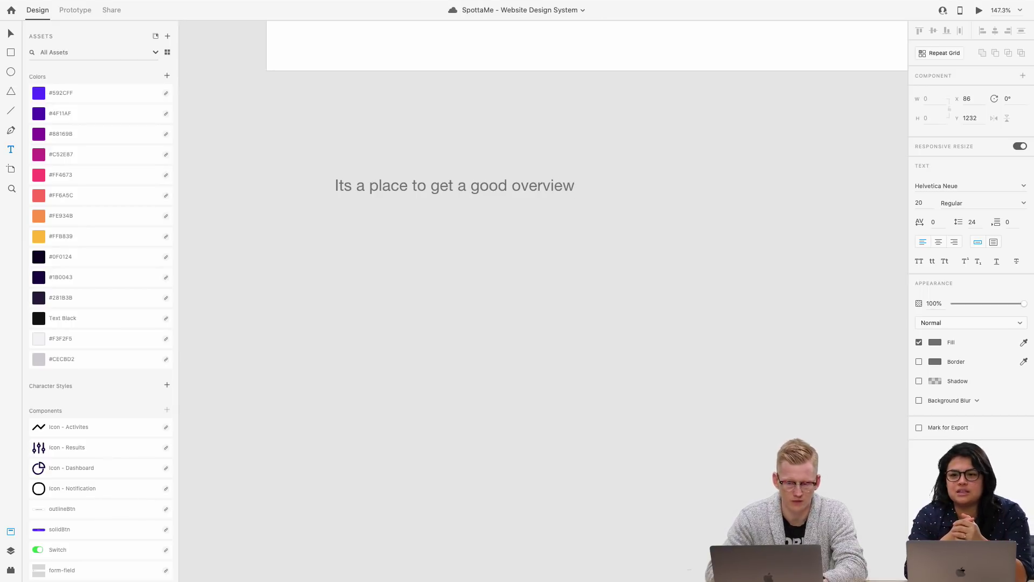
{"action": "type", "text": "."}
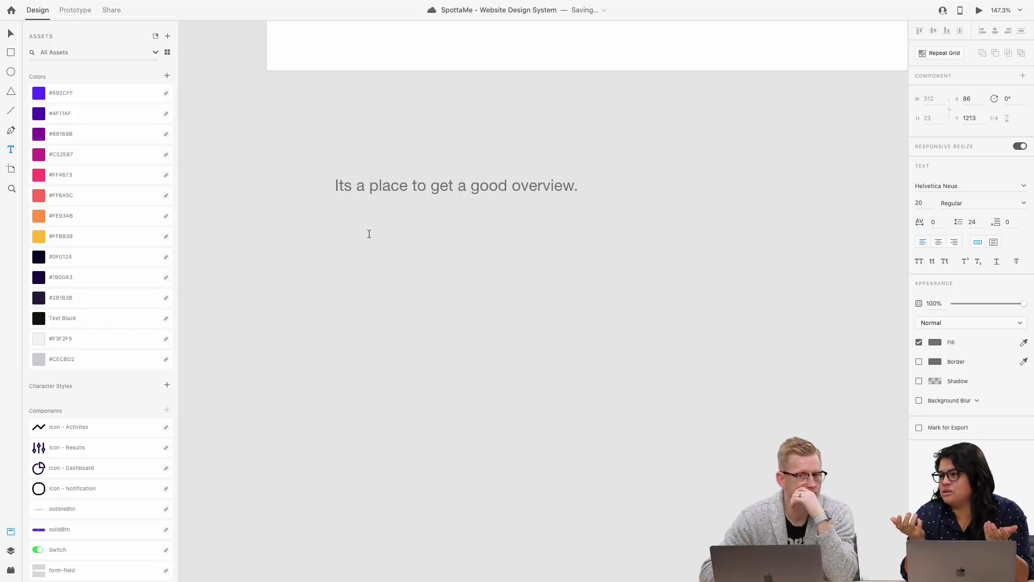
{"action": "key", "text": "Escape"}
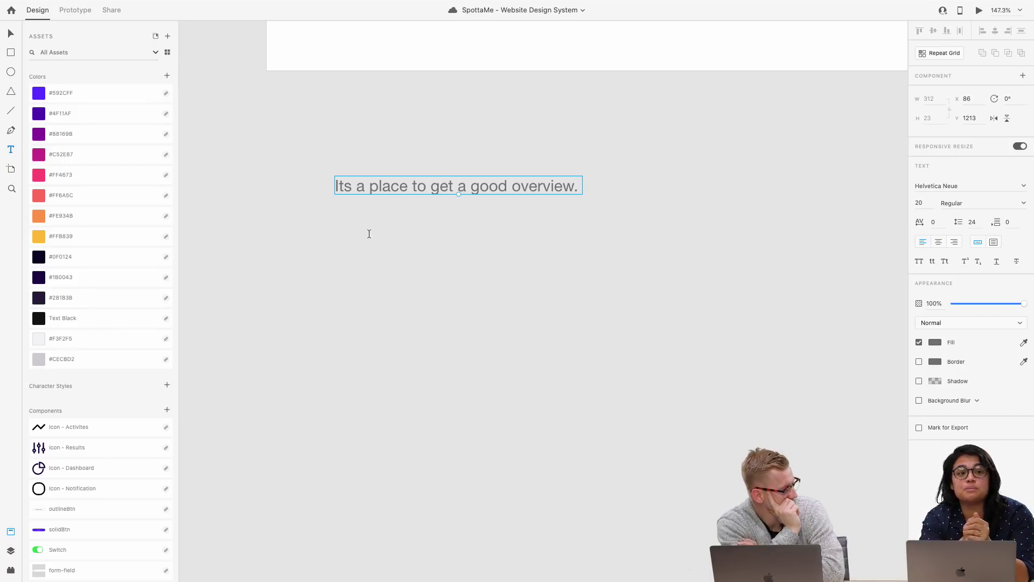
Step: Replace the note's text with "Purpose:" and a second line reading "Create a one for beta."
{"action": "left_click", "coordinate": [379, 199]}
{"action": "double_click", "coordinate": [373, 187]}
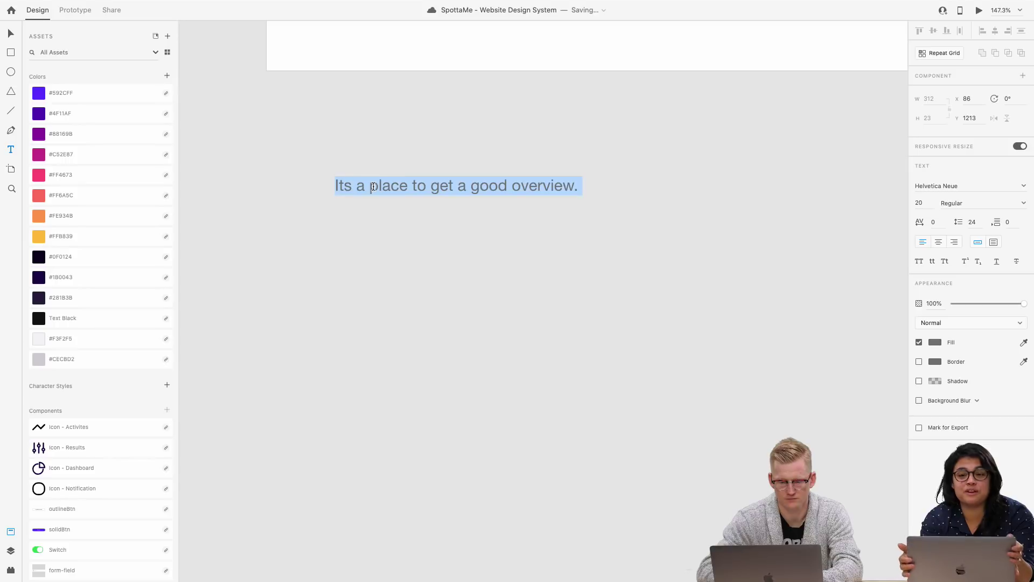
{"action": "type", "text": "Purpose"}
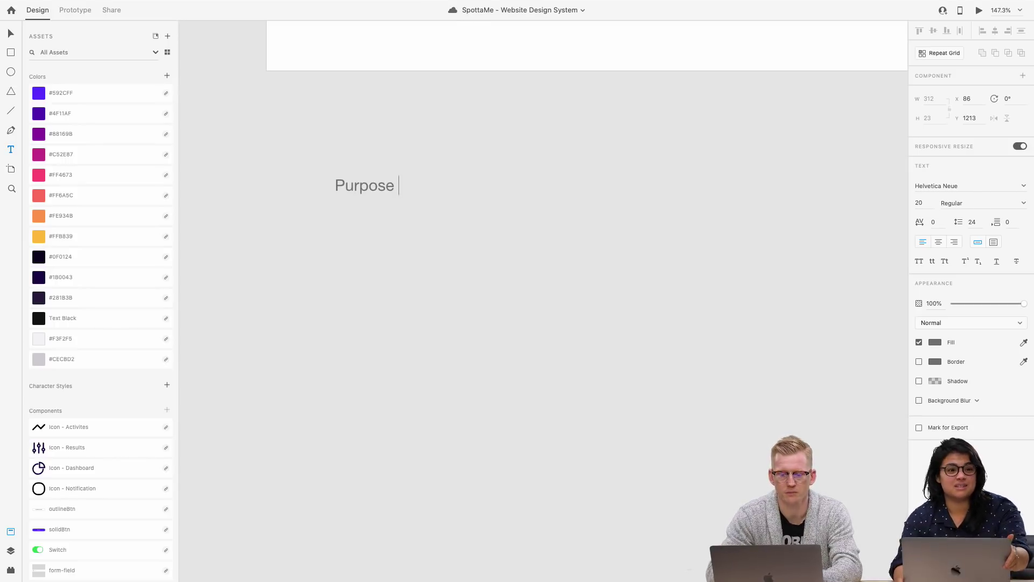
{"action": "key", "text": "BackSpace"}
{"action": "type", "text": ":"}
{"action": "key", "text": "Return"}
{"action": "type", "text": "Create a "}
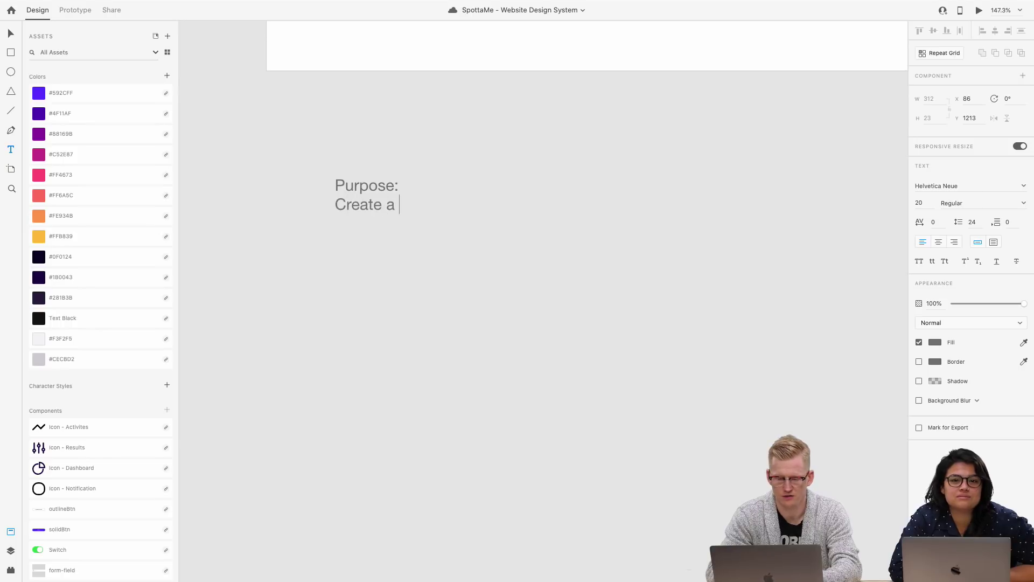
{"action": "type", "text": "one for beta."}
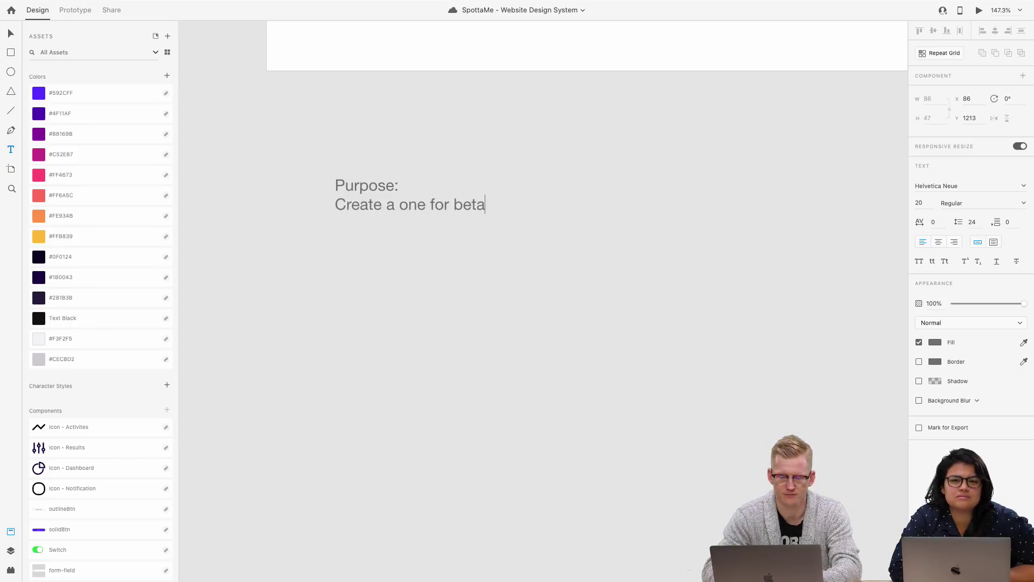
{"action": "key", "text": "Escape"}
Step: Correct the second line of the purpose note so it reads "Create a page for beta signup."
{"action": "scroll", "coordinate": [421, 309], "scroll_direction": "down", "scroll_amount": 3}
{"action": "scroll", "coordinate": [420, 310], "scroll_direction": "left", "scroll_amount": 2}
{"action": "scroll", "coordinate": [431, 218], "scroll_direction": "up", "scroll_amount": 2}
{"action": "triple_click", "coordinate": [459, 197]}
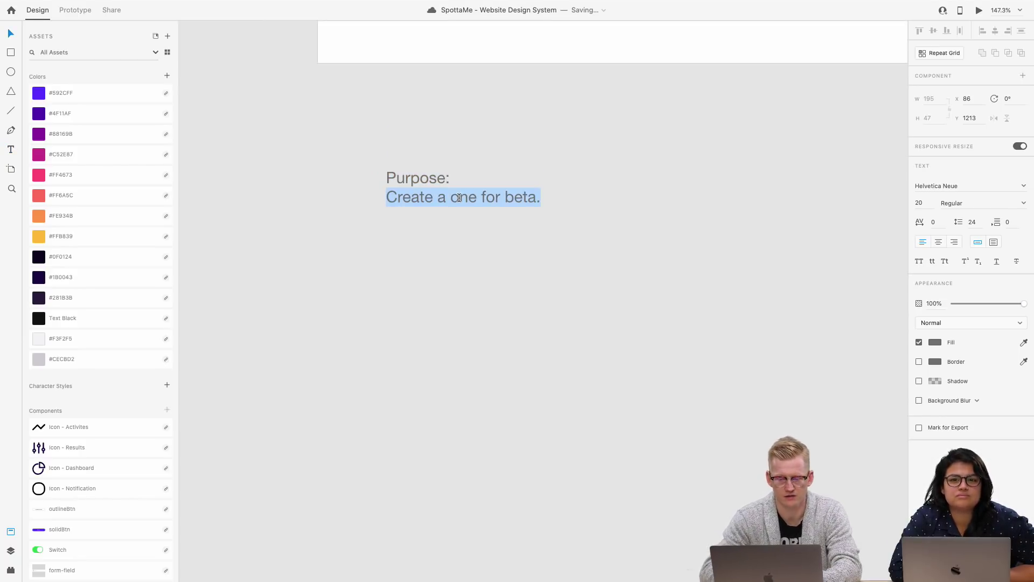
{"action": "double_click", "coordinate": [459, 197]}
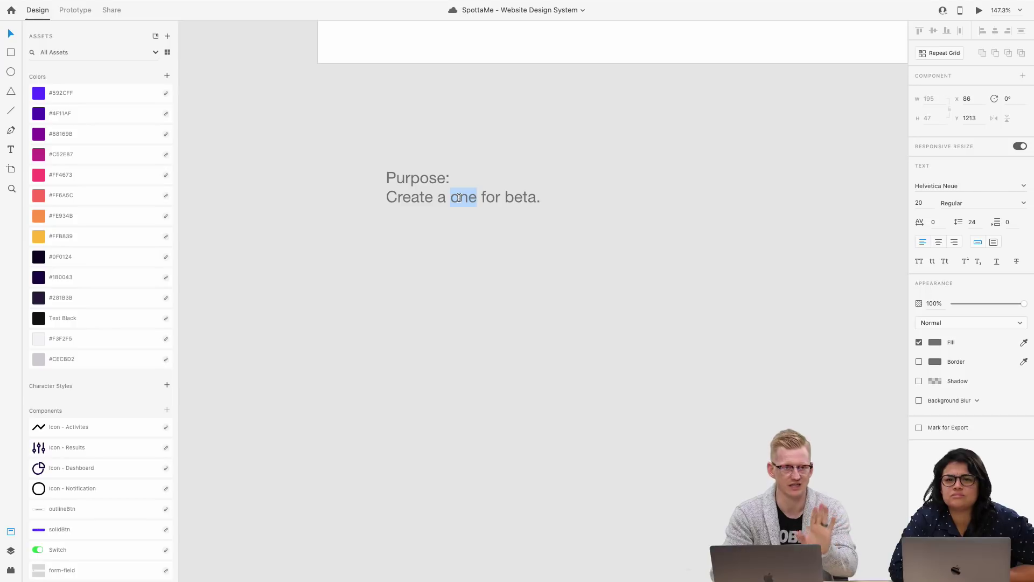
{"action": "type", "text": "page fo"}
{"action": "key", "text": "BackSpace"}
{"action": "key", "text": "BackSpace"}
{"action": "key", "text": "BackSpace"}
{"action": "key", "text": "Right"}
{"action": "key", "text": "Right"}
{"action": "key", "text": "Right"}
{"action": "key", "text": "Right"}
{"action": "key", "text": "Right"}
{"action": "key", "text": "Right"}
{"action": "key", "text": "Right"}
{"action": "key", "text": "Right"}
{"action": "key", "text": "Right"}
{"action": "type", "text": "sigu"}
{"action": "type", "text": "r"}
{"action": "key", "text": "BackSpace"}
{"action": "key", "text": "BackSpace"}
{"action": "type", "text": "nup"}
{"action": "key", "text": "Escape"}
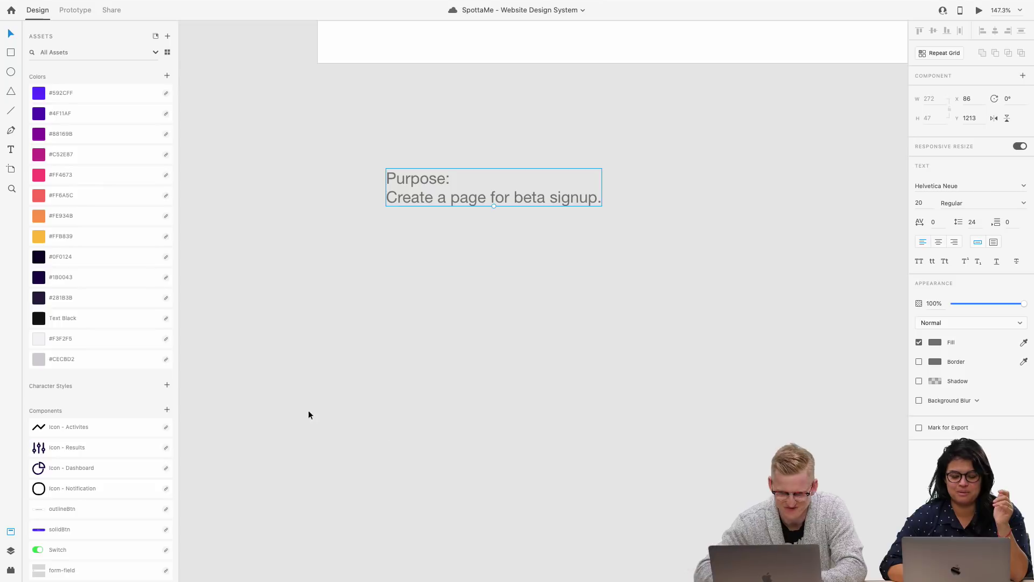
Step: Draw a rectangle about 873 by 288 on the canvas just below the purpose note
{"action": "scroll", "coordinate": [507, 311], "scroll_direction": "up", "scroll_amount": 1}
{"action": "scroll", "coordinate": [507, 312], "scroll_direction": "left", "scroll_amount": 1}
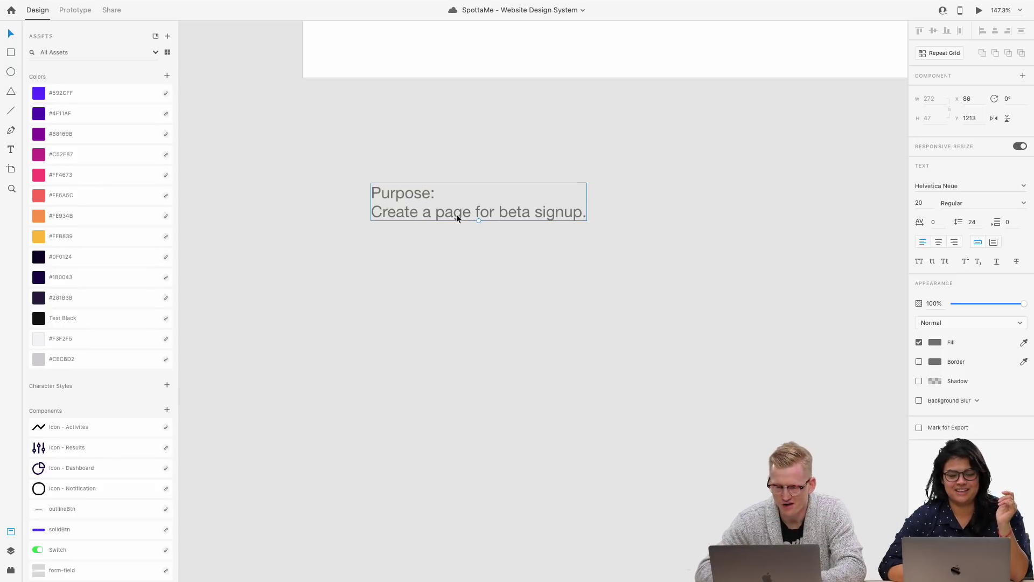
{"action": "left_click", "coordinate": [425, 306]}
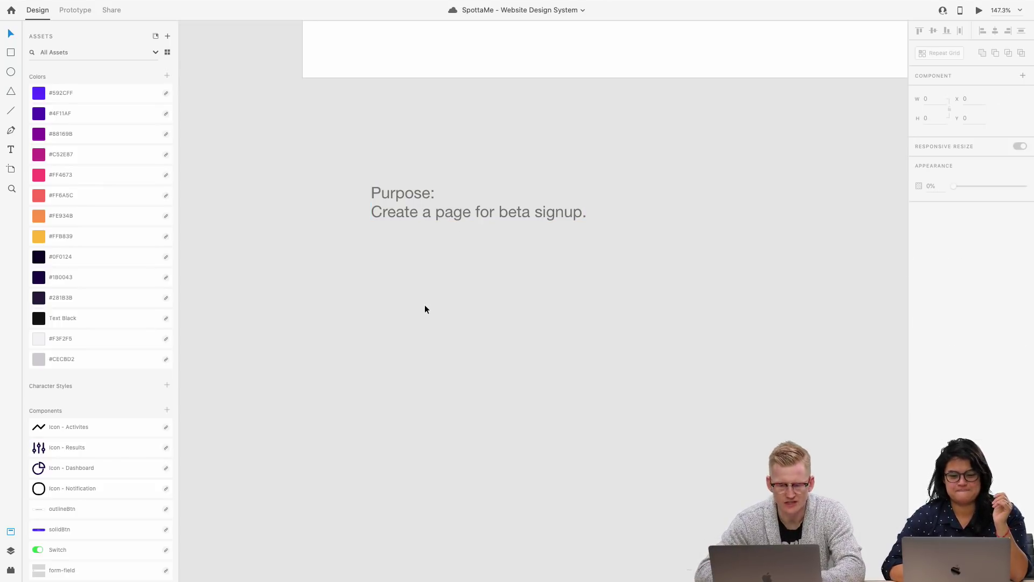
{"action": "scroll", "coordinate": [425, 309], "scroll_direction": "down", "scroll_amount": 3}
{"action": "scroll", "coordinate": [425, 308], "scroll_direction": "left", "scroll_amount": 1}
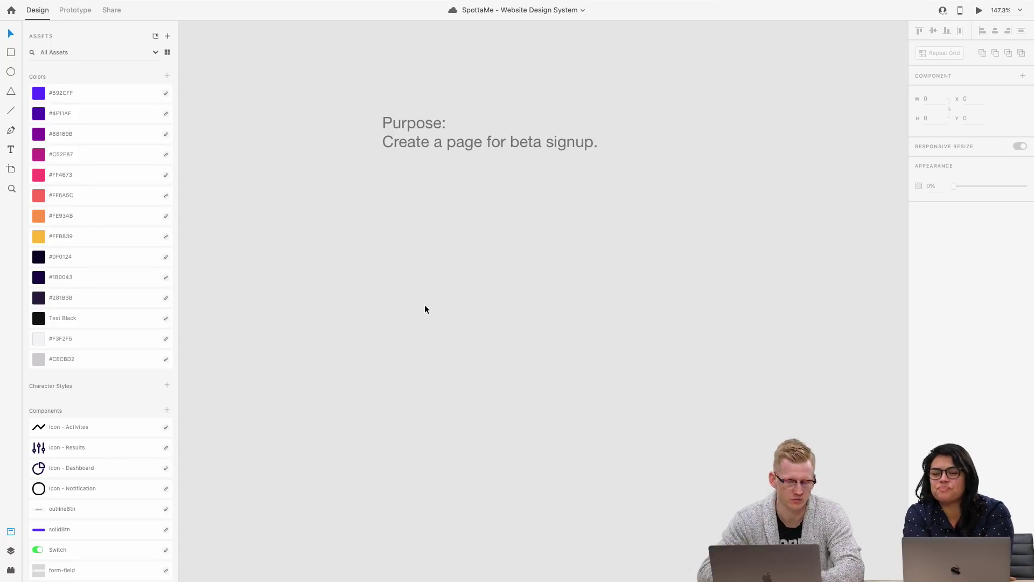
{"action": "scroll", "coordinate": [424, 309], "scroll_direction": "up", "scroll_amount": 1}
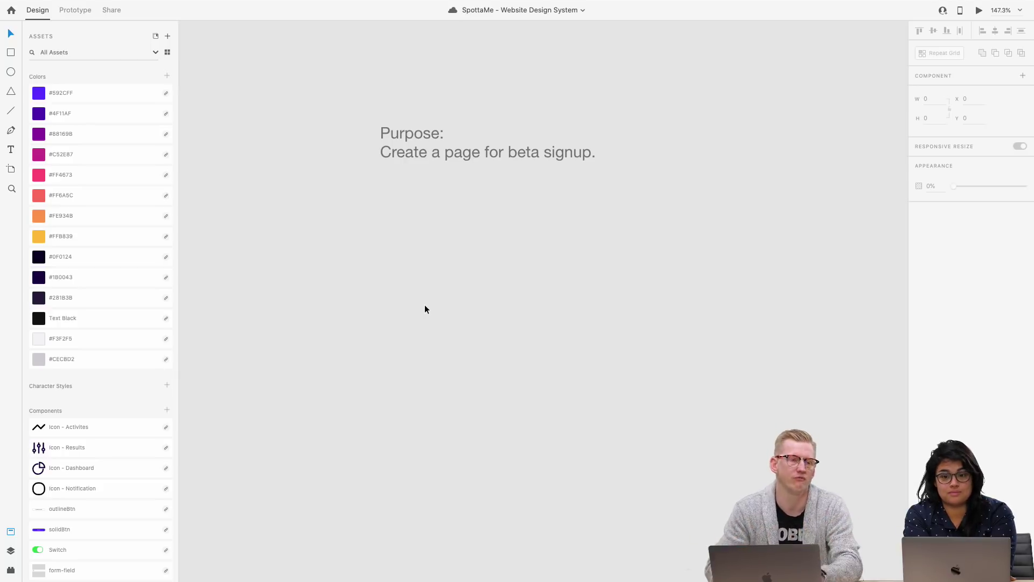
{"action": "scroll", "coordinate": [422, 262], "scroll_direction": "down", "scroll_amount": 3}
{"action": "key", "text": "e"}
{"action": "scroll", "coordinate": [386, 217], "scroll_direction": "down", "scroll_amount": 3}
{"action": "key", "text": "r"}
{"action": "mouse_move", "coordinate": [376, 193]}
{"action": "left_mouse_down"}
{"action": "mouse_move", "coordinate": [541, 264]}
{"action": "mouse_move", "coordinate": [792, 331]}
{"action": "left_mouse_up"}
{"action": "scroll", "coordinate": [792, 331], "scroll_direction": "down", "scroll_amount": 2}
{"action": "scroll", "coordinate": [791, 332], "scroll_direction": "down", "scroll_amount": 3}
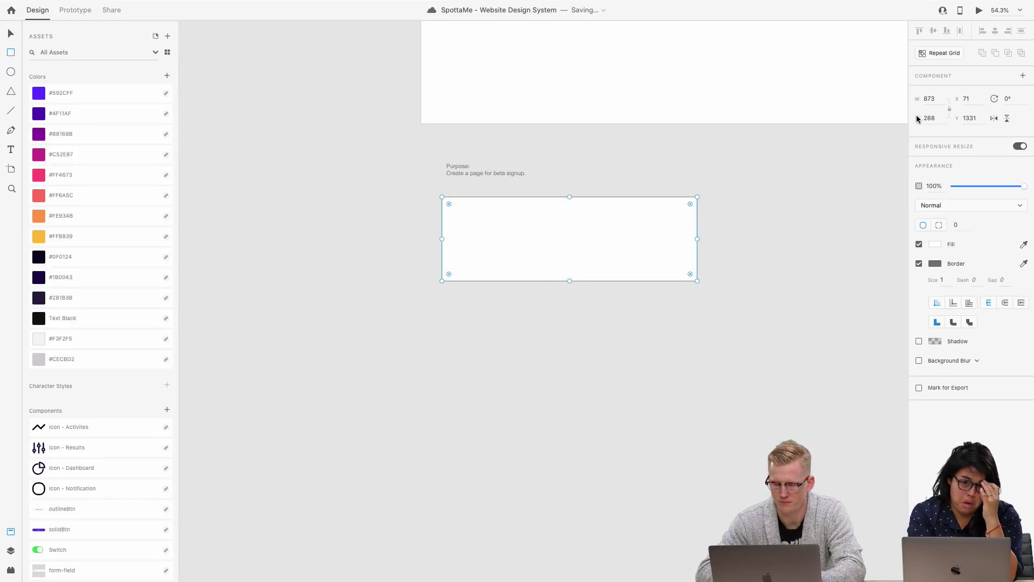
Step: Set the new rectangle's width to 800
{"action": "left_click", "coordinate": [931, 98]}
{"action": "type", "text": "800"}
{"action": "key", "text": "Return"}
Step: Duplicate the rectangle and place the copy directly beneath the original, aligned with its side edges
{"action": "scroll", "coordinate": [641, 261], "scroll_direction": "down", "scroll_amount": 2}
{"action": "left_click", "coordinate": [557, 201]}
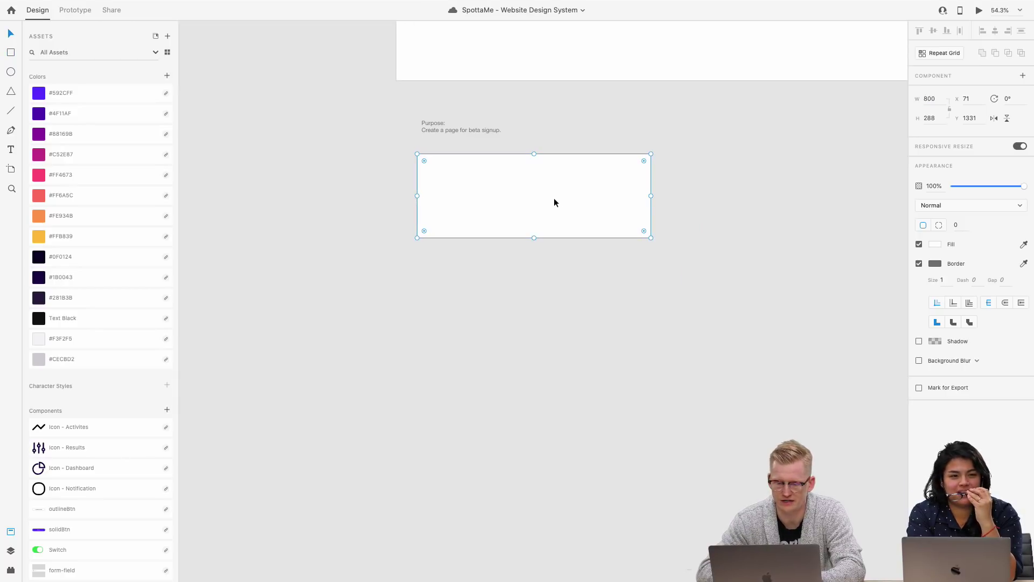
{"action": "left_click_drag", "start_coordinate": [535, 192], "coordinate": [534, 276], "text": "alt"}
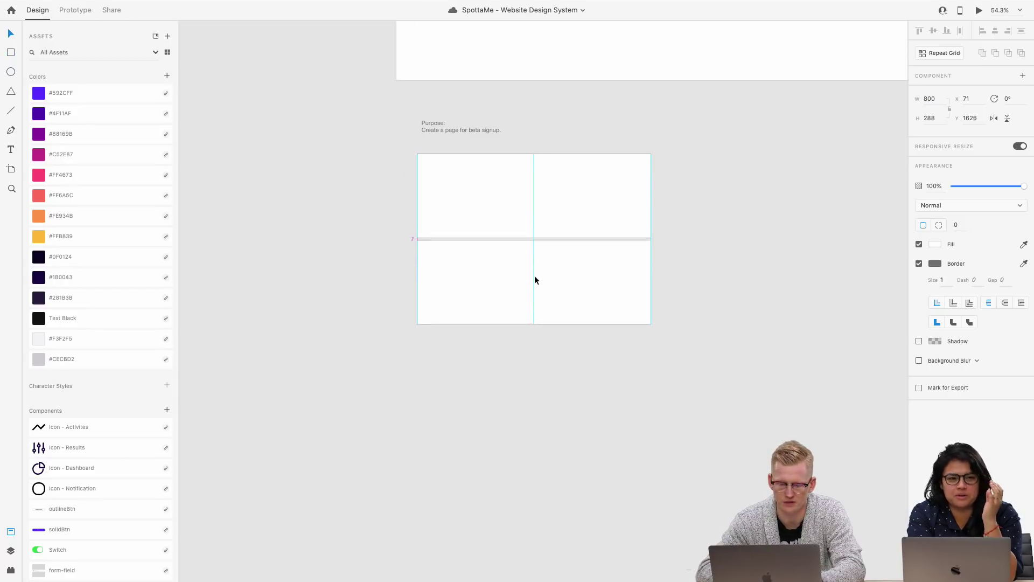
Step: Add the text label "Hero" inside the upper rectangle
{"action": "left_click", "coordinate": [496, 195]}
{"action": "key", "text": "t"}
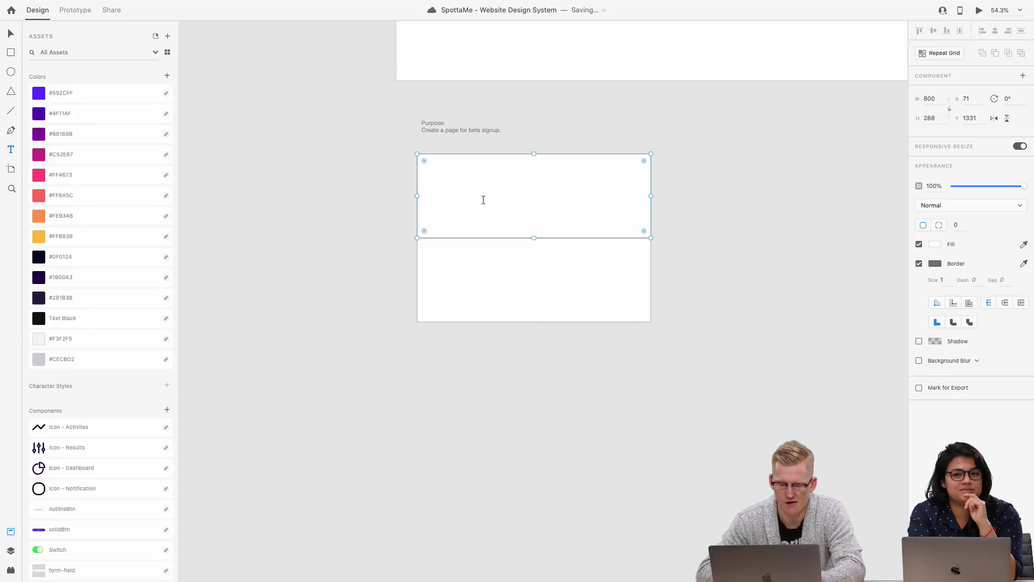
{"action": "left_click", "coordinate": [483, 199]}
{"action": "type", "text": "Hero"}
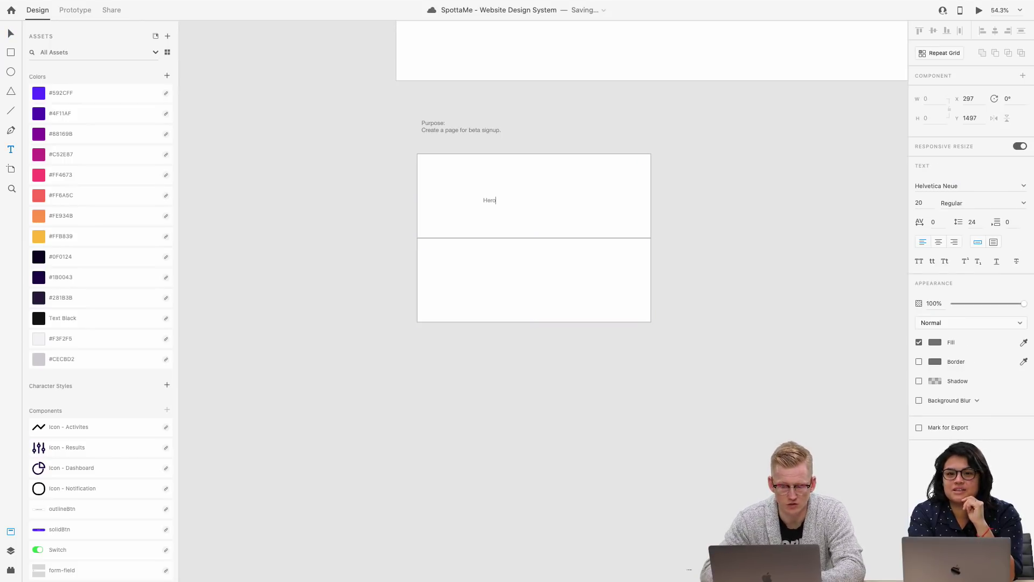
Step: Set the "Hero" label's fill color to #000000
{"action": "double_click", "coordinate": [489, 201]}
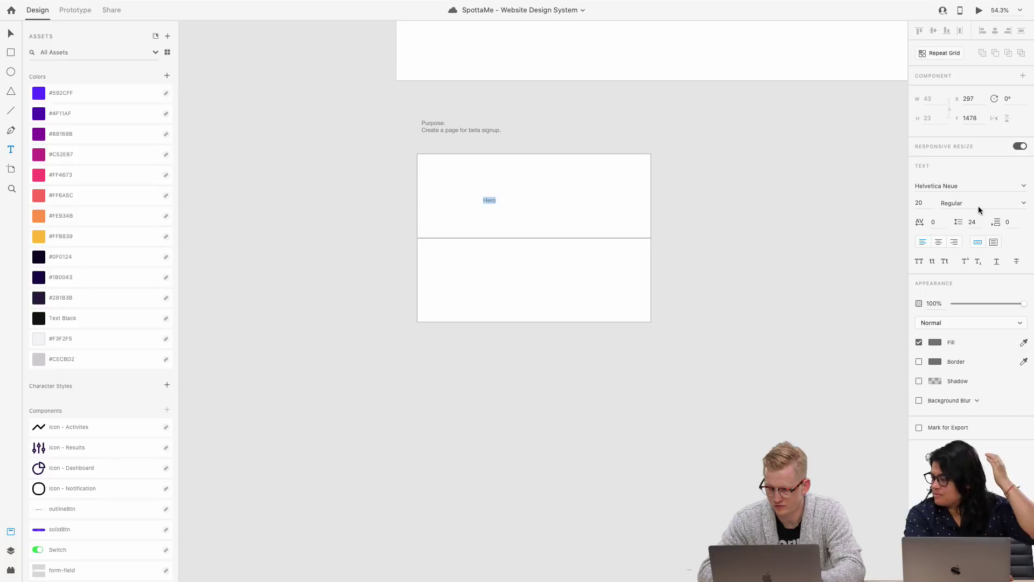
{"action": "left_click", "coordinate": [935, 343]}
{"action": "type", "text": "000000"}
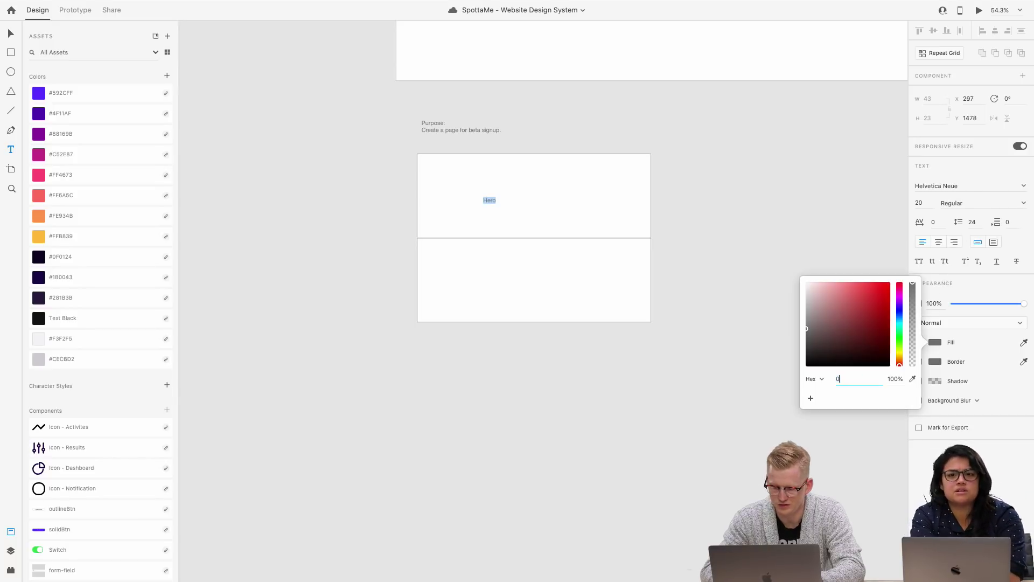
{"action": "key", "text": "Return"}
{"action": "type", "text": "v"}
Step: Add the text label "Hero" in the upper rectangle again and center it within the rectangle
{"action": "scroll", "coordinate": [443, 180], "scroll_direction": "up", "scroll_amount": 3}
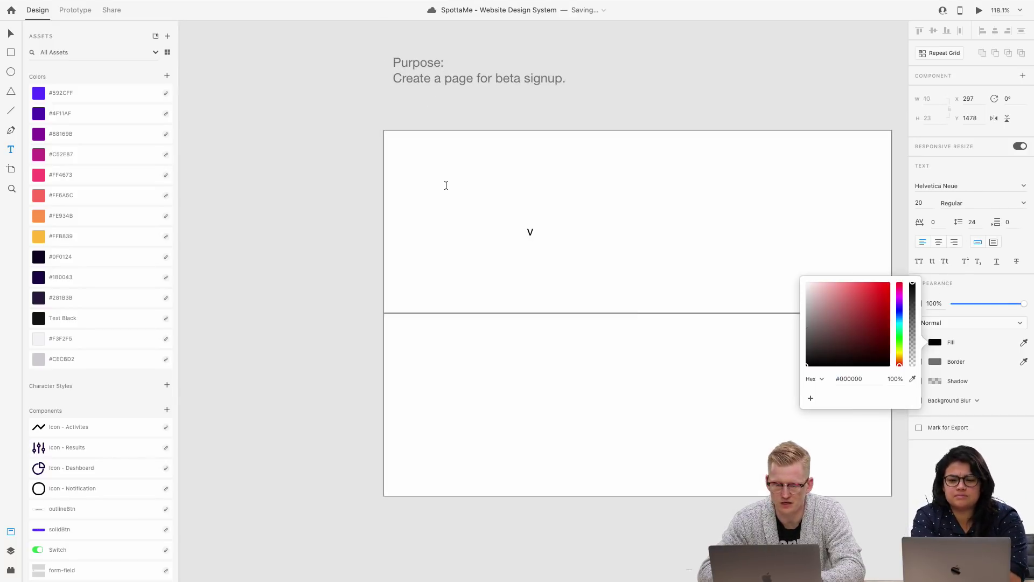
{"action": "left_click", "coordinate": [487, 211]}
{"action": "scroll", "coordinate": [487, 211], "scroll_direction": "up", "scroll_amount": 2}
{"action": "scroll", "coordinate": [488, 211], "scroll_direction": "right", "scroll_amount": 2}
{"action": "left_click", "coordinate": [504, 221]}
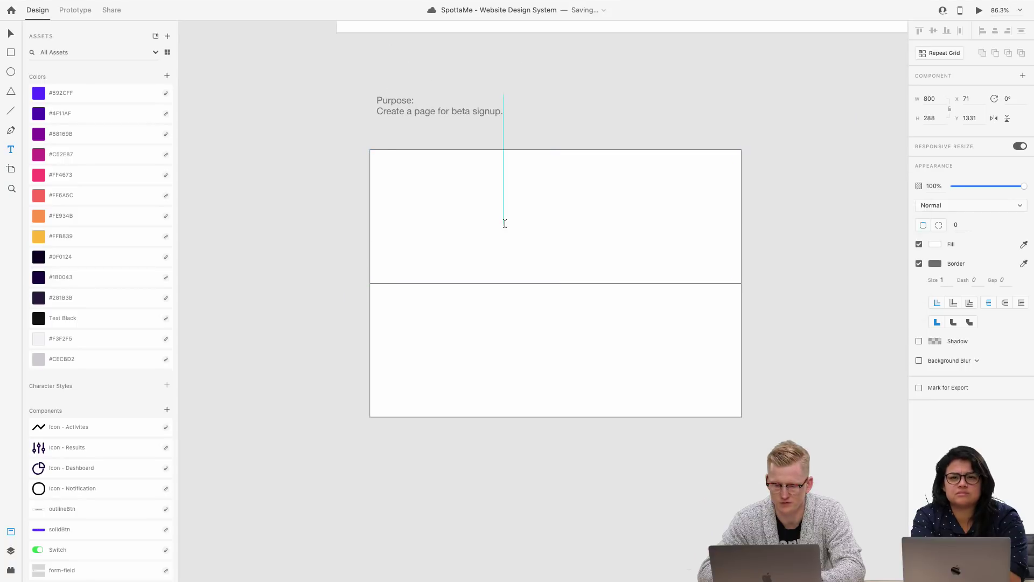
{"action": "type", "text": "Hero"}
{"action": "key", "text": "Escape"}
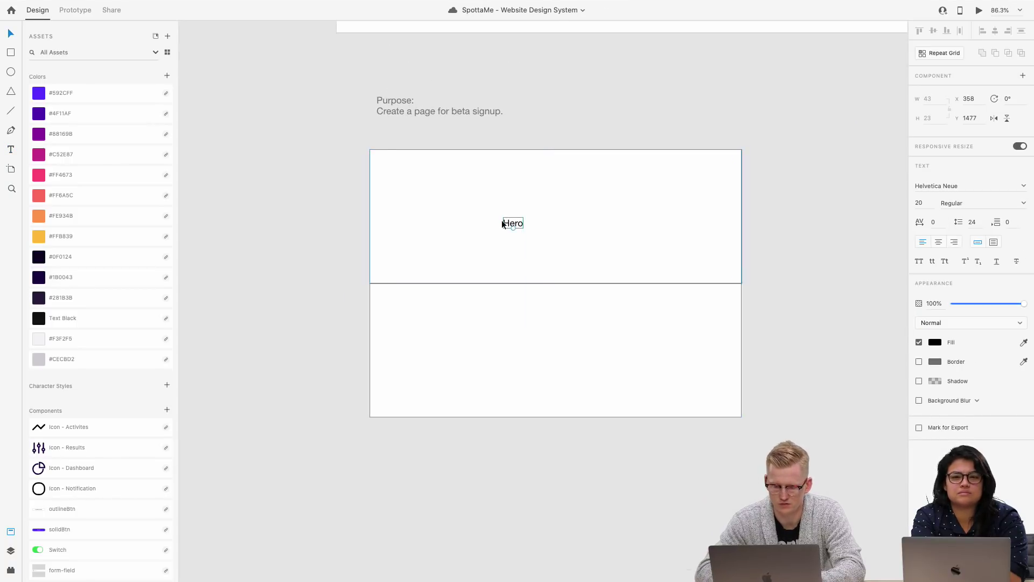
{"action": "left_click_drag", "start_coordinate": [519, 224], "coordinate": [561, 217]}
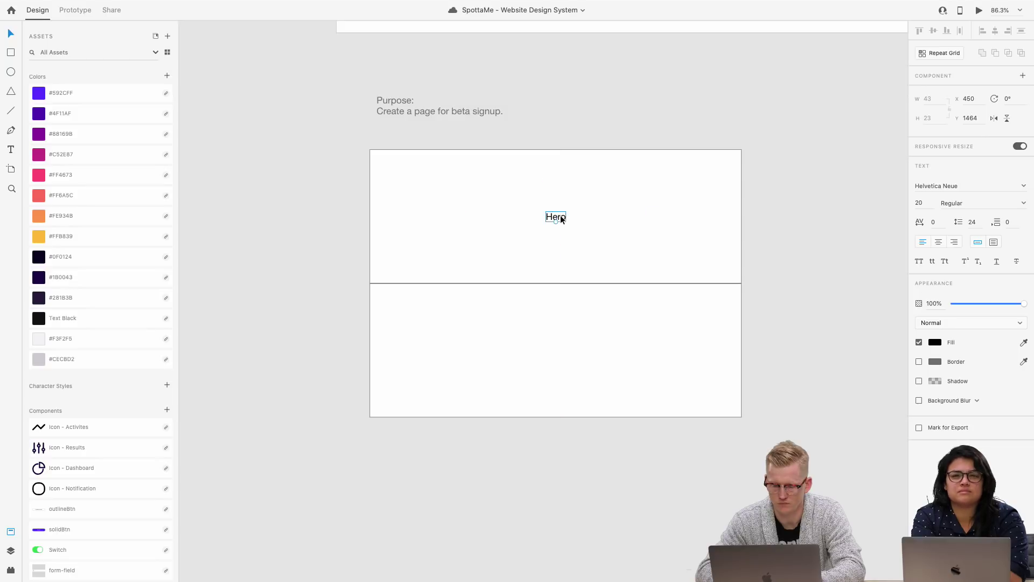
{"action": "left_click", "coordinate": [615, 218]}
{"action": "left_click", "coordinate": [799, 235]}
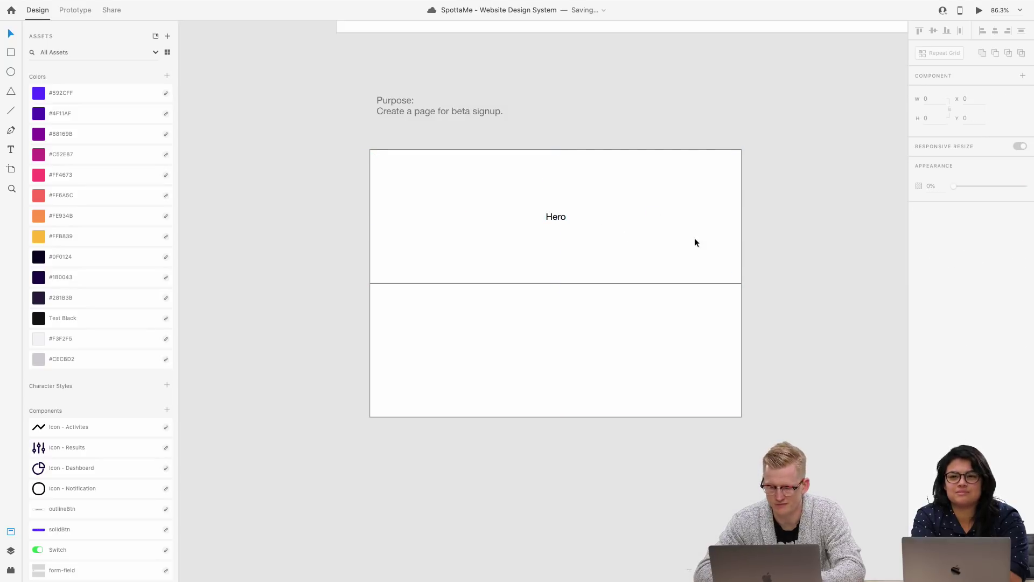
Step: Set the "Hero" label's font size to 48, center-align its text and keep it in the middle of the rectangle
{"action": "left_click", "coordinate": [554, 216]}
{"action": "left_click", "coordinate": [919, 202]}
{"action": "type", "text": "48"}
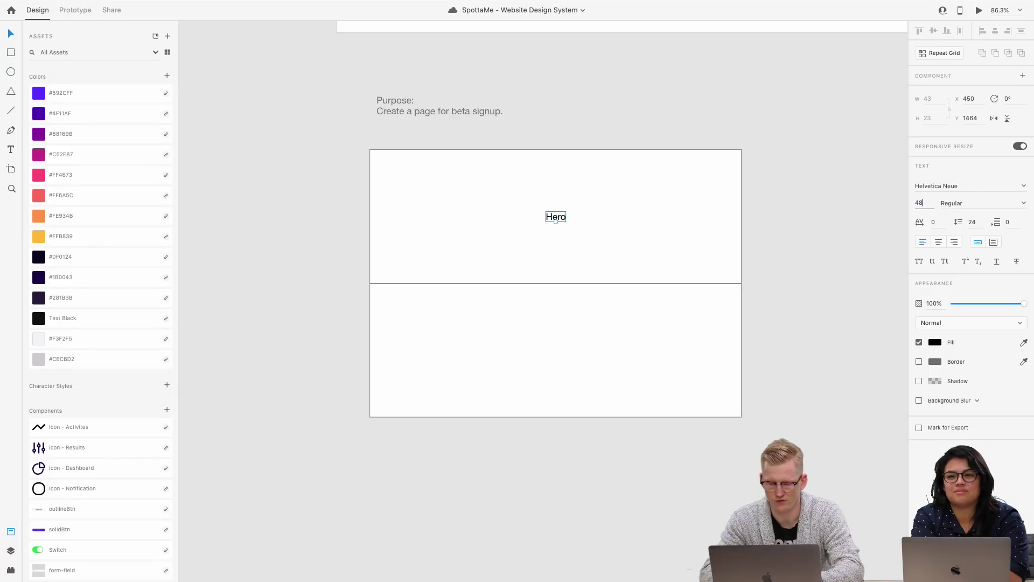
{"action": "key", "text": "Return"}
{"action": "left_click_drag", "start_coordinate": [573, 222], "coordinate": [569, 225]}
{"action": "left_click", "coordinate": [937, 242]}
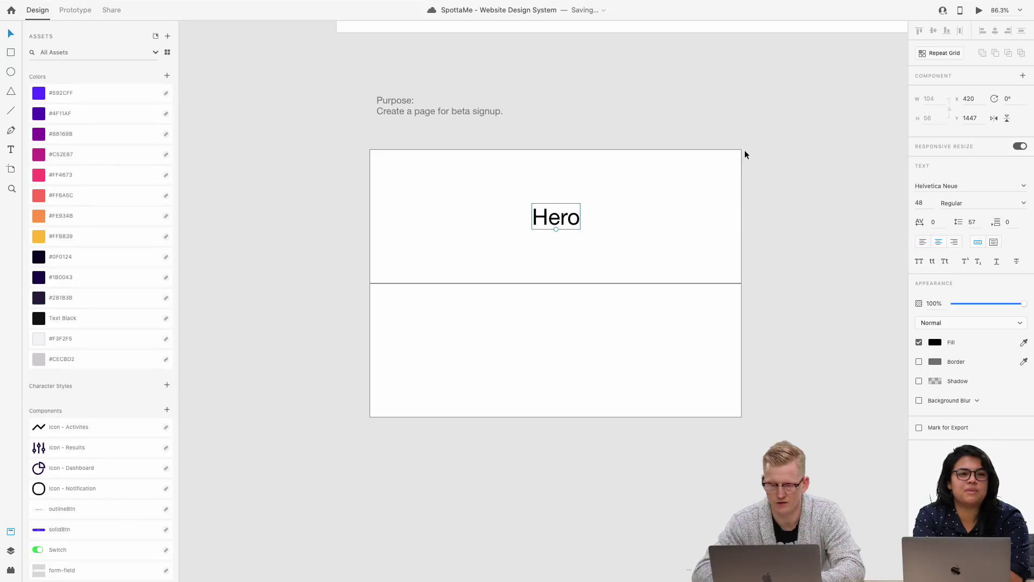
Step: Duplicate the empty lower rectangle and place the copy above the "Hero" label
{"action": "scroll", "coordinate": [668, 243], "scroll_direction": "down", "scroll_amount": 1}
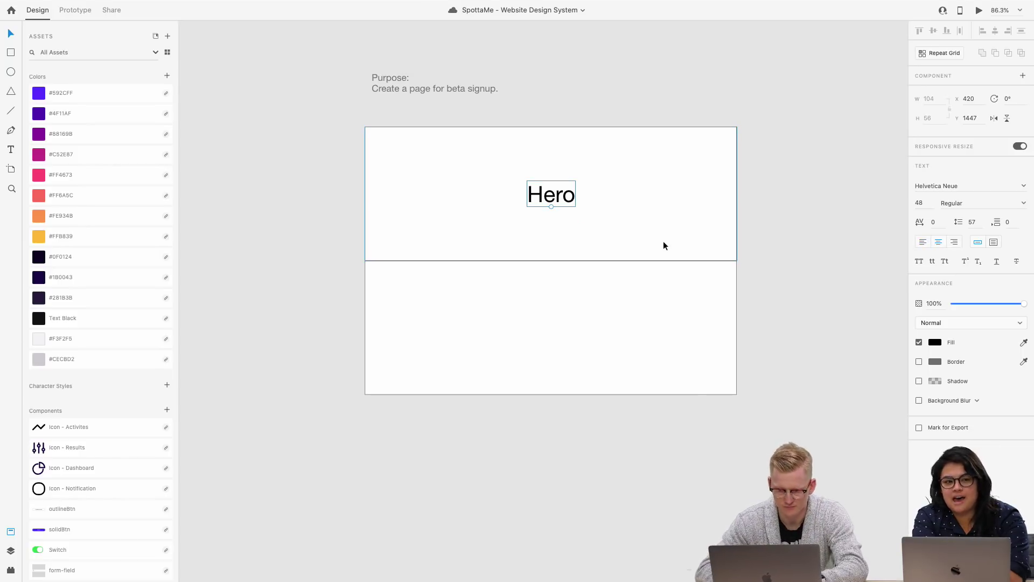
{"action": "left_click", "coordinate": [532, 162]}
{"action": "left_click", "coordinate": [484, 288]}
{"action": "left_click_drag", "start_coordinate": [482, 318], "coordinate": [483, 82]}
{"action": "scroll", "coordinate": [483, 82], "scroll_direction": "up", "scroll_amount": 5}
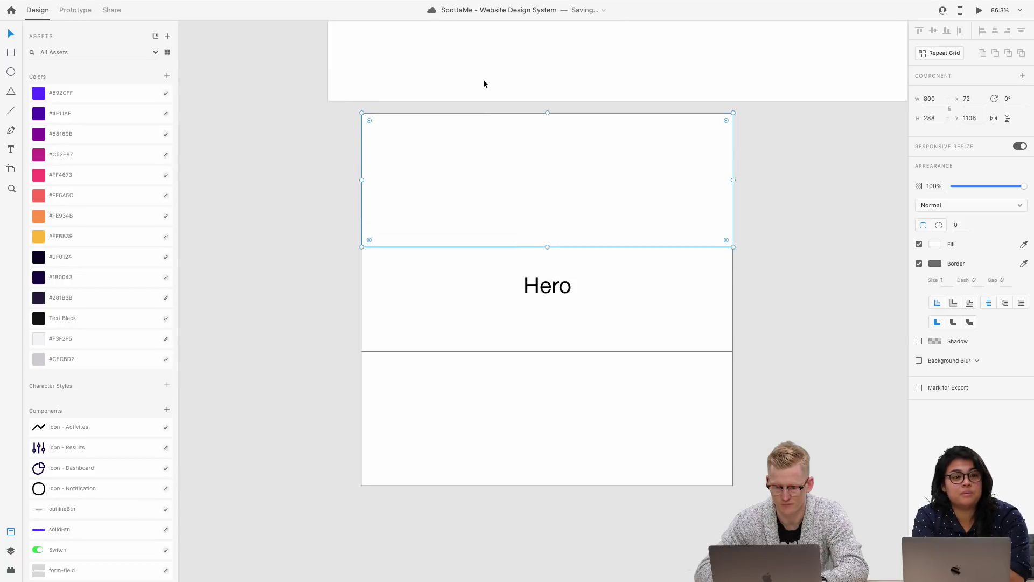
Step: Reduce the copied rectangle's height to 63 and align it with the hero rectangle's upper edge at X 71, Y 1331
{"action": "left_click_drag", "start_coordinate": [548, 134], "coordinate": [542, 239]}
{"action": "scroll", "coordinate": [609, 254], "scroll_direction": "up", "scroll_amount": 2}
{"action": "scroll", "coordinate": [610, 254], "scroll_direction": "up", "scroll_amount": 3}
{"action": "key", "text": "Left"}
{"action": "scroll", "coordinate": [610, 254], "scroll_direction": "left", "scroll_amount": 5}
{"action": "scroll", "coordinate": [558, 260], "scroll_direction": "down", "scroll_amount": 1}
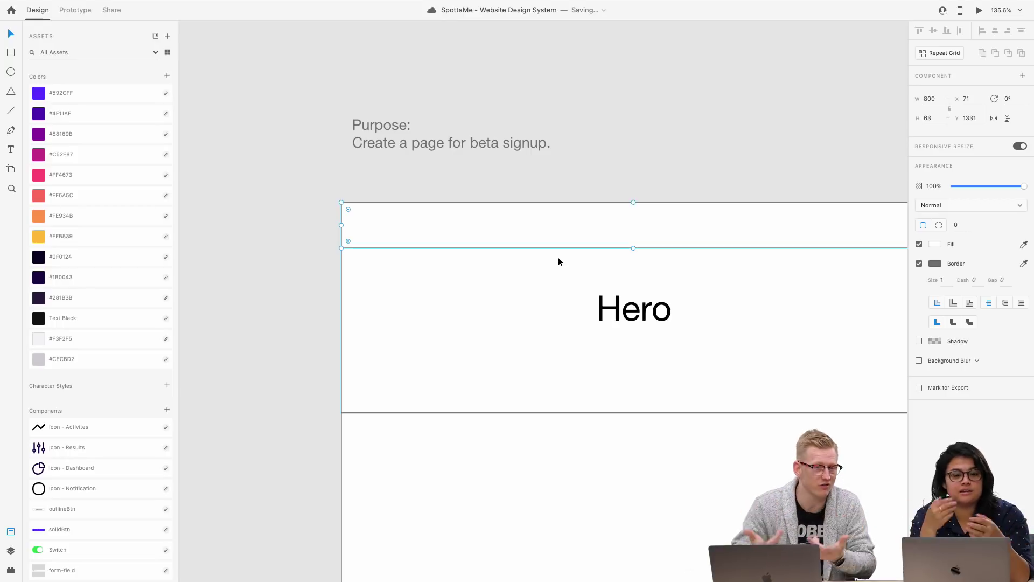
{"action": "scroll", "coordinate": [558, 261], "scroll_direction": "right", "scroll_amount": 2}
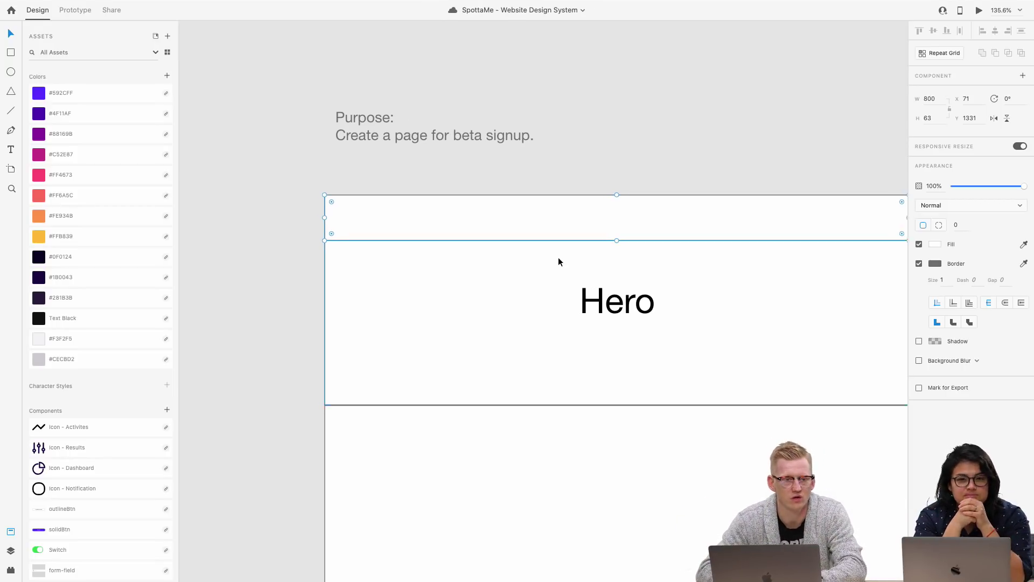
Step: Add the text label "Nav" inside the narrow strip above "Hero" and center it horizontally
{"action": "key", "text": "t"}
{"action": "left_click", "coordinate": [585, 221]}
{"action": "type", "text": "Nave"}
{"action": "key", "text": "BackSpace"}
{"action": "key", "text": "Escape"}
{"action": "left_click_drag", "start_coordinate": [599, 219], "coordinate": [607, 228]}
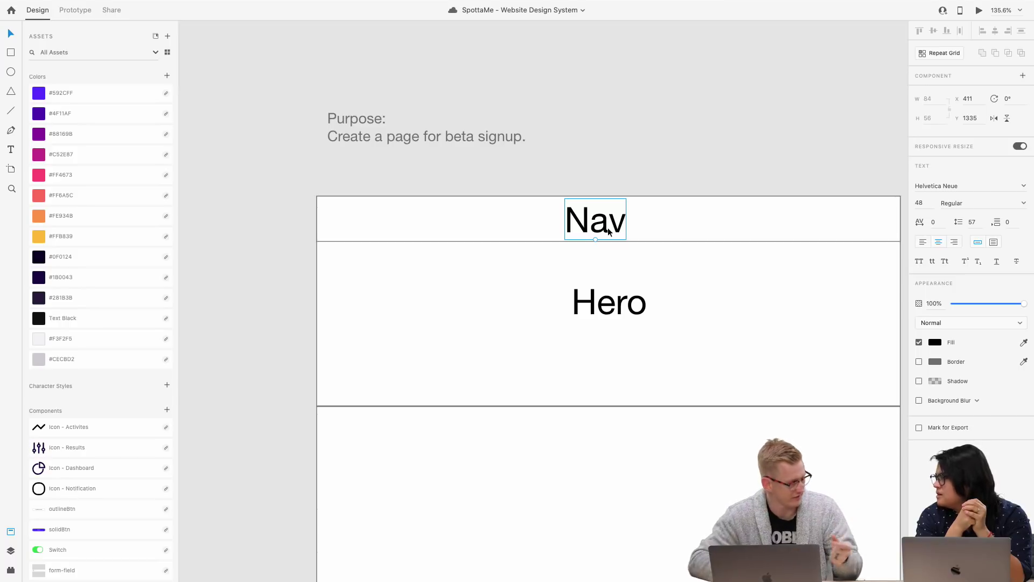
Step: Set the "Nav" label's font size to 24 and center it within the narrow strip
{"action": "left_click", "coordinate": [929, 202]}
{"action": "type", "text": "24"}
{"action": "key", "text": "Return"}
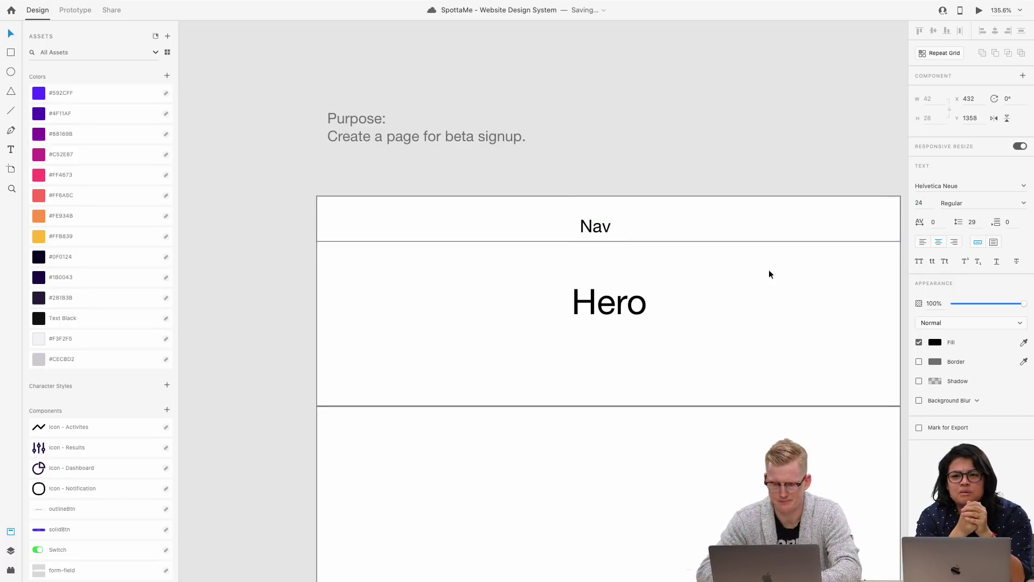
{"action": "left_click_drag", "start_coordinate": [593, 226], "coordinate": [606, 221]}
Step: Extend the empty rectangle below the hero section downward to a height of 680
{"action": "left_click", "coordinate": [603, 309]}
{"action": "scroll", "coordinate": [601, 310], "scroll_direction": "down", "scroll_amount": 3}
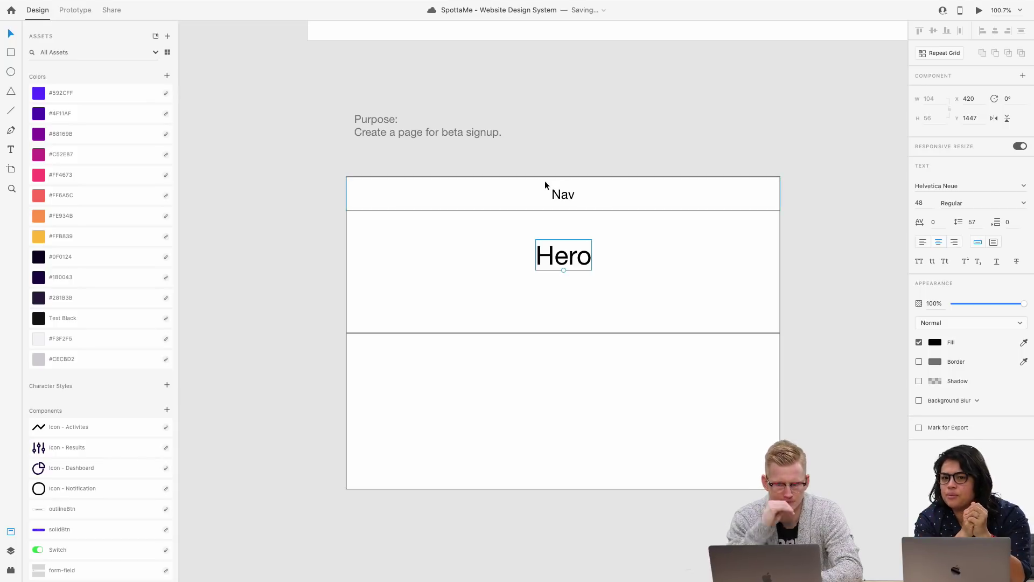
{"action": "scroll", "coordinate": [545, 182], "scroll_direction": "down", "scroll_amount": 3}
{"action": "scroll", "coordinate": [545, 182], "scroll_direction": "down", "scroll_amount": 2}
{"action": "left_click", "coordinate": [517, 297]}
{"action": "scroll", "coordinate": [517, 297], "scroll_direction": "down", "scroll_amount": 2}
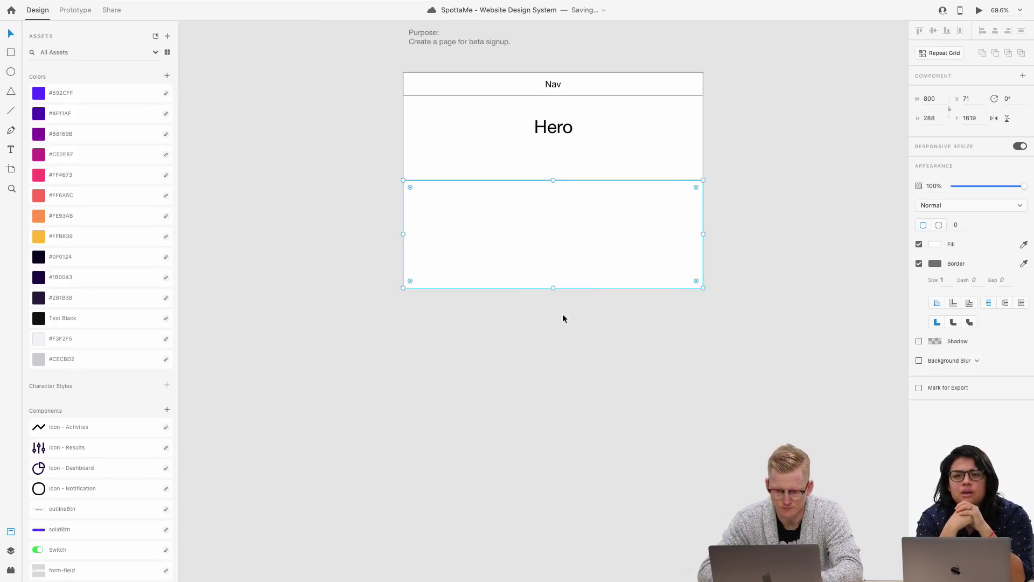
{"action": "left_click_drag", "start_coordinate": [551, 287], "coordinate": [549, 435]}
Step: Add the text label "Feature" in the upper part of the tall rectangle
{"action": "key", "text": "t"}
{"action": "left_click", "coordinate": [446, 226]}
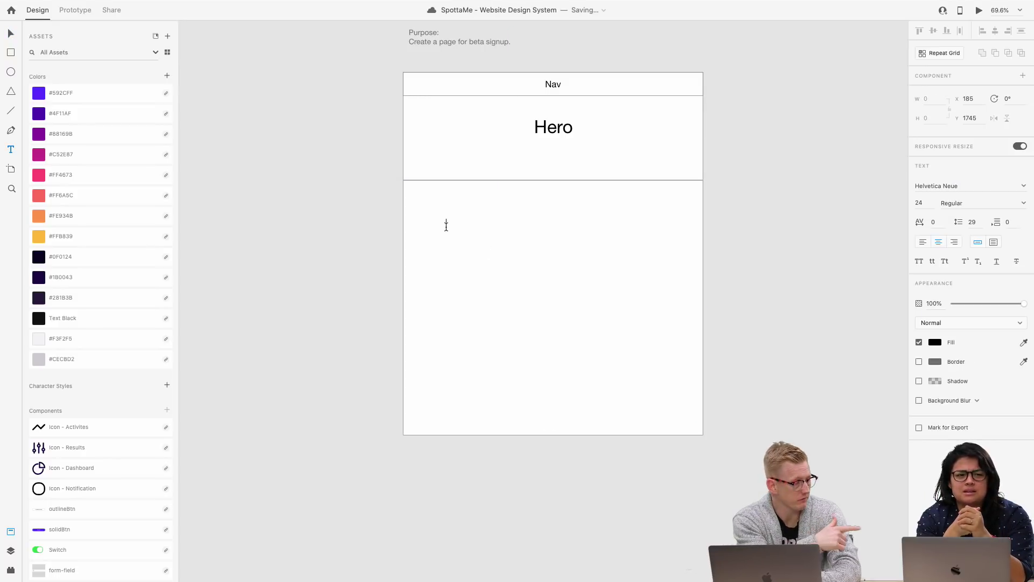
{"action": "type", "text": "Feature"}
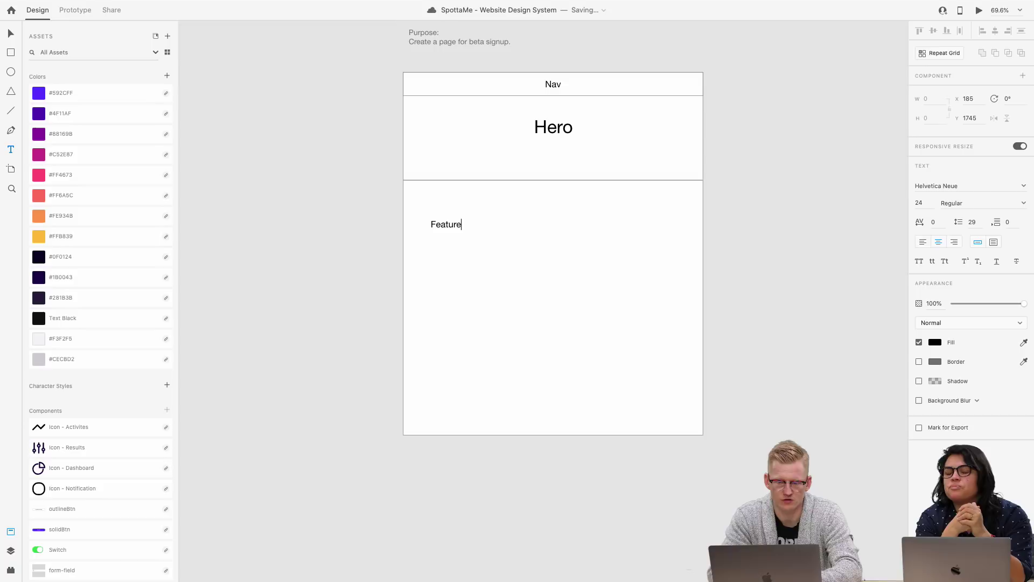
{"action": "key", "text": "Escape"}
{"action": "key", "text": "v"}
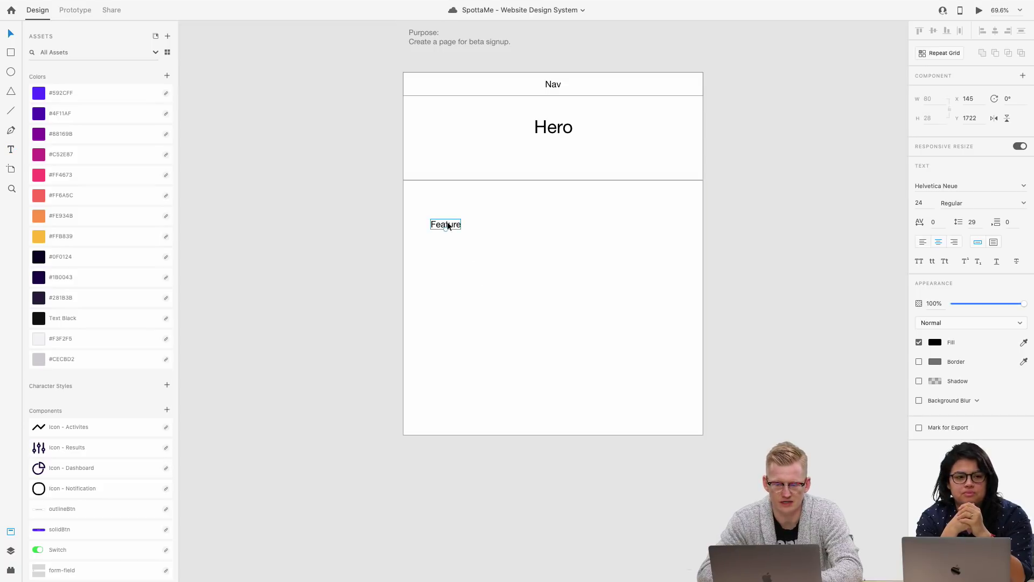
Step: Center the "Feature" label horizontally and place two evenly spaced copies of it below in the same rectangle
{"action": "left_click_drag", "start_coordinate": [449, 226], "coordinate": [551, 225]}
{"action": "left_click", "coordinate": [548, 311]}
{"action": "left_click_drag", "start_coordinate": [549, 316], "coordinate": [548, 389]}
Step: Change all three "Feature" labels to read "Feature 1"
{"action": "double_click", "coordinate": [555, 226]}
{"action": "key", "text": "Right"}
{"action": "type", "text": "1"}
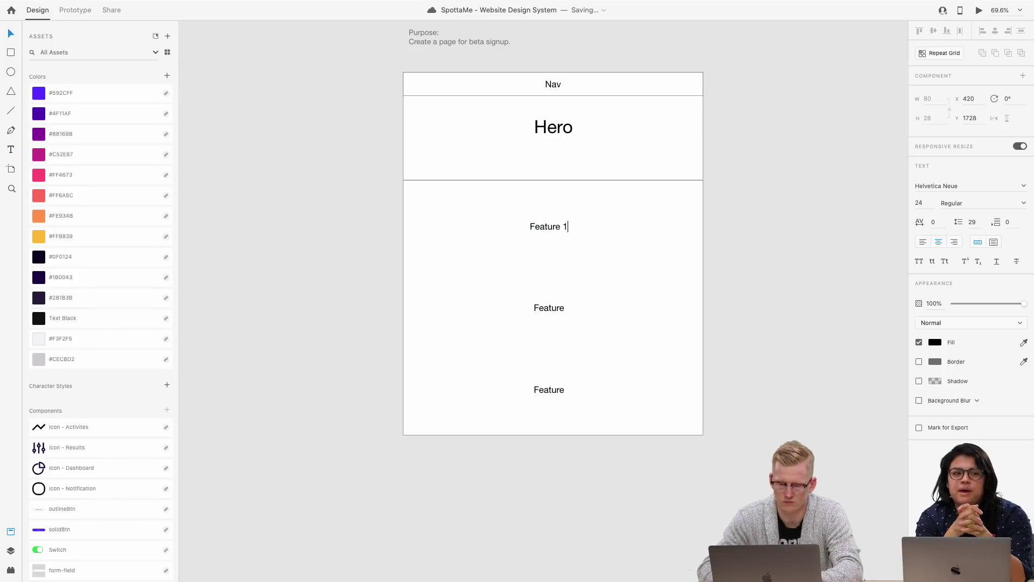
{"action": "left_click", "coordinate": [551, 310]}
{"action": "double_click", "coordinate": [550, 309]}
{"action": "key", "text": "Right"}
{"action": "type", "text": "1"}
{"action": "double_click", "coordinate": [553, 393]}
{"action": "key", "text": "Right"}
{"action": "type", "text": "1"}
{"action": "key", "text": "Escape"}
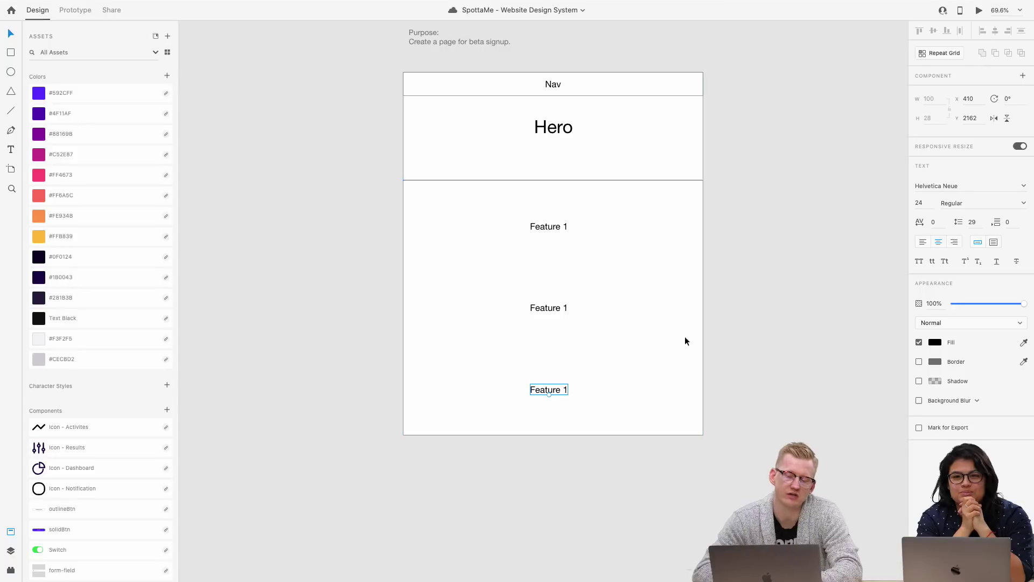
Step: Renumber the middle label as "Feature 2" and the lowest label as "Feature 3"
{"action": "left_click", "coordinate": [558, 301]}
{"action": "double_click", "coordinate": [557, 306]}
{"action": "double_click", "coordinate": [557, 306]}
{"action": "key", "text": "BackSpace"}
{"action": "type", "text": "3"}
{"action": "left_click", "coordinate": [563, 389]}
{"action": "double_click", "coordinate": [565, 389]}
{"action": "key", "text": "BackSpace"}
{"action": "type", "text": "2"}
{"action": "key", "text": "BackSpace"}
{"action": "type", "text": "3"}
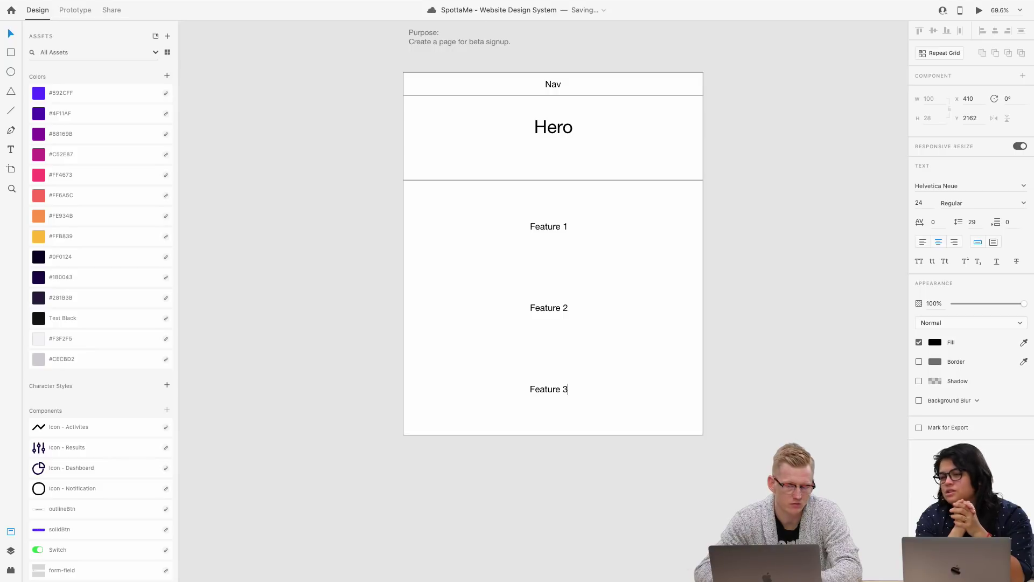
{"action": "key", "text": "Escape"}
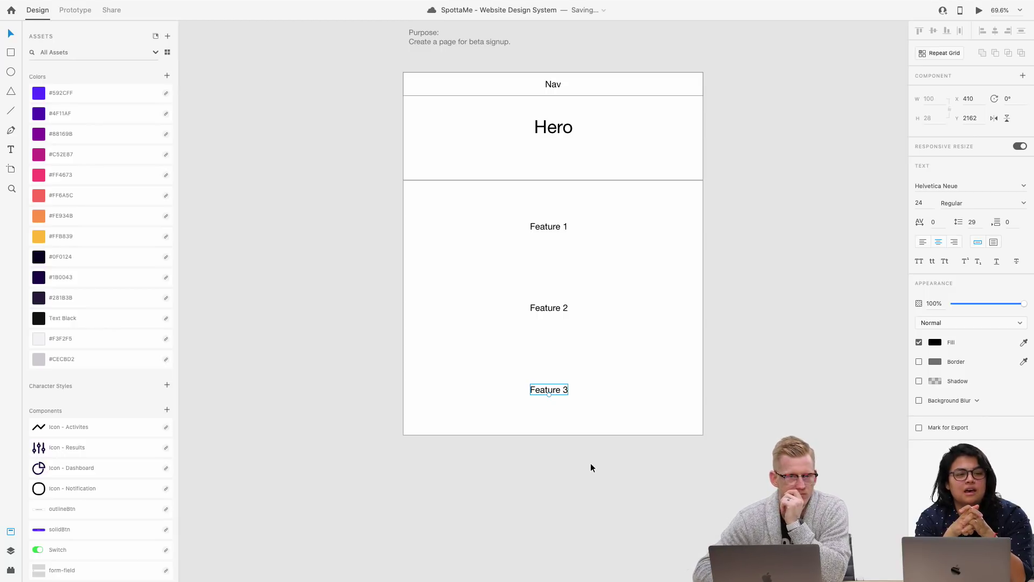
Step: Duplicate the features rectangle directly beneath itself and reduce the copy's height to 311
{"action": "scroll", "coordinate": [587, 501], "scroll_direction": "down", "scroll_amount": 5}
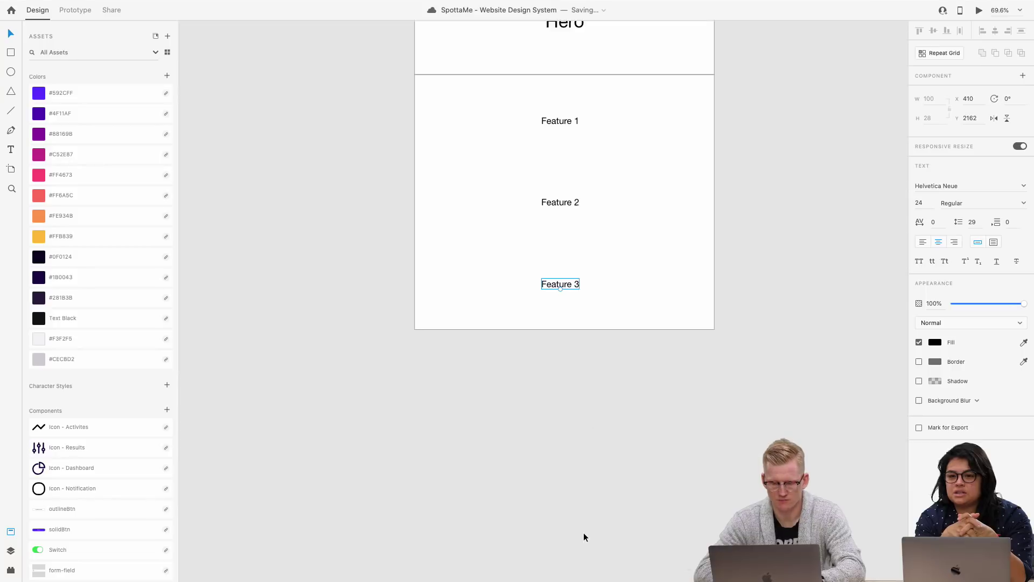
{"action": "scroll", "coordinate": [596, 315], "scroll_direction": "right", "scroll_amount": 2}
{"action": "left_click", "coordinate": [596, 316]}
{"action": "left_click", "coordinate": [571, 209]}
{"action": "scroll", "coordinate": [571, 209], "scroll_direction": "down", "scroll_amount": 3}
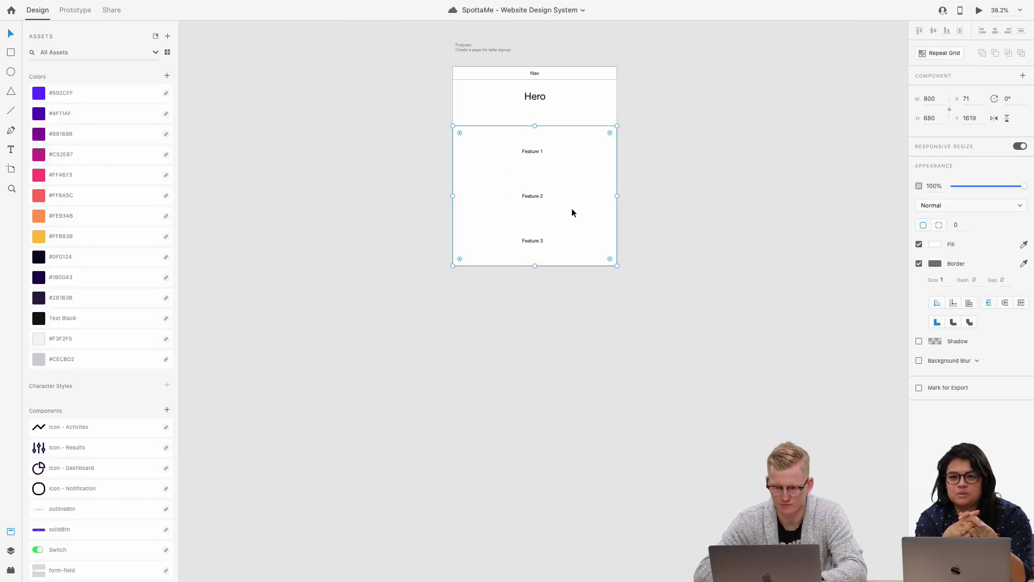
{"action": "left_click_drag", "start_coordinate": [584, 158], "coordinate": [584, 296]}
{"action": "mouse_move", "coordinate": [541, 337]}
{"action": "left_mouse_down"}
{"action": "mouse_move", "coordinate": [541, 328]}
{"action": "mouse_move", "coordinate": [541, 354]}
{"action": "left_mouse_up"}
{"action": "left_click_drag", "start_coordinate": [536, 407], "coordinate": [538, 330]}
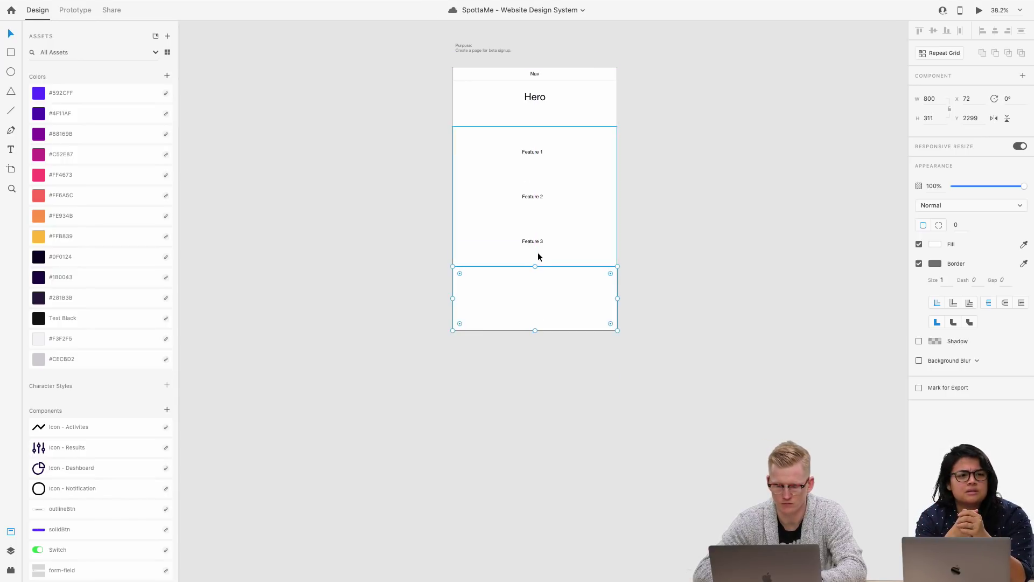
Step: Center the "Hero" label vertically in its visible section and copy it into the new lowest section
{"action": "left_click", "coordinate": [538, 241]}
{"action": "left_click", "coordinate": [539, 98]}
{"action": "left_click_drag", "start_coordinate": [538, 96], "coordinate": [540, 297]}
Step: Change the copied label's text to "About Company" and center it within the lowest section
{"action": "double_click", "coordinate": [540, 297]}
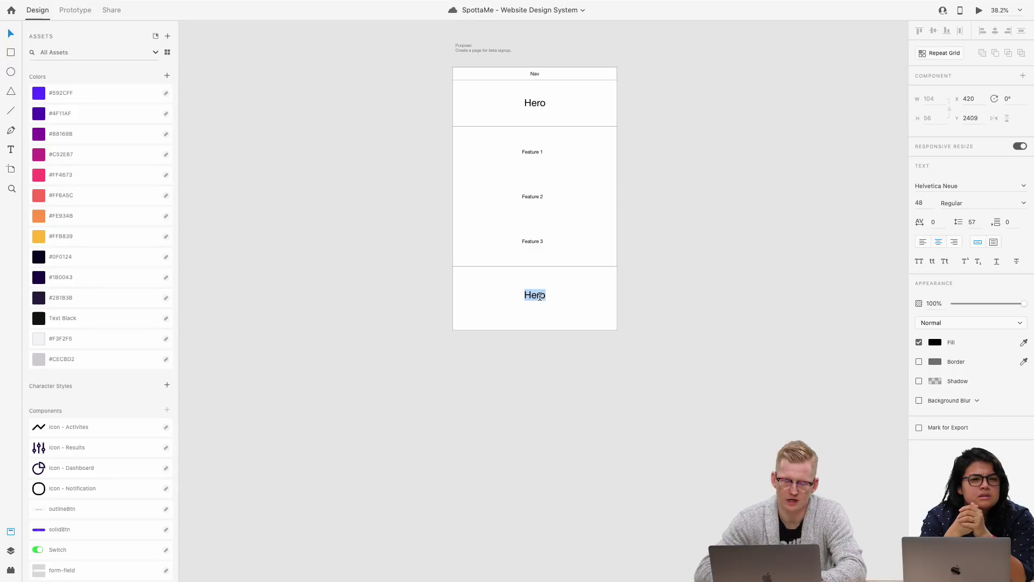
{"action": "type", "text": "About Course"}
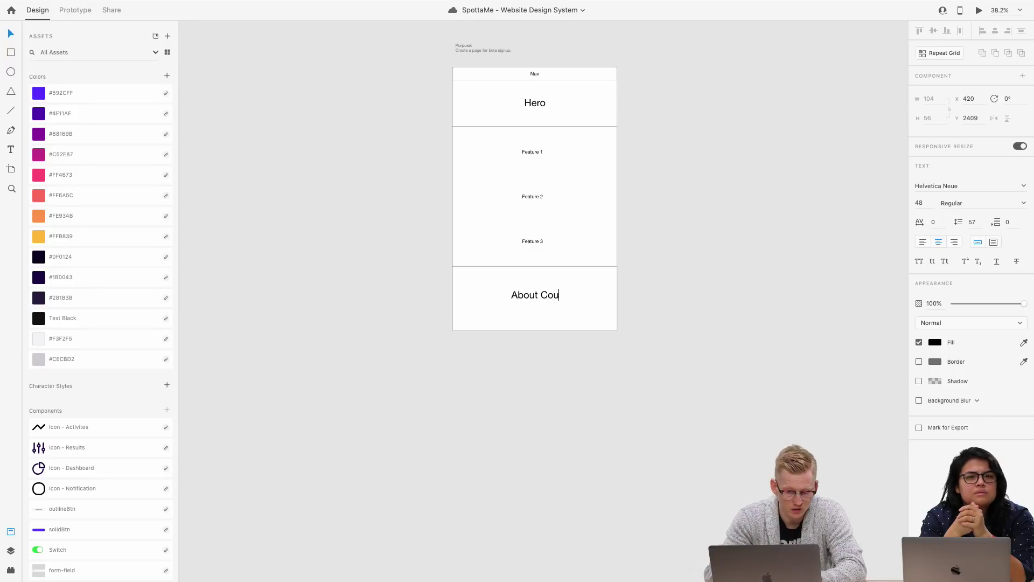
{"action": "key", "text": "BackSpace"}
{"action": "key", "text": "BackSpace"}
{"action": "key", "text": "BackSpace"}
{"action": "key", "text": "BackSpace"}
{"action": "type", "text": "mpany"}
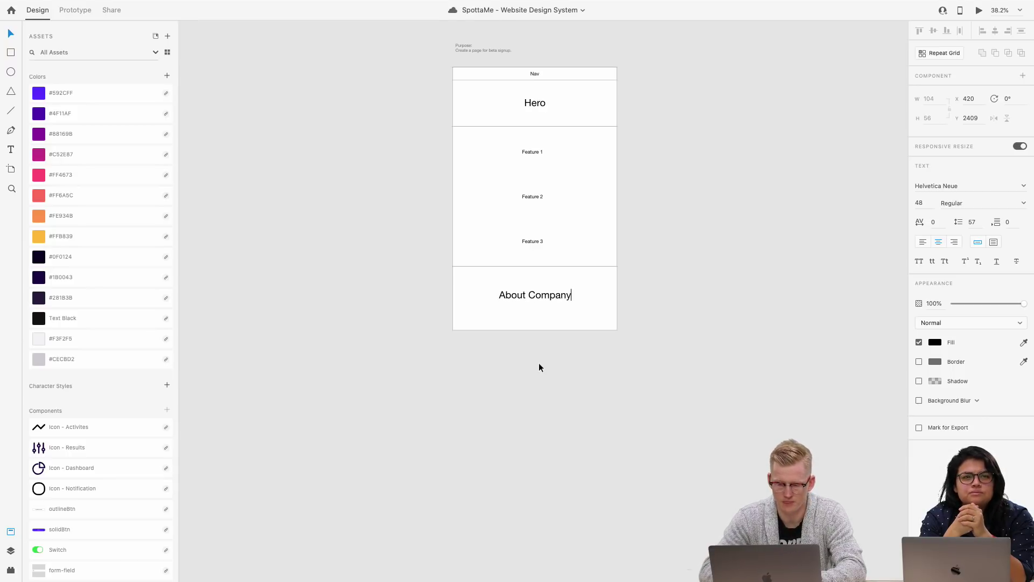
{"action": "key", "text": "Escape"}
{"action": "scroll", "coordinate": [539, 363], "scroll_direction": "down", "scroll_amount": 1}
{"action": "left_click_drag", "start_coordinate": [522, 274], "coordinate": [531, 289]}
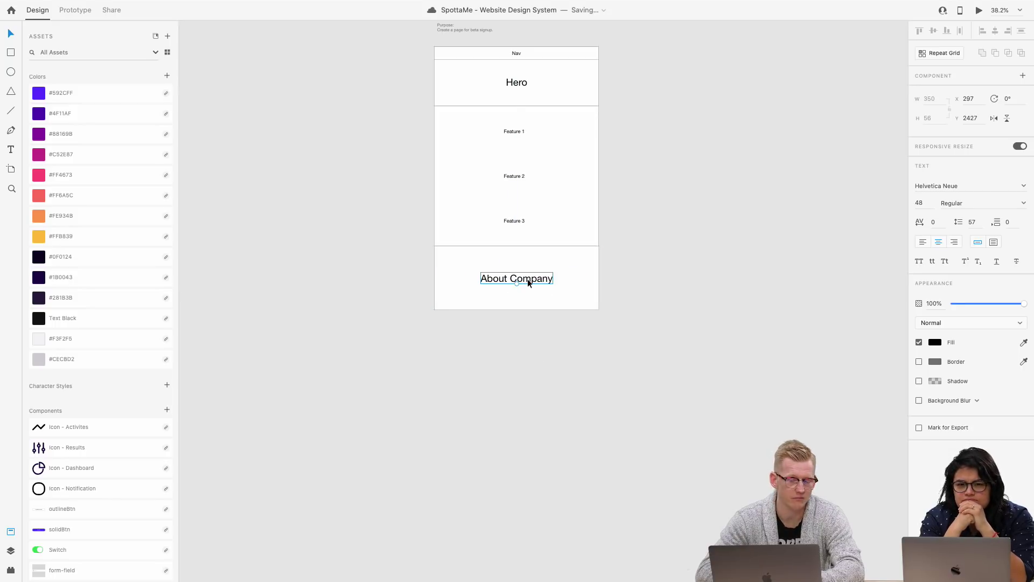
Step: Replace the word "Company" in the lowest section's label with "User"
{"action": "double_click", "coordinate": [528, 280]}
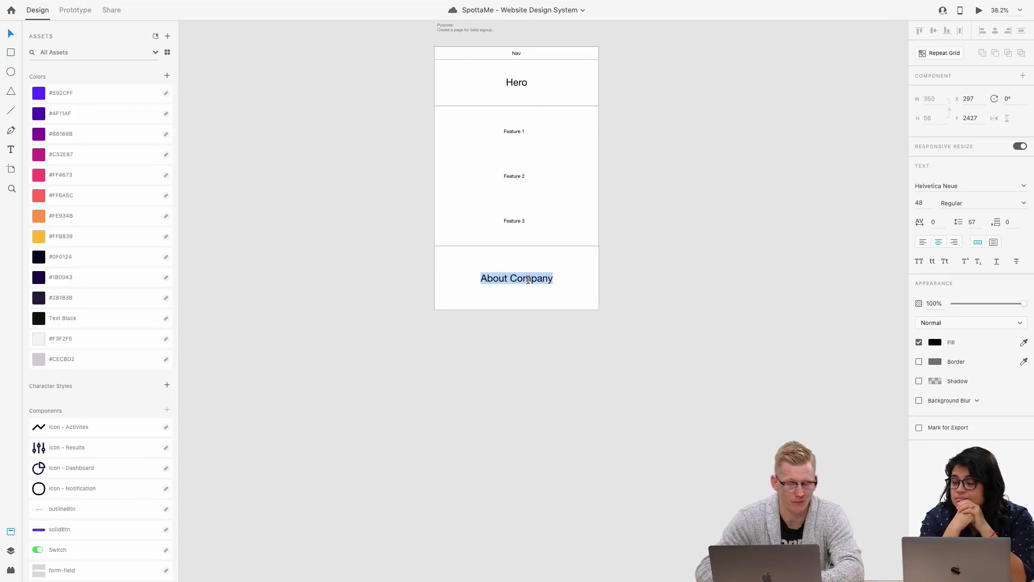
{"action": "left_click_drag", "start_coordinate": [510, 279], "coordinate": [588, 276]}
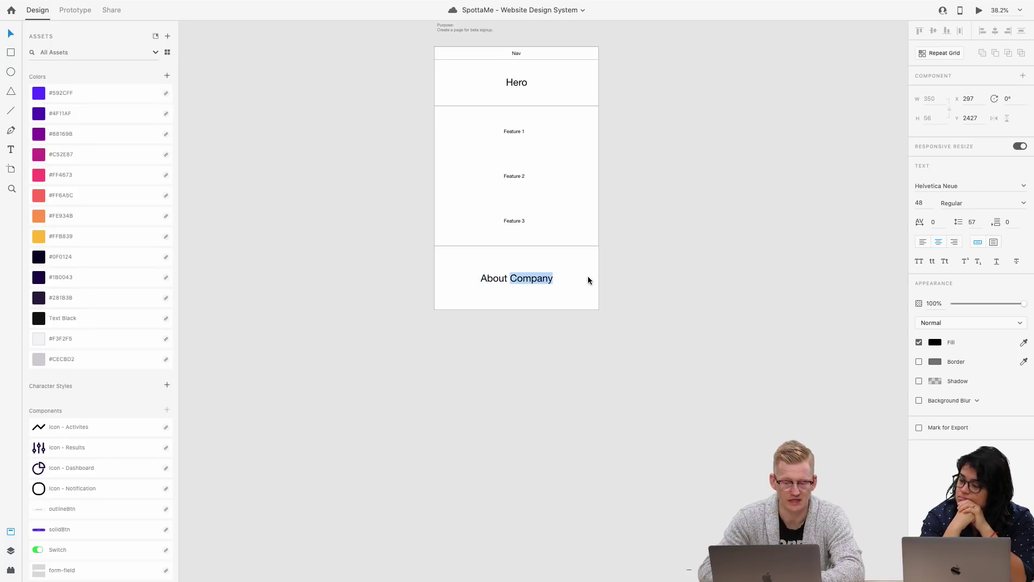
{"action": "type", "text": "User"}
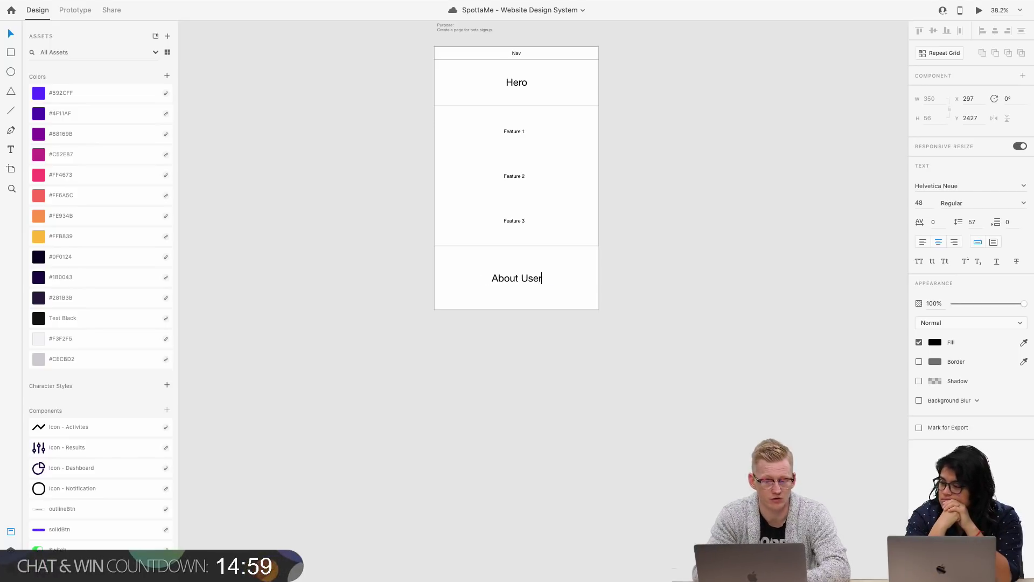
{"action": "key", "text": "Escape"}
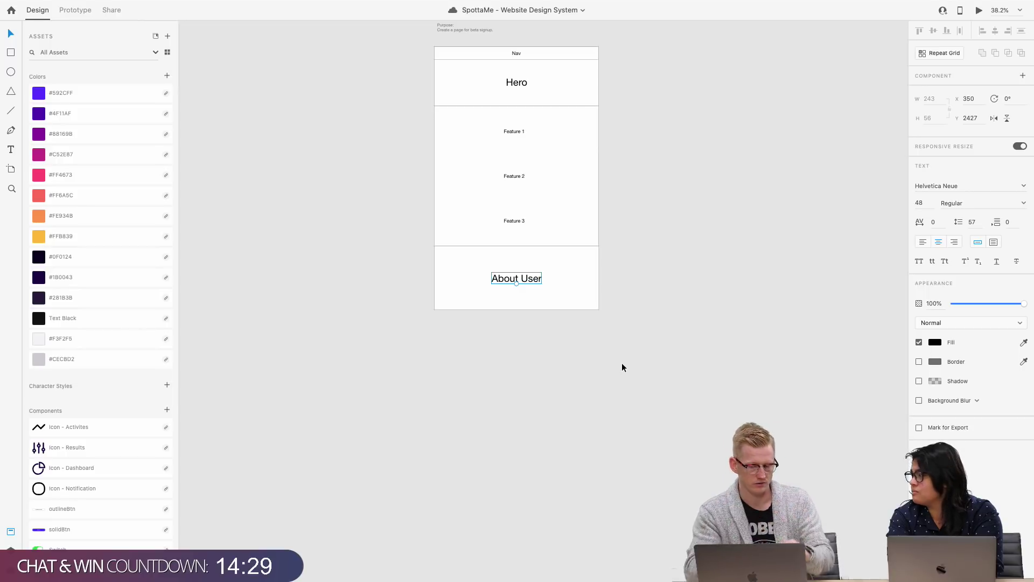
Step: Review the wireframe's section labels from the navigation through the hero and three features to About User
{"action": "scroll", "coordinate": [510, 259], "scroll_direction": "up", "scroll_amount": 5}
{"action": "left_click", "coordinate": [491, 303]}
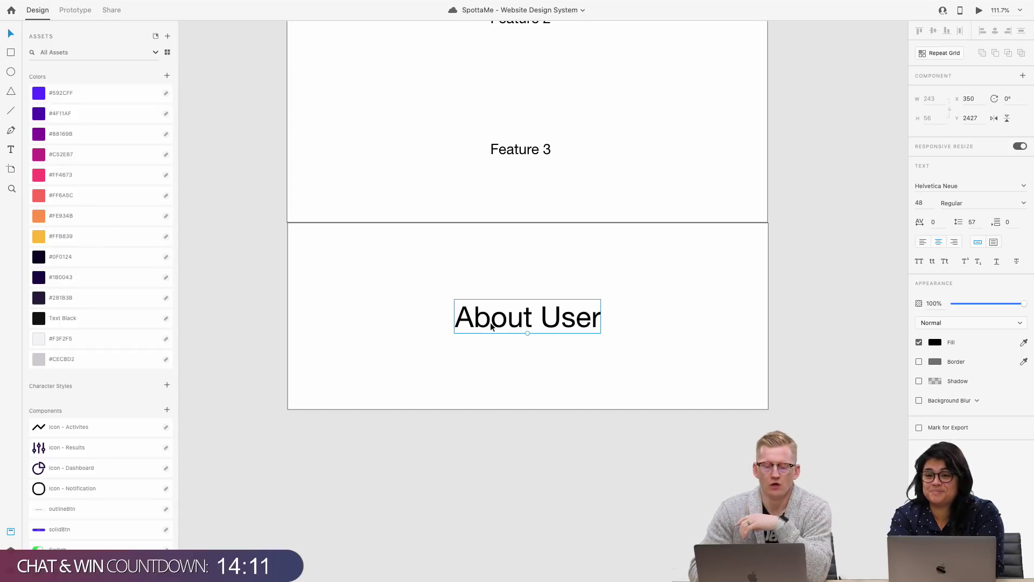
{"action": "scroll", "coordinate": [490, 324], "scroll_direction": "down", "scroll_amount": 4}
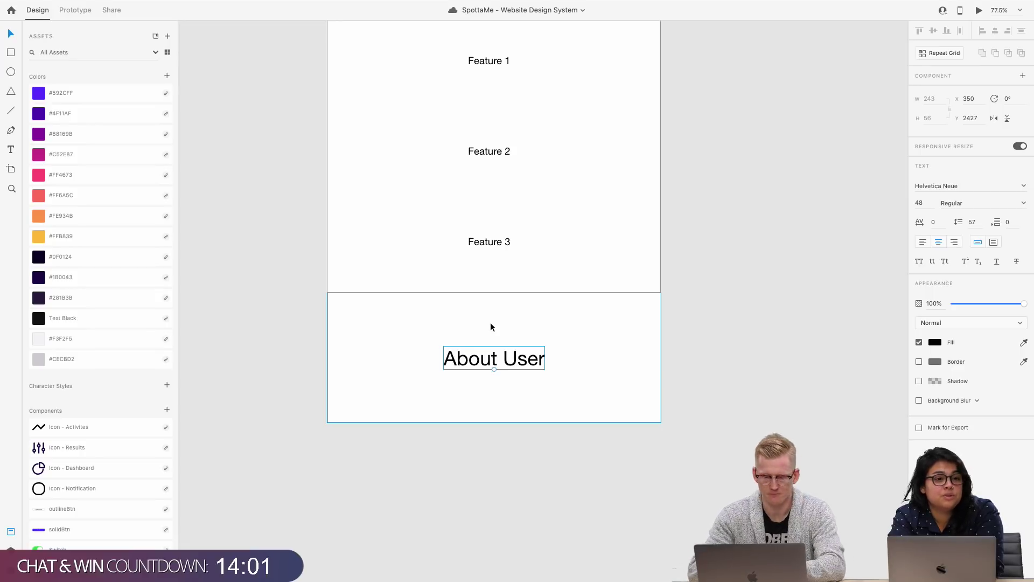
{"action": "scroll", "coordinate": [490, 326], "scroll_direction": "down", "scroll_amount": 5}
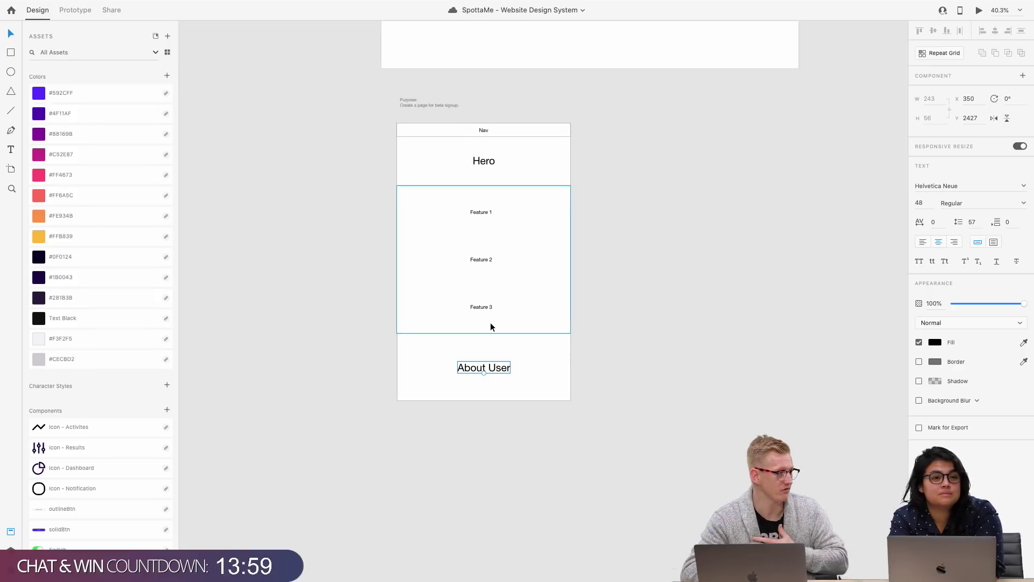
{"action": "left_click", "coordinate": [486, 130]}
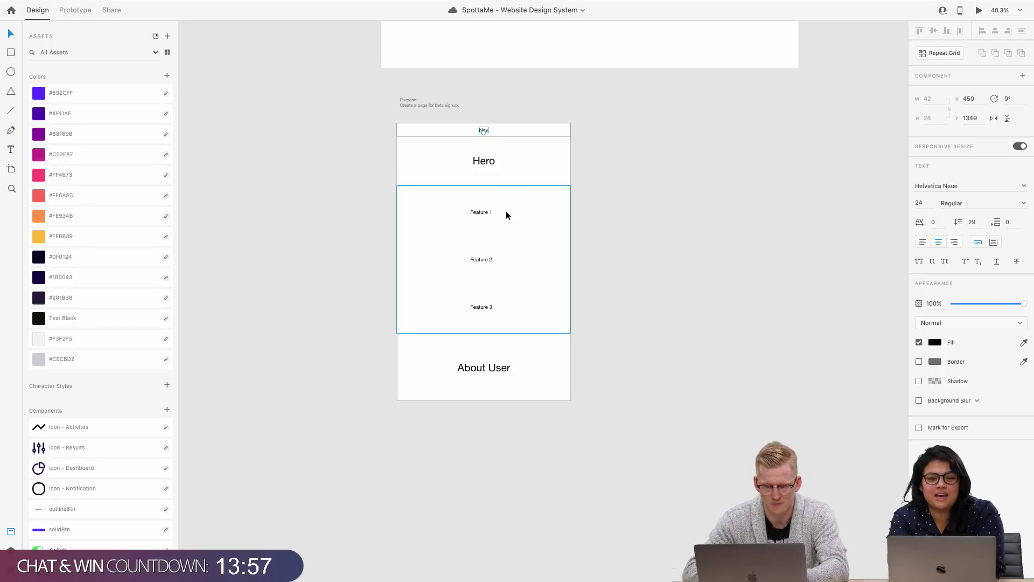
{"action": "scroll", "coordinate": [506, 211], "scroll_direction": "down", "scroll_amount": 2}
{"action": "left_click", "coordinate": [484, 192]}
{"action": "left_click", "coordinate": [481, 235]}
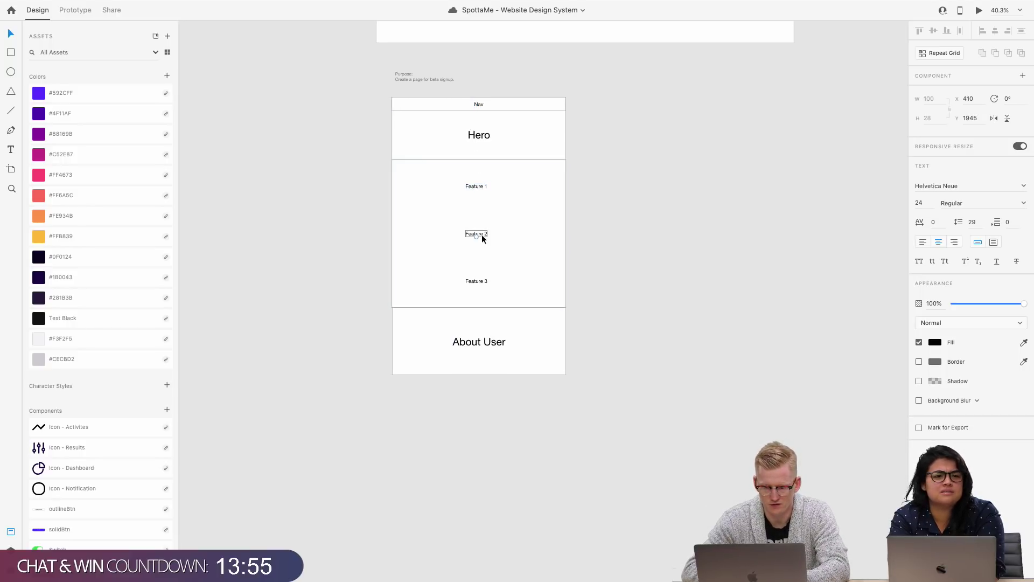
{"action": "left_click", "coordinate": [480, 282]}
{"action": "left_click", "coordinate": [476, 235], "text": "shift"}
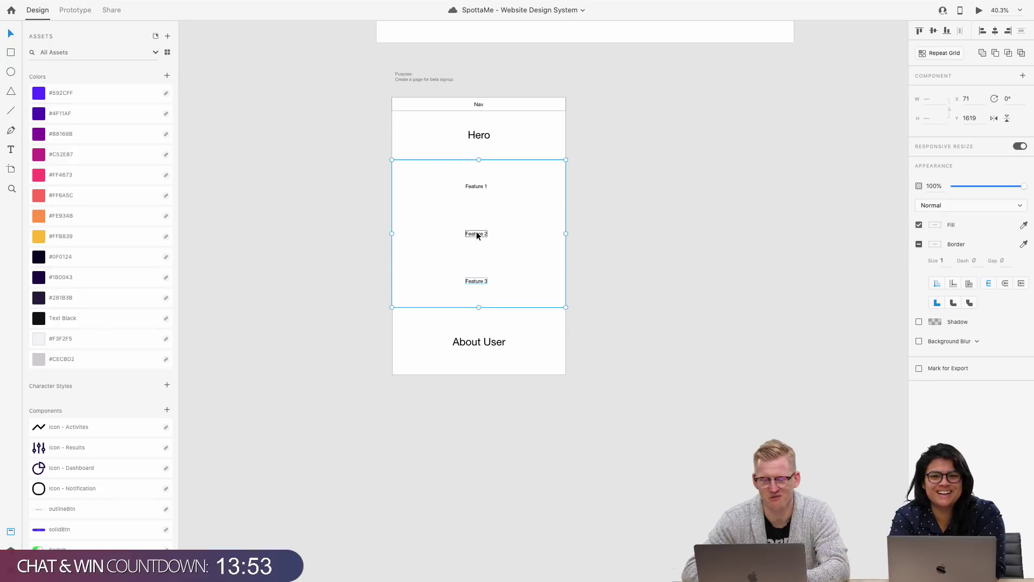
{"action": "left_click", "coordinate": [525, 216]}
{"action": "scroll", "coordinate": [528, 215], "scroll_direction": "down", "scroll_amount": 3}
{"action": "left_click", "coordinate": [584, 226]}
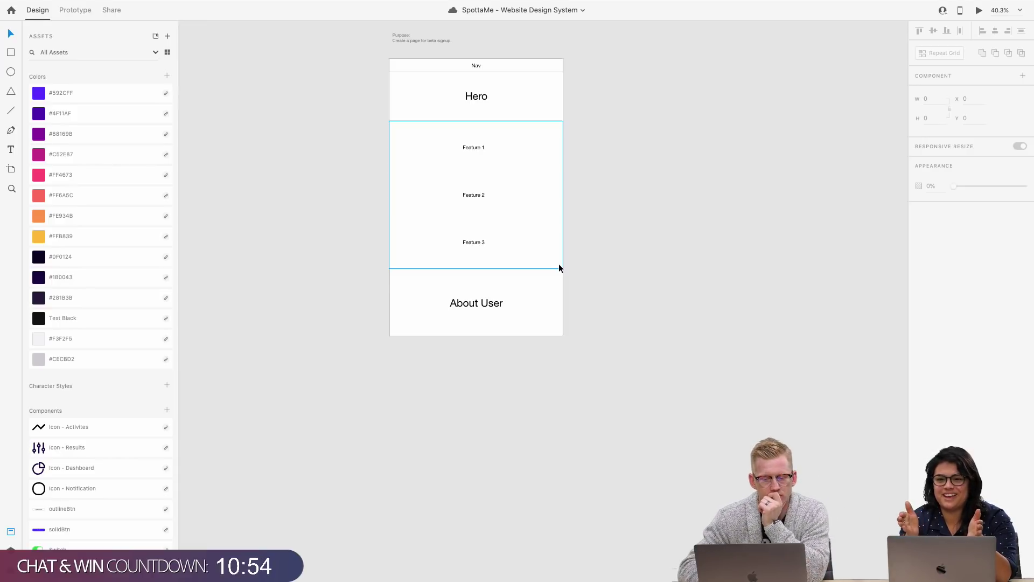
Step: Duplicate the About User section's rectangle directly beneath itself and set the copy's height to 240
{"action": "scroll", "coordinate": [559, 268], "scroll_direction": "up", "scroll_amount": 5}
{"action": "scroll", "coordinate": [536, 272], "scroll_direction": "down", "scroll_amount": 5}
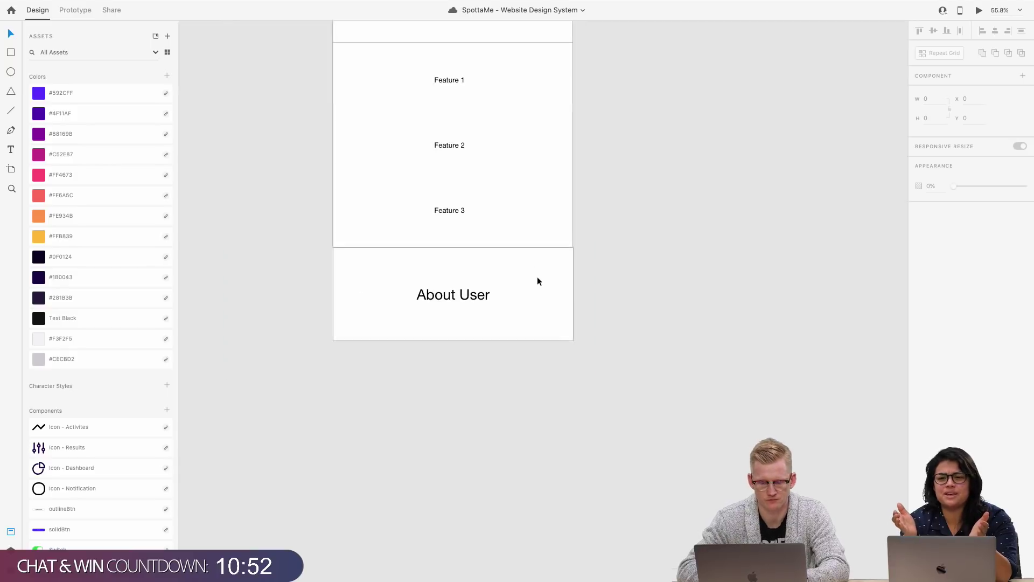
{"action": "scroll", "coordinate": [492, 111], "scroll_direction": "up", "scroll_amount": 3}
{"action": "scroll", "coordinate": [490, 108], "scroll_direction": "down", "scroll_amount": 3}
{"action": "scroll", "coordinate": [490, 105], "scroll_direction": "down", "scroll_amount": 5}
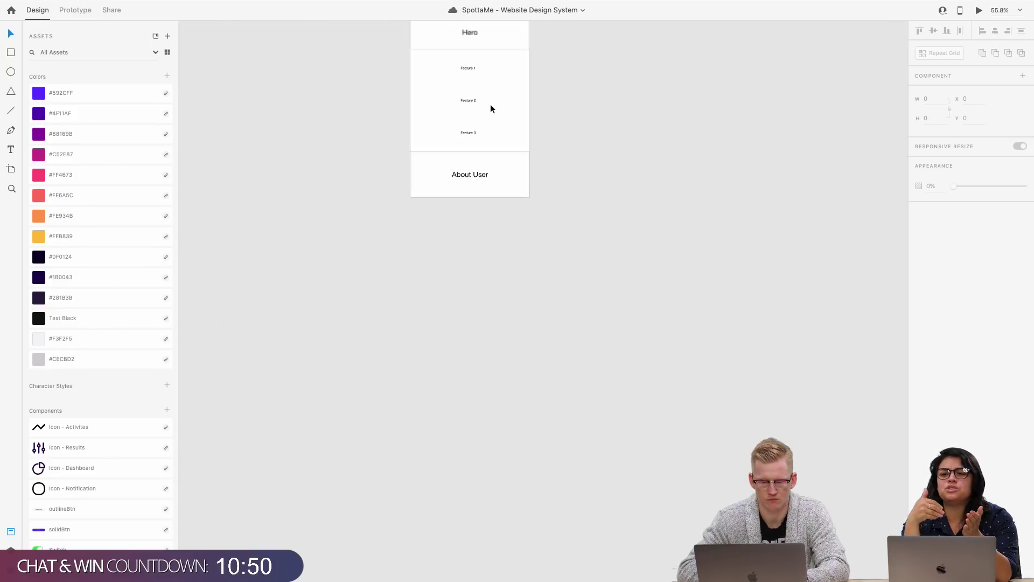
{"action": "left_click", "coordinate": [507, 177]}
{"action": "left_click_drag", "start_coordinate": [510, 172], "coordinate": [469, 229]}
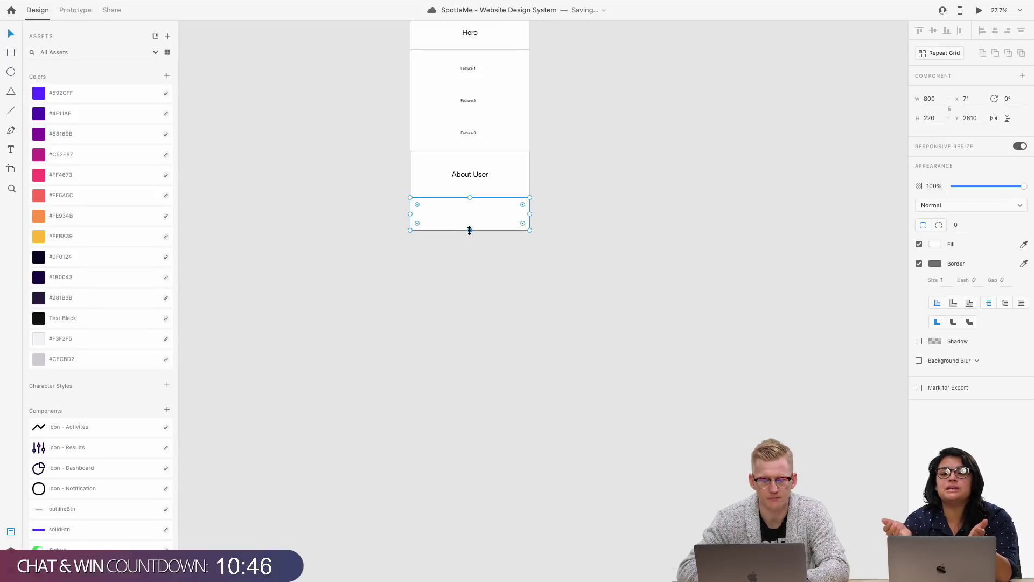
{"action": "scroll", "coordinate": [468, 228], "scroll_direction": "up", "scroll_amount": 3}
{"action": "left_click", "coordinate": [935, 118]}
{"action": "type", "text": "240"}
{"action": "left_click", "coordinate": [729, 269]}
Step: Copy the "About User" label into the new lowest section and change its text to "Footer"
{"action": "scroll", "coordinate": [504, 284], "scroll_direction": "up", "scroll_amount": 1}
{"action": "double_click", "coordinate": [472, 162]}
{"action": "left_click_drag", "start_coordinate": [472, 158], "coordinate": [470, 236]}
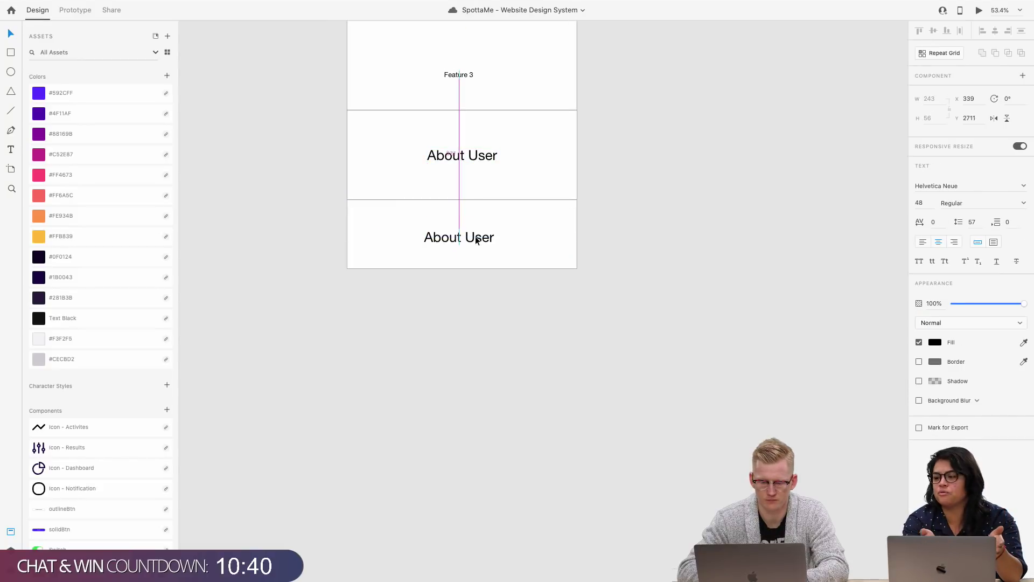
{"action": "double_click", "coordinate": [477, 235]}
{"action": "type", "text": "Footer"}
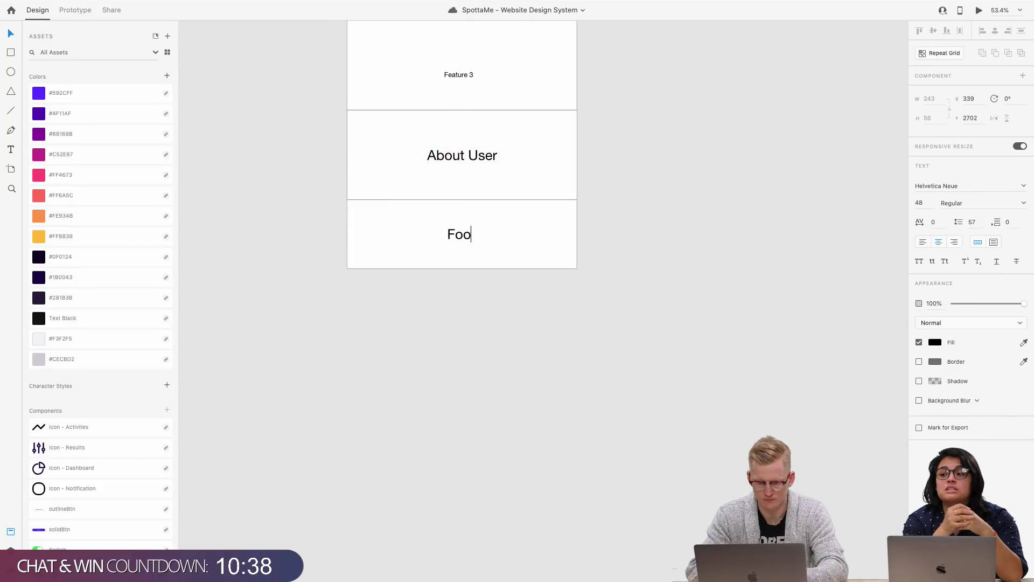
{"action": "key", "text": "Escape"}
Step: Bring up the SpottaMe library in CC Libraries, look at its graphics and close it
{"action": "scroll", "coordinate": [462, 413], "scroll_direction": "up", "scroll_amount": 4}
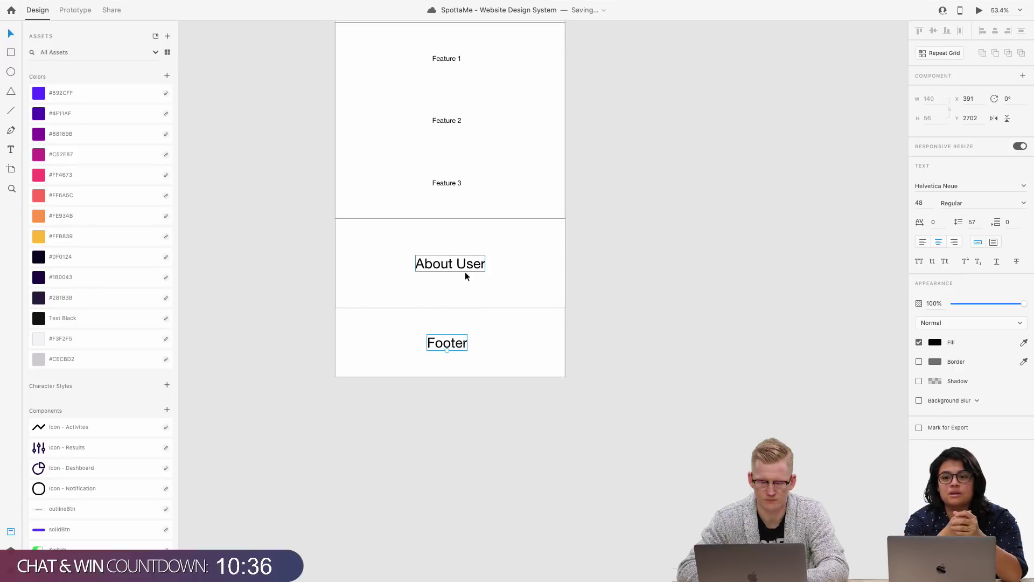
{"action": "scroll", "coordinate": [464, 272], "scroll_direction": "up", "scroll_amount": 6}
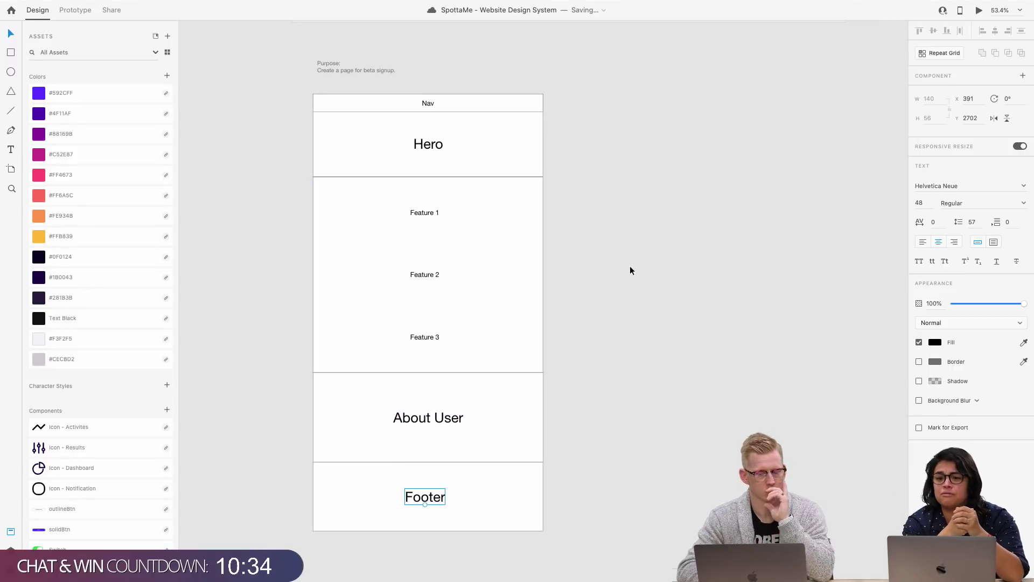
{"action": "scroll", "coordinate": [630, 266], "scroll_direction": "down", "scroll_amount": 2}
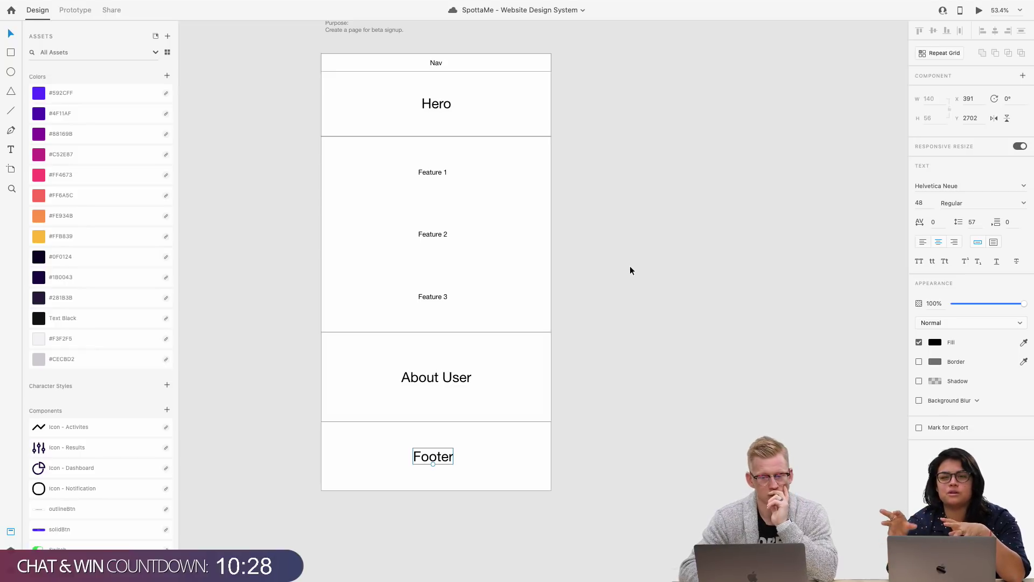
{"action": "scroll", "coordinate": [630, 266], "scroll_direction": "left", "scroll_amount": 3}
{"action": "scroll", "coordinate": [630, 267], "scroll_direction": "up", "scroll_amount": 2}
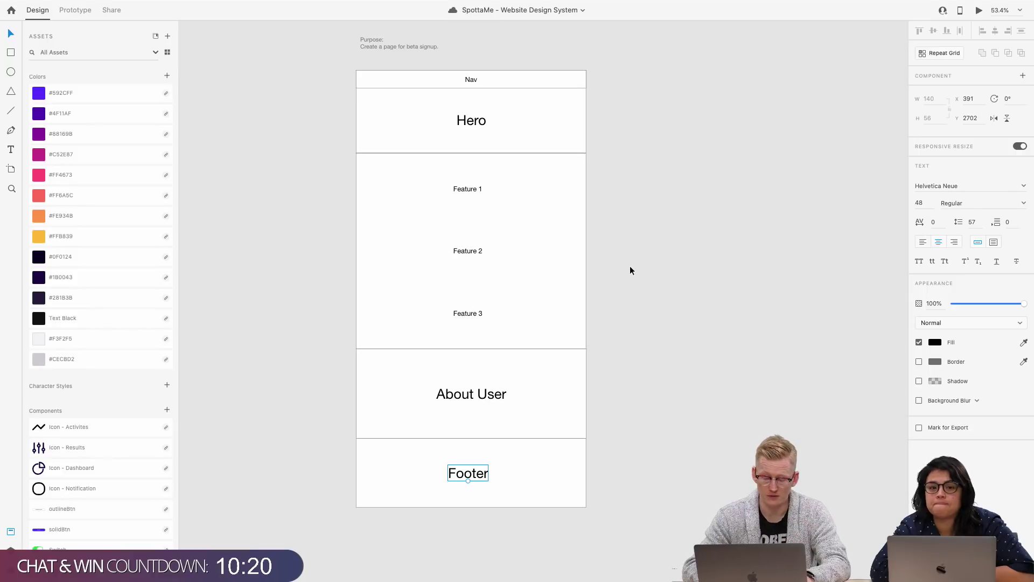
{"action": "key", "text": "super+shift+l"}
{"action": "left_click_drag", "start_coordinate": [125, 115], "coordinate": [188, 119]}
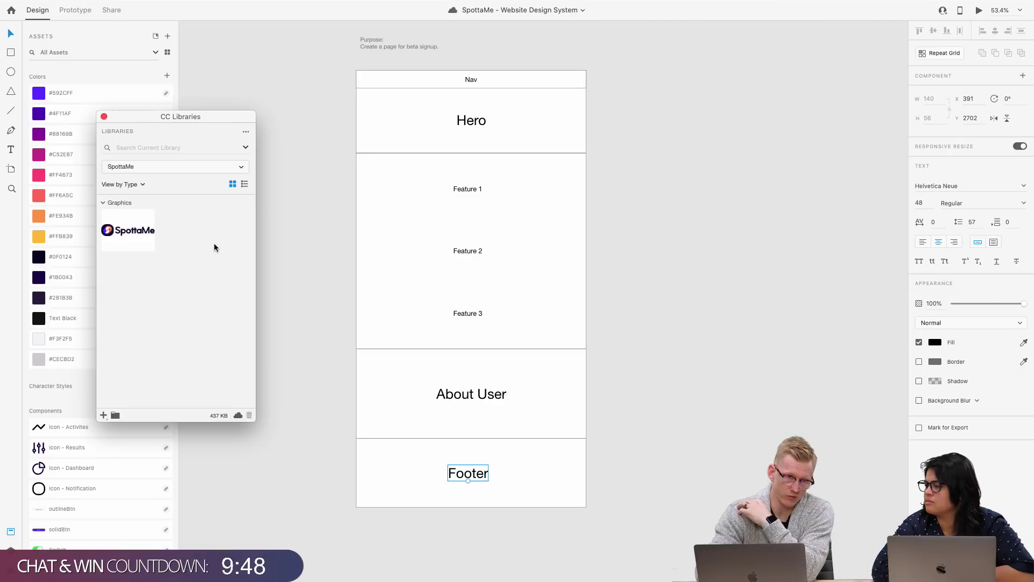
{"action": "left_click", "coordinate": [138, 115]}
Step: Read the purpose note above the wireframe and check it against the hero and feature sections
{"action": "scroll", "coordinate": [461, 142], "scroll_direction": "up", "scroll_amount": 2}
{"action": "scroll", "coordinate": [431, 94], "scroll_direction": "up", "scroll_amount": 2}
{"action": "scroll", "coordinate": [425, 90], "scroll_direction": "up", "scroll_amount": 5}
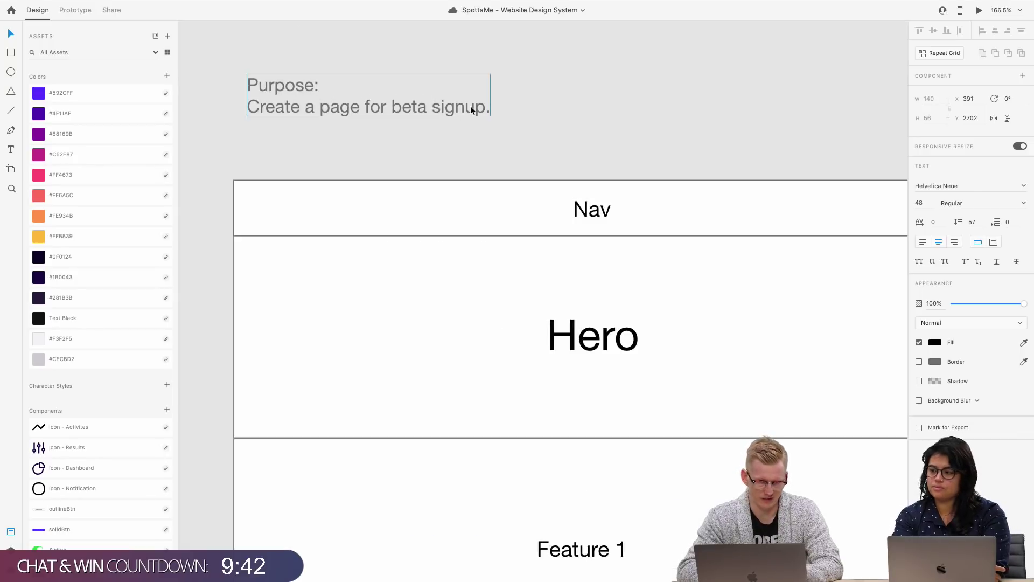
{"action": "scroll", "coordinate": [470, 105], "scroll_direction": "down", "scroll_amount": 5}
{"action": "scroll", "coordinate": [567, 169], "scroll_direction": "down", "scroll_amount": 3}
{"action": "scroll", "coordinate": [567, 169], "scroll_direction": "right", "scroll_amount": 2}
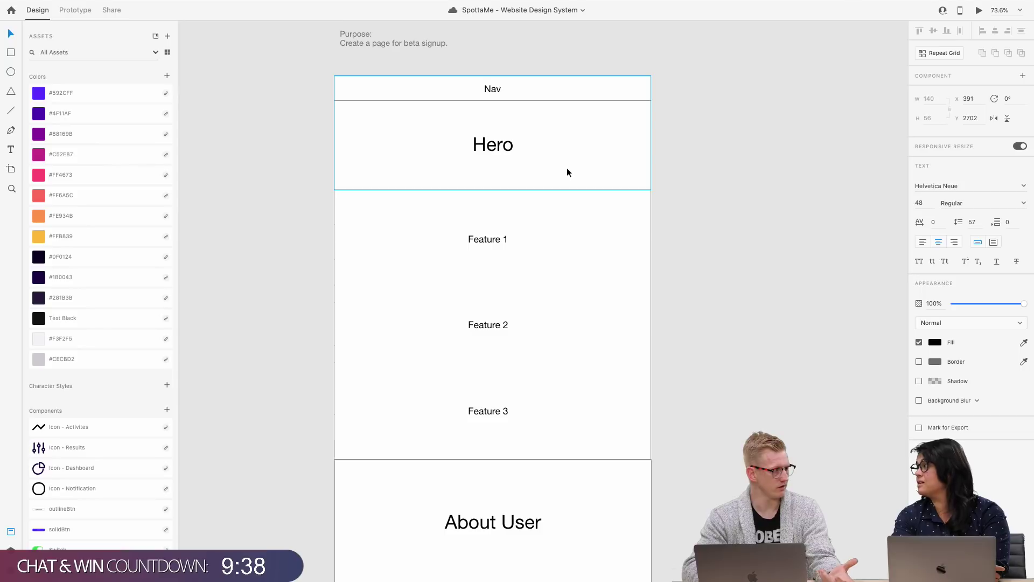
Step: Draw a phone-sized rectangle on the empty canvas to the right of the wireframe and set its size to 375 by 812
{"action": "scroll", "coordinate": [588, 279], "scroll_direction": "down", "scroll_amount": 3}
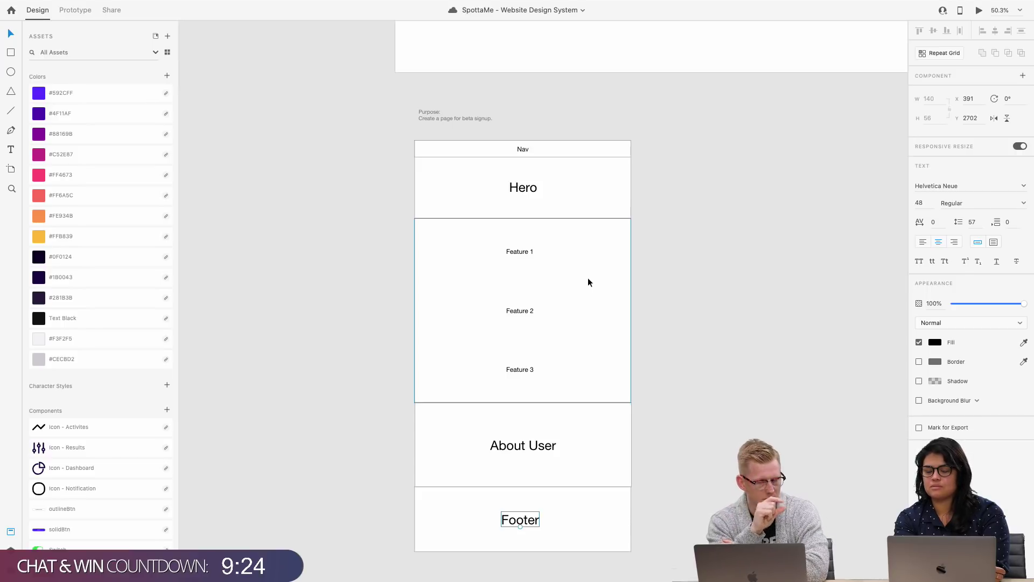
{"action": "scroll", "coordinate": [755, 235], "scroll_direction": "right", "scroll_amount": 3}
{"action": "key", "text": "r"}
{"action": "mouse_move", "coordinate": [610, 180]}
{"action": "left_mouse_down"}
{"action": "mouse_move", "coordinate": [667, 327]}
{"action": "mouse_move", "coordinate": [696, 325]}
{"action": "left_mouse_up"}
{"action": "left_click", "coordinate": [930, 99]}
{"action": "type", "text": "375"}
{"action": "key", "text": "Tab"}
{"action": "type", "text": "812"}
{"action": "key", "text": "Return"}
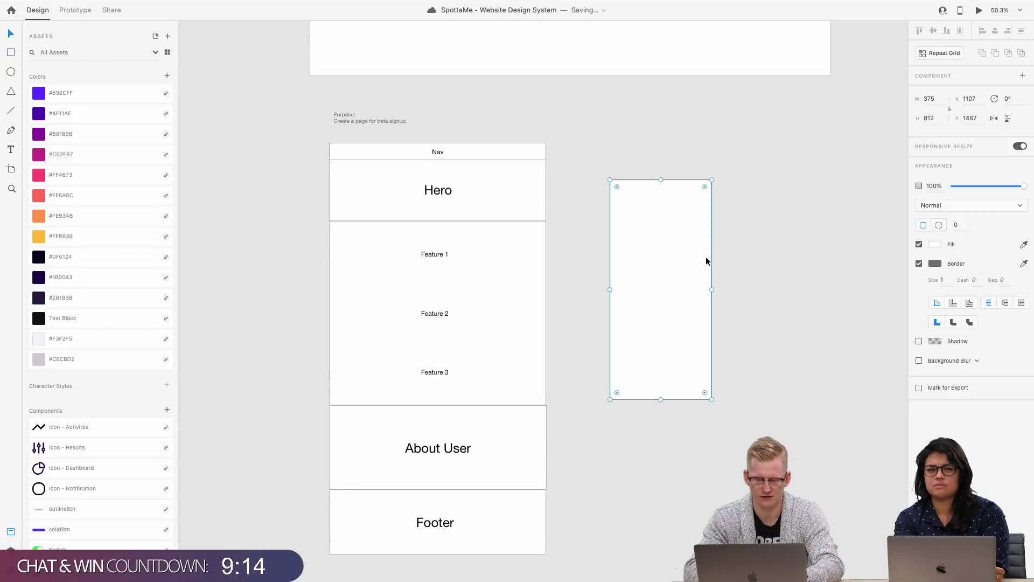
Step: Draw a button rectangle about 282 by 67 centered near the bottom edge of the phone-sized rectangle
{"action": "scroll", "coordinate": [657, 312], "scroll_direction": "up", "scroll_amount": 5}
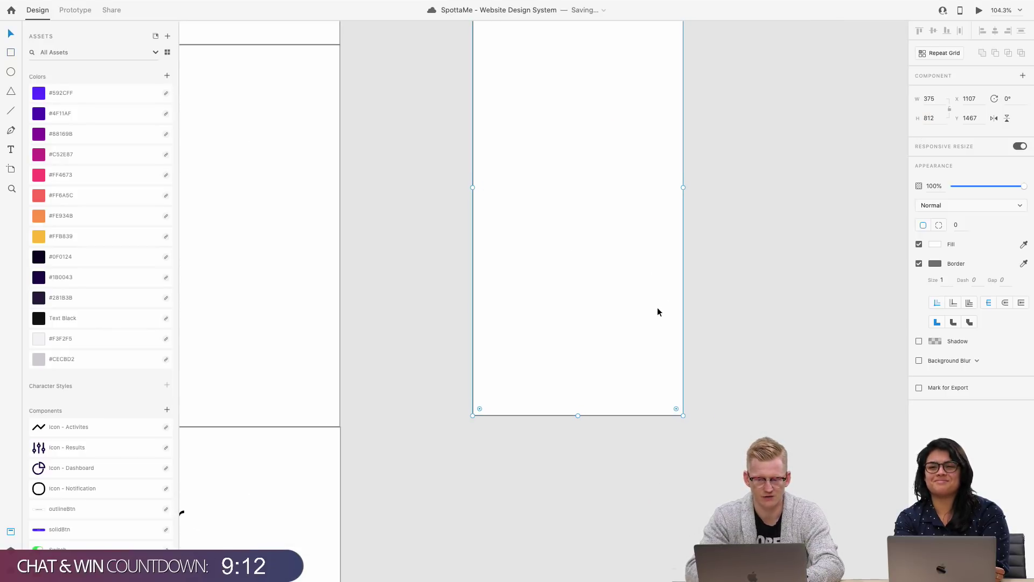
{"action": "left_click", "coordinate": [574, 484]}
{"action": "left_click", "coordinate": [550, 382]}
{"action": "key", "text": "r"}
{"action": "mouse_move", "coordinate": [497, 366]}
{"action": "left_mouse_down"}
{"action": "mouse_move", "coordinate": [659, 402]}
{"action": "mouse_move", "coordinate": [609, 380]}
{"action": "left_mouse_up"}
{"action": "left_click", "coordinate": [548, 476]}
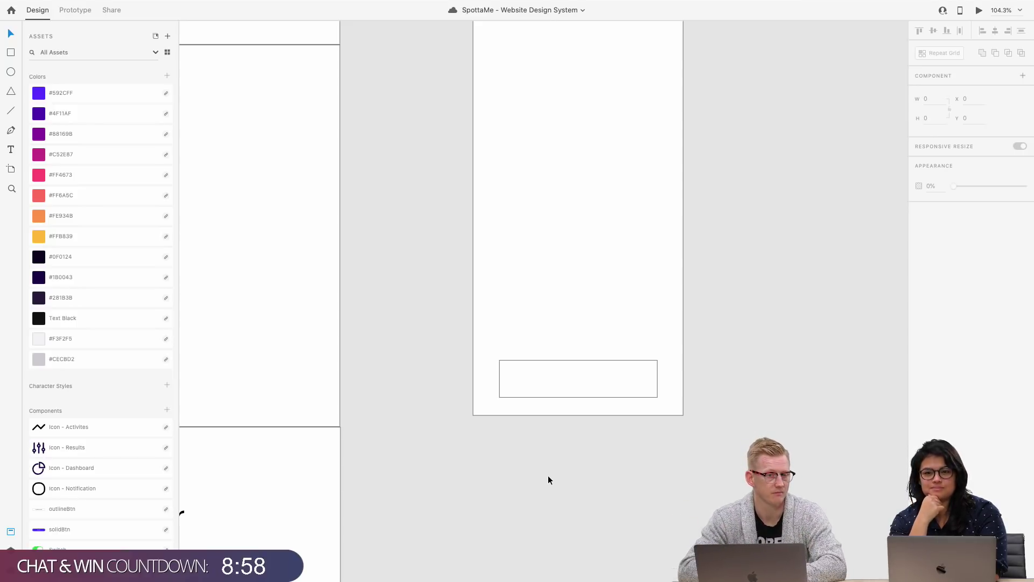
Step: Examine the full-page wireframe alongside the phone-sized frame, including its button rectangle and the navigation and hero sections
{"action": "scroll", "coordinate": [548, 475], "scroll_direction": "down", "scroll_amount": 5}
{"action": "scroll", "coordinate": [503, 453], "scroll_direction": "left", "scroll_amount": 2}
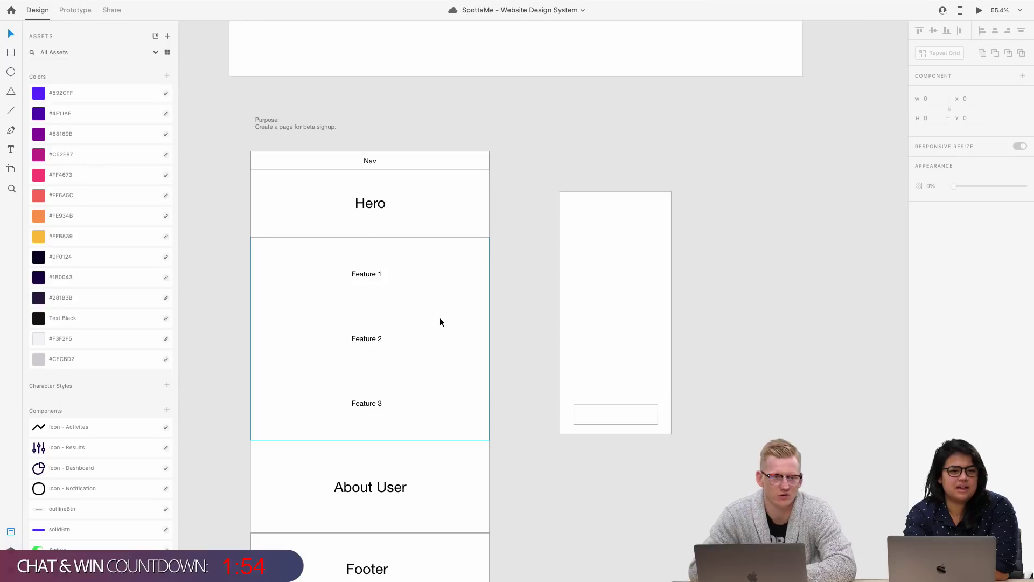
{"action": "scroll", "coordinate": [390, 333], "scroll_direction": "down", "scroll_amount": 3}
{"action": "scroll", "coordinate": [390, 332], "scroll_direction": "left", "scroll_amount": 2}
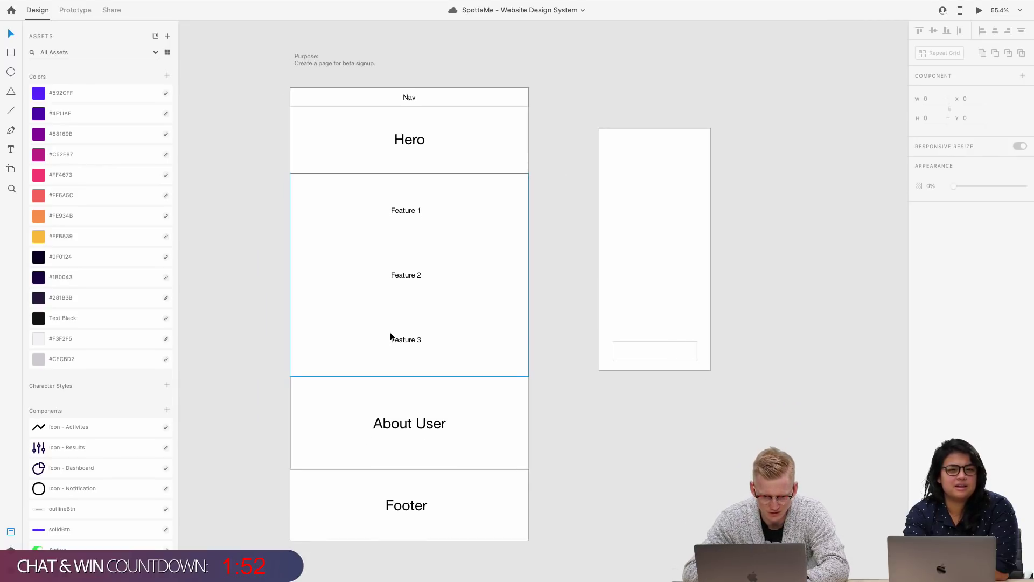
{"action": "scroll", "coordinate": [390, 337], "scroll_direction": "right", "scroll_amount": 3}
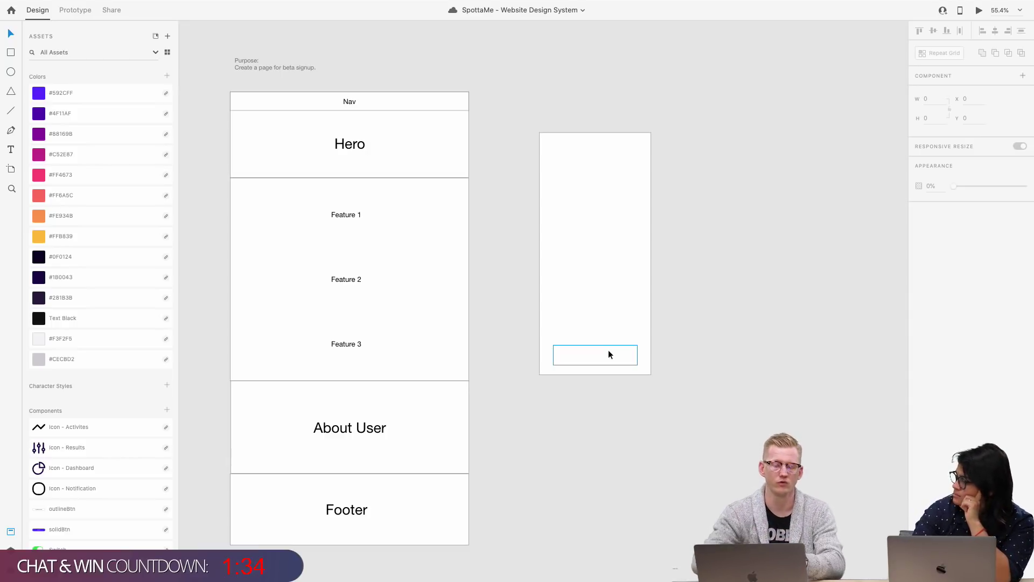
{"action": "left_click", "coordinate": [599, 361]}
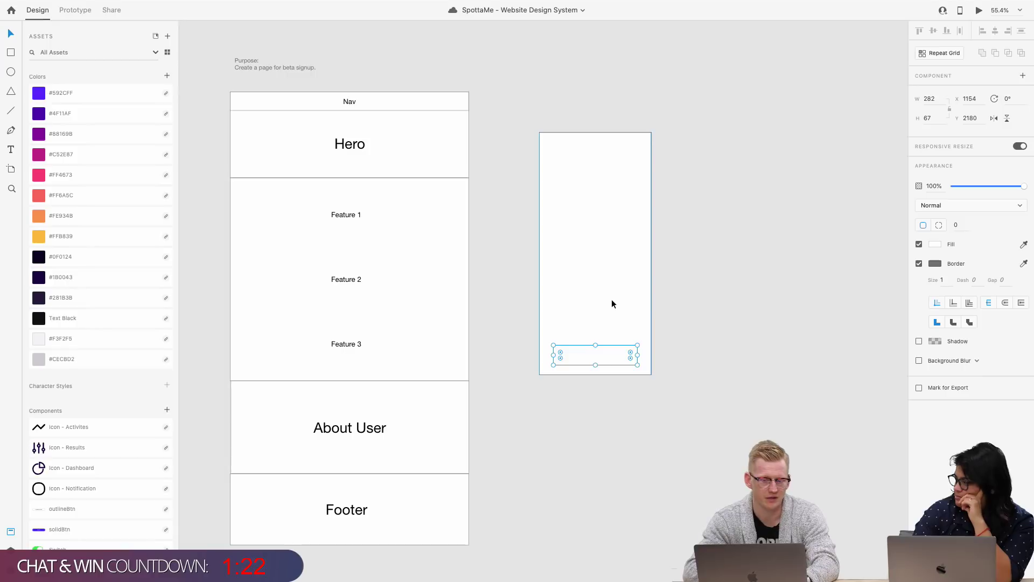
{"action": "scroll", "coordinate": [612, 303], "scroll_direction": "up", "scroll_amount": 3}
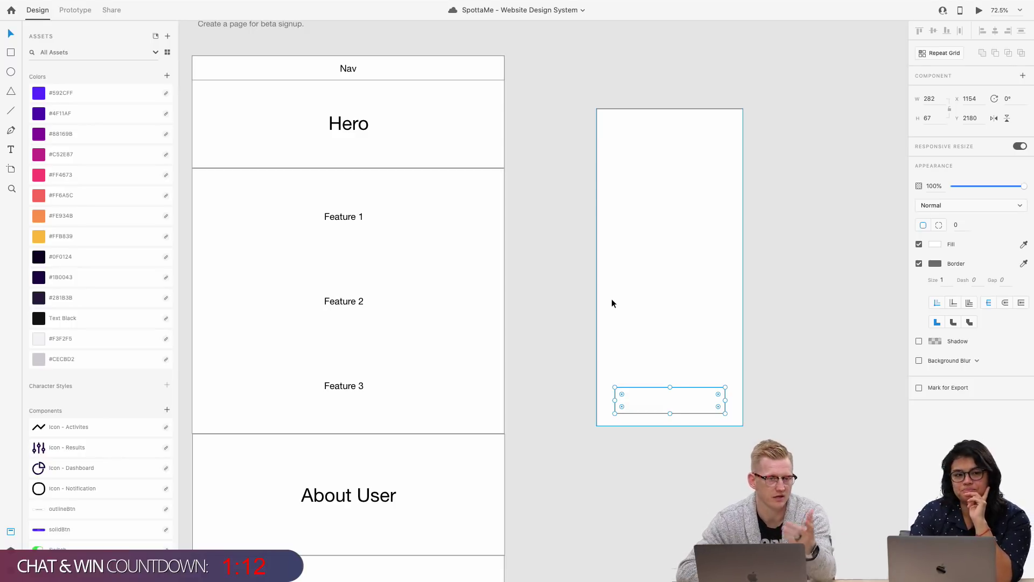
{"action": "scroll", "coordinate": [612, 347], "scroll_direction": "up", "scroll_amount": 3}
{"action": "scroll", "coordinate": [612, 347], "scroll_direction": "left", "scroll_amount": 3}
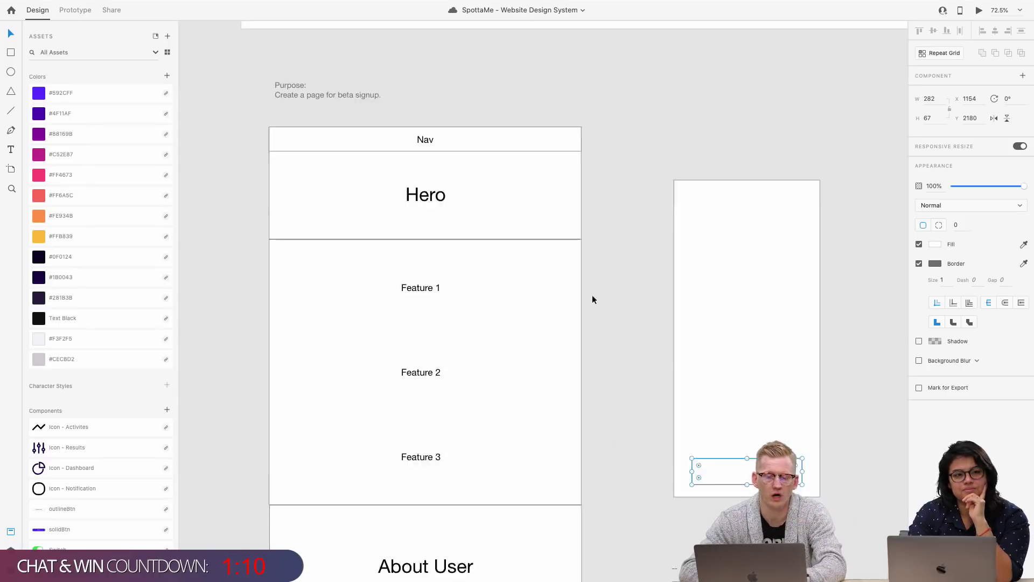
{"action": "scroll", "coordinate": [529, 90], "scroll_direction": "up", "scroll_amount": 4}
{"action": "left_click", "coordinate": [541, 189]}
{"action": "scroll", "coordinate": [530, 166], "scroll_direction": "up", "scroll_amount": 5}
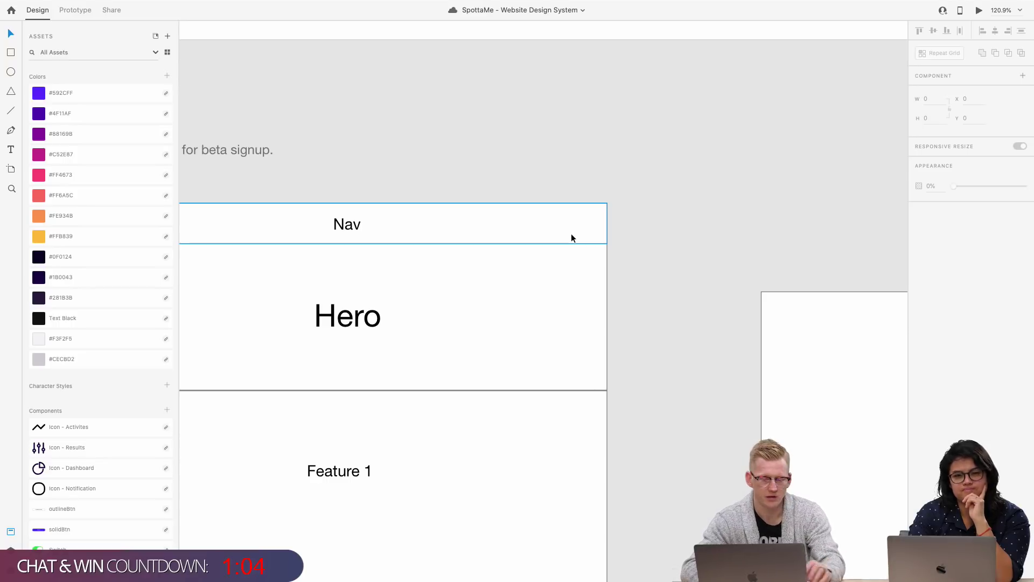
{"action": "scroll", "coordinate": [571, 234], "scroll_direction": "down", "scroll_amount": 4}
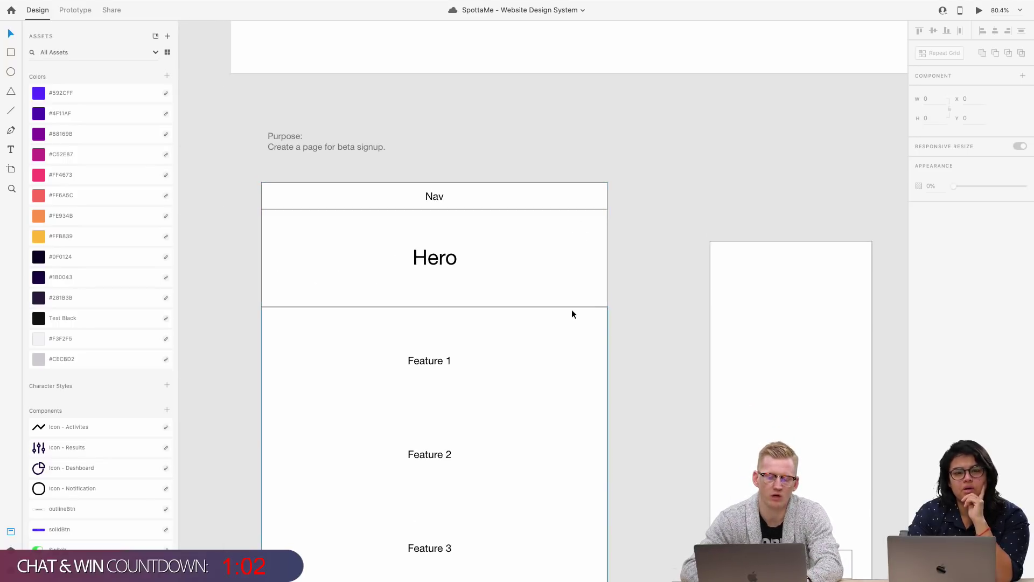
{"action": "scroll", "coordinate": [572, 314], "scroll_direction": "down", "scroll_amount": 4}
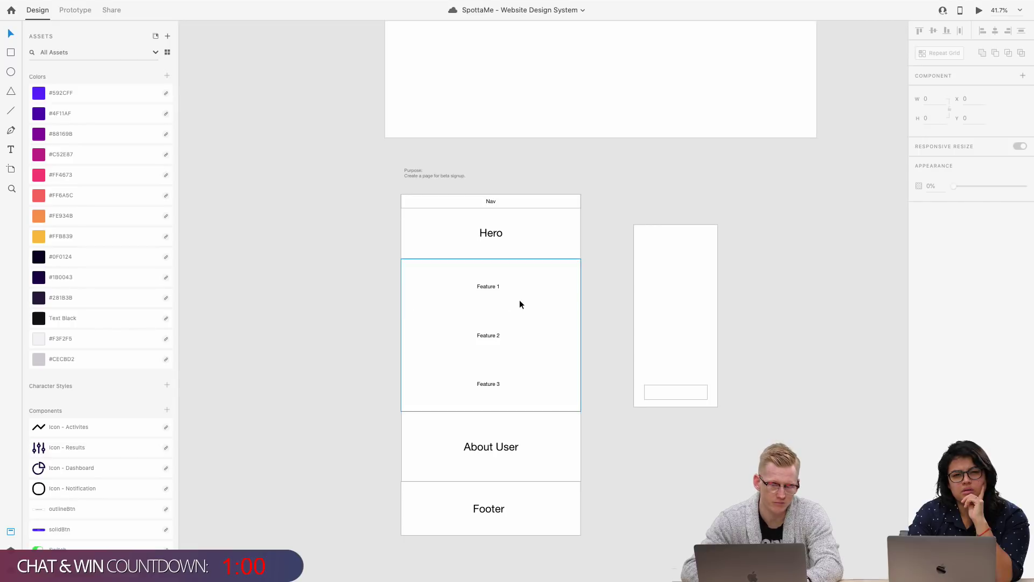
Step: Draw a full-width rectangle about 800 by 55 along the bottom edge of the hero section
{"action": "scroll", "coordinate": [420, 245], "scroll_direction": "up", "scroll_amount": 4}
{"action": "key", "text": "r"}
{"action": "left_click_drag", "start_coordinate": [387, 248], "coordinate": [693, 268]}
{"action": "scroll", "coordinate": [692, 266], "scroll_direction": "up", "scroll_amount": 4}
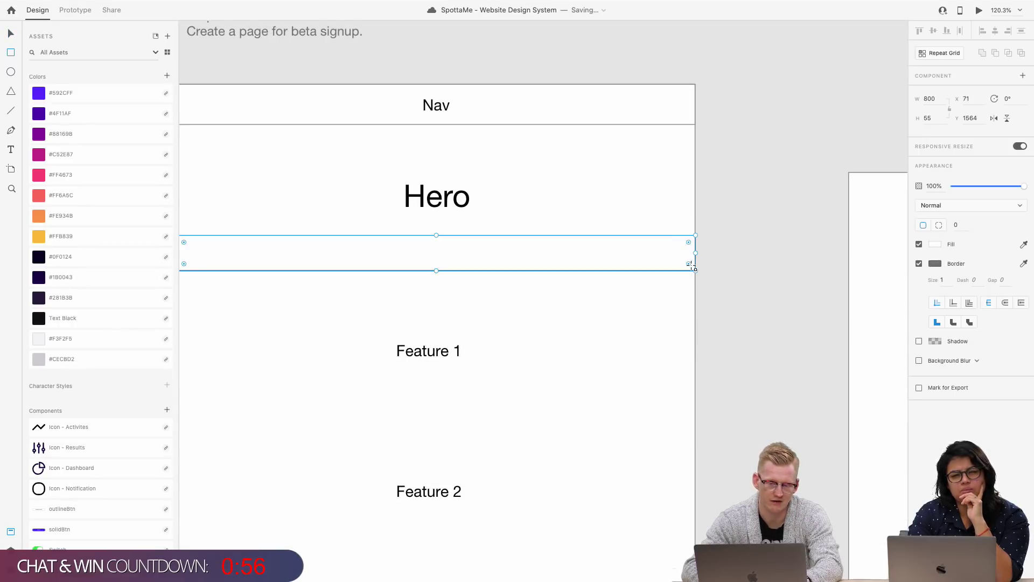
{"action": "scroll", "coordinate": [694, 266], "scroll_direction": "left", "scroll_amount": 3}
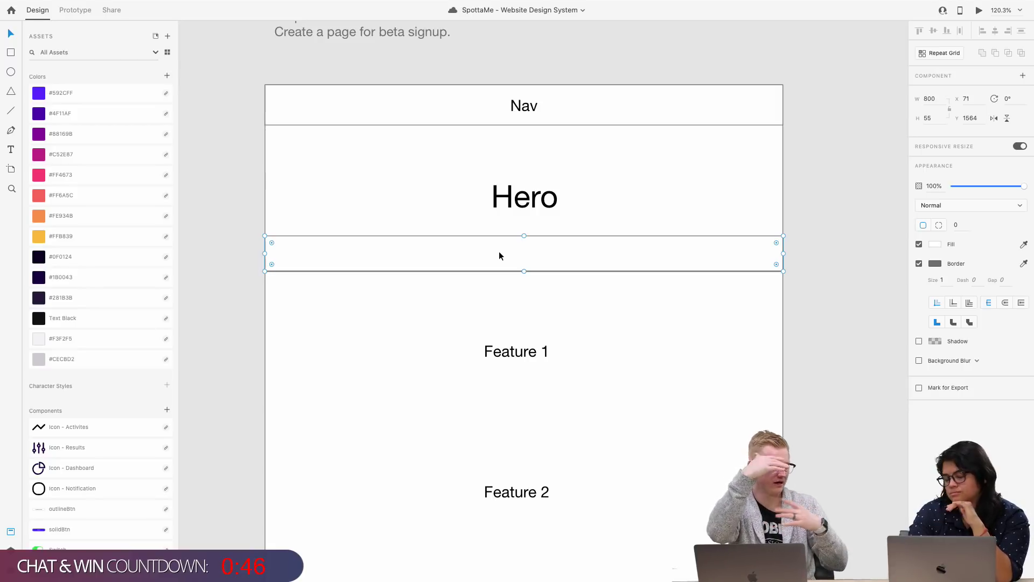
{"action": "scroll", "coordinate": [499, 256], "scroll_direction": "right", "scroll_amount": 1}
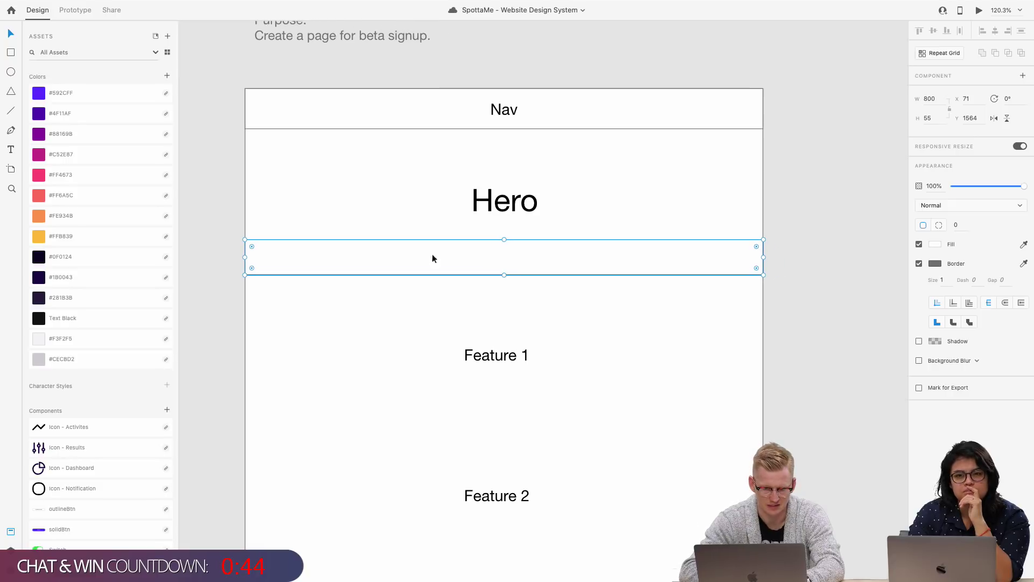
Step: Add a text label reading "Beta Form" inside the strip along the bottom edge of the hero section
{"action": "key", "text": "t"}
{"action": "left_click", "coordinate": [475, 256]}
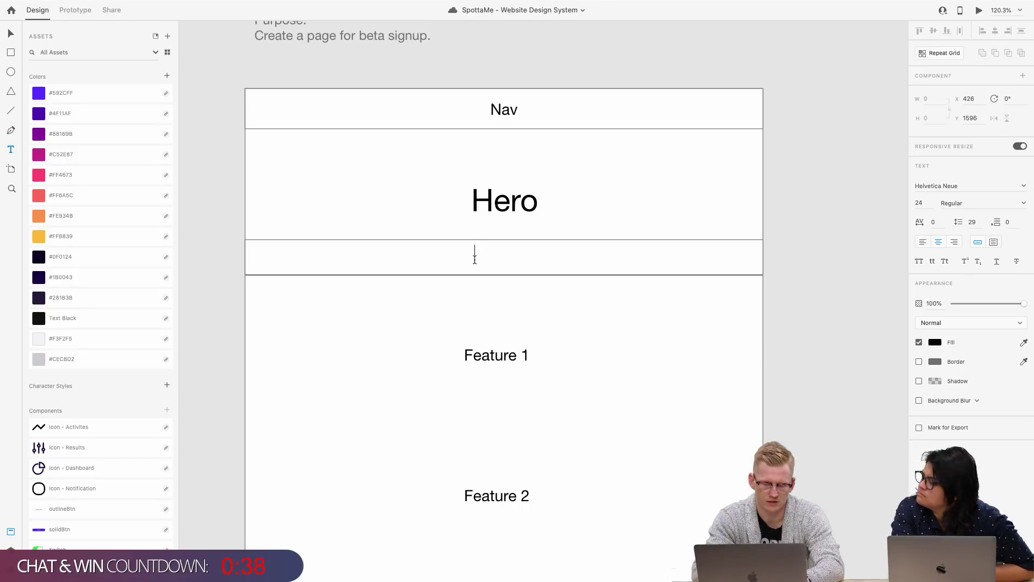
{"action": "type", "text": "Form"}
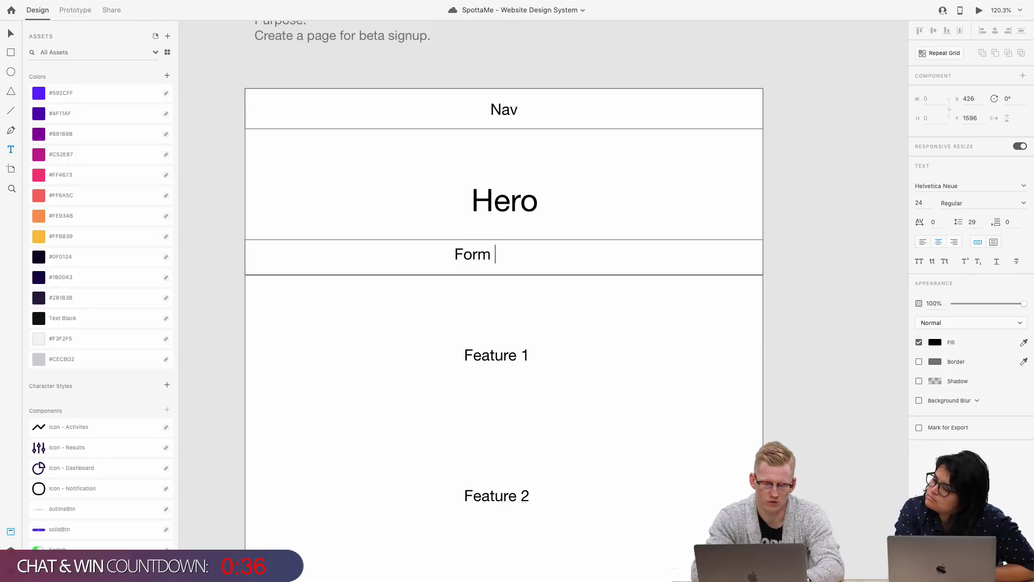
{"action": "key", "text": "BackSpace"}
{"action": "key", "text": "Left"}
{"action": "key", "text": "Left"}
{"action": "key", "text": "Left"}
{"action": "key", "text": "Left"}
{"action": "type", "text": "Beta"}
{"action": "key", "text": "Escape"}
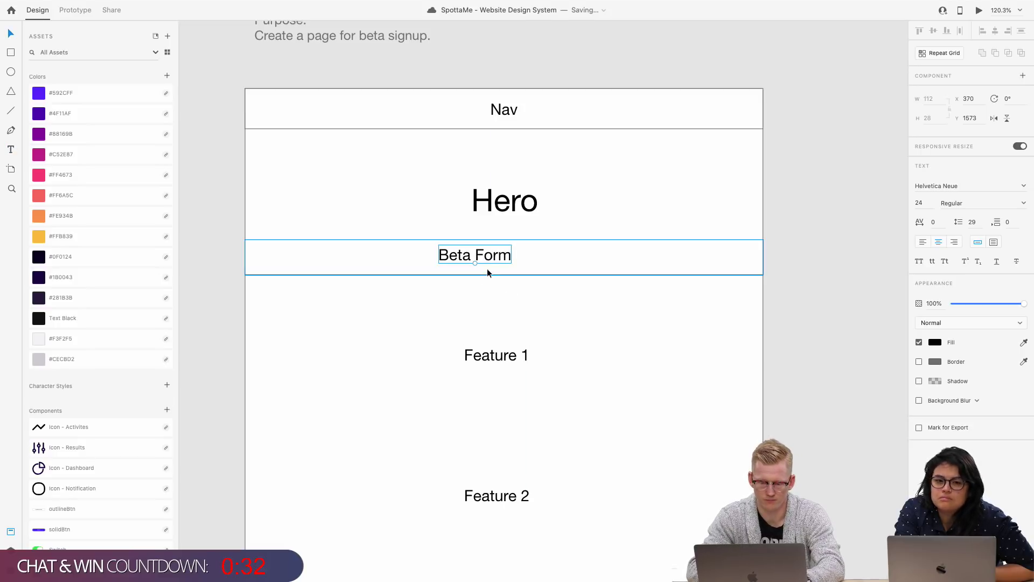
Step: Center the Beta Form label within its strip and move the Hero label up into the middle of the space above it
{"action": "left_click_drag", "start_coordinate": [493, 259], "coordinate": [503, 264]}
{"action": "left_click", "coordinate": [562, 254], "text": "shift"}
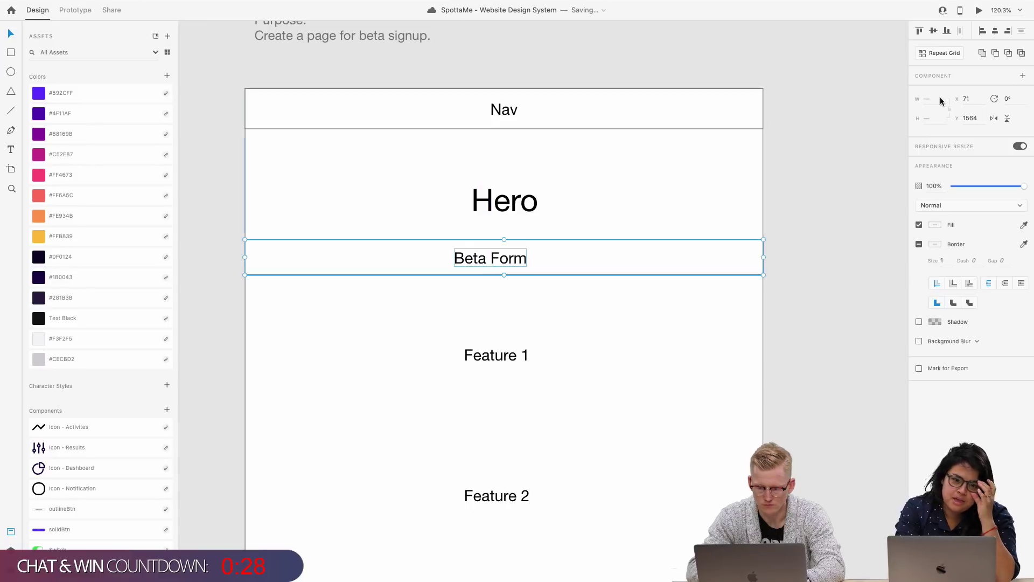
{"action": "left_click", "coordinate": [997, 32]}
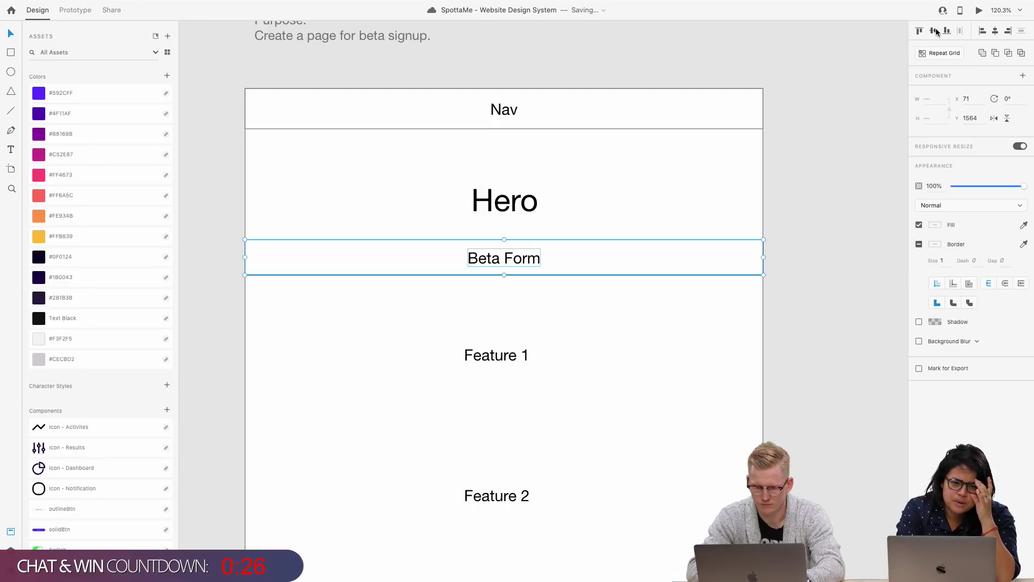
{"action": "double_click", "coordinate": [503, 109]}
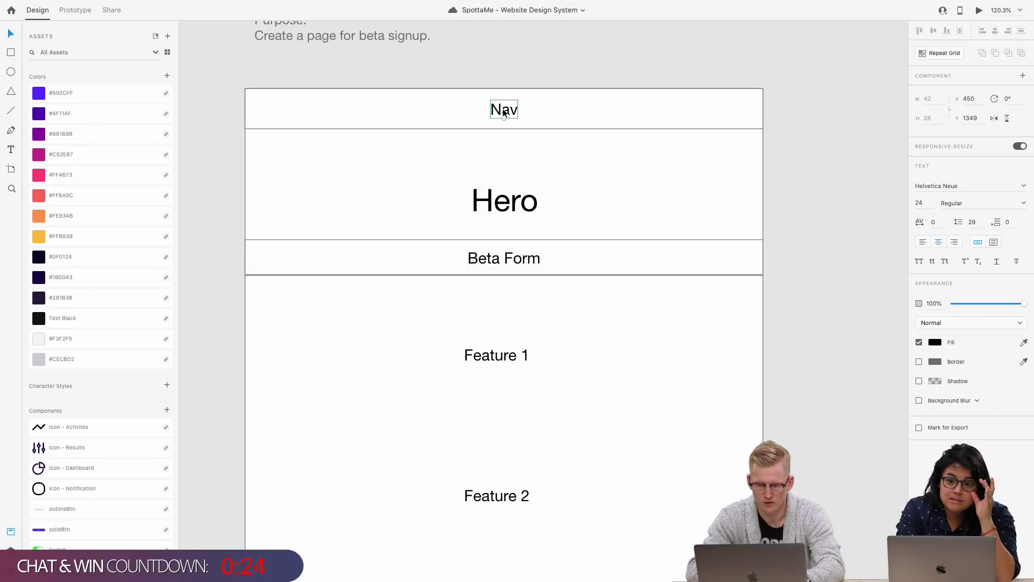
{"action": "left_click_drag", "start_coordinate": [512, 197], "coordinate": [513, 182]}
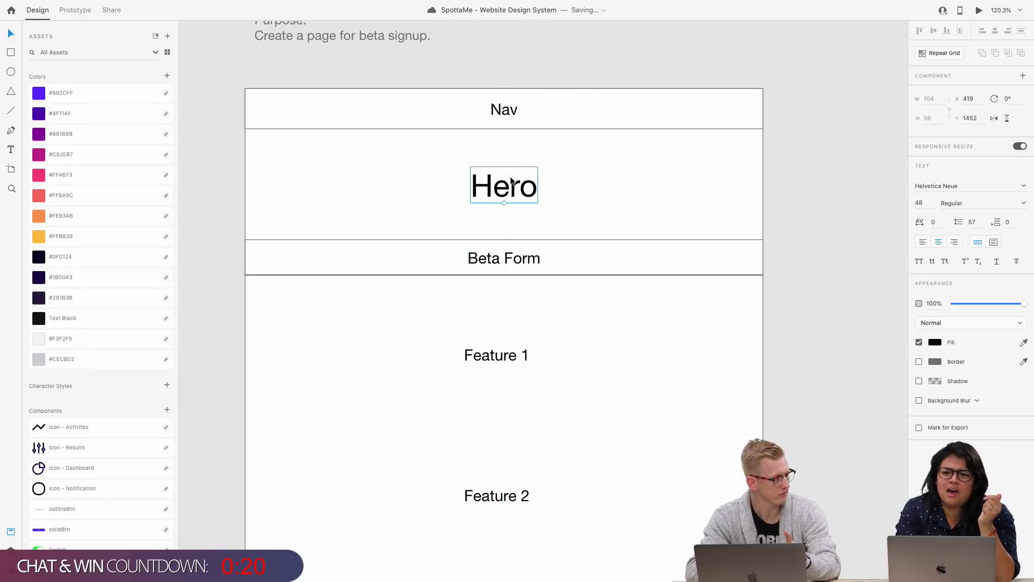
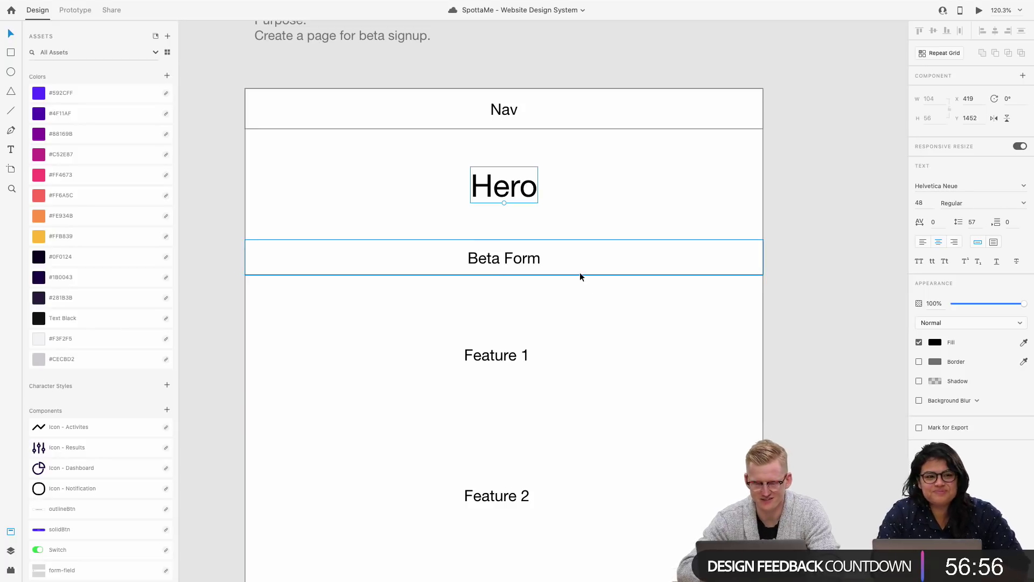
Step: Shift the Beta Form label 120 px to the left within its strip
{"action": "left_click", "coordinate": [517, 259]}
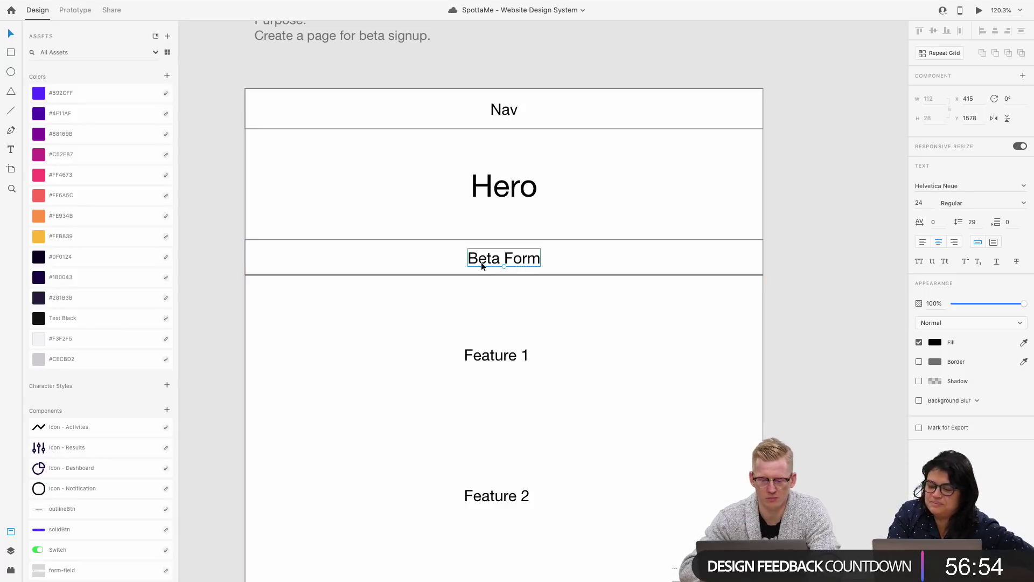
{"action": "key", "text": "shift+Left"}
{"action": "key", "text": "shift+Left"}
{"action": "key", "text": "shift+Left"}
{"action": "key", "text": "shift+Left"}
{"action": "key", "text": "shift+Left"}
{"action": "key", "text": "shift+Left"}
{"action": "key", "text": "shift+Left"}
{"action": "key", "text": "shift+Left"}
{"action": "key", "text": "shift+Left"}
{"action": "key", "text": "shift+Left"}
{"action": "key", "text": "shift+Left"}
{"action": "key", "text": "shift+Left"}
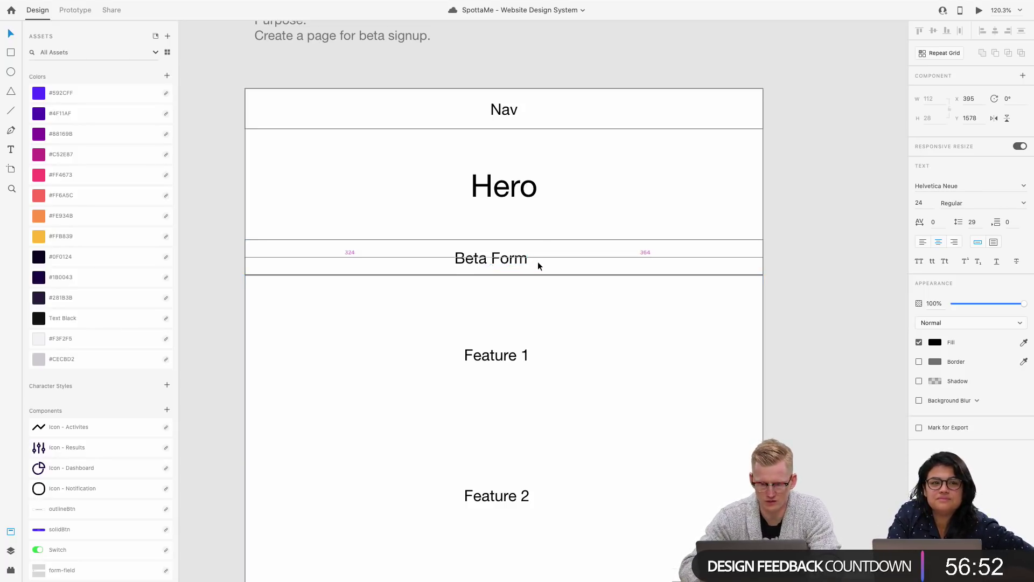
{"action": "left_click", "coordinate": [510, 251]}
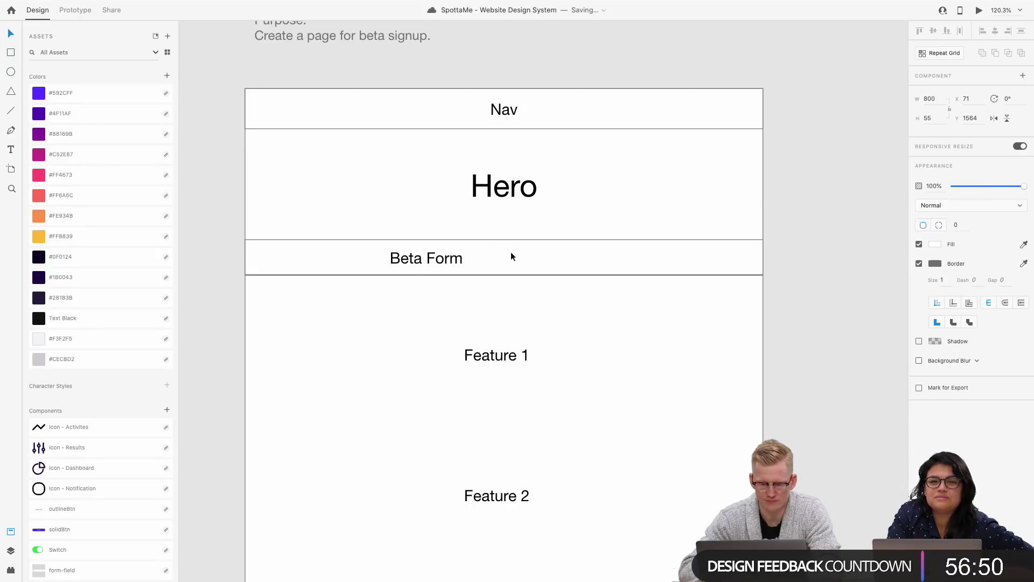
Step: Duplicate the Beta Form label to its right within the strip and set the copy's font size to 16
{"action": "scroll", "coordinate": [511, 251], "scroll_direction": "down", "scroll_amount": 2}
{"action": "left_click", "coordinate": [407, 211]}
{"action": "double_click", "coordinate": [426, 229]}
{"action": "left_click_drag", "start_coordinate": [426, 230], "coordinate": [537, 229], "text": "alt"}
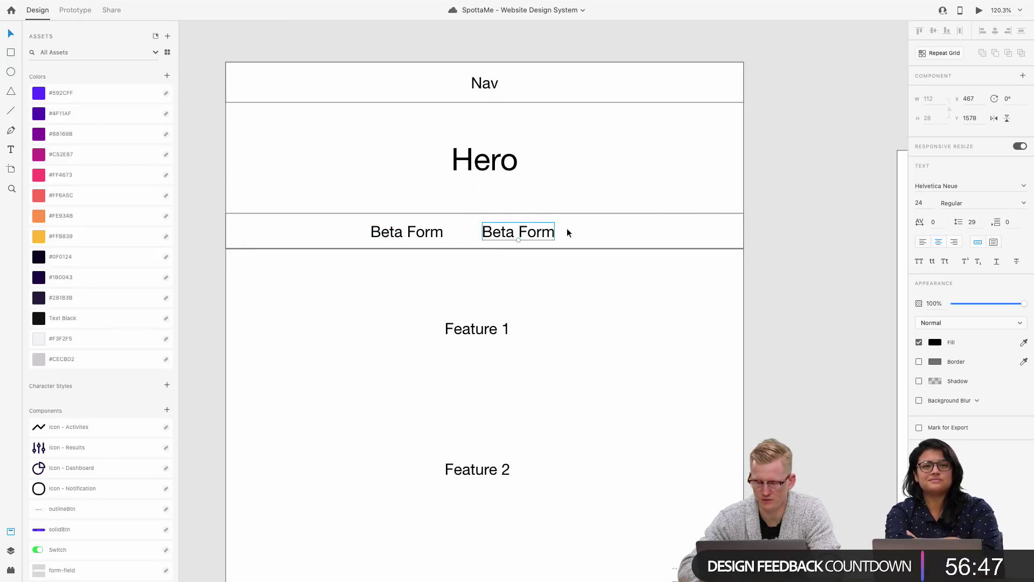
{"action": "left_click", "coordinate": [918, 203]}
{"action": "type", "text": "16"}
{"action": "key", "text": "Return"}
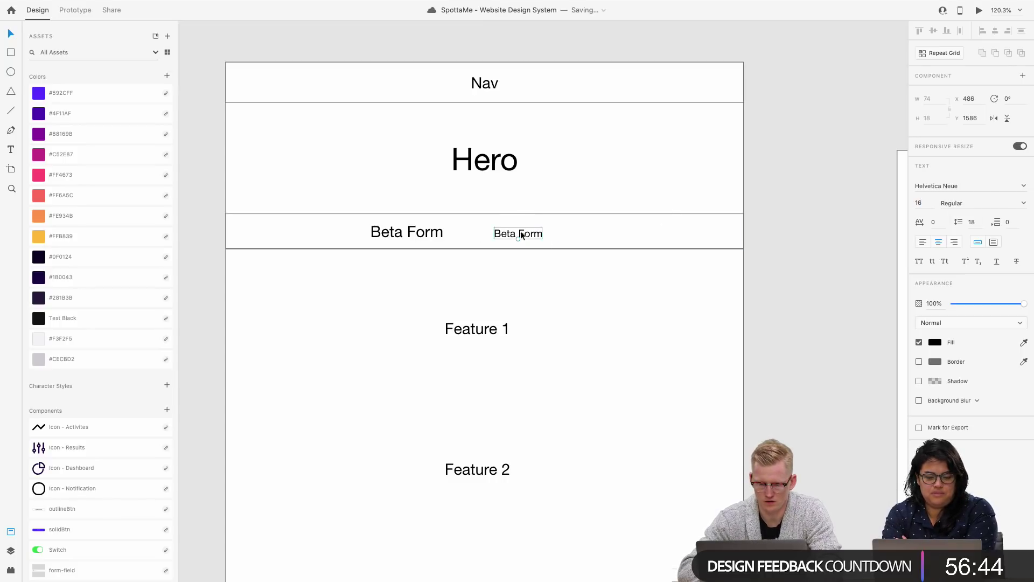
Step: Move the smaller label copy closer to the Beta Form label and change its text to "Full Name"
{"action": "left_click_drag", "start_coordinate": [520, 231], "coordinate": [496, 233]}
{"action": "double_click", "coordinate": [496, 232]}
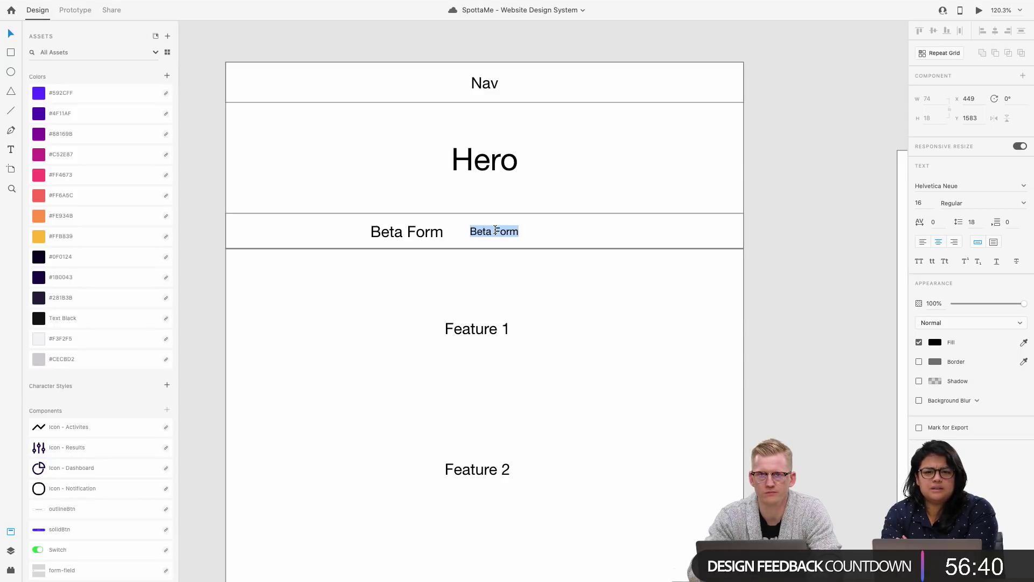
{"action": "type", "text": "Fu"}
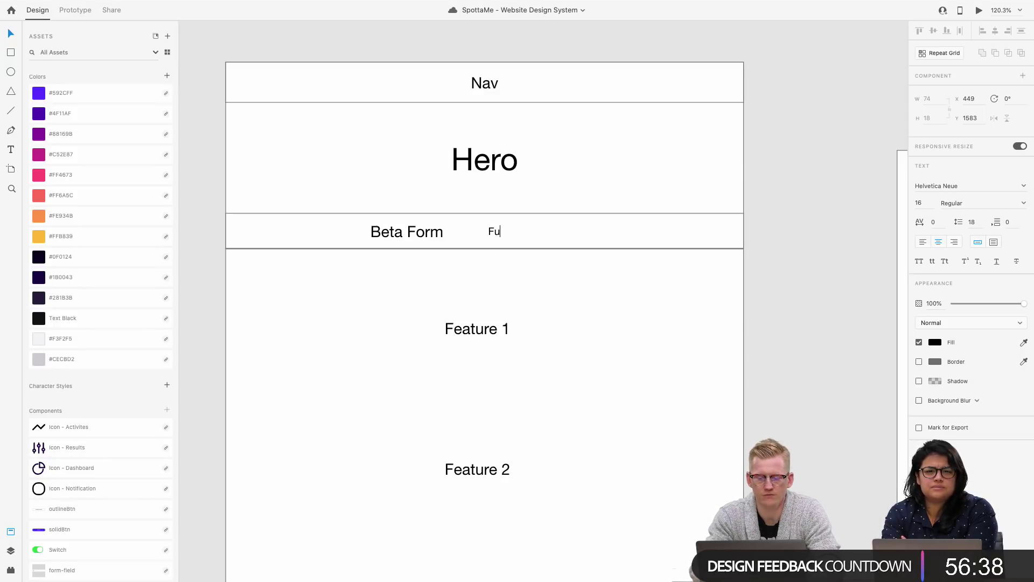
{"action": "type", "text": "ll Name"}
{"action": "key", "text": "Escape"}
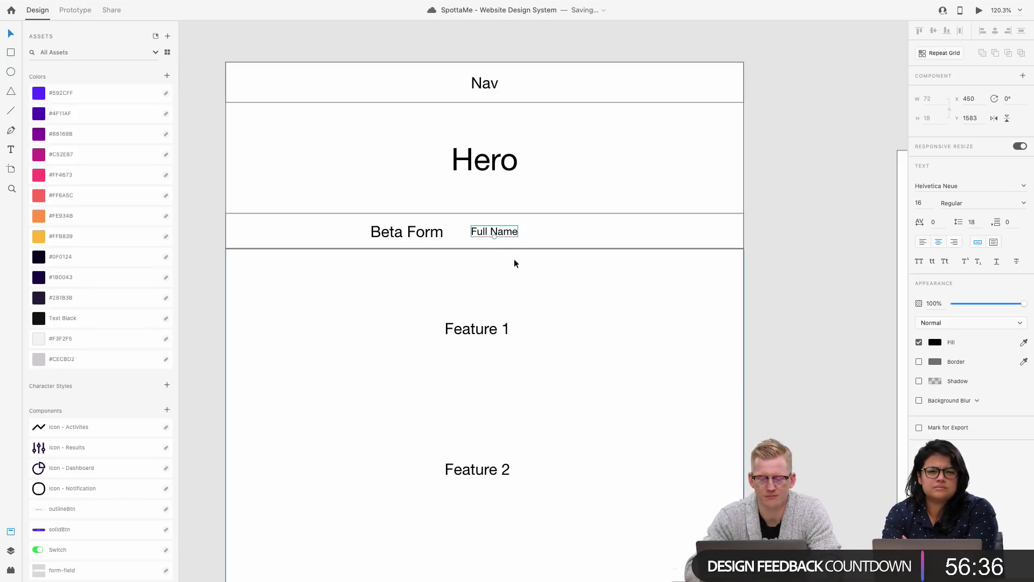
Step: Duplicate the Full Name label to its right and change the copy's text to "Email"
{"action": "left_click_drag", "start_coordinate": [501, 237], "coordinate": [566, 233], "text": "alt"}
{"action": "double_click", "coordinate": [567, 232]}
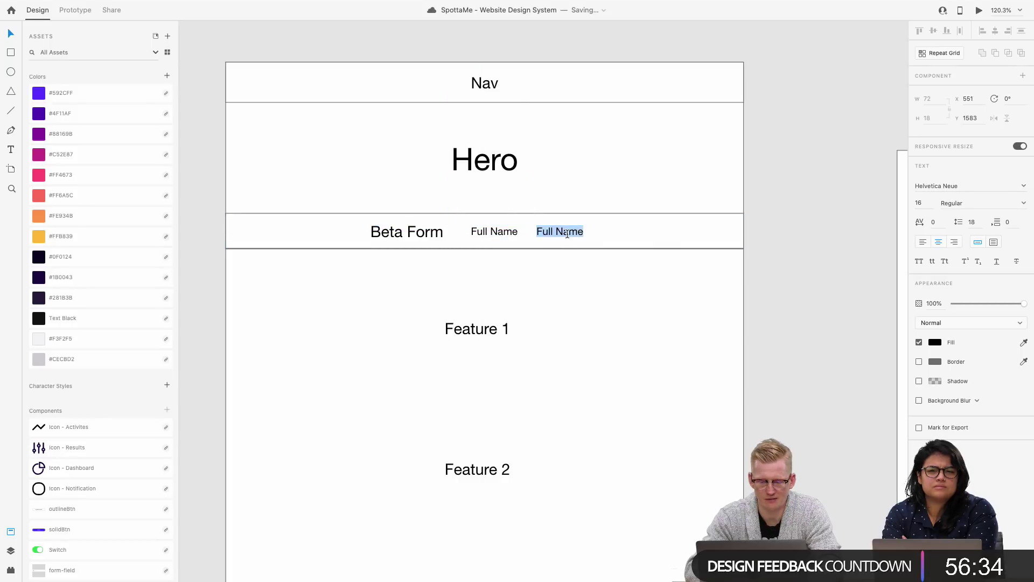
{"action": "type", "text": "Email"}
{"action": "key", "text": "Escape"}
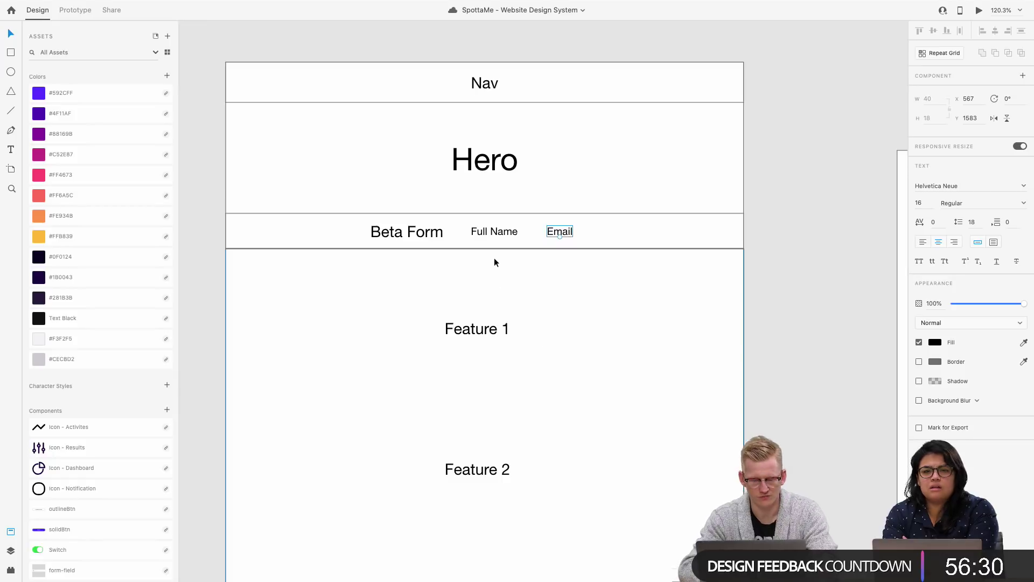
Step: Set the Full Name and Email labels to left-aligned text
{"action": "left_click", "coordinate": [495, 232], "text": "shift"}
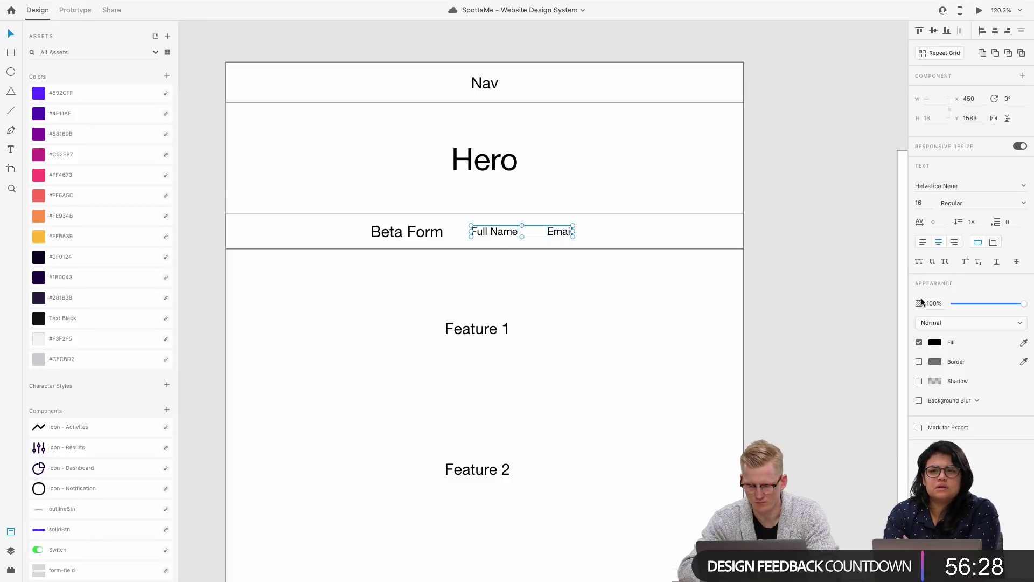
{"action": "left_click", "coordinate": [923, 242]}
{"action": "left_click", "coordinate": [656, 276]}
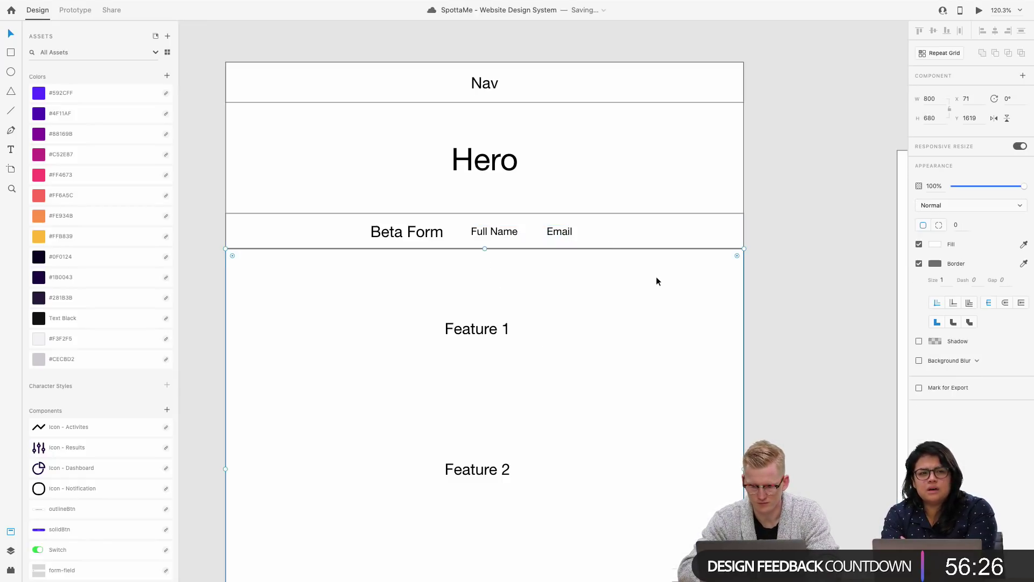
Step: Move the Full Name and Email labels together out of the strip onto the empty canvas right of the wireframe
{"action": "left_click", "coordinate": [505, 232]}
{"action": "left_click", "coordinate": [564, 232], "text": "shift"}
{"action": "left_click_drag", "start_coordinate": [564, 233], "coordinate": [853, 233]}
{"action": "left_click", "coordinate": [774, 257]}
{"action": "scroll", "coordinate": [773, 256], "scroll_direction": "right", "scroll_amount": 3}
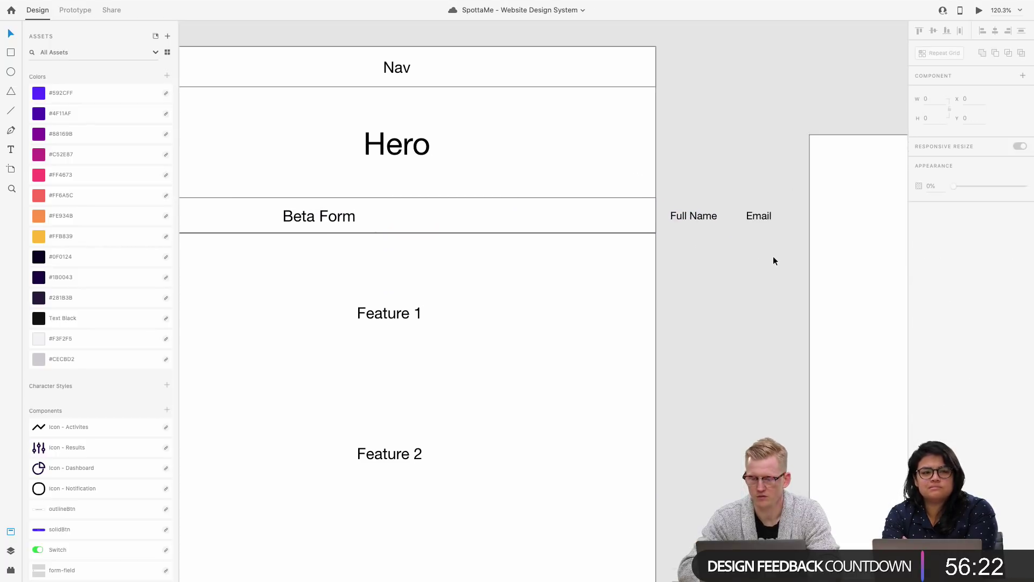
Step: Move the phone-sized rectangle and its button farther right, away from the wireframe, to about X 1480, Y 1460
{"action": "scroll", "coordinate": [781, 234], "scroll_direction": "down", "scroll_amount": 5}
{"action": "left_click", "coordinate": [782, 237]}
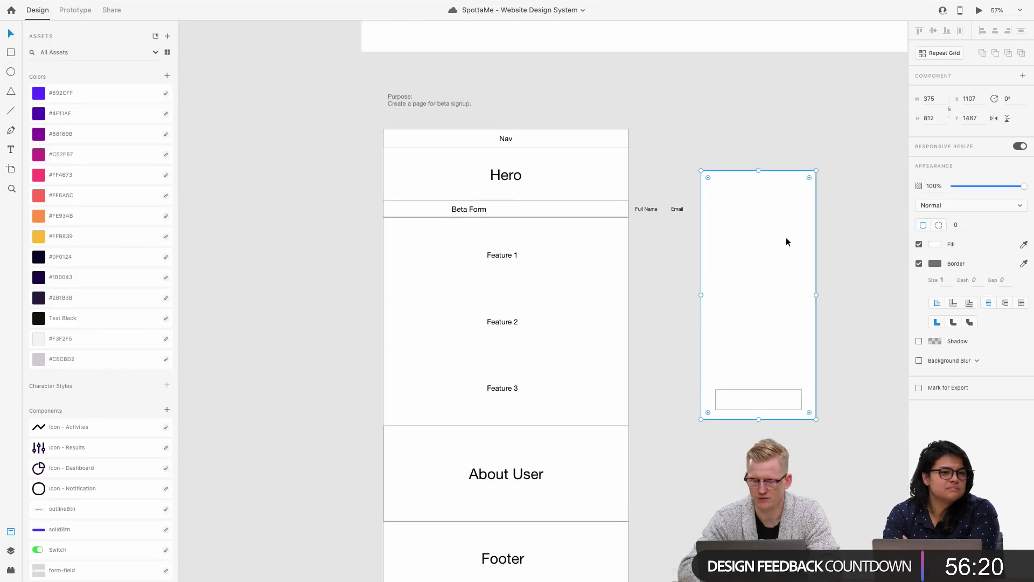
{"action": "scroll", "coordinate": [787, 237], "scroll_direction": "right", "scroll_amount": 5}
{"action": "left_click_drag", "start_coordinate": [608, 244], "coordinate": [722, 241]}
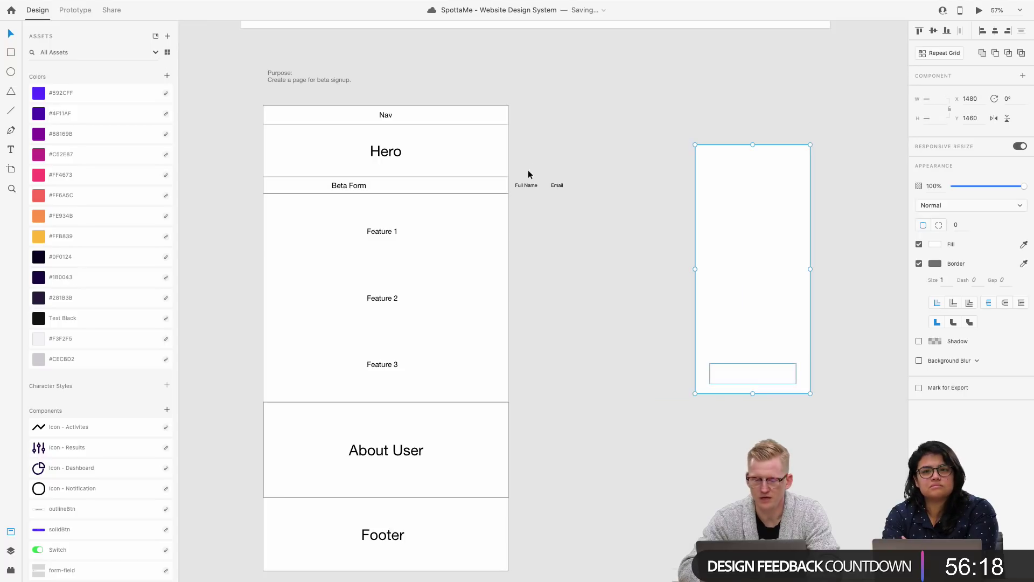
Step: Stack the Email label below Full Name and move both slightly away from the wireframe to about X 923
{"action": "left_click_drag", "start_coordinate": [557, 184], "coordinate": [526, 192]}
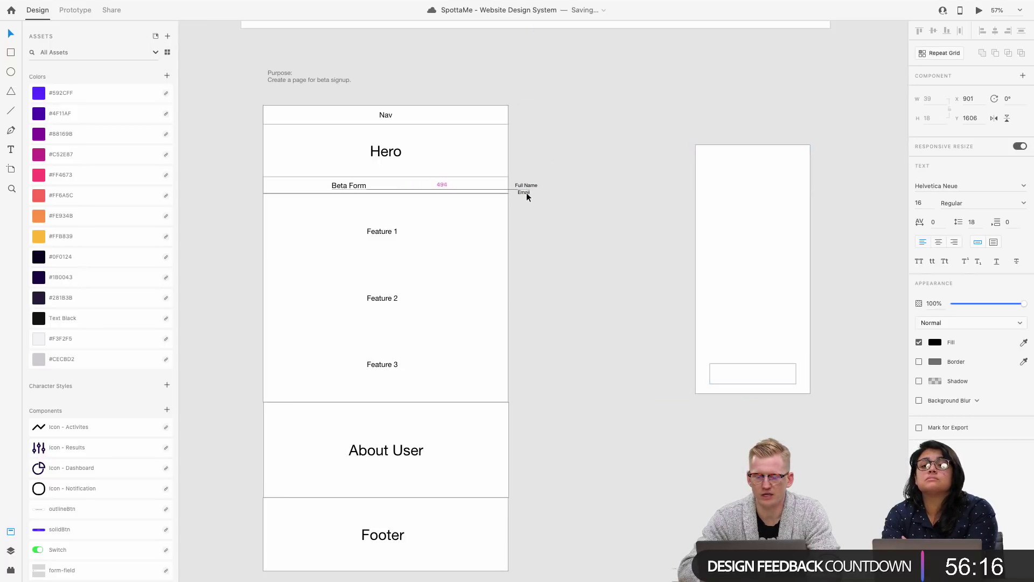
{"action": "scroll", "coordinate": [523, 191], "scroll_direction": "up", "scroll_amount": 3}
{"action": "left_click_drag", "start_coordinate": [546, 238], "coordinate": [535, 194]}
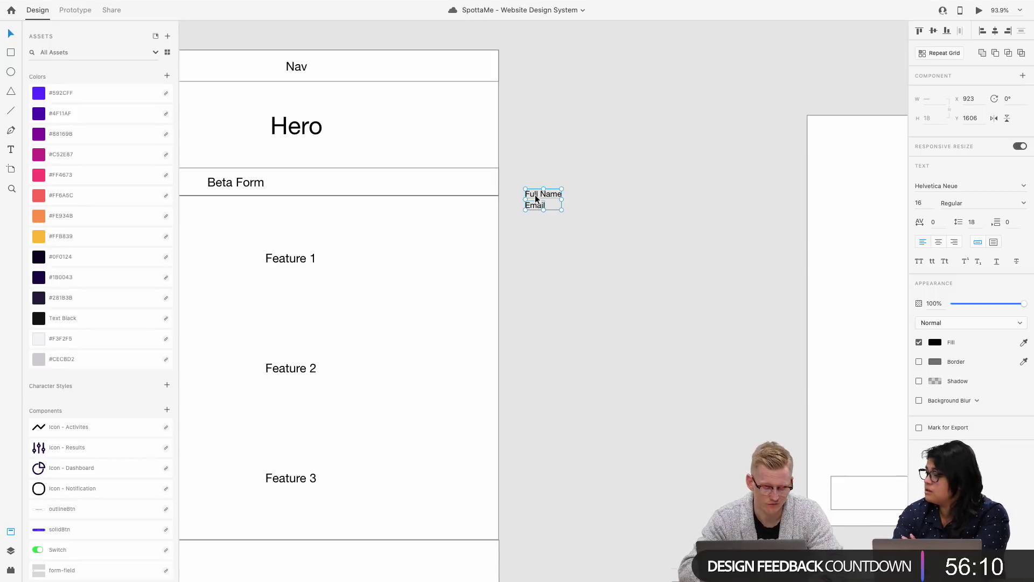
Step: Draw a circle about 26 by 26 inside the Beta Form strip near its right end
{"action": "scroll", "coordinate": [535, 195], "scroll_direction": "up", "scroll_amount": 5}
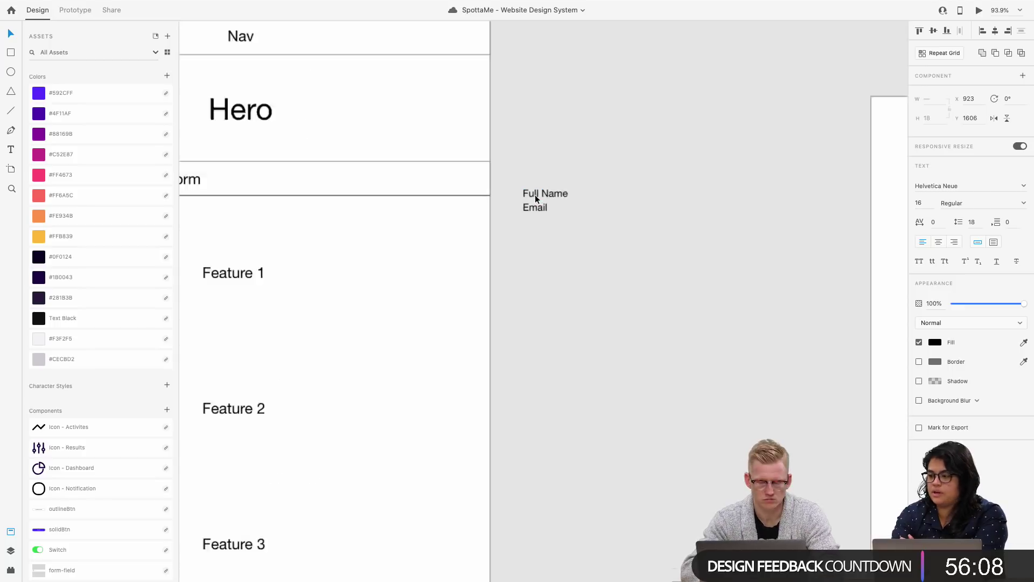
{"action": "left_click", "coordinate": [548, 137]}
{"action": "scroll", "coordinate": [548, 138], "scroll_direction": "left", "scroll_amount": 2}
{"action": "scroll", "coordinate": [548, 138], "scroll_direction": "up", "scroll_amount": 1}
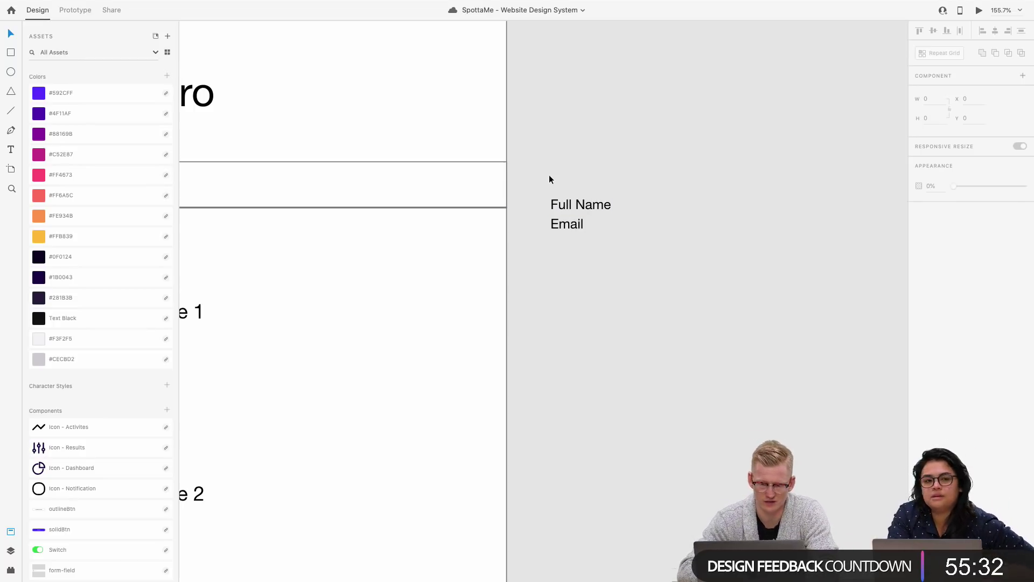
{"action": "key", "text": "e"}
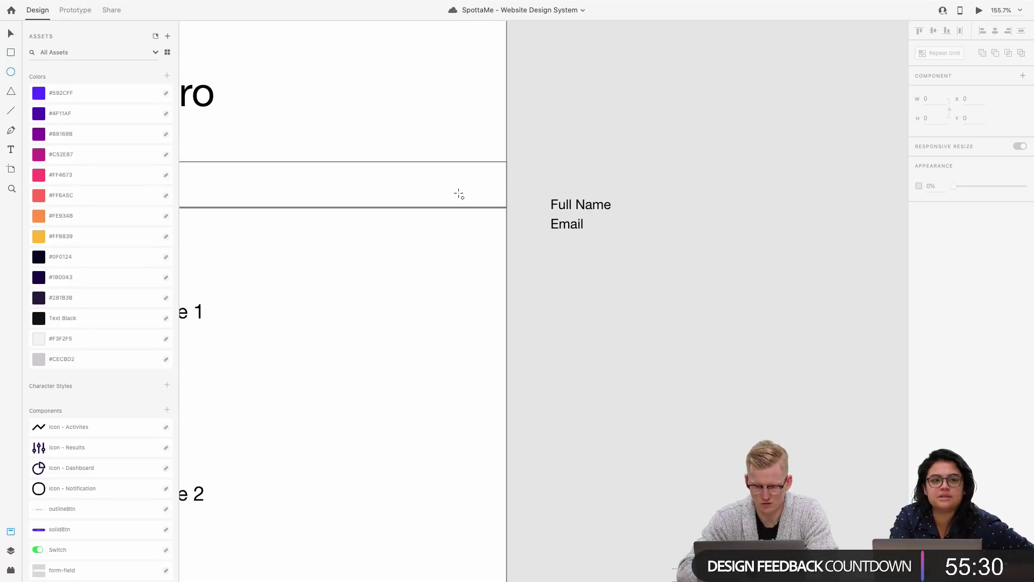
{"action": "mouse_move", "coordinate": [478, 175]}
{"action": "left_mouse_down"}
{"action": "mouse_move", "coordinate": [496, 180]}
{"action": "mouse_move", "coordinate": [500, 197]}
{"action": "left_mouse_up"}
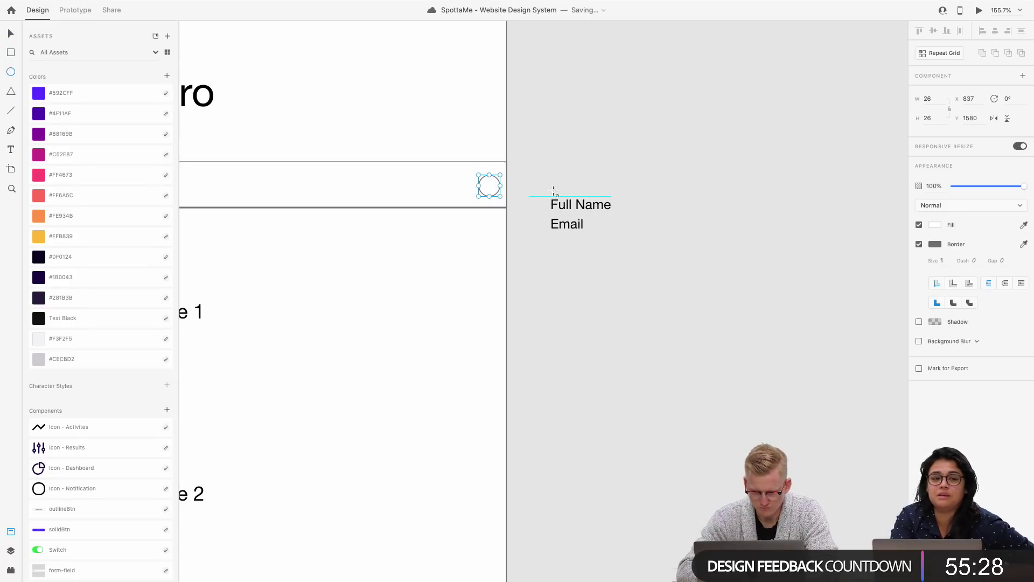
Step: Fill the circle with solid black and remove its border
{"action": "left_click", "coordinate": [919, 225]}
{"action": "left_click", "coordinate": [935, 224]}
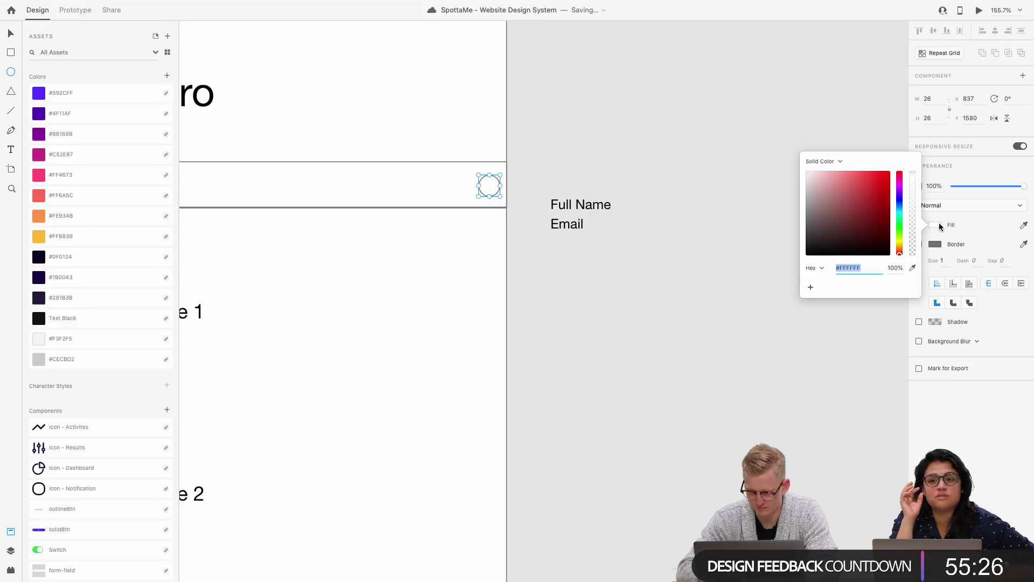
{"action": "left_click_drag", "start_coordinate": [878, 237], "coordinate": [774, 269]}
{"action": "left_click", "coordinate": [974, 230]}
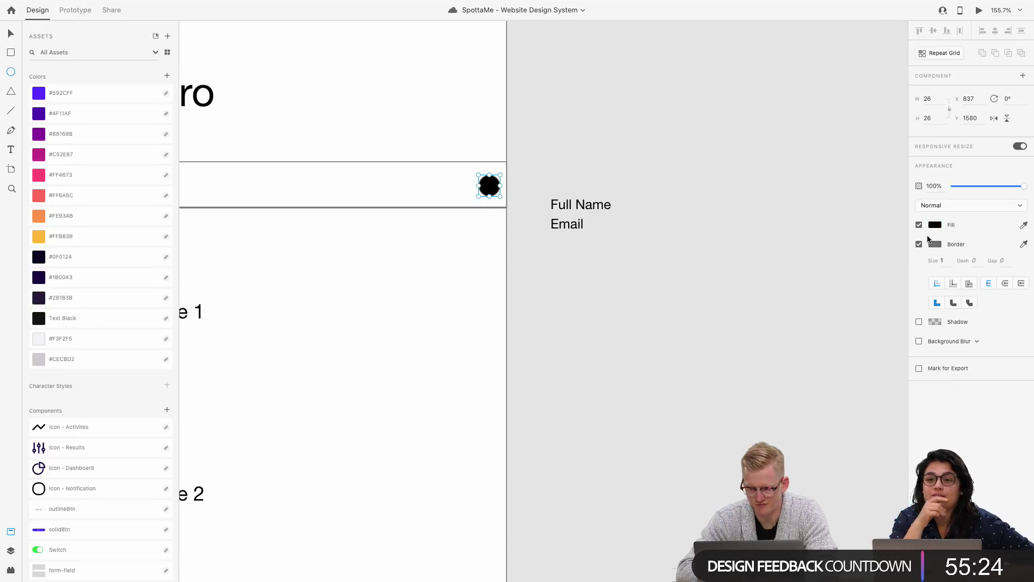
{"action": "left_click", "coordinate": [919, 244]}
{"action": "key", "text": "v"}
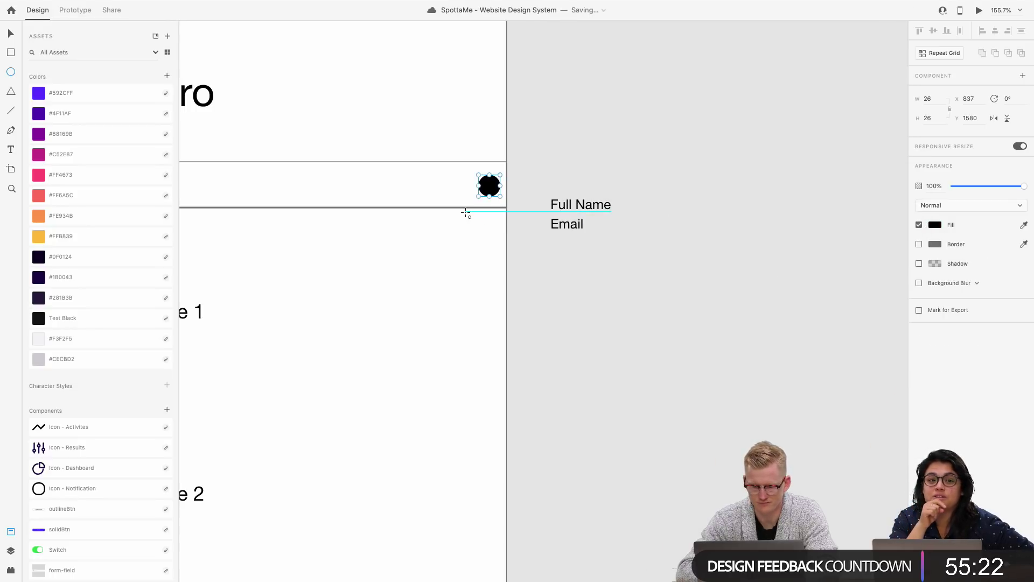
Step: Move the black circle slightly left within the strip to about X 819, Y 1579
{"action": "scroll", "coordinate": [469, 212], "scroll_direction": "up", "scroll_amount": 3}
{"action": "left_click_drag", "start_coordinate": [500, 169], "coordinate": [478, 166]}
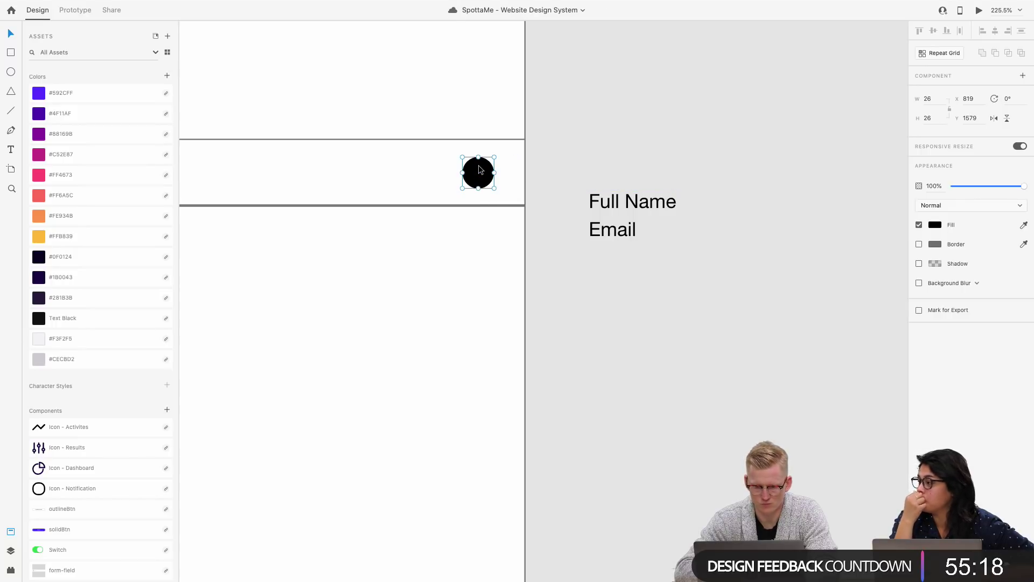
{"action": "scroll", "coordinate": [506, 195], "scroll_direction": "up", "scroll_amount": 5}
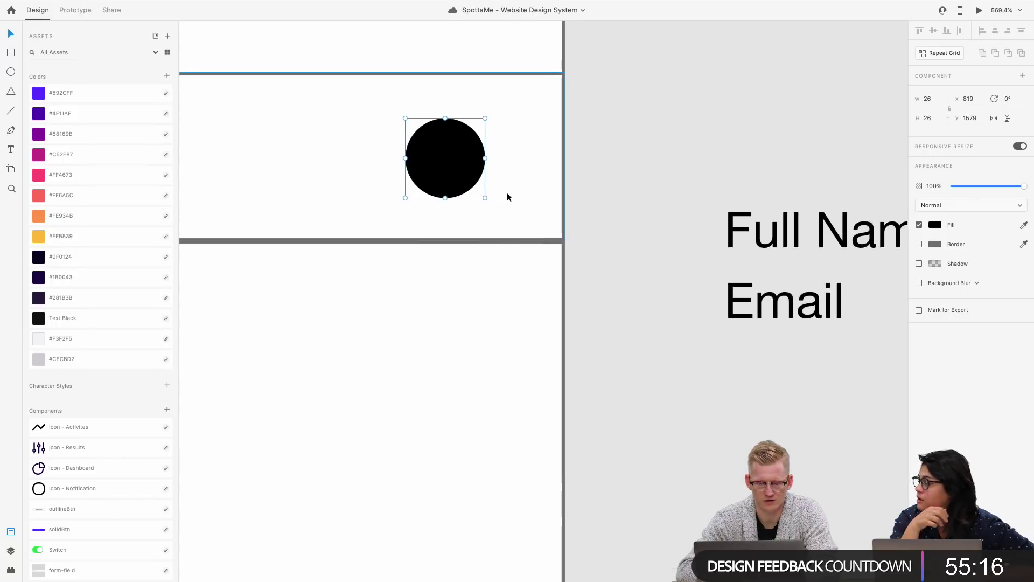
{"action": "left_click", "coordinate": [593, 173]}
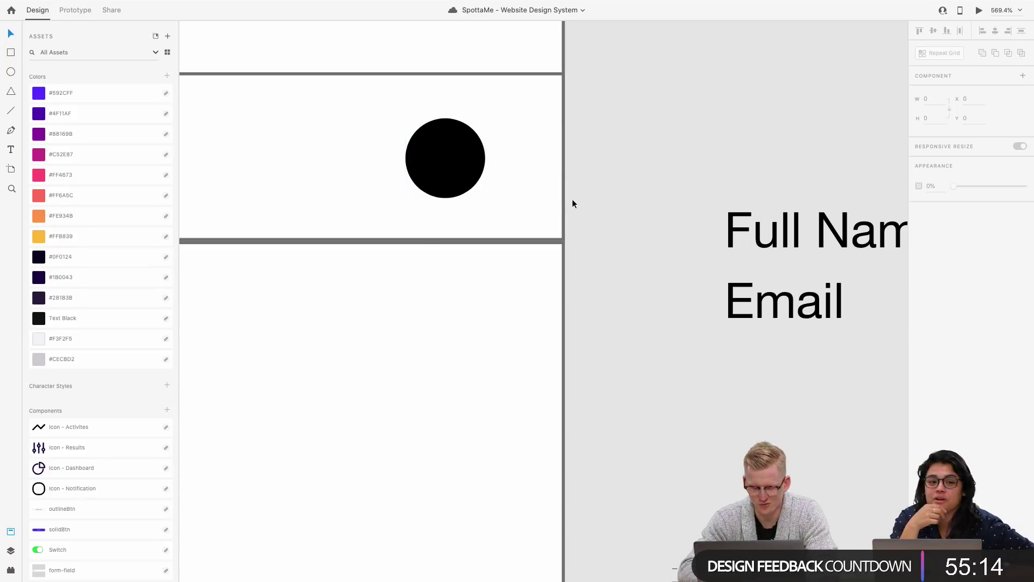
Step: Draw a horizontal line from the Beta Form circle out past the wireframe's edge, about 81 wide
{"action": "key", "text": "l"}
{"action": "left_click_drag", "start_coordinate": [476, 158], "coordinate": [760, 160]}
{"action": "key", "text": "v"}
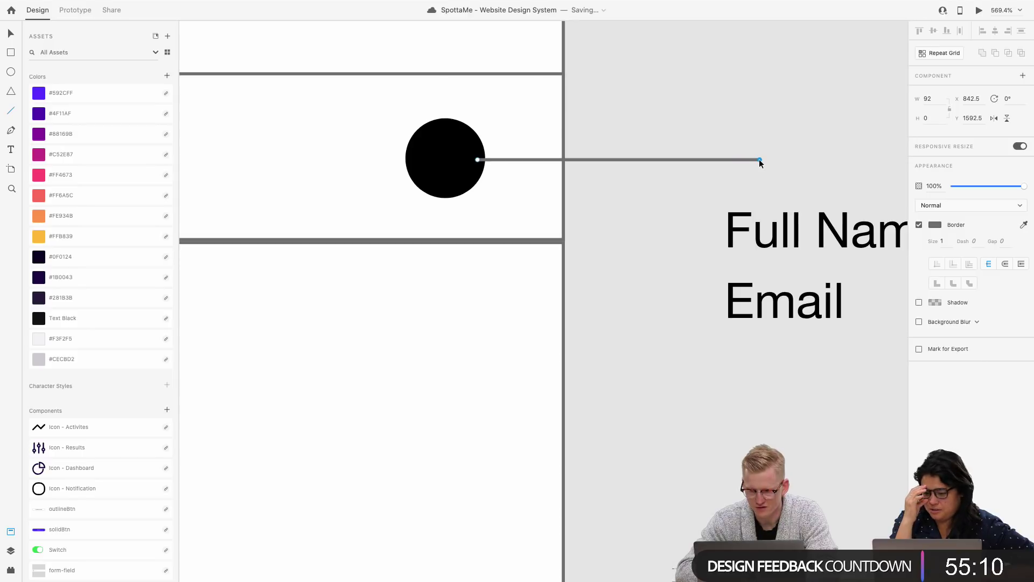
{"action": "scroll", "coordinate": [758, 159], "scroll_direction": "right", "scroll_amount": 3}
{"action": "key", "text": "Escape"}
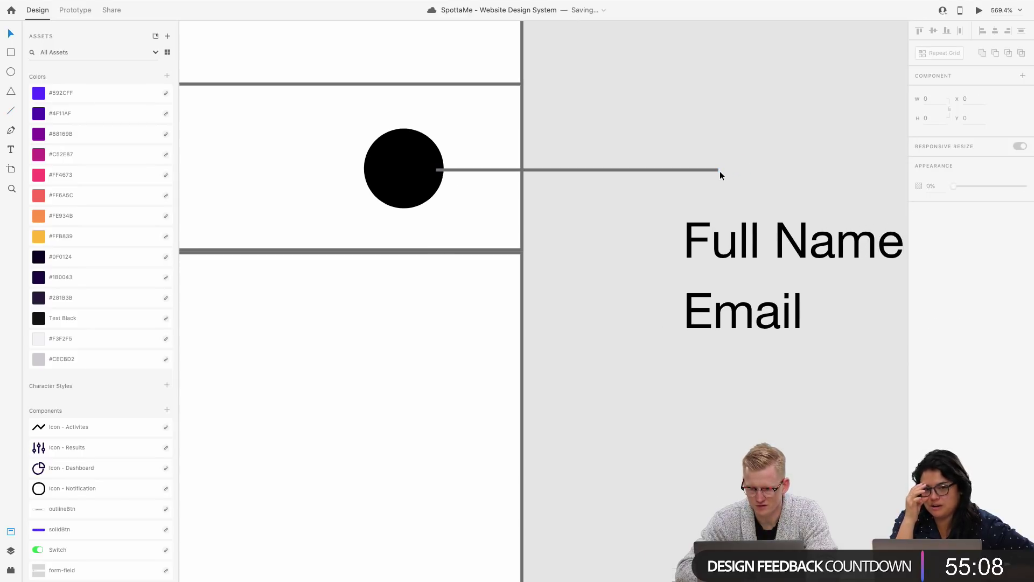
{"action": "left_click", "coordinate": [714, 169]}
{"action": "left_click_drag", "start_coordinate": [715, 169], "coordinate": [683, 170]}
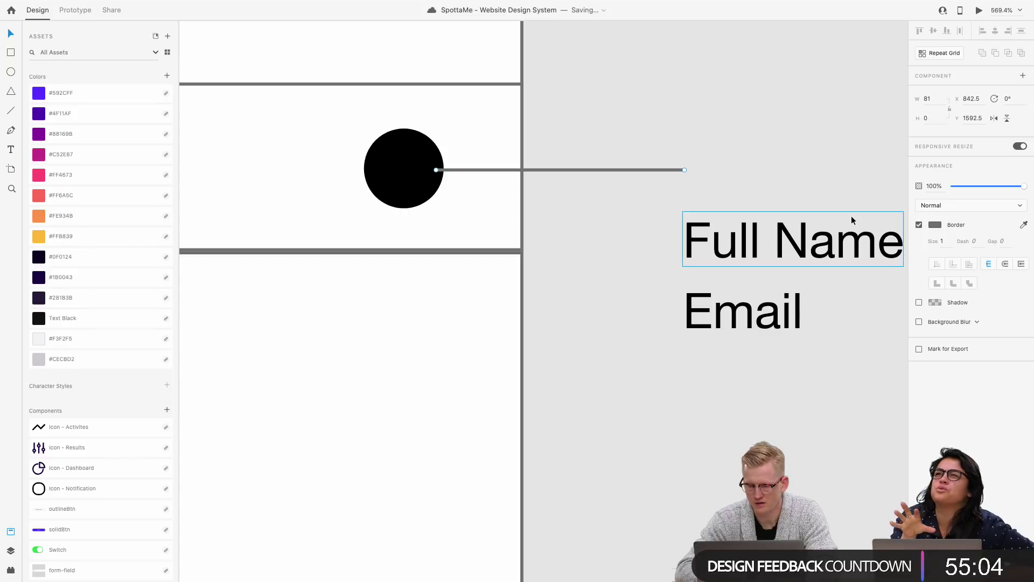
Step: Change the connector line's border color to black
{"action": "left_click", "coordinate": [935, 224]}
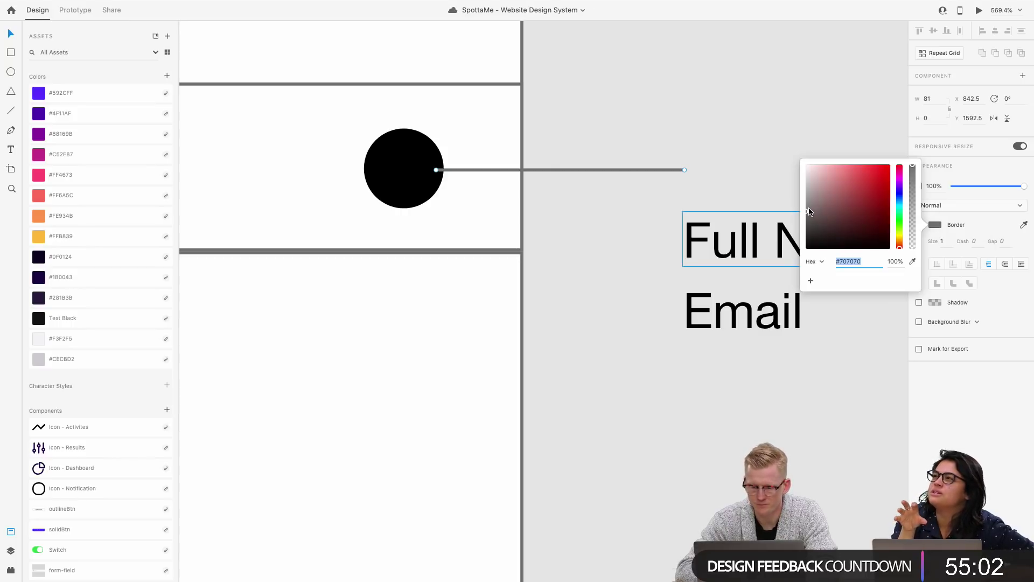
{"action": "left_click_drag", "start_coordinate": [808, 212], "coordinate": [786, 257]}
{"action": "left_click", "coordinate": [718, 155]}
{"action": "scroll", "coordinate": [719, 154], "scroll_direction": "down", "scroll_amount": 5}
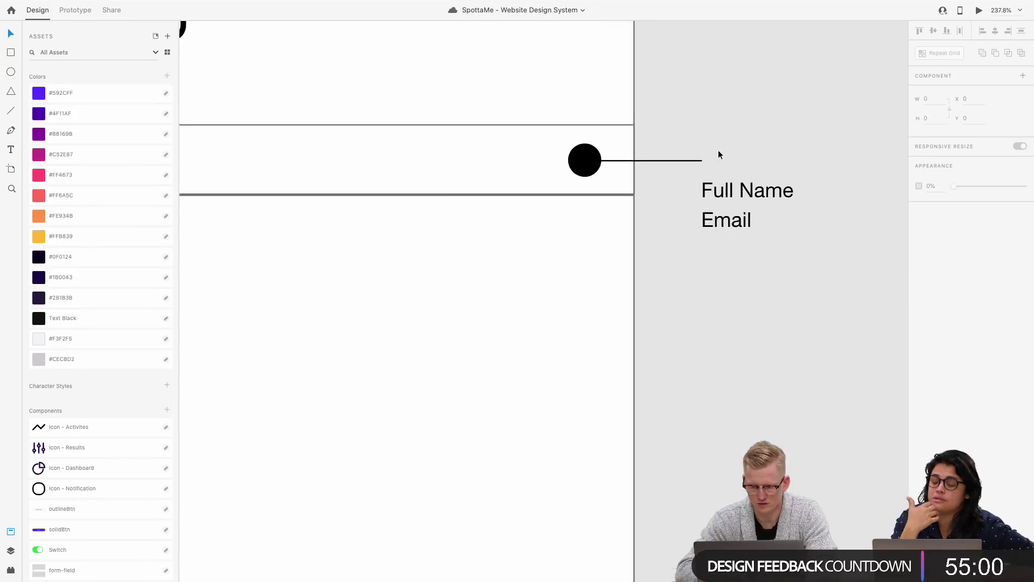
Step: Move the Full Name and Email labels together up beside the connector line's end, to about X 927, Y 1585
{"action": "scroll", "coordinate": [700, 177], "scroll_direction": "right", "scroll_amount": 2}
{"action": "left_click", "coordinate": [680, 243]}
{"action": "left_click", "coordinate": [687, 207], "text": "shift"}
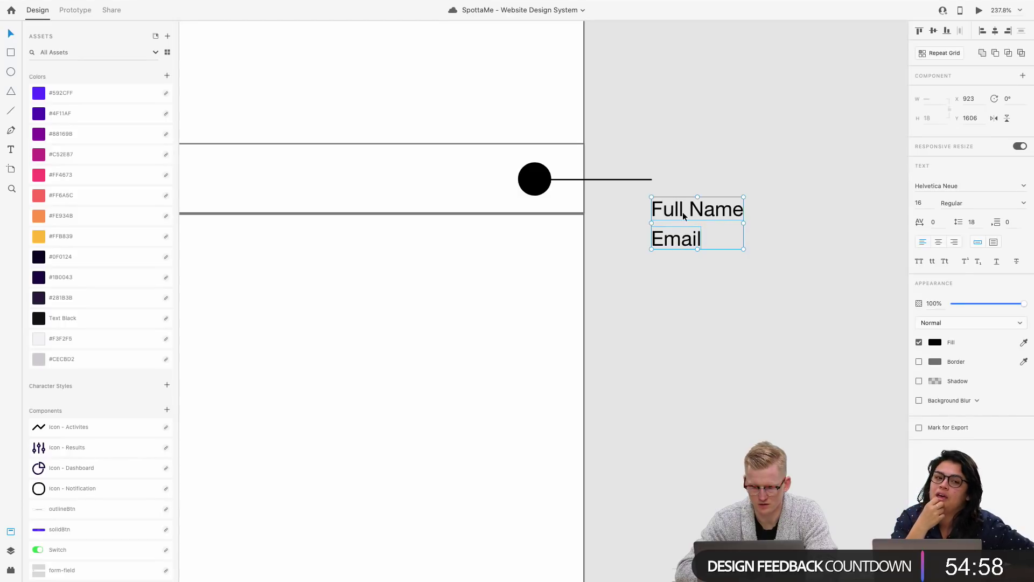
{"action": "left_click_drag", "start_coordinate": [687, 205], "coordinate": [694, 177]}
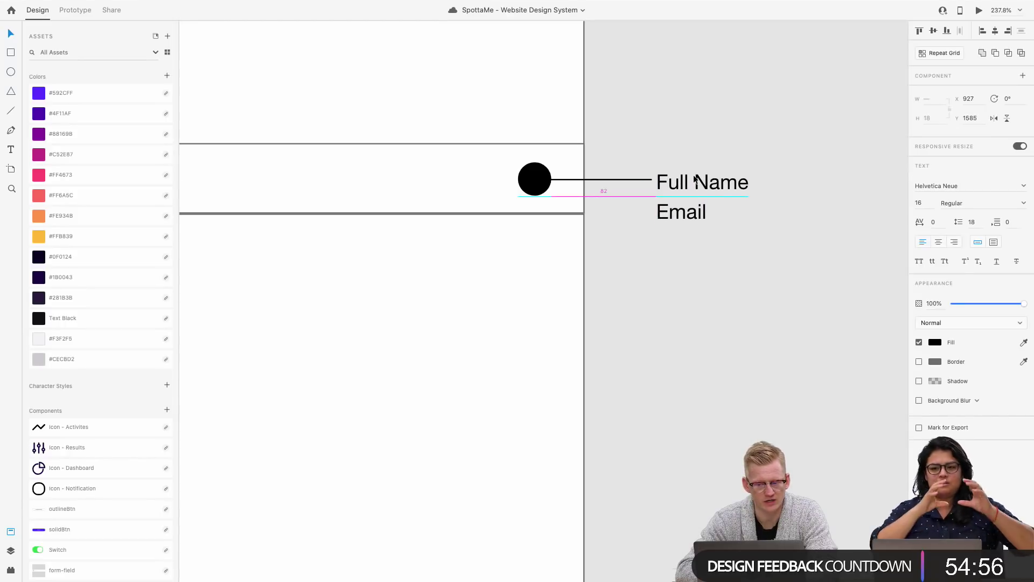
{"action": "left_click", "coordinate": [700, 126]}
{"action": "scroll", "coordinate": [701, 126], "scroll_direction": "down", "scroll_amount": 4}
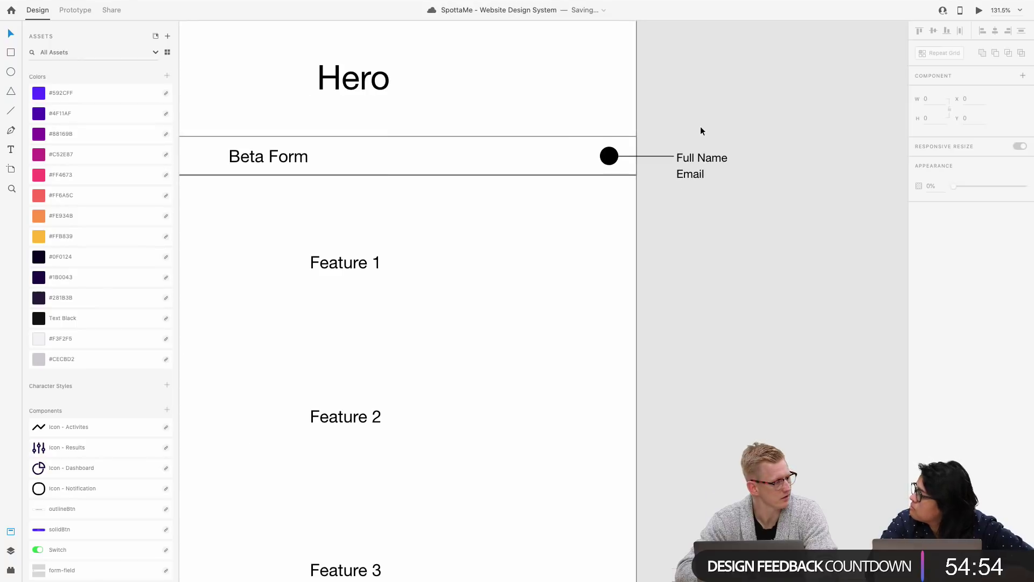
Step: Nudge the Email label slightly sideways beneath Full Name
{"action": "scroll", "coordinate": [689, 305], "scroll_direction": "up", "scroll_amount": 2}
{"action": "scroll", "coordinate": [688, 305], "scroll_direction": "right", "scroll_amount": 1}
{"action": "scroll", "coordinate": [689, 304], "scroll_direction": "up", "scroll_amount": 1}
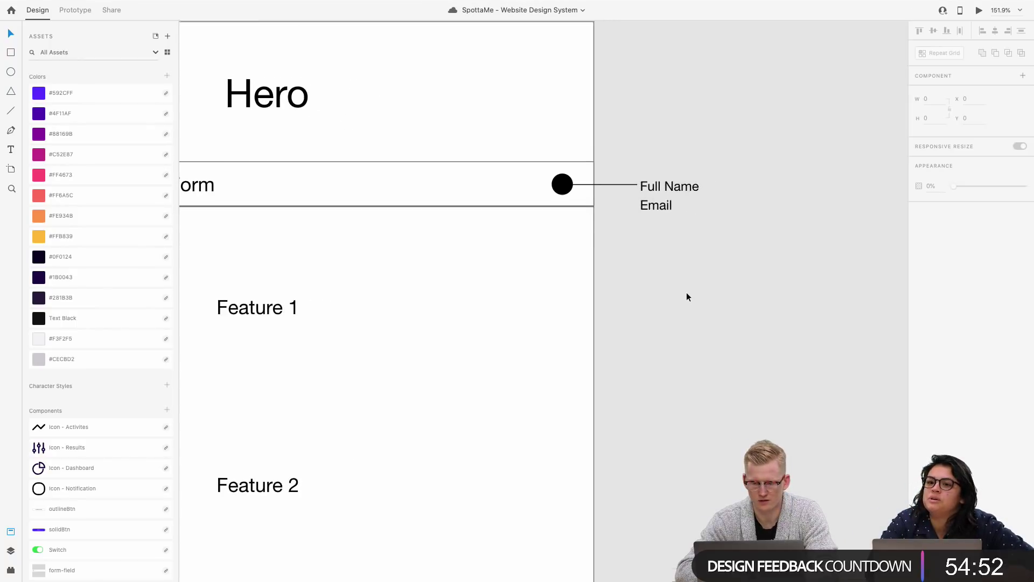
{"action": "scroll", "coordinate": [686, 292], "scroll_direction": "up", "scroll_amount": 2}
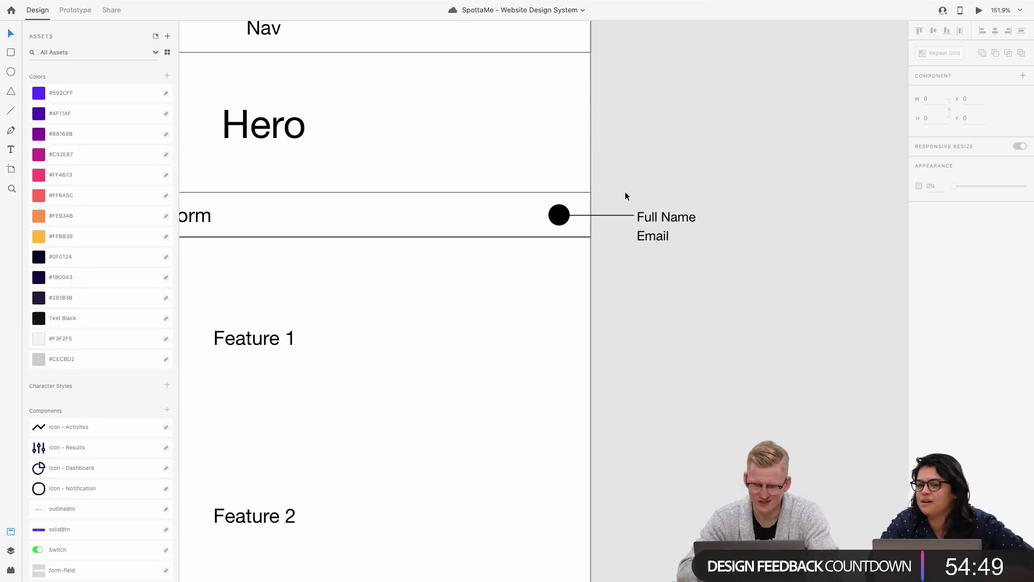
{"action": "scroll", "coordinate": [658, 244], "scroll_direction": "up", "scroll_amount": 3}
{"action": "left_click", "coordinate": [654, 236]}
{"action": "left_click_drag", "start_coordinate": [652, 235], "coordinate": [654, 235]}
{"action": "left_click", "coordinate": [685, 290]}
Step: Duplicate the Beta Form callout, with its circle, line and both labels, straight up onto the Nav strip at about Y 1349
{"action": "scroll", "coordinate": [685, 290], "scroll_direction": "down", "scroll_amount": 5}
{"action": "scroll", "coordinate": [685, 294], "scroll_direction": "down", "scroll_amount": 2}
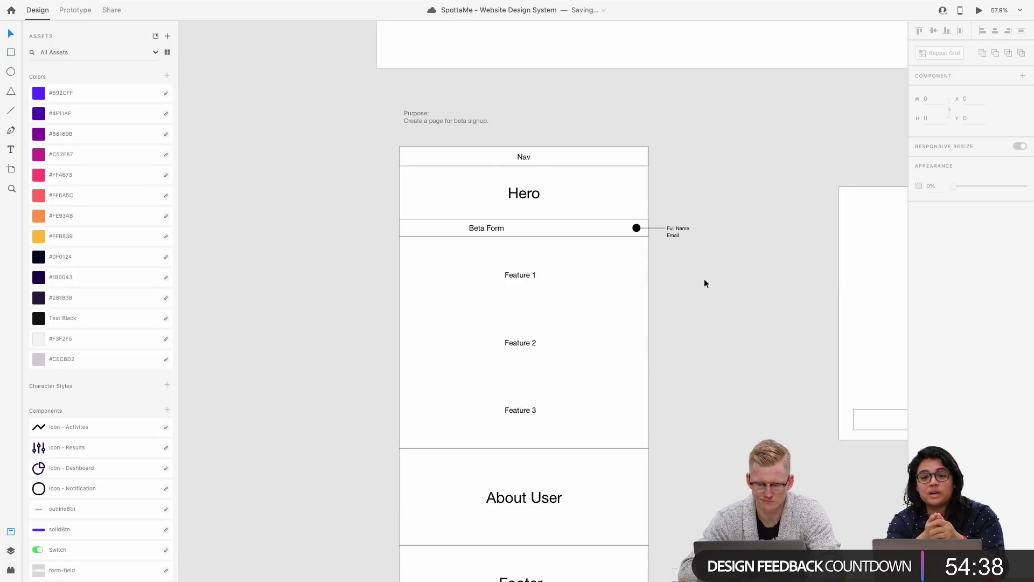
{"action": "left_click_drag", "start_coordinate": [704, 278], "coordinate": [672, 217]}
{"action": "left_click", "coordinate": [676, 253]}
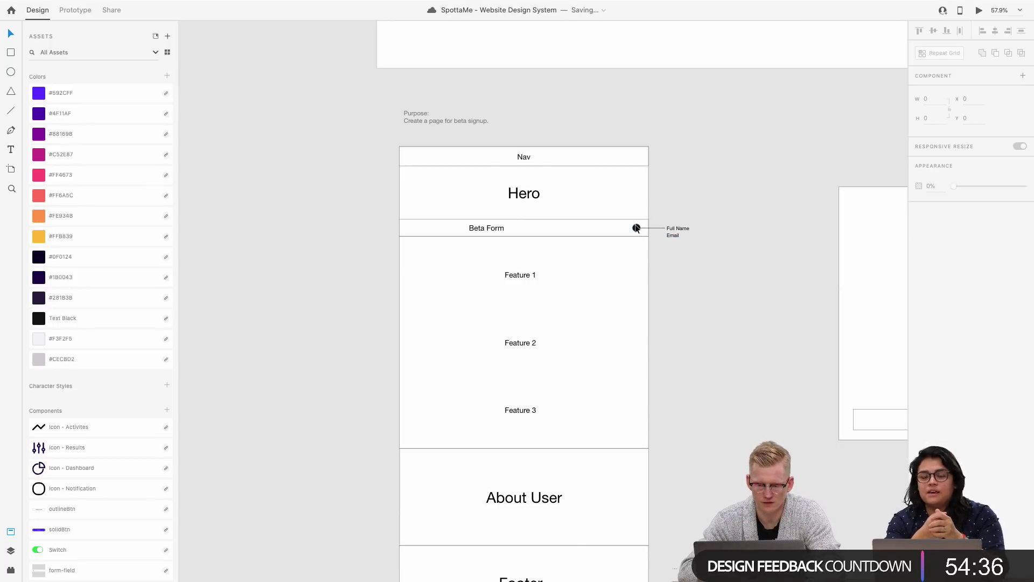
{"action": "left_click", "coordinate": [657, 226]}
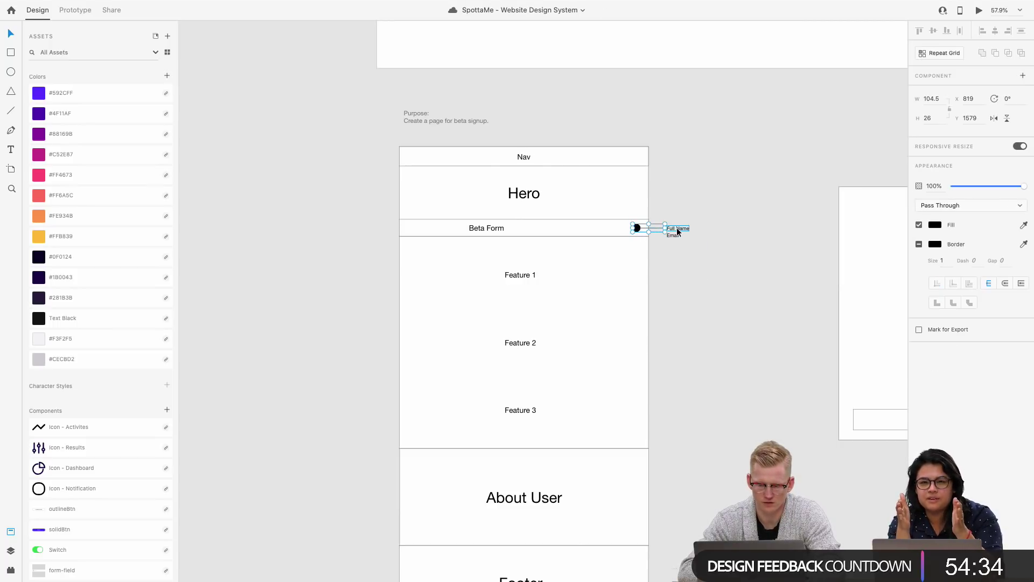
{"action": "left_click_drag", "start_coordinate": [677, 225], "coordinate": [677, 157]}
{"action": "left_click", "coordinate": [678, 157]}
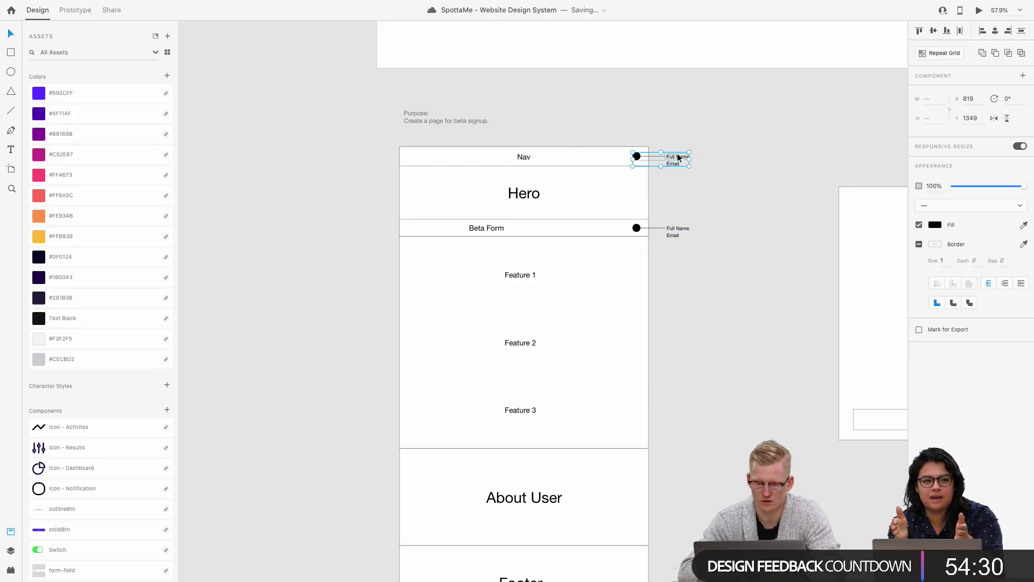
{"action": "left_click", "coordinate": [687, 145]}
{"action": "scroll", "coordinate": [687, 146], "scroll_direction": "up", "scroll_amount": 5}
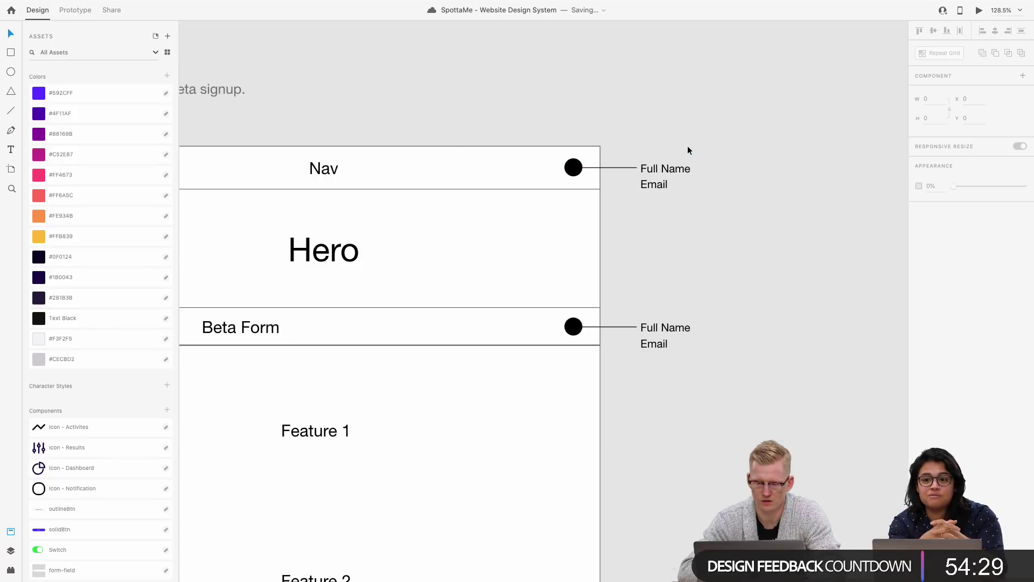
{"action": "double_click", "coordinate": [669, 167]}
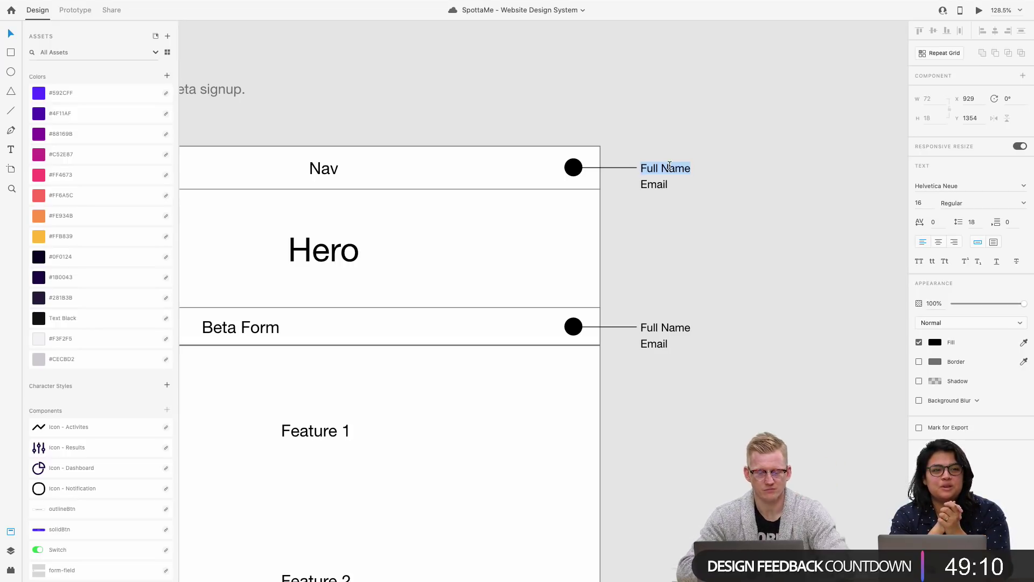
{"action": "key", "text": "Escape"}
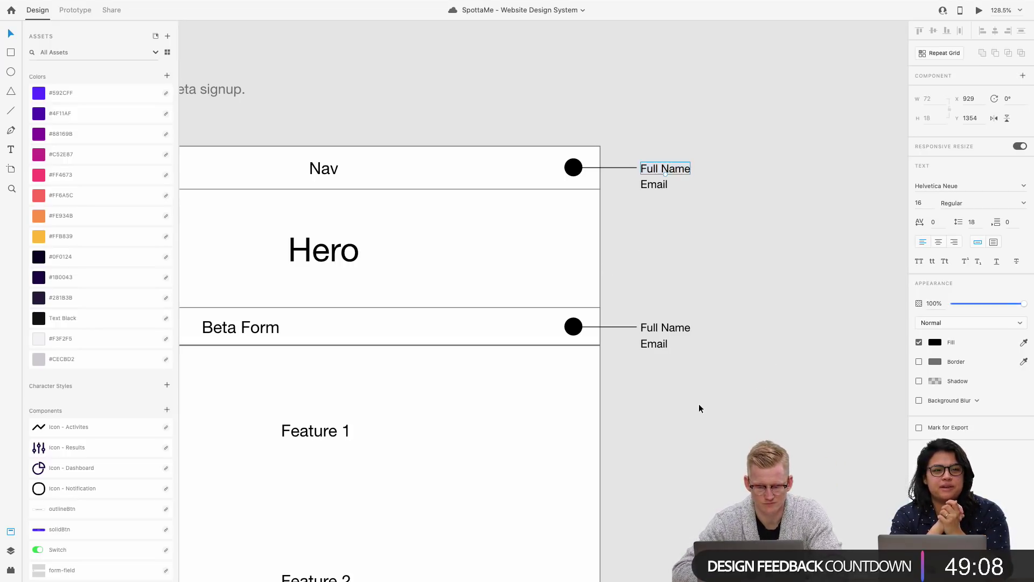
{"action": "scroll", "coordinate": [699, 408], "scroll_direction": "left", "scroll_amount": 3}
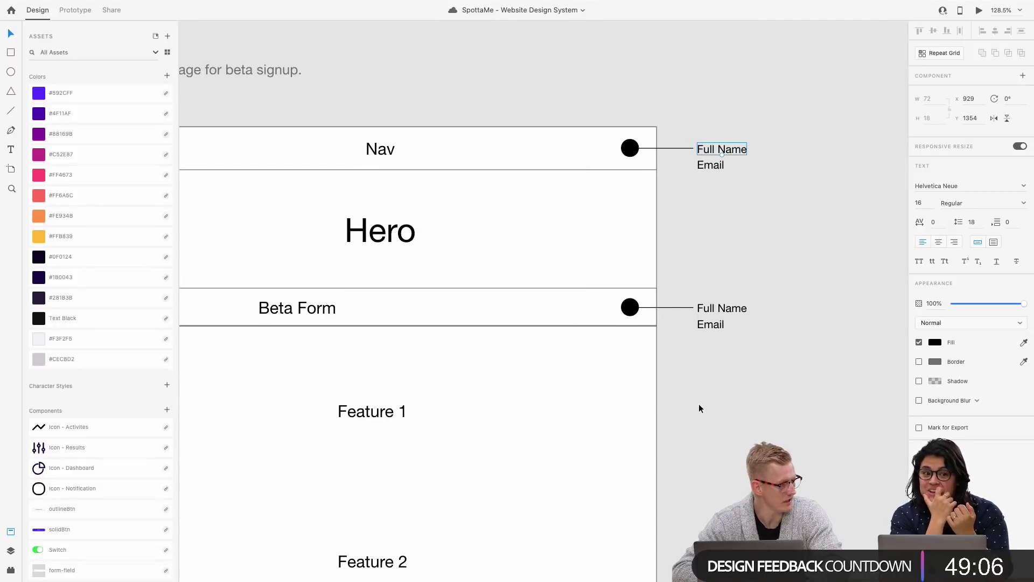
{"action": "double_click", "coordinate": [713, 150]}
{"action": "scroll", "coordinate": [713, 150], "scroll_direction": "left", "scroll_amount": 3}
{"action": "scroll", "coordinate": [713, 151], "scroll_direction": "down", "scroll_amount": 1}
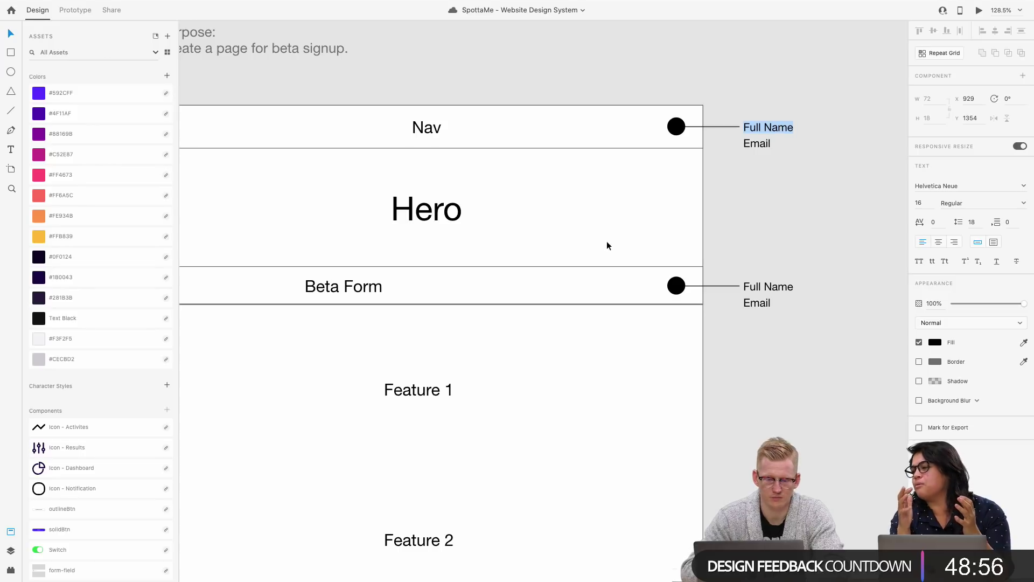
{"action": "key", "text": "Escape"}
Step: Open the Purpose note above the wireframe for text editing
{"action": "scroll", "coordinate": [426, 101], "scroll_direction": "left", "scroll_amount": 5}
{"action": "scroll", "coordinate": [425, 101], "scroll_direction": "up", "scroll_amount": 2}
{"action": "left_click", "coordinate": [382, 98]}
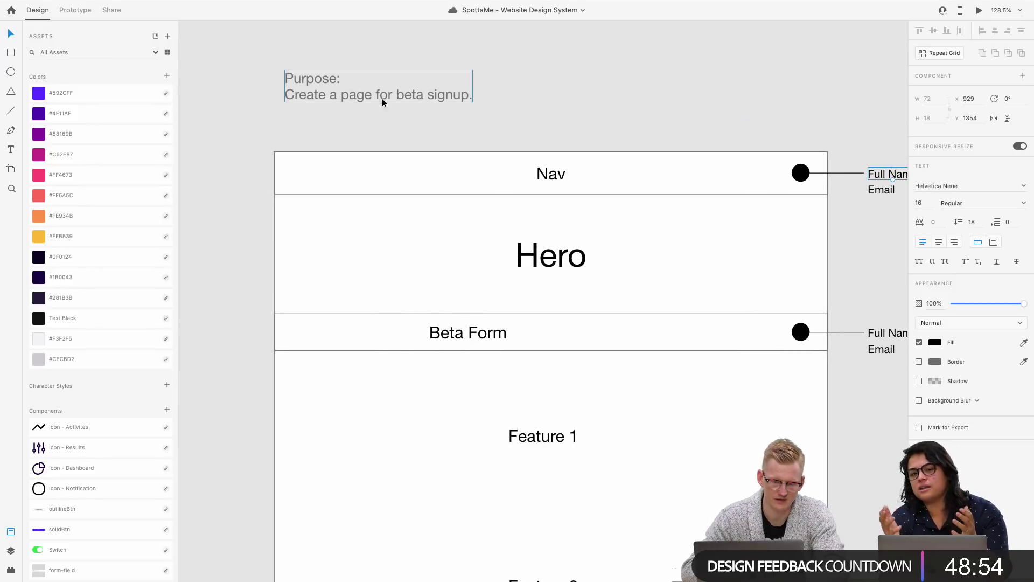
{"action": "double_click", "coordinate": [370, 96]}
{"action": "left_click", "coordinate": [416, 104]}
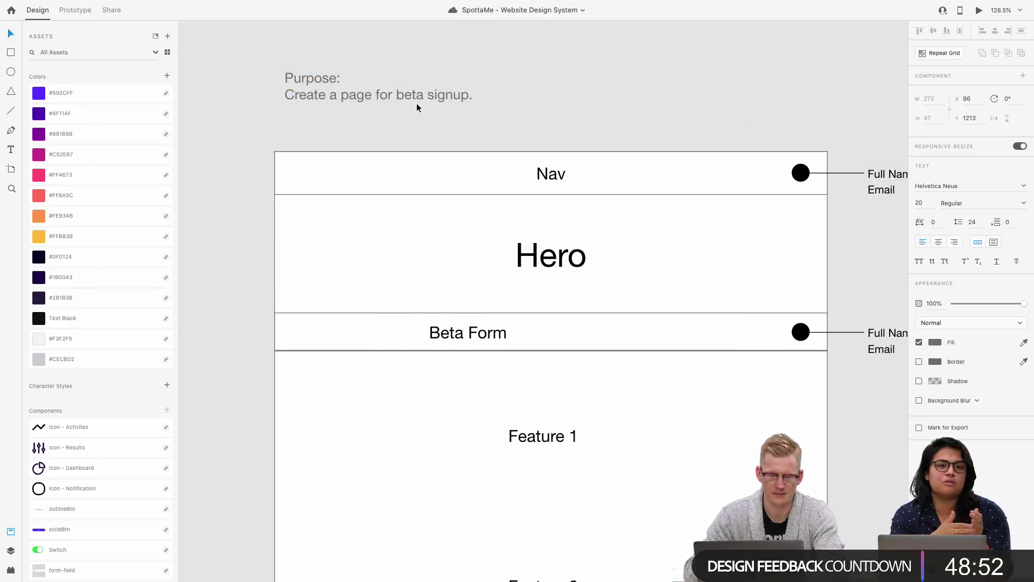
{"action": "left_click", "coordinate": [469, 92]}
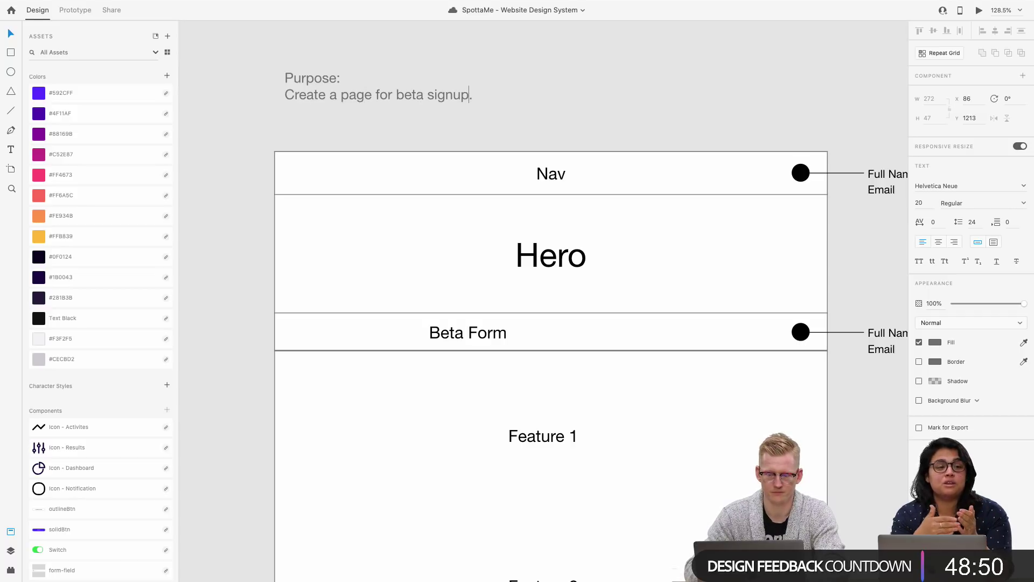
Step: Try replacing "for" with "to" before "beta signup" in the Purpose note
{"action": "double_click", "coordinate": [384, 97]}
{"action": "type", "text": "to"}
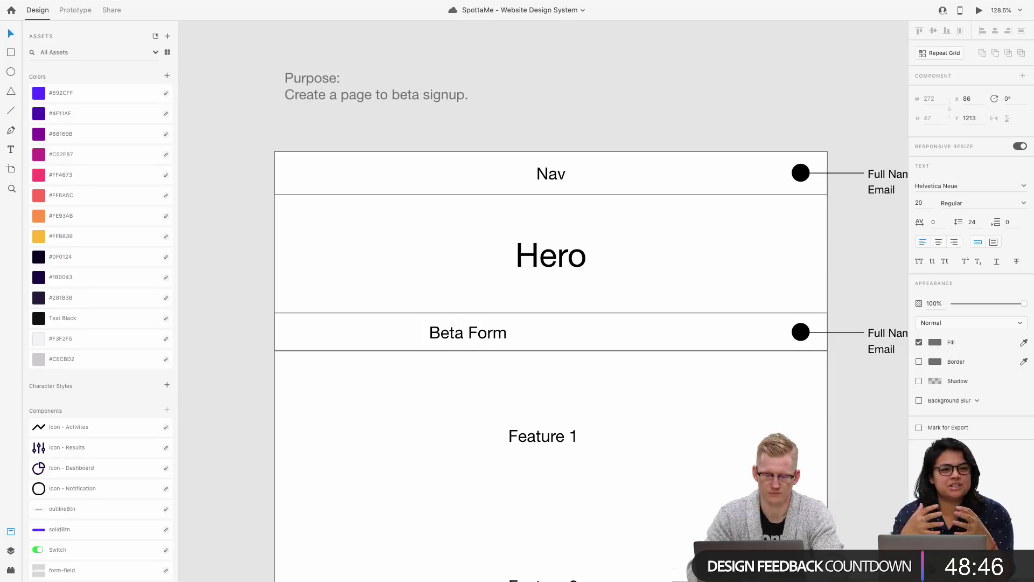
{"action": "key", "text": "BackSpace"}
{"action": "key", "text": "BackSpace"}
{"action": "type", "text": "fo"}
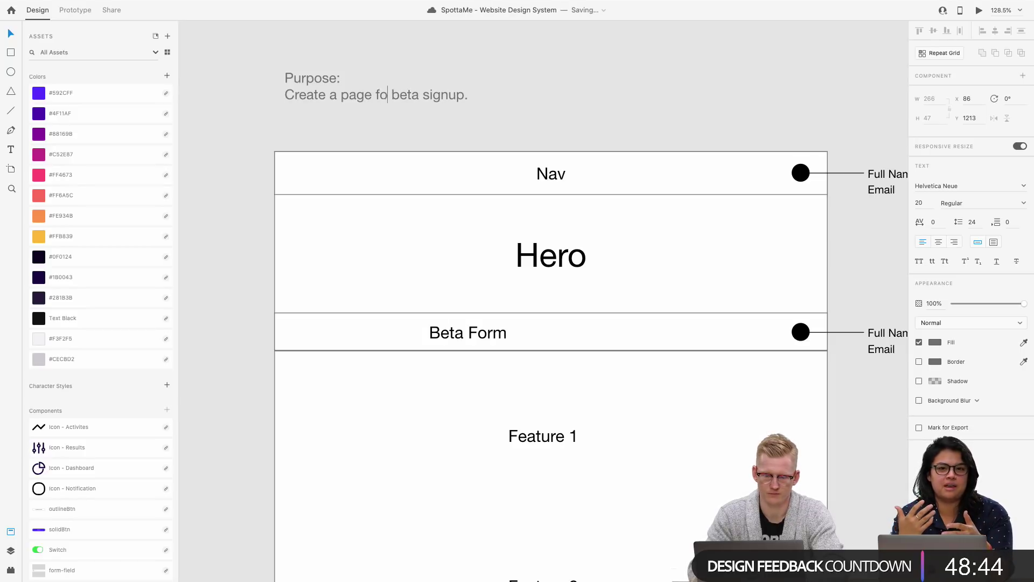
{"action": "type", "text": "r"}
Step: Extend the Purpose note to read "Create a page for beta signup for SpottaMe."
{"action": "left_click", "coordinate": [469, 94]}
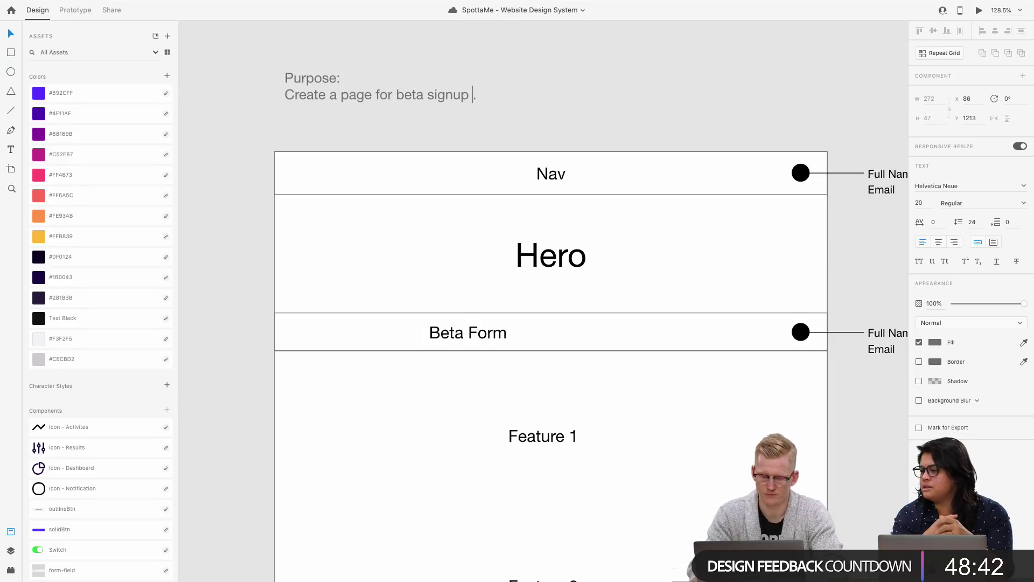
{"action": "type", "text": "for Spot"}
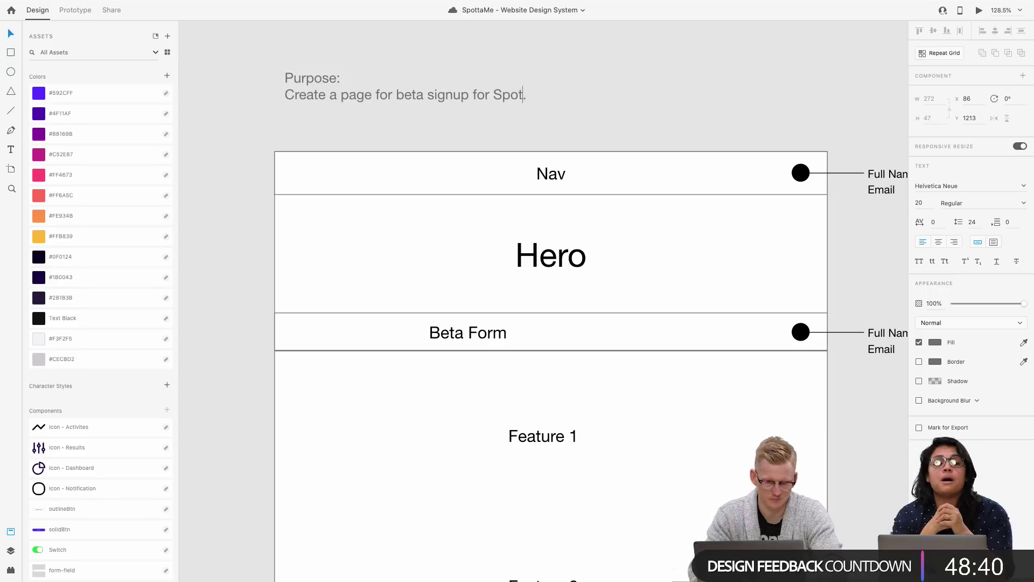
{"action": "type", "text": "taMe"}
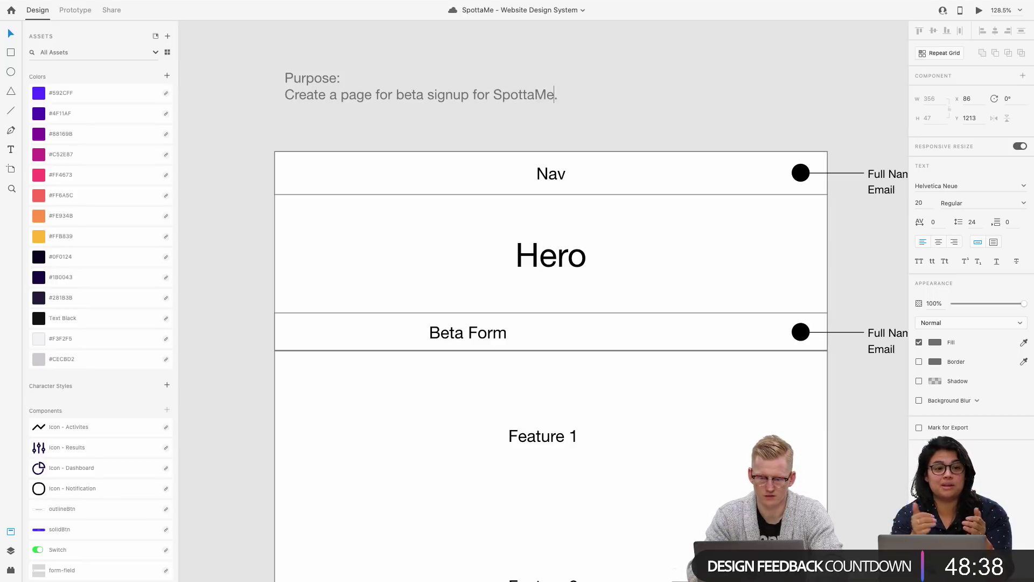
{"action": "key", "text": "Escape"}
{"action": "scroll", "coordinate": [584, 91], "scroll_direction": "right", "scroll_amount": 3}
{"action": "scroll", "coordinate": [584, 89], "scroll_direction": "down", "scroll_amount": 2}
{"action": "scroll", "coordinate": [585, 88], "scroll_direction": "up", "scroll_amount": 10}
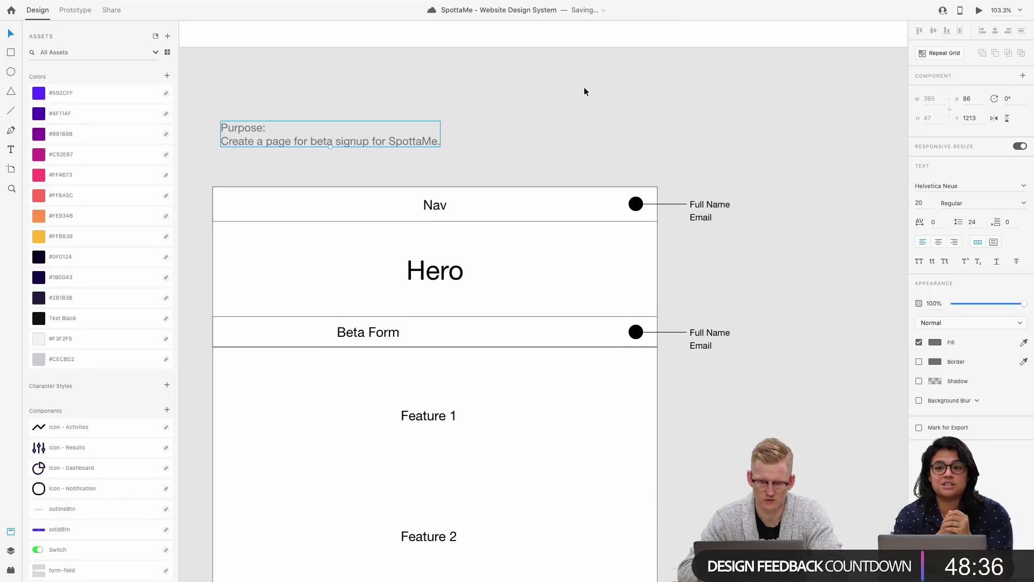
{"action": "scroll", "coordinate": [584, 92], "scroll_direction": "up", "scroll_amount": 2}
{"action": "scroll", "coordinate": [584, 92], "scroll_direction": "up", "scroll_amount": 3}
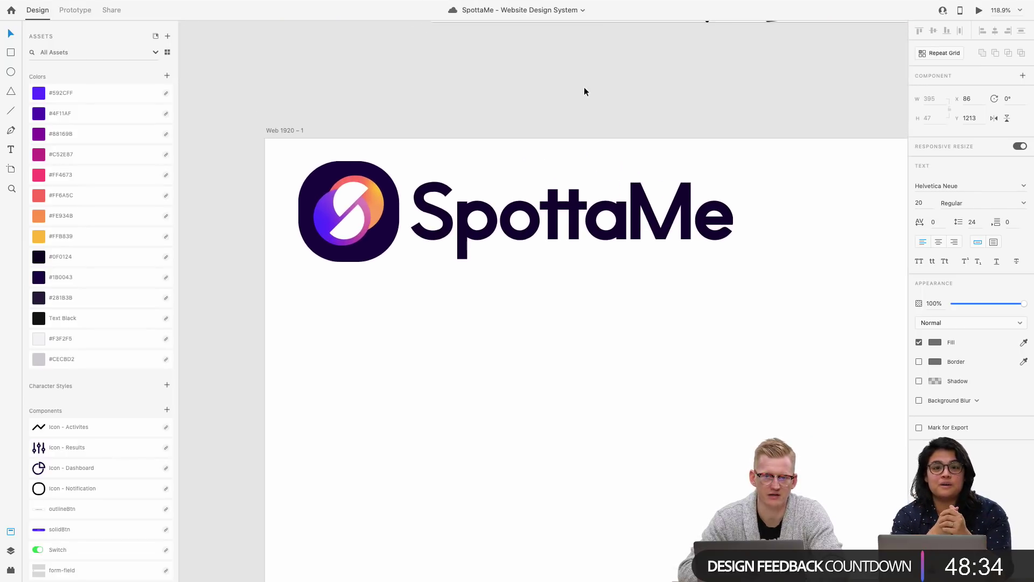
{"action": "scroll", "coordinate": [584, 92], "scroll_direction": "down", "scroll_amount": 1}
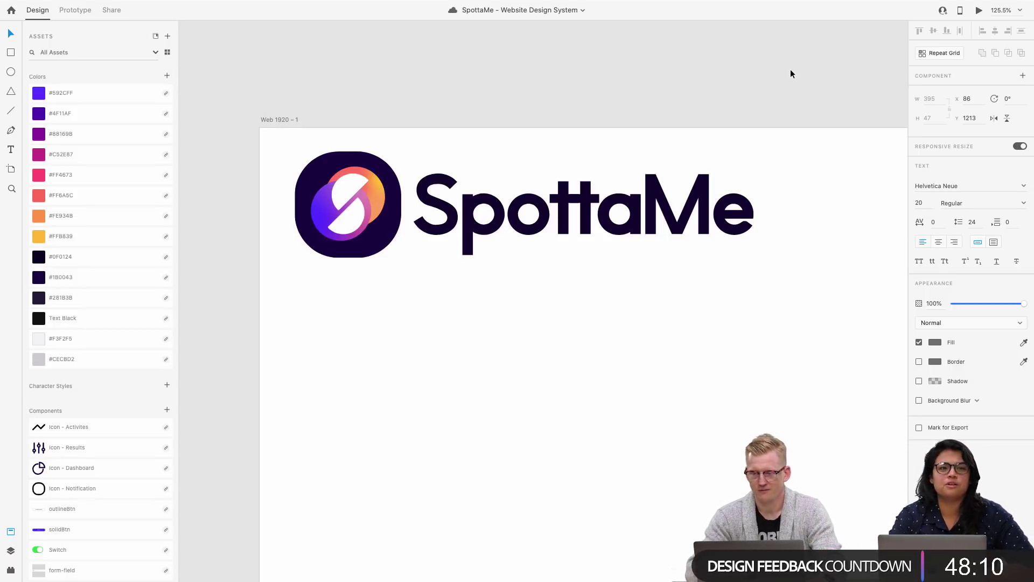
Step: Switch to the letsxd.com home page in Chrome and examine its navigation, hero, Designing and Prototyping sections
{"action": "scroll", "coordinate": [754, 161], "scroll_direction": "down", "scroll_amount": 3}
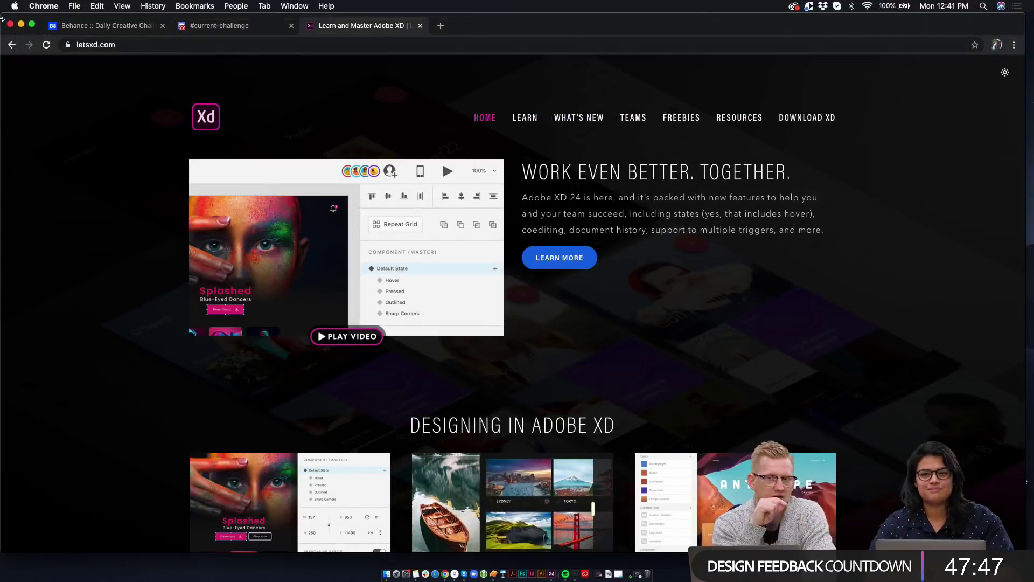
{"action": "scroll", "coordinate": [94, 157], "scroll_direction": "down", "scroll_amount": 1}
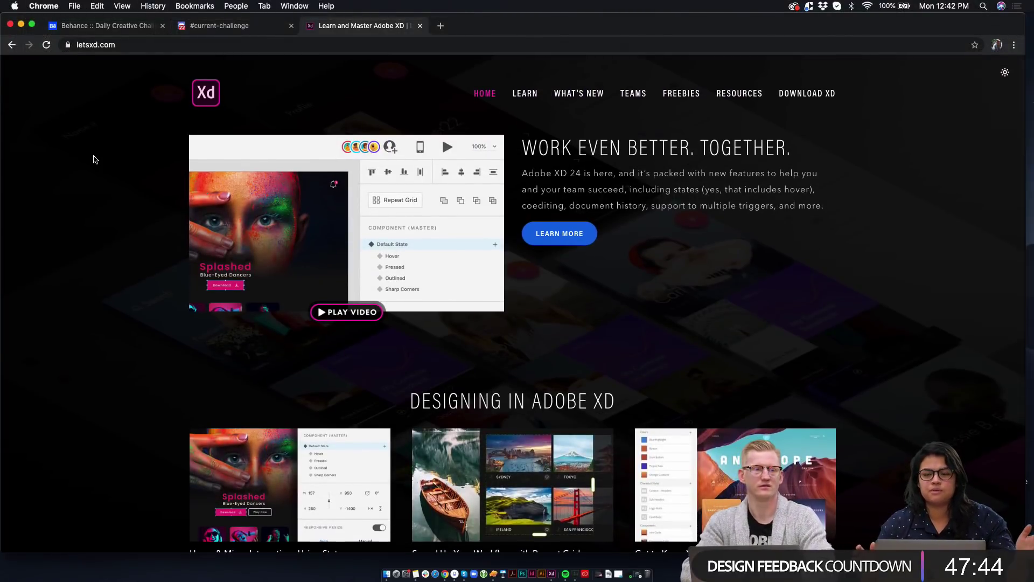
{"action": "scroll", "coordinate": [94, 159], "scroll_direction": "down", "scroll_amount": 2}
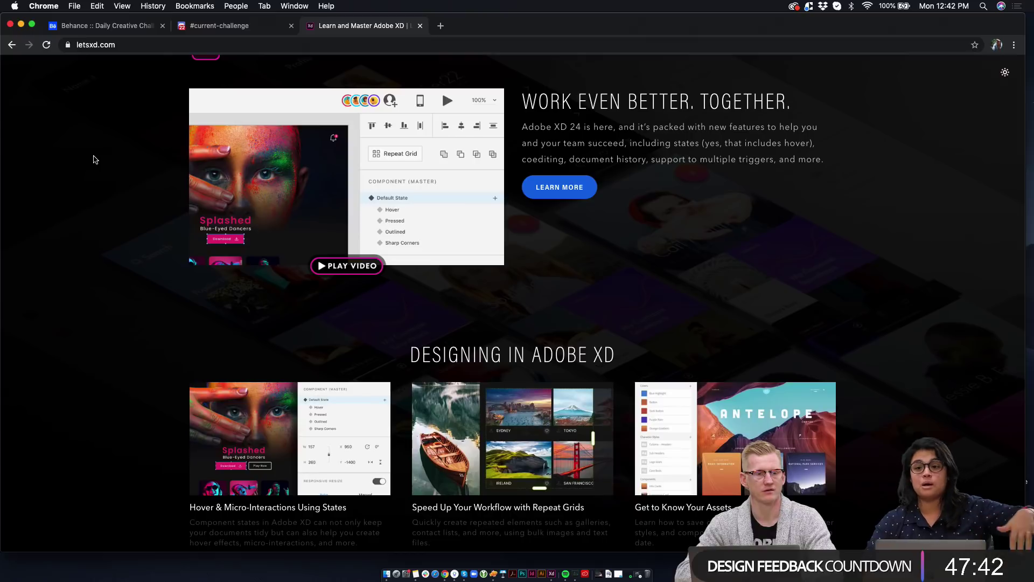
{"action": "scroll", "coordinate": [94, 160], "scroll_direction": "down", "scroll_amount": 6}
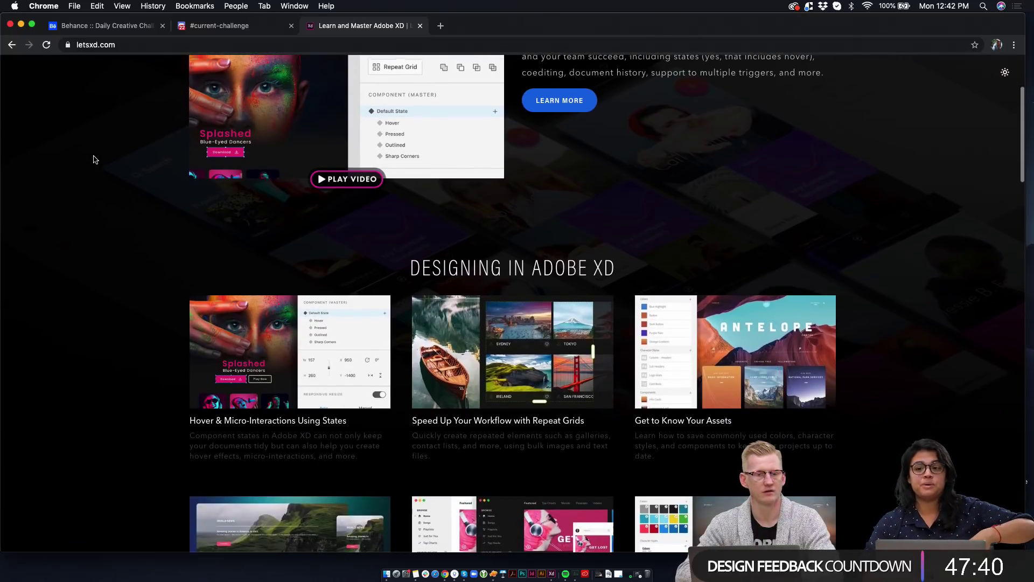
{"action": "scroll", "coordinate": [95, 160], "scroll_direction": "down", "scroll_amount": 1}
{"action": "scroll", "coordinate": [95, 160], "scroll_direction": "down", "scroll_amount": 12}
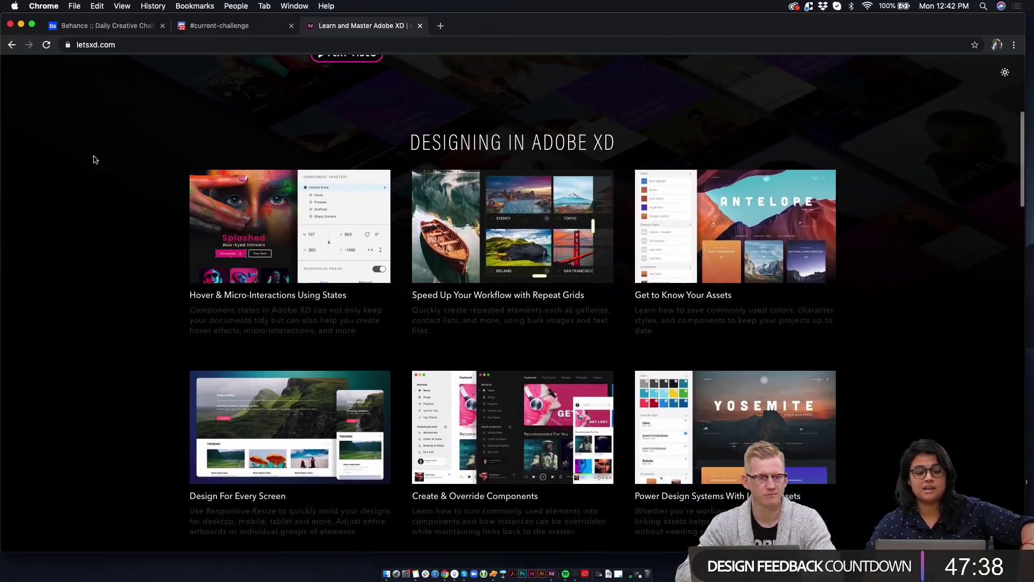
{"action": "scroll", "coordinate": [94, 159], "scroll_direction": "down", "scroll_amount": 14}
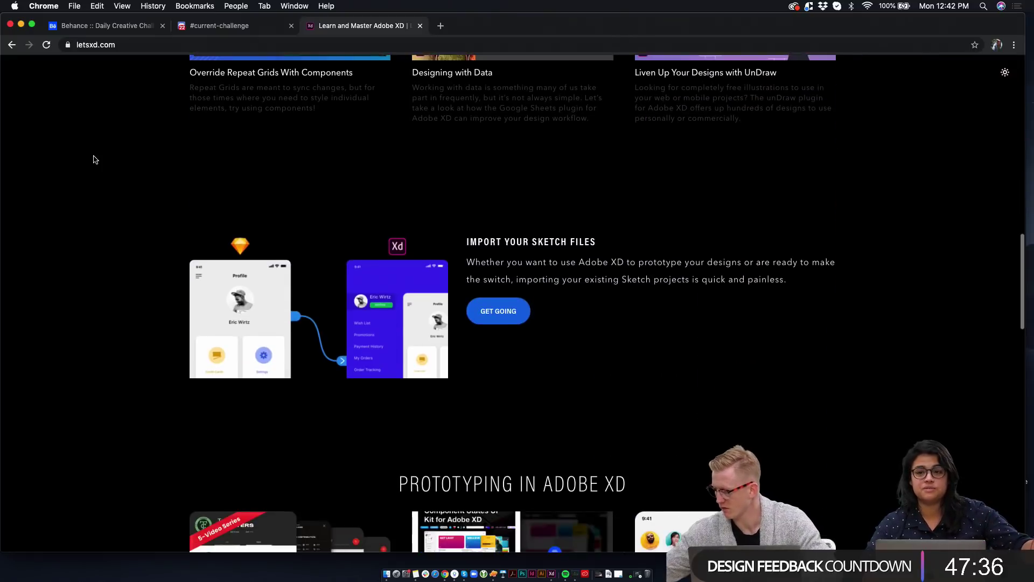
{"action": "scroll", "coordinate": [95, 160], "scroll_direction": "down", "scroll_amount": 12}
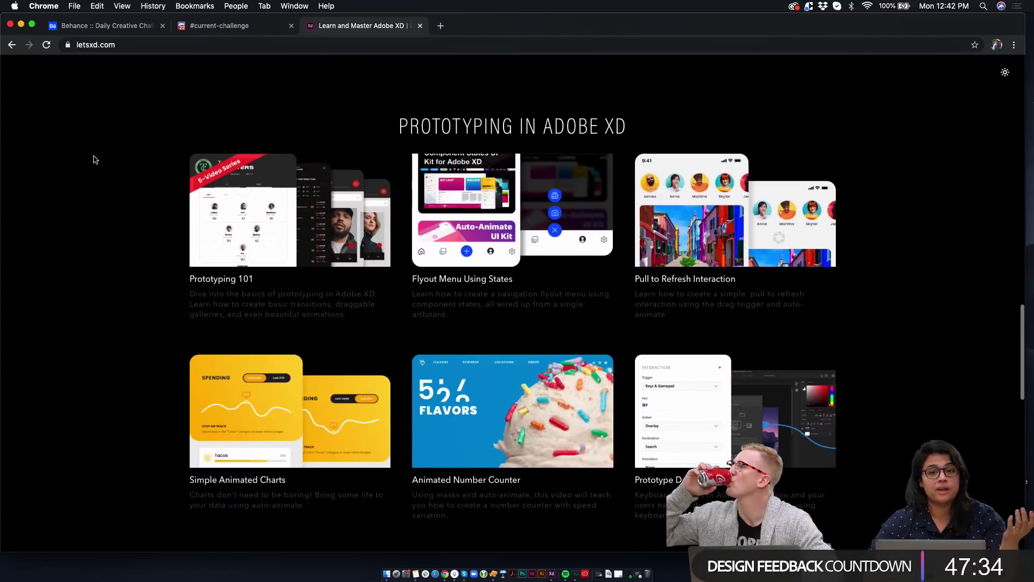
{"action": "scroll", "coordinate": [94, 159], "scroll_direction": "down", "scroll_amount": 2}
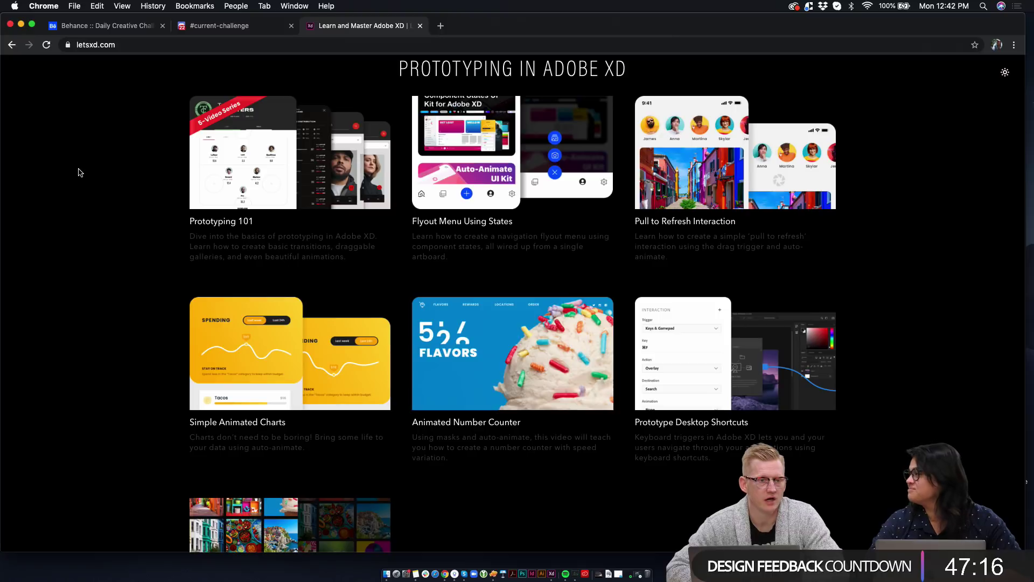
{"action": "scroll", "coordinate": [78, 172], "scroll_direction": "down", "scroll_amount": 4}
{"action": "scroll", "coordinate": [78, 172], "scroll_direction": "up", "scroll_amount": 7}
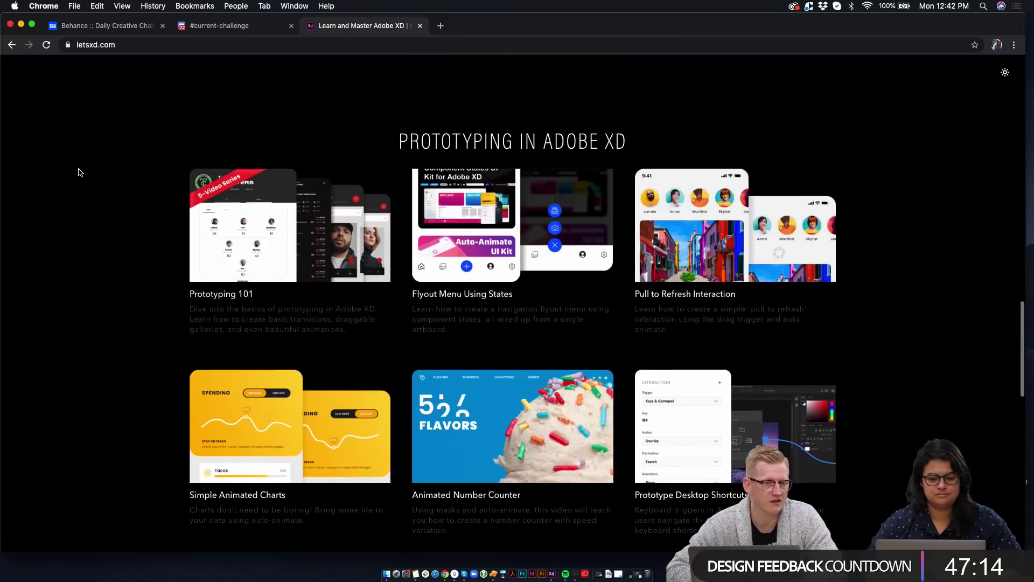
{"action": "scroll", "coordinate": [78, 172], "scroll_direction": "up", "scroll_amount": 10}
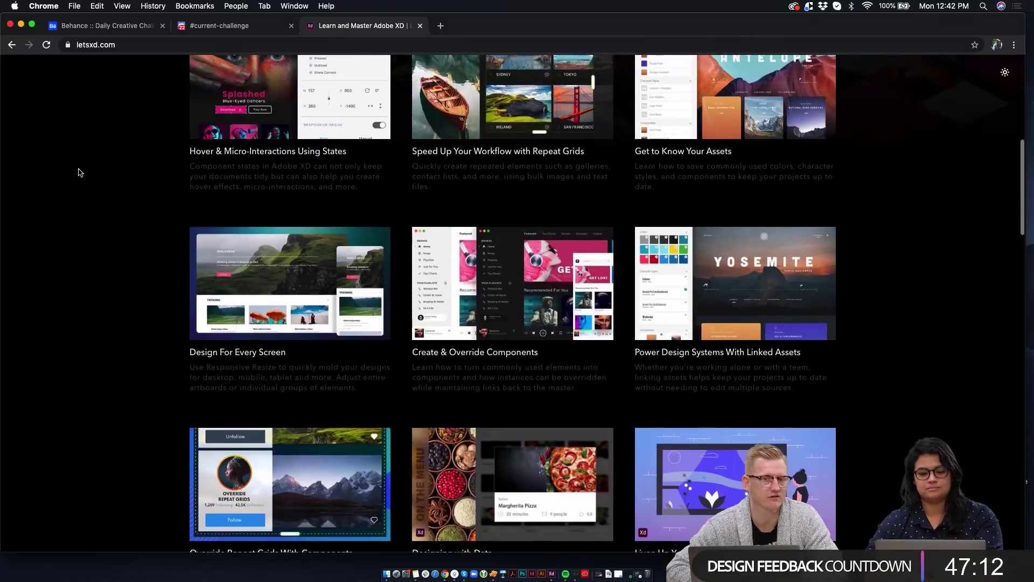
{"action": "scroll", "coordinate": [78, 172], "scroll_direction": "up", "scroll_amount": 5}
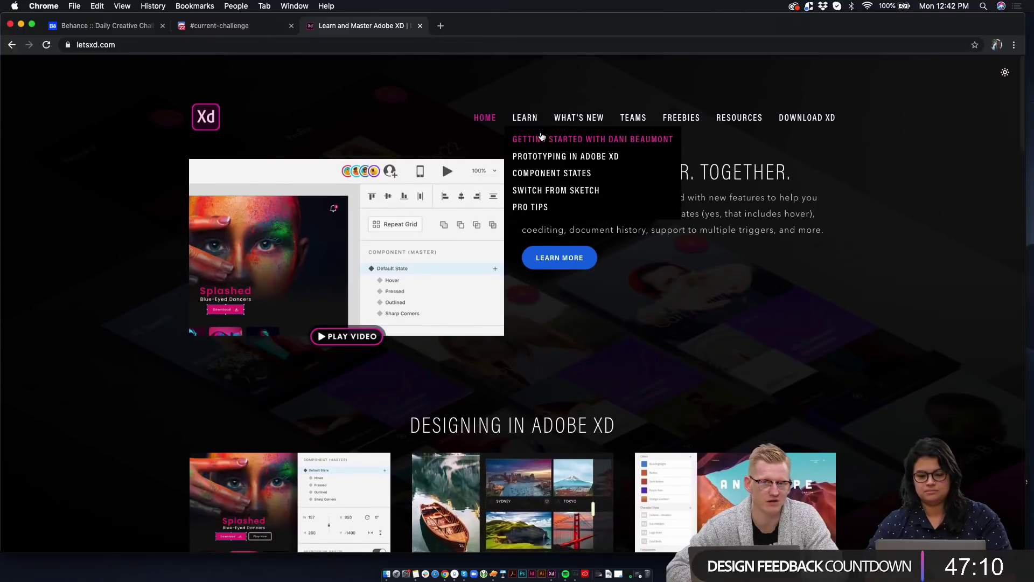
Step: Open the What's New page of letsxd.com and examine how its release sections, headings and videos are laid out
{"action": "left_click", "coordinate": [563, 125]}
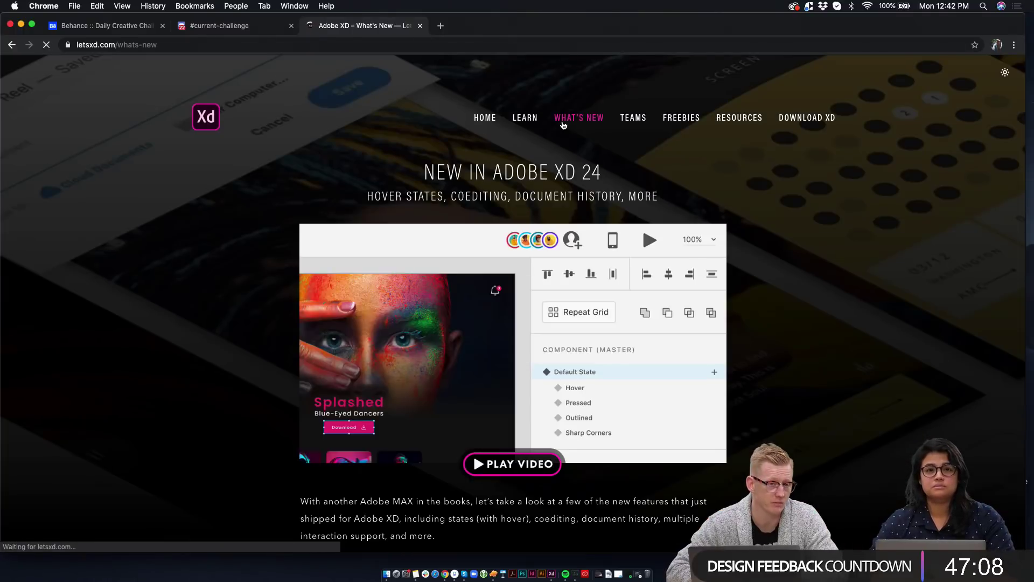
{"action": "scroll", "coordinate": [308, 338], "scroll_direction": "down", "scroll_amount": 5}
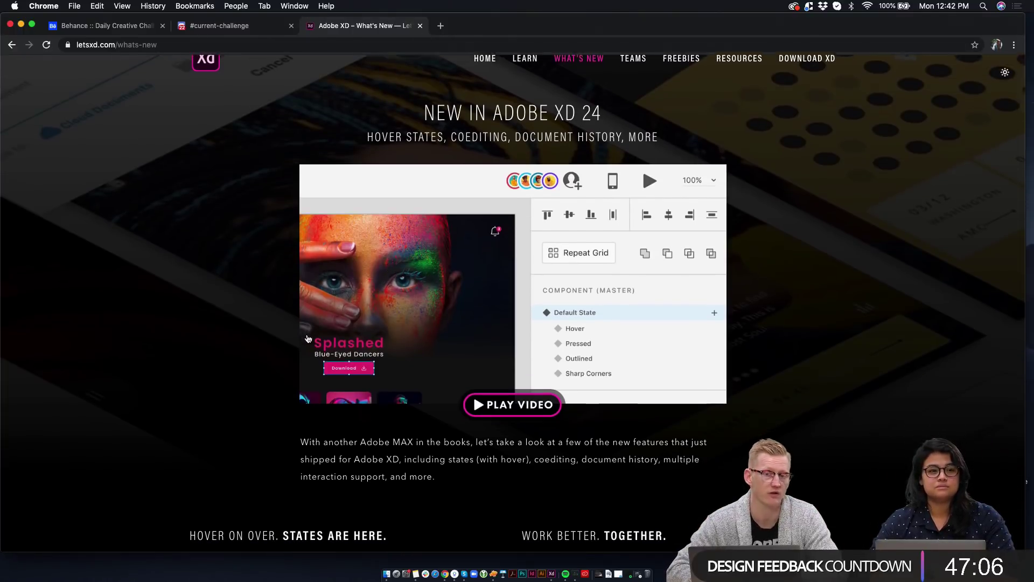
{"action": "scroll", "coordinate": [309, 338], "scroll_direction": "down", "scroll_amount": 6}
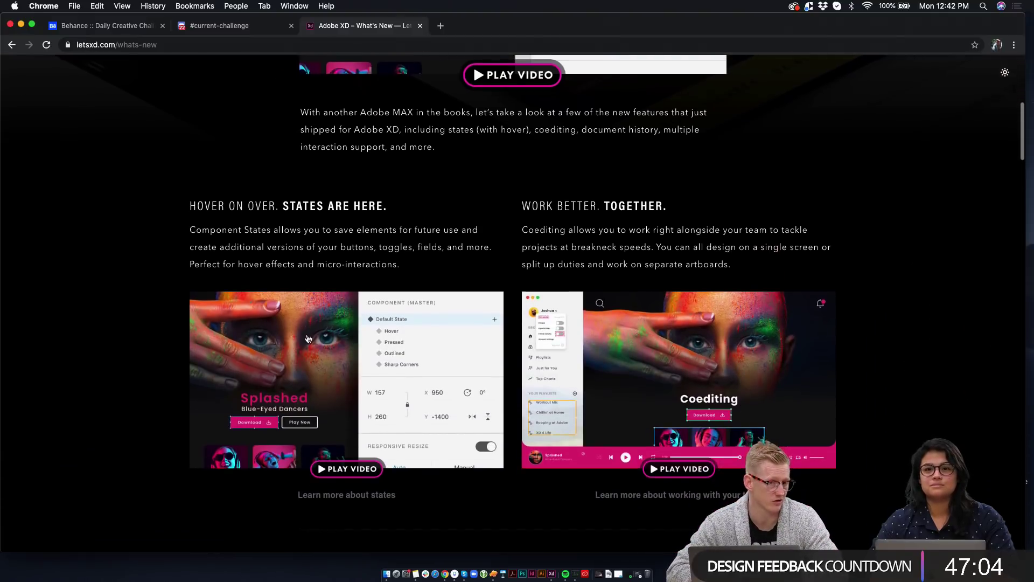
{"action": "scroll", "coordinate": [308, 338], "scroll_direction": "down", "scroll_amount": 4}
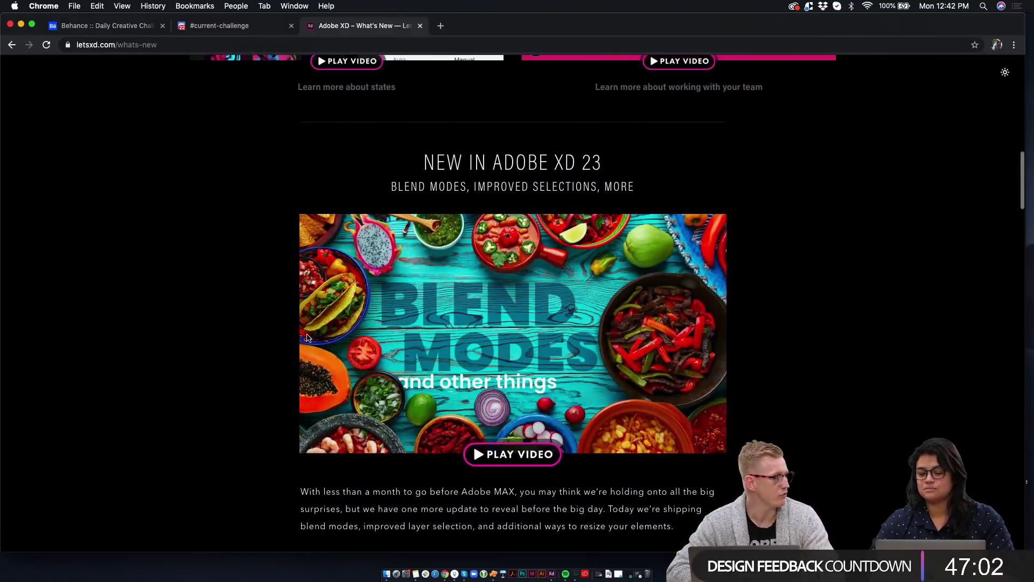
{"action": "scroll", "coordinate": [308, 338], "scroll_direction": "down", "scroll_amount": 10}
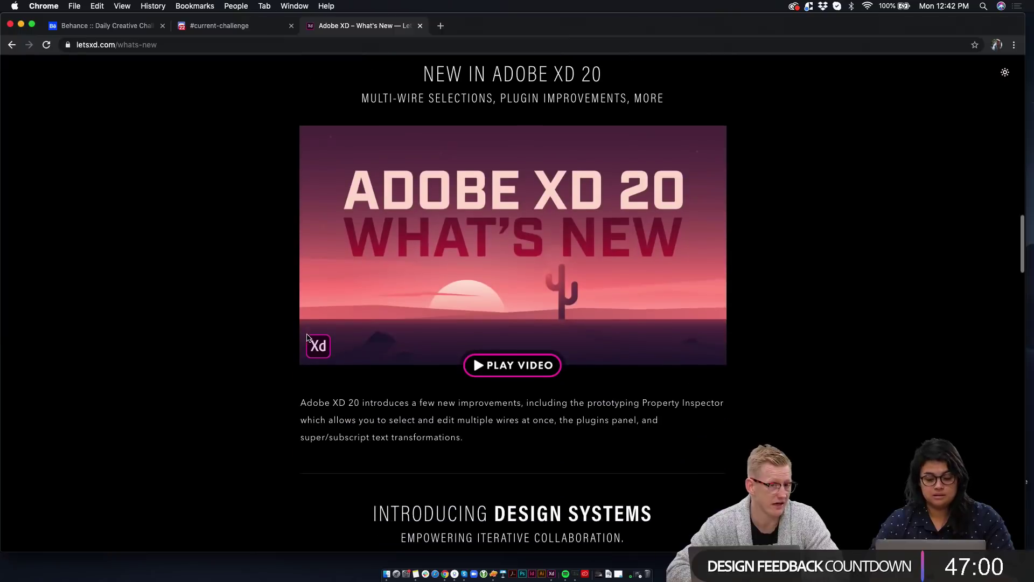
{"action": "scroll", "coordinate": [308, 339], "scroll_direction": "down", "scroll_amount": 5}
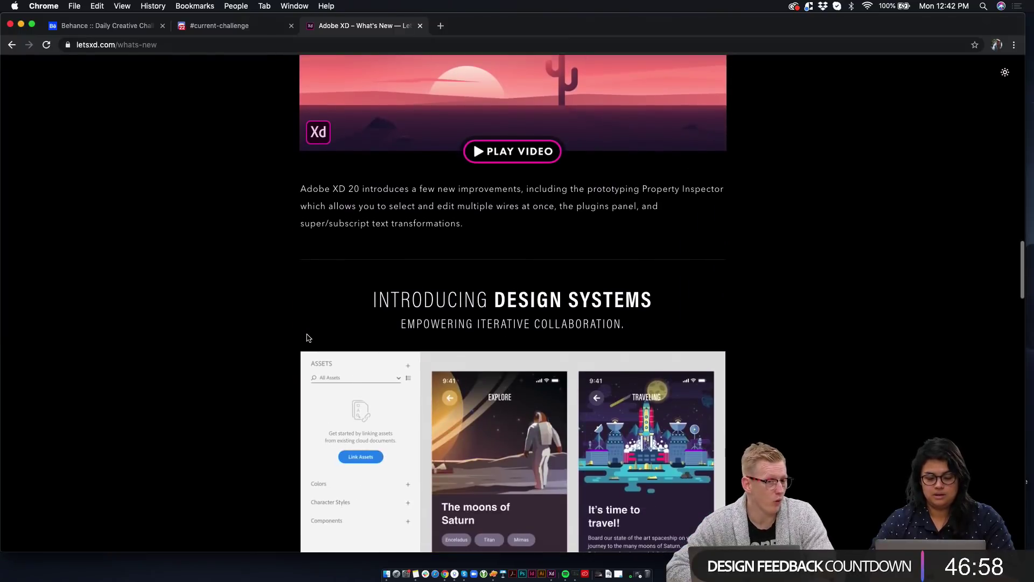
{"action": "scroll", "coordinate": [307, 338], "scroll_direction": "down", "scroll_amount": 5}
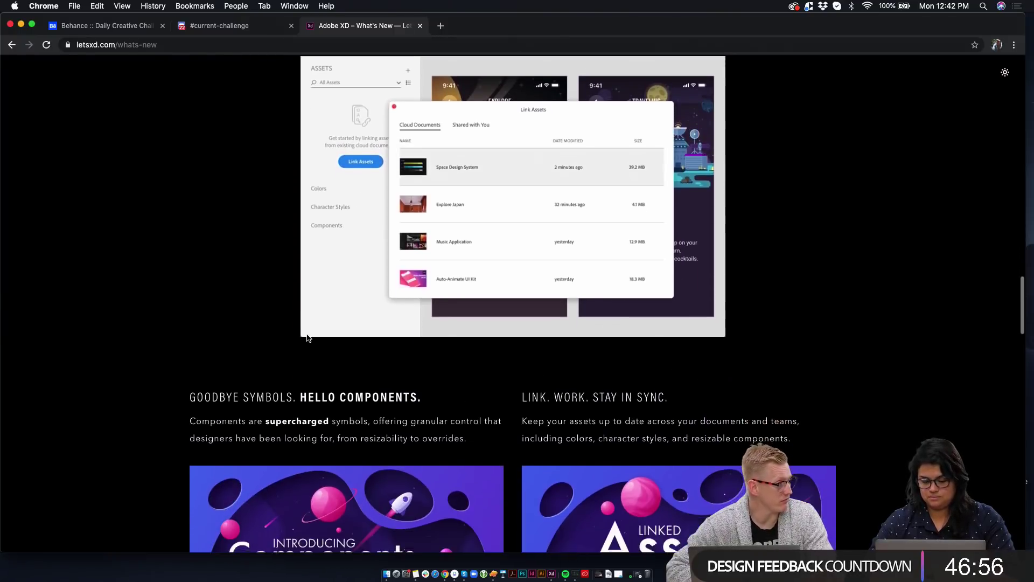
{"action": "scroll", "coordinate": [308, 338], "scroll_direction": "up", "scroll_amount": 9}
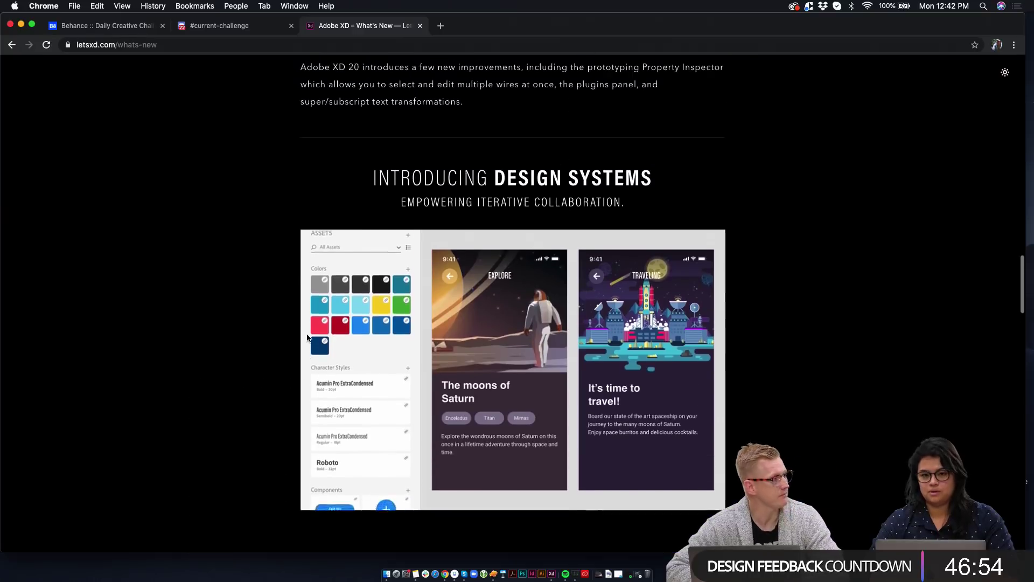
{"action": "scroll", "coordinate": [308, 338], "scroll_direction": "up", "scroll_amount": 10}
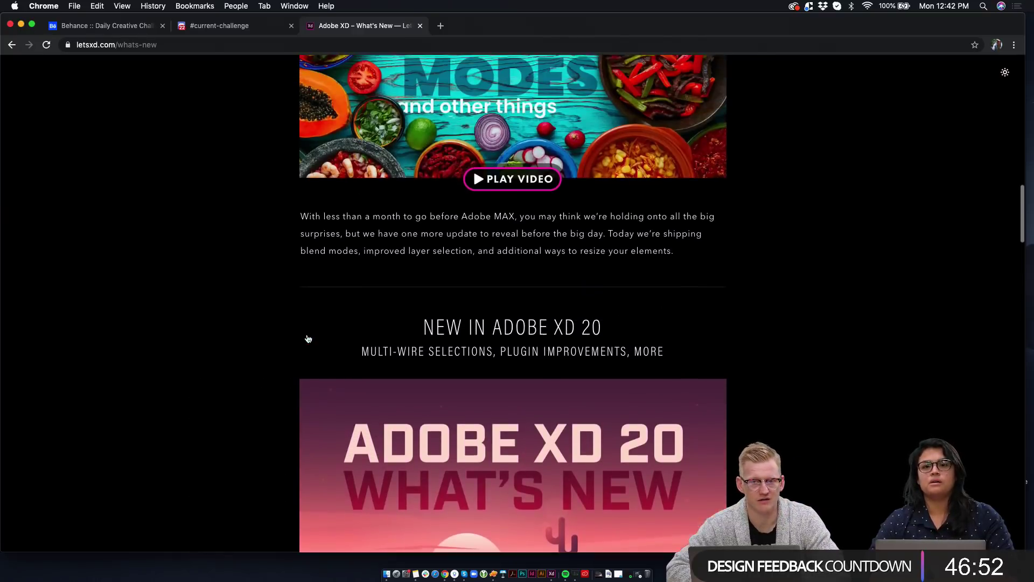
{"action": "scroll", "coordinate": [308, 338], "scroll_direction": "up", "scroll_amount": 11}
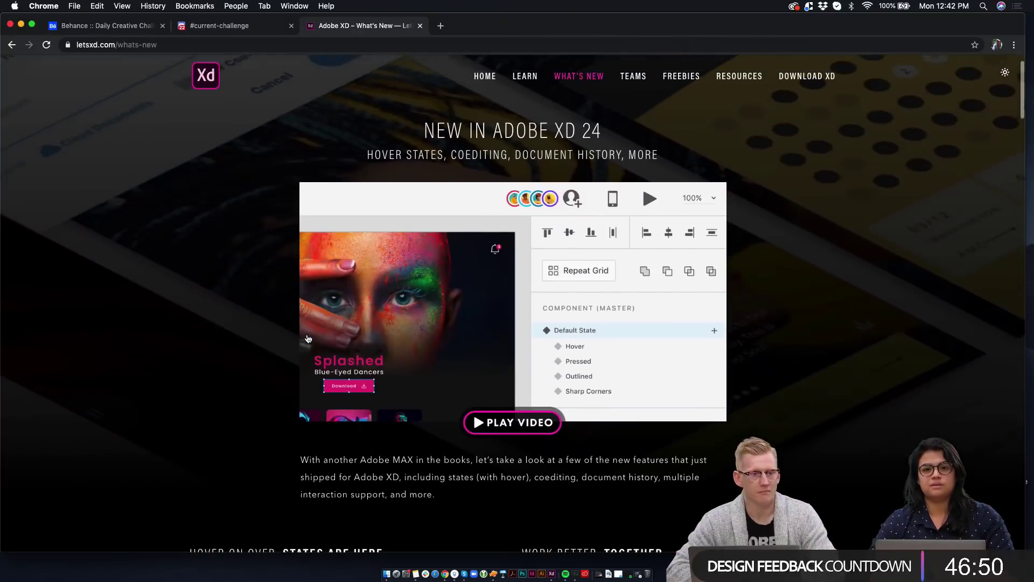
Step: Review the Resources and Learn submenus in the site navigation and return to the home page
{"action": "mouse_move", "coordinate": [724, 128]}
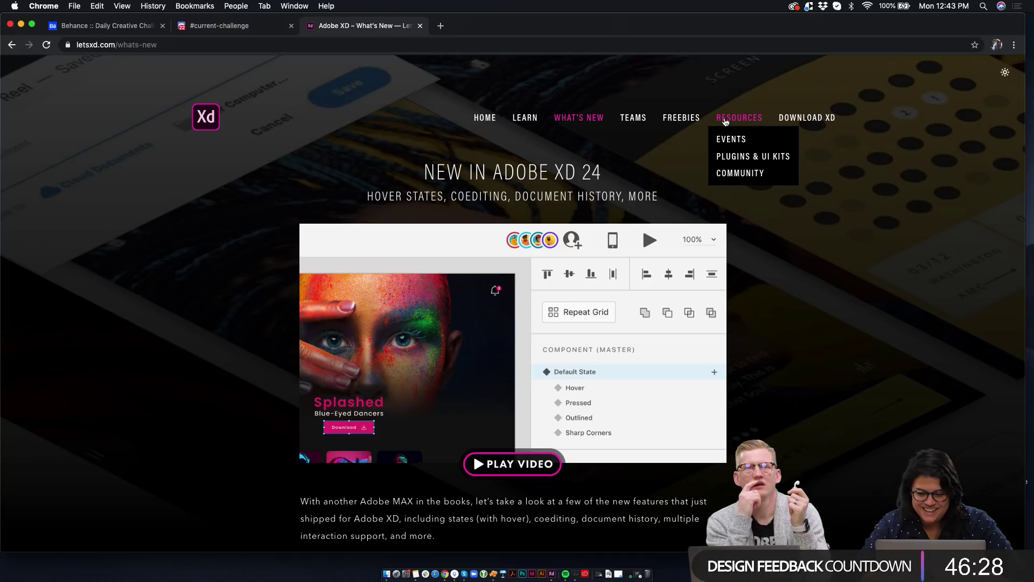
{"action": "mouse_move", "coordinate": [521, 116]}
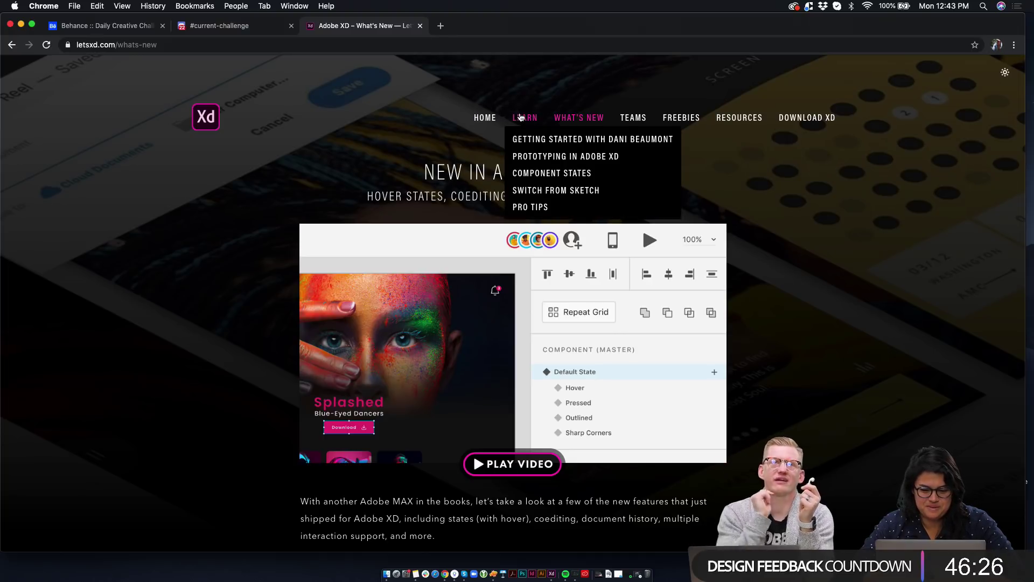
{"action": "left_click", "coordinate": [492, 120]}
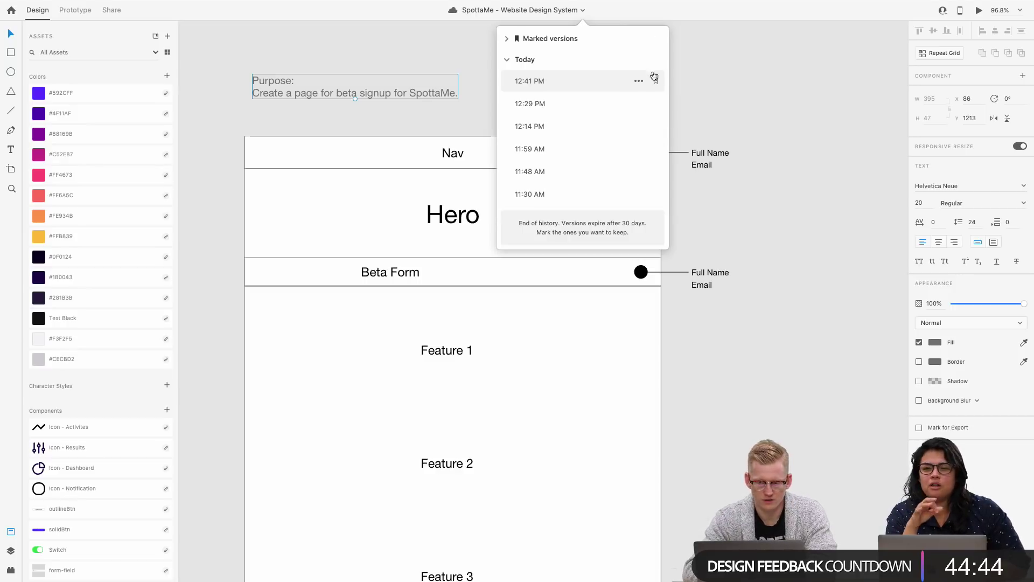
Step: Back in Adobe XD, inspect the options for the 12:41 PM version in the document history, then close the history
{"action": "left_click", "coordinate": [636, 82]}
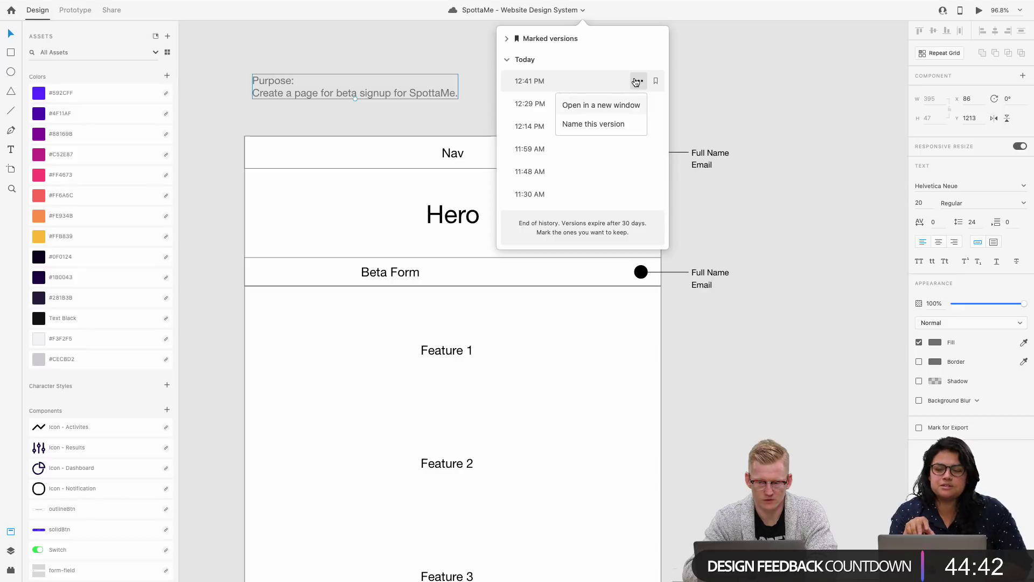
{"action": "left_click", "coordinate": [636, 82]}
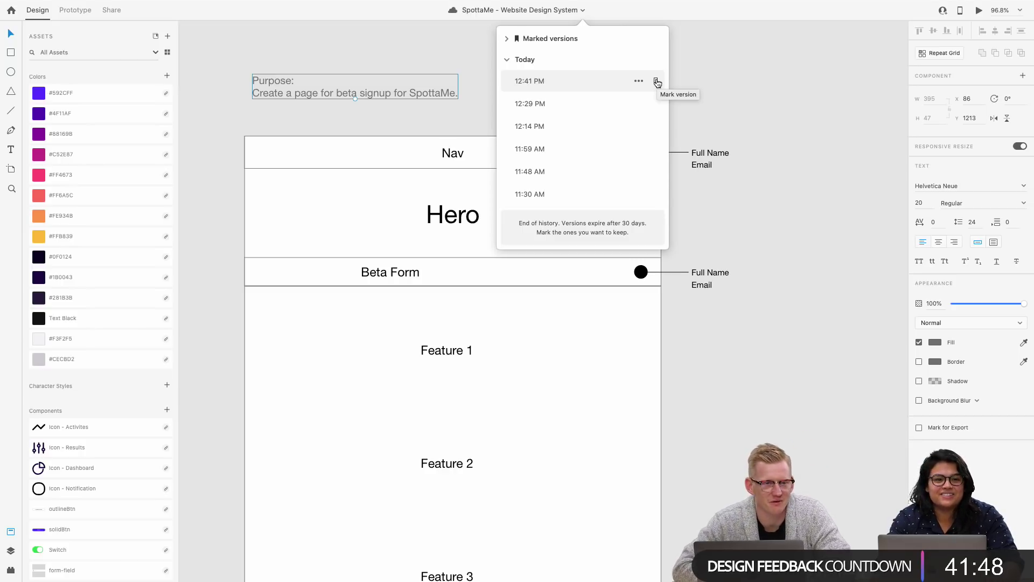
{"action": "left_click", "coordinate": [737, 293]}
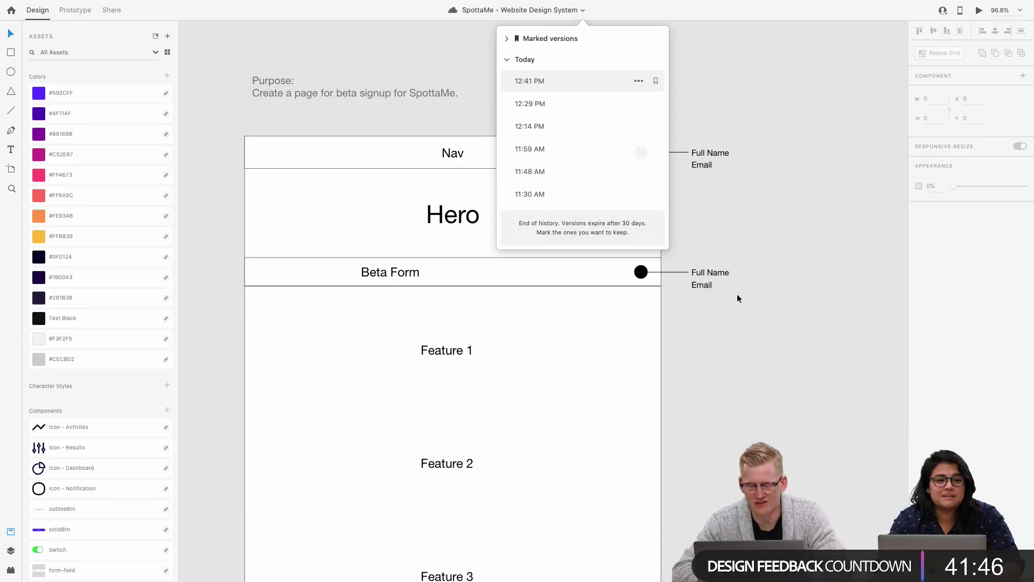
Step: Replace the "Full Name" label of the Nav callout with "Features"
{"action": "scroll", "coordinate": [717, 202], "scroll_direction": "up", "scroll_amount": 5}
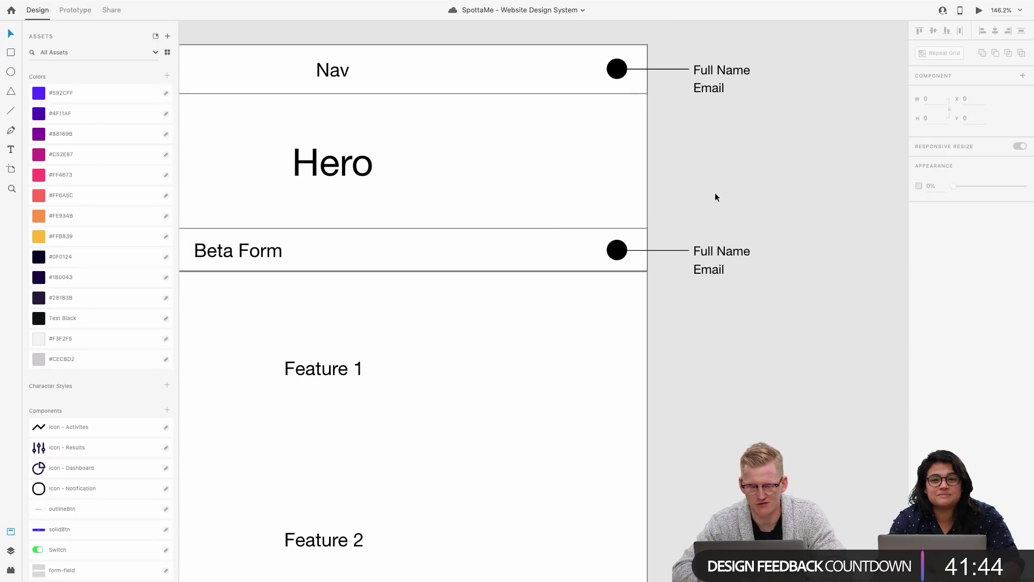
{"action": "left_click", "coordinate": [749, 115]}
{"action": "double_click", "coordinate": [748, 115]}
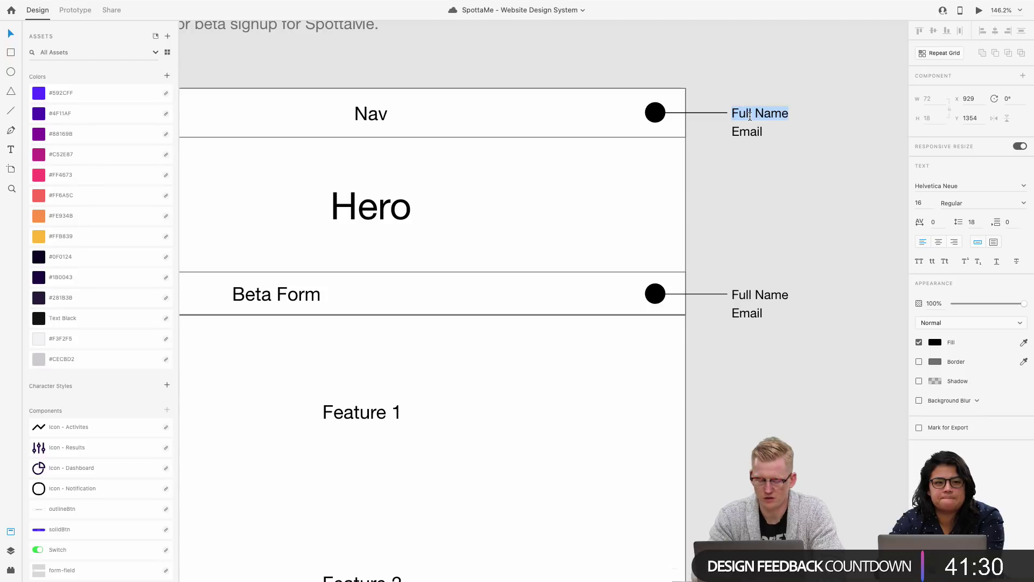
{"action": "type", "text": "Features"}
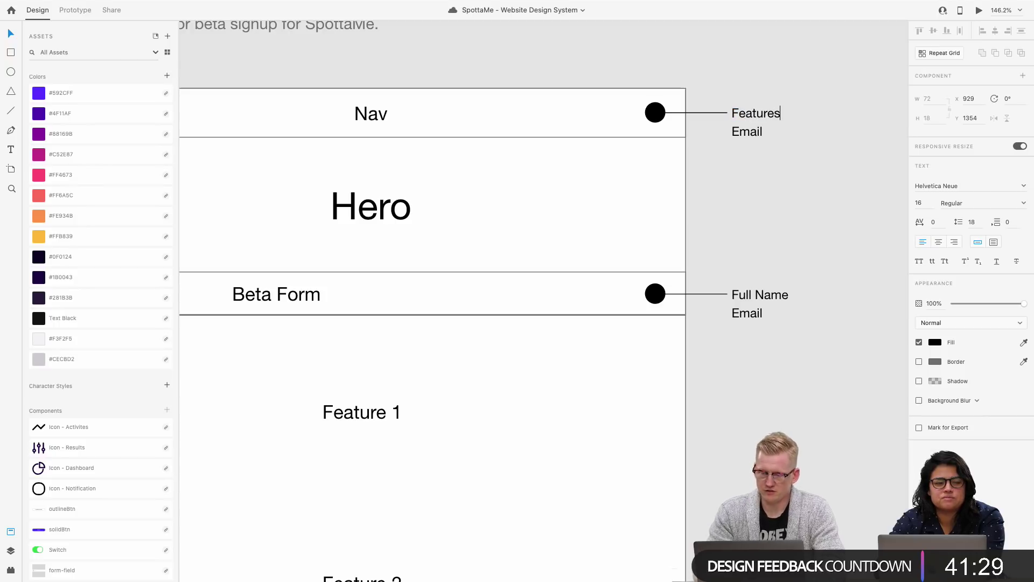
Step: Set the Nav callout's upper label to "Logo" and its lower label to "Features"
{"action": "double_click", "coordinate": [744, 132]}
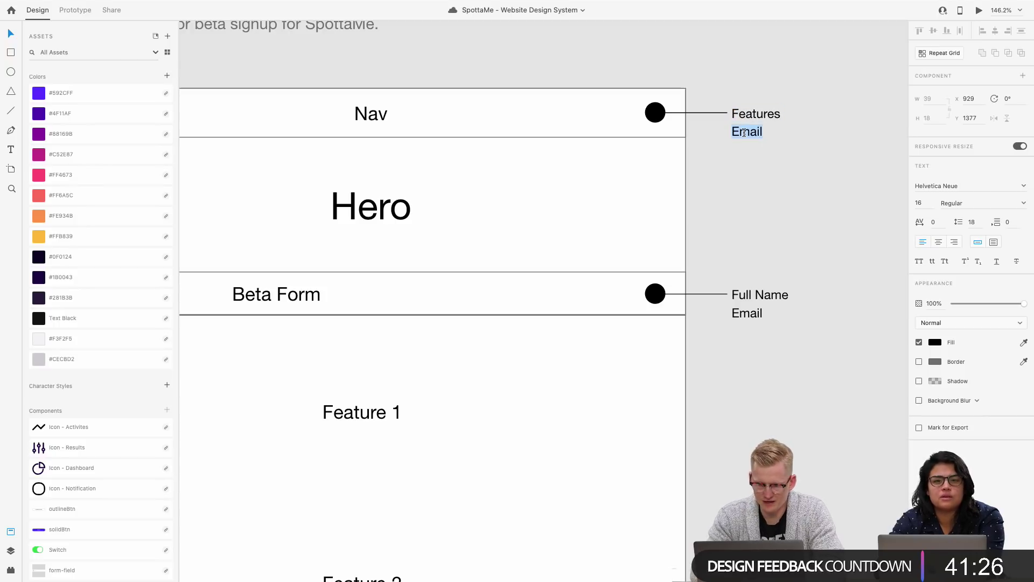
{"action": "double_click", "coordinate": [744, 114]}
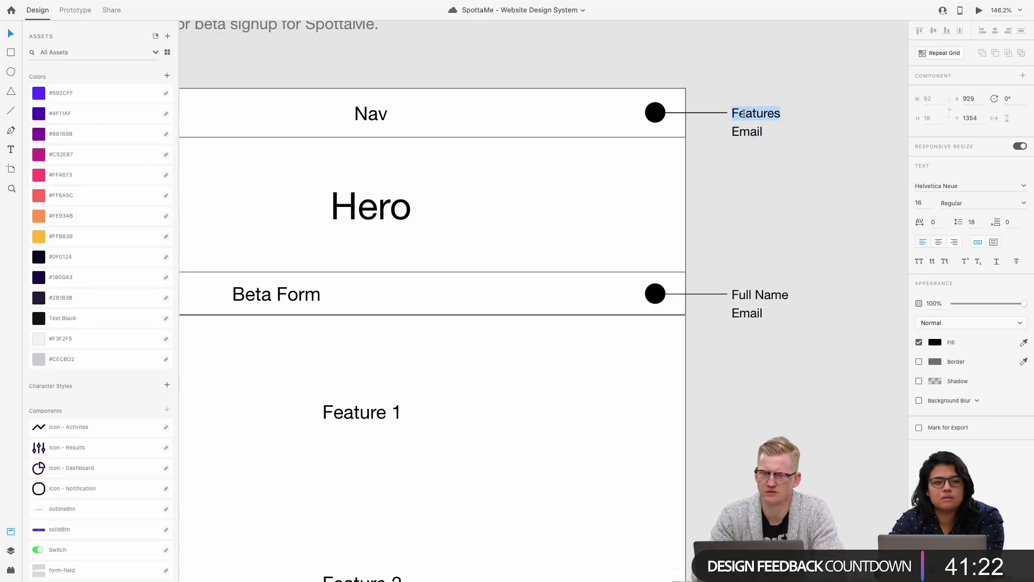
{"action": "type", "text": "Lofo"}
{"action": "key", "text": "BackSpace"}
{"action": "key", "text": "BackSpace"}
{"action": "type", "text": "go"}
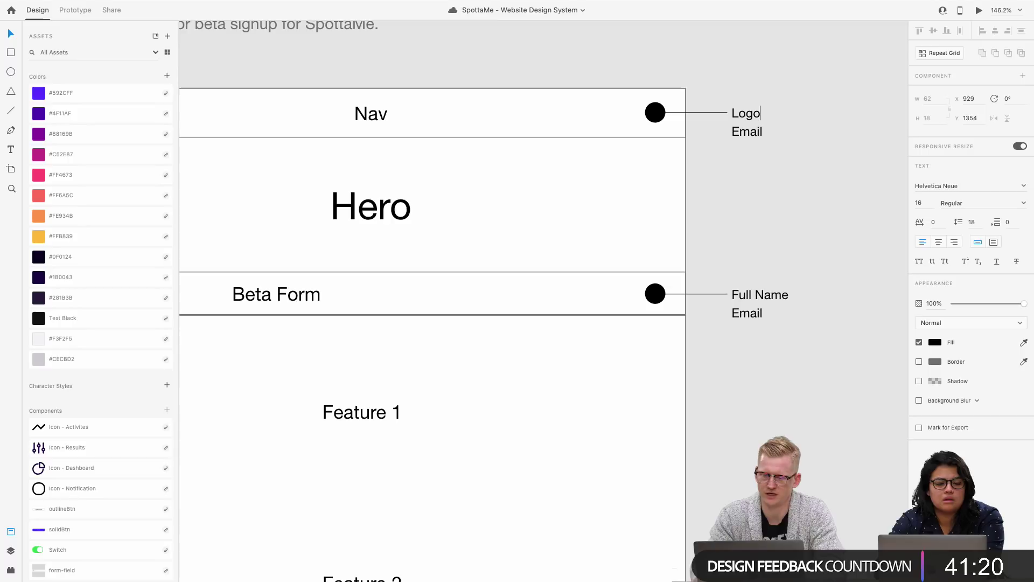
{"action": "double_click", "coordinate": [752, 133]}
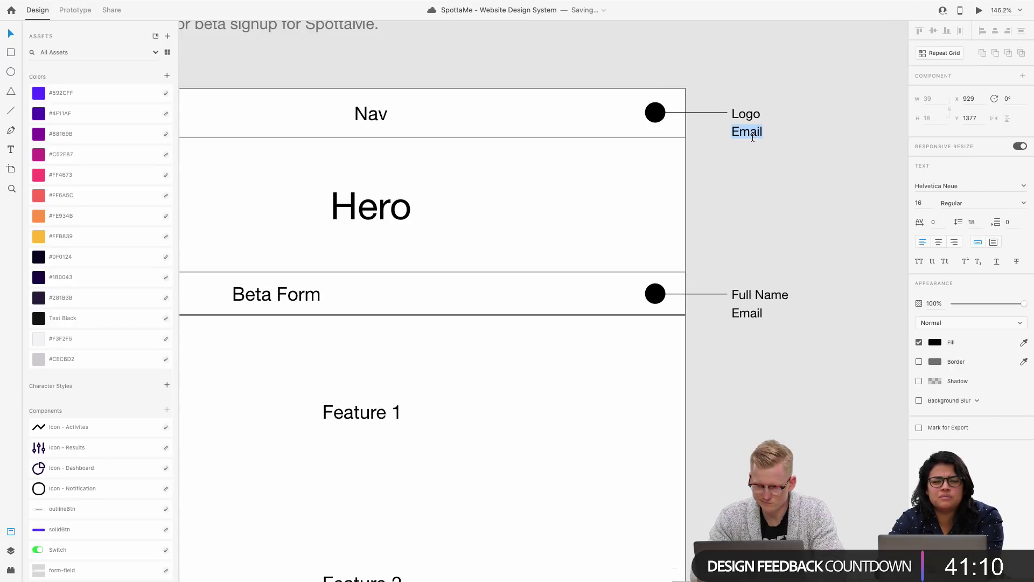
{"action": "type", "text": "Features"}
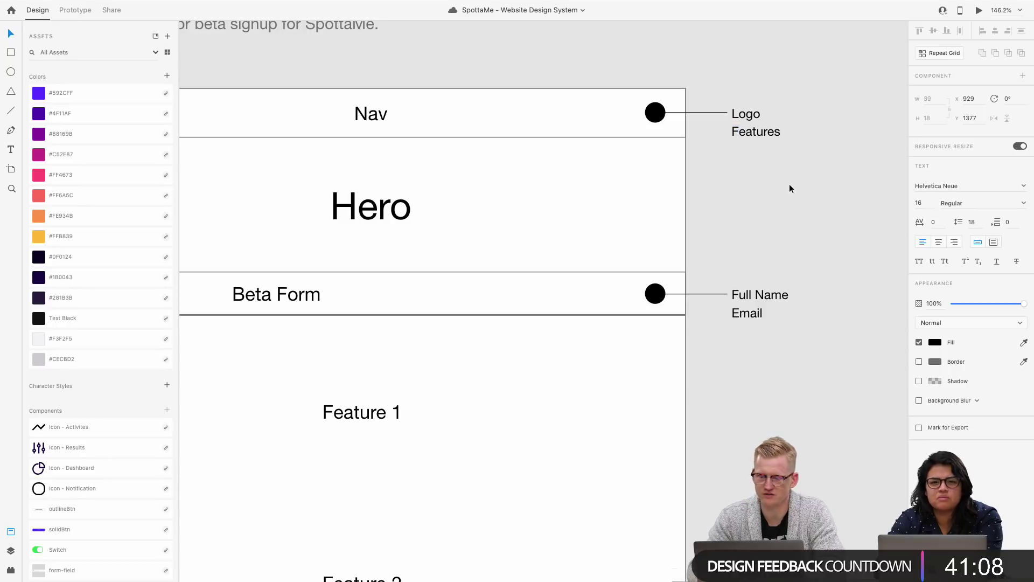
Step: Delete the Nav callout's separate "Features" label and add "Features" as a second line under "Logo" in the same text
{"action": "key", "text": "Escape"}
{"action": "mouse_move", "coordinate": [761, 130]}
{"action": "left_mouse_down"}
{"action": "mouse_move", "coordinate": [761, 149]}
{"action": "mouse_move", "coordinate": [772, 132]}
{"action": "left_mouse_up"}
{"action": "key", "text": "Delete"}
{"action": "left_click", "coordinate": [754, 116]}
{"action": "key", "text": "Return"}
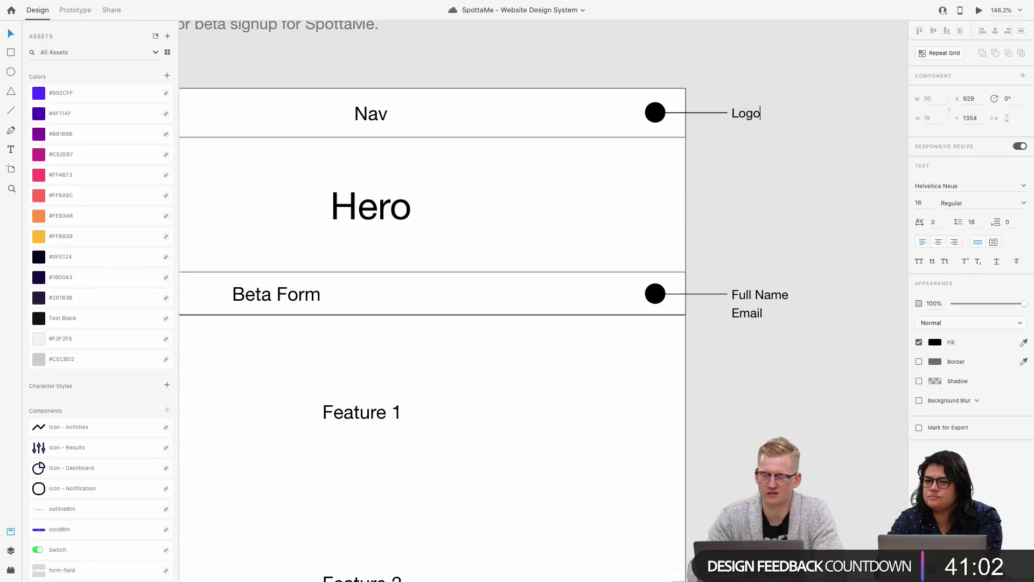
{"action": "key", "text": "Return"}
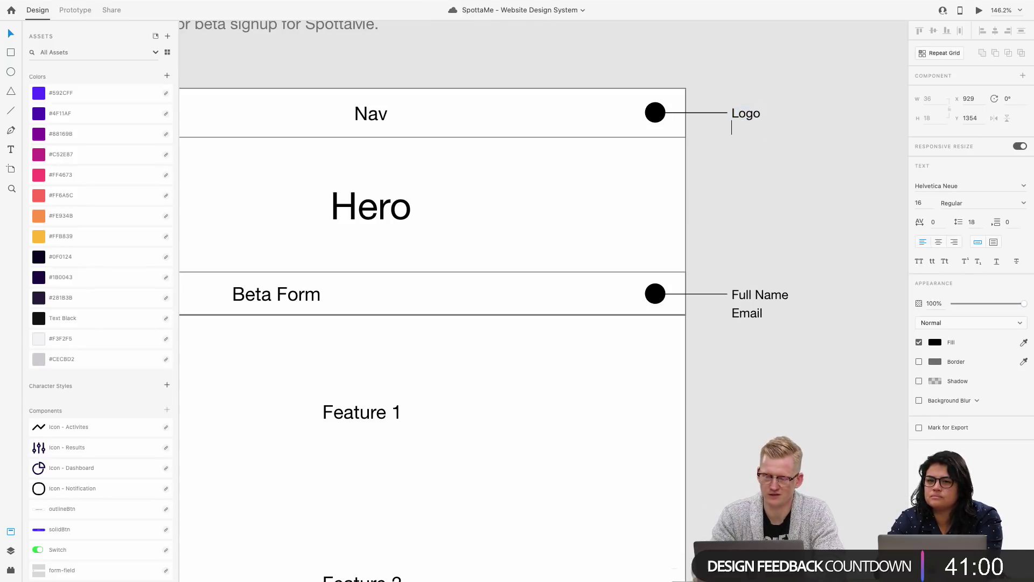
{"action": "type", "text": "Features"}
Step: Add "About user" and "CTA" as further lines in the Nav callout's text, with no blank line between them
{"action": "key", "text": "Return"}
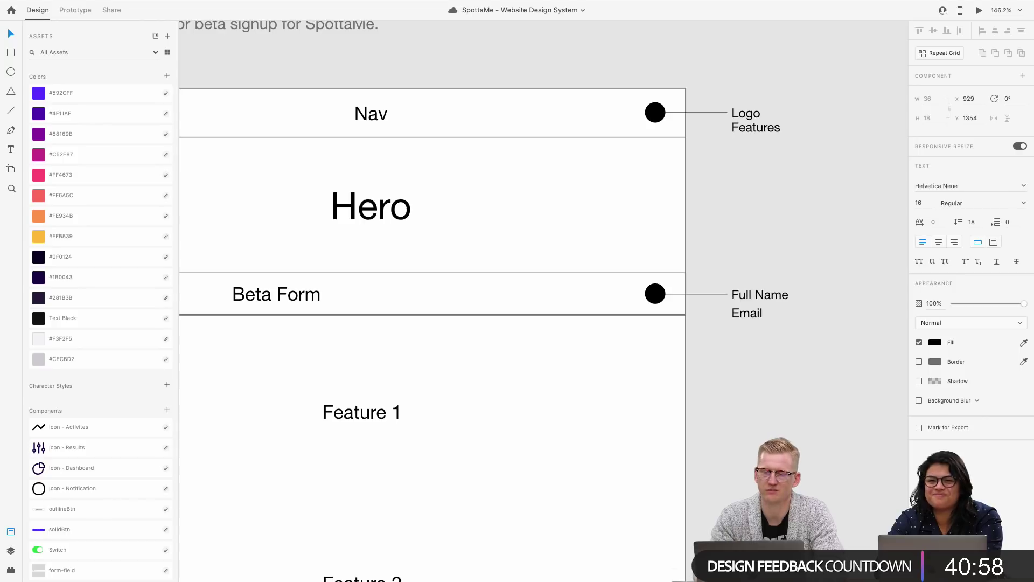
{"action": "key", "text": "Escape"}
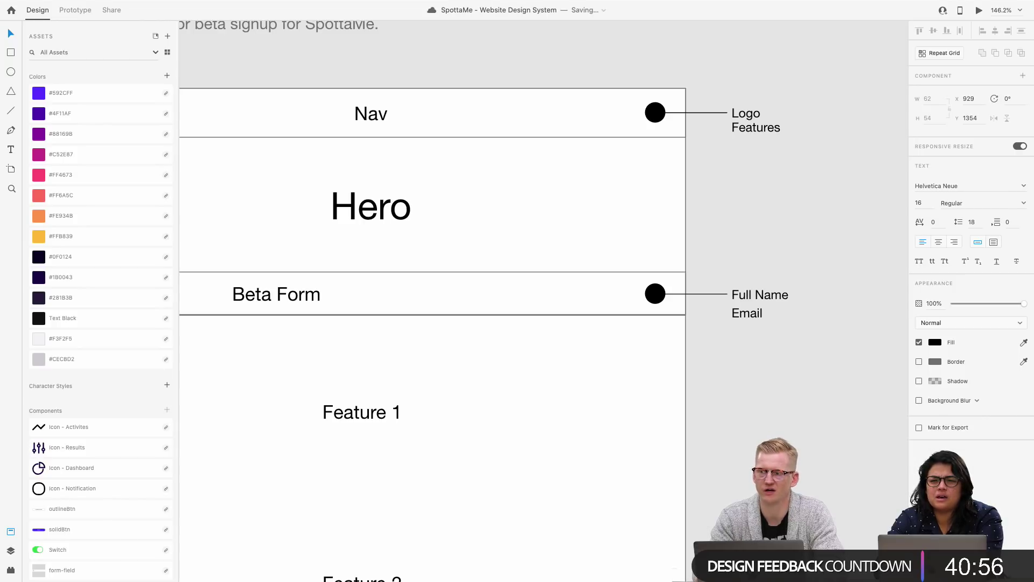
{"action": "type", "text": "About"}
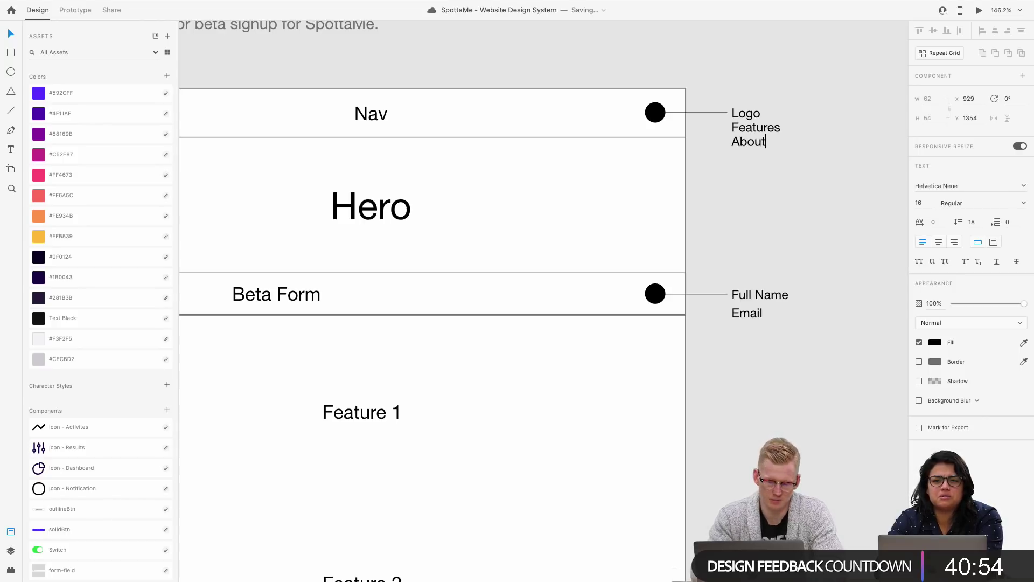
{"action": "type", "text": " usr"}
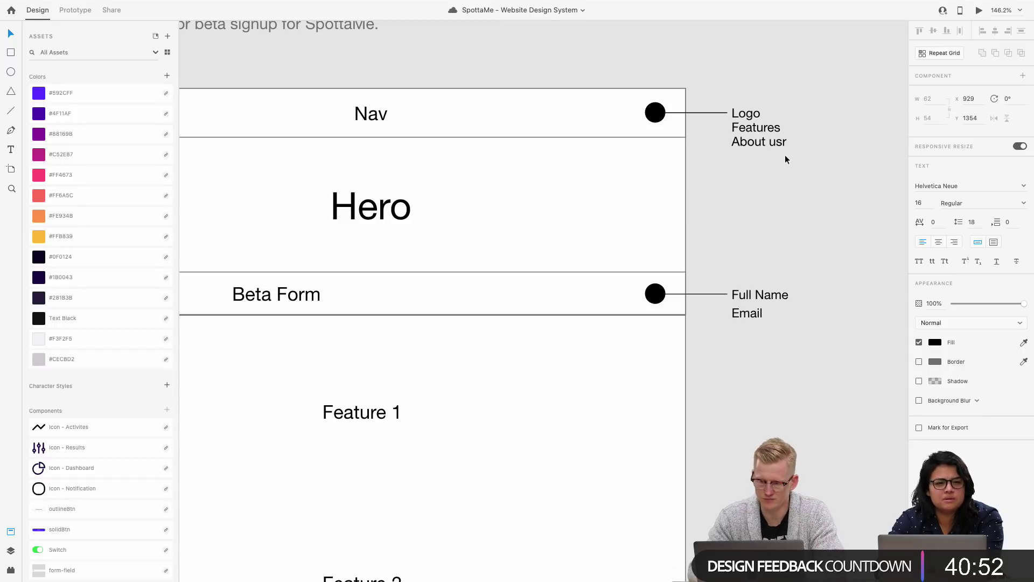
{"action": "key", "text": "BackSpace"}
{"action": "type", "text": "er"}
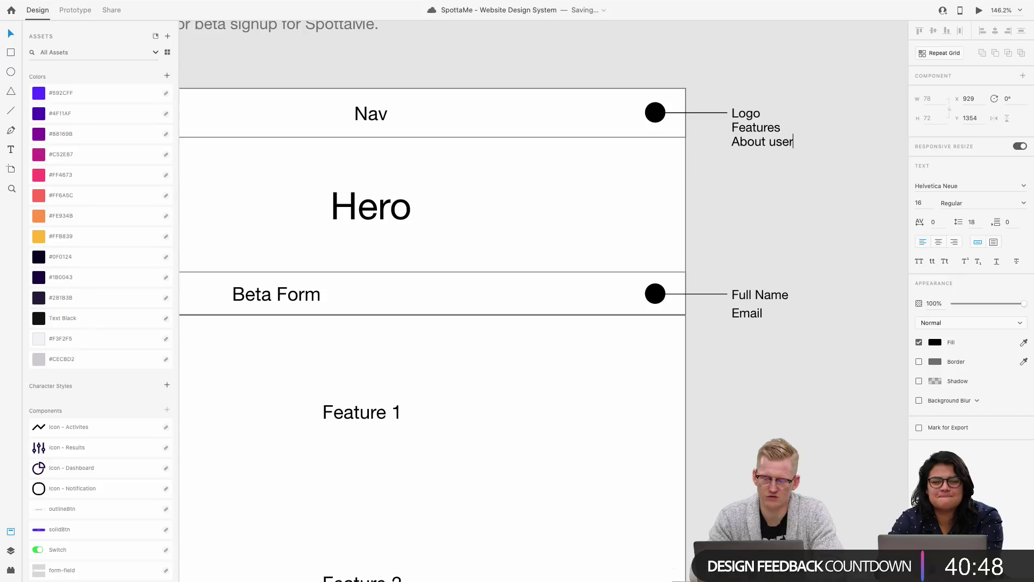
{"action": "key", "text": "Escape"}
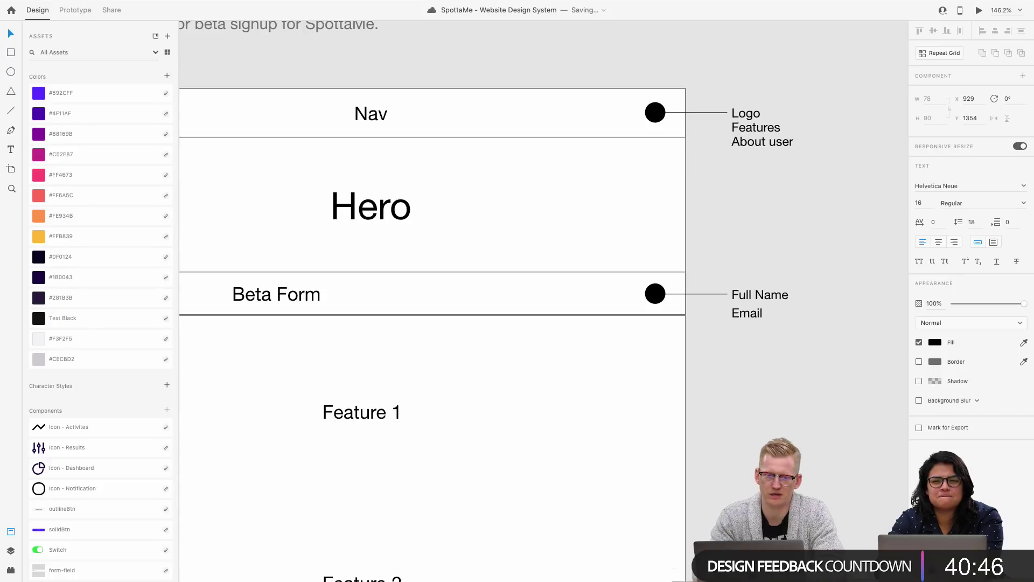
{"action": "type", "text": "CTA"}
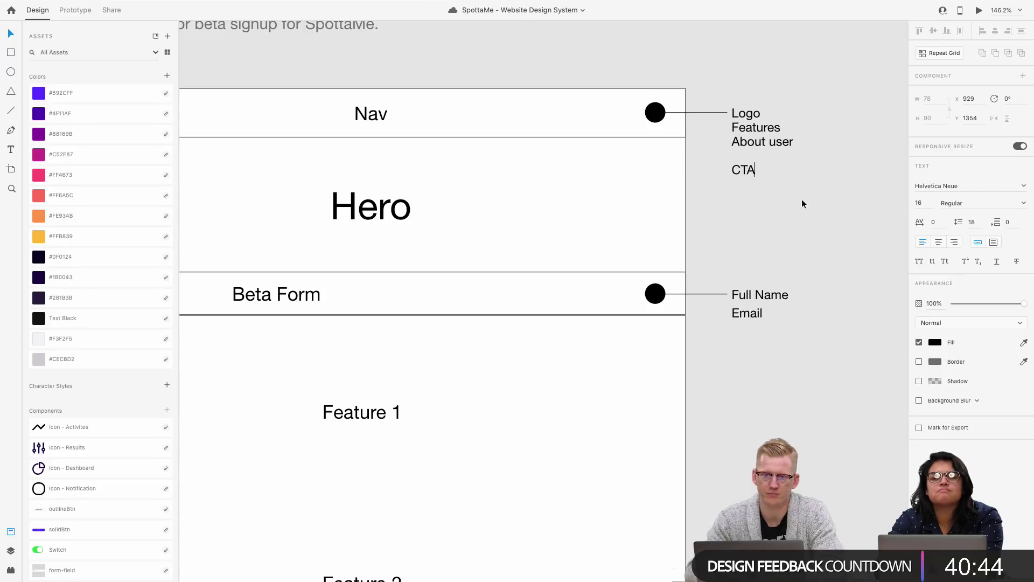
{"action": "key", "text": "Up"}
{"action": "key", "text": "BackSpace"}
{"action": "key", "text": "Escape"}
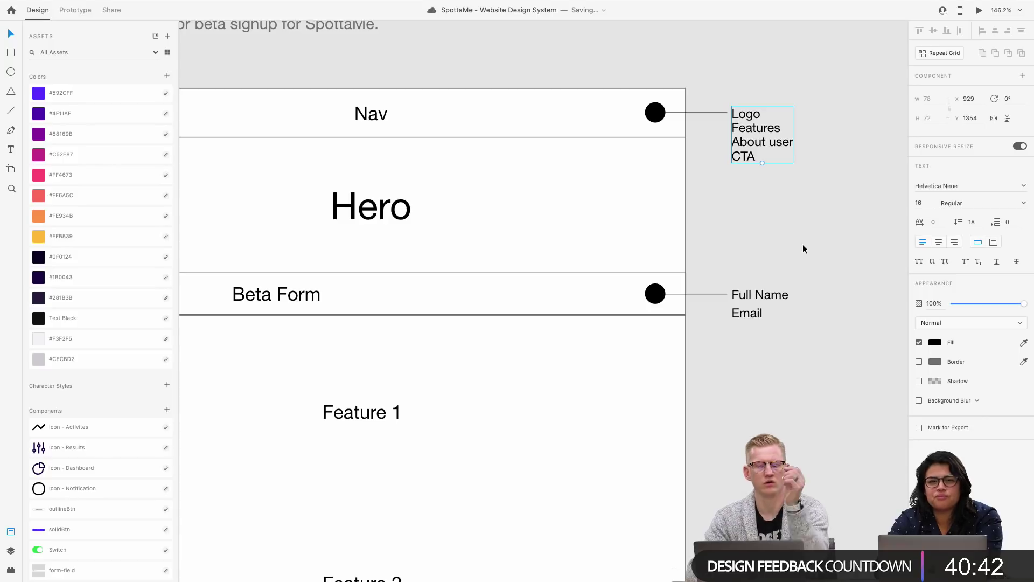
{"action": "scroll", "coordinate": [803, 245], "scroll_direction": "down", "scroll_amount": 5}
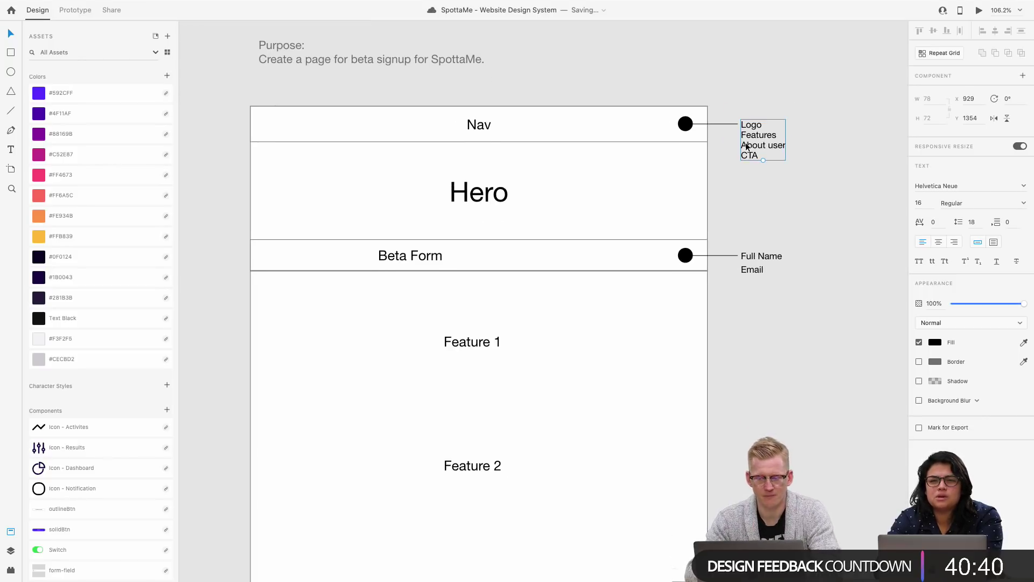
{"action": "scroll", "coordinate": [753, 132], "scroll_direction": "down", "scroll_amount": 5}
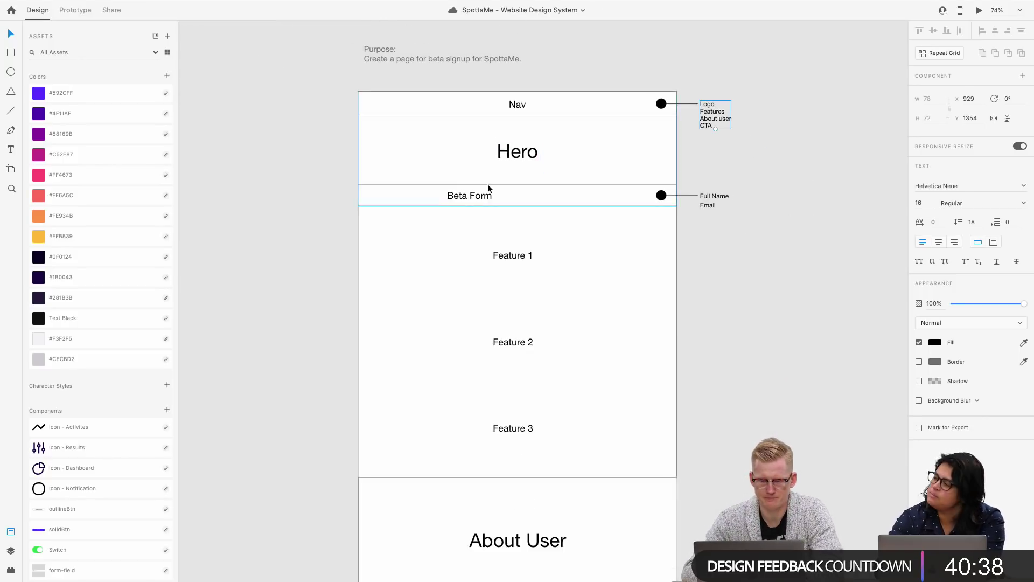
{"action": "left_click", "coordinate": [488, 194]}
{"action": "scroll", "coordinate": [488, 194], "scroll_direction": "up", "scroll_amount": 5}
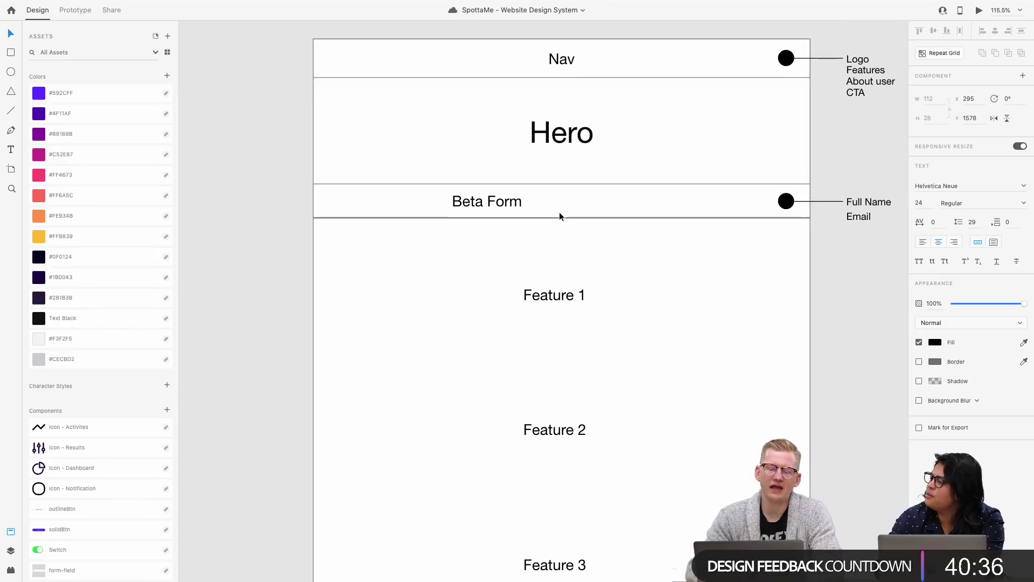
{"action": "left_click", "coordinate": [559, 215]}
{"action": "scroll", "coordinate": [614, 209], "scroll_direction": "right", "scroll_amount": 3}
{"action": "left_click", "coordinate": [698, 208]}
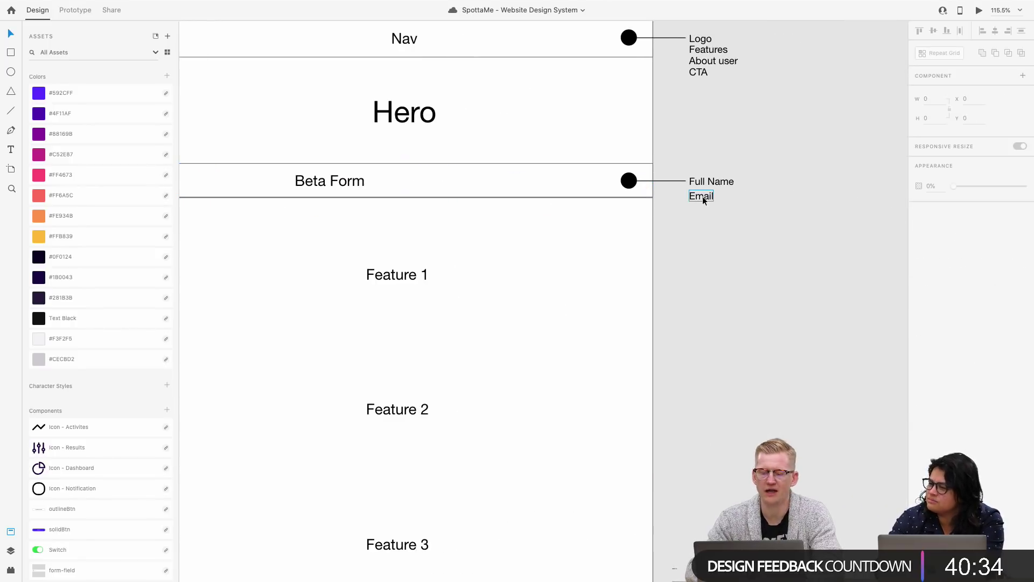
{"action": "left_click", "coordinate": [703, 200]}
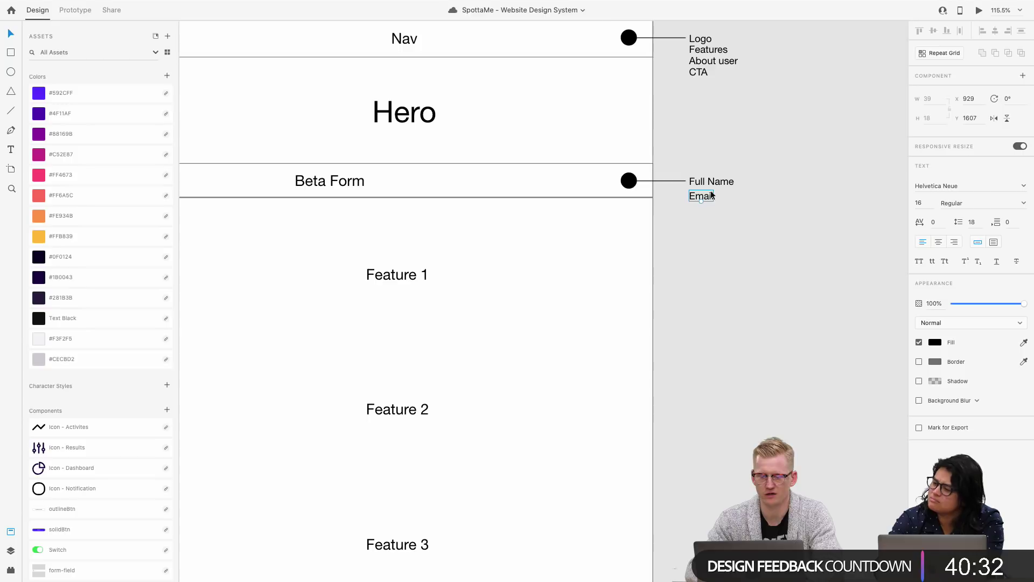
{"action": "left_click", "coordinate": [727, 185]}
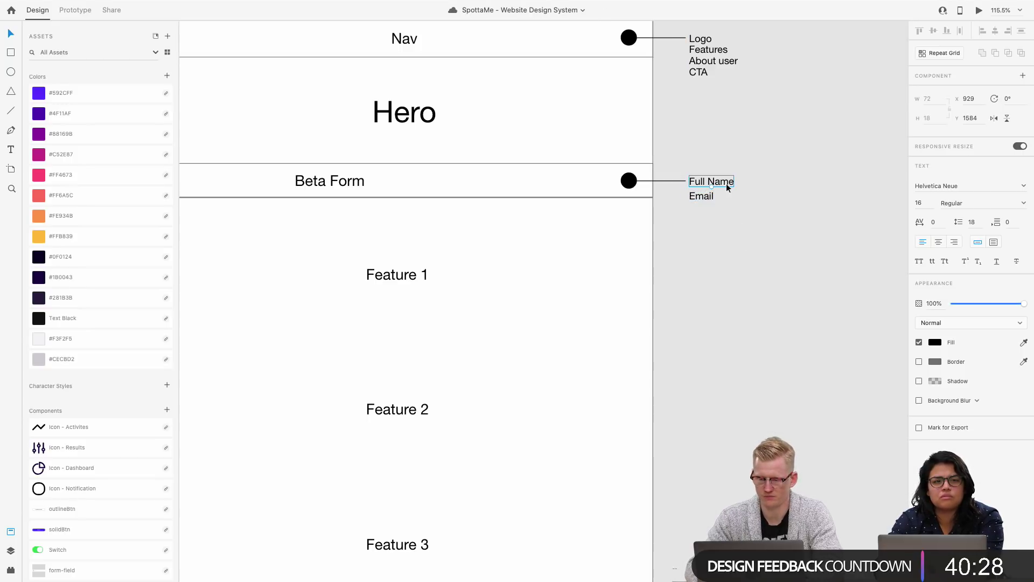
{"action": "double_click", "coordinate": [727, 185]}
{"action": "key", "text": "ctrl+z"}
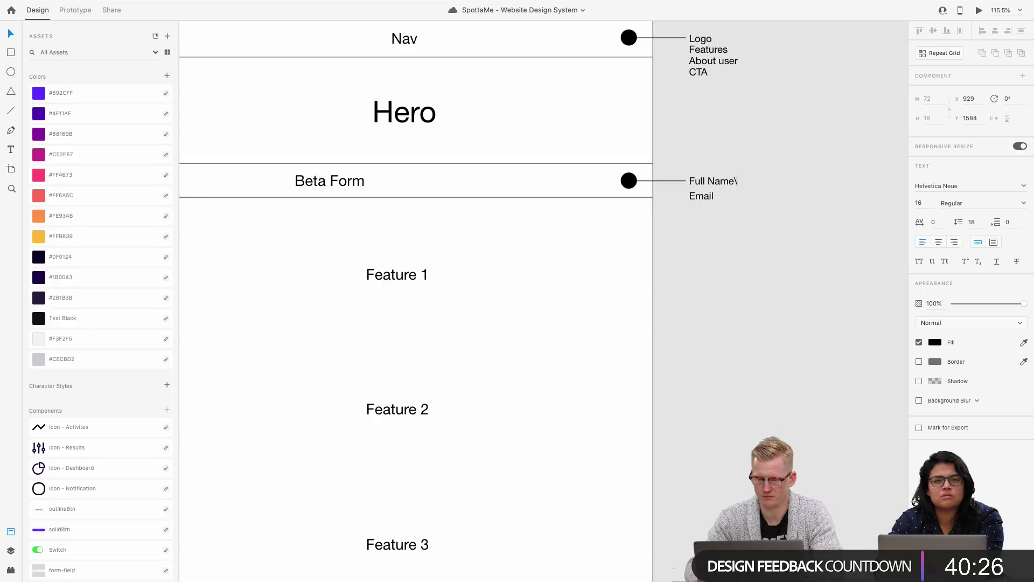
{"action": "key", "text": "Return"}
{"action": "type", "text": "Email"}
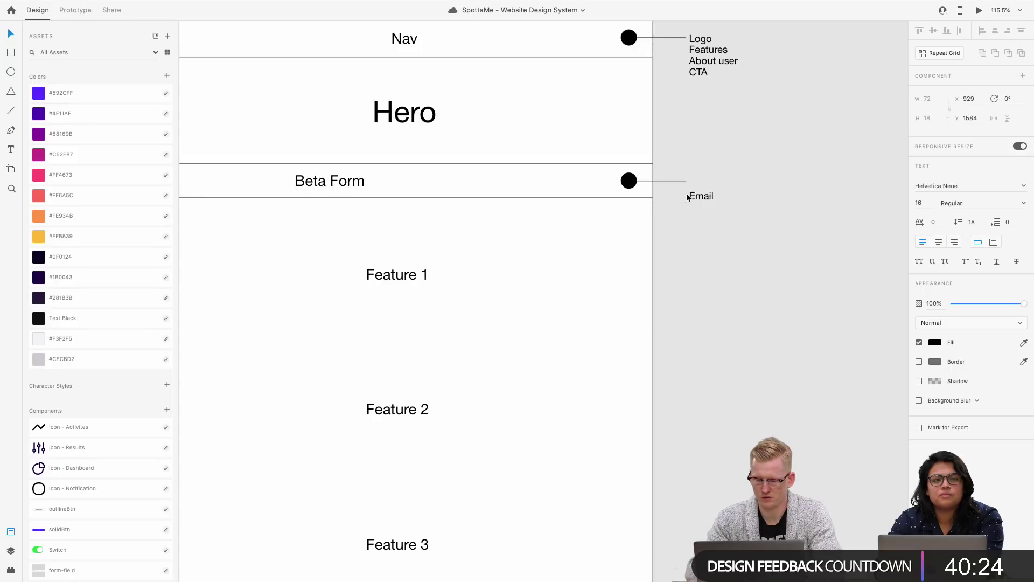
Step: Duplicate the Beta Form callout's "Email" label and place the copy directly beneath the original
{"action": "left_click", "coordinate": [719, 228]}
{"action": "scroll", "coordinate": [720, 228], "scroll_direction": "up", "scroll_amount": 5}
{"action": "left_click", "coordinate": [691, 153]}
{"action": "key", "text": "shift+Down"}
{"action": "key", "text": "shift+Down"}
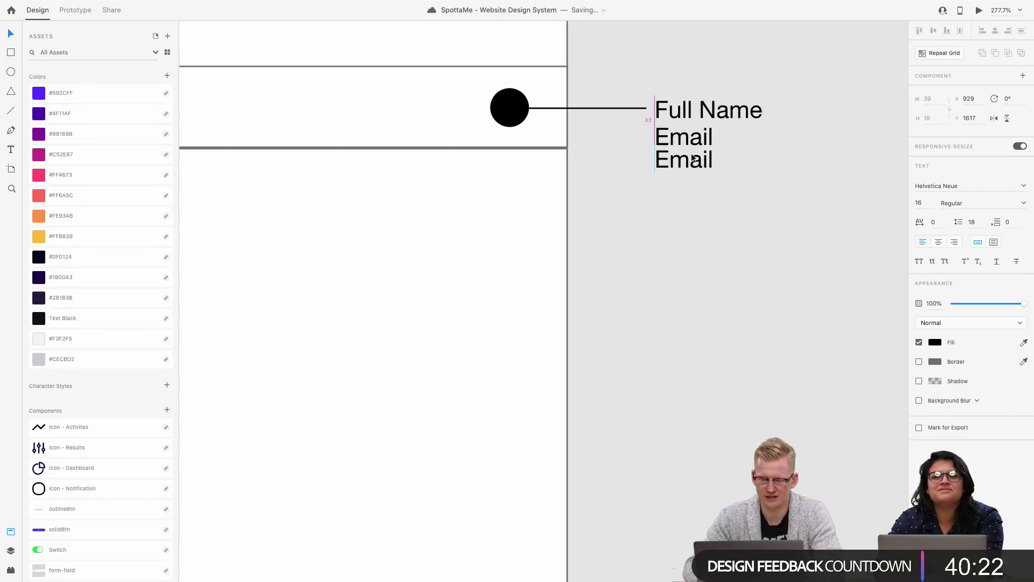
{"action": "key", "text": "shift+Up"}
{"action": "left_click_drag", "start_coordinate": [690, 153], "coordinate": [691, 156]}
Step: Replace the text of the lower "Email" copy with "Beta form would slide up"
{"action": "double_click", "coordinate": [692, 157]}
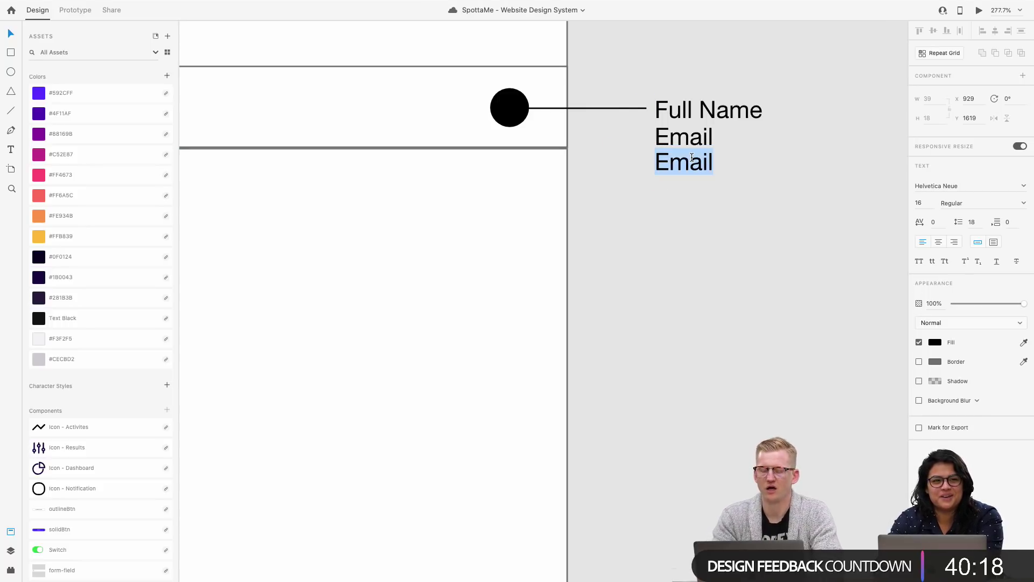
{"action": "type", "text": "Beta"}
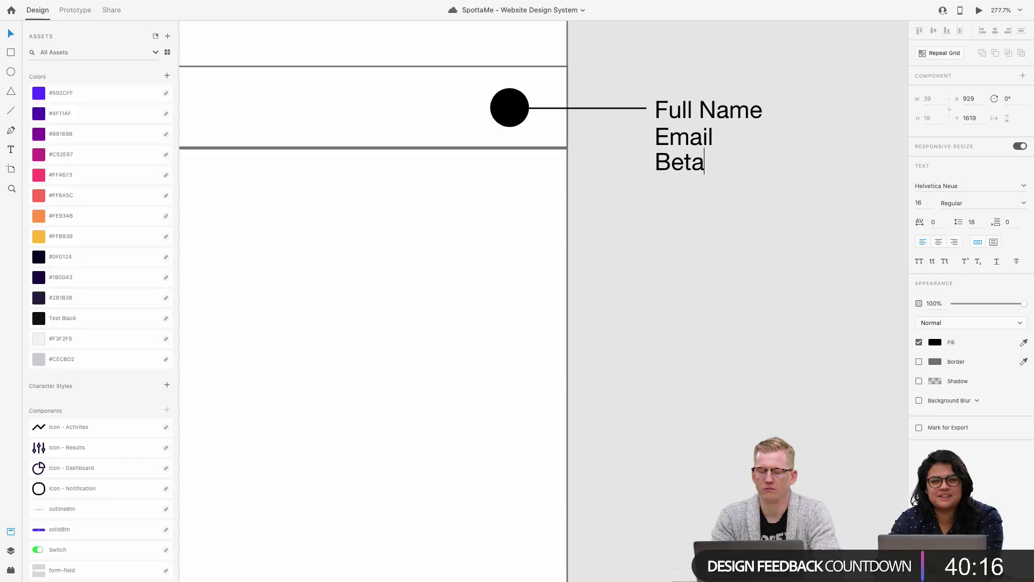
{"action": "type", "text": " form "}
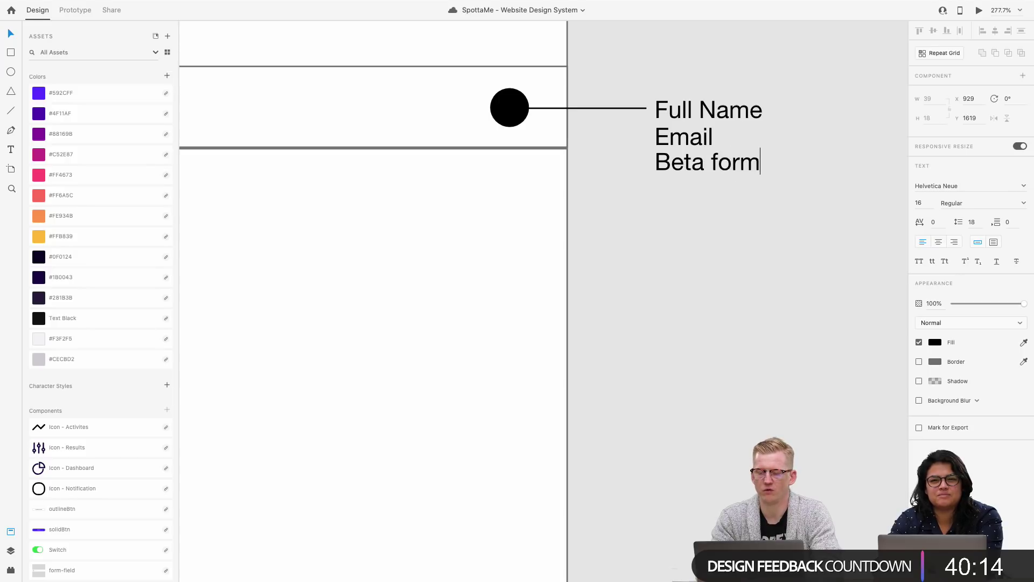
{"action": "type", "text": "wo"}
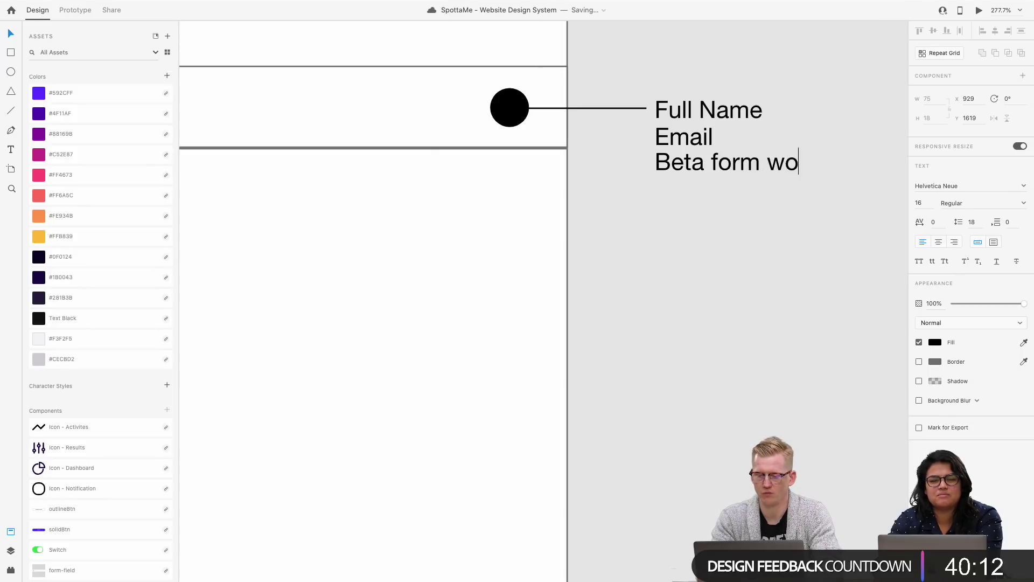
{"action": "type", "text": "uld ls"}
{"action": "key", "text": "BackSpace"}
{"action": "key", "text": "BackSpace"}
{"action": "type", "text": "s"}
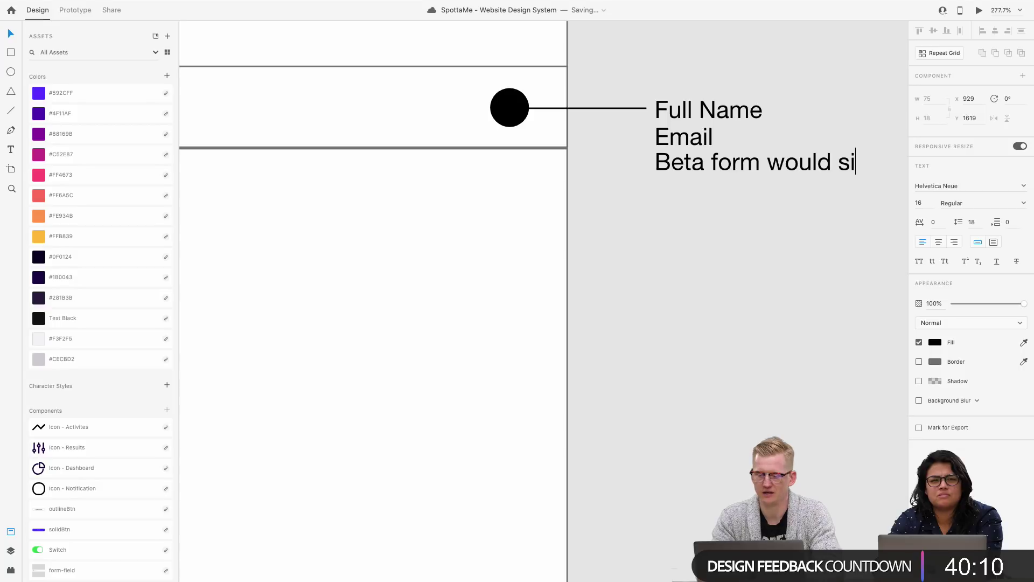
{"action": "type", "text": "lide u"}
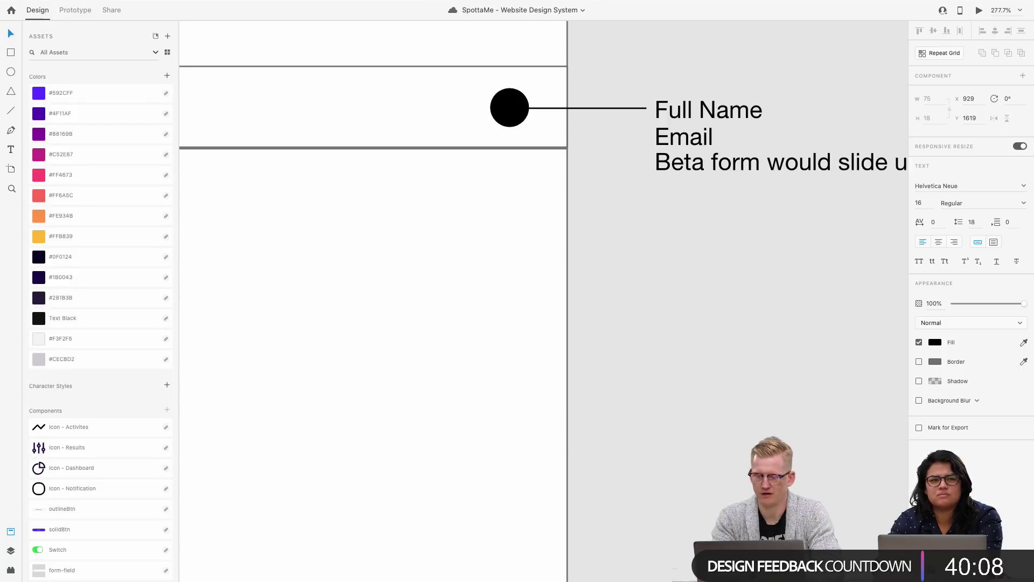
Step: Add a second line reading "After user scroll past hero" to the Beta Form note
{"action": "key", "text": "Return"}
{"action": "type", "text": "after "}
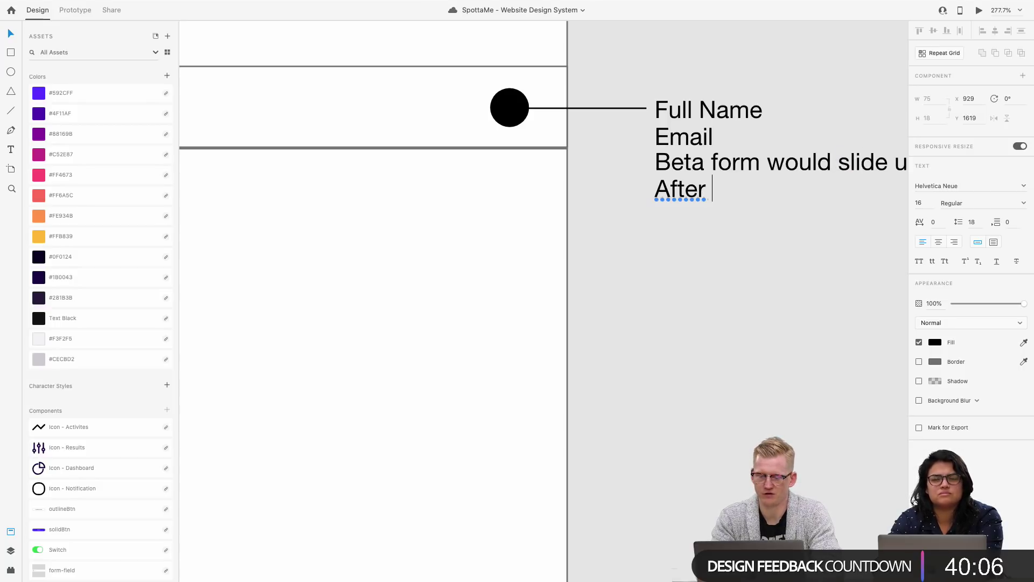
{"action": "type", "text": "user "}
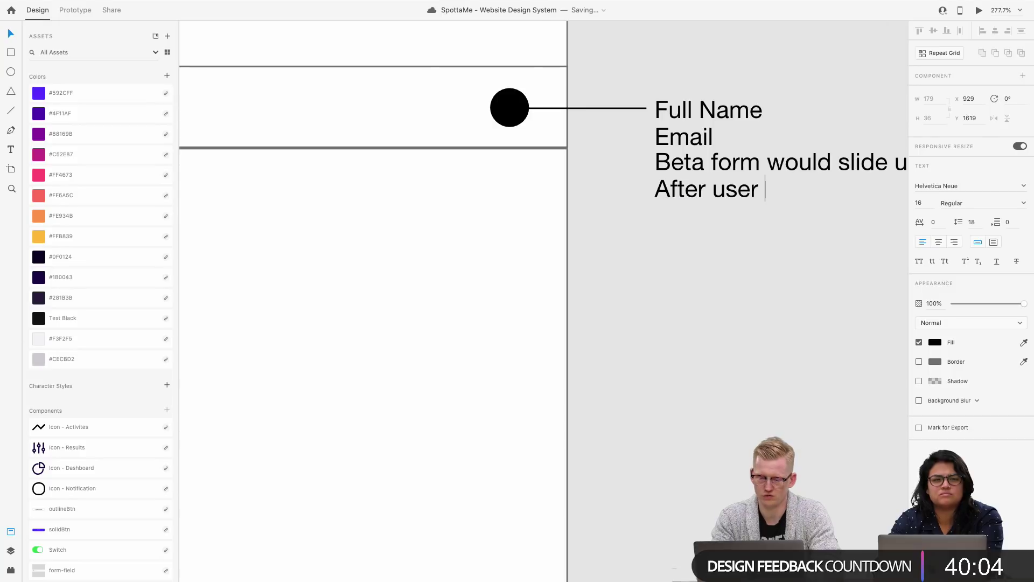
{"action": "type", "text": "scroll ba"}
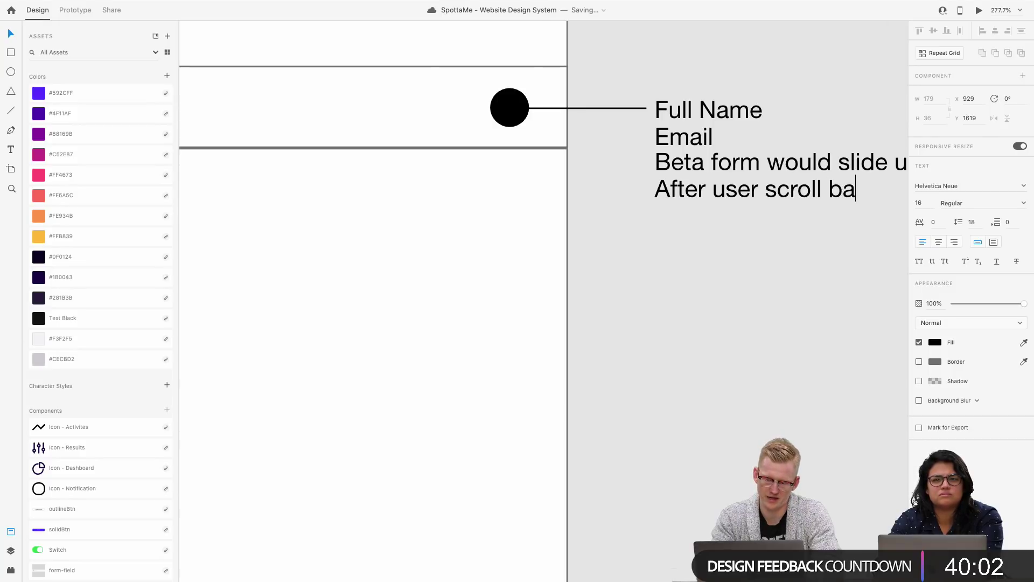
{"action": "key", "text": "BackSpace"}
{"action": "type", "text": "pa"}
{"action": "key", "text": "BackSpace"}
{"action": "key", "text": "BackSpace"}
{"action": "key", "text": "BackSpace"}
{"action": "type", "text": "past"}
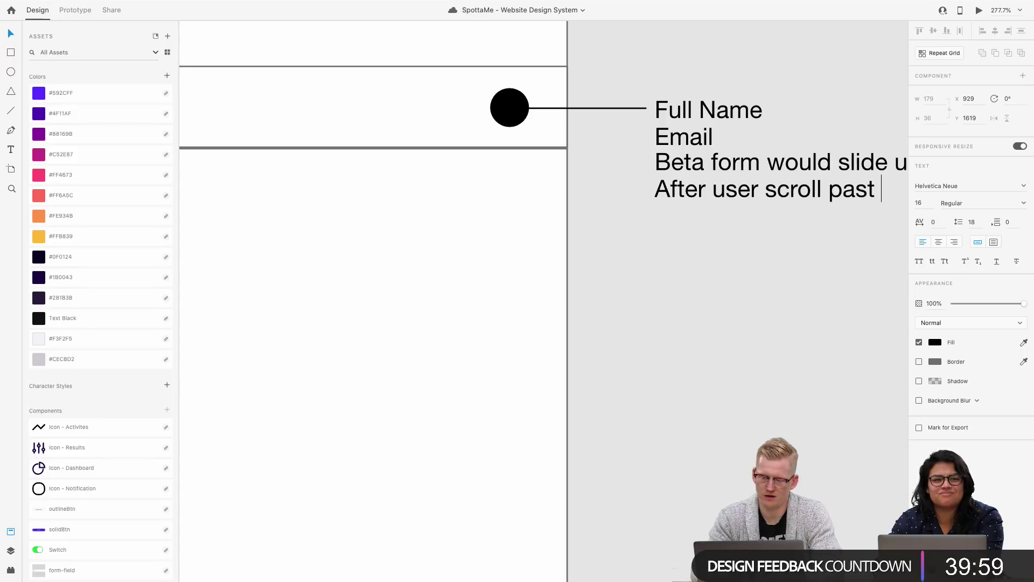
{"action": "key", "text": "Escape"}
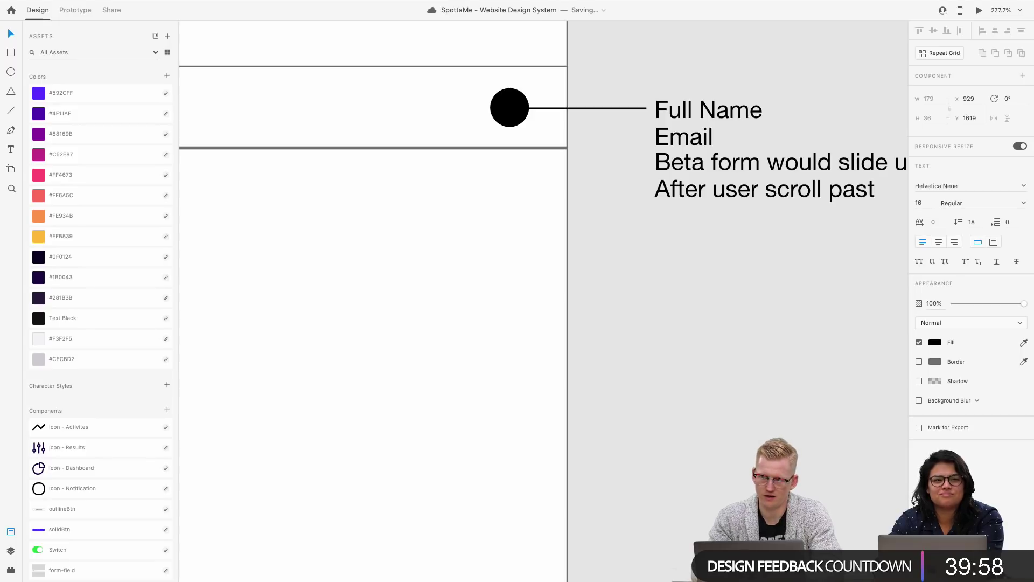
{"action": "type", "text": "hero"}
{"action": "key", "text": "Escape"}
{"action": "key", "text": "super+minus"}
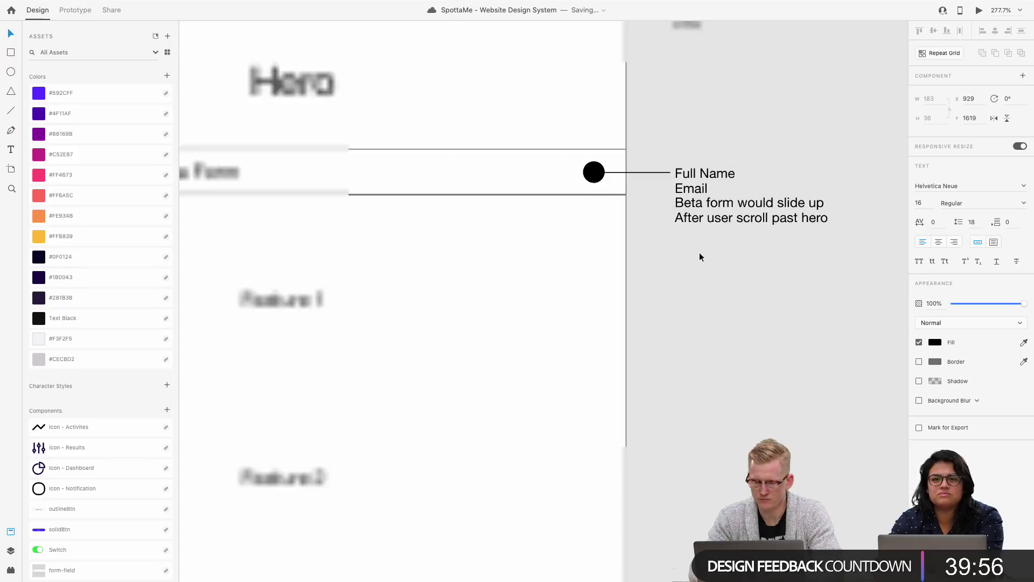
Step: Set the Beta Form note to text size 12 and 50% opacity, and position it just below the "Email" label
{"action": "key", "text": "shift+Down"}
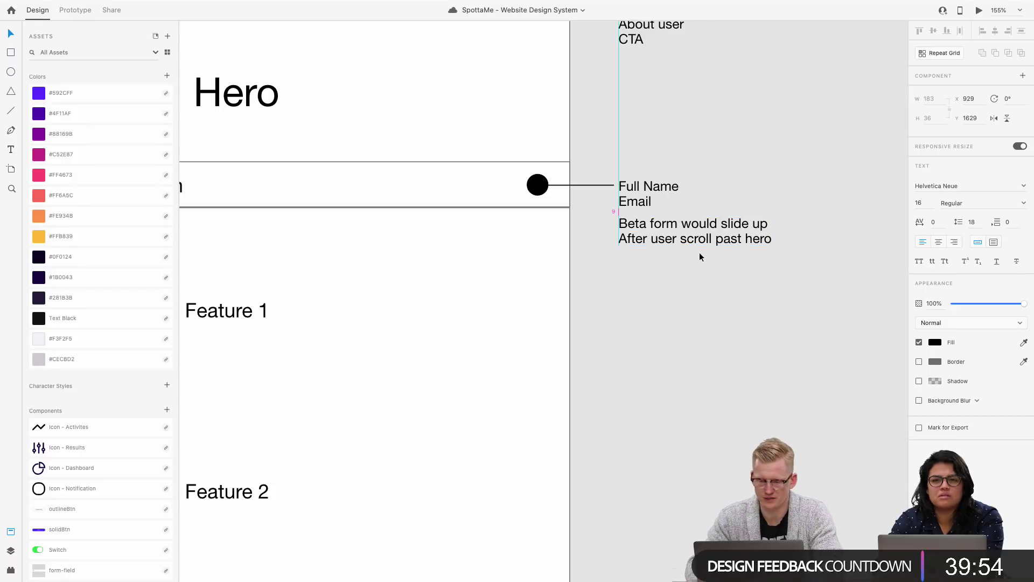
{"action": "left_click", "coordinate": [919, 202]}
{"action": "type", "text": "12"}
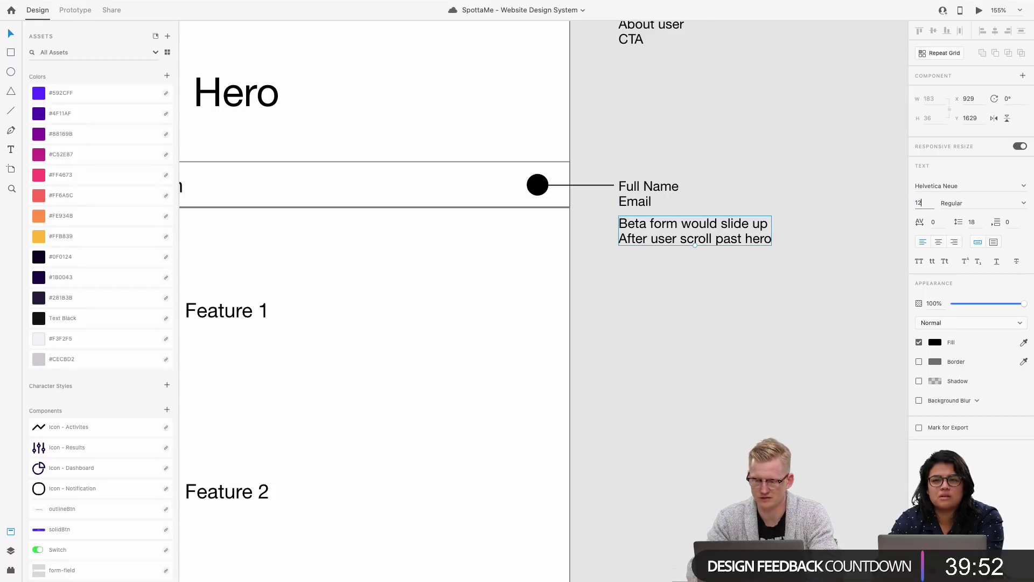
{"action": "key", "text": "Return"}
{"action": "key", "text": "5"}
{"action": "scroll", "coordinate": [621, 261], "scroll_direction": "up", "scroll_amount": 3}
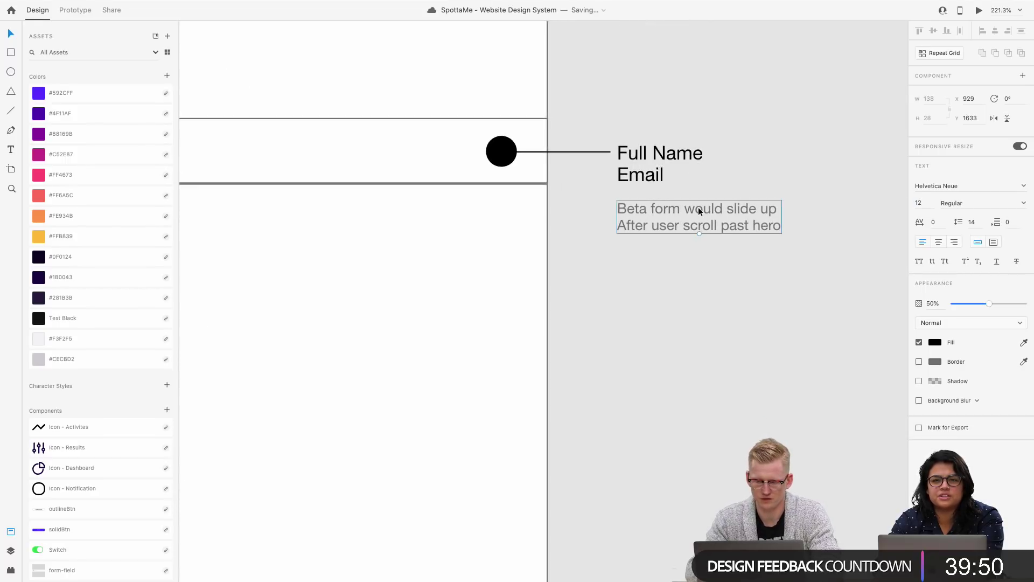
{"action": "left_click_drag", "start_coordinate": [697, 206], "coordinate": [697, 196]}
{"action": "scroll", "coordinate": [697, 196], "scroll_direction": "down", "scroll_amount": 2}
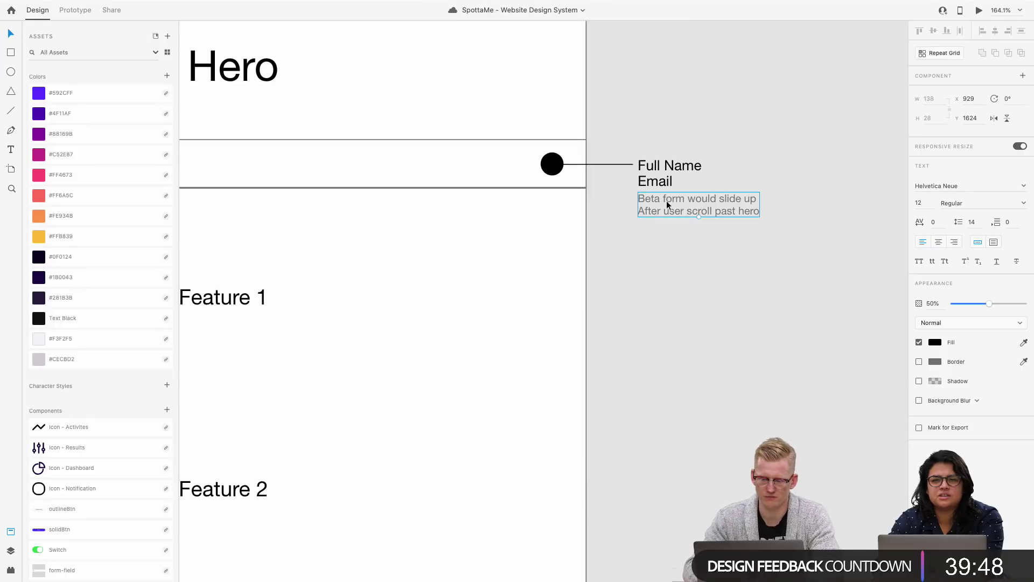
Step: Add an asterisk at the start of the Beta Form callout's "Beta form would slide up" note
{"action": "double_click", "coordinate": [667, 199]}
{"action": "key", "text": "Left"}
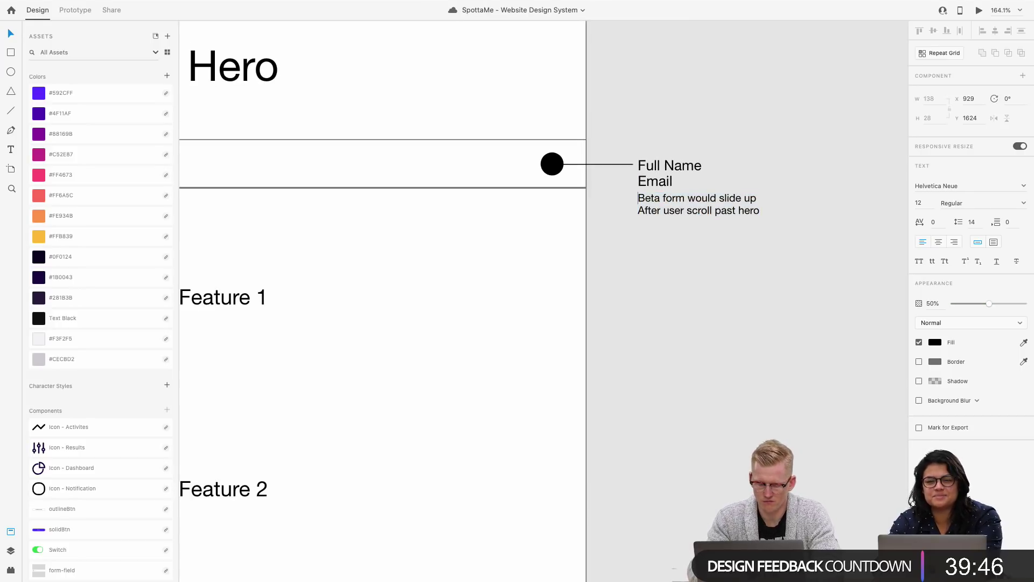
{"action": "type", "text": "*"}
{"action": "key", "text": "Escape"}
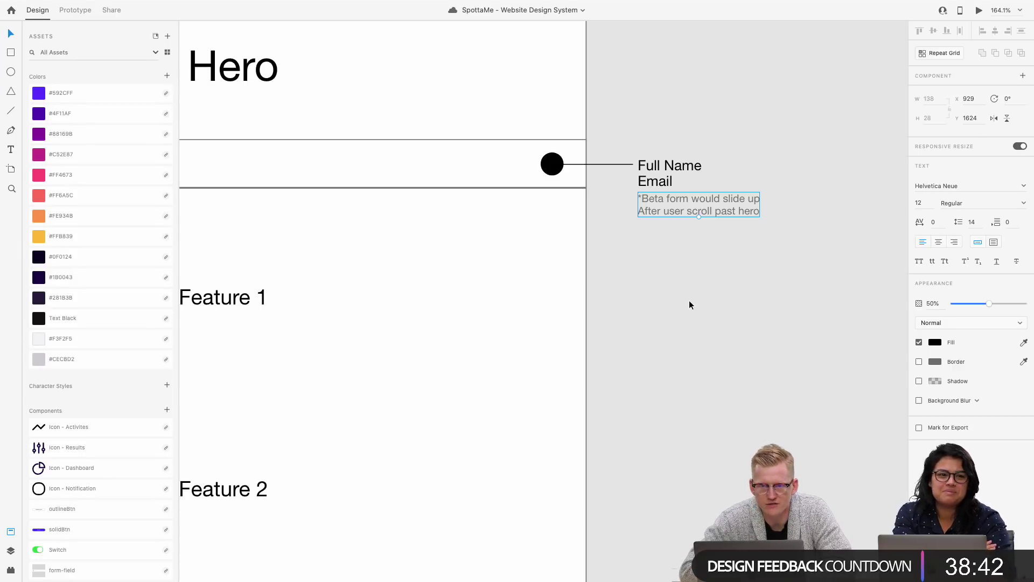
Step: Centre the "Beta Form" label horizontally within its strip
{"action": "scroll", "coordinate": [690, 300], "scroll_direction": "left", "scroll_amount": 5}
{"action": "scroll", "coordinate": [690, 299], "scroll_direction": "down", "scroll_amount": 5}
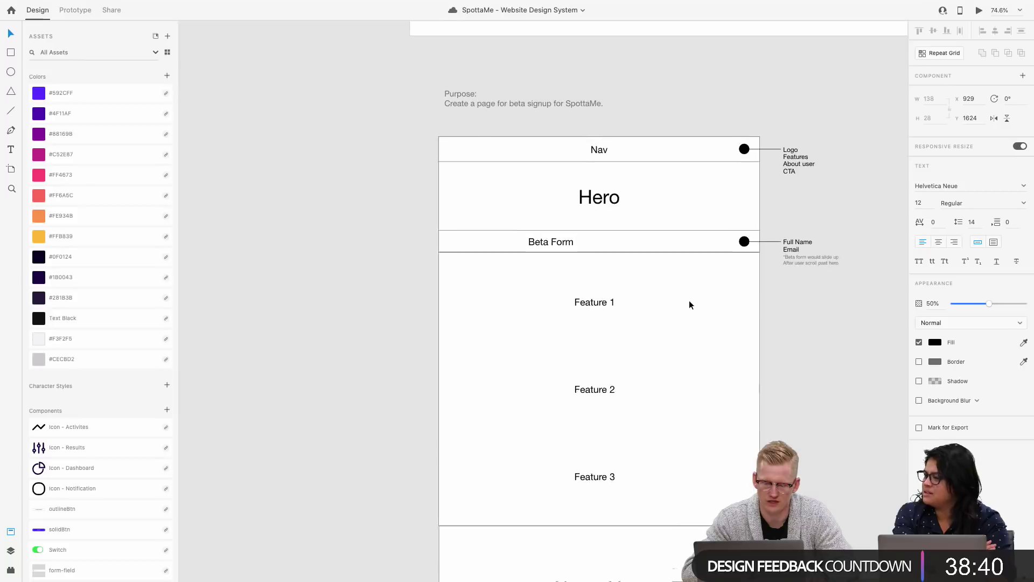
{"action": "left_click_drag", "start_coordinate": [519, 232], "coordinate": [562, 231]}
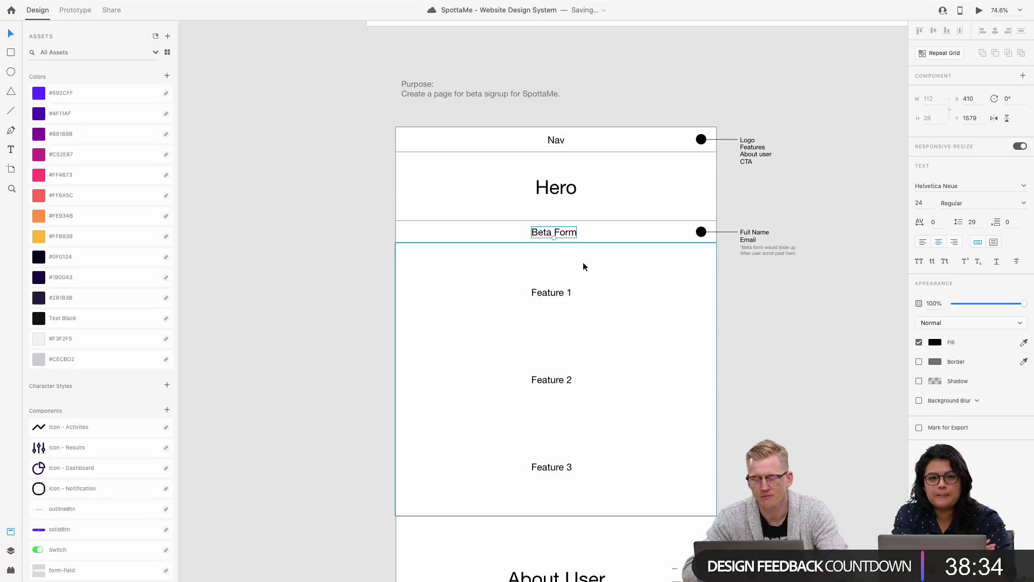
{"action": "scroll", "coordinate": [582, 263], "scroll_direction": "down", "scroll_amount": 2}
{"action": "scroll", "coordinate": [583, 262], "scroll_direction": "right", "scroll_amount": 2}
{"action": "left_click", "coordinate": [560, 206], "text": "shift"}
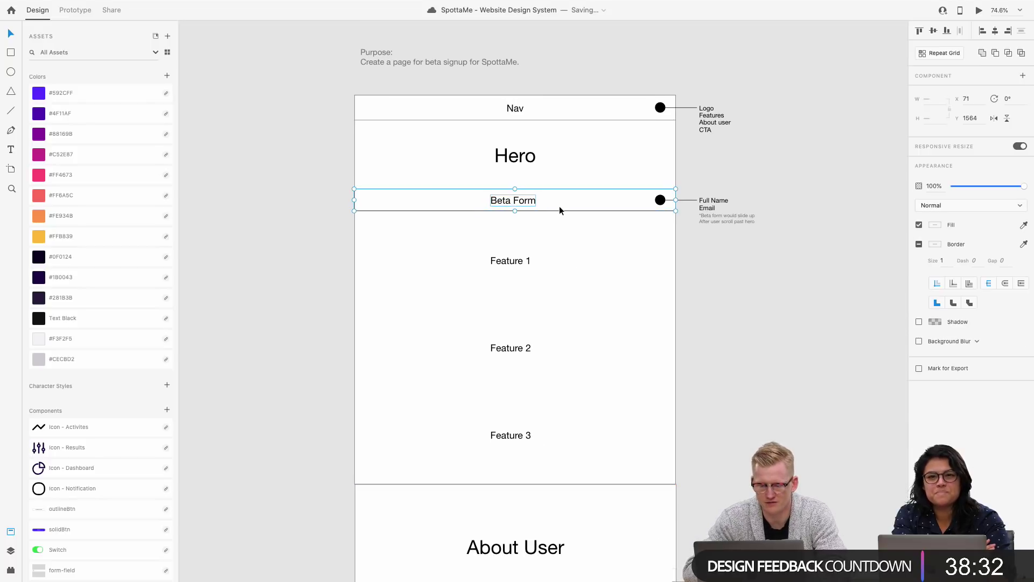
{"action": "left_click", "coordinate": [994, 31]}
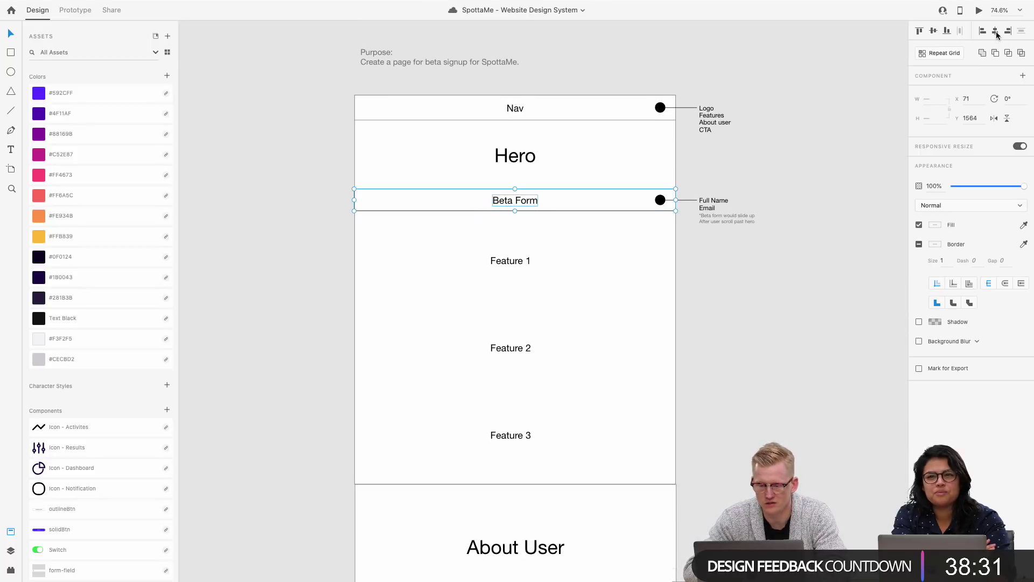
{"action": "left_click", "coordinate": [842, 128]}
{"action": "scroll", "coordinate": [842, 128], "scroll_direction": "down", "scroll_amount": 1}
{"action": "scroll", "coordinate": [842, 127], "scroll_direction": "right", "scroll_amount": 2}
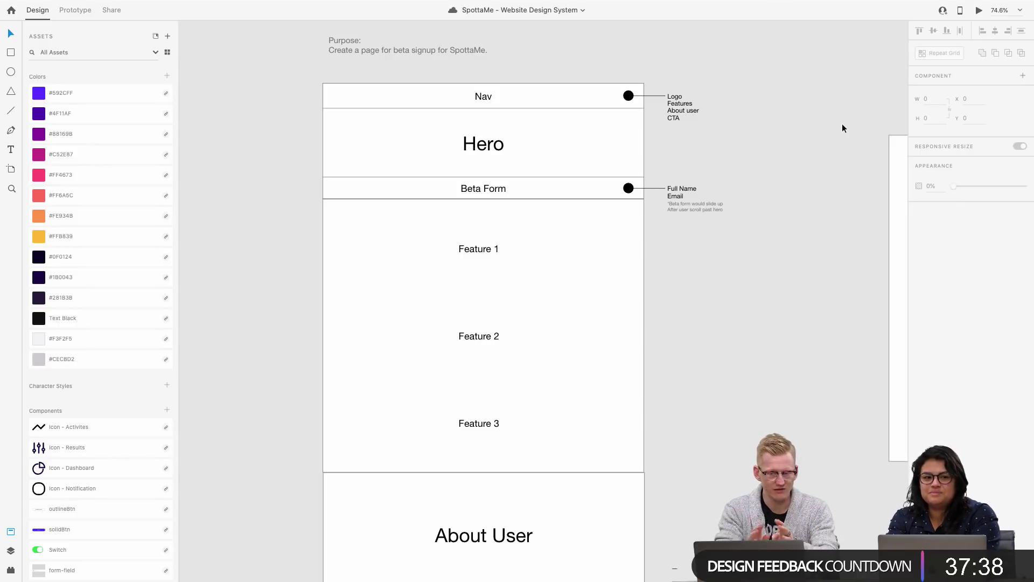
Step: Move the Beta Form strip with its label and whole callout down to Y 1619, flush beneath the hero section
{"action": "left_click", "coordinate": [488, 197]}
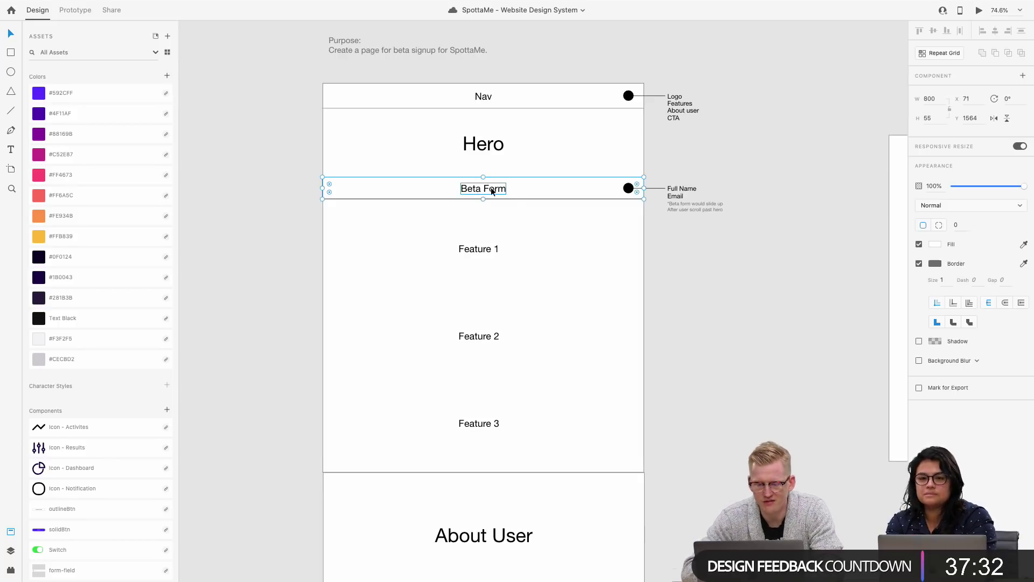
{"action": "double_click", "coordinate": [491, 190]}
{"action": "left_click", "coordinate": [629, 188], "text": "shift"}
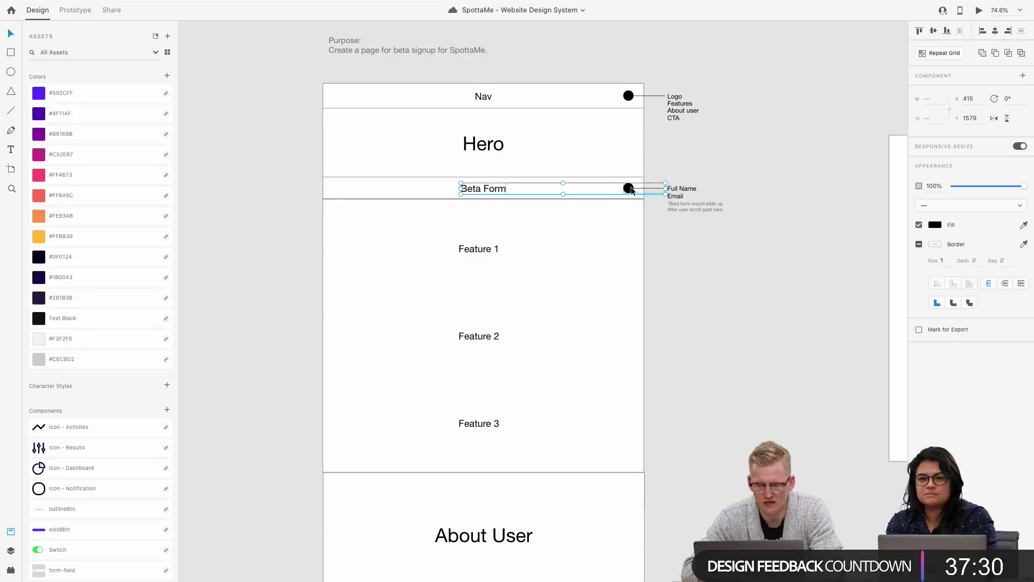
{"action": "left_click", "coordinate": [593, 190]}
{"action": "left_click", "coordinate": [679, 197], "text": "shift"}
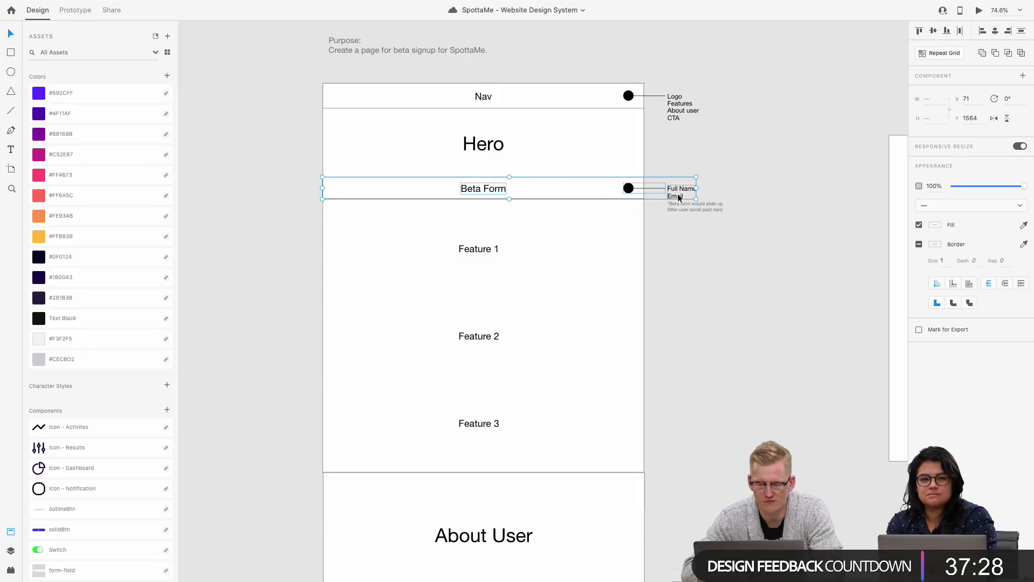
{"action": "key", "text": "shift+Down"}
{"action": "key", "text": "shift+Down"}
{"action": "key", "text": "shift+Down"}
{"action": "key", "text": "shift+Down"}
{"action": "key", "text": "shift+Down"}
{"action": "key", "text": "shift+Down"}
{"action": "key", "text": "shift+Down"}
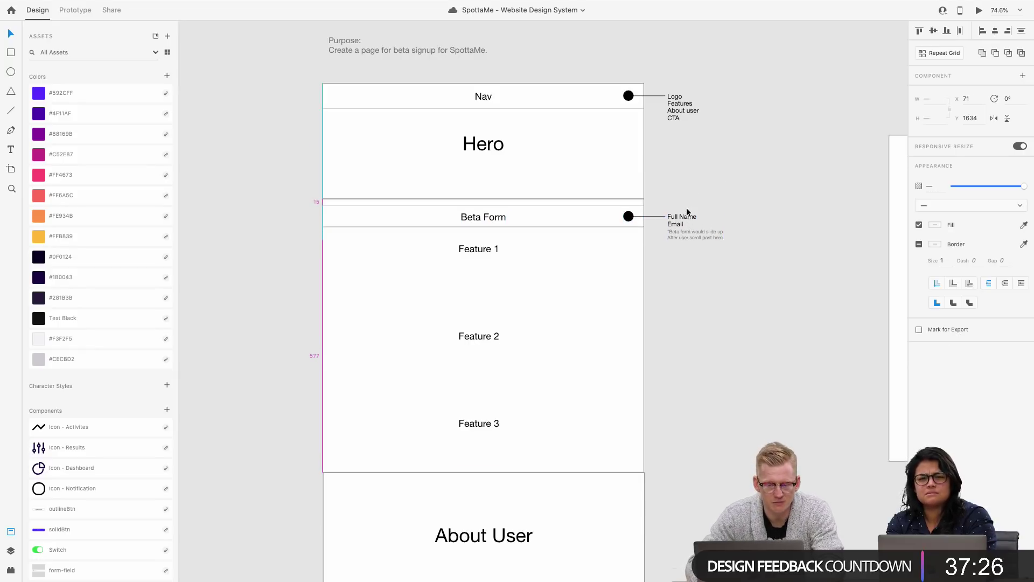
{"action": "key", "text": "shift+Up"}
{"action": "key", "text": "shift+Up"}
{"action": "key", "text": "Down"}
{"action": "key", "text": "Down"}
{"action": "key", "text": "Down"}
{"action": "key", "text": "Down"}
{"action": "key", "text": "Down"}
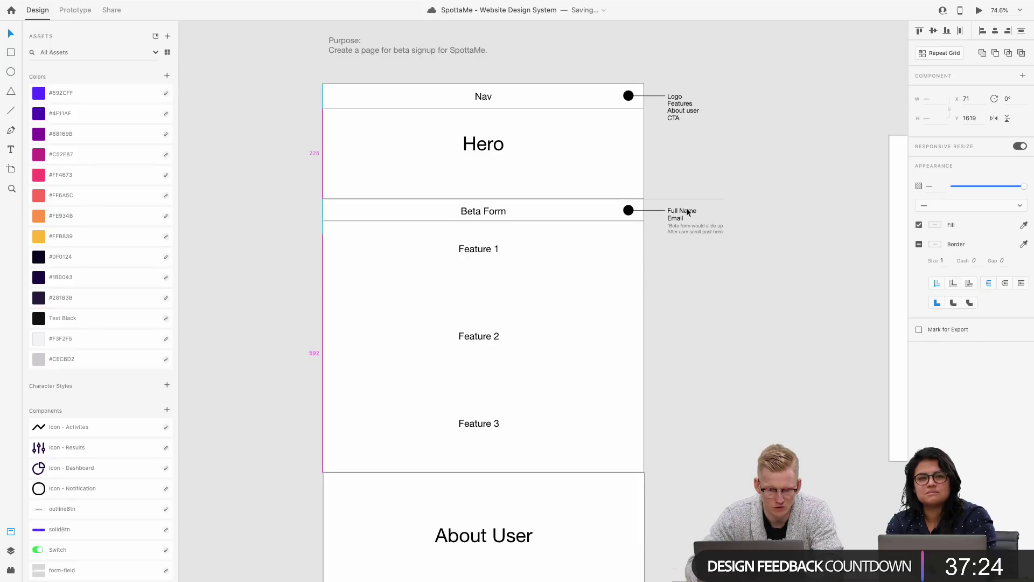
{"action": "left_click", "coordinate": [820, 176]}
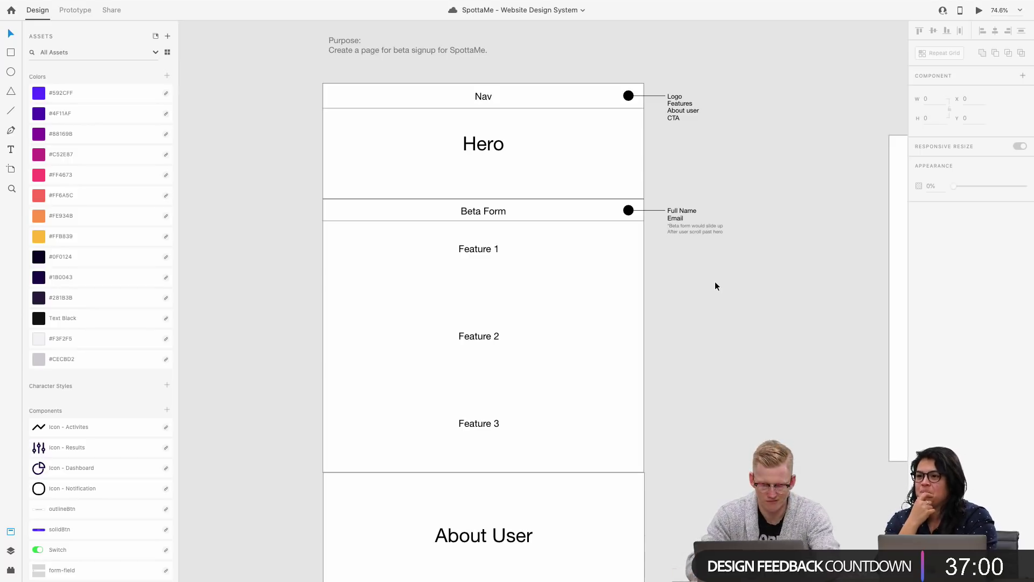
Step: Move the "Hero" label down to the vertical middle of the space between the Nav and Beta Form strips
{"action": "scroll", "coordinate": [679, 286], "scroll_direction": "up", "scroll_amount": 5}
{"action": "scroll", "coordinate": [680, 286], "scroll_direction": "left", "scroll_amount": 5}
{"action": "scroll", "coordinate": [680, 286], "scroll_direction": "up", "scroll_amount": 2}
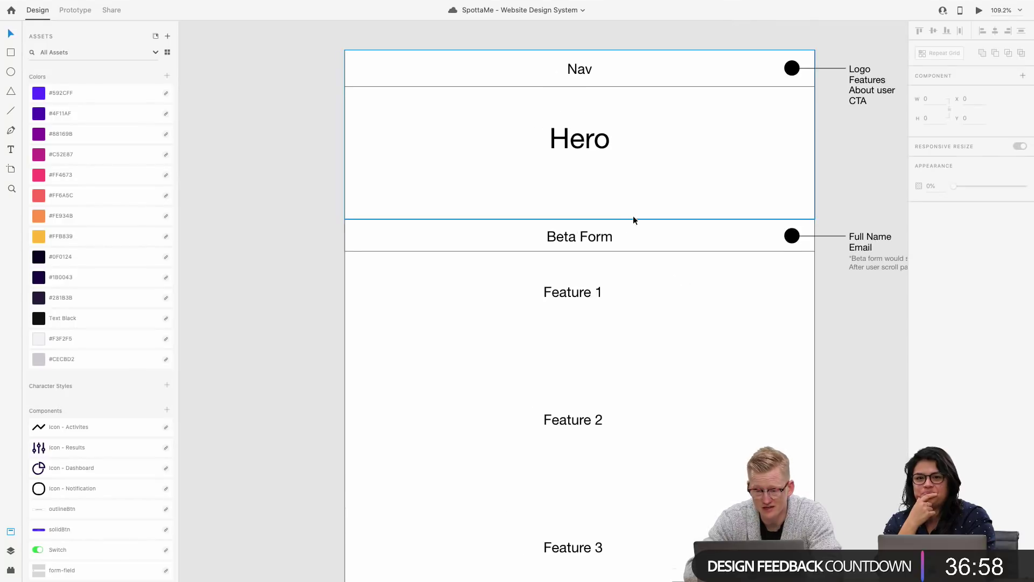
{"action": "scroll", "coordinate": [570, 255], "scroll_direction": "up", "scroll_amount": 5}
{"action": "scroll", "coordinate": [570, 256], "scroll_direction": "down", "scroll_amount": 3}
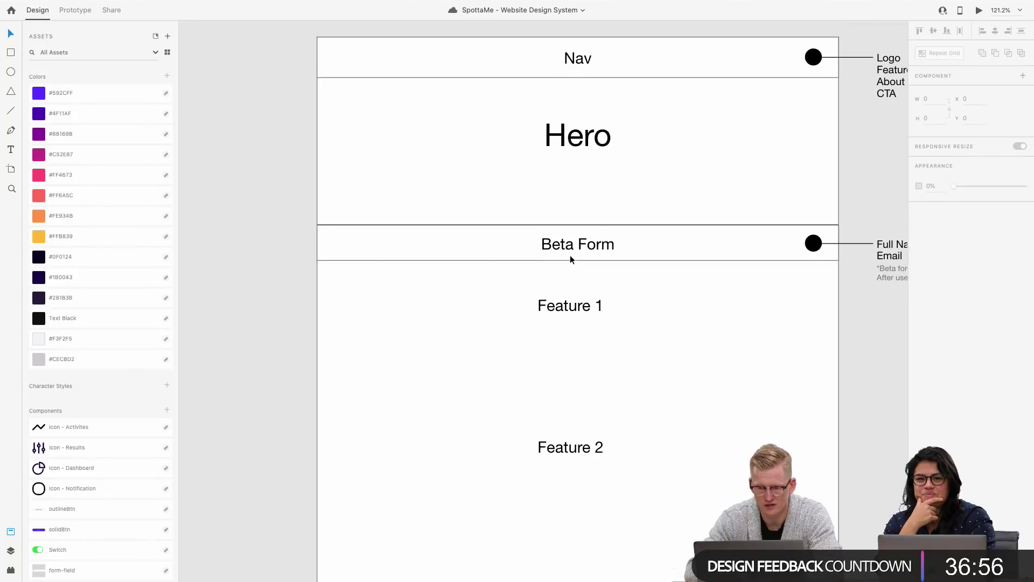
{"action": "scroll", "coordinate": [570, 255], "scroll_direction": "up", "scroll_amount": 1}
{"action": "scroll", "coordinate": [571, 257], "scroll_direction": "up", "scroll_amount": 1}
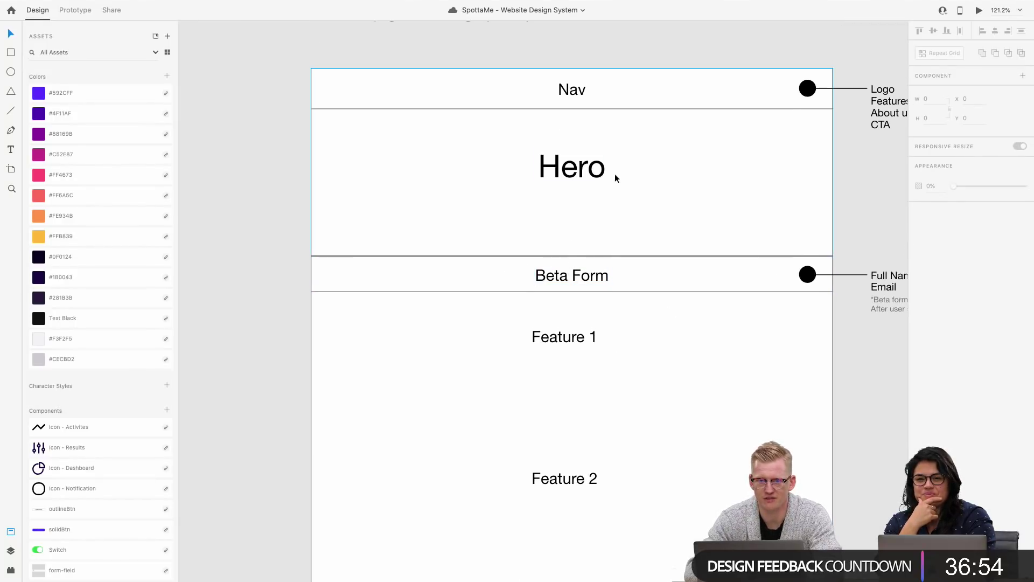
{"action": "left_click_drag", "start_coordinate": [577, 183], "coordinate": [577, 193]}
{"action": "left_click", "coordinate": [651, 194]}
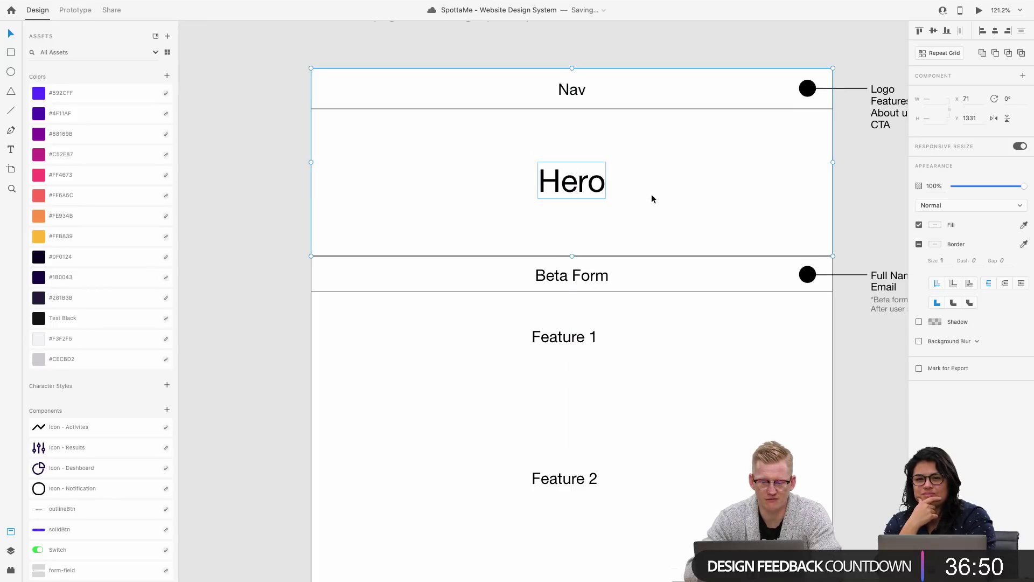
{"action": "left_click", "coordinate": [807, 53]}
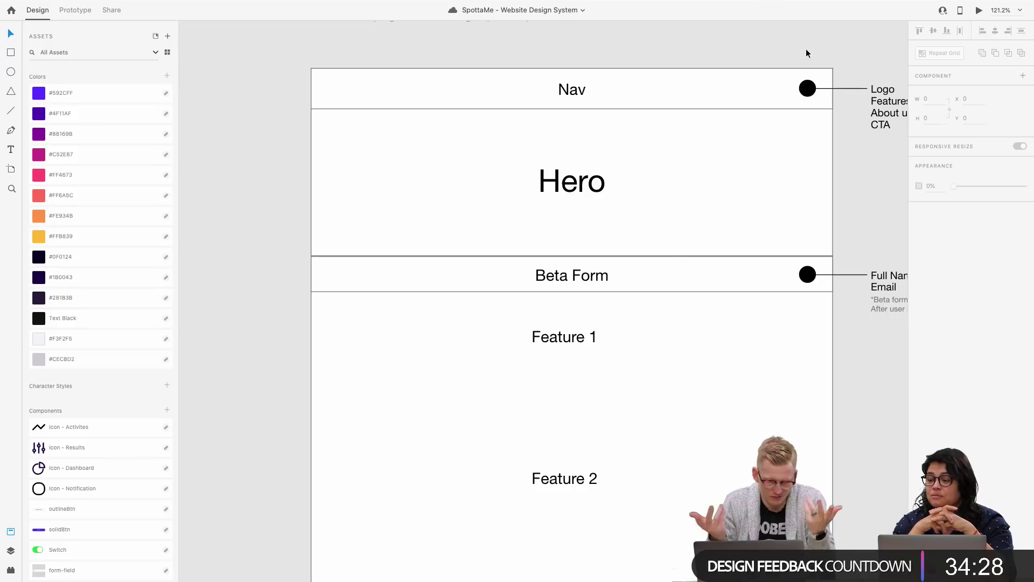
Step: Duplicate the Beta Form callout with its dot, line and texts, placing the copy straight below at about Y 1821, between Feature 1 and Feature 2
{"action": "scroll", "coordinate": [610, 211], "scroll_direction": "right", "scroll_amount": 1}
{"action": "scroll", "coordinate": [610, 211], "scroll_direction": "down", "scroll_amount": 1}
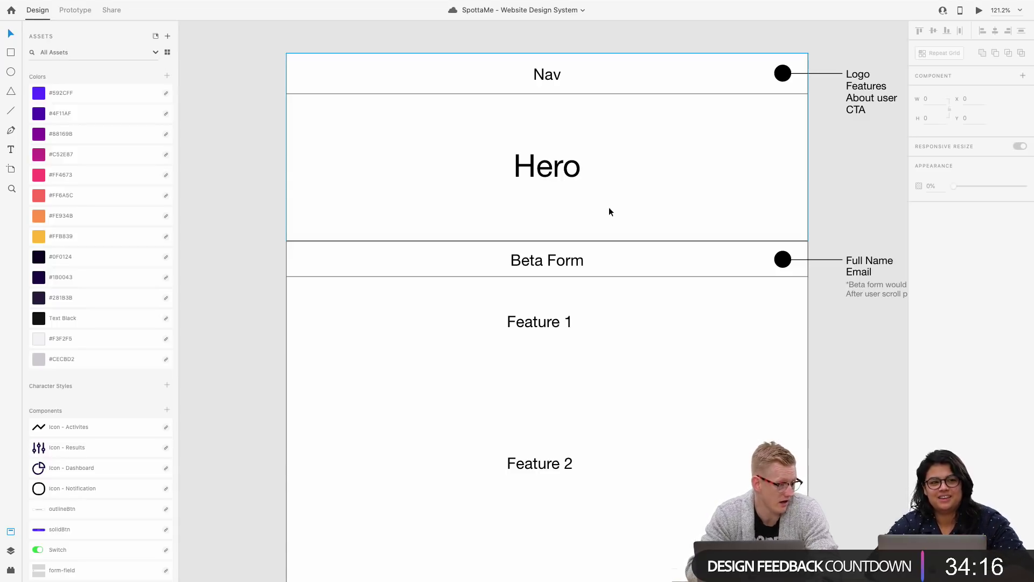
{"action": "scroll", "coordinate": [609, 212], "scroll_direction": "right", "scroll_amount": 2}
{"action": "scroll", "coordinate": [608, 211], "scroll_direction": "down", "scroll_amount": 2}
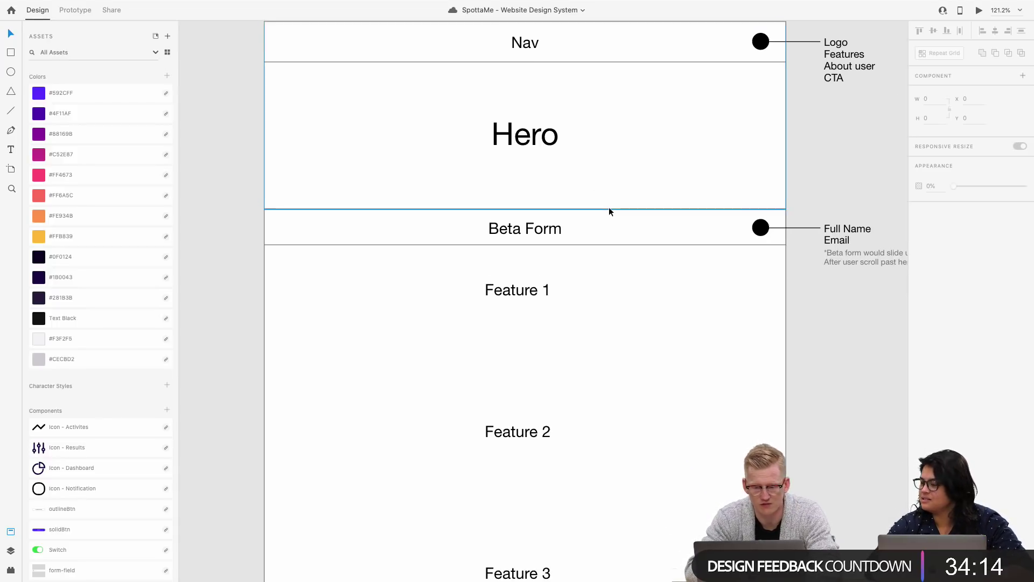
{"action": "scroll", "coordinate": [527, 249], "scroll_direction": "up", "scroll_amount": 2}
{"action": "scroll", "coordinate": [527, 249], "scroll_direction": "down", "scroll_amount": 2}
{"action": "scroll", "coordinate": [527, 250], "scroll_direction": "right", "scroll_amount": 3}
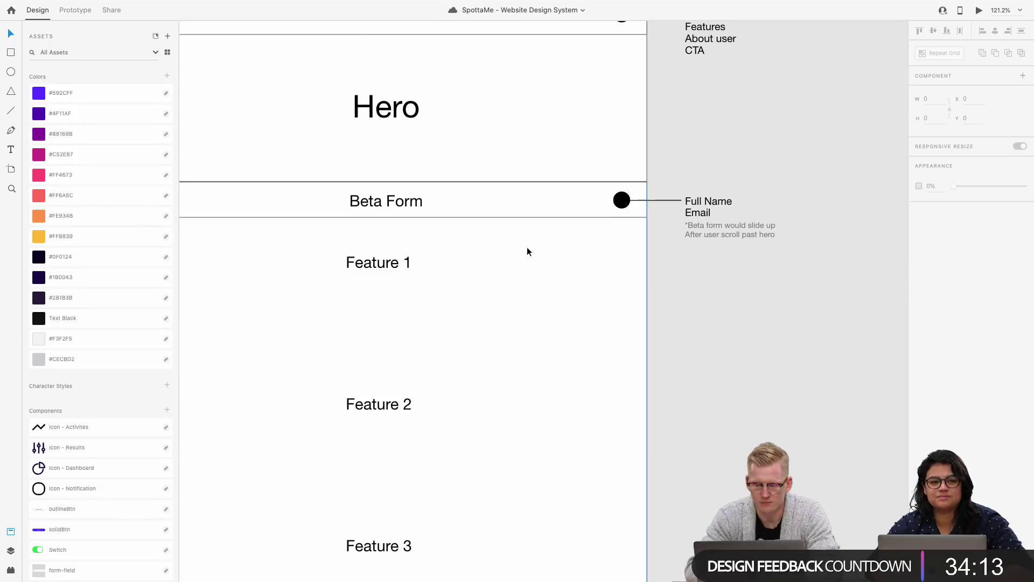
{"action": "left_click", "coordinate": [632, 200]}
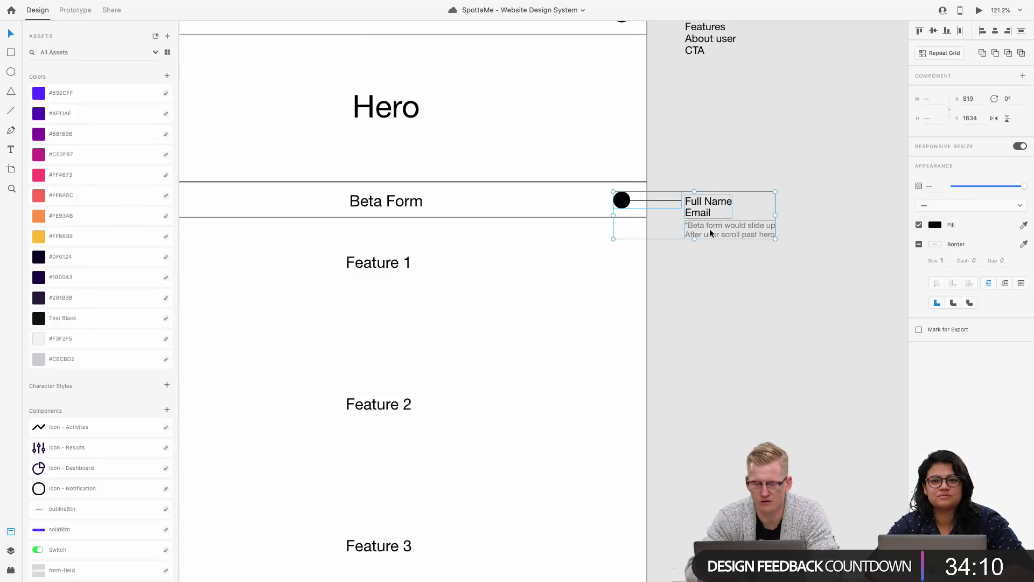
{"action": "left_click_drag", "start_coordinate": [709, 229], "coordinate": [709, 351]}
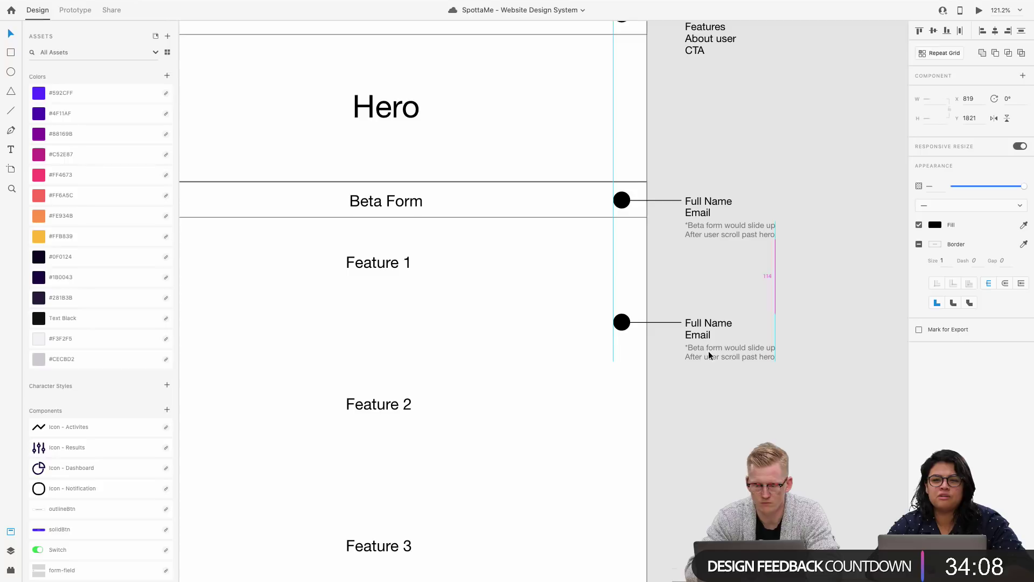
Step: Replace the copied callout's "Full Name / Email" text with "Feature"
{"action": "scroll", "coordinate": [709, 351], "scroll_direction": "down", "scroll_amount": 2}
{"action": "left_click", "coordinate": [709, 351]}
{"action": "double_click", "coordinate": [704, 276]}
{"action": "type", "text": "Fearture"}
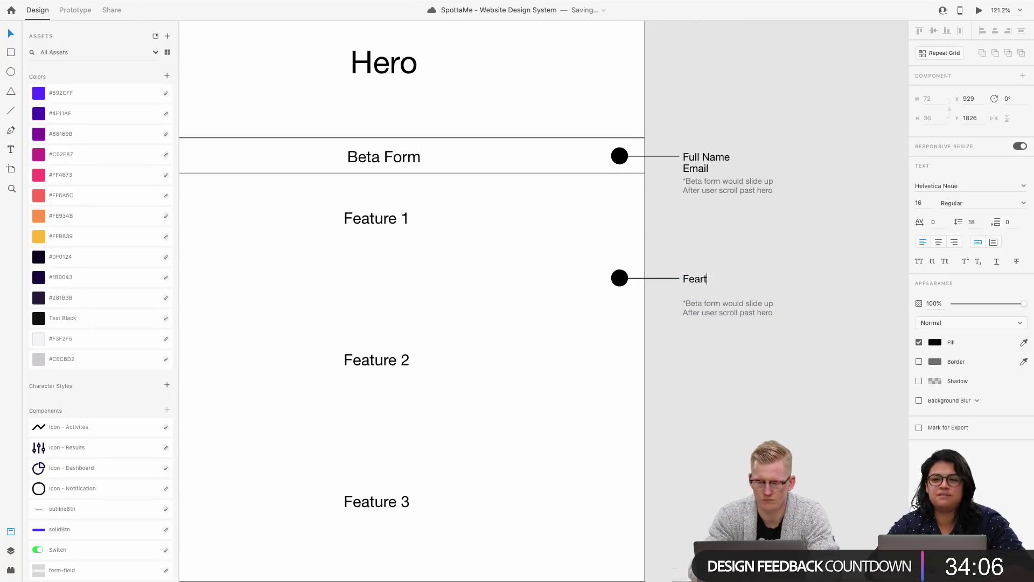
{"action": "key", "text": "BackSpace"}
{"action": "key", "text": "BackSpace"}
{"action": "key", "text": "BackSpace"}
{"action": "key", "text": "BackSpace"}
{"action": "key", "text": "BackSpace"}
{"action": "type", "text": "ture"}
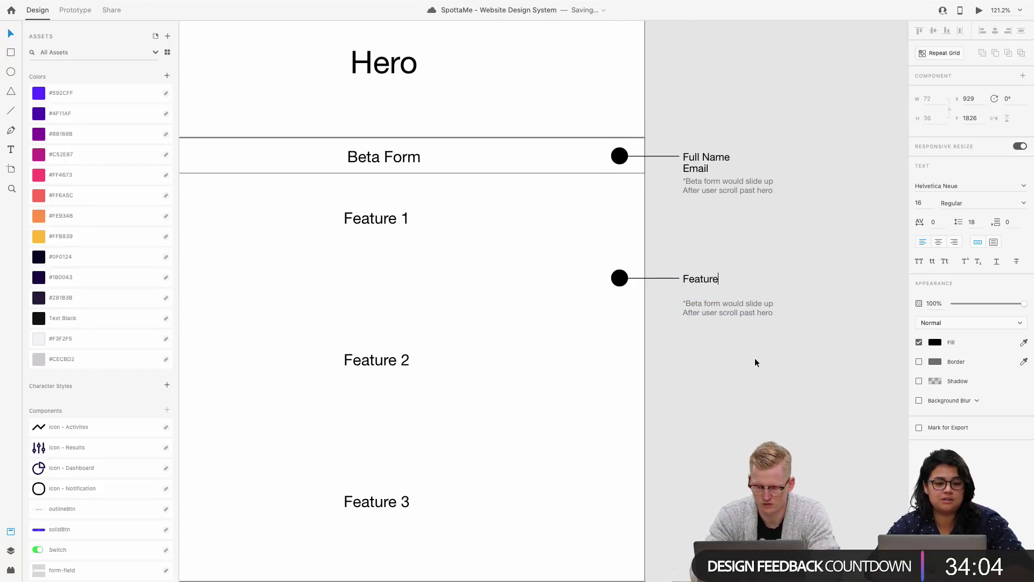
{"action": "key", "text": "Escape"}
Step: Move the copied note up to Y 1848 beneath the "Feature" label, and extend that label to "Feature 1"
{"action": "left_click", "coordinate": [711, 307]}
{"action": "left_click_drag", "start_coordinate": [711, 304], "coordinate": [711, 293]}
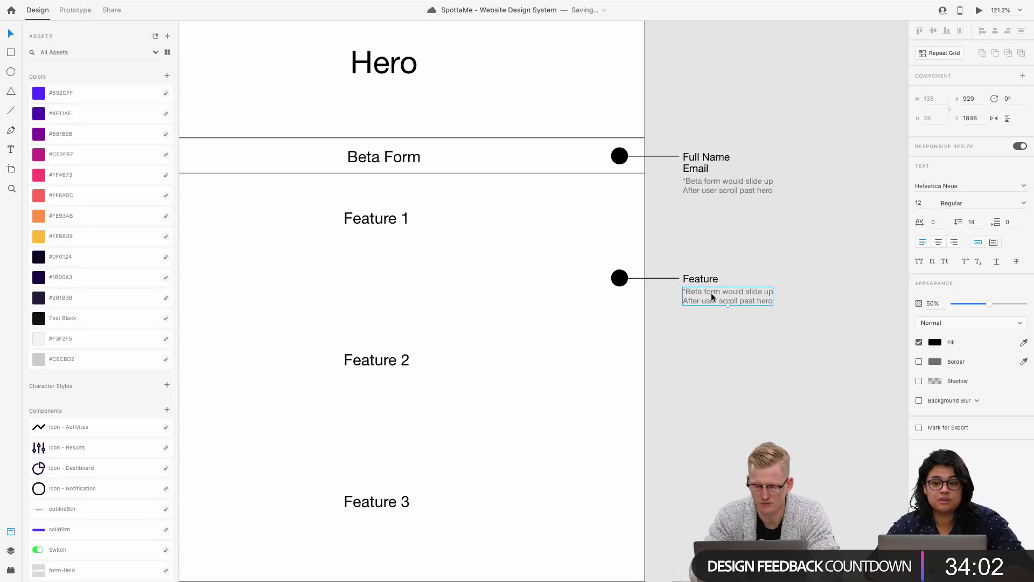
{"action": "left_click", "coordinate": [710, 281]}
{"action": "key", "text": "Return"}
{"action": "type", "text": "1"}
{"action": "key", "text": "Escape"}
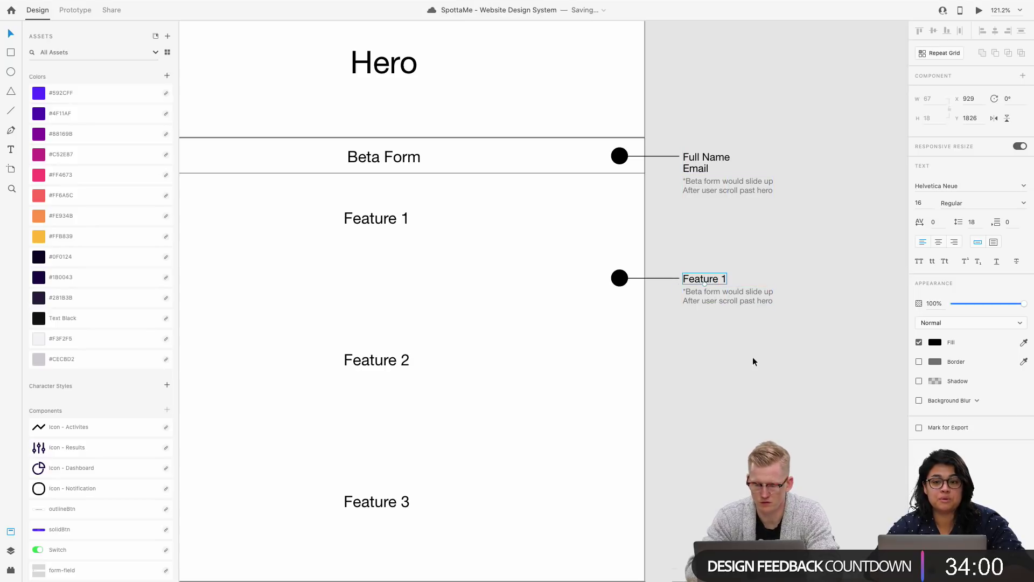
Step: Try replacing the Feature 1 callout's note text with "Invest"
{"action": "left_click", "coordinate": [723, 293]}
{"action": "double_click", "coordinate": [722, 290]}
{"action": "key", "text": "ctrl+c"}
{"action": "type", "text": "Invest"}
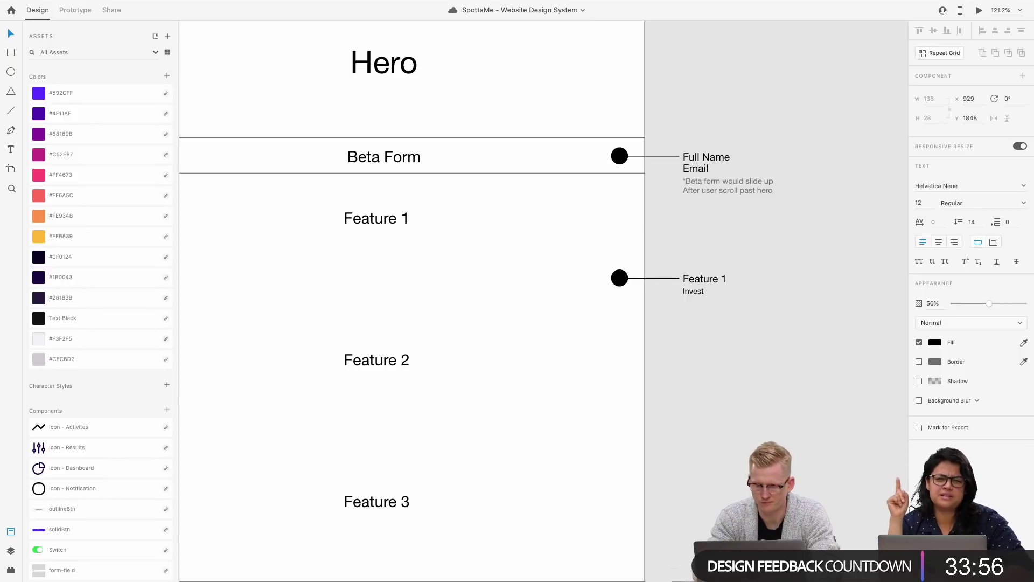
{"action": "key", "text": "Escape"}
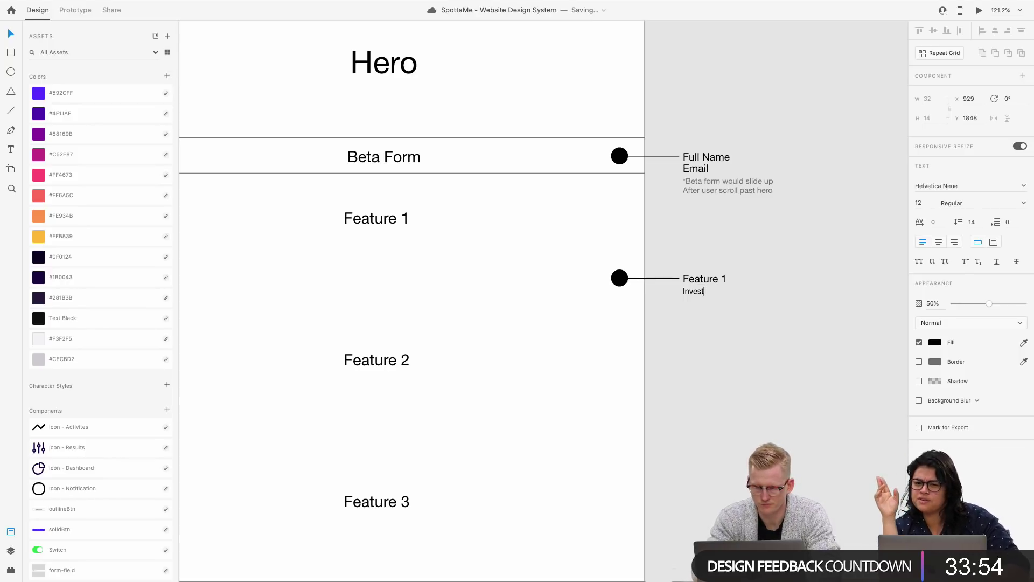
Step: Try "H1" as the note text under the Feature 1 callout label
{"action": "key", "text": "BackSpace"}
{"action": "key", "text": "BackSpace"}
{"action": "key", "text": "BackSpace"}
{"action": "key", "text": "BackSpace"}
{"action": "key", "text": "BackSpace"}
{"action": "key", "text": "BackSpace"}
{"action": "type", "text": "4x"}
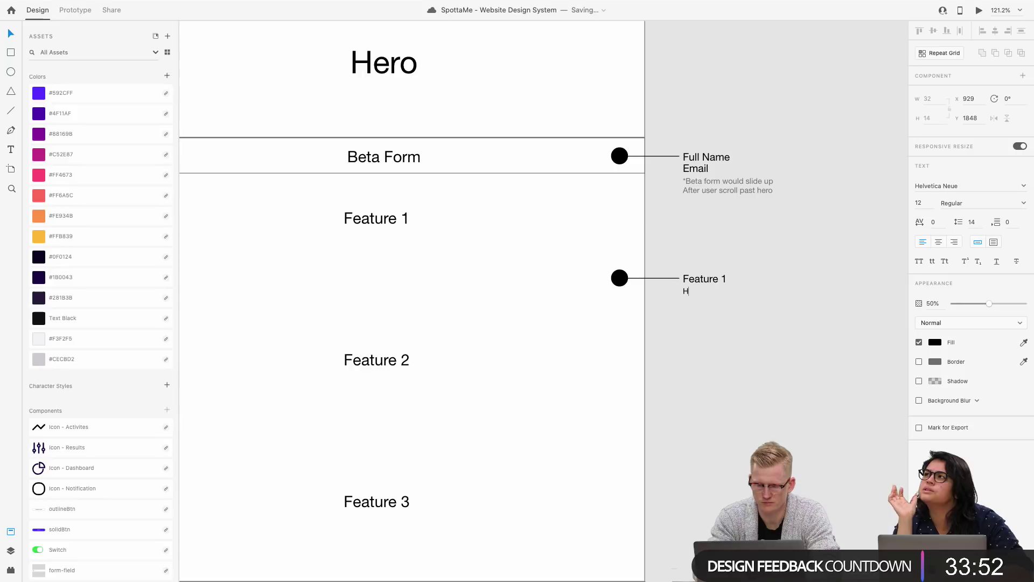
{"action": "key", "text": "Escape"}
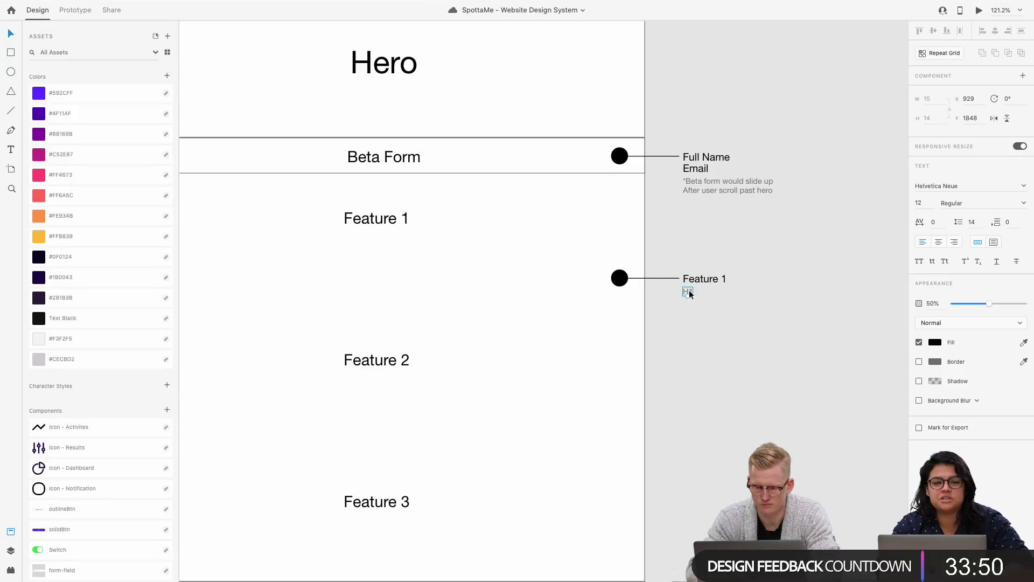
Step: Duplicate the "H1" note directly below itself, and undo the copy and the note's text replacements
{"action": "left_click_drag", "start_coordinate": [689, 290], "coordinate": [689, 302]}
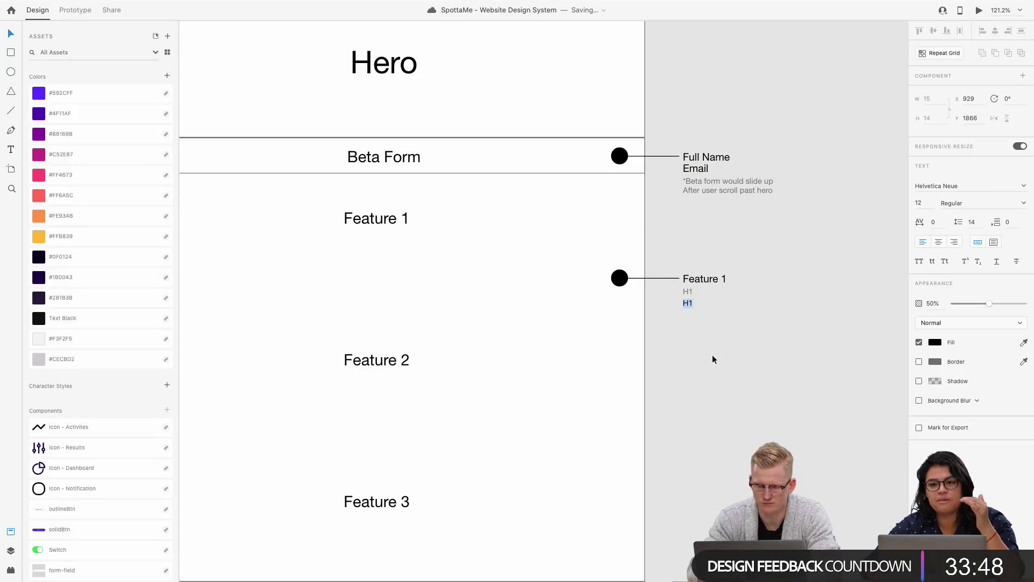
{"action": "key", "text": "ctrl+z"}
{"action": "key", "text": "Return"}
{"action": "key", "text": "ctrl+v"}
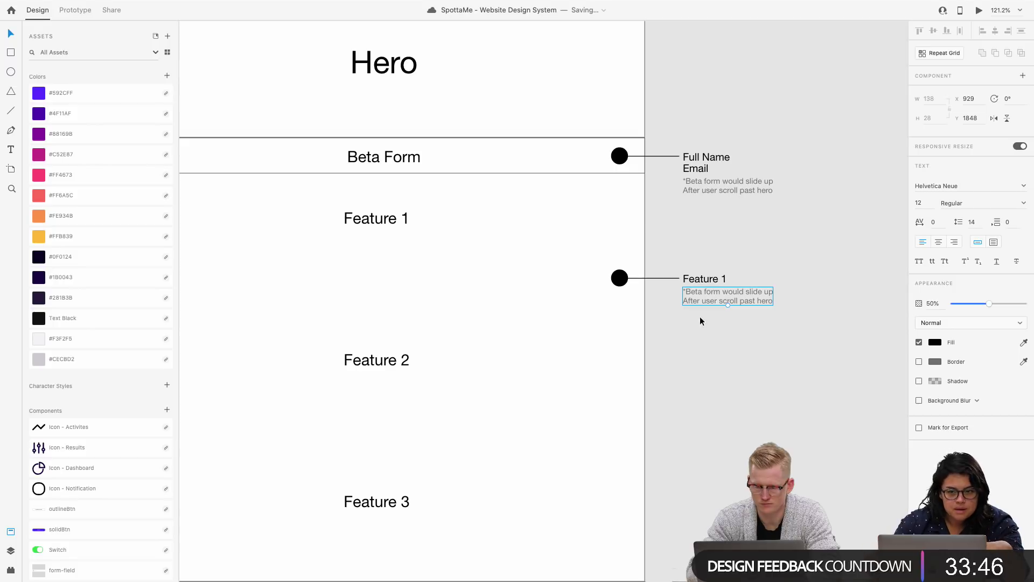
Step: Set the Feature 1 callout's note to 100% opacity, replace its text with the lines "H2" and "Body", and reopen it for editing
{"action": "double_click", "coordinate": [703, 291]}
{"action": "key", "text": "Escape"}
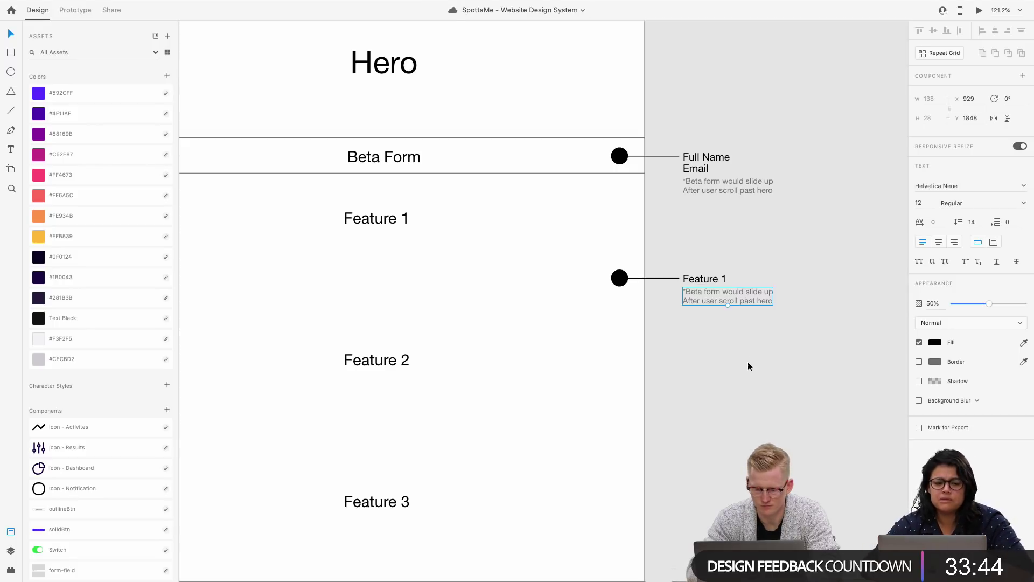
{"action": "key", "text": "0"}
{"action": "double_click", "coordinate": [707, 296]}
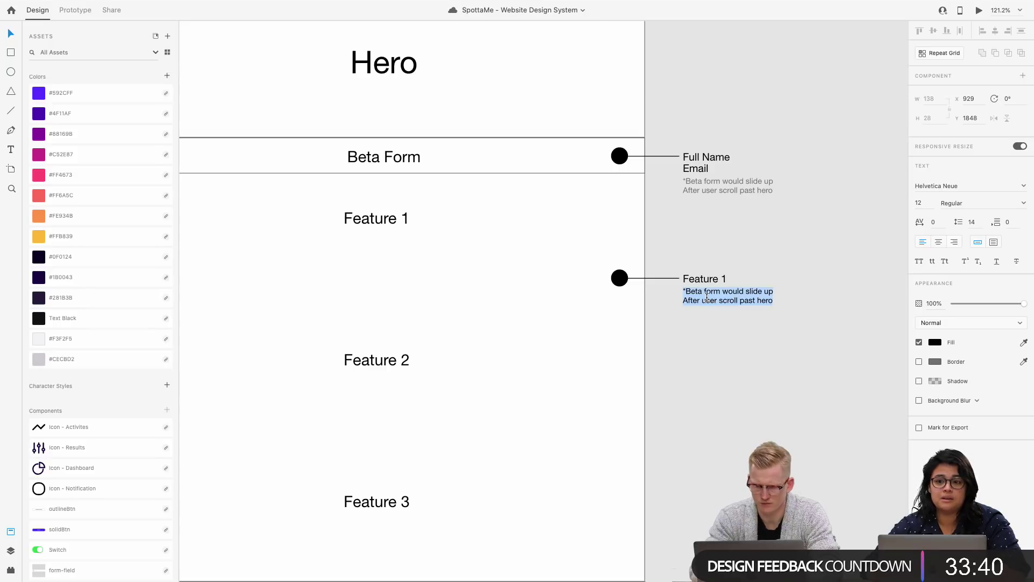
{"action": "type", "text": "h2"}
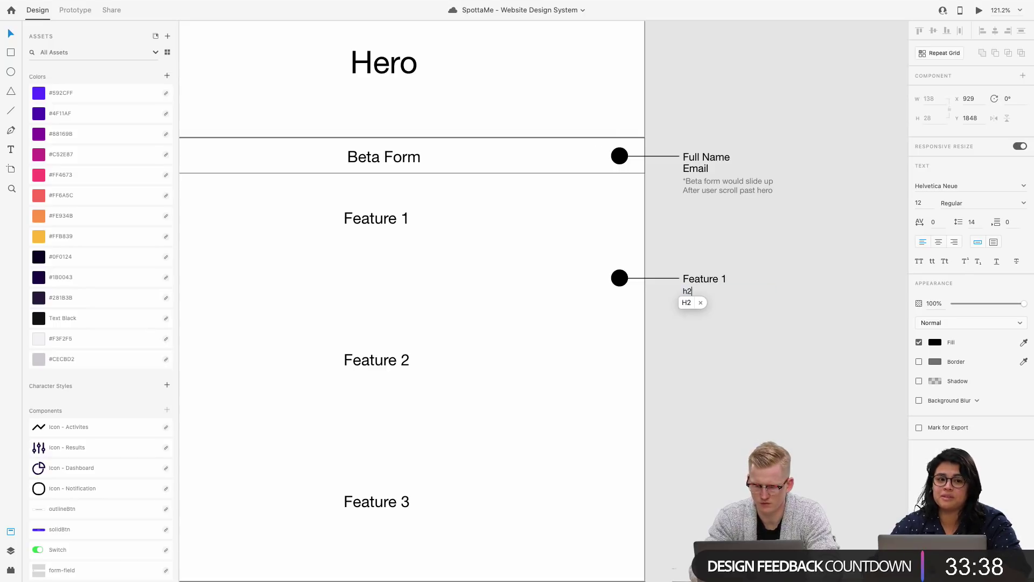
{"action": "key", "text": "Return"}
{"action": "key", "text": "Return"}
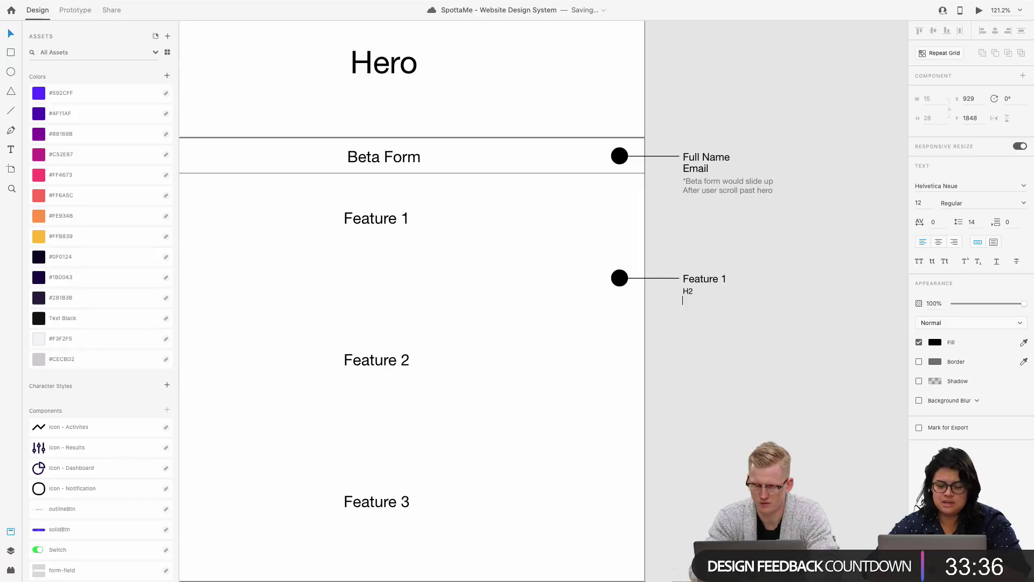
{"action": "type", "text": "Body"}
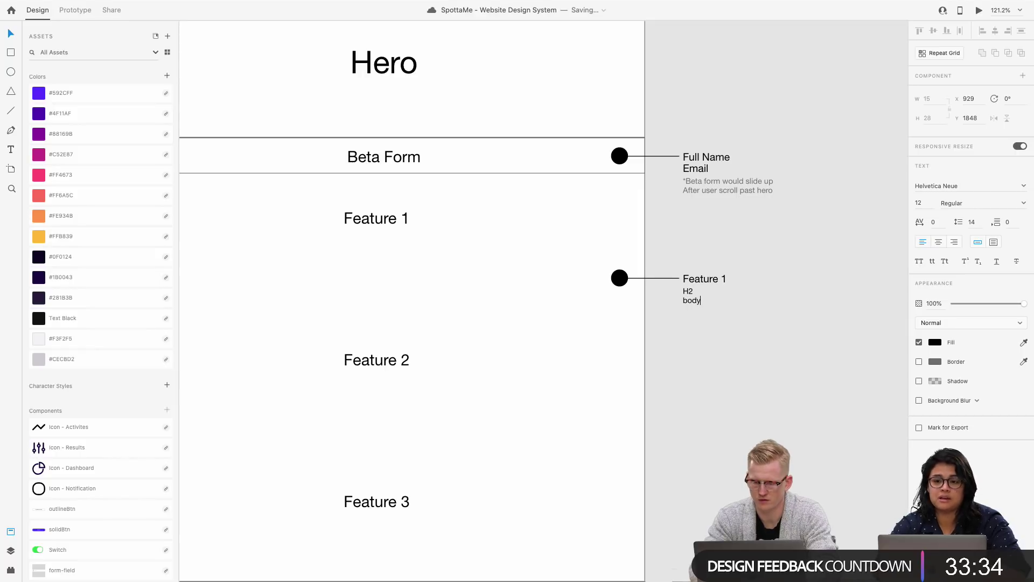
{"action": "key", "text": "Escape"}
{"action": "scroll", "coordinate": [726, 352], "scroll_direction": "down", "scroll_amount": 1}
{"action": "scroll", "coordinate": [725, 352], "scroll_direction": "right", "scroll_amount": 1}
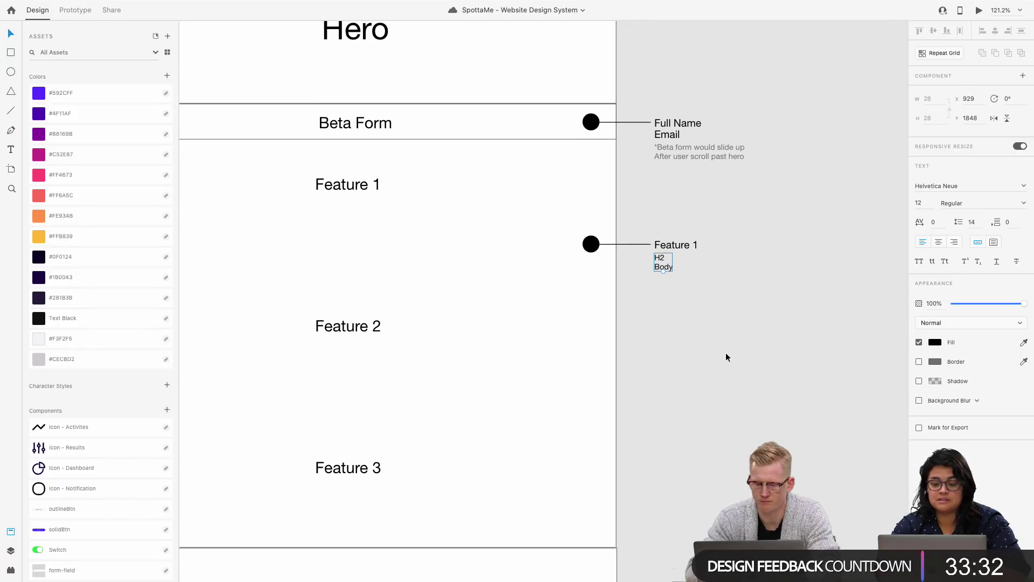
{"action": "double_click", "coordinate": [662, 261]}
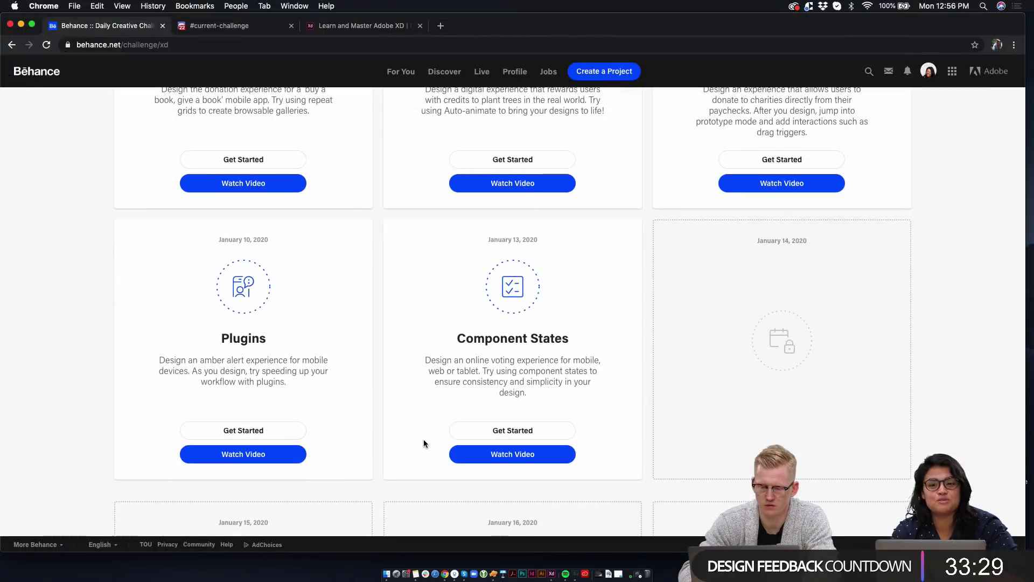
Step: Switch to Behance in Chrome and examine the Daily Creative Challenge page's participation steps and challenge cards, including Component States
{"action": "scroll", "coordinate": [424, 411], "scroll_direction": "up", "scroll_amount": 10}
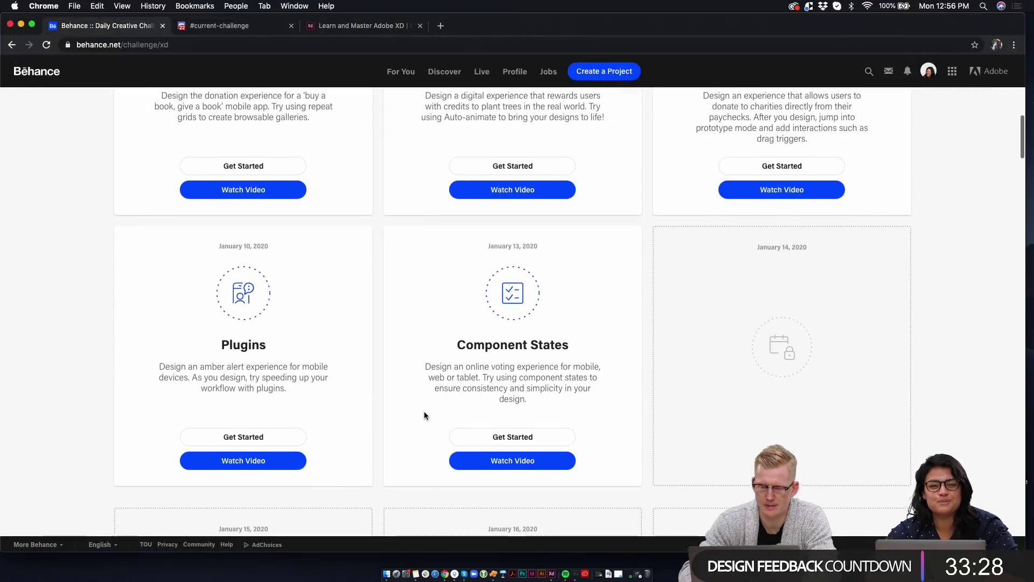
{"action": "scroll", "coordinate": [424, 413], "scroll_direction": "up", "scroll_amount": 3}
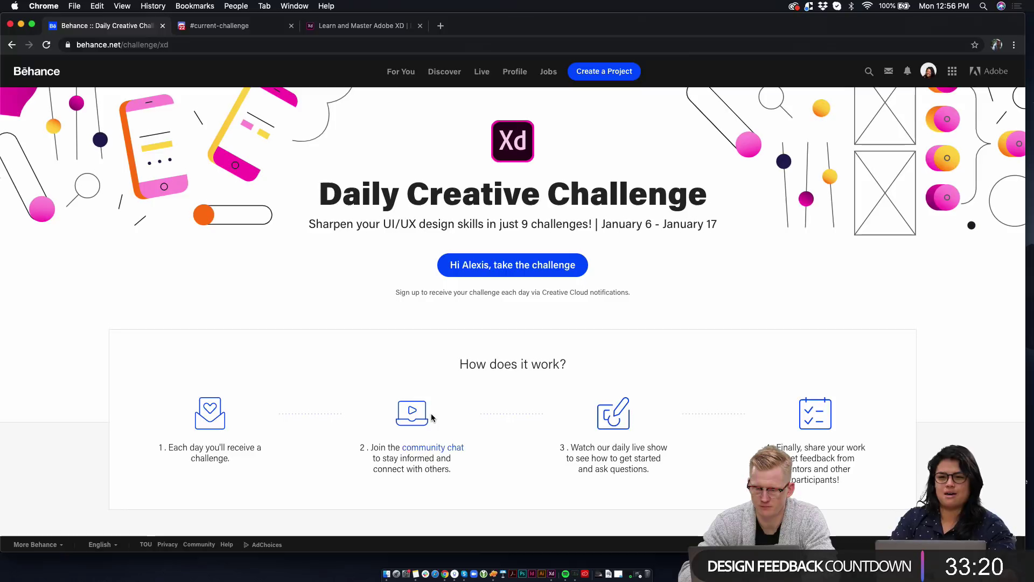
{"action": "scroll", "coordinate": [431, 417], "scroll_direction": "down", "scroll_amount": 2}
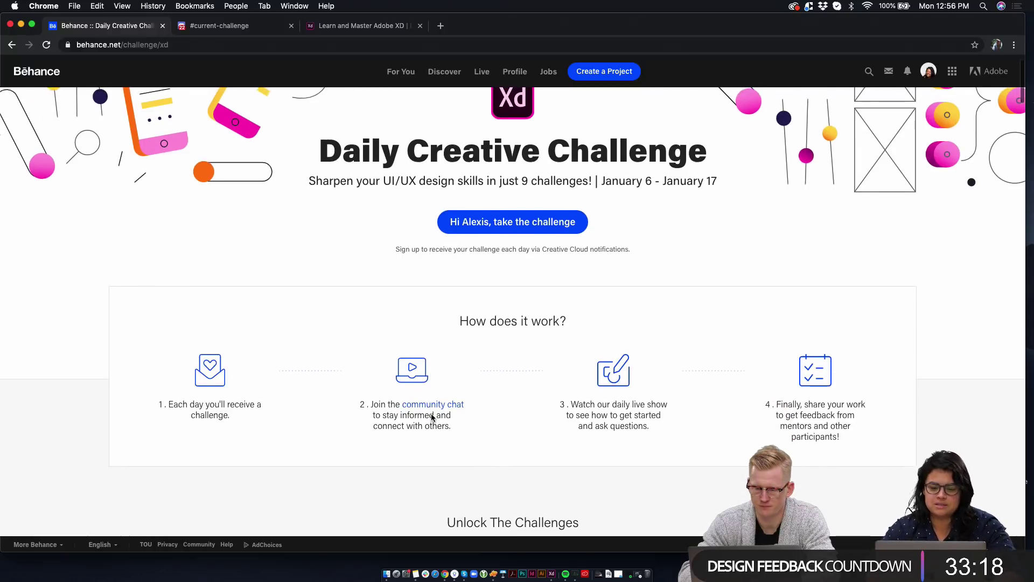
{"action": "scroll", "coordinate": [431, 414], "scroll_direction": "up", "scroll_amount": 1}
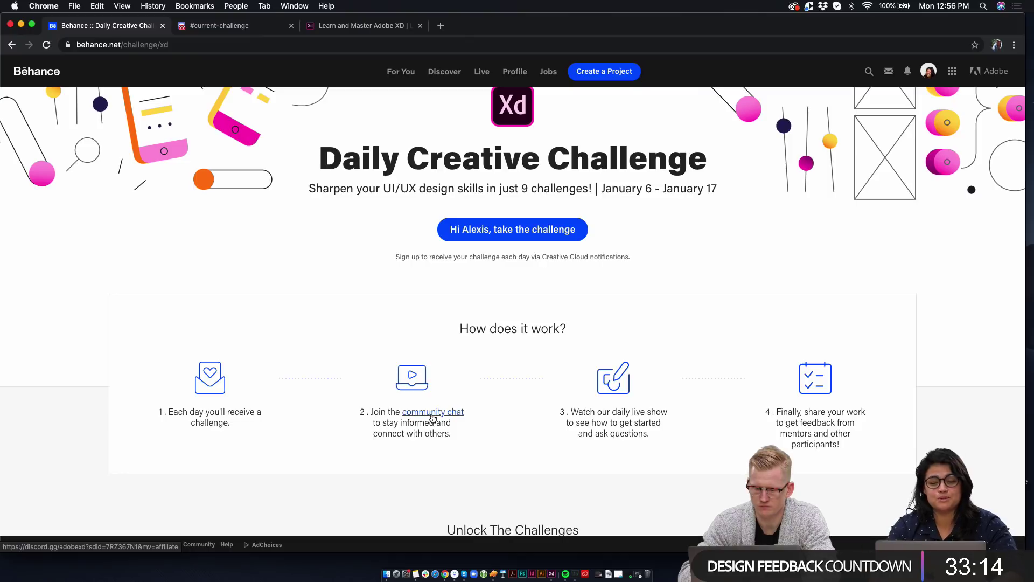
{"action": "scroll", "coordinate": [431, 417], "scroll_direction": "down", "scroll_amount": 7}
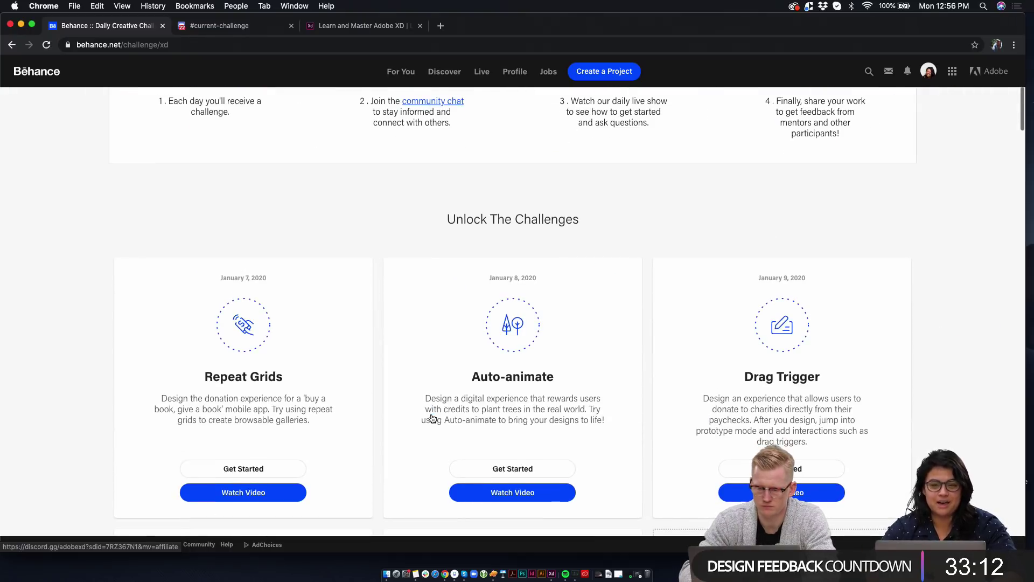
{"action": "scroll", "coordinate": [431, 415], "scroll_direction": "down", "scroll_amount": 4}
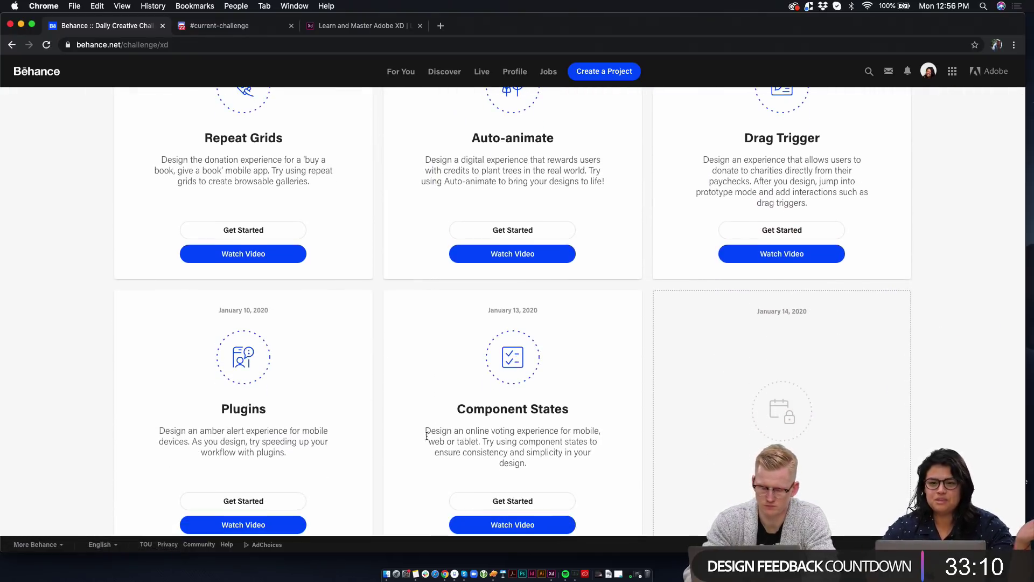
{"action": "scroll", "coordinate": [429, 412], "scroll_direction": "down", "scroll_amount": 1}
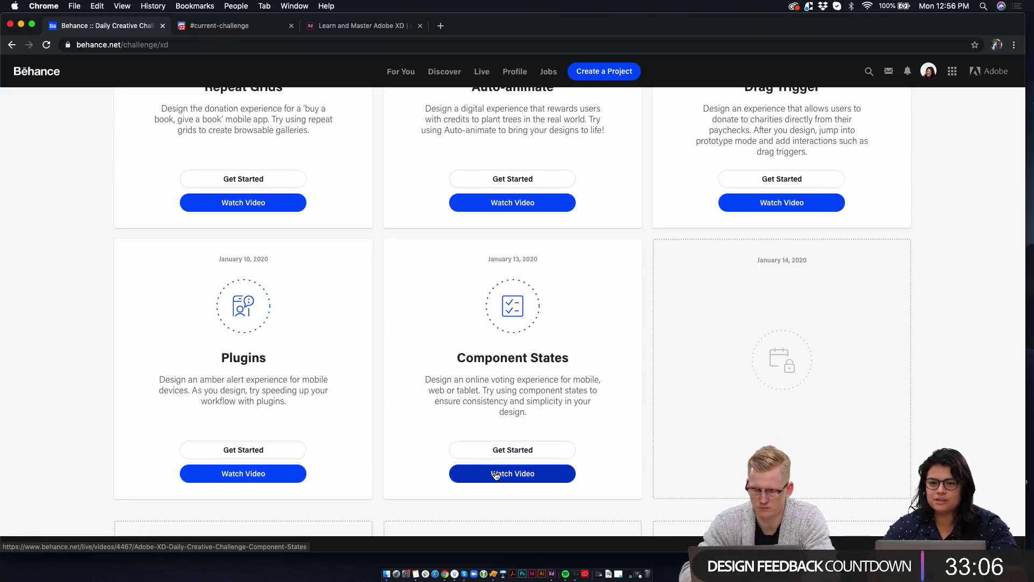
{"action": "scroll", "coordinate": [452, 457], "scroll_direction": "down", "scroll_amount": 2}
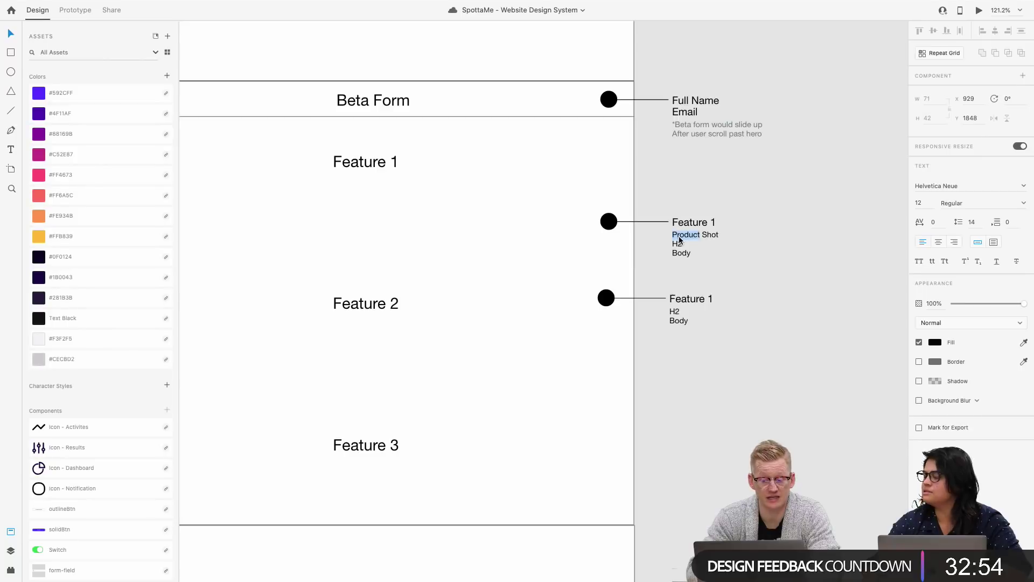
Step: Copy "Product Shot" from the upper Feature 1 note and insert it as the first line of the duplicate callout's note below
{"action": "left_click_drag", "start_coordinate": [673, 235], "coordinate": [718, 234]}
{"action": "key", "text": "super+c"}
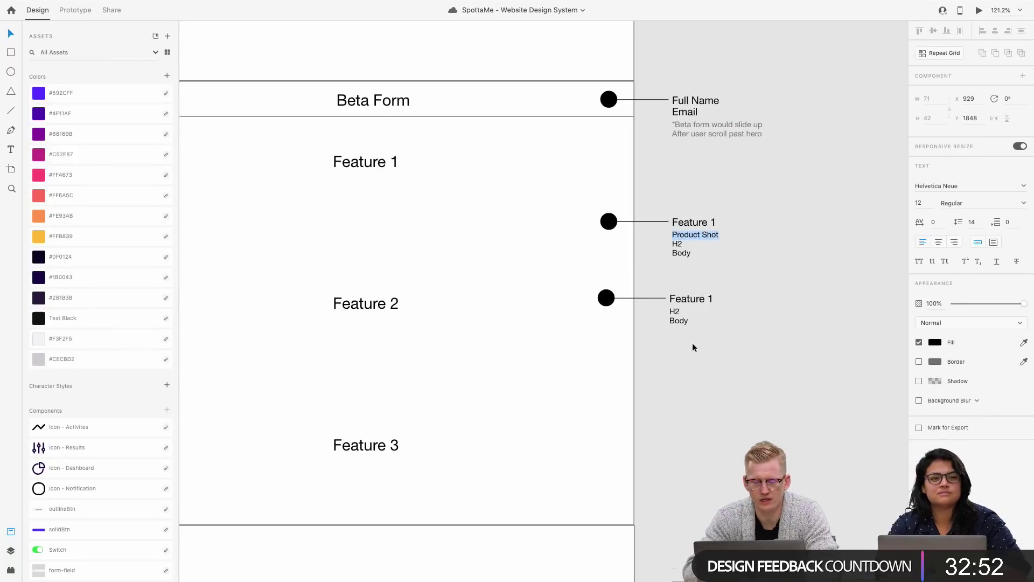
{"action": "double_click", "coordinate": [670, 311]}
{"action": "key", "text": "Return"}
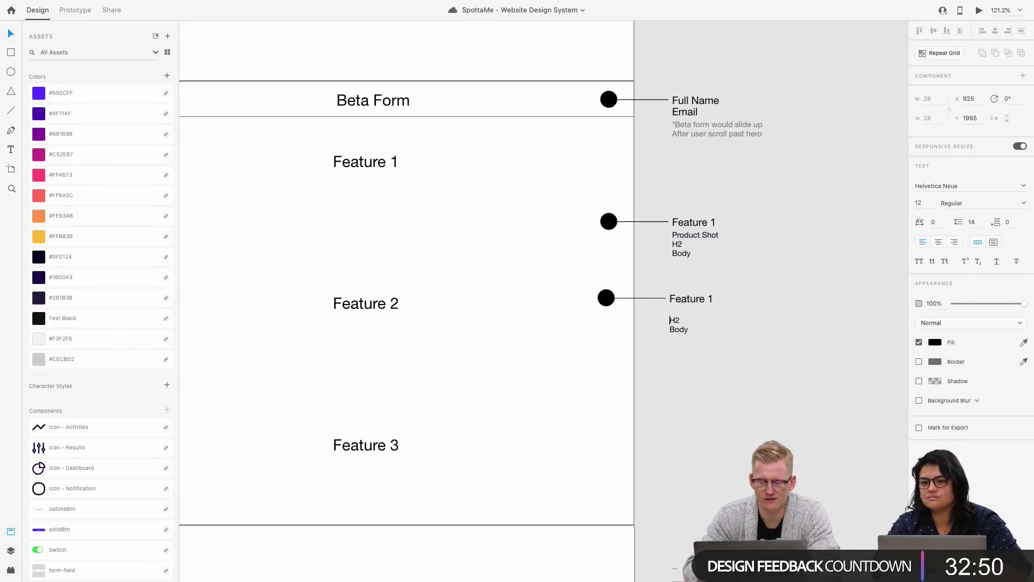
{"action": "key", "text": "super+v"}
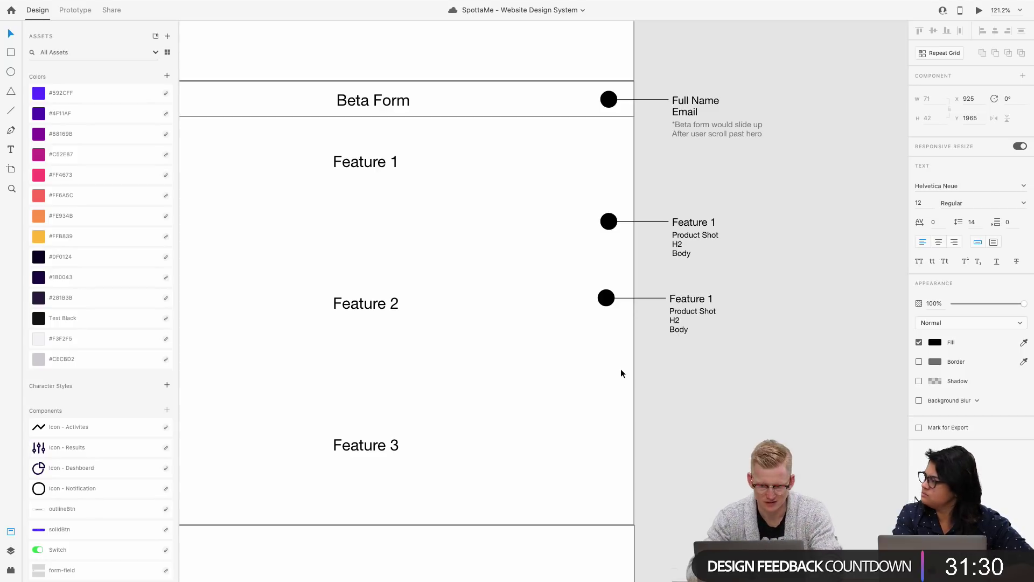
Step: Stretch the small rectangle into a 375 × 67 bar along the phone outline's bottom edge, at X 1480, Y 2205
{"action": "scroll", "coordinate": [628, 354], "scroll_direction": "down", "scroll_amount": 3}
{"action": "scroll", "coordinate": [628, 355], "scroll_direction": "right", "scroll_amount": 10}
{"action": "left_click", "coordinate": [626, 354]}
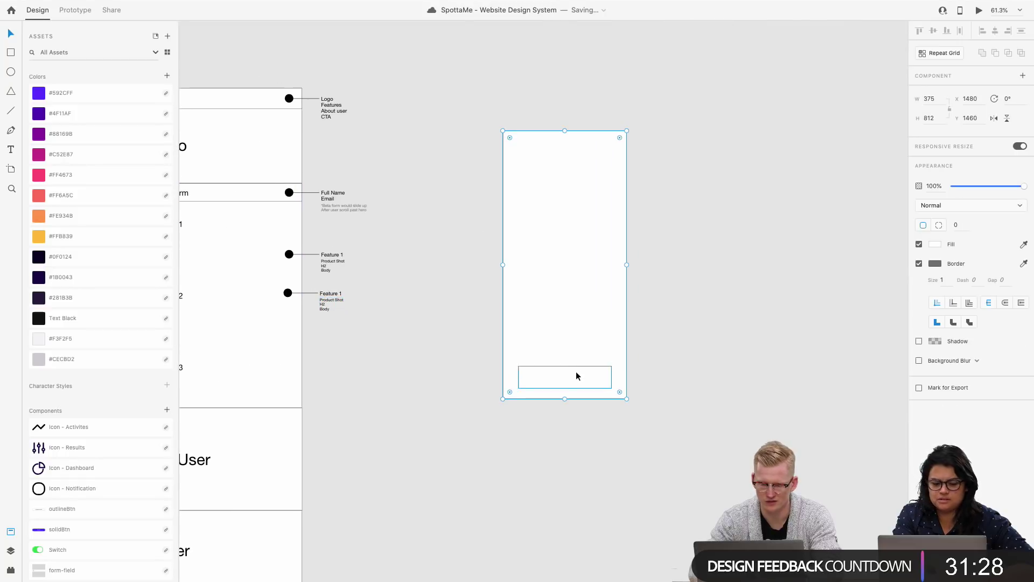
{"action": "left_click", "coordinate": [560, 374]}
{"action": "left_click_drag", "start_coordinate": [560, 374], "coordinate": [625, 387]}
{"action": "key", "text": "super+equal"}
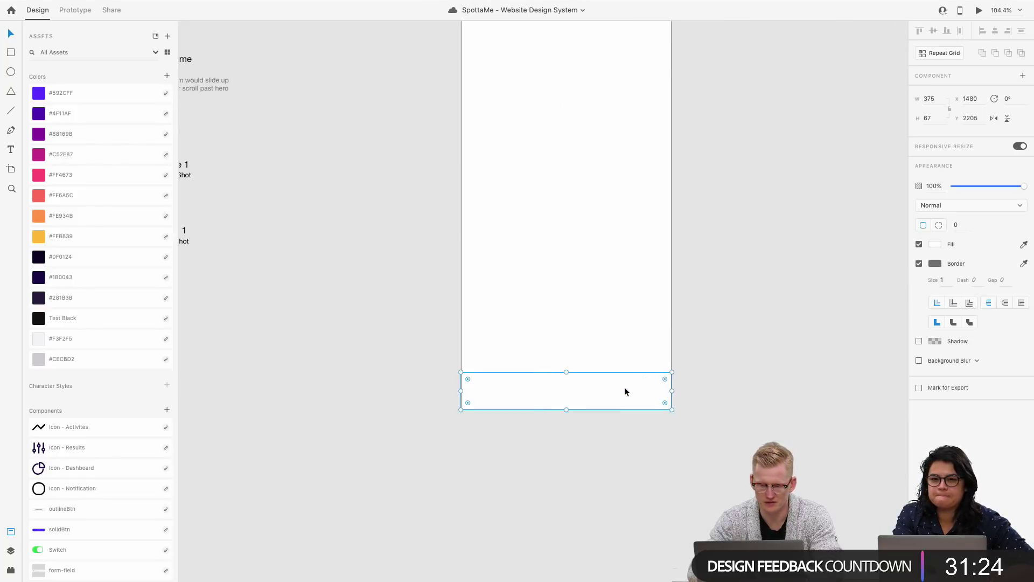
{"action": "left_click", "coordinate": [542, 316]}
{"action": "scroll", "coordinate": [541, 316], "scroll_direction": "up", "scroll_amount": 1}
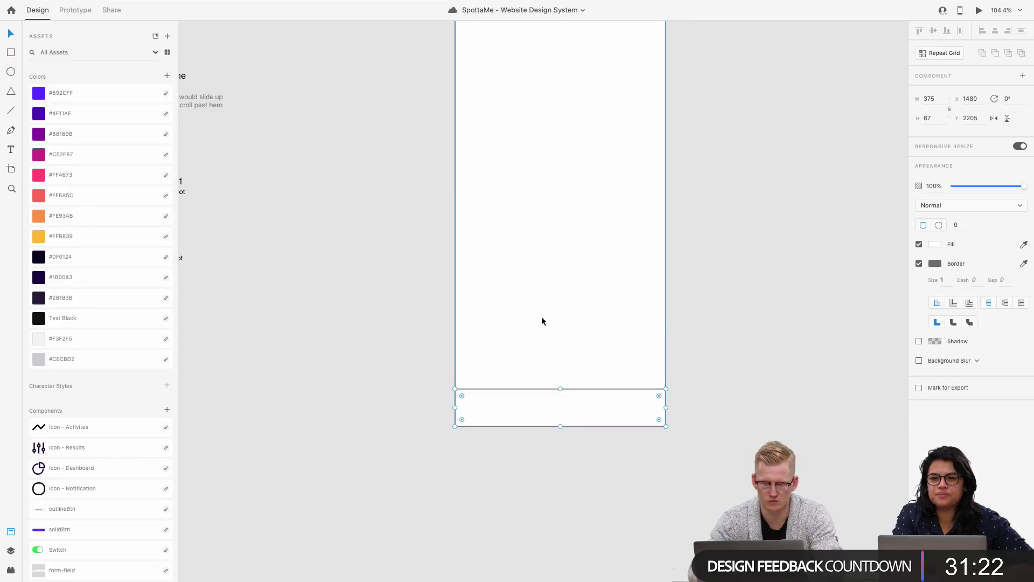
{"action": "left_click", "coordinate": [548, 413]}
{"action": "scroll", "coordinate": [548, 415], "scroll_direction": "down", "scroll_amount": 3}
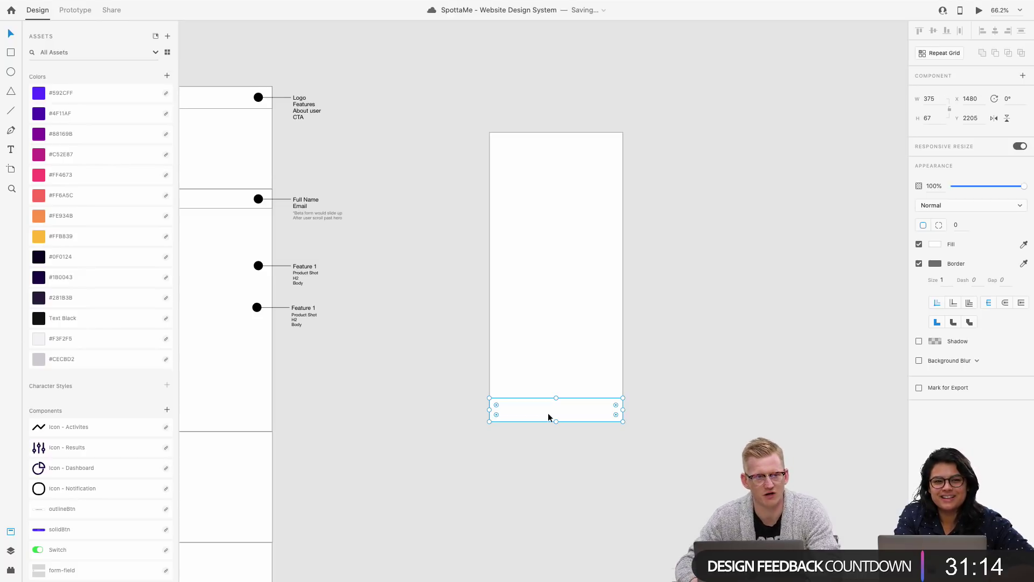
Step: Draw a 35 × 35 circle in the phone's bottom bar and duplicate it into a row of five circles
{"action": "left_click", "coordinate": [581, 471]}
{"action": "scroll", "coordinate": [580, 476], "scroll_direction": "up", "scroll_amount": 5}
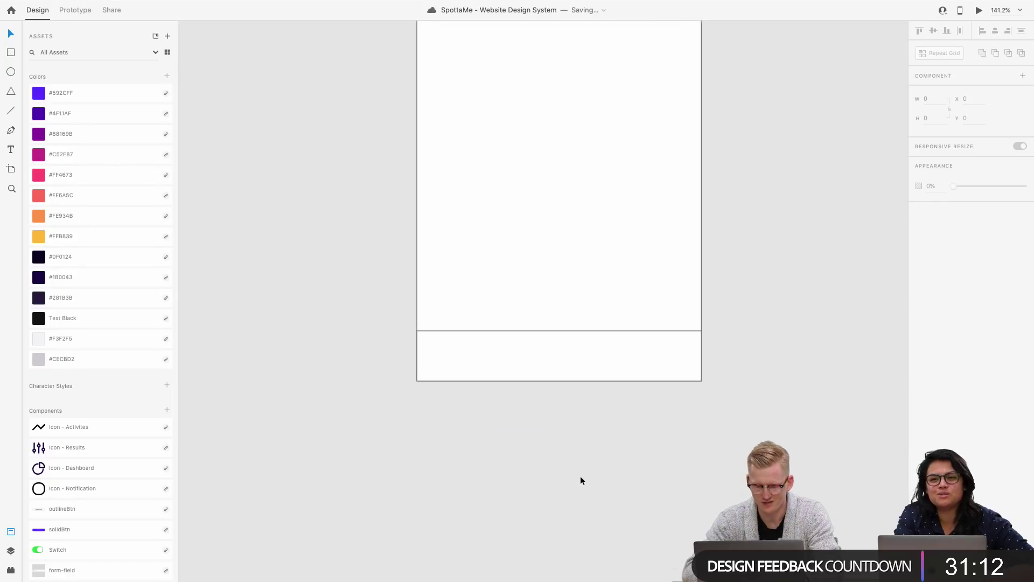
{"action": "key", "text": "t"}
{"action": "key", "text": "e"}
{"action": "mouse_move", "coordinate": [436, 348]}
{"action": "left_mouse_down"}
{"action": "mouse_move", "coordinate": [478, 374]}
{"action": "mouse_move", "coordinate": [450, 356]}
{"action": "mouse_move", "coordinate": [602, 362]}
{"action": "left_mouse_up"}
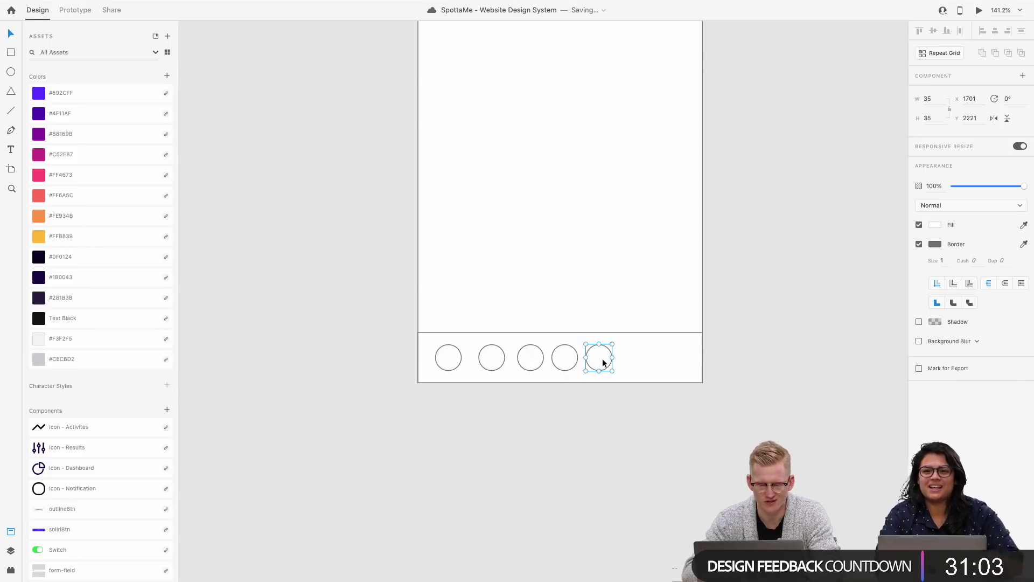
Step: Distribute the five circles evenly and centre the row in the bottom bar, starting at X 1551
{"action": "left_click", "coordinate": [563, 358]}
{"action": "left_click", "coordinate": [530, 358], "text": "shift"}
{"action": "left_click", "coordinate": [491, 358], "text": "shift"}
{"action": "left_click", "coordinate": [442, 359], "text": "shift"}
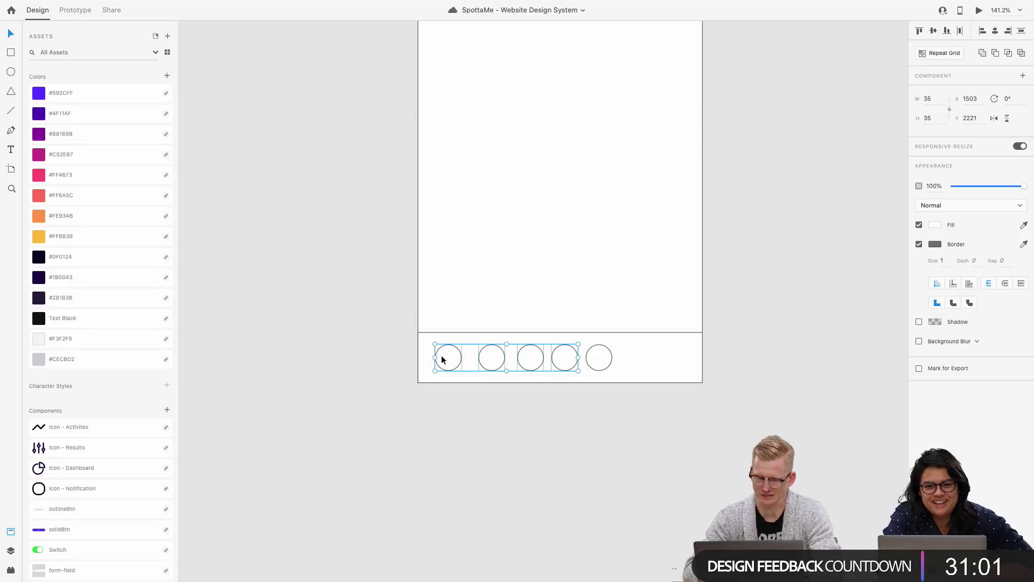
{"action": "left_click", "coordinate": [598, 358], "text": "shift"}
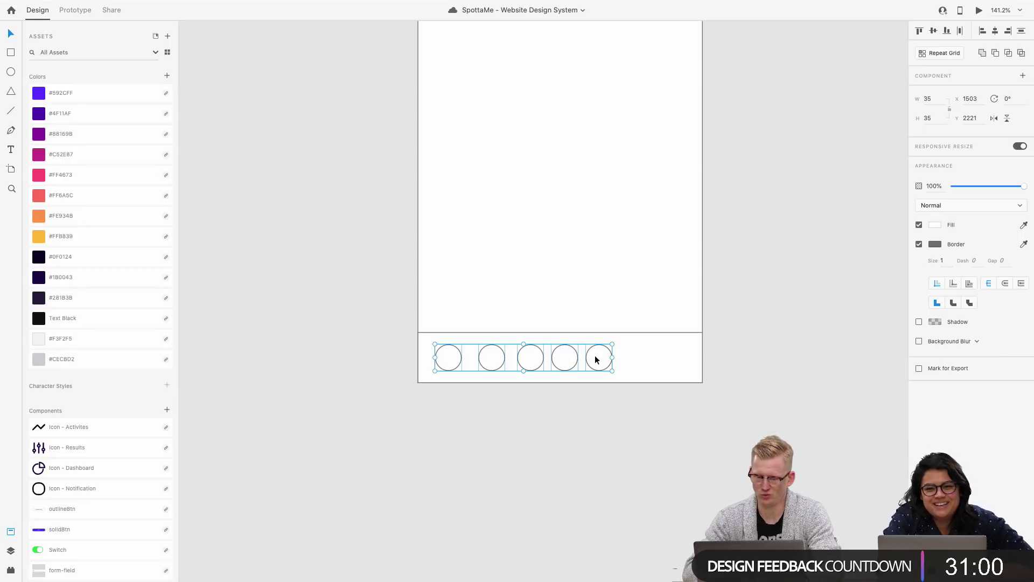
{"action": "left_click", "coordinate": [962, 32]}
{"action": "left_click_drag", "start_coordinate": [602, 362], "coordinate": [632, 363]}
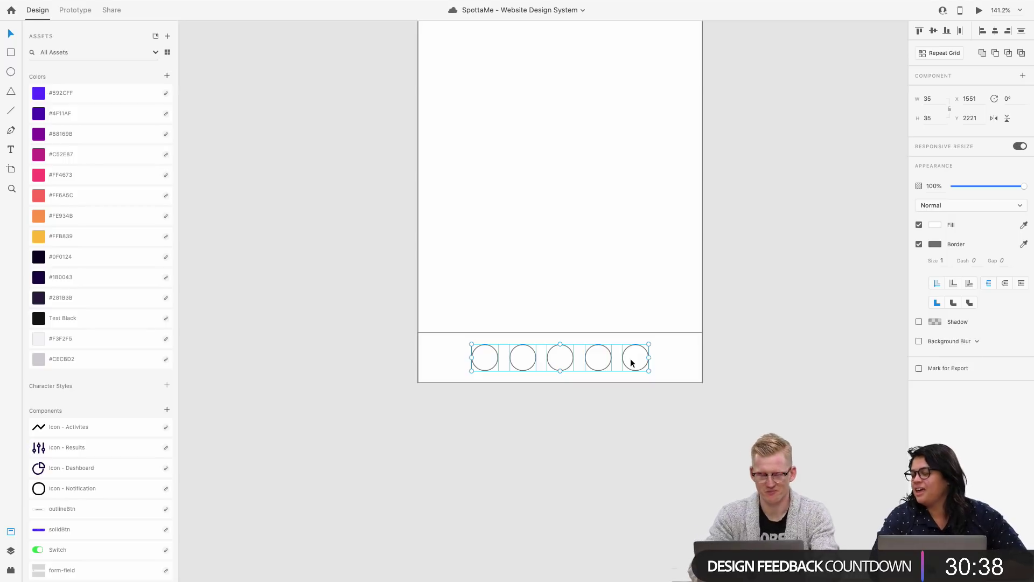
{"action": "scroll", "coordinate": [631, 363], "scroll_direction": "down", "scroll_amount": 2}
{"action": "left_click", "coordinate": [604, 404]}
{"action": "double_click", "coordinate": [468, 325]}
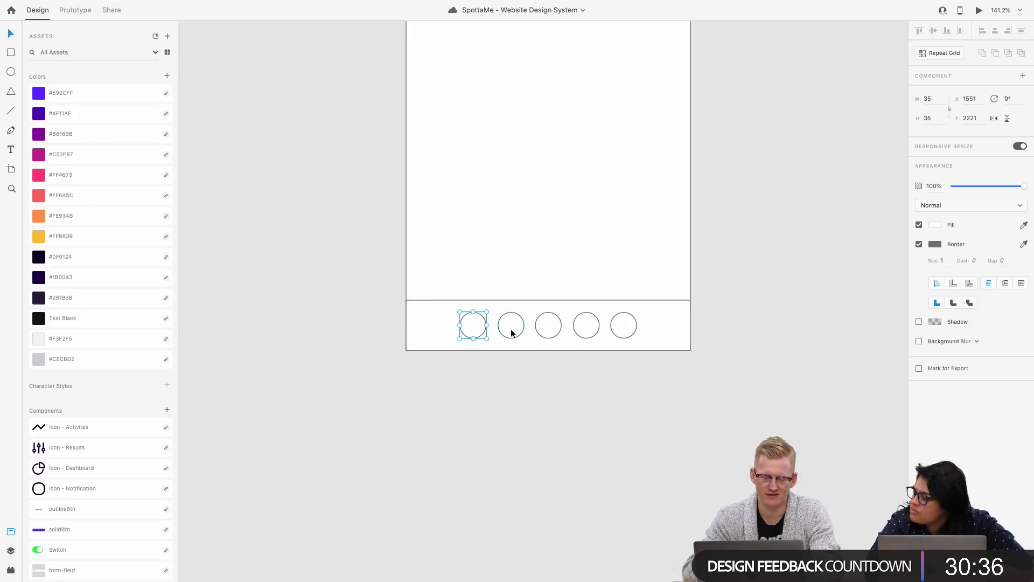
{"action": "left_click", "coordinate": [548, 327]}
{"action": "left_click", "coordinate": [603, 328]}
{"action": "double_click", "coordinate": [622, 328]}
{"action": "left_click", "coordinate": [586, 328]}
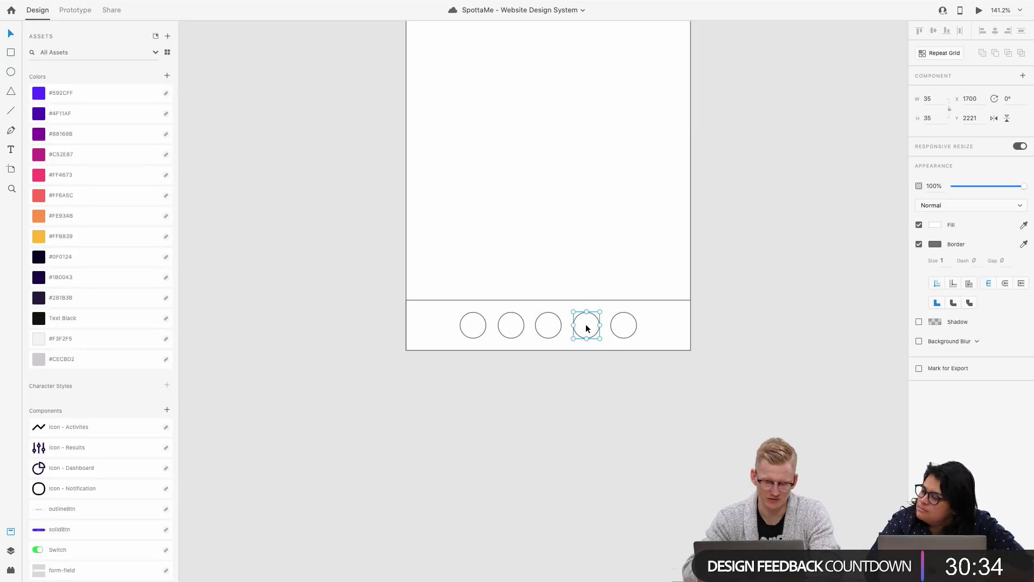
{"action": "left_click", "coordinate": [473, 321]}
{"action": "scroll", "coordinate": [473, 321], "scroll_direction": "down", "scroll_amount": 3}
{"action": "left_click_drag", "start_coordinate": [402, 321], "coordinate": [585, 364]}
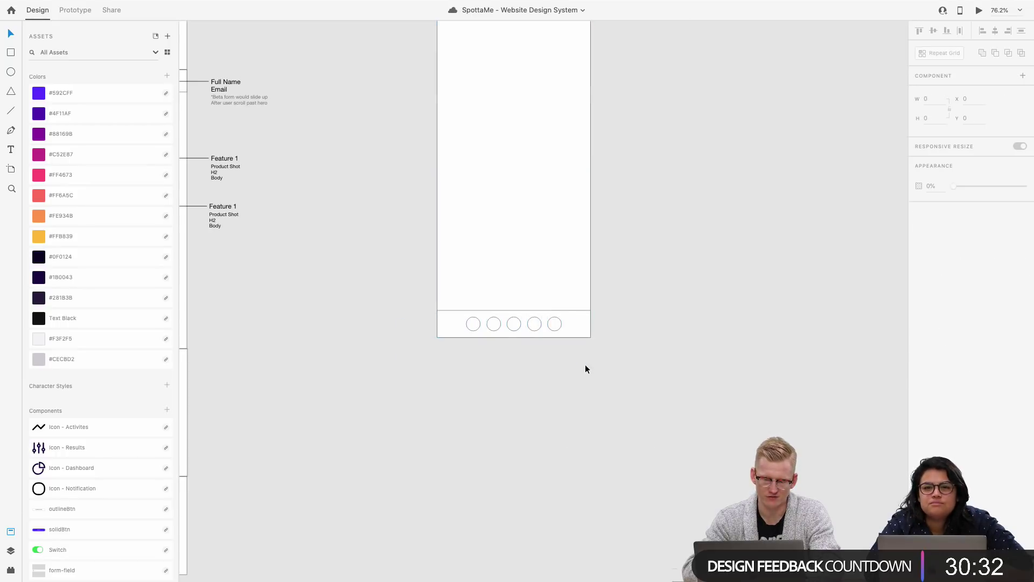
Step: Draw a 381 × 812 rectangle over the phone outline at X 1474, Y 1460
{"action": "scroll", "coordinate": [585, 364], "scroll_direction": "up", "scroll_amount": 3}
{"action": "key", "text": "r"}
{"action": "mouse_move", "coordinate": [441, 224]}
{"action": "left_mouse_down"}
{"action": "mouse_move", "coordinate": [524, 330]}
{"action": "mouse_move", "coordinate": [545, 303]}
{"action": "mouse_move", "coordinate": [560, 166]}
{"action": "mouse_move", "coordinate": [582, 105]}
{"action": "mouse_move", "coordinate": [587, 113]}
{"action": "left_mouse_up"}
{"action": "scroll", "coordinate": [524, 330], "scroll_direction": "down", "scroll_amount": 4}
{"action": "scroll", "coordinate": [588, 113], "scroll_direction": "up", "scroll_amount": 5}
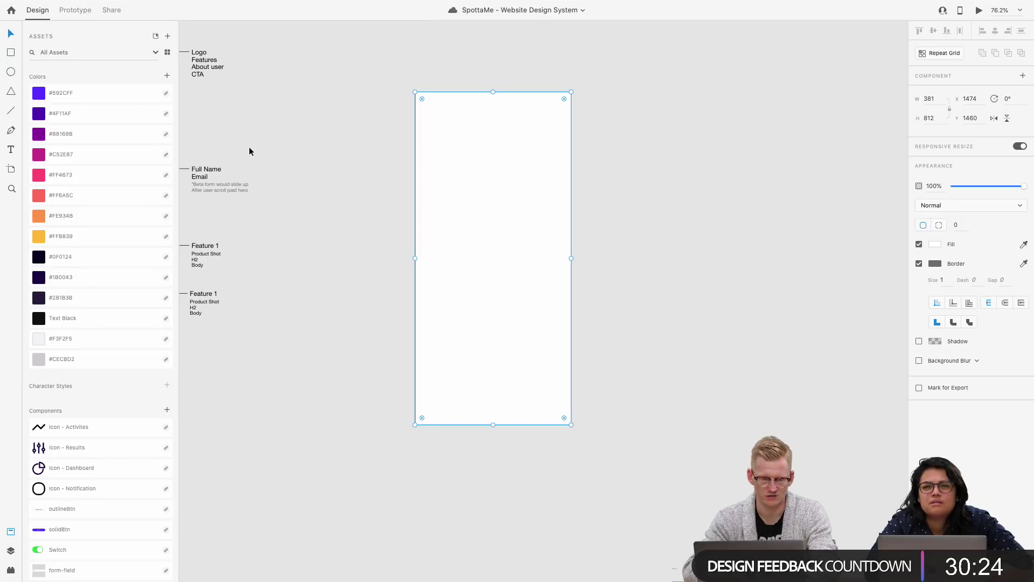
Step: Fill the 381 × 812 rectangle with #592CFF and place it behind the phone outline, bottom bar and circles
{"action": "left_click", "coordinate": [41, 97]}
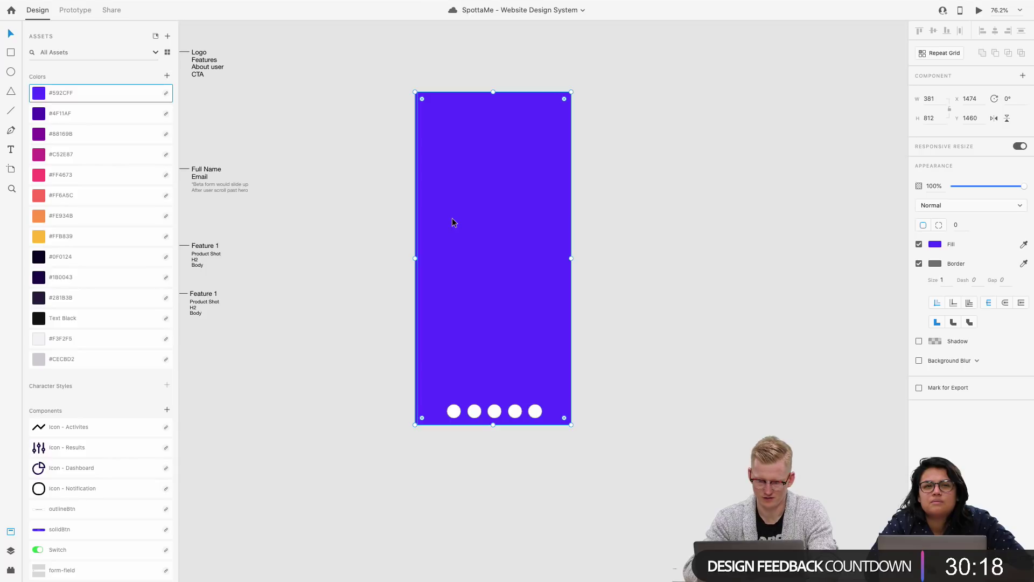
{"action": "key", "text": "super+z"}
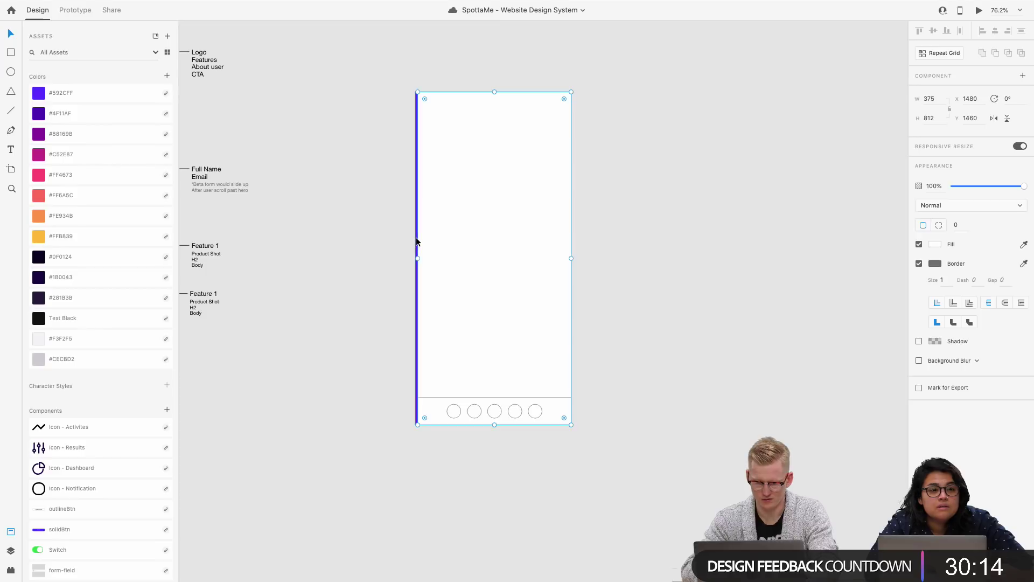
{"action": "scroll", "coordinate": [413, 186], "scroll_direction": "up", "scroll_amount": 5}
{"action": "key", "text": "super+shift+z"}
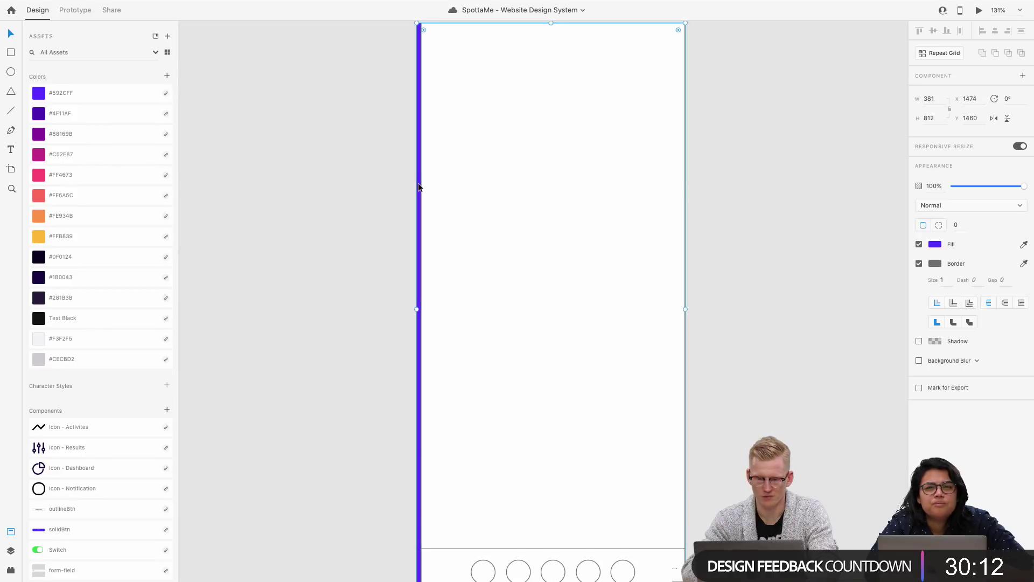
{"action": "scroll", "coordinate": [418, 184], "scroll_direction": "down", "scroll_amount": 3}
{"action": "key", "text": "a"}
{"action": "scroll", "coordinate": [616, 194], "scroll_direction": "down", "scroll_amount": 2}
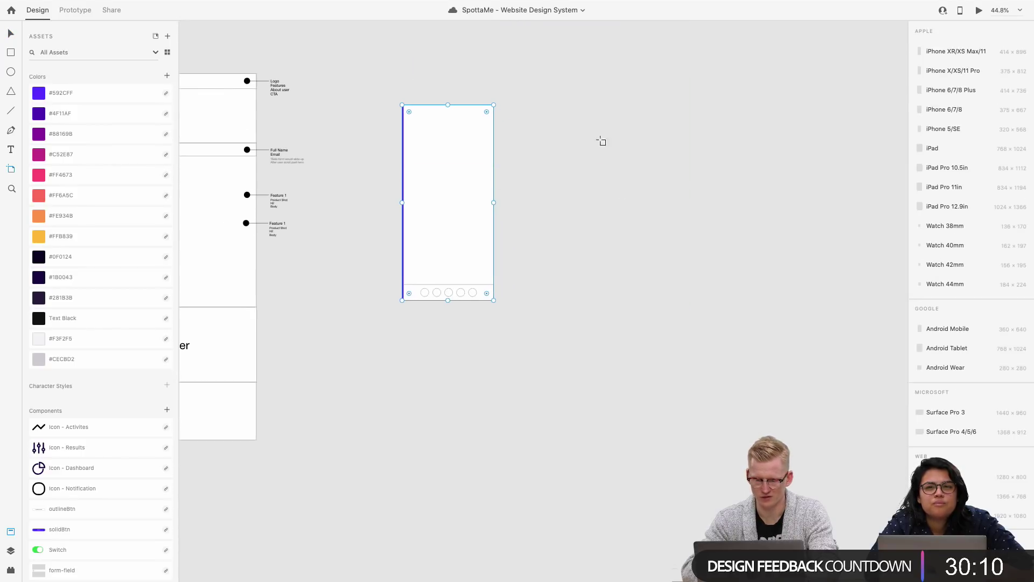
{"action": "key", "text": "v"}
{"action": "scroll", "coordinate": [599, 110], "scroll_direction": "left", "scroll_amount": 8}
{"action": "scroll", "coordinate": [599, 110], "scroll_direction": "up", "scroll_amount": 3}
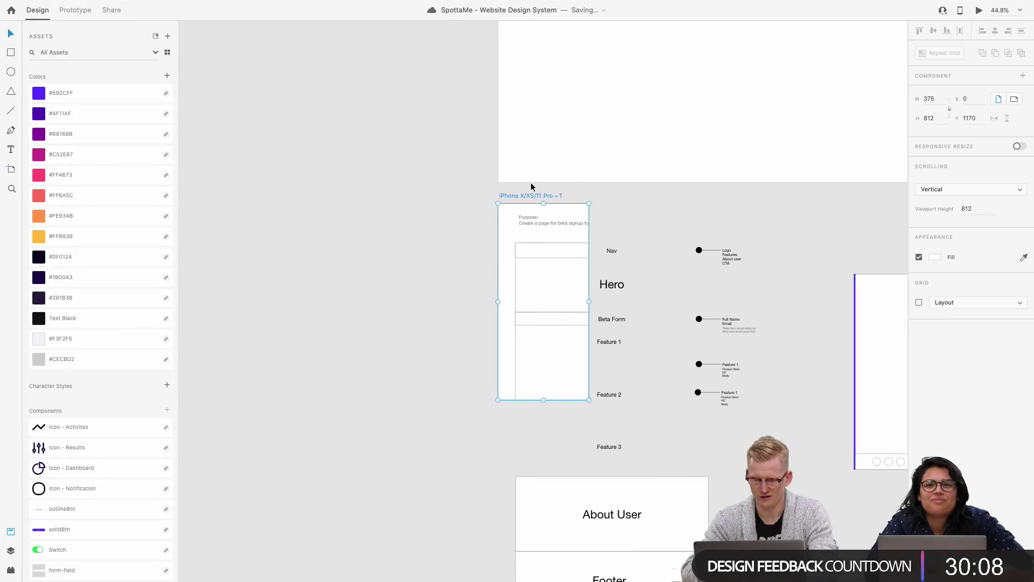
{"action": "scroll", "coordinate": [589, 183], "scroll_direction": "right", "scroll_amount": 10}
{"action": "scroll", "coordinate": [589, 183], "scroll_direction": "down", "scroll_amount": 4}
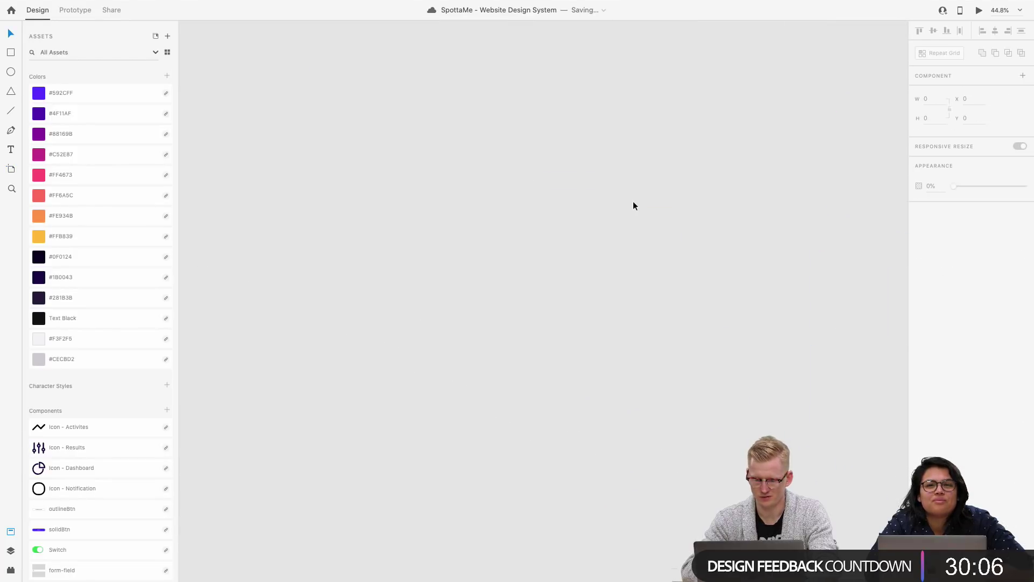
{"action": "key", "text": "Tab"}
{"action": "key", "text": "Delete"}
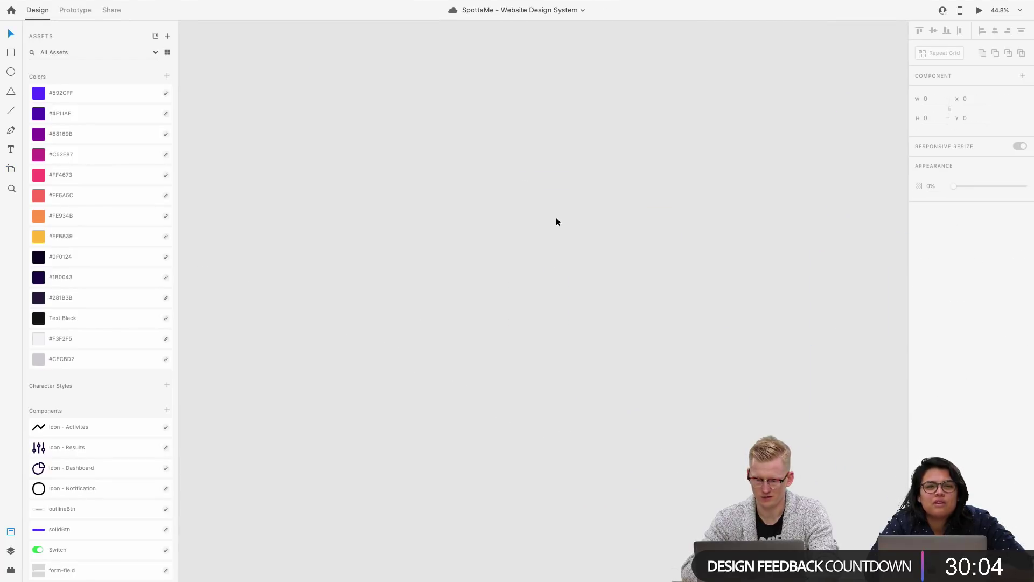
Step: Draw an 812-high artboard beside the phone mockup at X 1995, Y 1460, and set its width to 375
{"action": "key", "text": "a"}
{"action": "scroll", "coordinate": [443, 231], "scroll_direction": "left", "scroll_amount": 10}
{"action": "scroll", "coordinate": [443, 230], "scroll_direction": "up", "scroll_amount": 4}
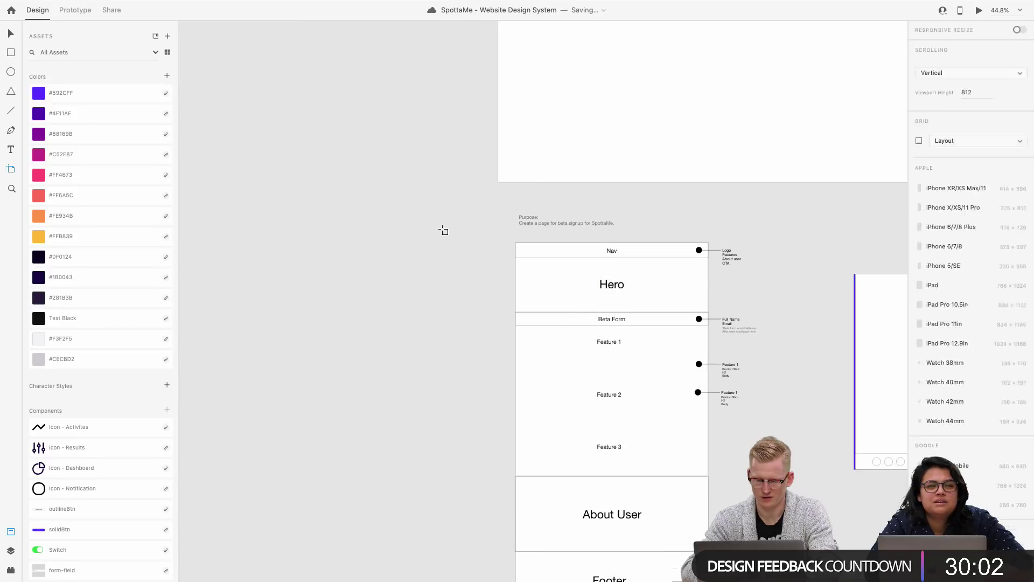
{"action": "scroll", "coordinate": [443, 230], "scroll_direction": "right", "scroll_amount": 5}
{"action": "scroll", "coordinate": [443, 231], "scroll_direction": "down", "scroll_amount": 1}
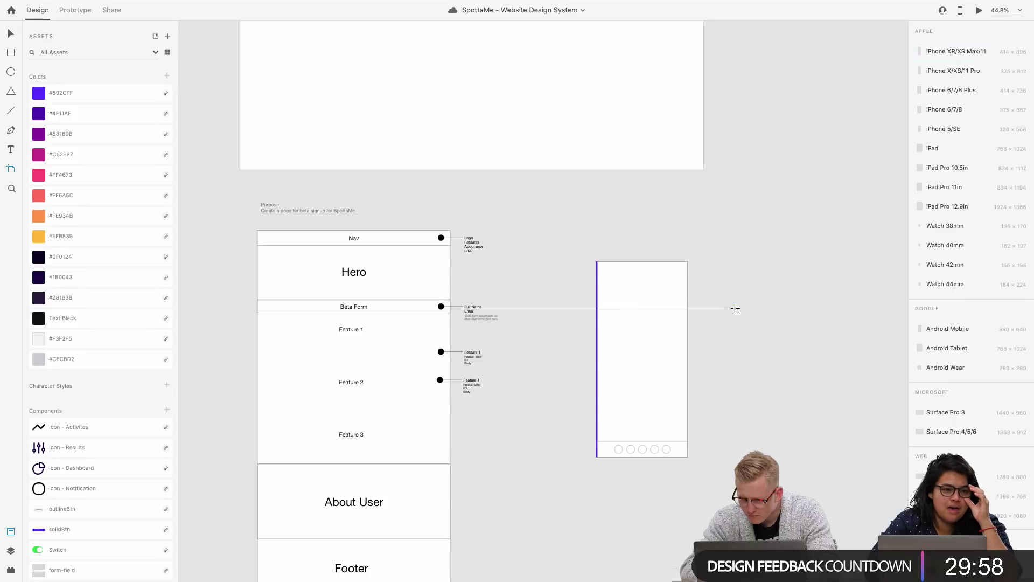
{"action": "left_click_drag", "start_coordinate": [722, 261], "coordinate": [807, 457]}
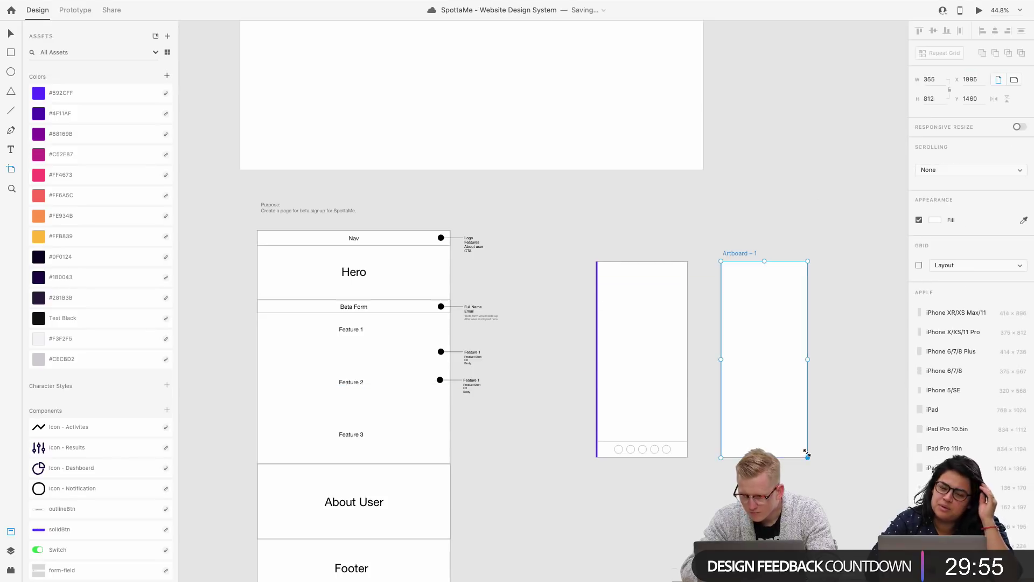
{"action": "left_click", "coordinate": [933, 80]}
{"action": "type", "text": "37"}
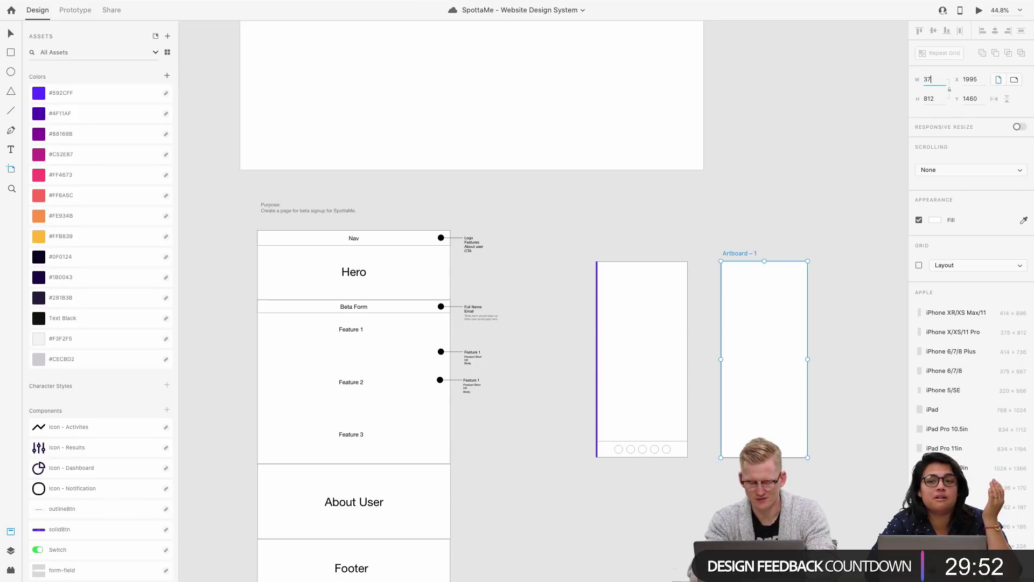
{"action": "type", "text": "5"}
{"action": "key", "text": "Return"}
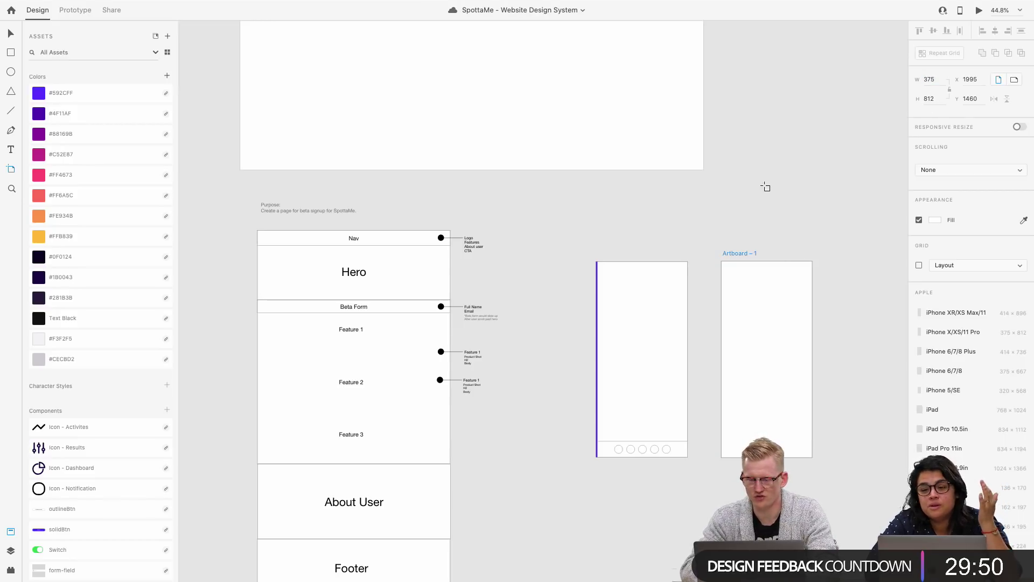
Step: Select the whole phone mockup with its purple backing and circles, and move it onto the new artboard at X 1989, Y 1460
{"action": "key", "text": "v"}
{"action": "scroll", "coordinate": [697, 249], "scroll_direction": "up", "scroll_amount": 3}
{"action": "left_click", "coordinate": [697, 247]}
{"action": "scroll", "coordinate": [697, 247], "scroll_direction": "right", "scroll_amount": 4}
{"action": "scroll", "coordinate": [697, 247], "scroll_direction": "down", "scroll_amount": 3}
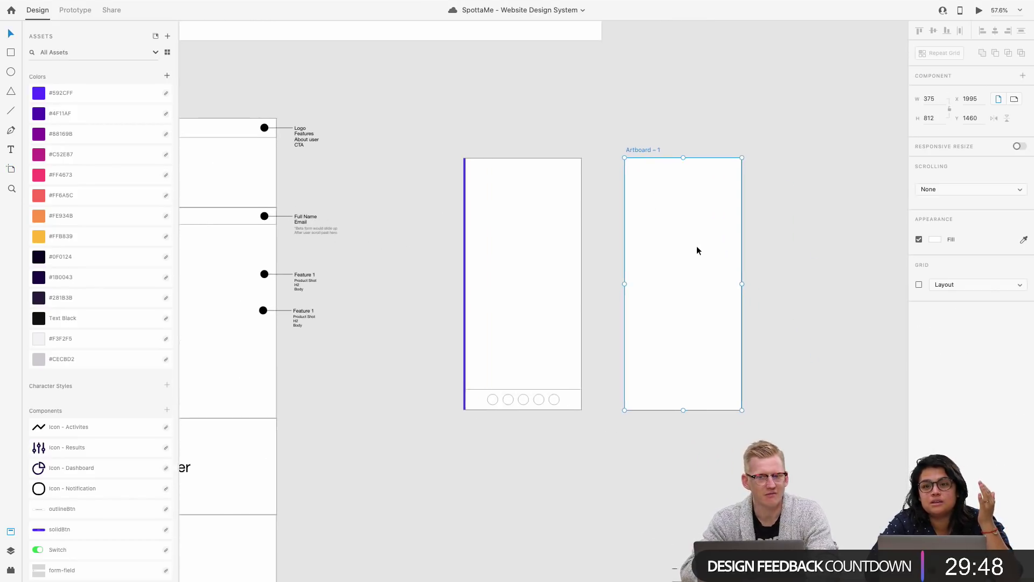
{"action": "left_click", "coordinate": [425, 140]}
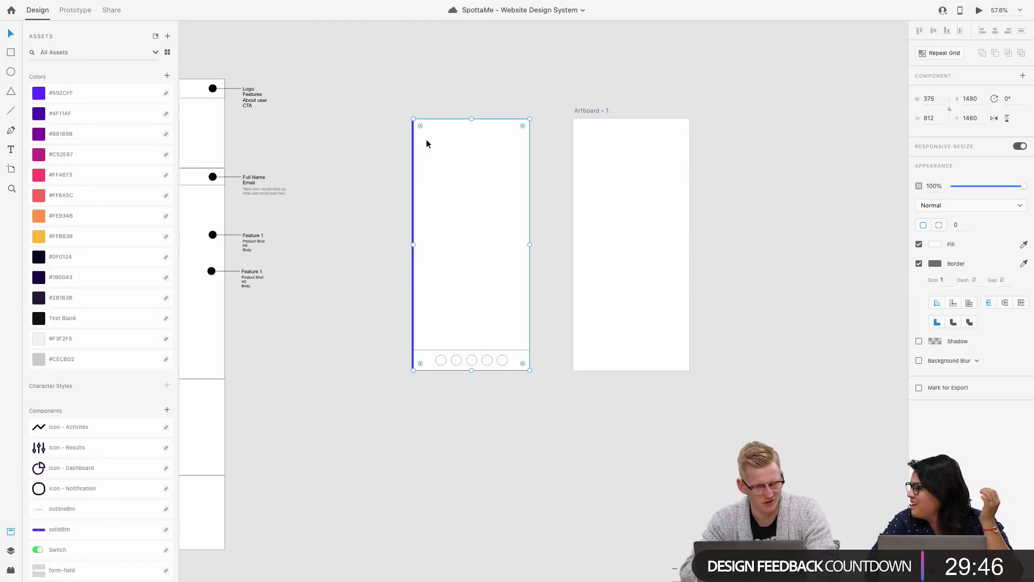
{"action": "left_click_drag", "start_coordinate": [385, 104], "coordinate": [536, 377]}
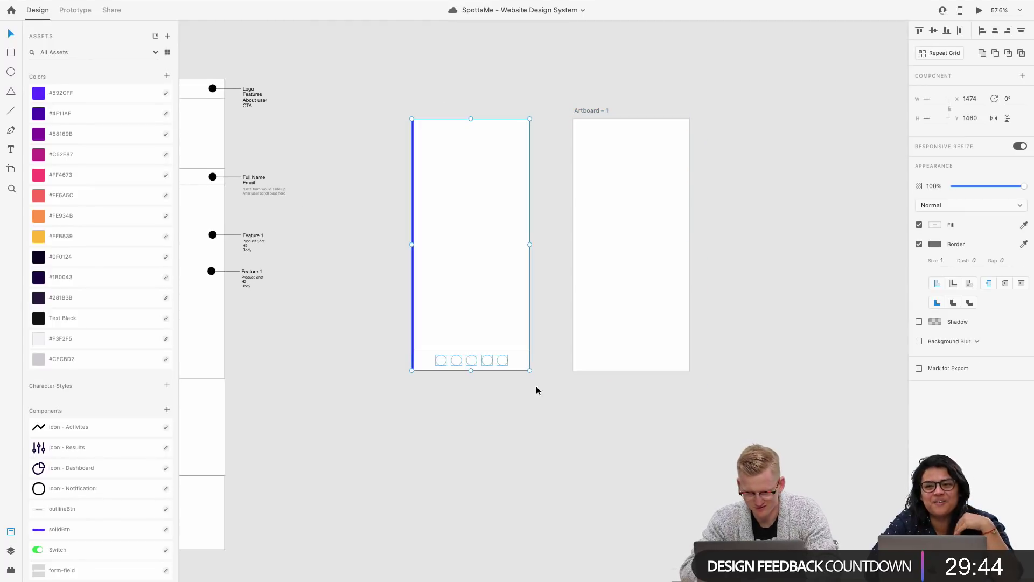
{"action": "left_click_drag", "start_coordinate": [481, 317], "coordinate": [641, 318]}
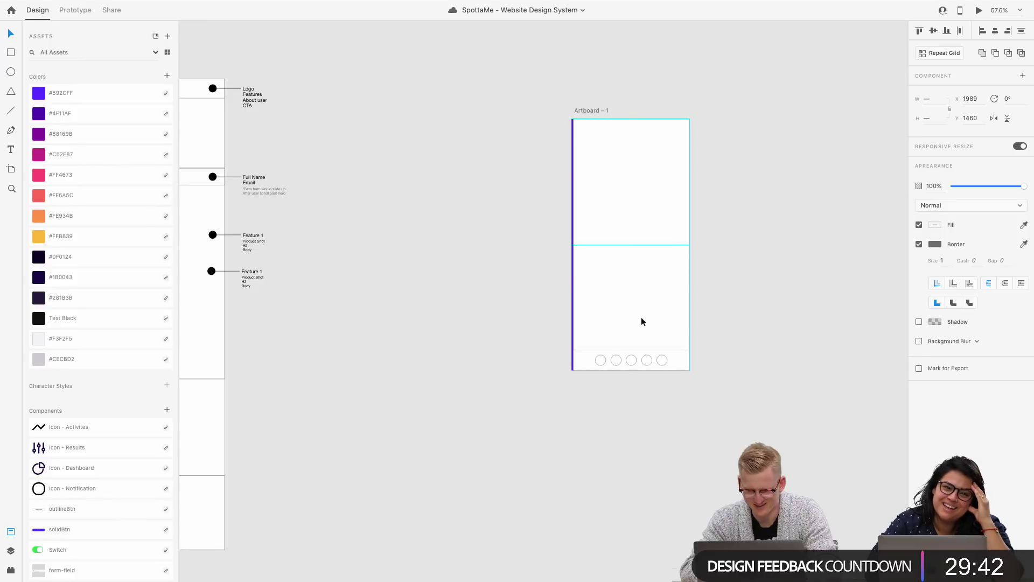
Step: Undo the last three changes to the rectangles on Artboard – 1
{"action": "left_click", "coordinate": [720, 282]}
{"action": "scroll", "coordinate": [750, 299], "scroll_direction": "up", "scroll_amount": 5}
{"action": "scroll", "coordinate": [750, 298], "scroll_direction": "left", "scroll_amount": 3}
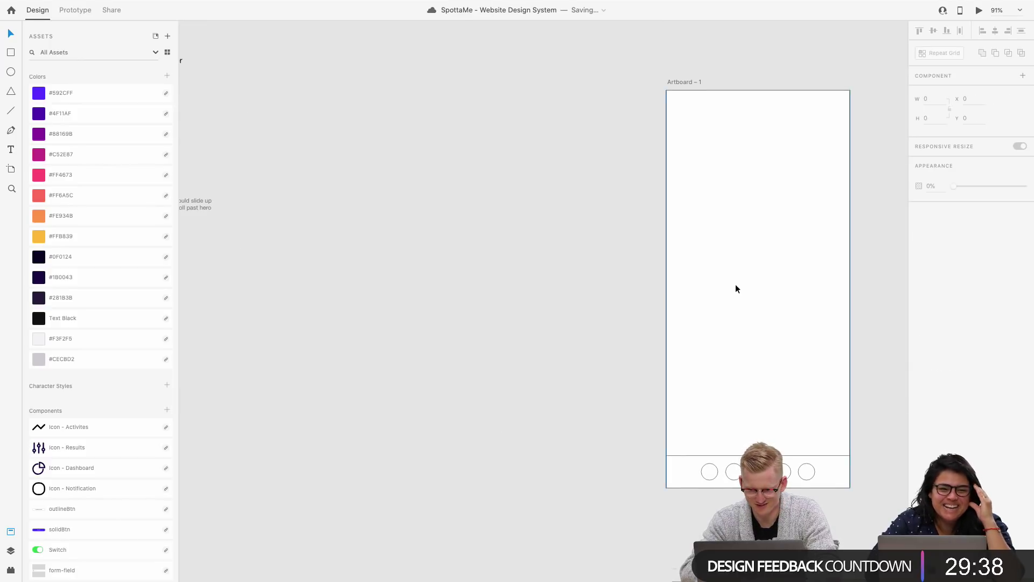
{"action": "left_click", "coordinate": [738, 289]}
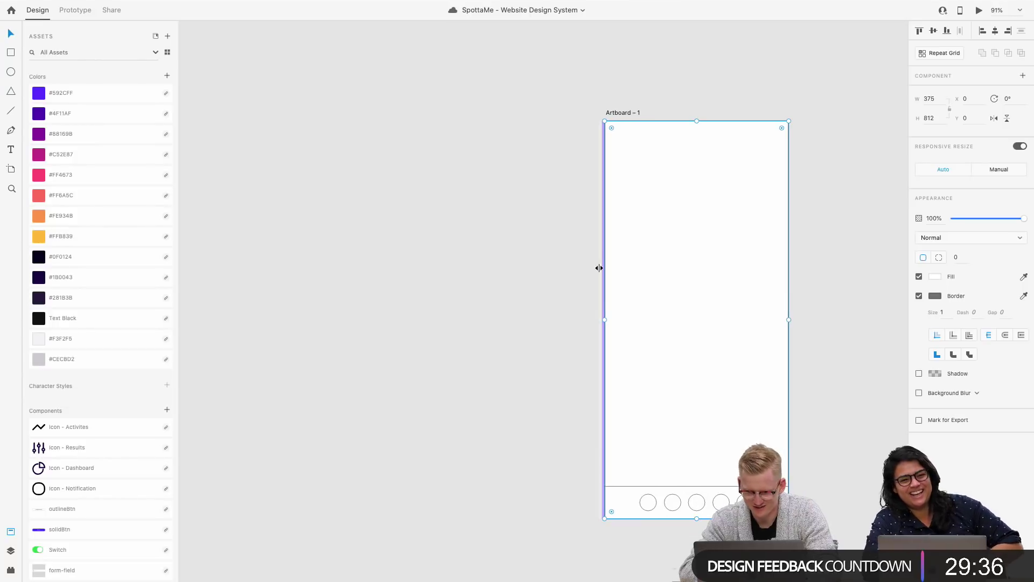
{"action": "key", "text": "ctrl+z"}
{"action": "key", "text": "ctrl+z"}
{"action": "key", "text": "ctrl+z"}
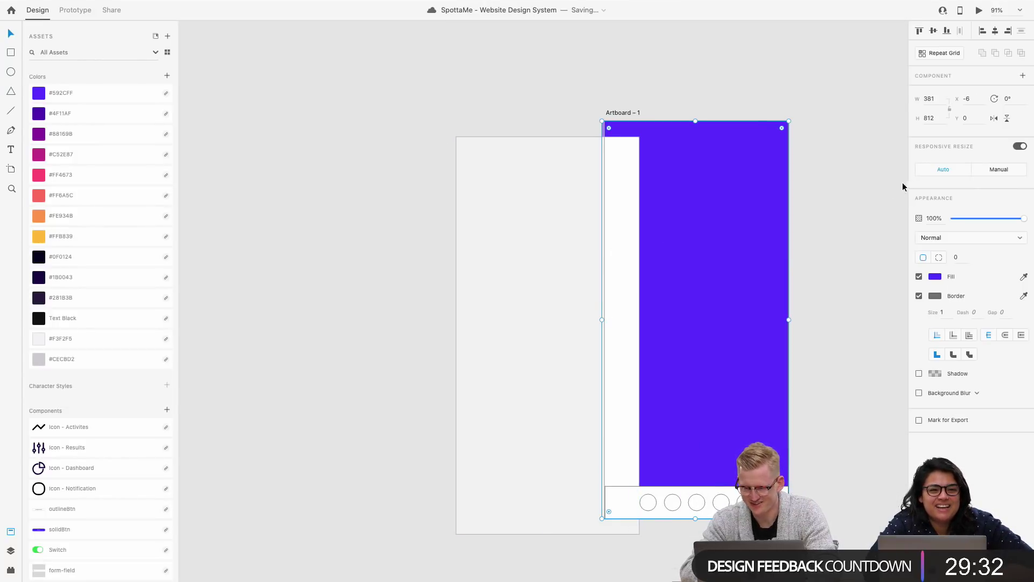
Step: Set the purple background rectangle's width to 375 and delete the light rectangle overhanging the artboard's edge
{"action": "left_click", "coordinate": [930, 99]}
{"action": "type", "text": "36"}
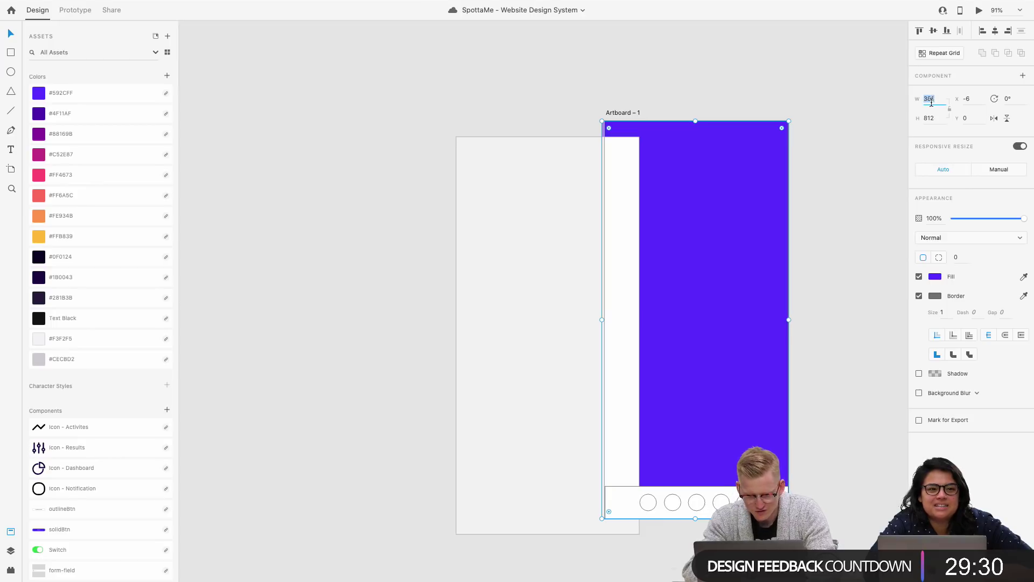
{"action": "type", "text": "375"}
{"action": "key", "text": "Return"}
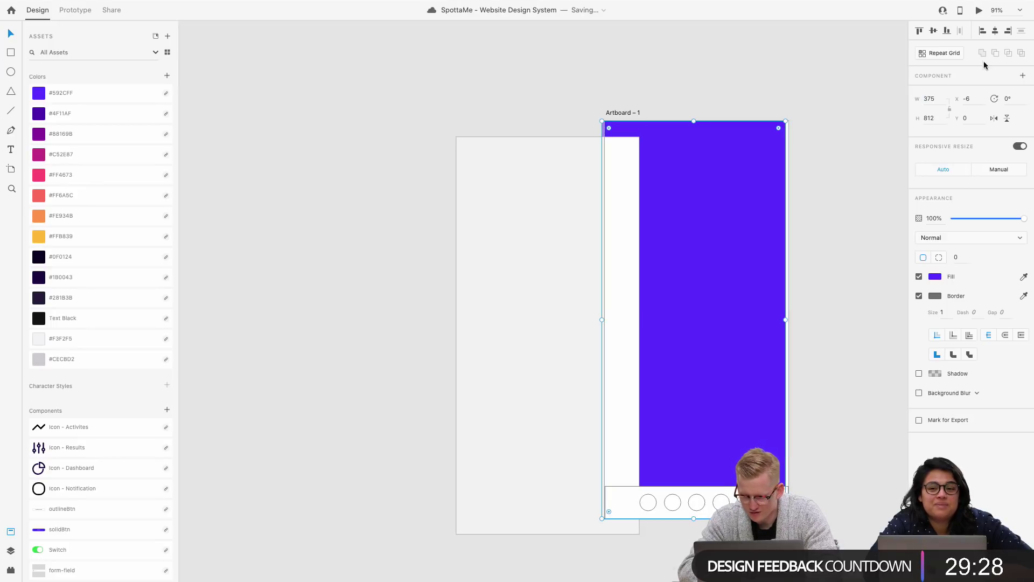
{"action": "left_click_drag", "start_coordinate": [494, 355], "coordinate": [634, 341]}
{"action": "key", "text": "Delete"}
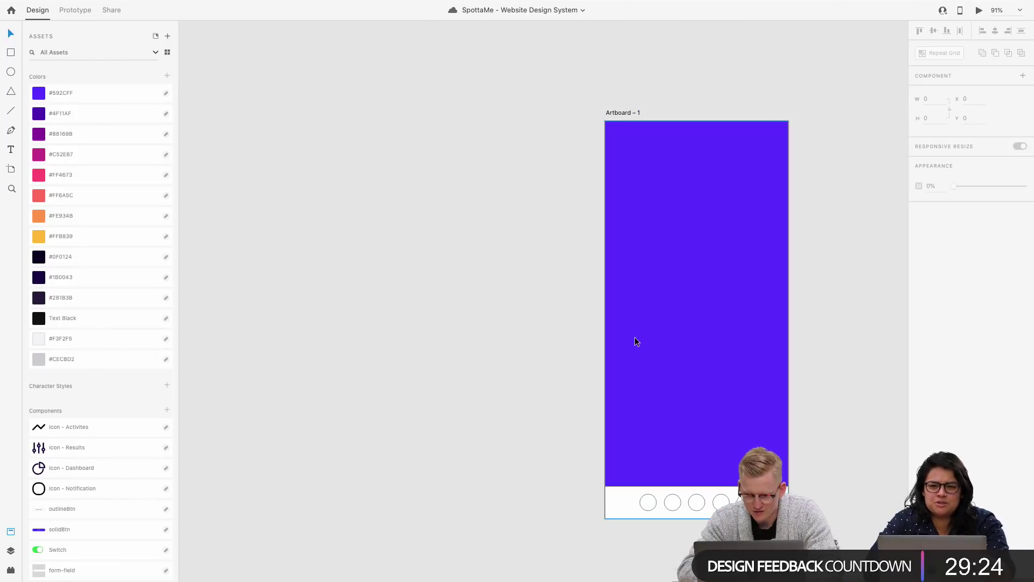
Step: Examine the purple background, the first tab circle and the white tab bar strip on Artboard – 1
{"action": "key", "text": "super+minus"}
{"action": "scroll", "coordinate": [635, 338], "scroll_direction": "down", "scroll_amount": 1}
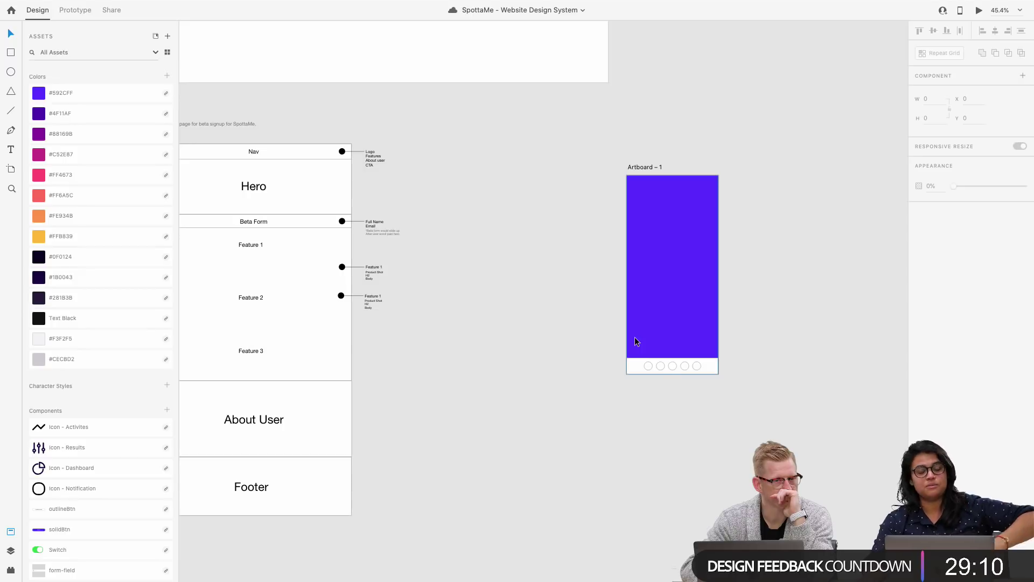
{"action": "scroll", "coordinate": [671, 373], "scroll_direction": "up", "scroll_amount": 2}
{"action": "left_click", "coordinate": [680, 251]}
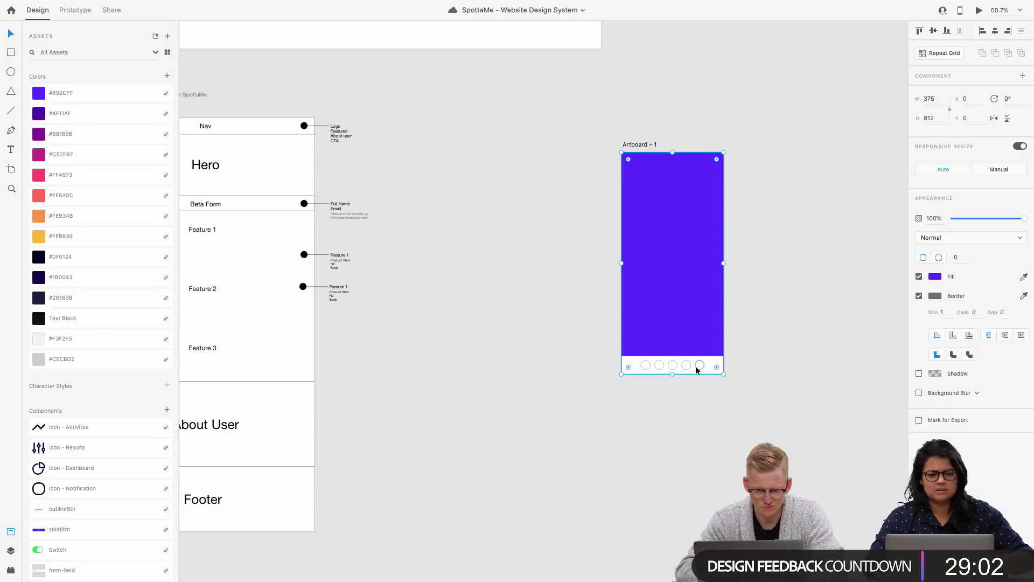
{"action": "scroll", "coordinate": [701, 382], "scroll_direction": "right", "scroll_amount": 2}
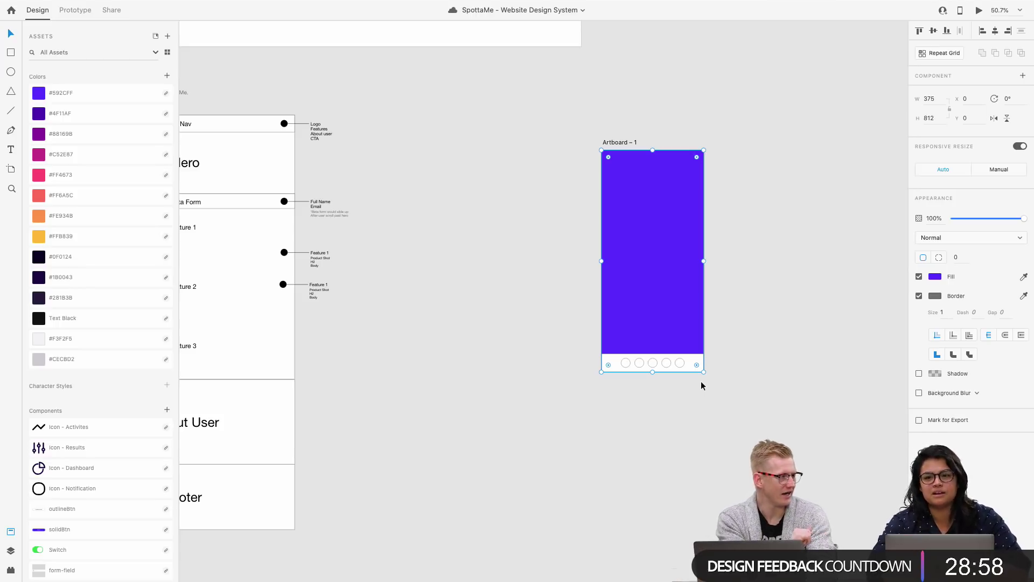
{"action": "scroll", "coordinate": [701, 382], "scroll_direction": "up", "scroll_amount": 5}
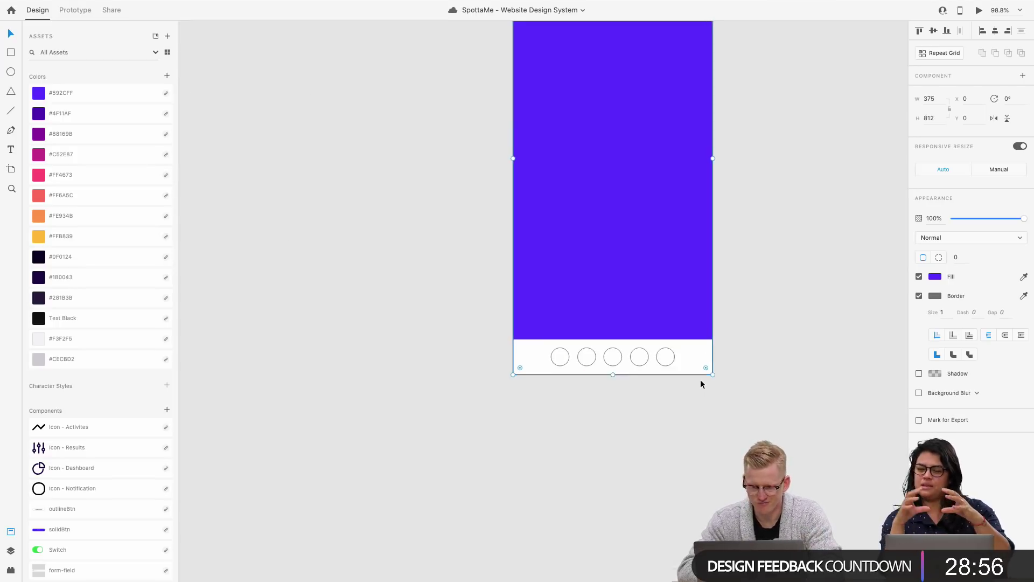
{"action": "double_click", "coordinate": [566, 365]}
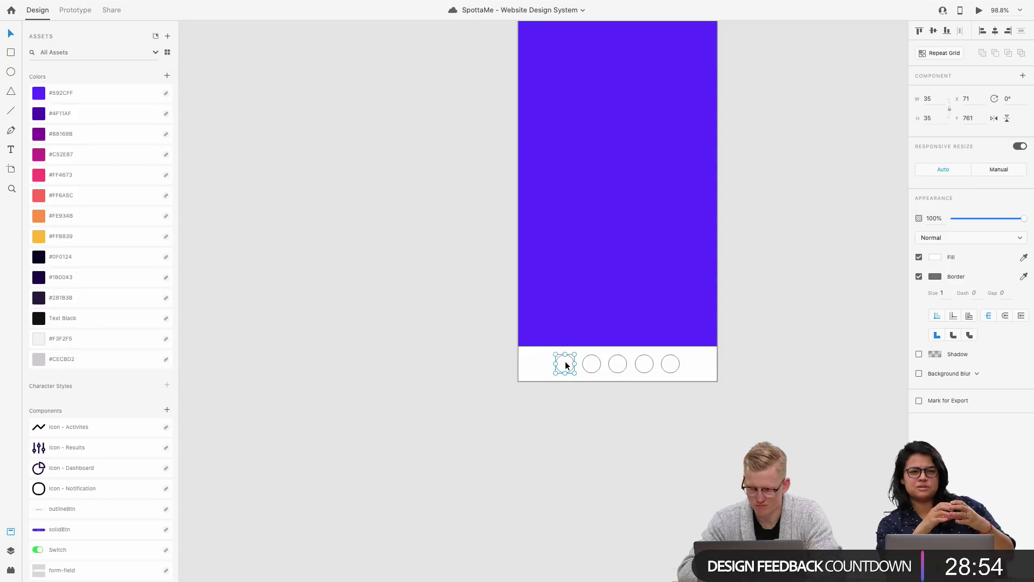
{"action": "left_click", "coordinate": [539, 370]}
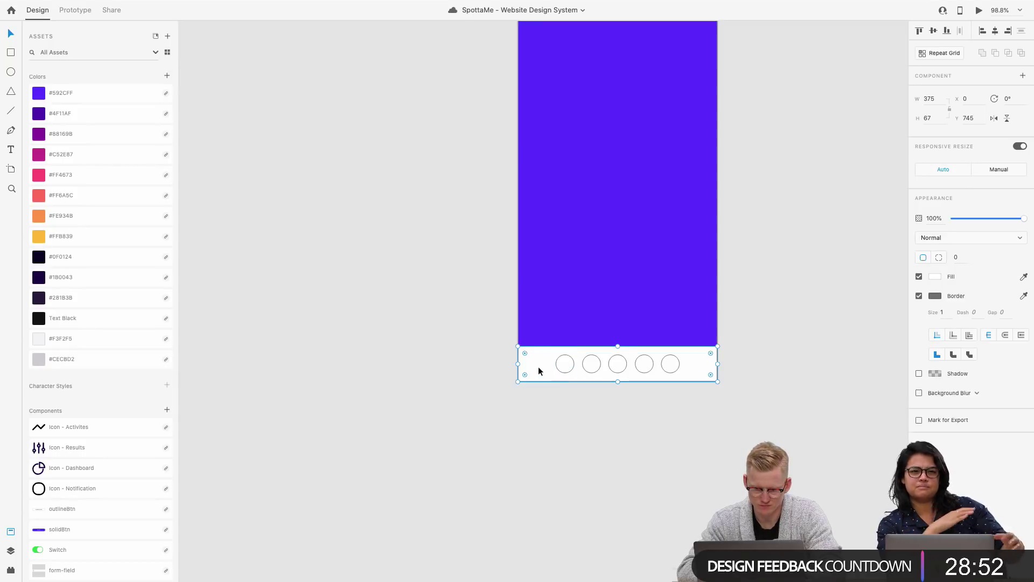
Step: Group the purple background, tab bar strip and five circles, and convert the group into a component
{"action": "left_click_drag", "start_coordinate": [689, 419], "coordinate": [512, 153]}
{"action": "scroll", "coordinate": [650, 183], "scroll_direction": "down", "scroll_amount": 5}
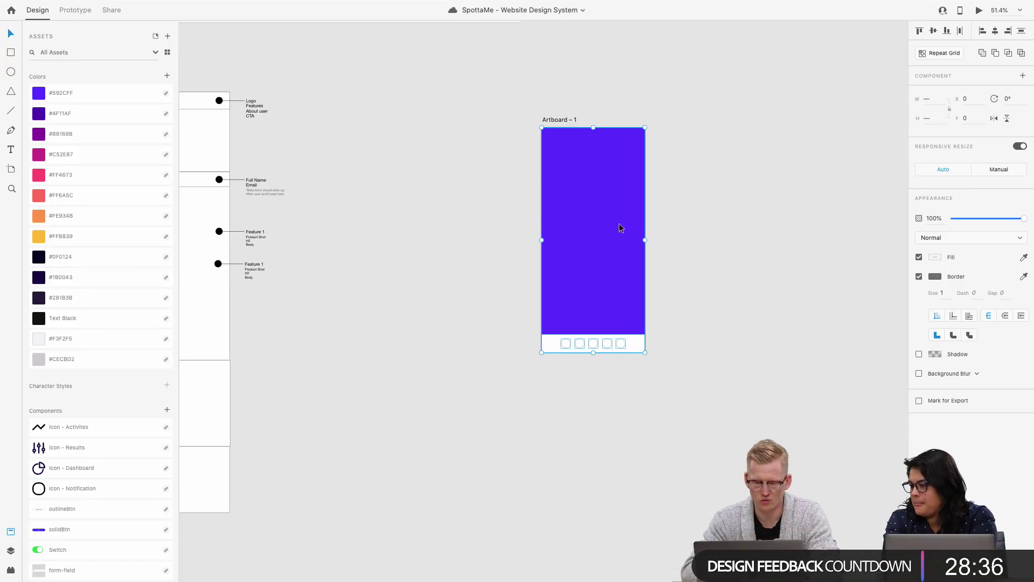
{"action": "key", "text": "ctrl+z"}
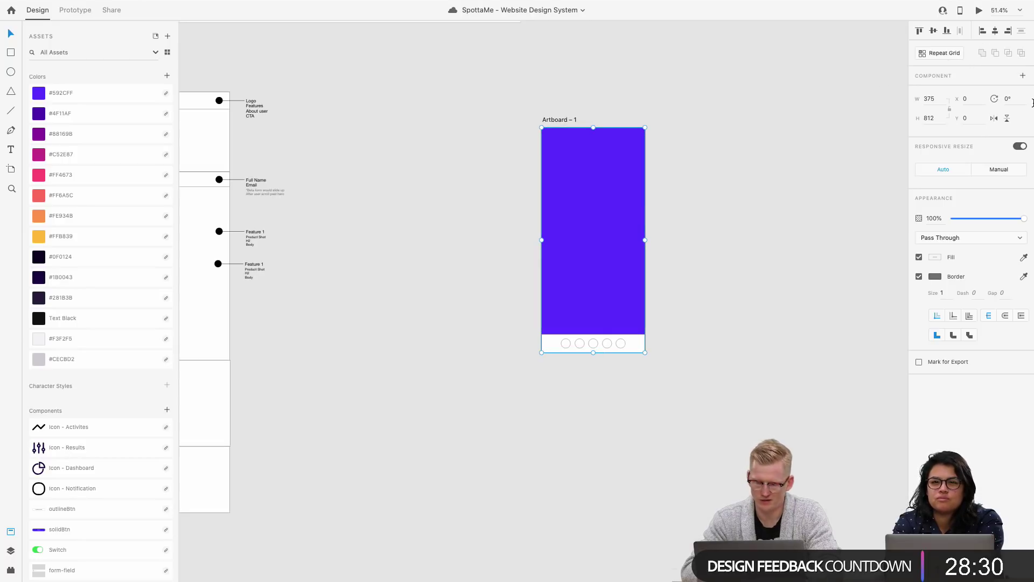
{"action": "left_click", "coordinate": [1023, 76]}
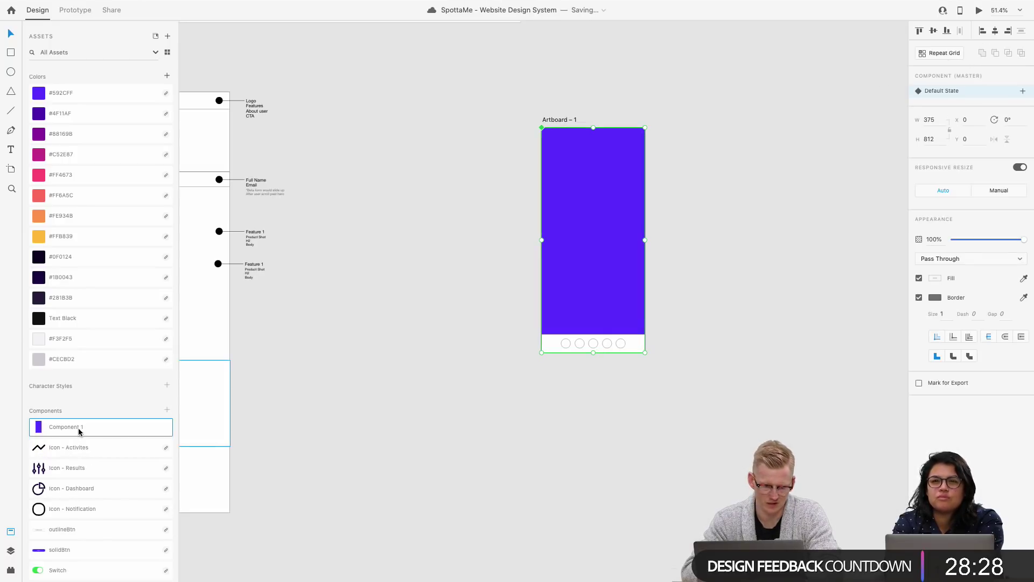
Step: Rename the new component as "Screens - Tabbar"
{"action": "double_click", "coordinate": [63, 428]}
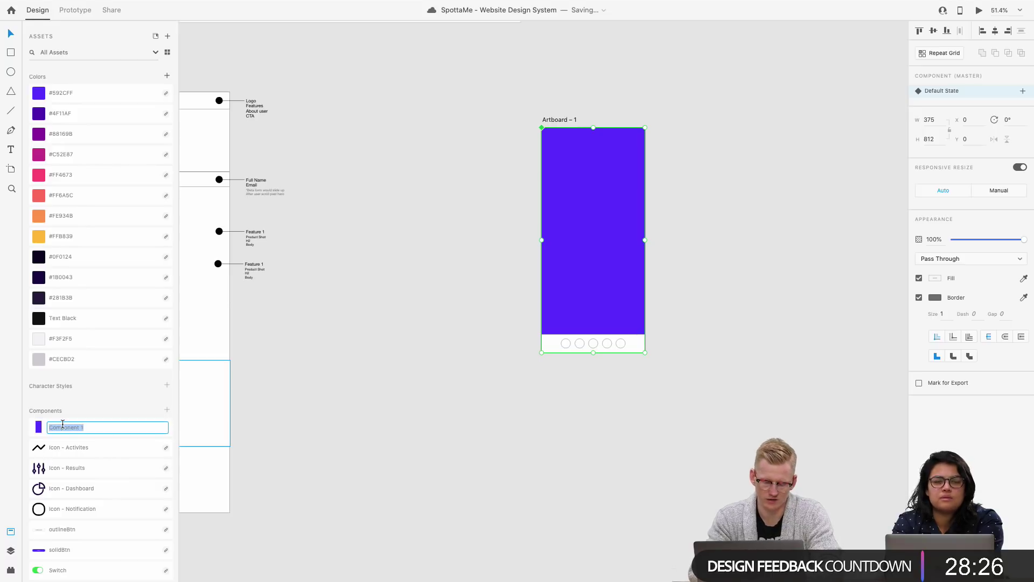
{"action": "type", "text": "Screens - Tabbar"}
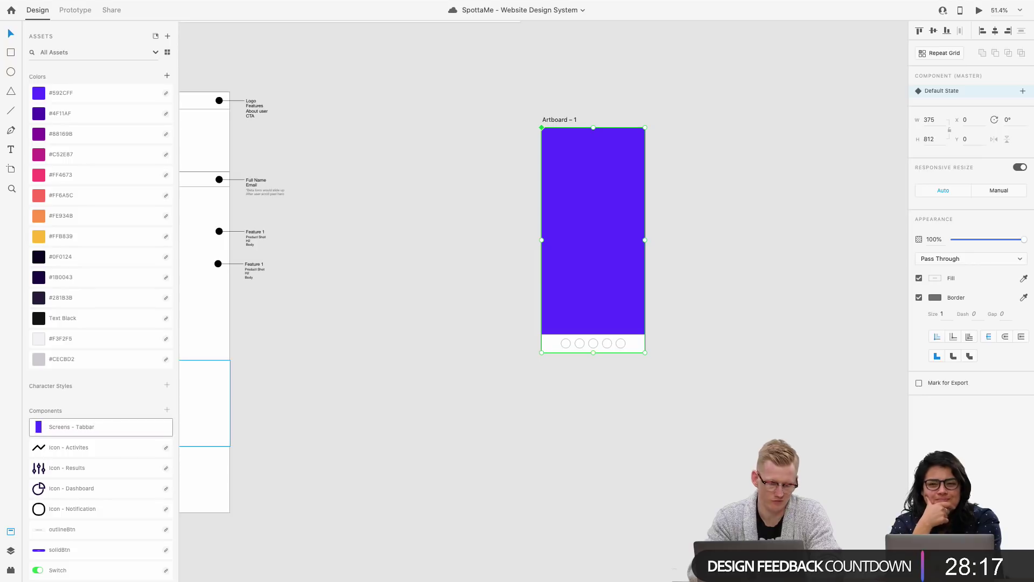
{"action": "key", "text": "Return"}
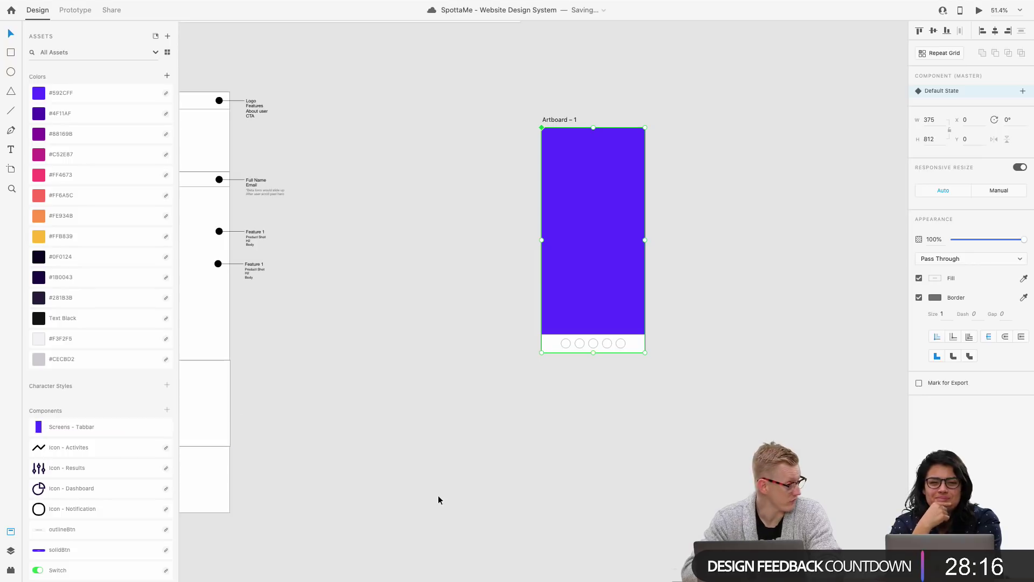
Step: Examine the first circle, purple background and white tab bar strip inside the Screens - Tabbar component
{"action": "scroll", "coordinate": [681, 455], "scroll_direction": "up", "scroll_amount": 5}
{"action": "scroll", "coordinate": [681, 455], "scroll_direction": "up", "scroll_amount": 5}
{"action": "scroll", "coordinate": [681, 455], "scroll_direction": "left", "scroll_amount": 5}
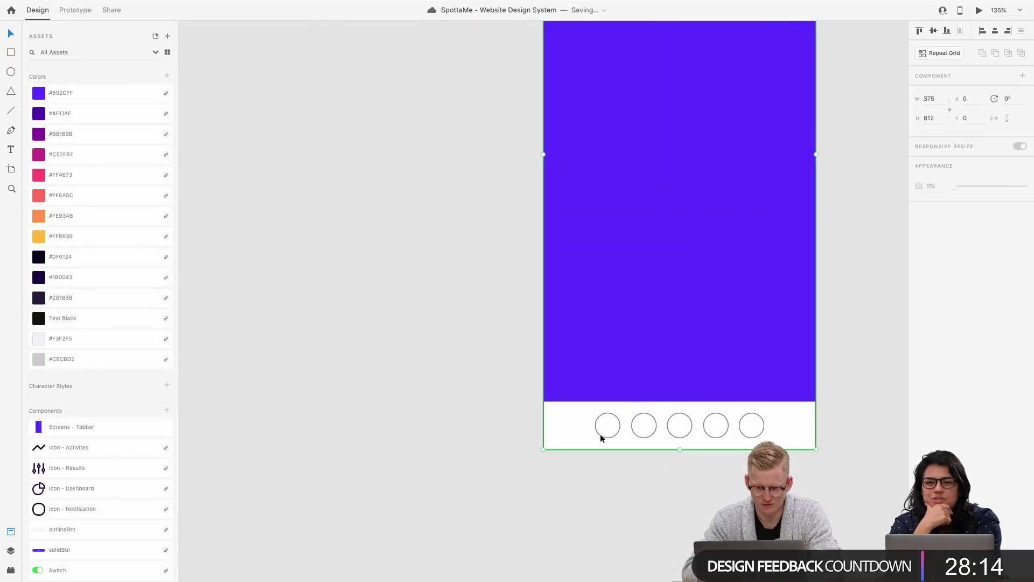
{"action": "scroll", "coordinate": [600, 435], "scroll_direction": "up", "scroll_amount": 1}
{"action": "scroll", "coordinate": [600, 434], "scroll_direction": "right", "scroll_amount": 1}
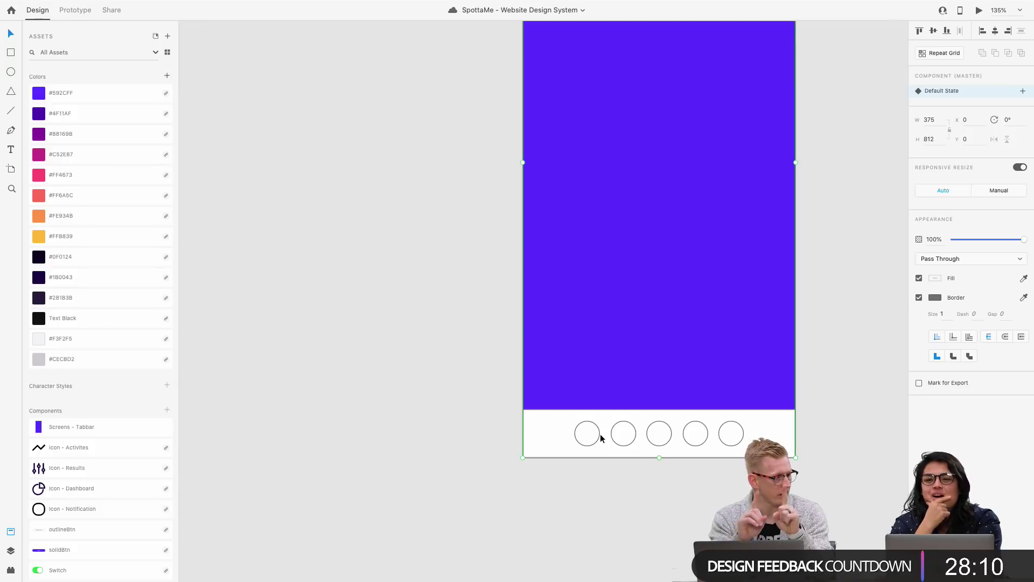
{"action": "scroll", "coordinate": [601, 438], "scroll_direction": "down", "scroll_amount": 5}
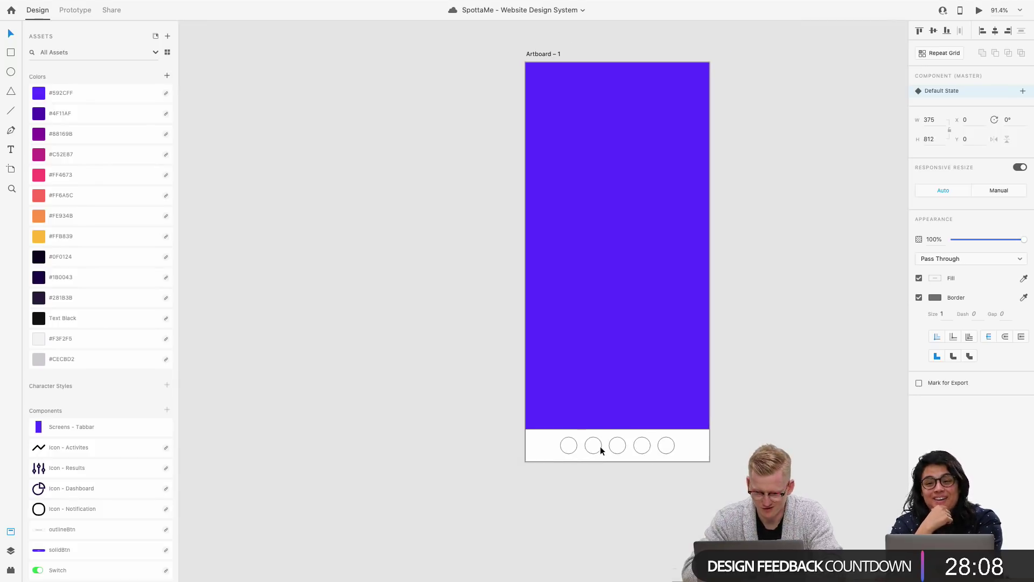
{"action": "scroll", "coordinate": [600, 446], "scroll_direction": "right", "scroll_amount": 2}
{"action": "left_click", "coordinate": [497, 448]}
{"action": "left_click", "coordinate": [501, 475]}
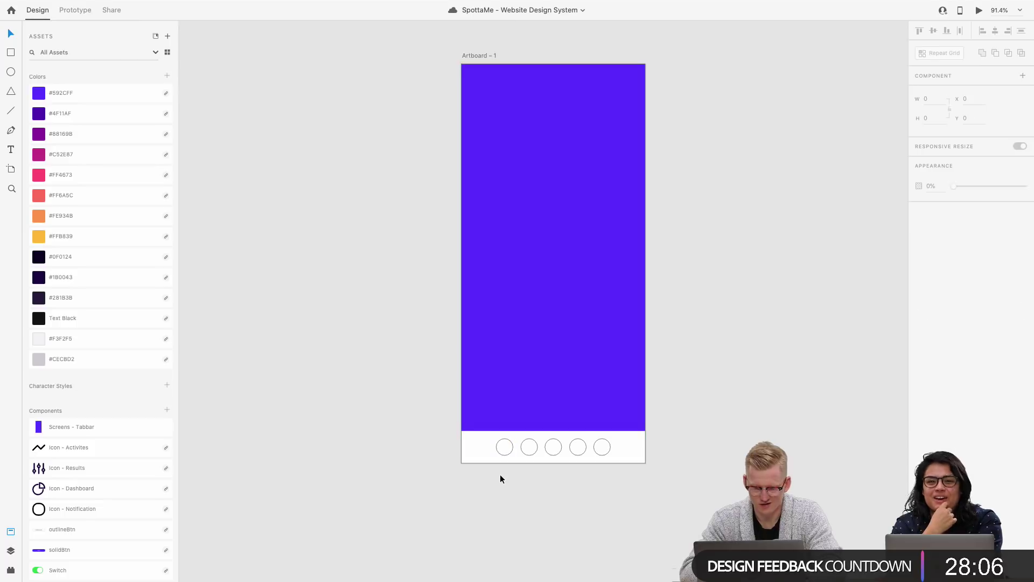
{"action": "scroll", "coordinate": [501, 475], "scroll_direction": "up", "scroll_amount": 5}
{"action": "left_click", "coordinate": [511, 430]}
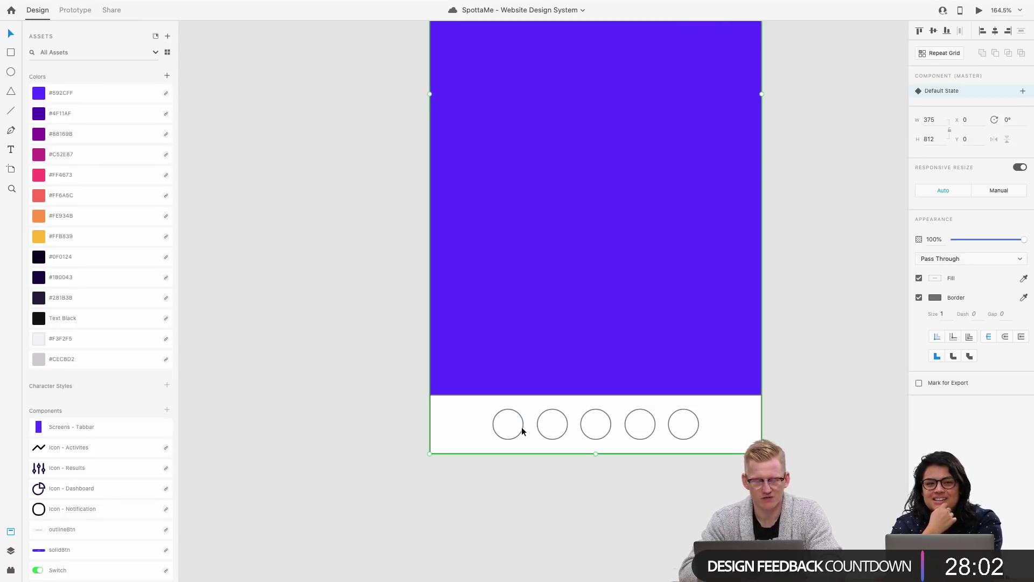
{"action": "double_click", "coordinate": [523, 422]}
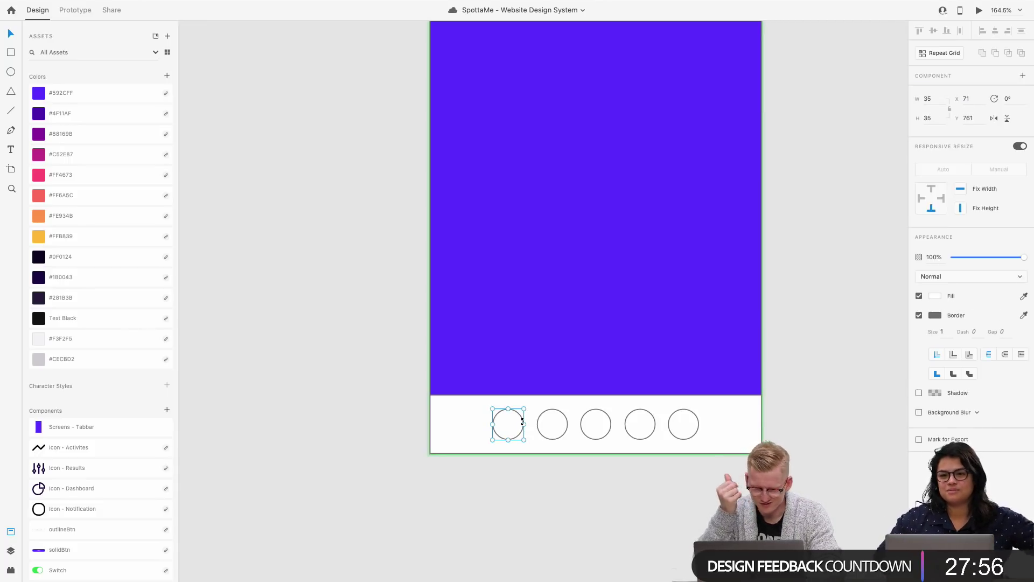
{"action": "scroll", "coordinate": [522, 422], "scroll_direction": "down", "scroll_amount": 5}
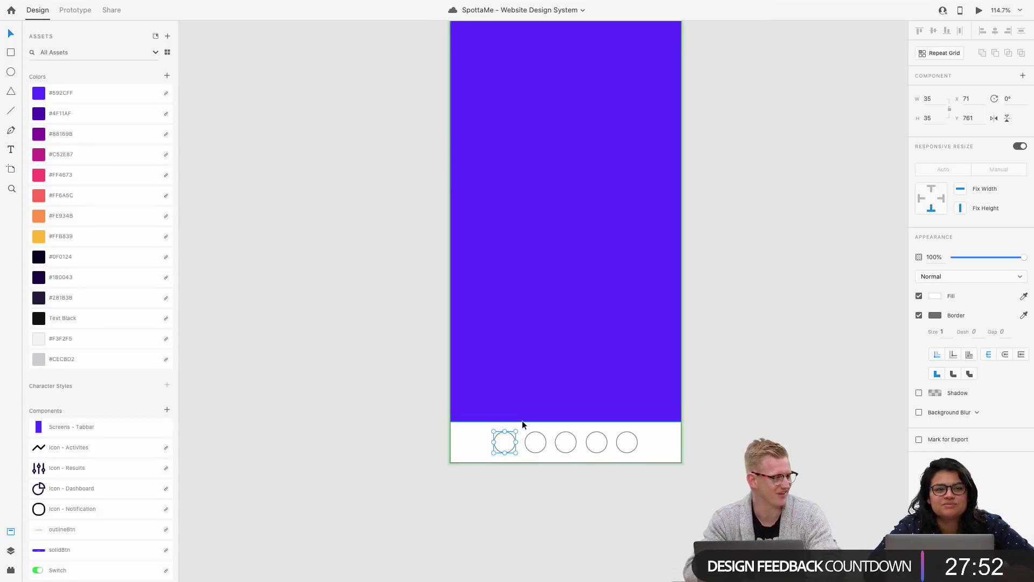
{"action": "left_click", "coordinate": [522, 241]}
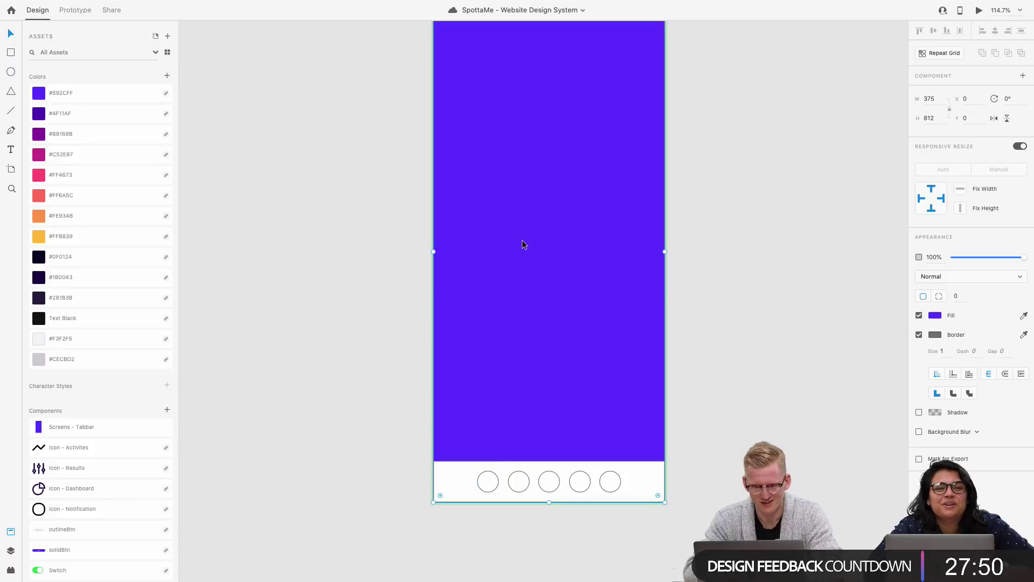
{"action": "scroll", "coordinate": [522, 240], "scroll_direction": "up", "scroll_amount": 2}
{"action": "scroll", "coordinate": [522, 240], "scroll_direction": "down", "scroll_amount": 3}
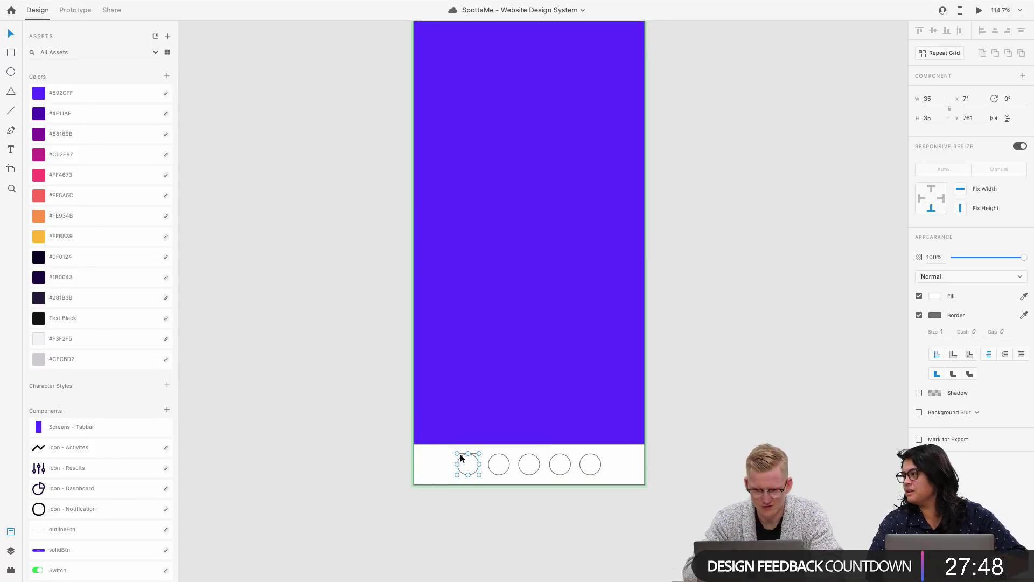
{"action": "double_click", "coordinate": [440, 451]}
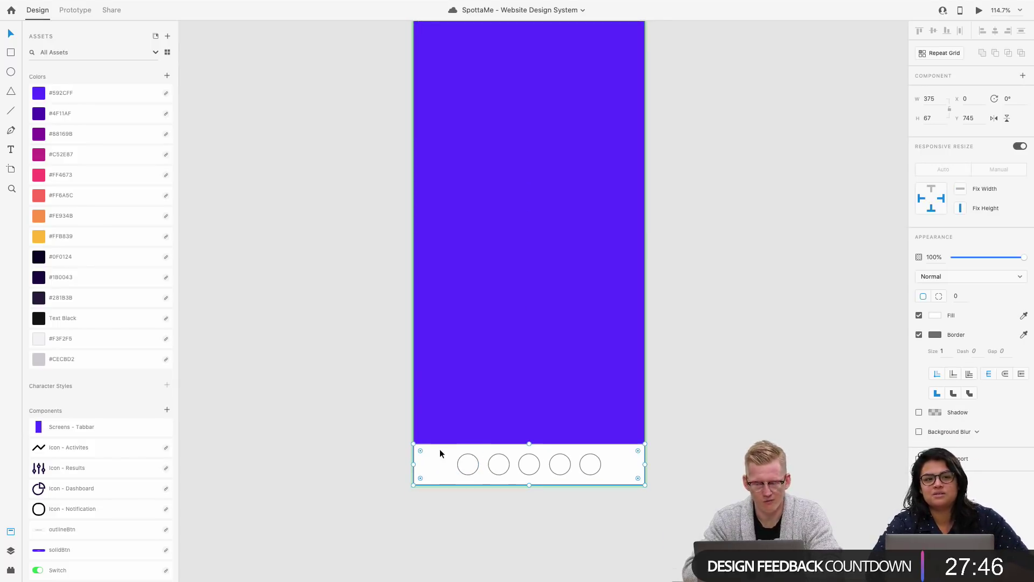
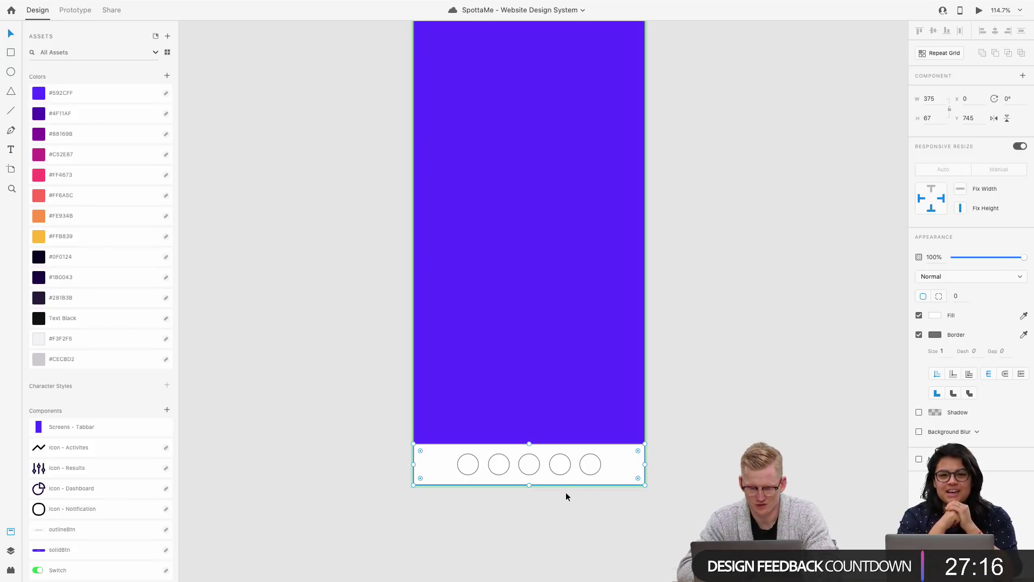
{"action": "scroll", "coordinate": [566, 496], "scroll_direction": "up", "scroll_amount": 5}
{"action": "left_click", "coordinate": [571, 506]}
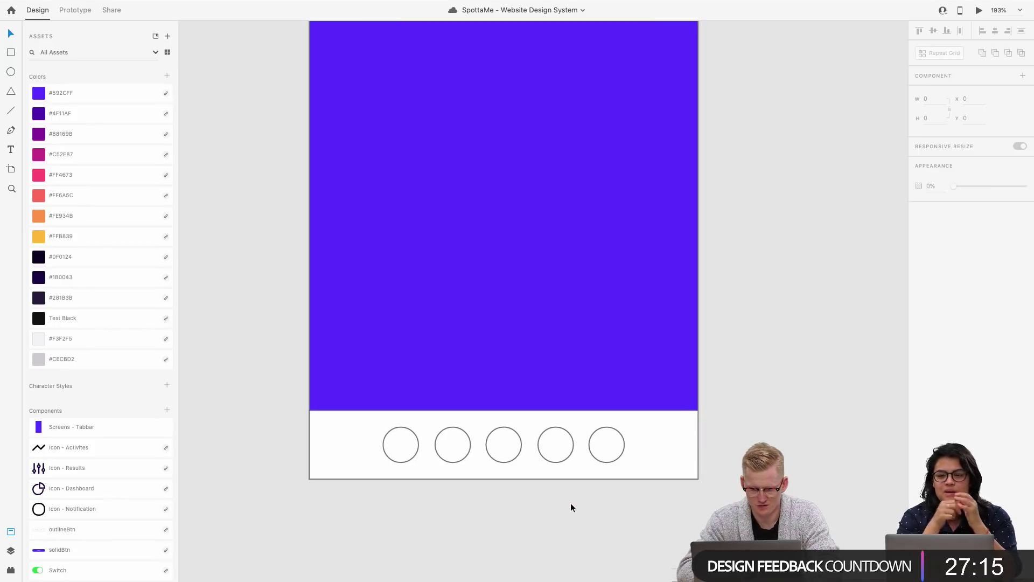
{"action": "left_click", "coordinate": [574, 455]}
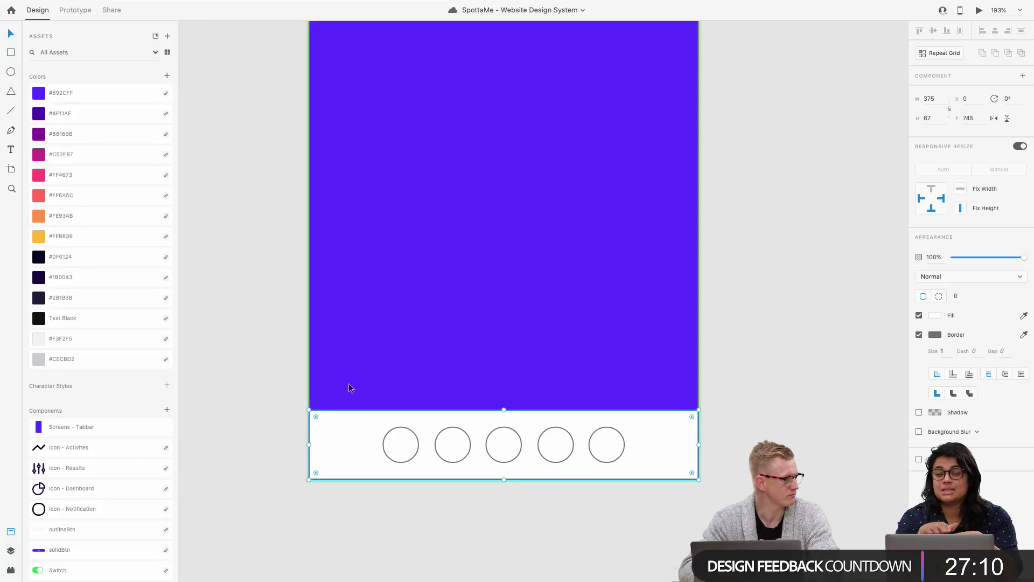
Step: Add a new state named "Tab2" to the Screens - Tabbar master component
{"action": "scroll", "coordinate": [483, 338], "scroll_direction": "down", "scroll_amount": 3}
{"action": "left_click", "coordinate": [535, 248]}
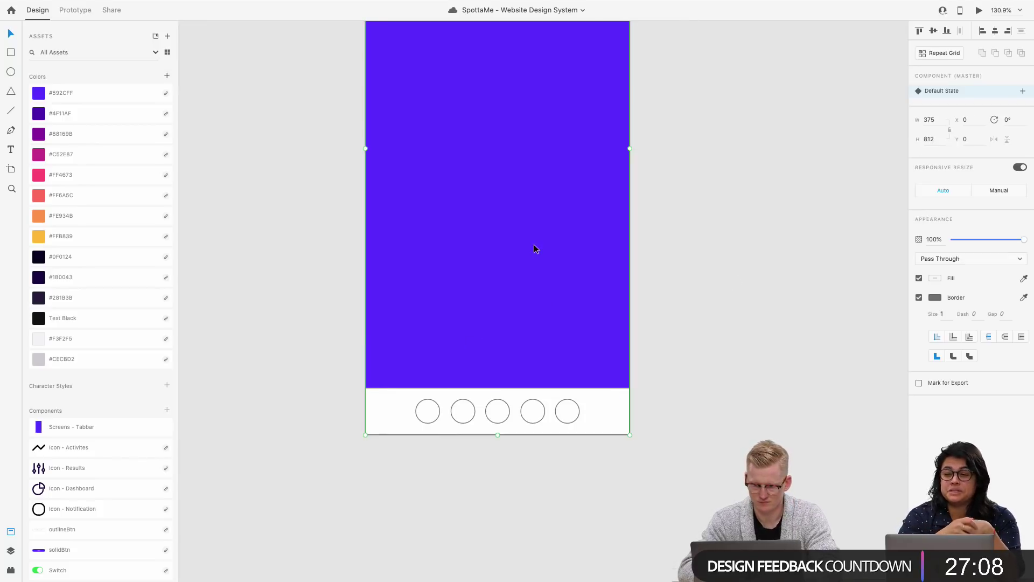
{"action": "left_click", "coordinate": [1023, 91]}
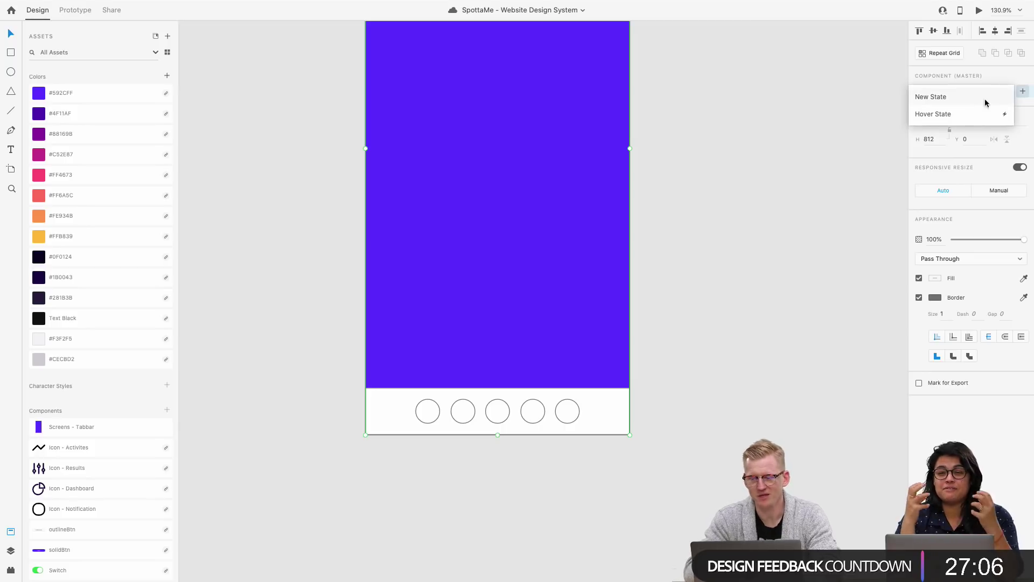
{"action": "left_click", "coordinate": [949, 93]}
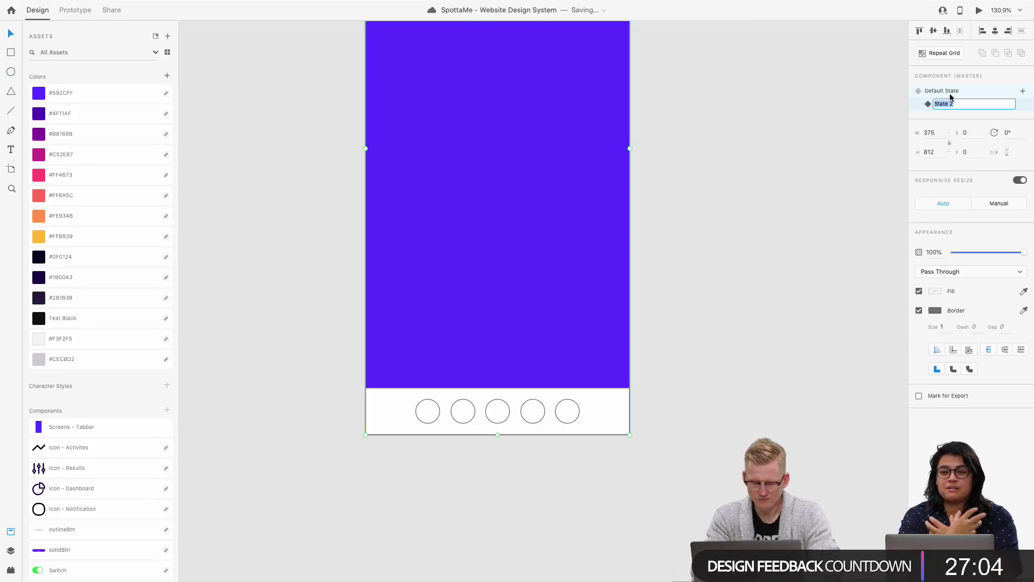
{"action": "type", "text": "Tab2"}
{"action": "key", "text": "Return"}
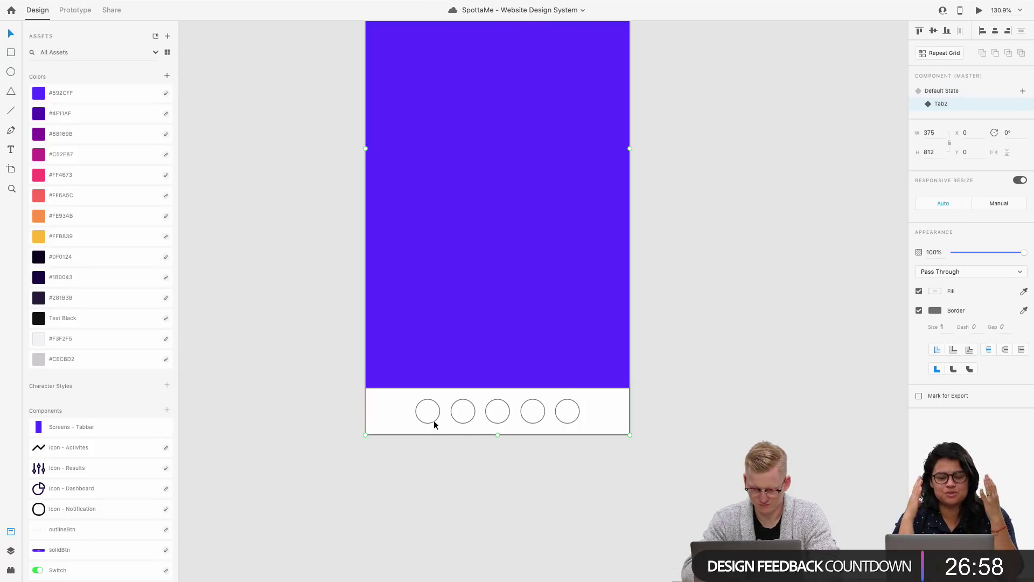
Step: Group the five circles and the white tab bar rectangle inside the Screens - Tabbar component
{"action": "scroll", "coordinate": [434, 422], "scroll_direction": "down", "scroll_amount": 5}
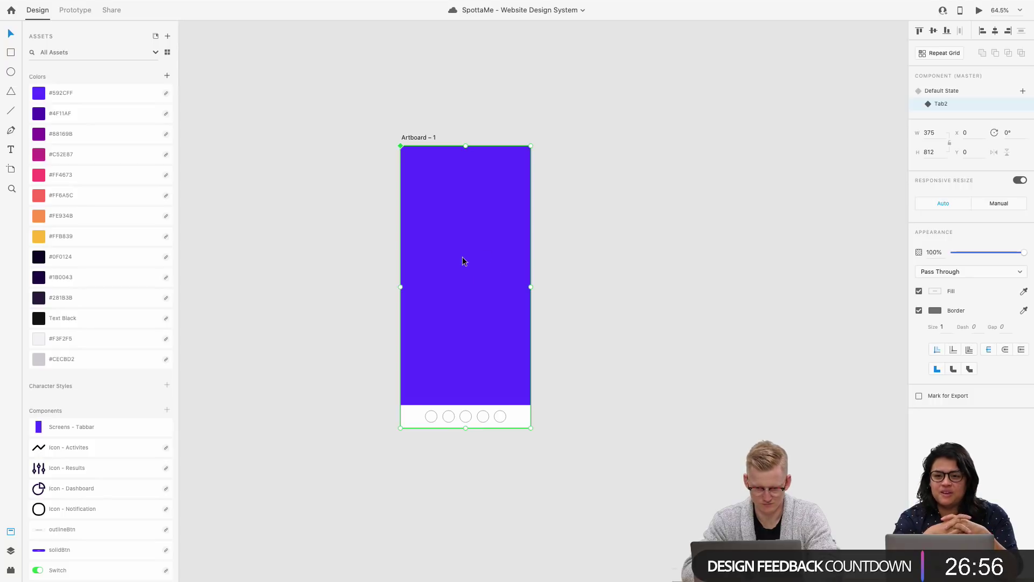
{"action": "key", "text": "super+y"}
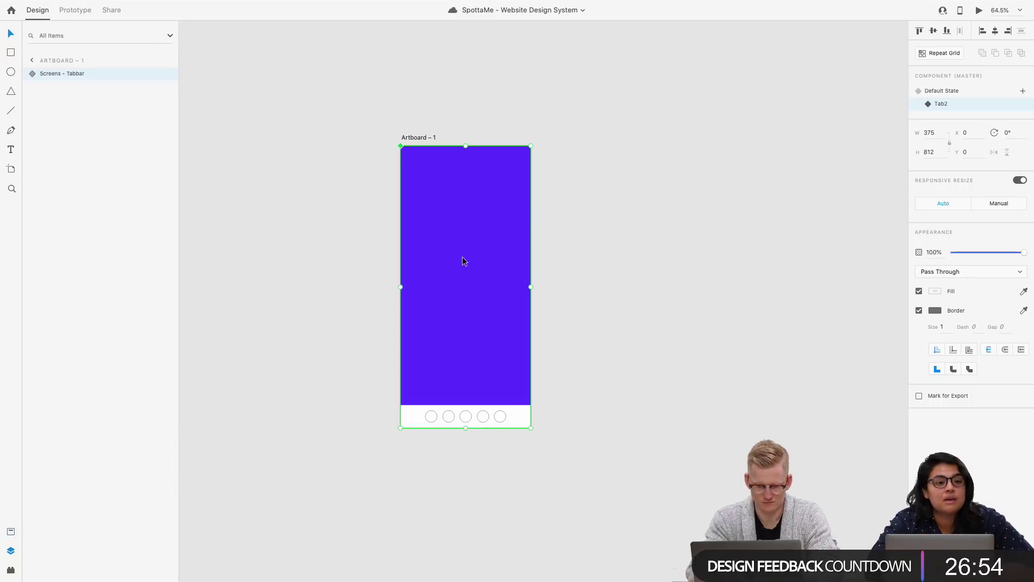
{"action": "left_click", "coordinate": [31, 73]}
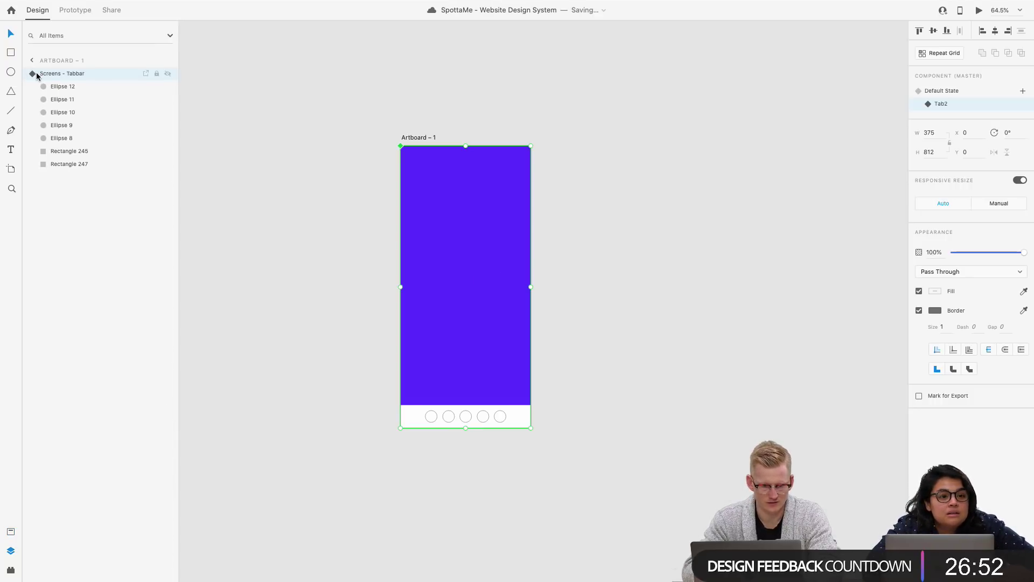
{"action": "left_click", "coordinate": [51, 138]}
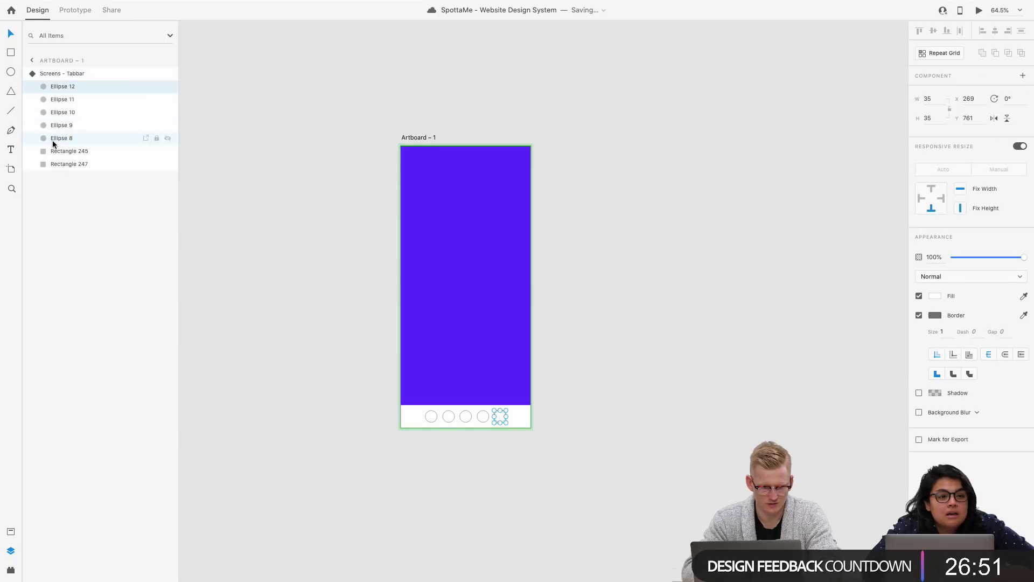
{"action": "left_click", "coordinate": [52, 89], "text": "shift"}
{"action": "left_click", "coordinate": [62, 150], "text": "shift"}
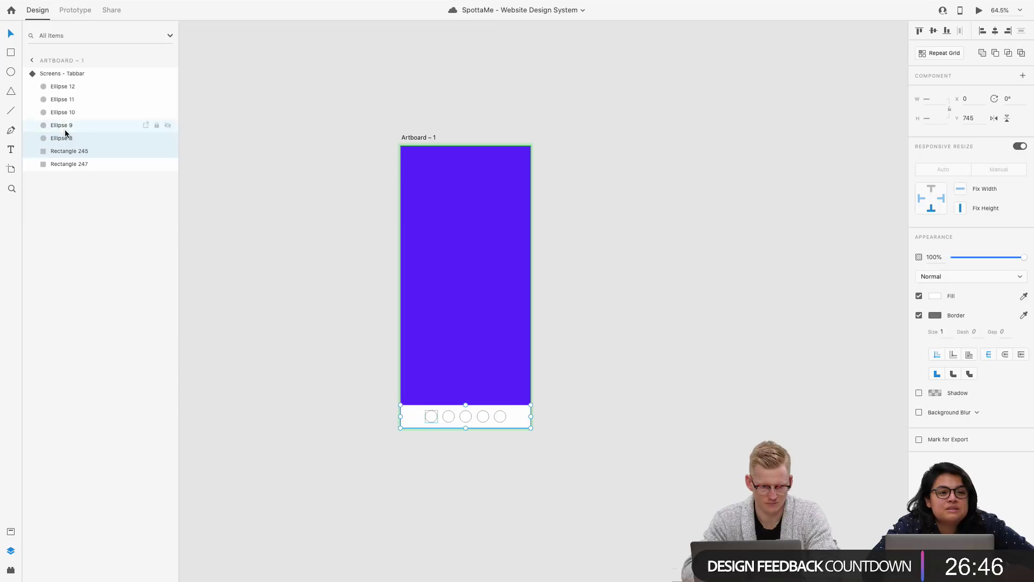
{"action": "left_click", "coordinate": [65, 86], "text": "shift"}
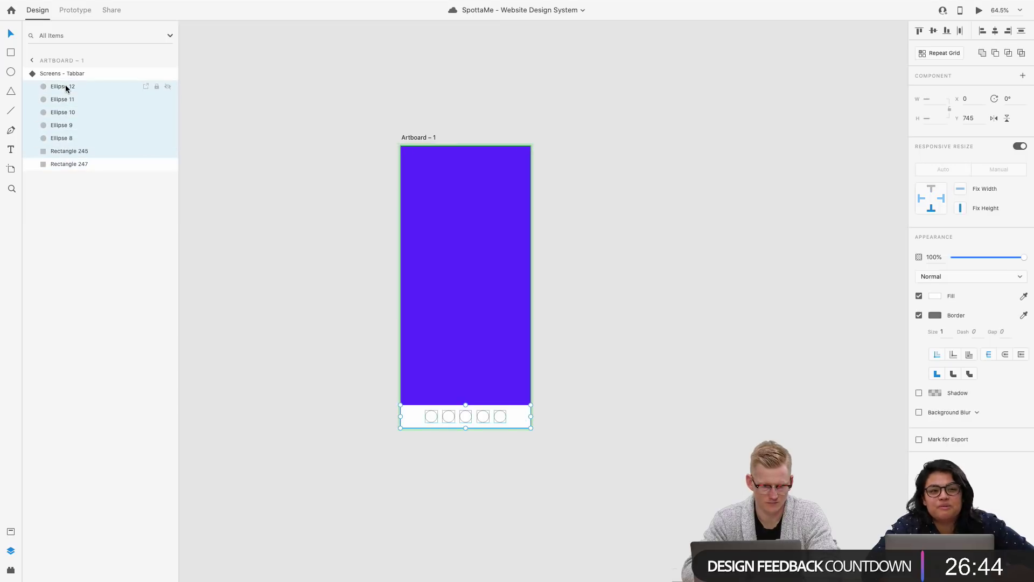
{"action": "key", "text": "super+g"}
Step: Rename the new group as "tabbar" and the purple background rectangle as "bg"
{"action": "double_click", "coordinate": [64, 86]}
{"action": "type", "text": "tab"}
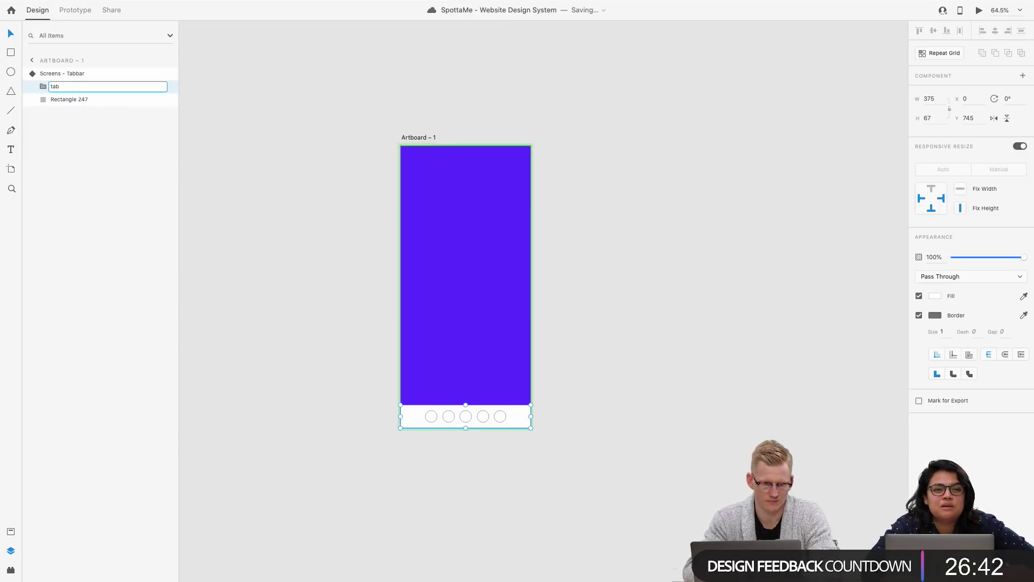
{"action": "type", "text": "bar"}
{"action": "key", "text": "Return"}
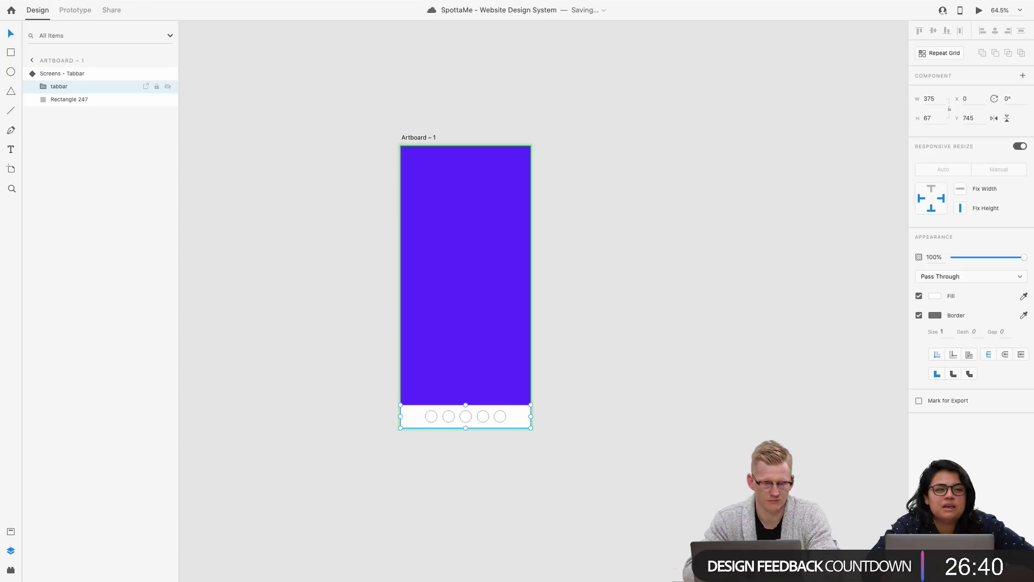
{"action": "left_click", "coordinate": [68, 99]}
{"action": "double_click", "coordinate": [68, 99]}
{"action": "type", "text": "bg"}
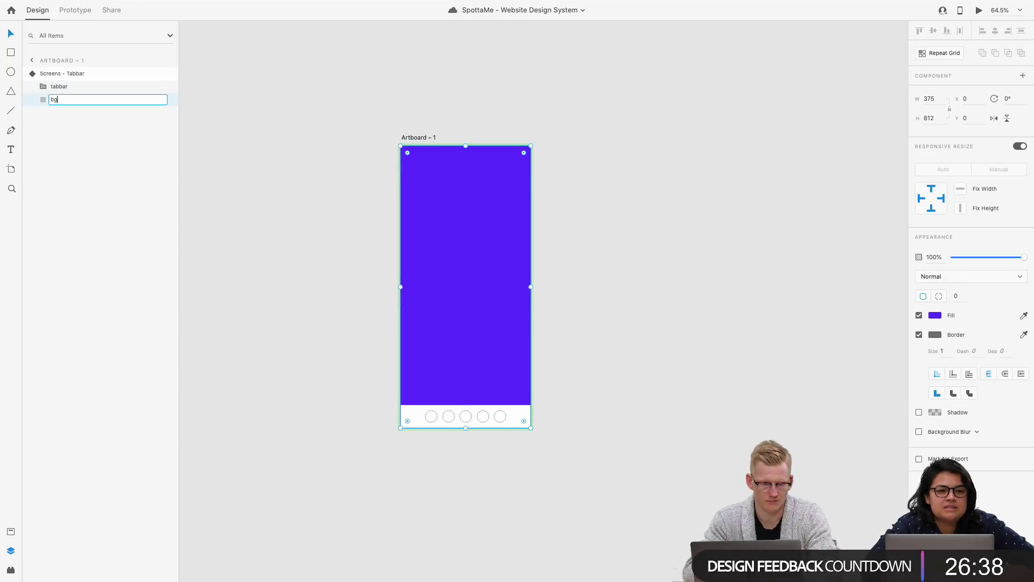
{"action": "key", "text": "Return"}
Step: Duplicate the bg rectangle four times inside the Screens - Tabbar component
{"action": "left_click", "coordinate": [62, 87]}
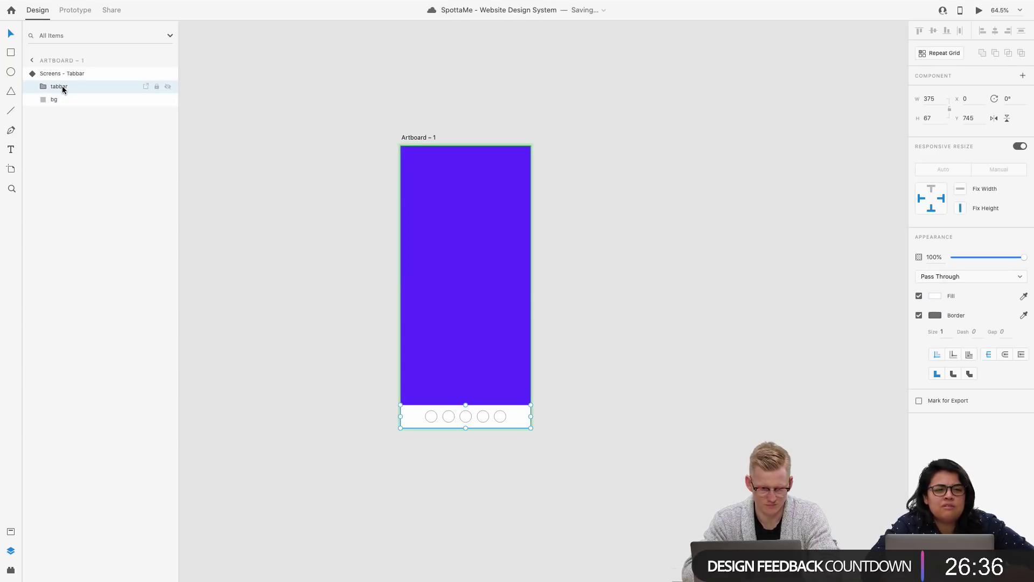
{"action": "left_click", "coordinate": [61, 99]}
{"action": "key", "text": "super+d"}
{"action": "key", "text": "super+d"}
{"action": "key", "text": "super+d"}
{"action": "key", "text": "super+d"}
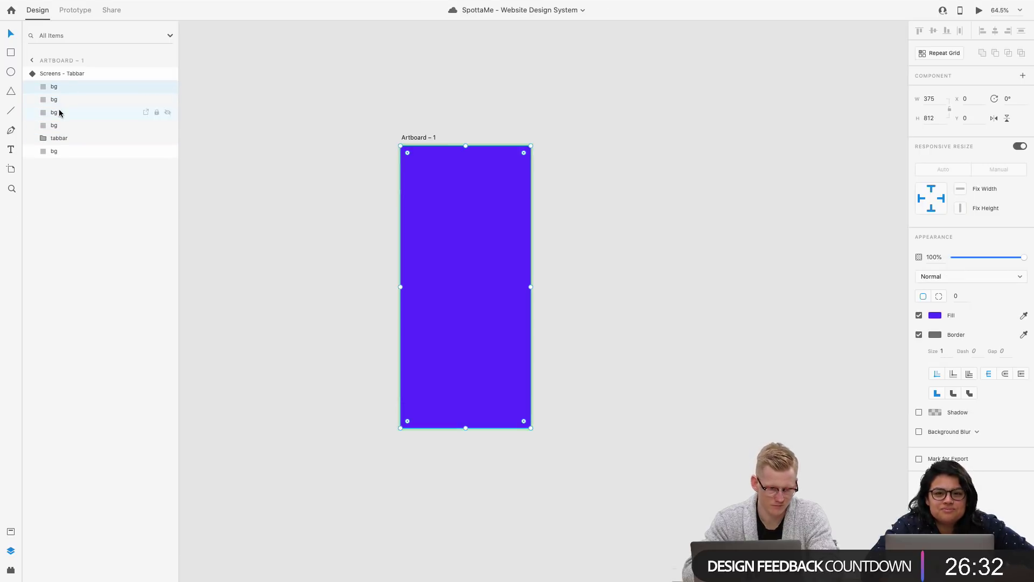
Step: Reorder the layers so all the bg copies sit beneath the tabbar group
{"action": "left_click", "coordinate": [57, 112]}
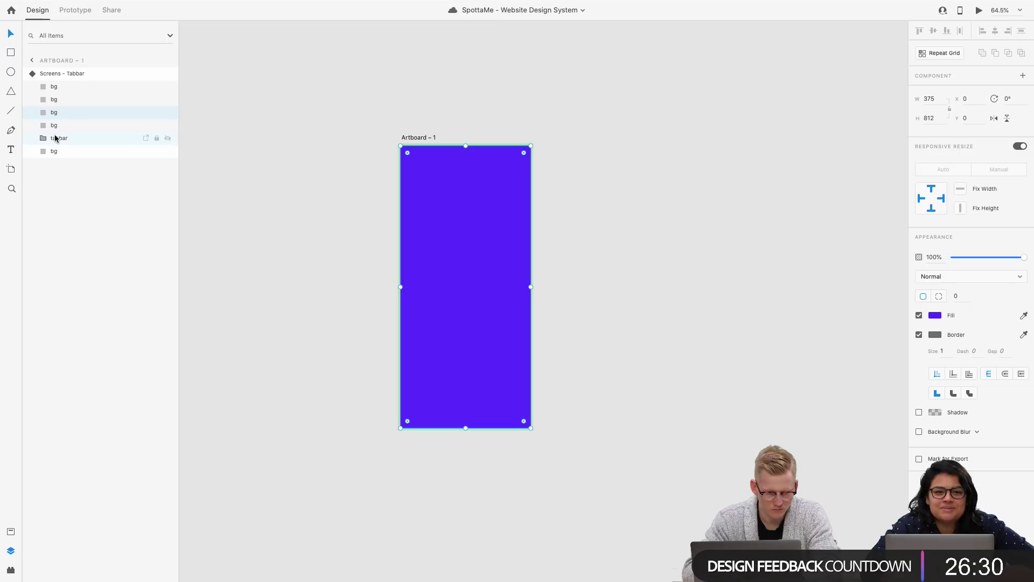
{"action": "mouse_move", "coordinate": [56, 125]}
{"action": "left_mouse_down"}
{"action": "mouse_move", "coordinate": [56, 150]}
{"action": "mouse_move", "coordinate": [54, 113]}
{"action": "mouse_move", "coordinate": [55, 138]}
{"action": "left_mouse_up"}
{"action": "mouse_move", "coordinate": [54, 99]}
{"action": "left_mouse_down"}
{"action": "mouse_move", "coordinate": [53, 122]}
{"action": "mouse_move", "coordinate": [54, 107]}
{"action": "left_mouse_up"}
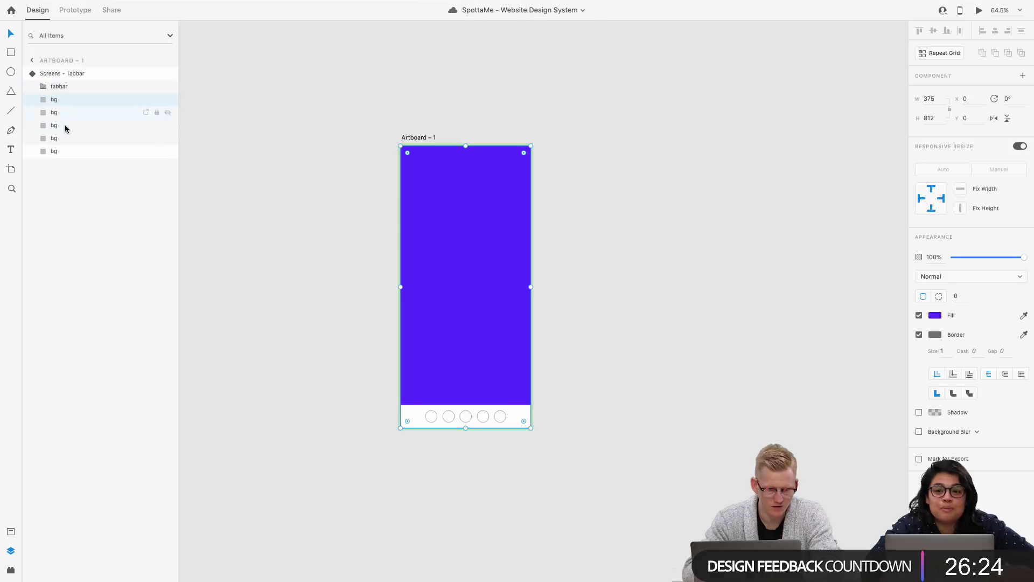
Step: Rename the two lowest background layers, from the bottom up, as "bg 1" and "bg 2"
{"action": "double_click", "coordinate": [53, 151]}
{"action": "key", "text": "Right"}
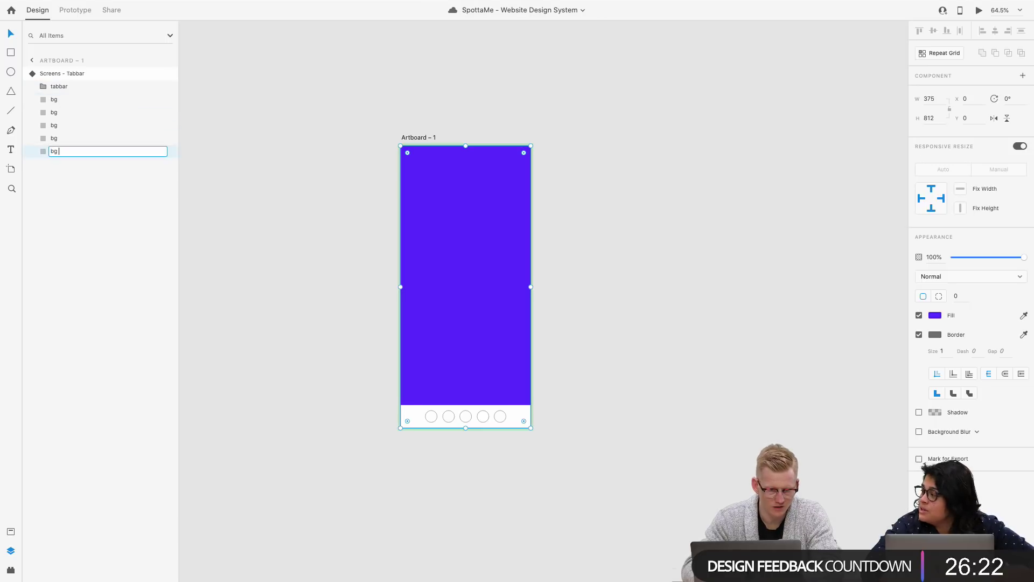
{"action": "type", "text": "1"}
{"action": "key", "text": "Return"}
{"action": "double_click", "coordinate": [52, 139]}
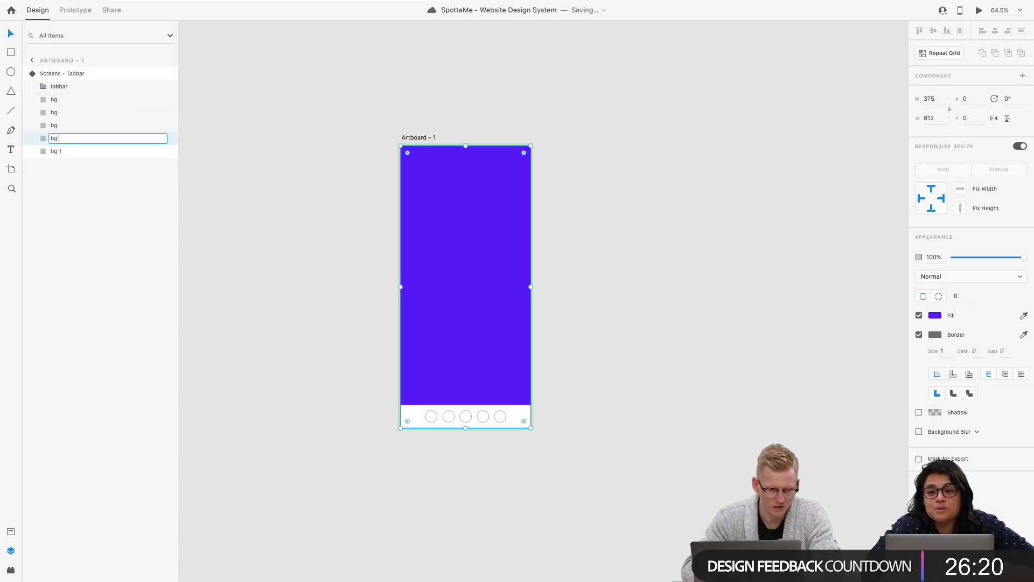
{"action": "type", "text": "2"}
{"action": "key", "text": "Return"}
Step: Rename the remaining three background layers, from the bottom up, as "bg 3", "bg 4" and "bg 5"
{"action": "double_click", "coordinate": [53, 125]}
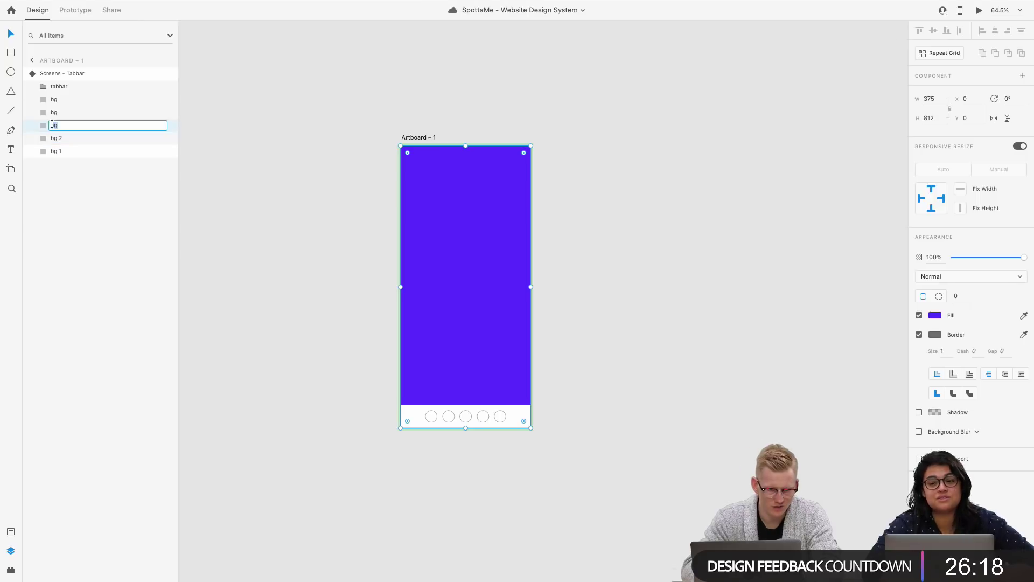
{"action": "type", "text": "3"}
{"action": "key", "text": "Return"}
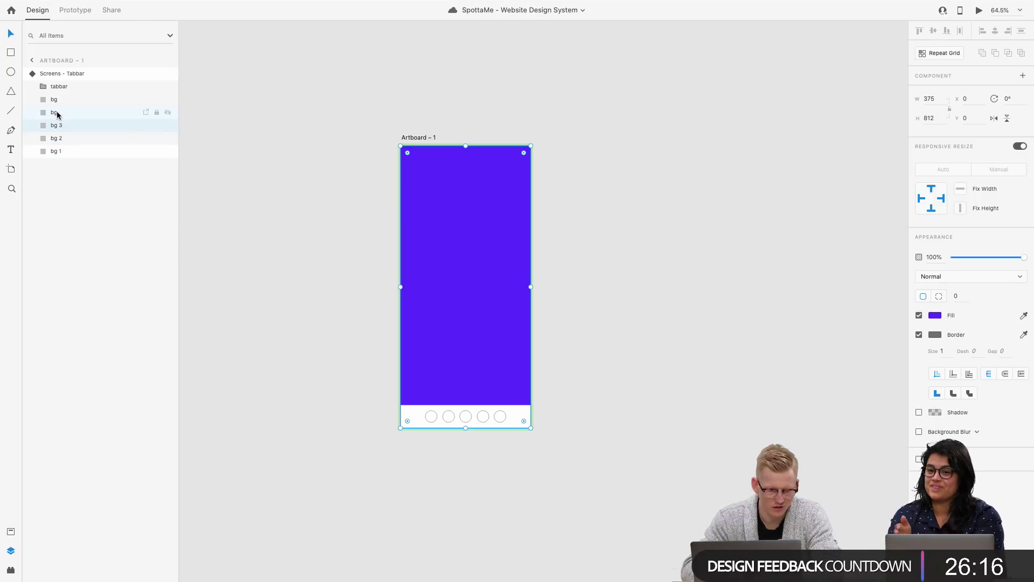
{"action": "double_click", "coordinate": [56, 112]}
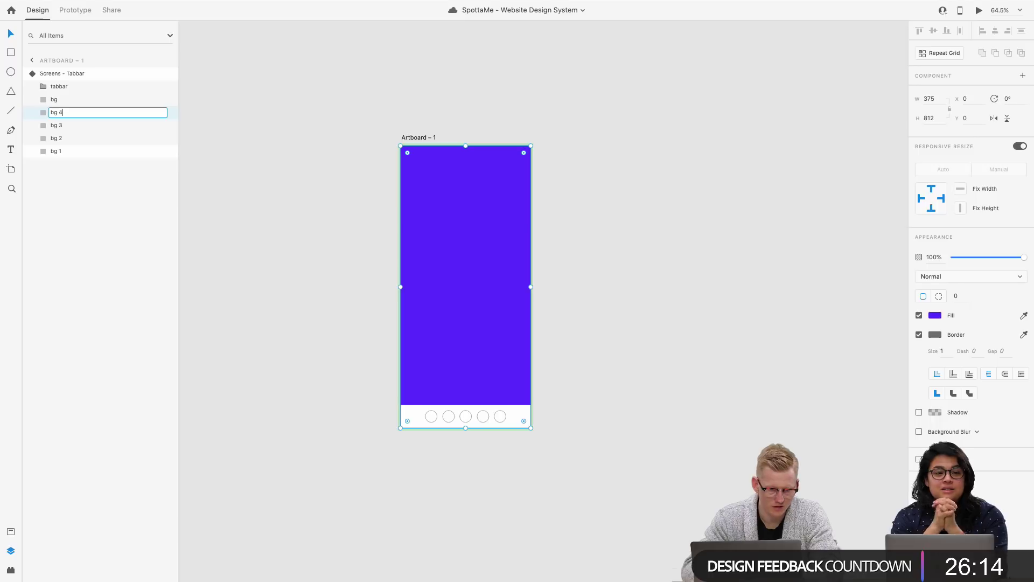
{"action": "type", "text": "4"}
{"action": "key", "text": "Return"}
{"action": "double_click", "coordinate": [54, 99]}
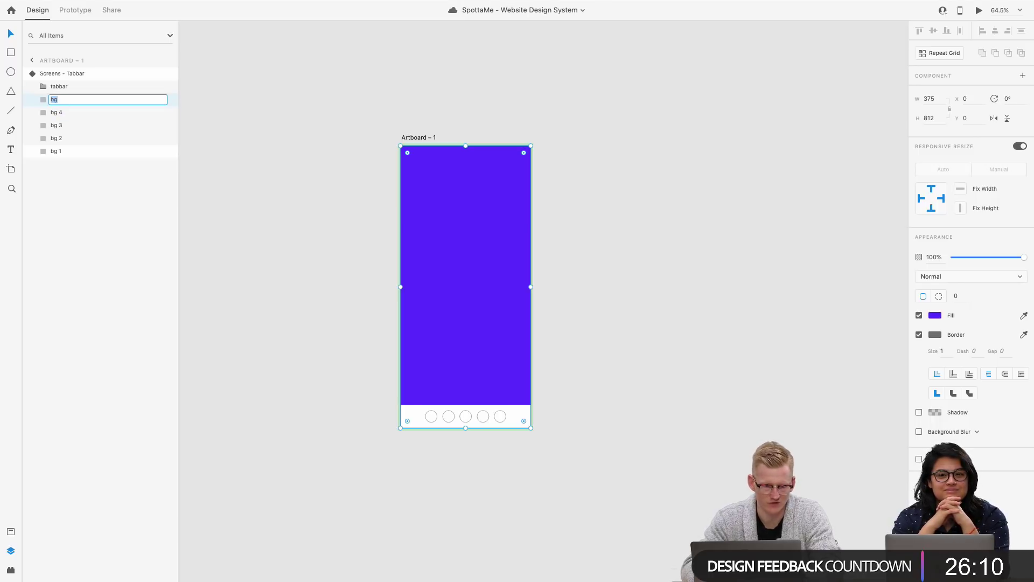
{"action": "type", "text": "5"}
{"action": "key", "text": "Return"}
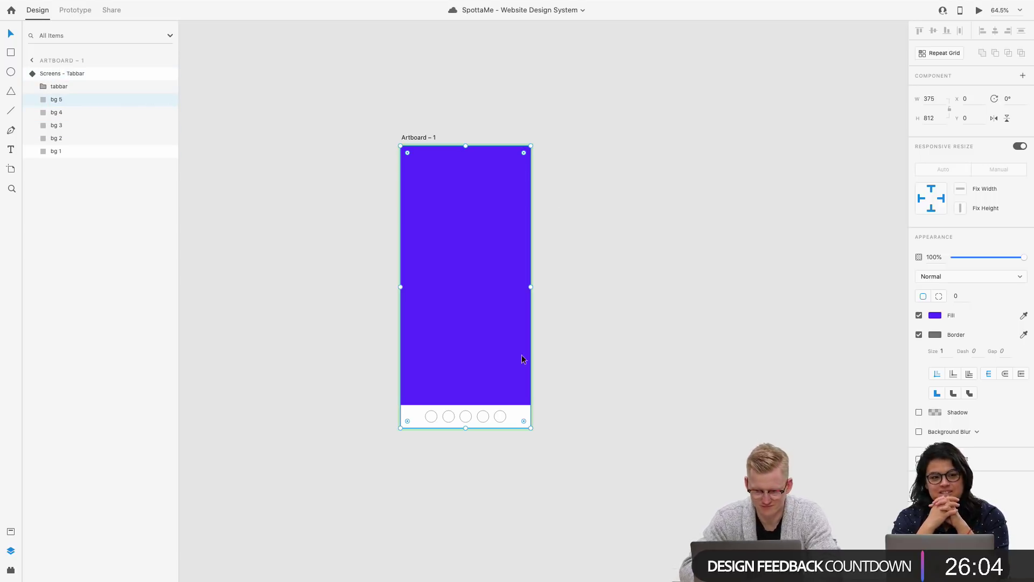
Step: Rename the first circle in the tabbar group, Ellipse 8, as "tab1-btn"
{"action": "scroll", "coordinate": [483, 412], "scroll_direction": "up", "scroll_amount": 5}
{"action": "left_click", "coordinate": [342, 432]}
{"action": "double_click", "coordinate": [338, 427]}
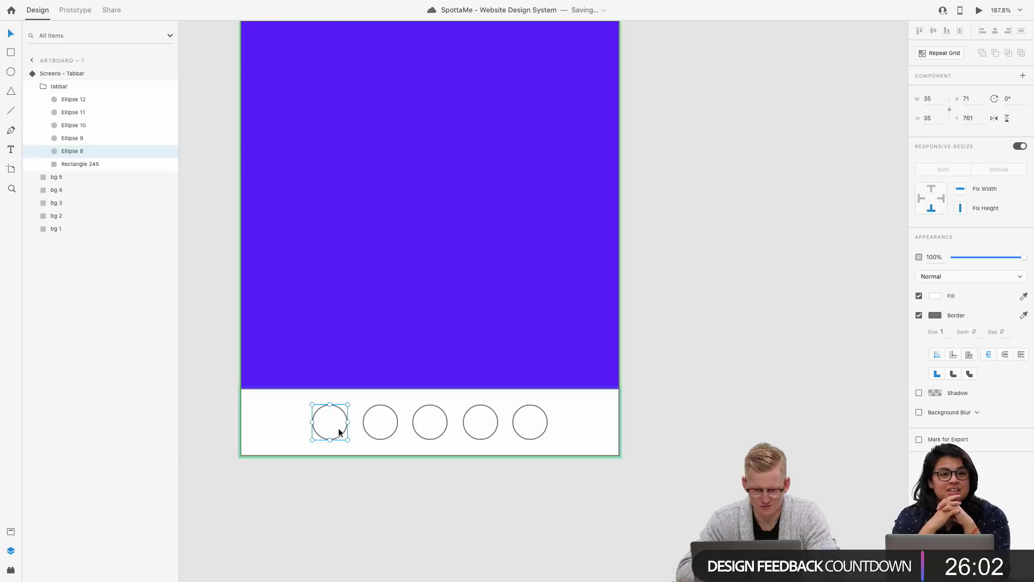
{"action": "scroll", "coordinate": [338, 428], "scroll_direction": "down", "scroll_amount": 5}
{"action": "scroll", "coordinate": [338, 428], "scroll_direction": "left", "scroll_amount": 1}
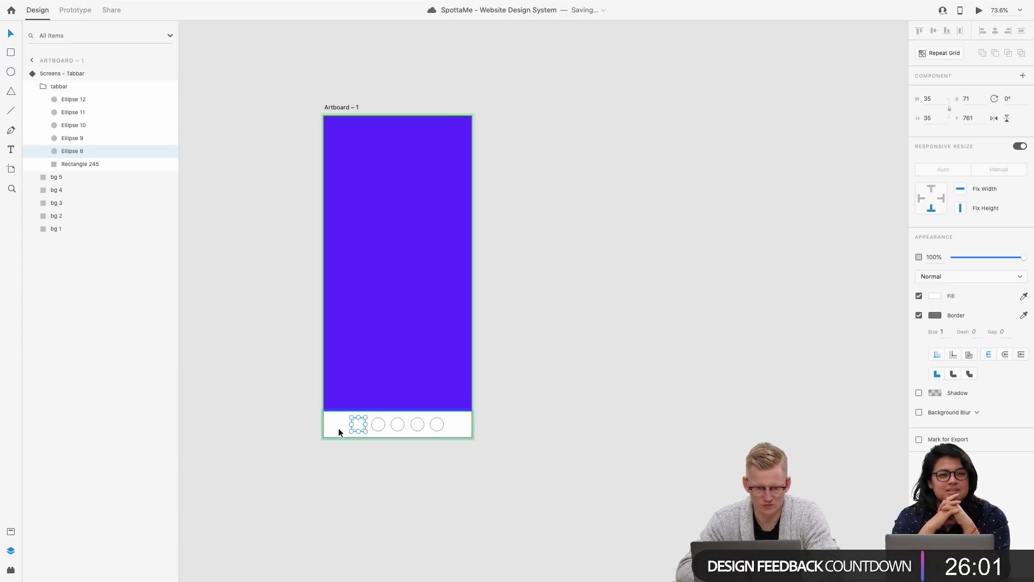
{"action": "double_click", "coordinate": [72, 151]}
{"action": "type", "text": "tab1"}
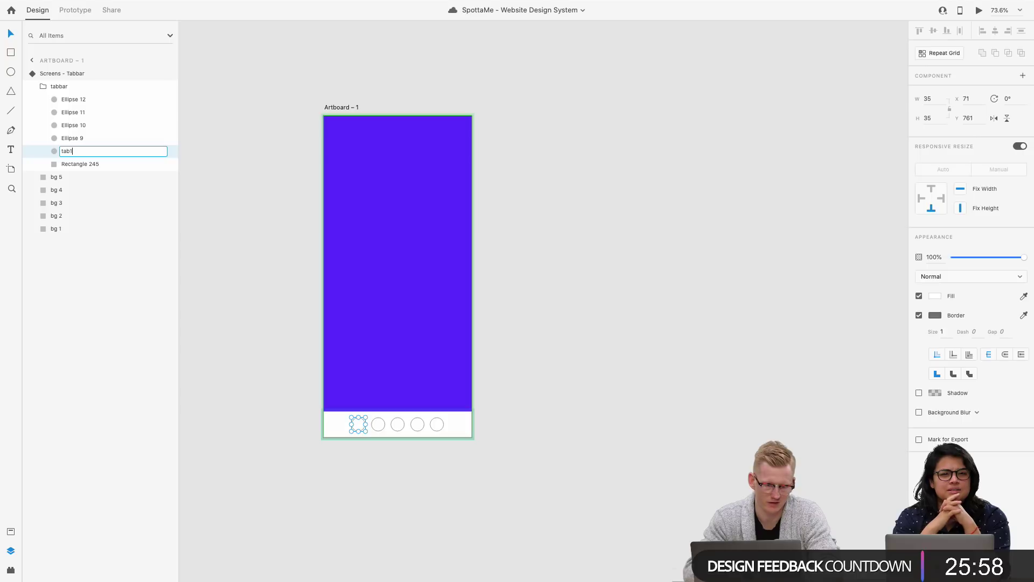
{"action": "type", "text": "-btn"}
{"action": "key", "text": "Return"}
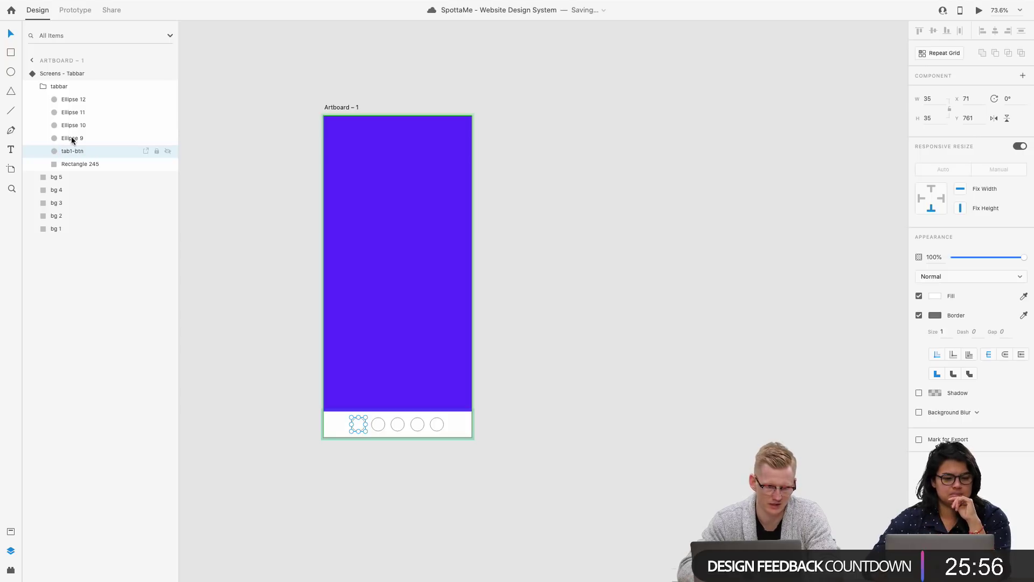
Step: Rename the second circle in the tabbar group, Ellipse 9, as "tab2-btn"
{"action": "left_click", "coordinate": [66, 136]}
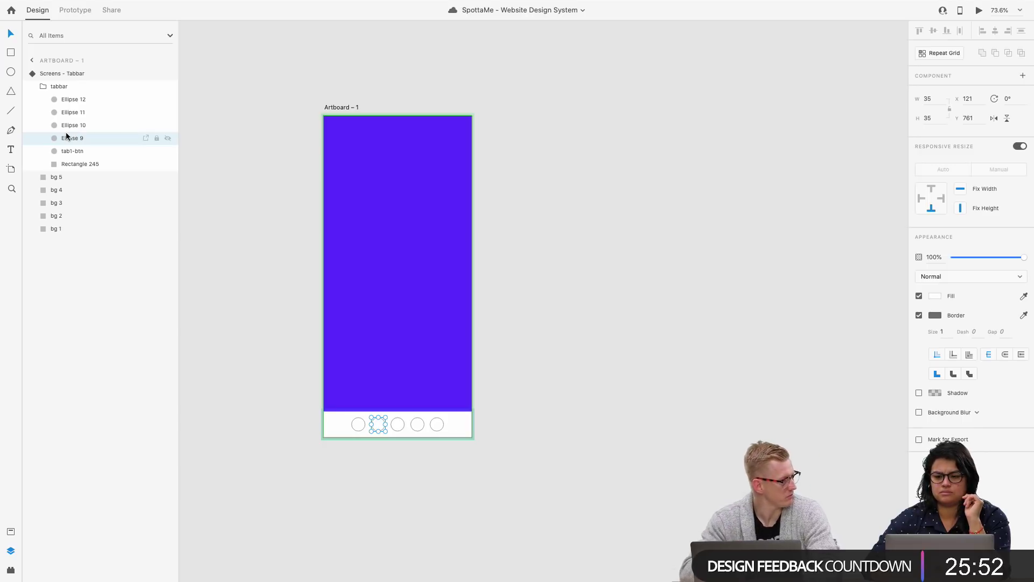
{"action": "double_click", "coordinate": [66, 134]}
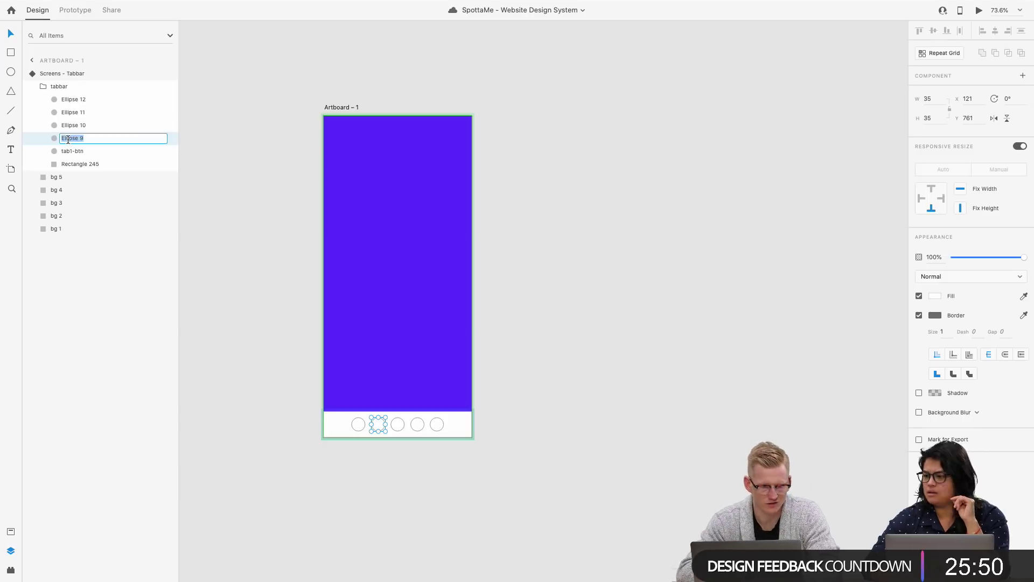
{"action": "type", "text": "t"}
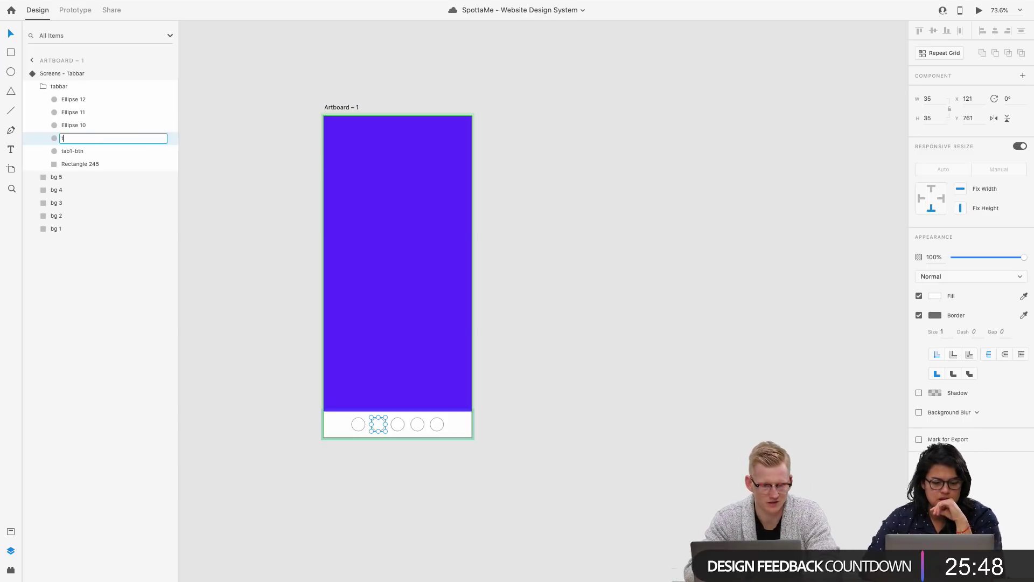
{"action": "type", "text": "ab2-b"}
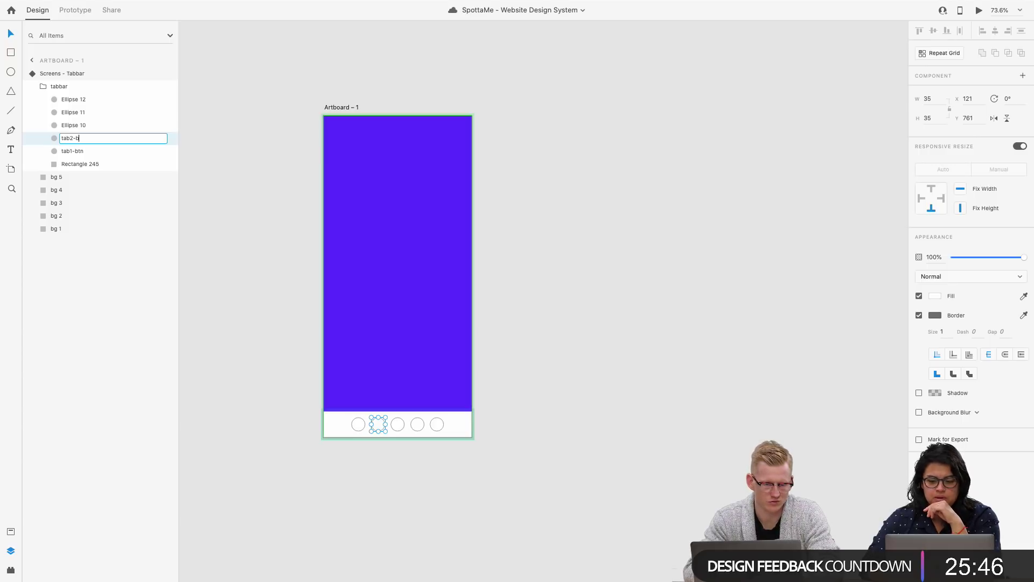
{"action": "type", "text": "tn"}
{"action": "key", "text": "Return"}
Step: Rename the third circle in the tabbar group, Ellipse 10, as "tab3-btn"
{"action": "left_click", "coordinate": [72, 128]}
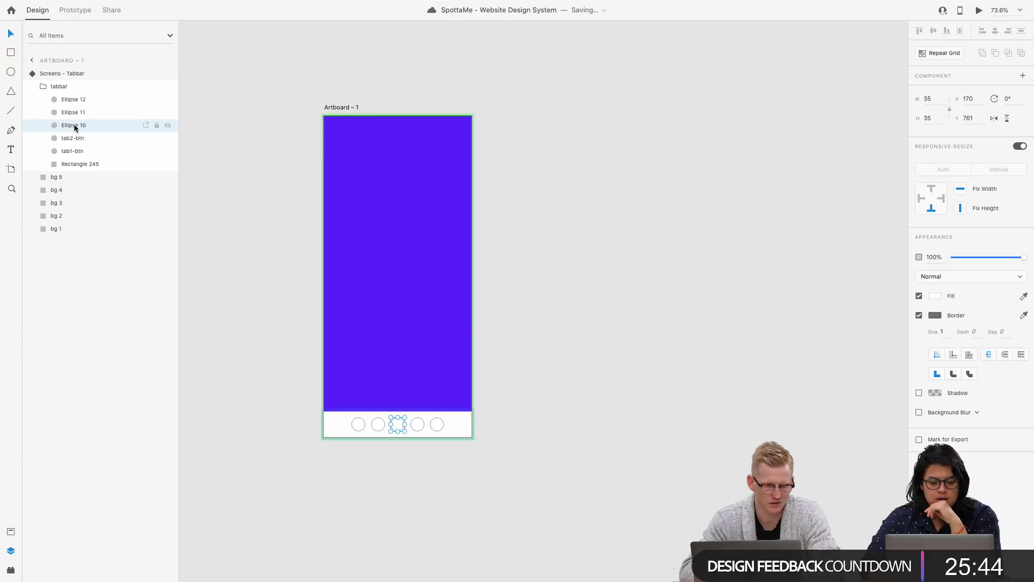
{"action": "double_click", "coordinate": [73, 126]}
{"action": "type", "text": "tab3"}
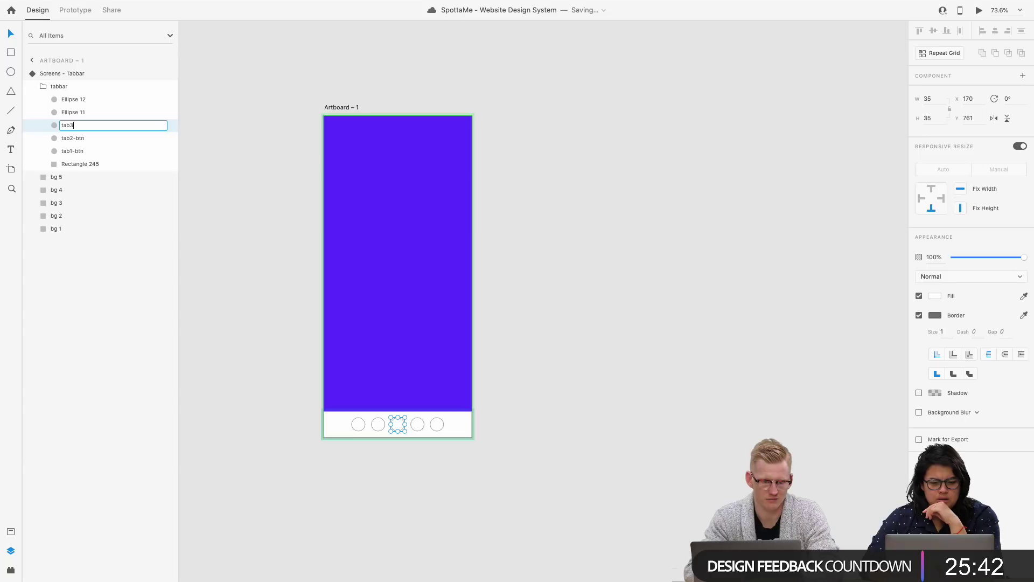
{"action": "type", "text": "-btn"}
{"action": "key", "text": "Return"}
Step: Rename the fourth circle in the tabbar group, Ellipse 11, as "tab4-btn"
{"action": "left_click", "coordinate": [71, 115]}
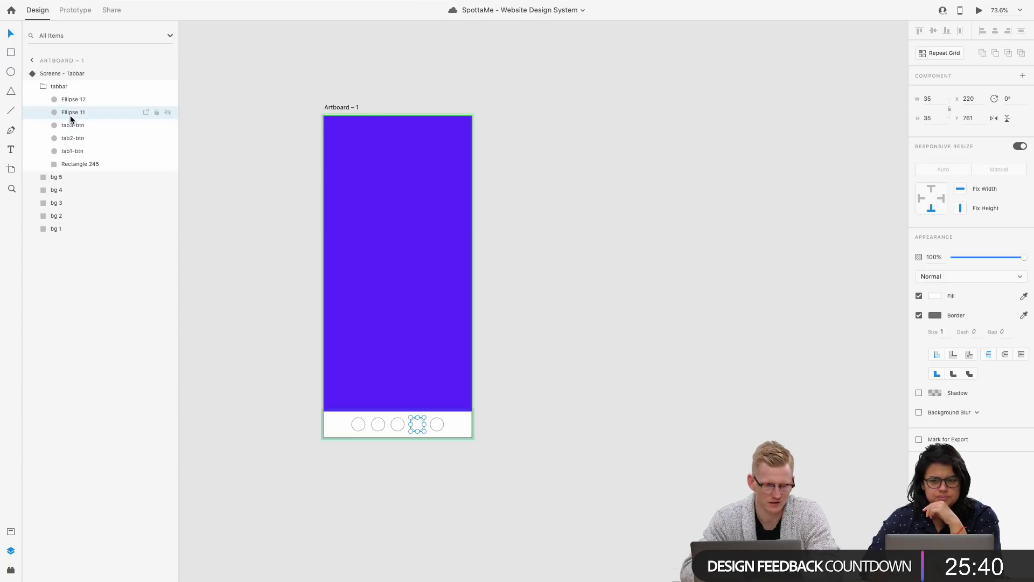
{"action": "double_click", "coordinate": [70, 114]}
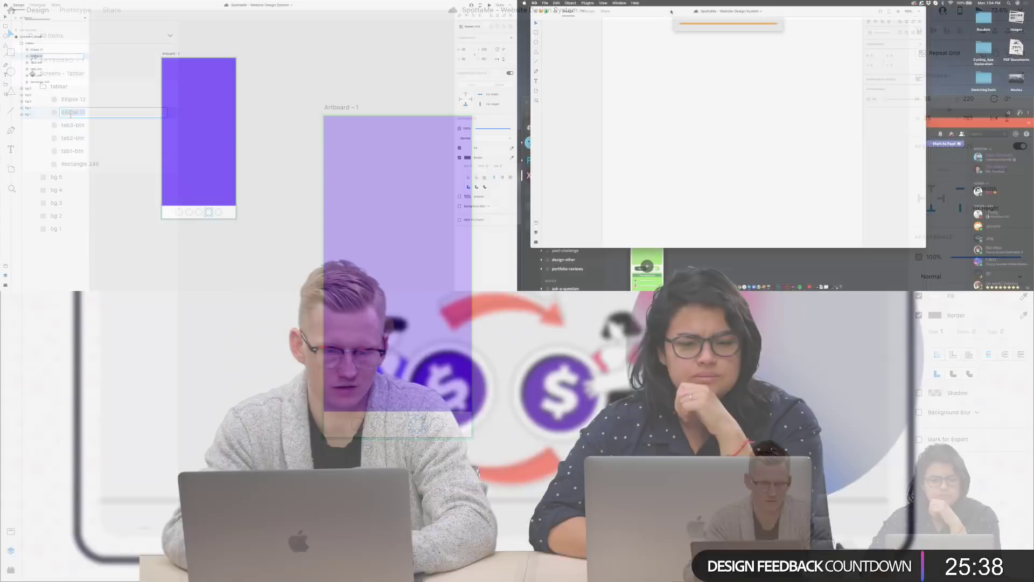
{"action": "type", "text": "tab"}
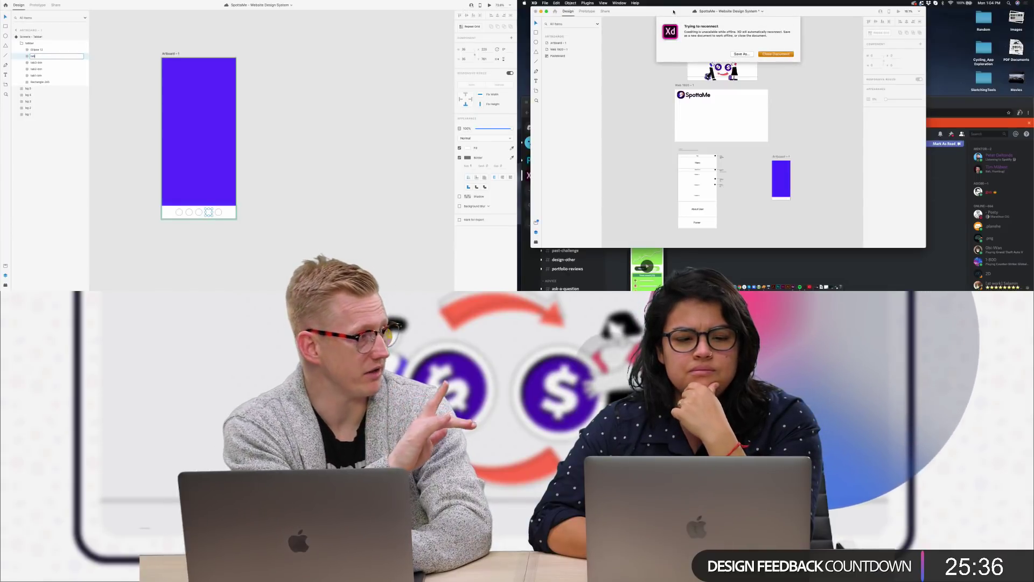
{"action": "left_click", "coordinate": [762, 55]}
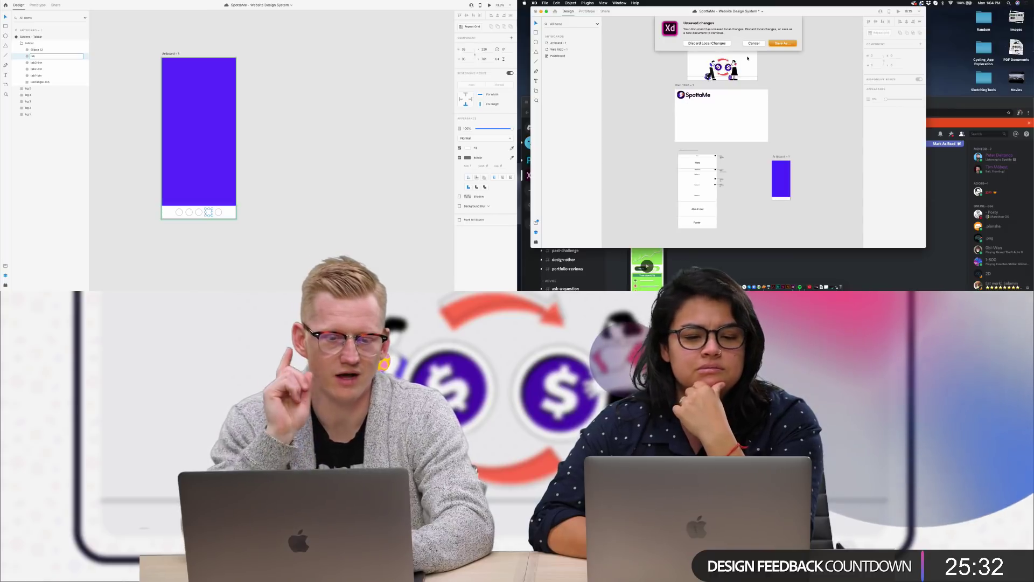
{"action": "type", "text": "4"}
{"action": "left_click", "coordinate": [753, 44]}
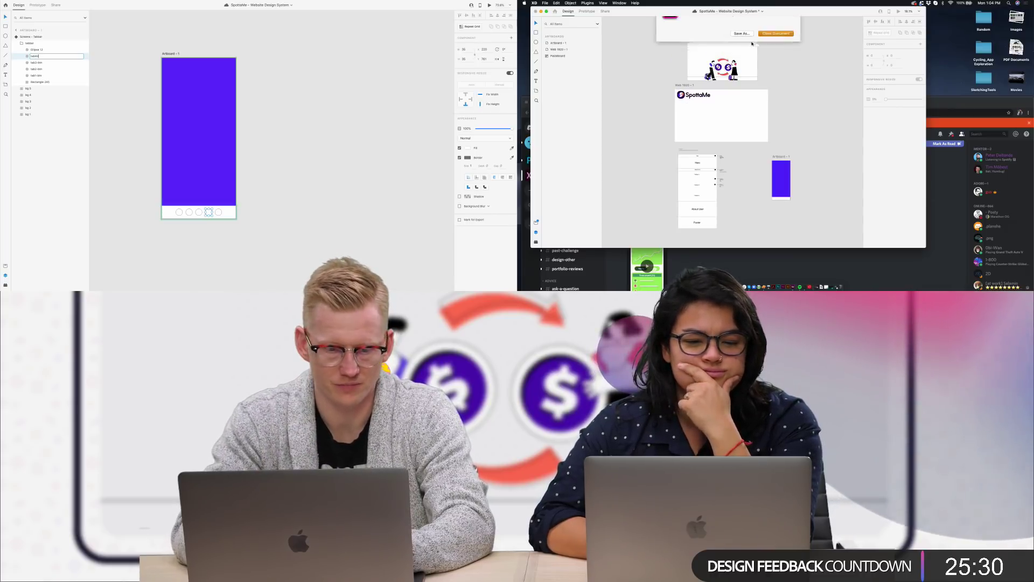
{"action": "type", "text": "-btn"}
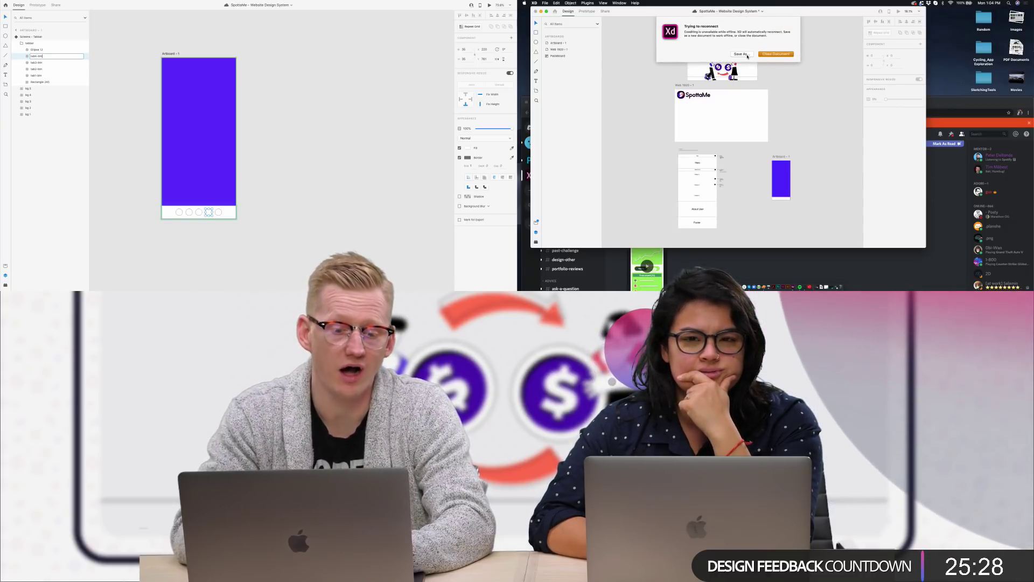
{"action": "key", "text": "Return"}
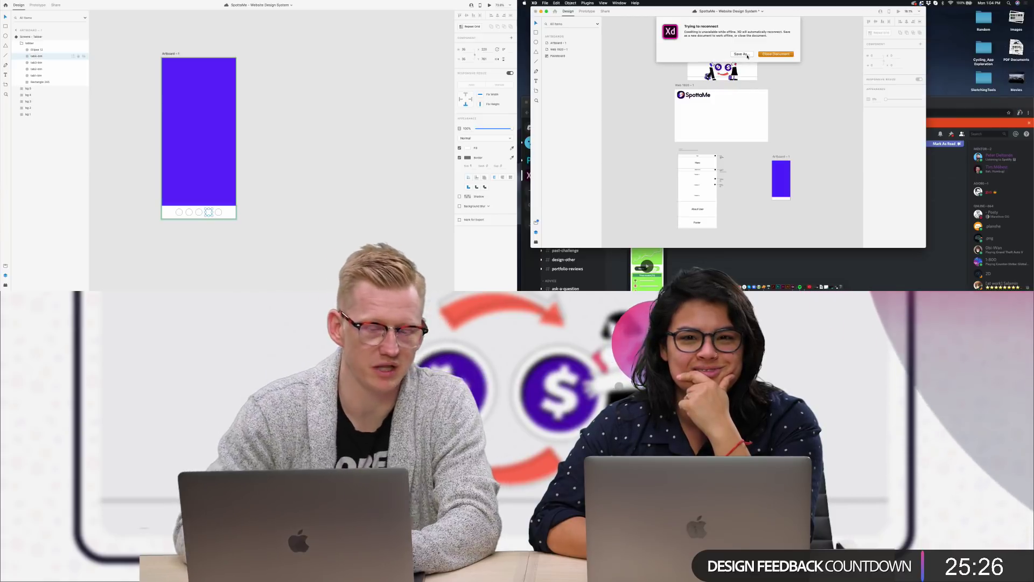
Step: Rename the fifth circle in the tabbar group, Ellipse 12, as "tab5-btn"
{"action": "left_click", "coordinate": [35, 50]}
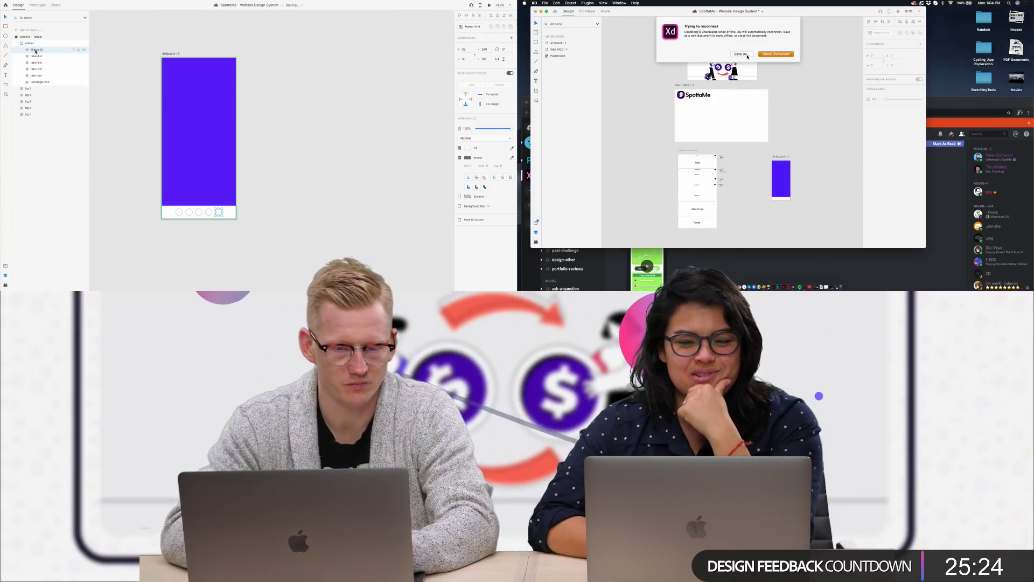
{"action": "double_click", "coordinate": [35, 50]}
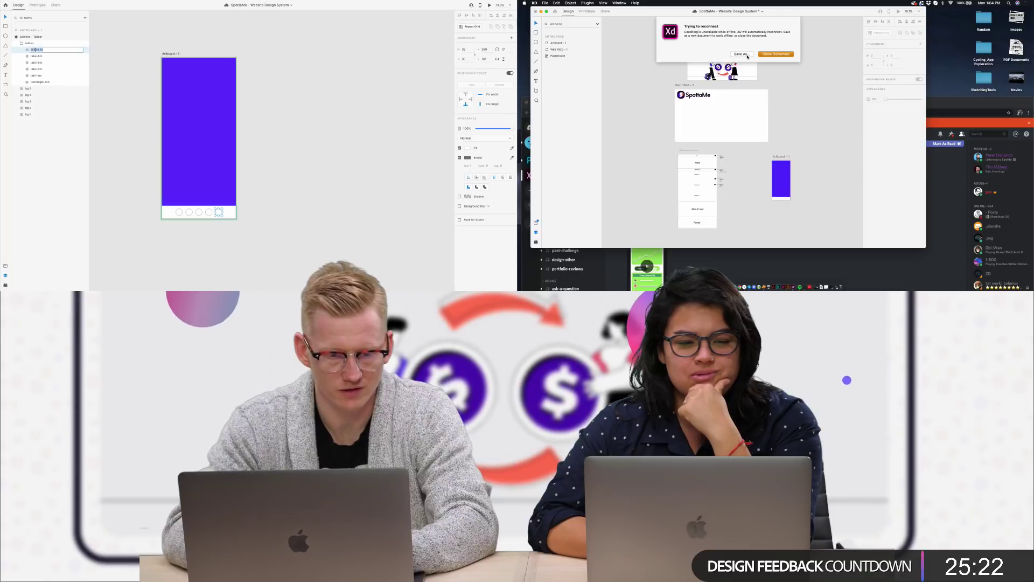
{"action": "type", "text": "tab"}
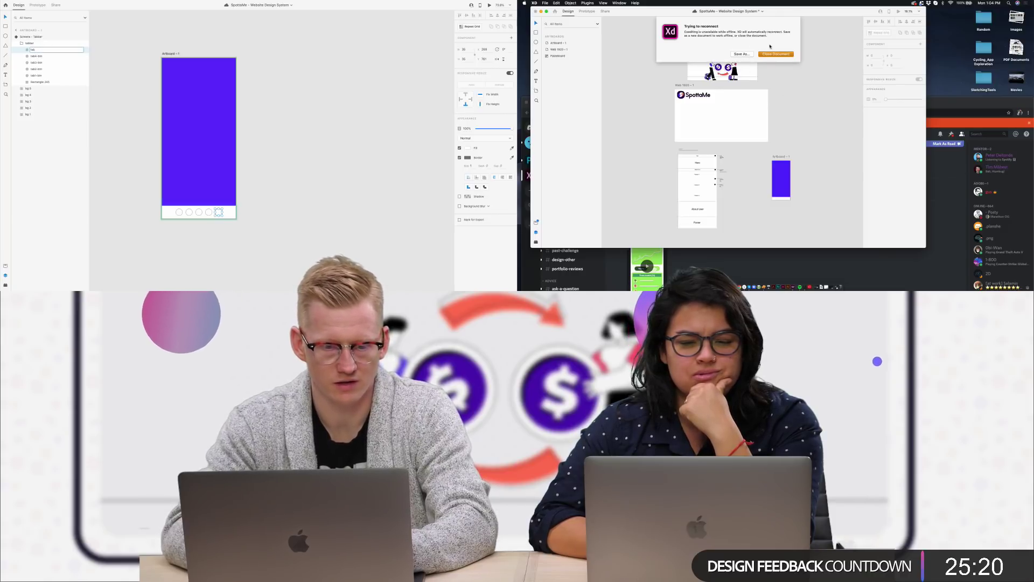
{"action": "left_click", "coordinate": [773, 53]}
{"action": "type", "text": "5-b"}
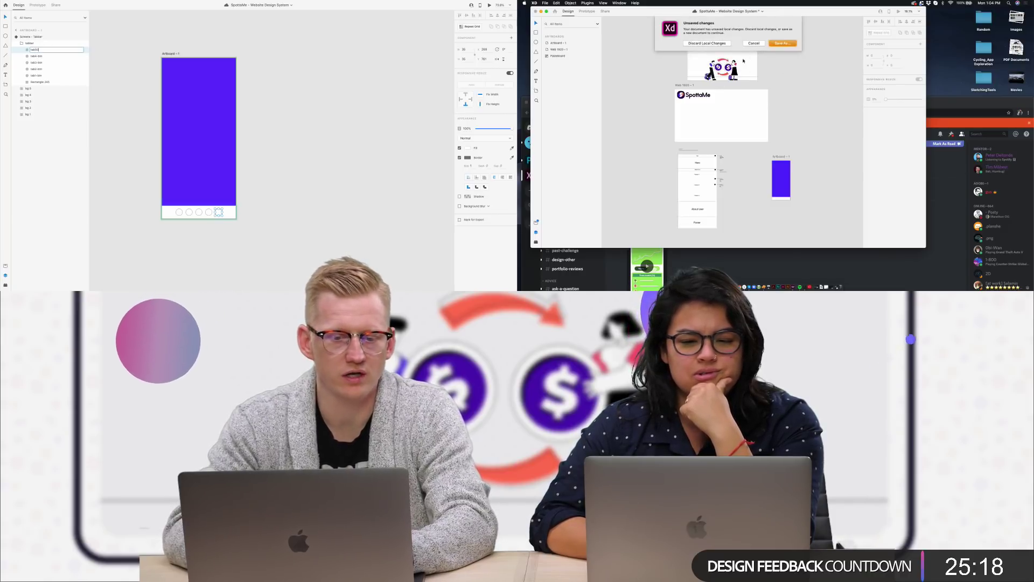
{"action": "type", "text": "tn"}
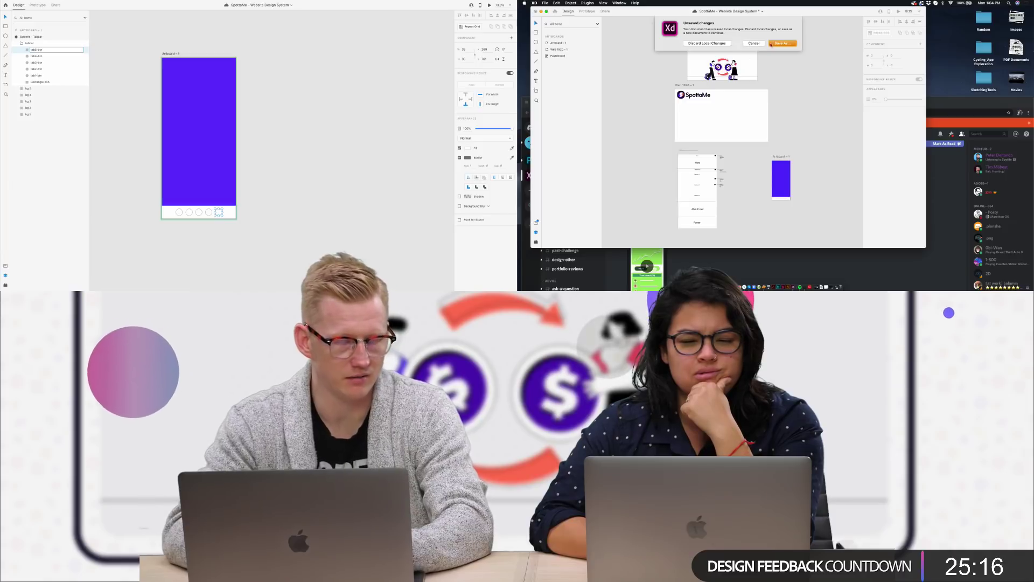
{"action": "key", "text": "Return"}
Step: Close the disconnected SpottaMe document on the second computer and discard its local changes
{"action": "left_click", "coordinate": [781, 44]}
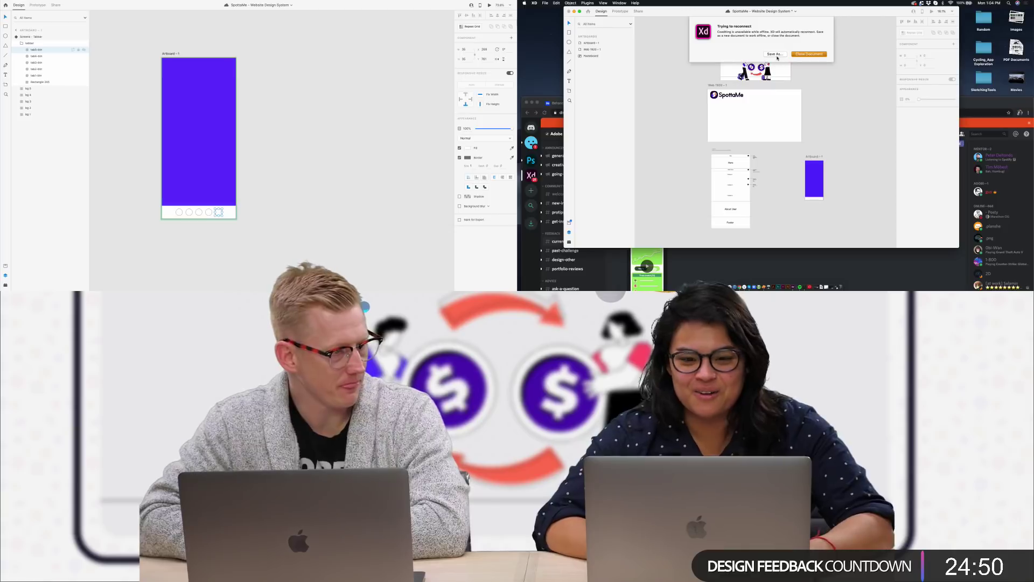
{"action": "left_click_drag", "start_coordinate": [821, 10], "coordinate": [824, 10]}
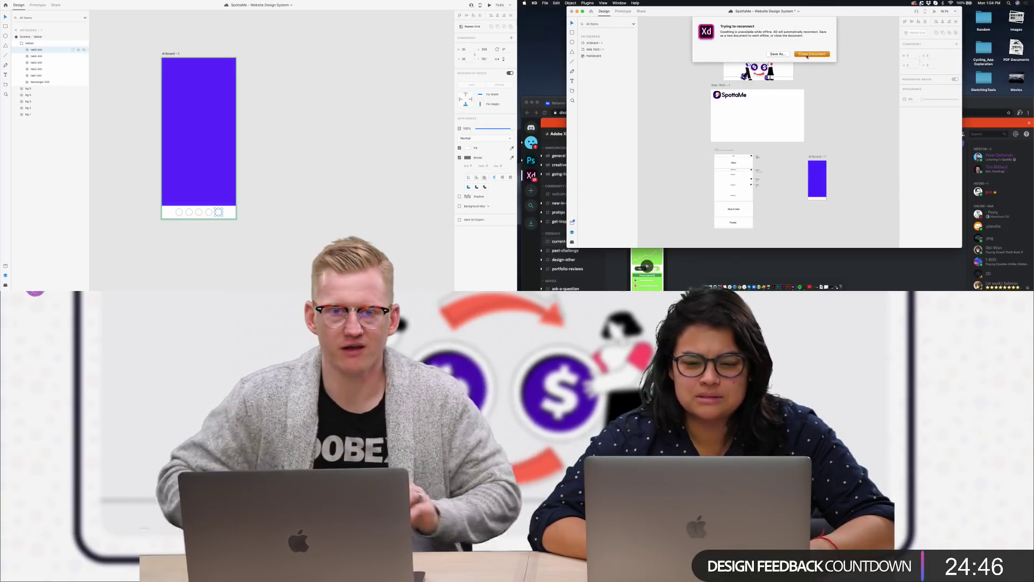
{"action": "left_click", "coordinate": [806, 54]}
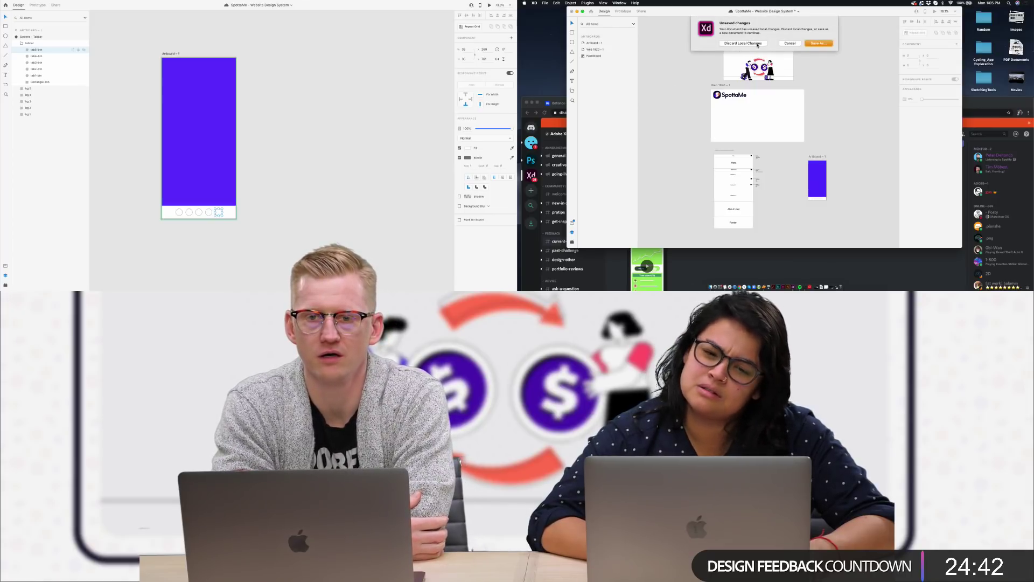
{"action": "left_click_drag", "start_coordinate": [838, 15], "coordinate": [875, 15]}
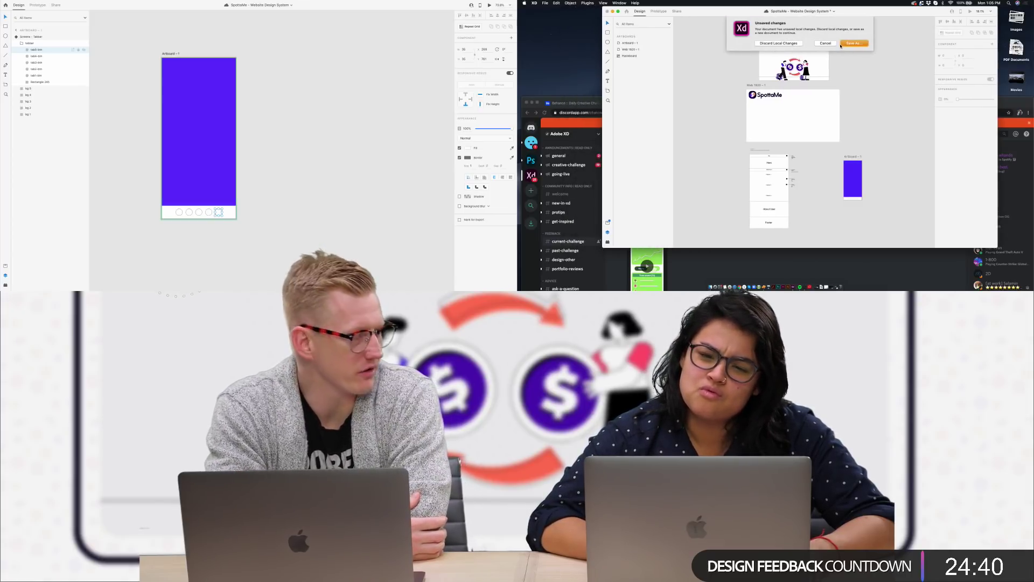
{"action": "left_click", "coordinate": [779, 43]}
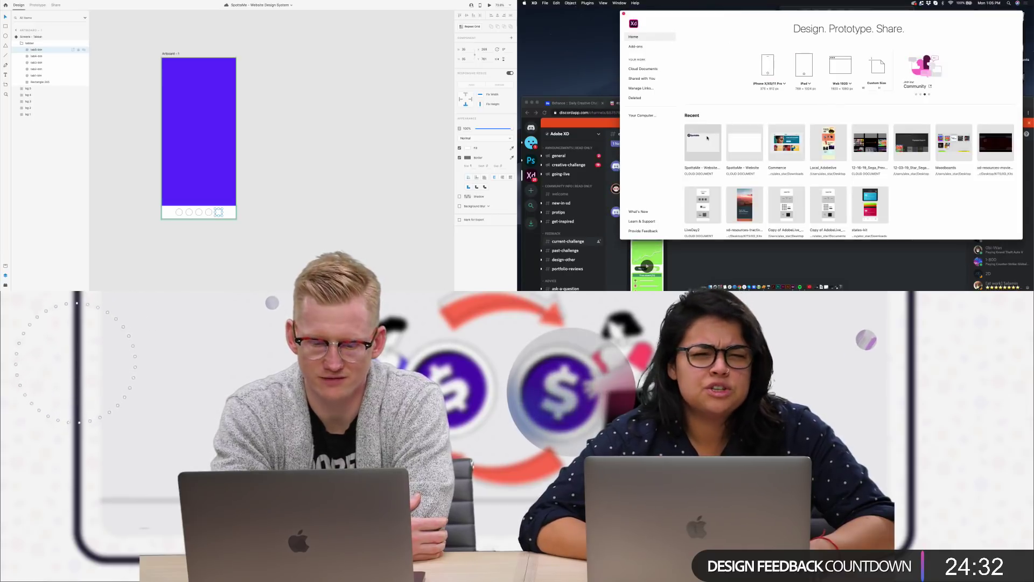
{"action": "left_click", "coordinate": [197, 88]}
{"action": "scroll", "coordinate": [197, 87], "scroll_direction": "up", "scroll_amount": 5}
{"action": "scroll", "coordinate": [197, 87], "scroll_direction": "left", "scroll_amount": 3}
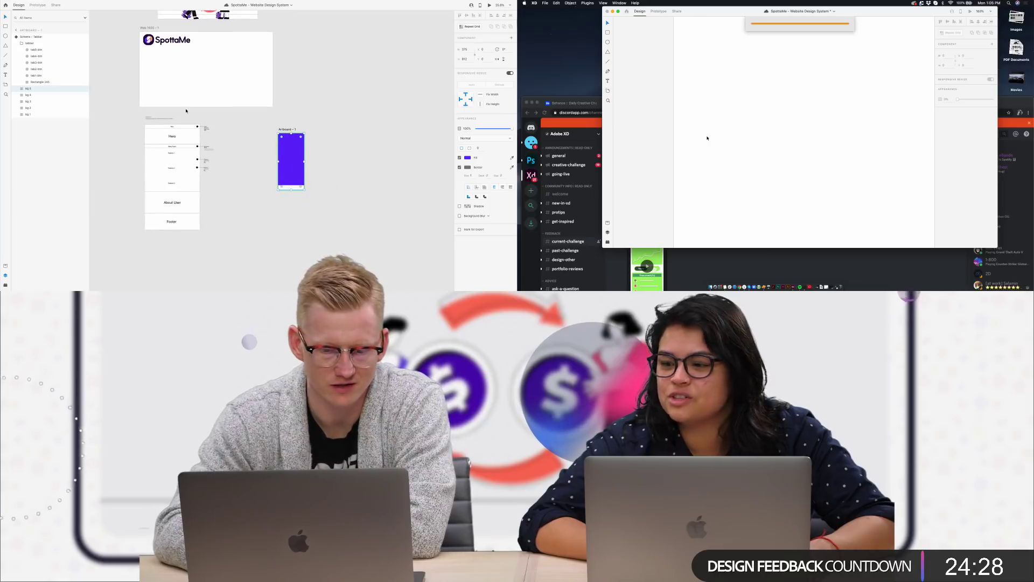
{"action": "scroll", "coordinate": [302, 138], "scroll_direction": "up", "scroll_amount": 5}
{"action": "scroll", "coordinate": [299, 130], "scroll_direction": "down", "scroll_amount": 2}
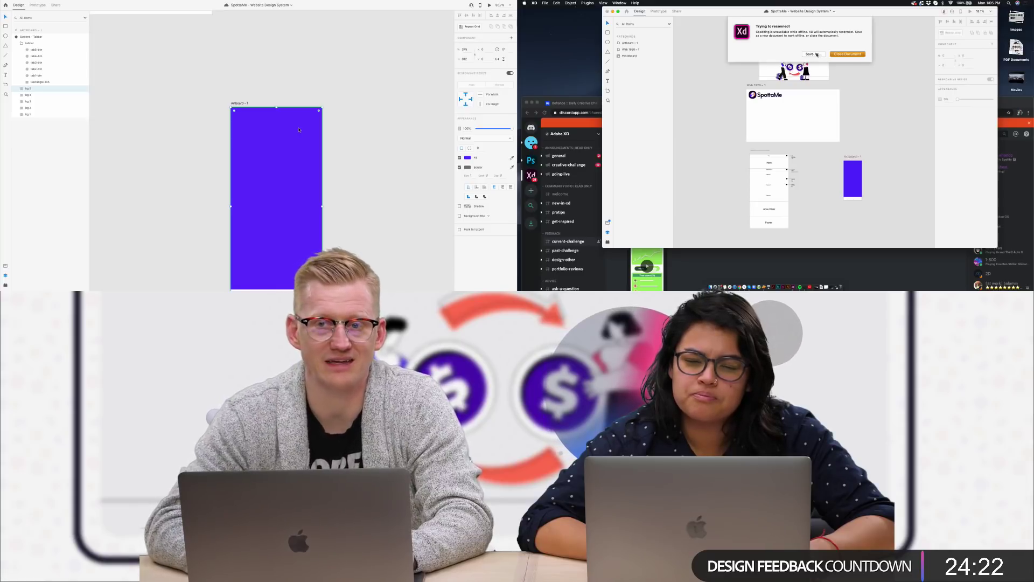
Step: Check the second computer's Wi-Fi networks and save its disconnected document to Cloud Documents as "SpottaMe - Website Design System"
{"action": "left_click", "coordinate": [952, 3]}
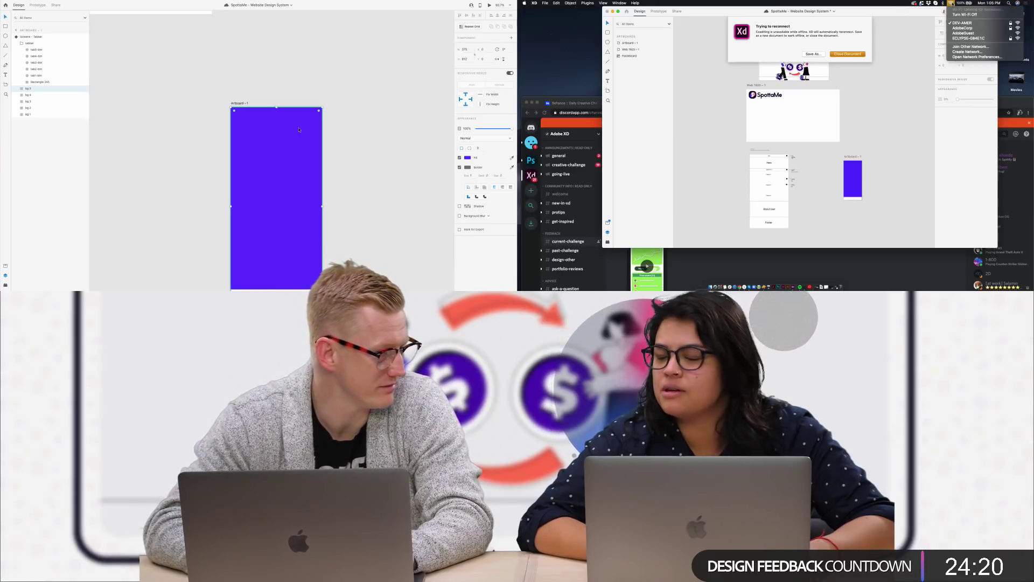
{"action": "left_click", "coordinate": [717, 38]}
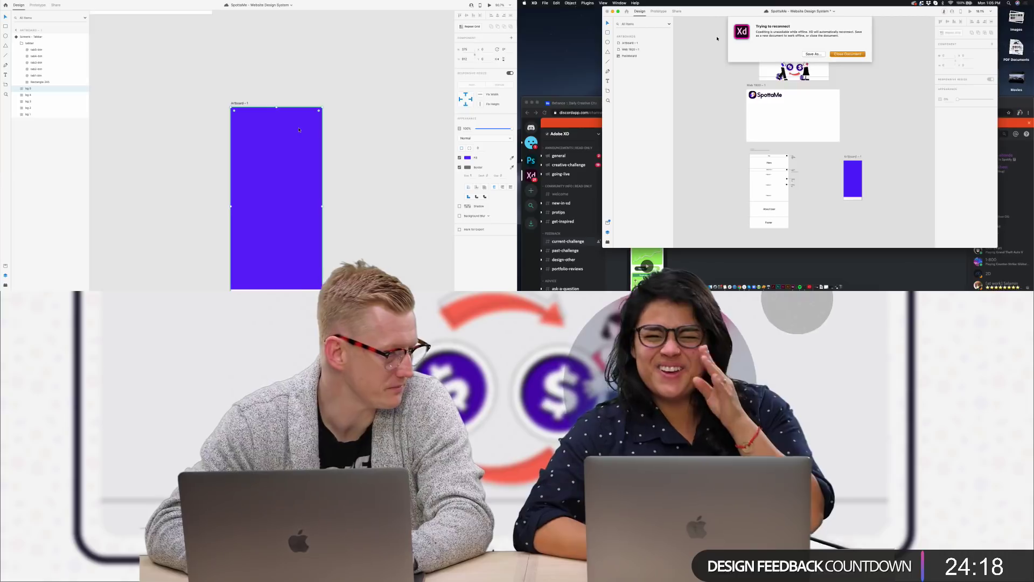
{"action": "left_click", "coordinate": [817, 54]}
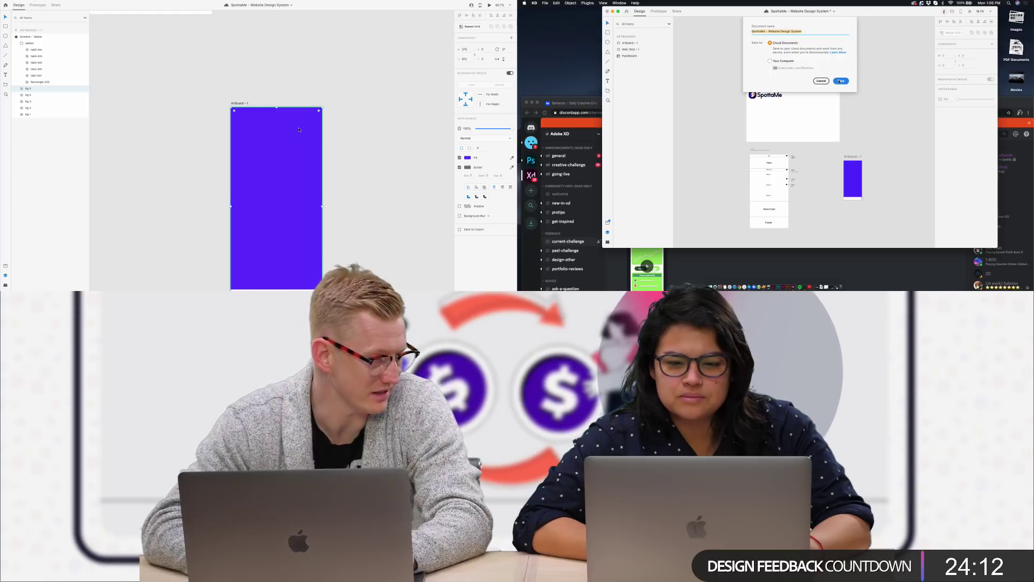
{"action": "left_click", "coordinate": [841, 81]}
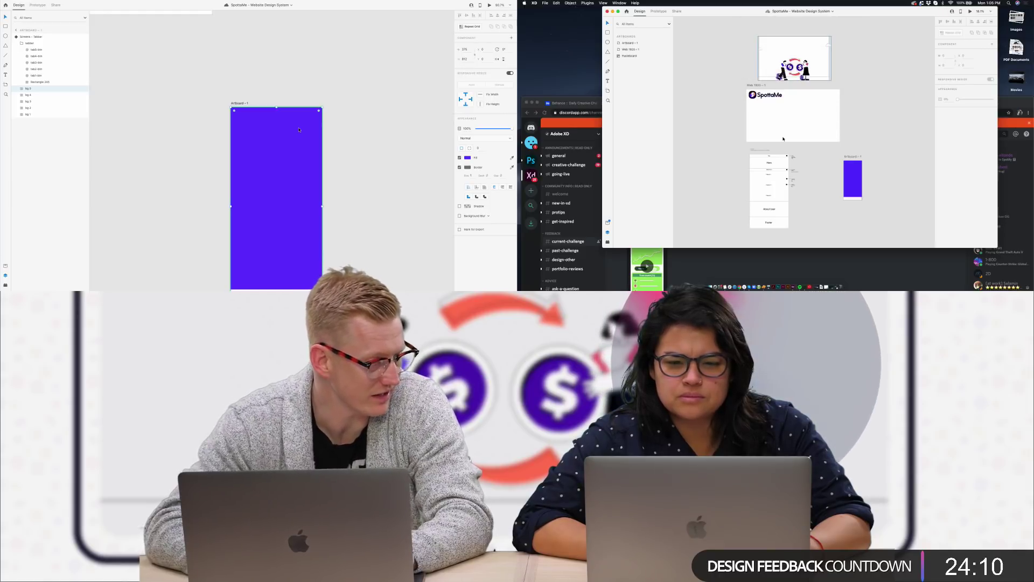
{"action": "left_click_drag", "start_coordinate": [873, 9], "coordinate": [846, 11]}
Step: Select the tab bar circles and the tab button layers in turn to check which name belongs to which circle
{"action": "scroll", "coordinate": [292, 148], "scroll_direction": "down", "scroll_amount": 3}
{"action": "scroll", "coordinate": [850, 185], "scroll_direction": "up", "scroll_amount": 5}
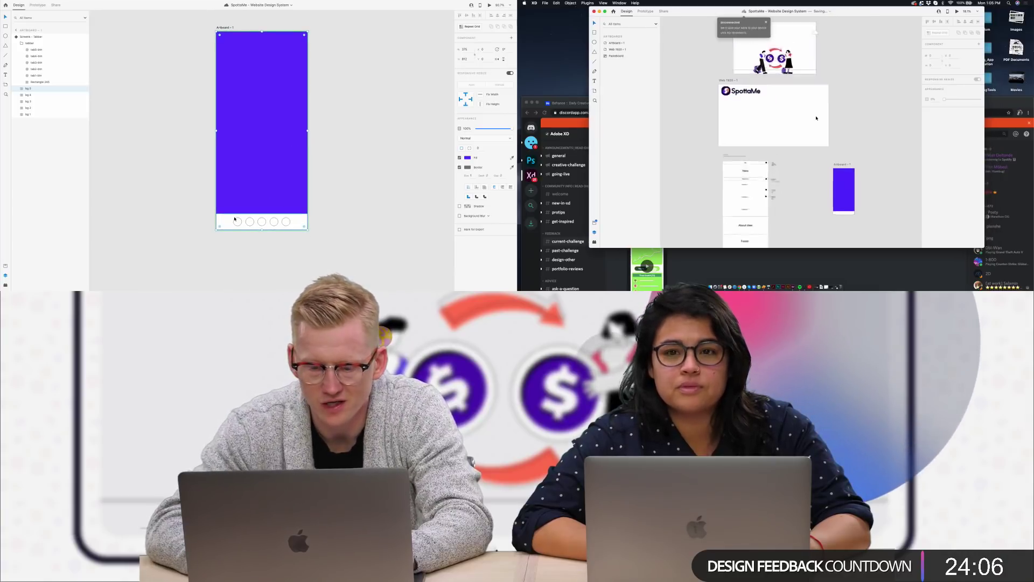
{"action": "left_click", "coordinate": [235, 220]}
{"action": "scroll", "coordinate": [850, 186], "scroll_direction": "up", "scroll_amount": 5}
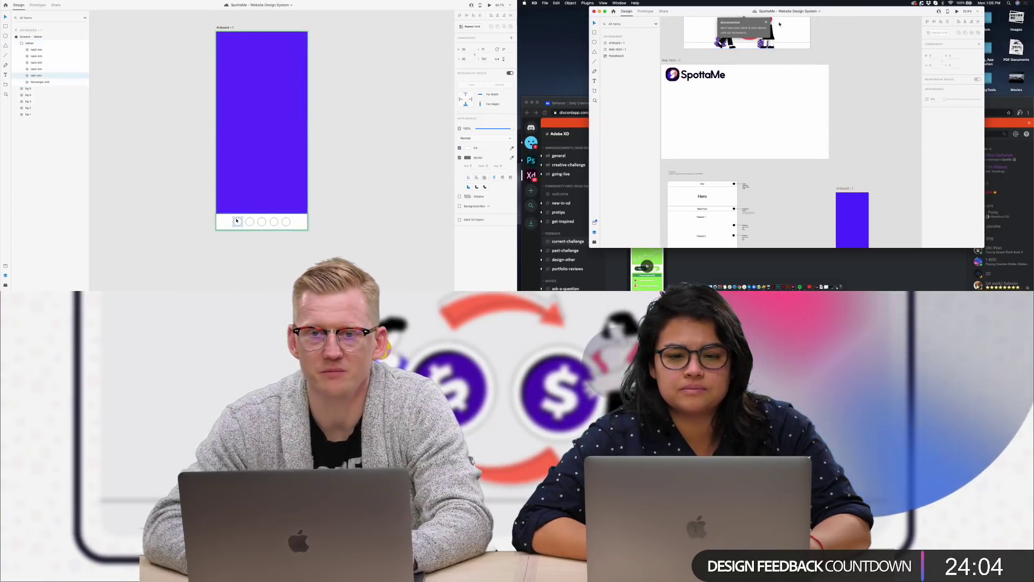
{"action": "left_click", "coordinate": [792, 12]}
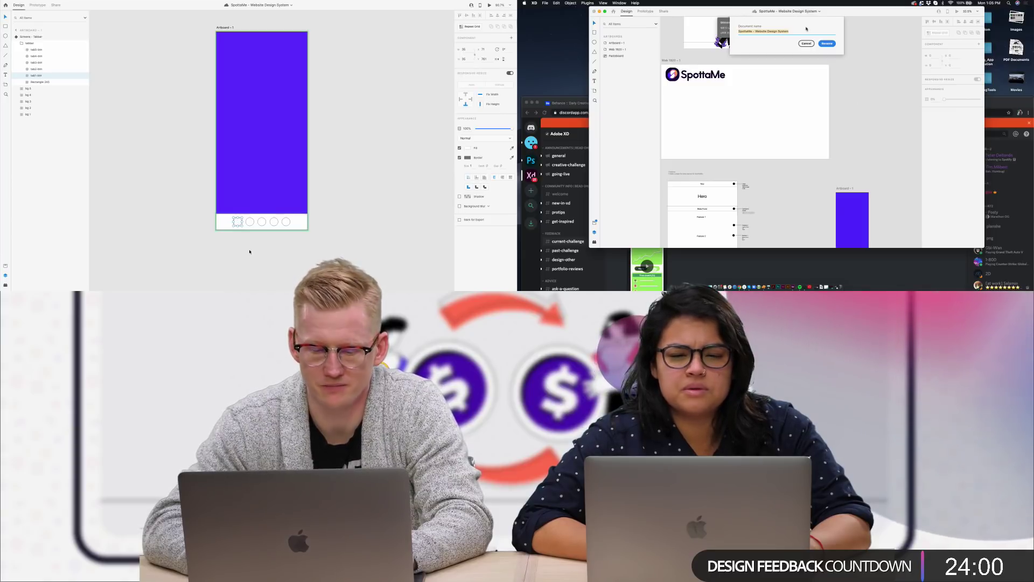
{"action": "key", "text": "Escape"}
{"action": "left_click", "coordinate": [251, 224]}
{"action": "scroll", "coordinate": [250, 226], "scroll_direction": "up", "scroll_amount": 5}
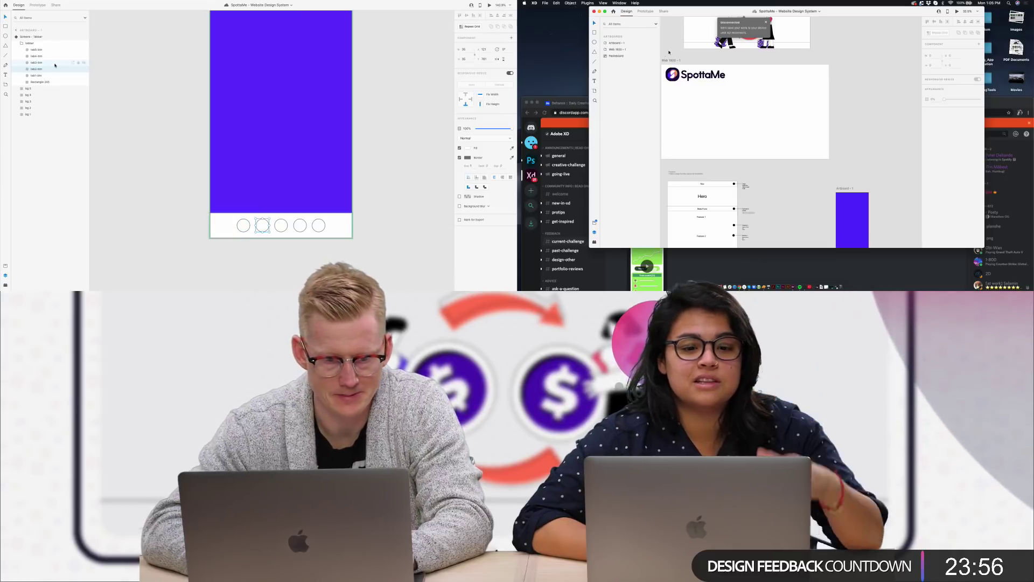
{"action": "left_click", "coordinate": [37, 49]}
{"action": "left_click", "coordinate": [45, 56]}
{"action": "left_click", "coordinate": [44, 63]}
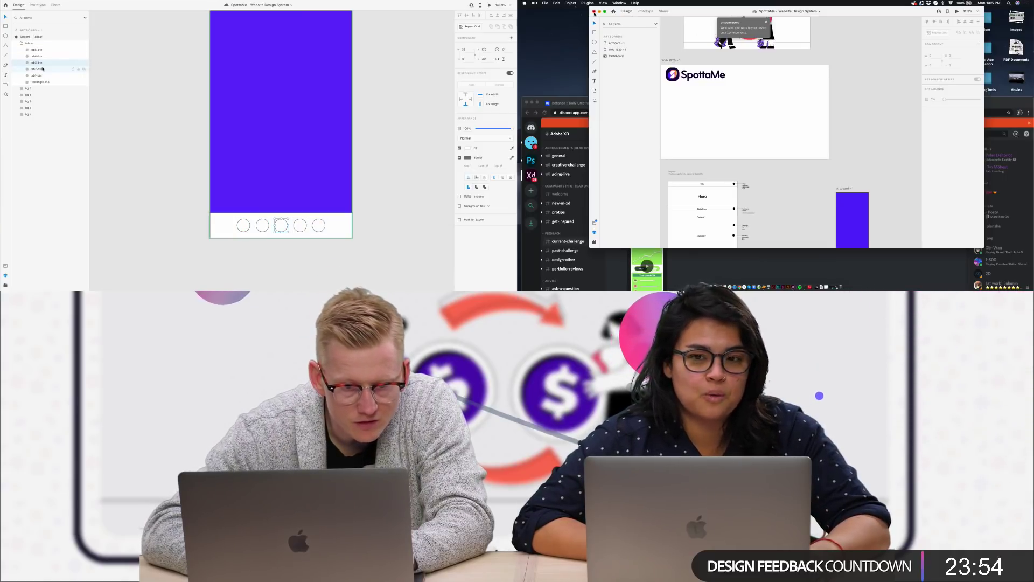
{"action": "left_click", "coordinate": [42, 69]}
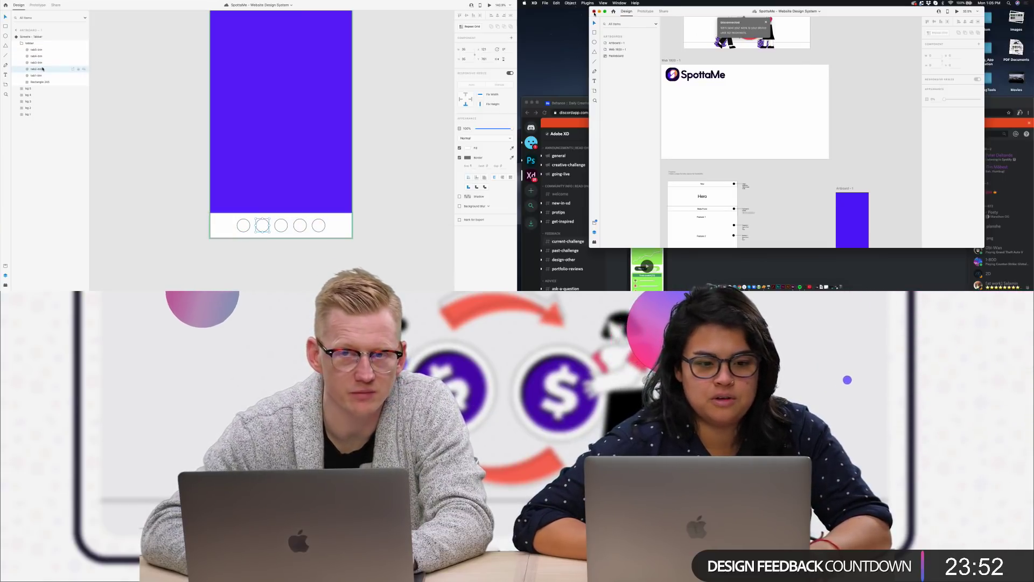
Step: Close the SpottaMe - Website Design System document on the second computer
{"action": "left_click", "coordinate": [594, 11]}
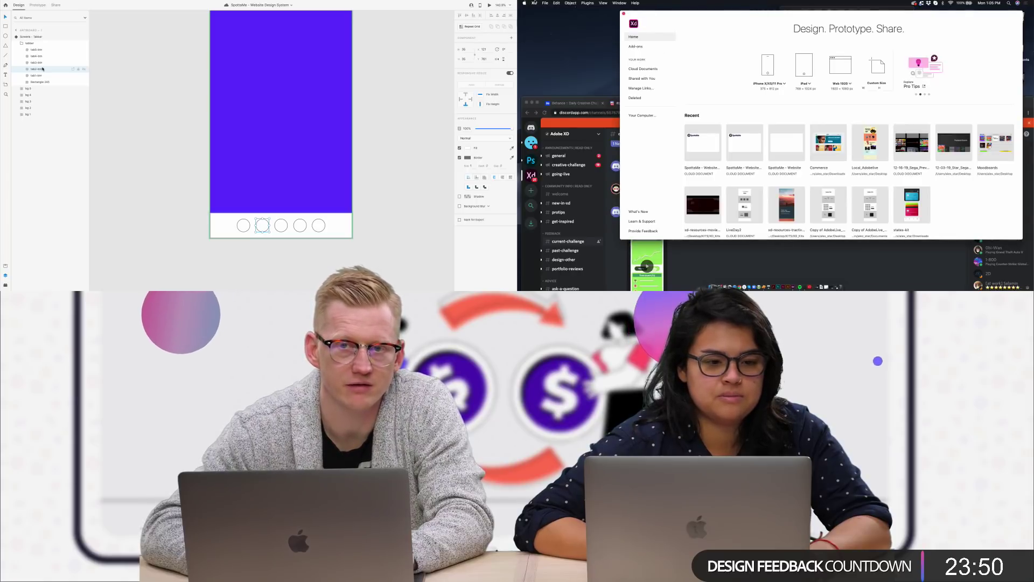
{"action": "left_click", "coordinate": [535, 3]}
{"action": "left_click", "coordinate": [543, 52]}
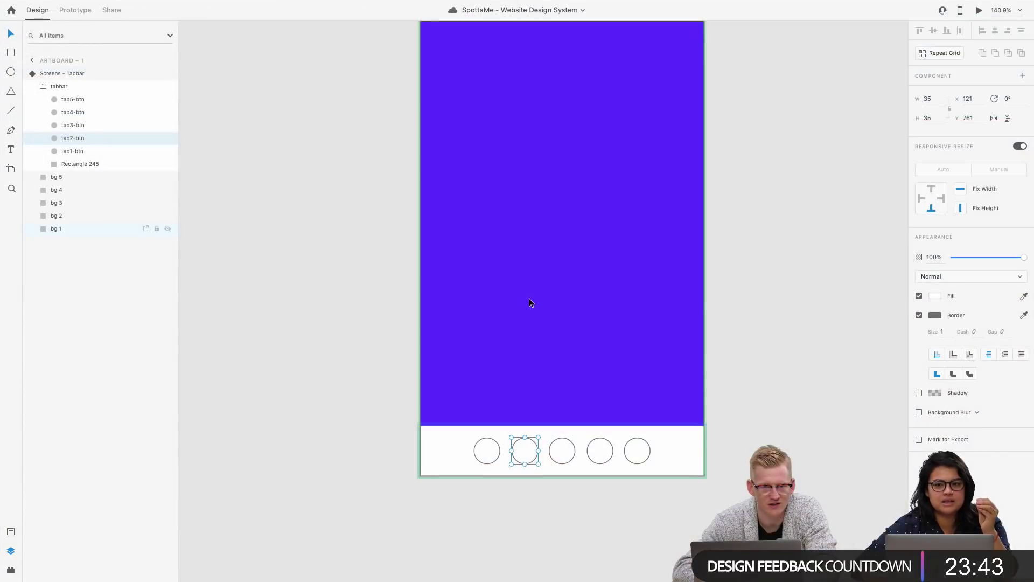
Step: Check the first tab circle and the bar rectangle behind it, and select the whole Screens - Tabbar master component
{"action": "left_click", "coordinate": [489, 463]}
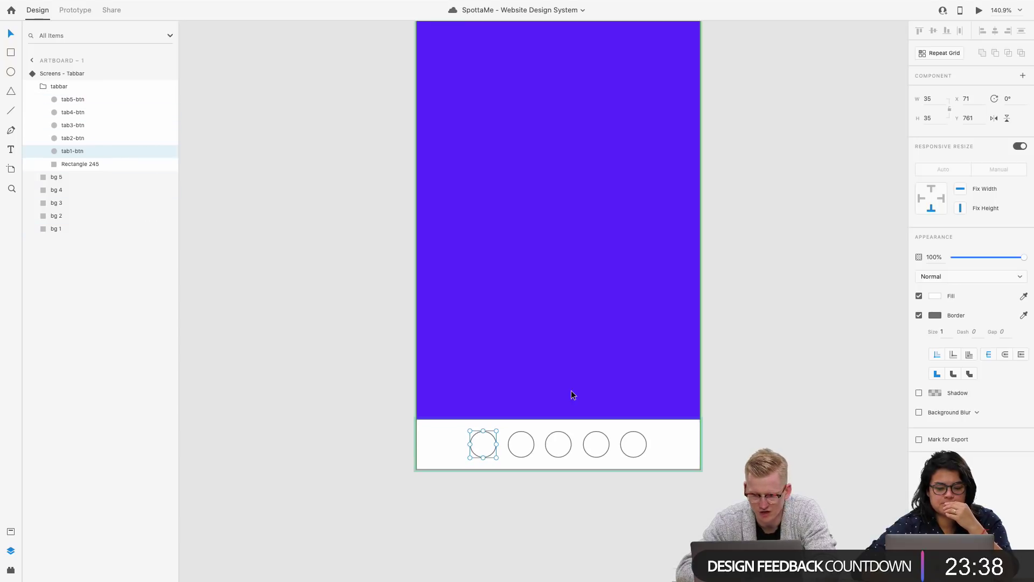
{"action": "left_click", "coordinate": [468, 431]}
{"action": "scroll", "coordinate": [467, 430], "scroll_direction": "up", "scroll_amount": 5}
{"action": "scroll", "coordinate": [466, 429], "scroll_direction": "down", "scroll_amount": 5}
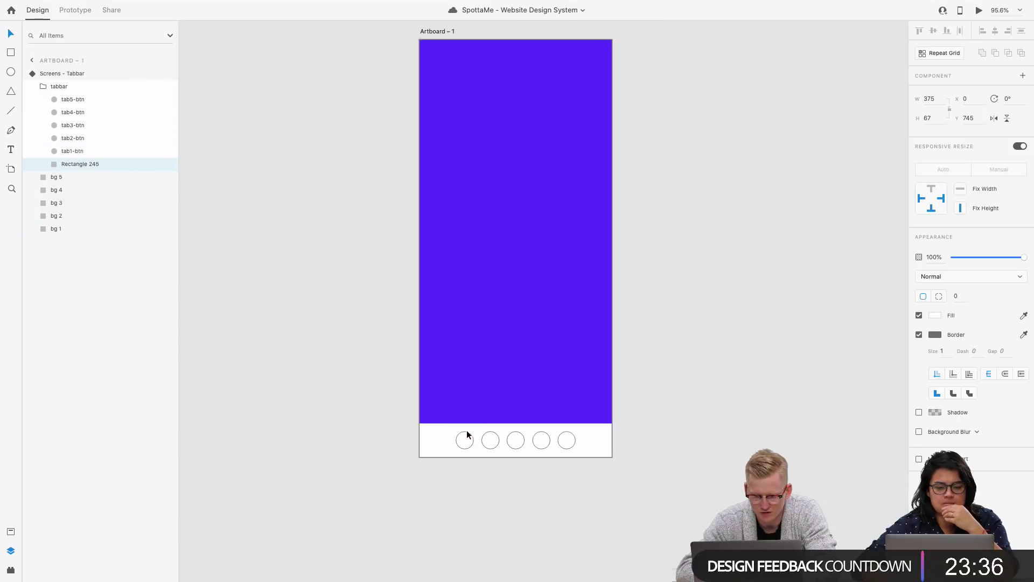
{"action": "left_click", "coordinate": [457, 434]}
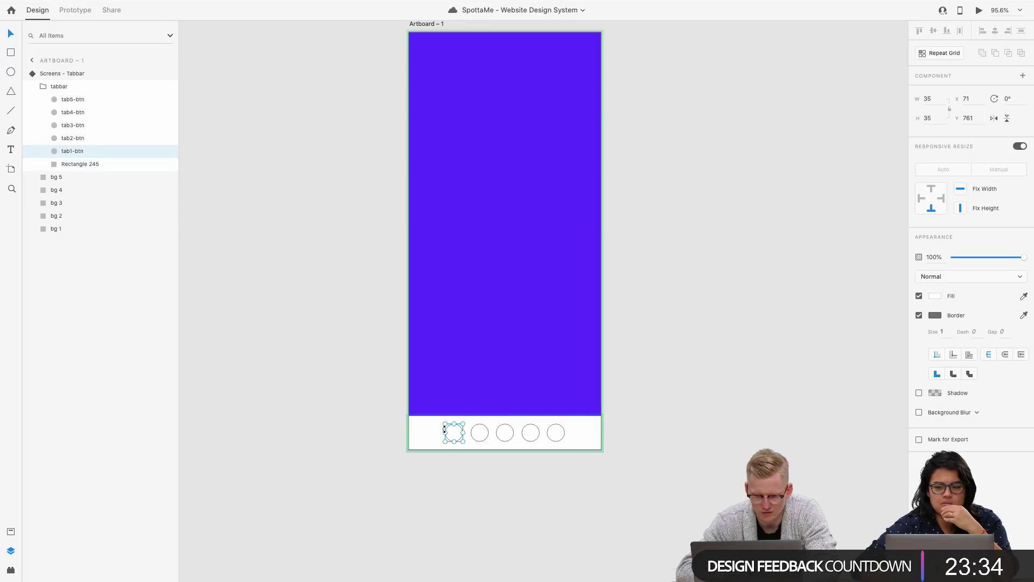
{"action": "left_click", "coordinate": [434, 491]}
{"action": "left_click", "coordinate": [431, 437]}
{"action": "scroll", "coordinate": [420, 410], "scroll_direction": "up", "scroll_amount": 1}
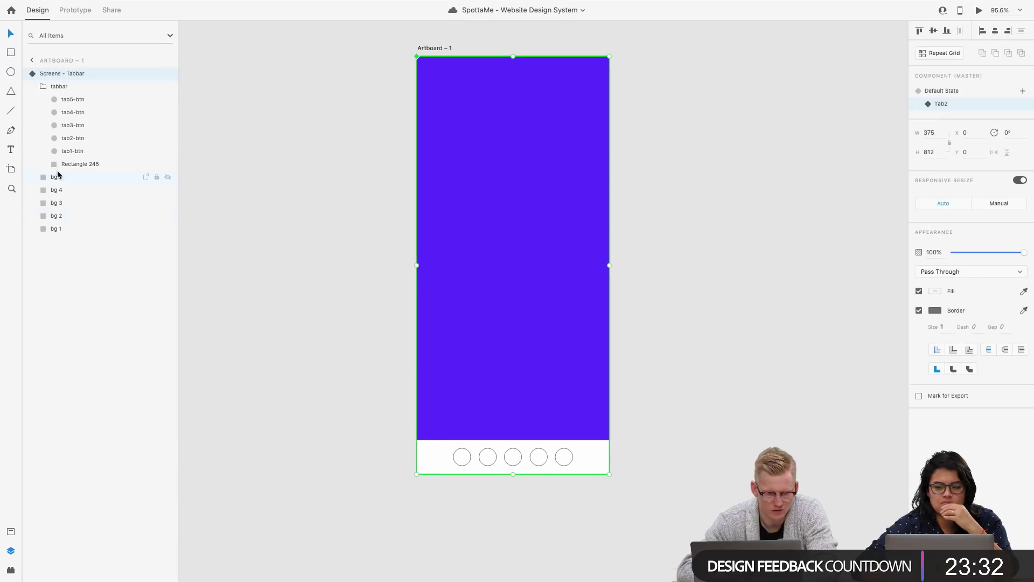
Step: Check the bg 2 layer, collapse the tabbar group and select the whole Screens - Tabbar component in its Tab2 state
{"action": "left_click", "coordinate": [58, 218]}
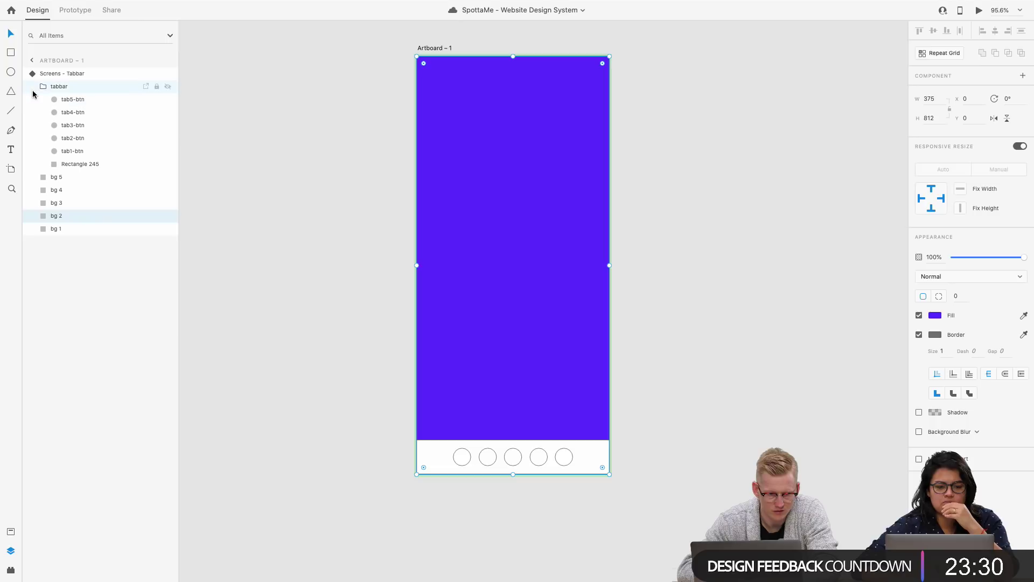
{"action": "left_click", "coordinate": [32, 73]}
{"action": "left_click", "coordinate": [33, 74]}
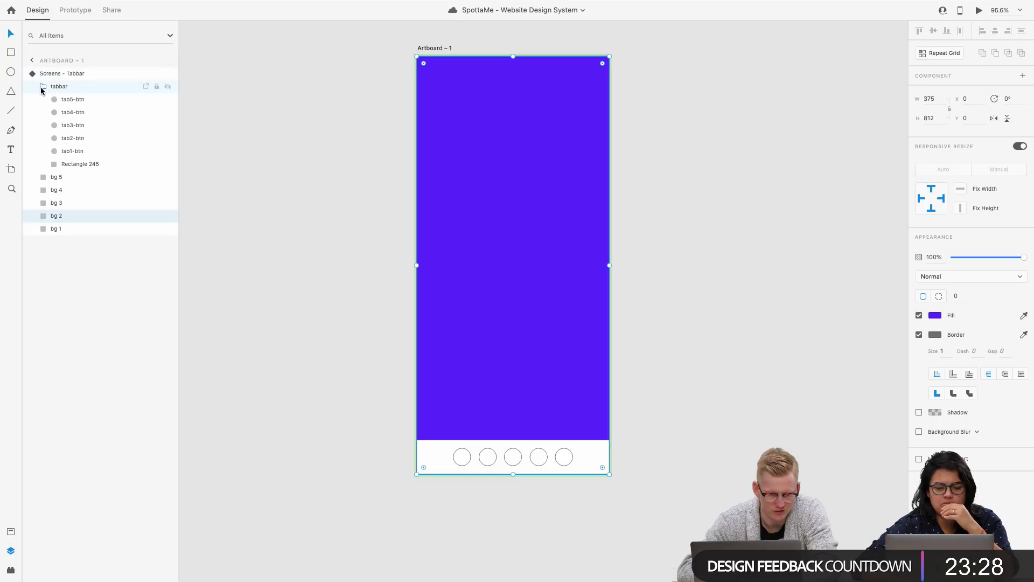
{"action": "left_click", "coordinate": [41, 88]}
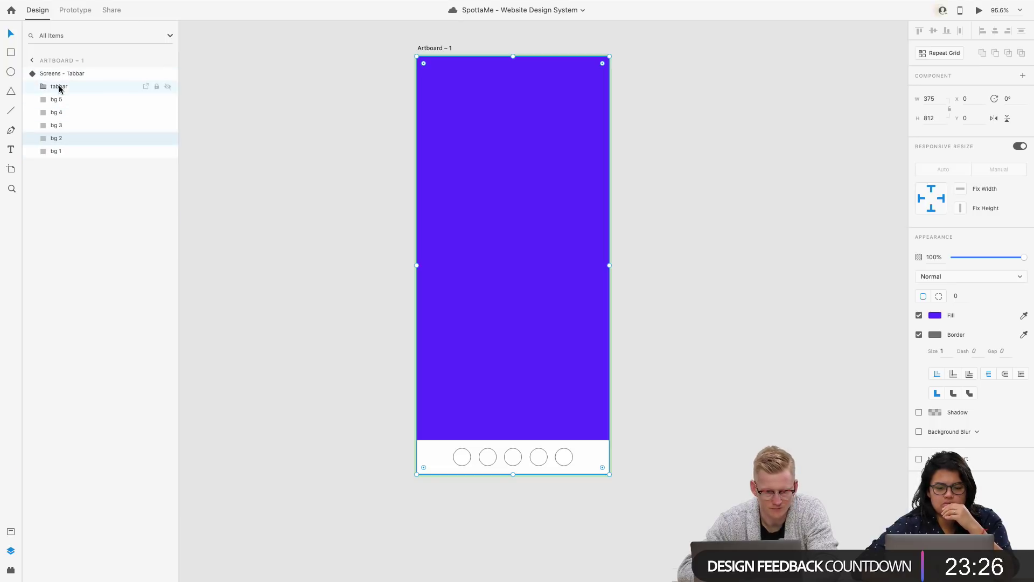
{"action": "left_click", "coordinate": [61, 73]}
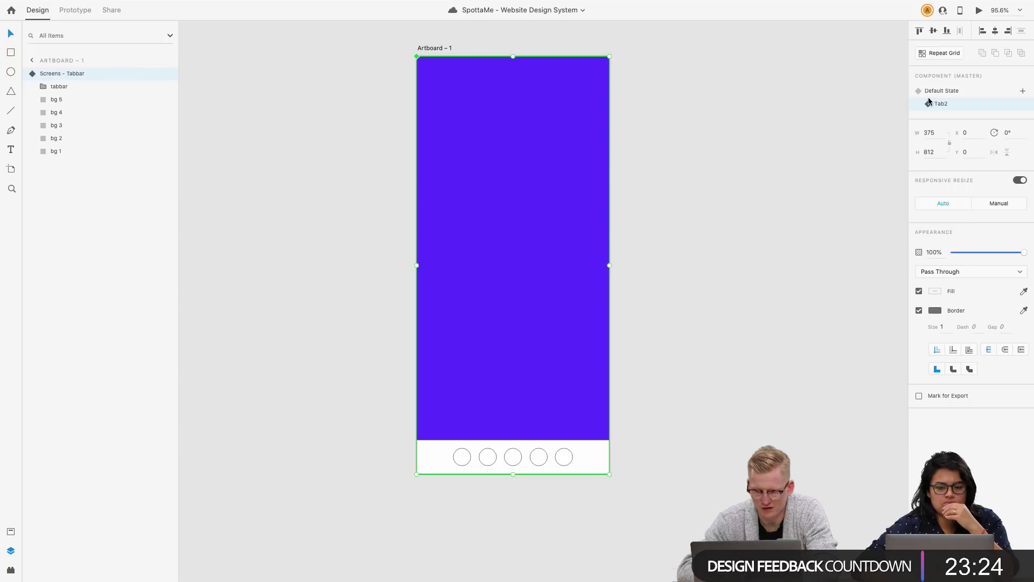
Step: Check the second tab circle, the bar rectangle and the bg 5 layer, and reselect the whole component
{"action": "double_click", "coordinate": [491, 464]}
{"action": "scroll", "coordinate": [538, 464], "scroll_direction": "up", "scroll_amount": 2}
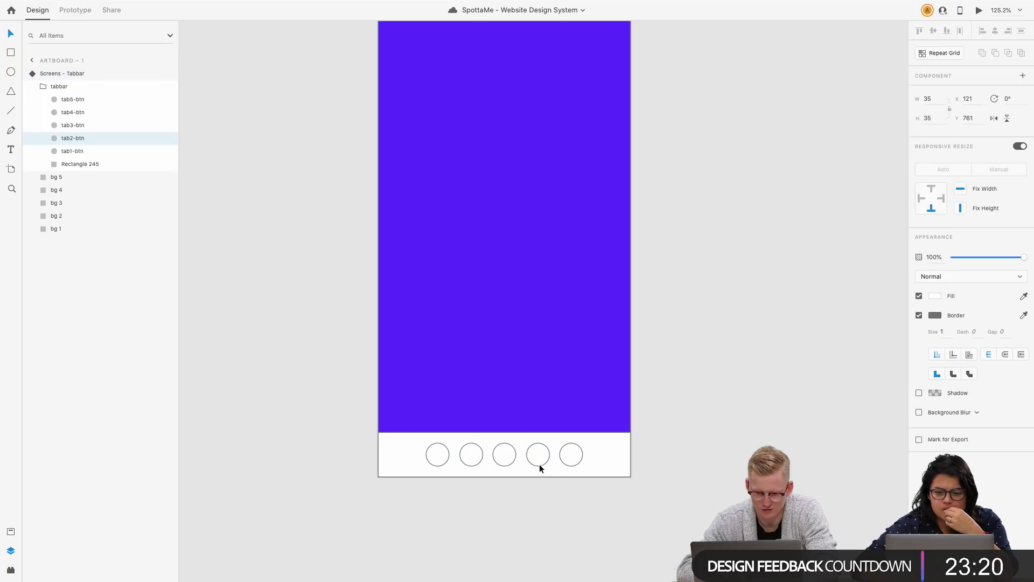
{"action": "left_click", "coordinate": [448, 464]}
{"action": "scroll", "coordinate": [448, 464], "scroll_direction": "up", "scroll_amount": 1}
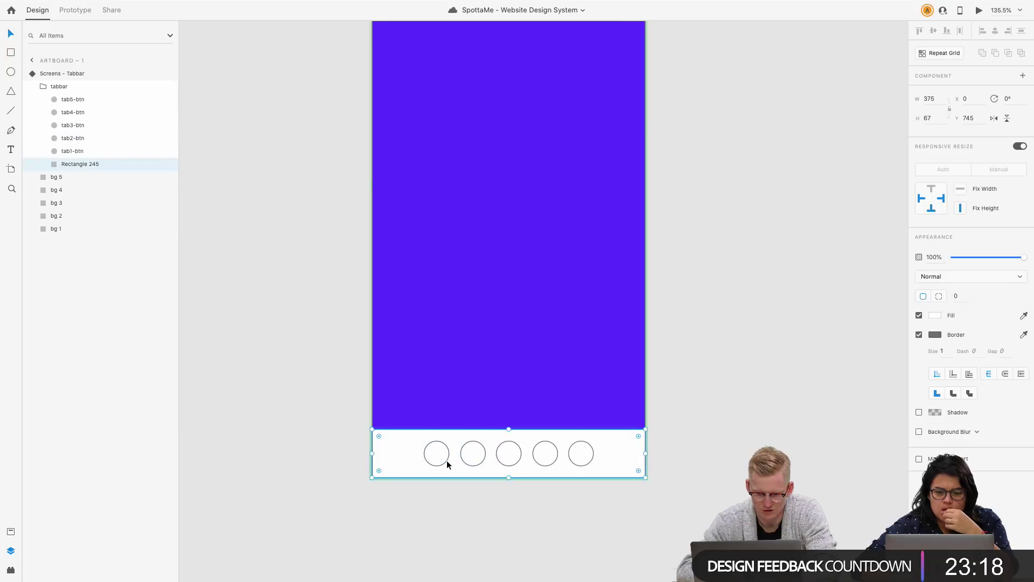
{"action": "left_click", "coordinate": [447, 460]}
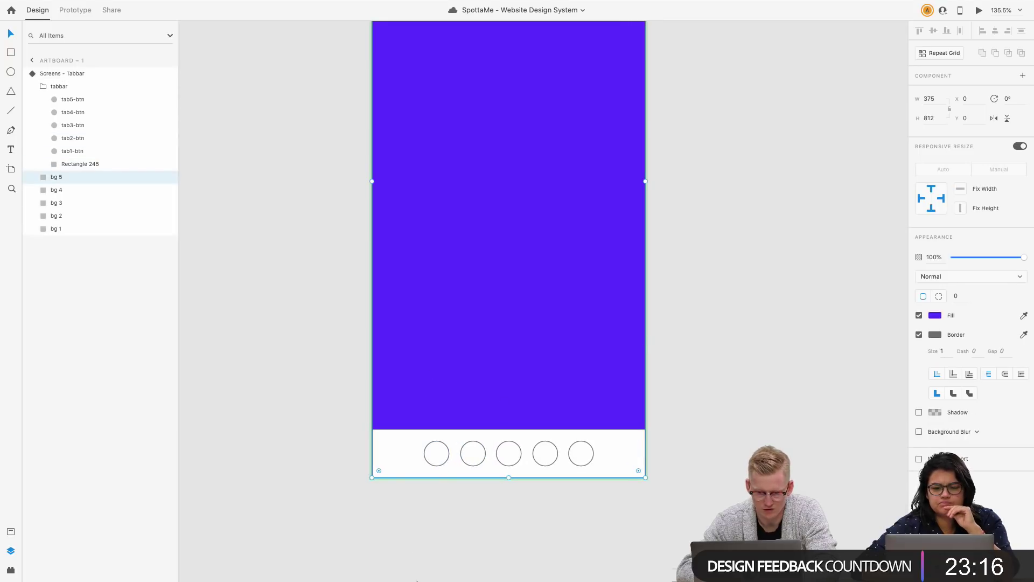
{"action": "key", "text": "Escape"}
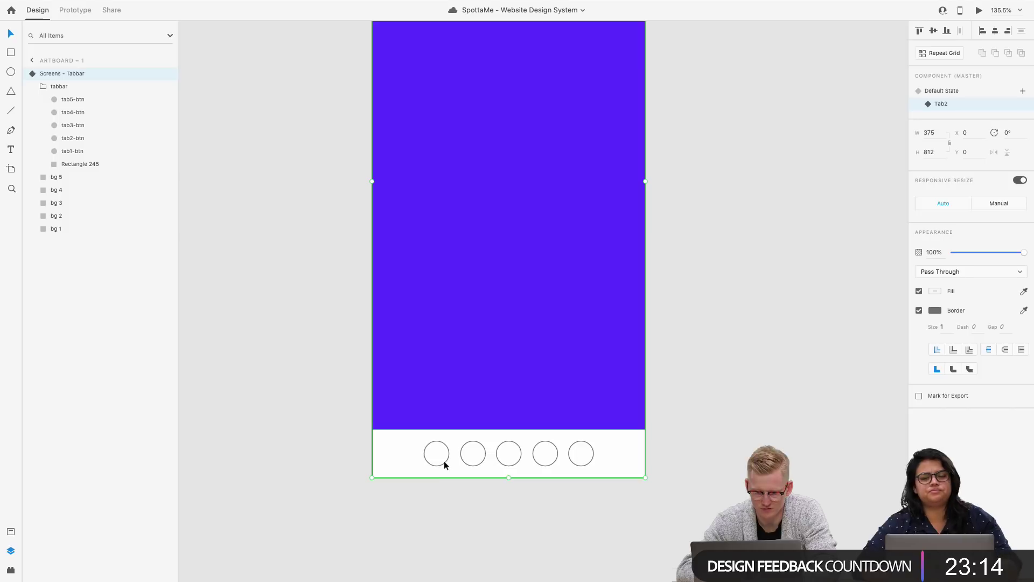
Step: Set the fill of the bg 2 layer to the document color #4F11AF
{"action": "left_click", "coordinate": [56, 178]}
{"action": "left_click", "coordinate": [58, 203]}
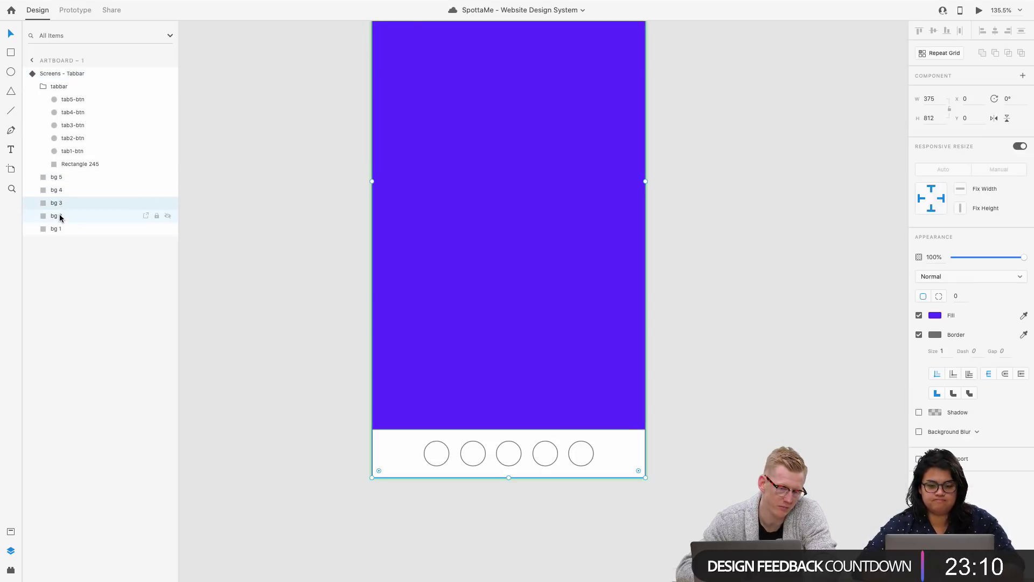
{"action": "left_click", "coordinate": [58, 216]}
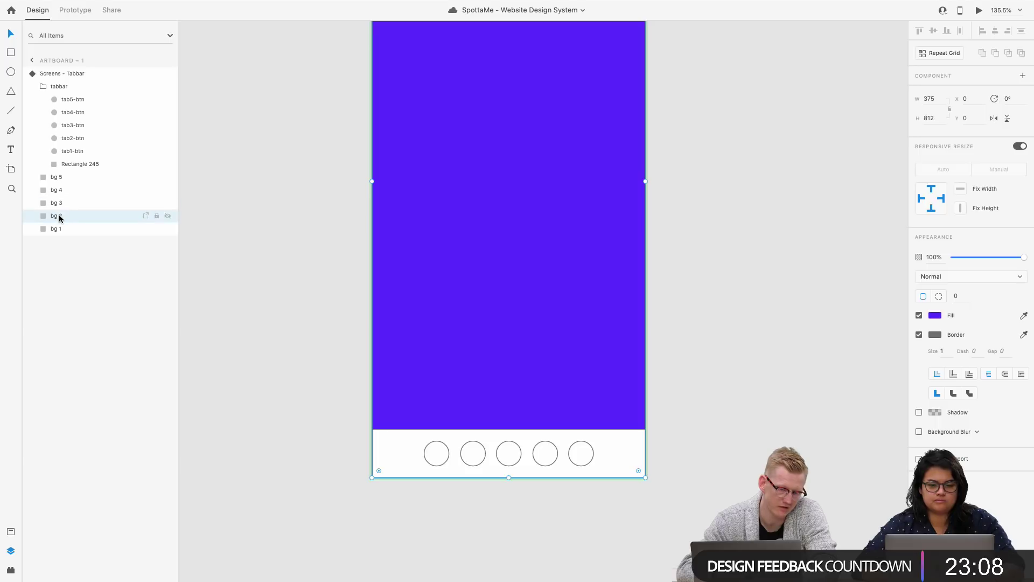
{"action": "key", "text": "super+shift+y"}
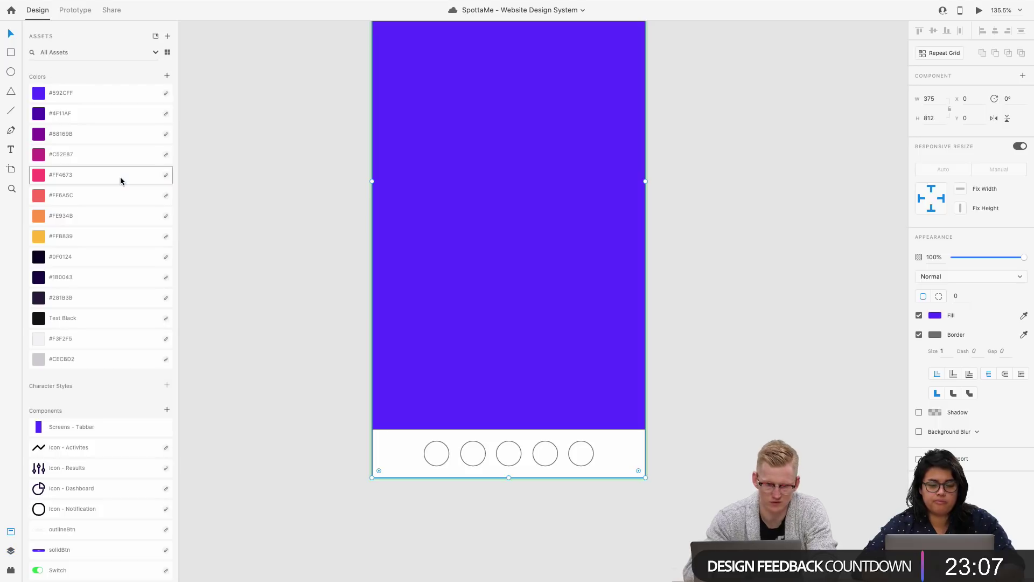
{"action": "left_click", "coordinate": [69, 114]}
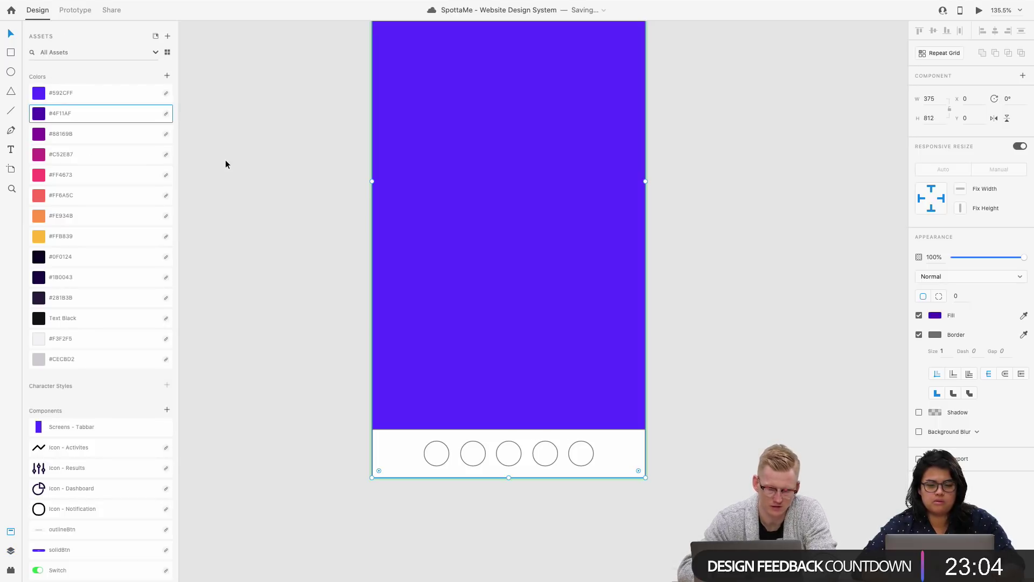
Step: Set the fill of the bg 3 layer to the document color #88169B
{"action": "key", "text": "super+y"}
{"action": "left_click", "coordinate": [65, 201]}
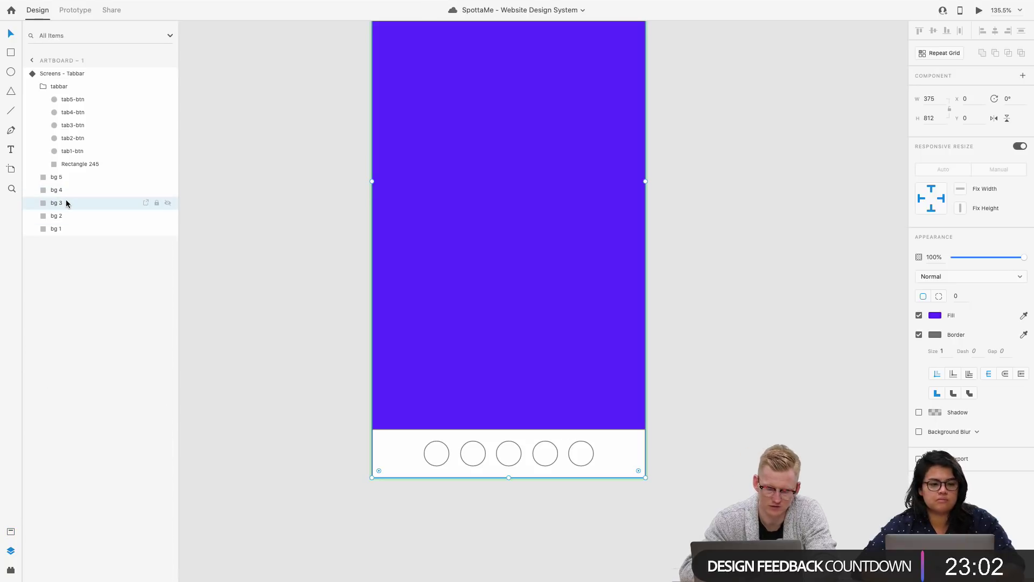
{"action": "key", "text": "super+shift+y"}
{"action": "left_click", "coordinate": [60, 139]}
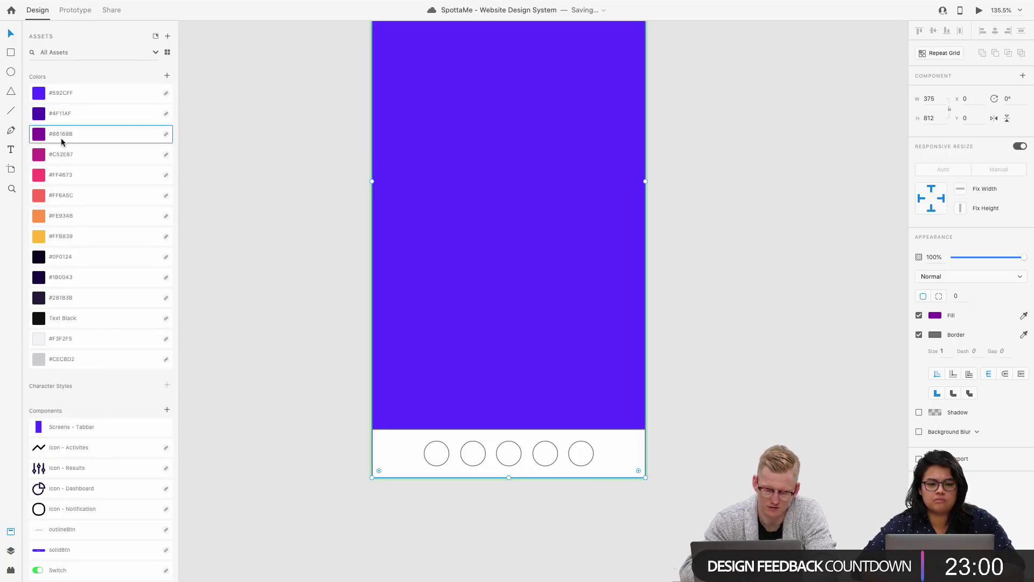
Step: Set the fill of the bg 4 layer to the document color #C52E87
{"action": "key", "text": "super+y"}
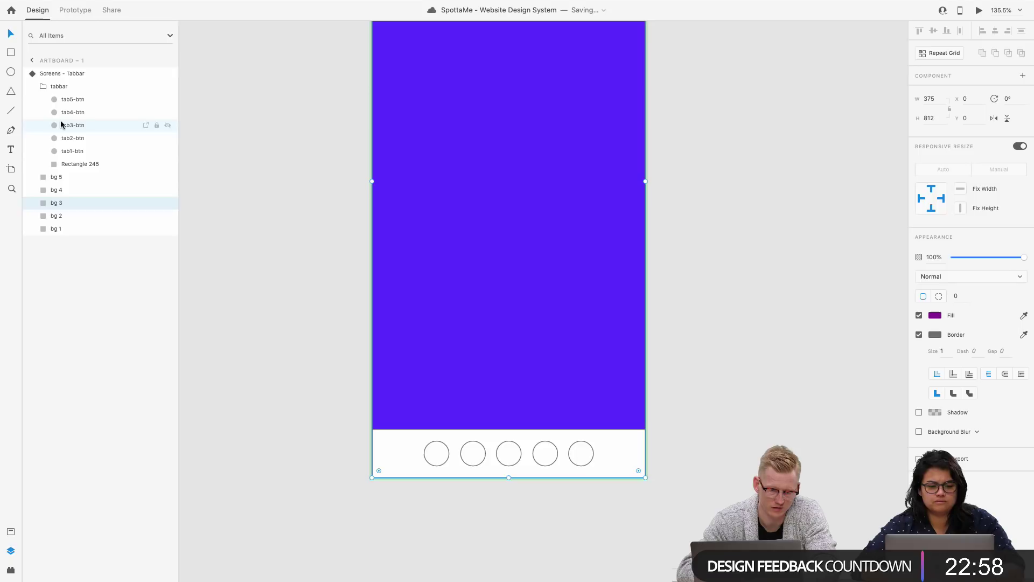
{"action": "mouse_move", "coordinate": [60, 124]}
{"action": "left_mouse_down"}
{"action": "mouse_move", "coordinate": [58, 171]}
{"action": "mouse_move", "coordinate": [60, 129]}
{"action": "left_mouse_up"}
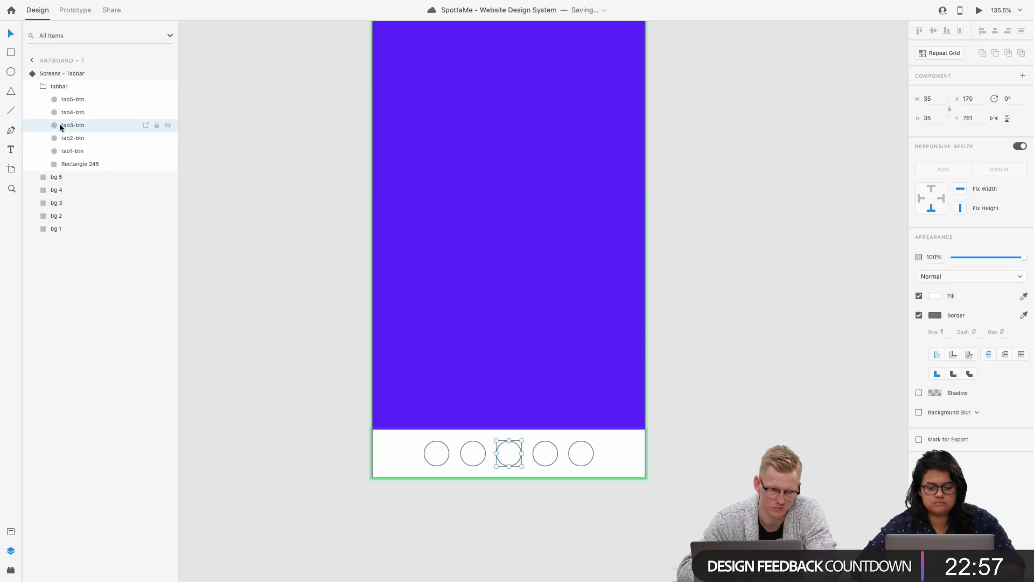
{"action": "left_click", "coordinate": [56, 191]}
{"action": "key", "text": "super+shift+y"}
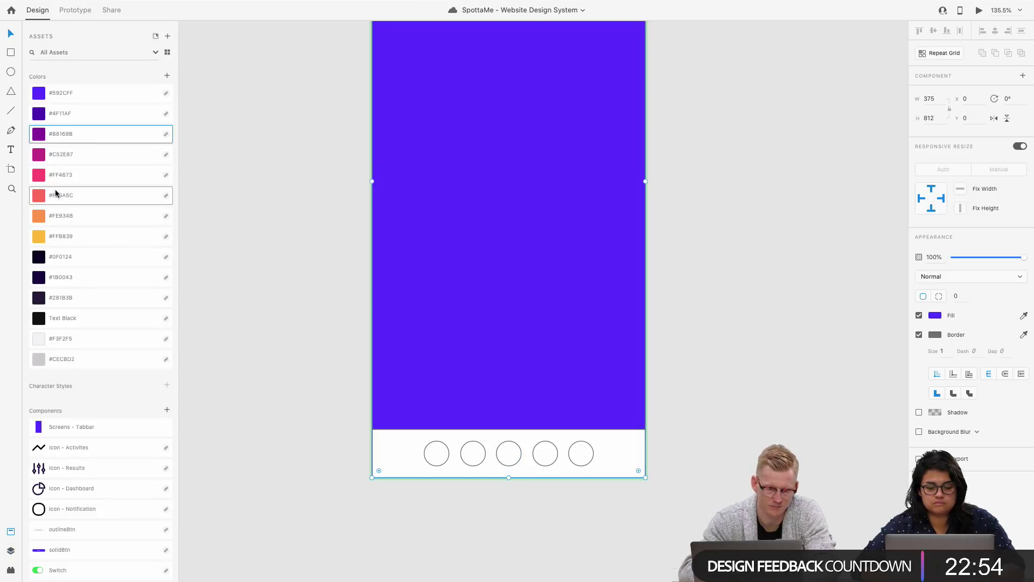
{"action": "left_click", "coordinate": [59, 156]}
Step: Set the fill of the bg 5 layer to the document color #FF4673 and deselect it
{"action": "key", "text": "super+y"}
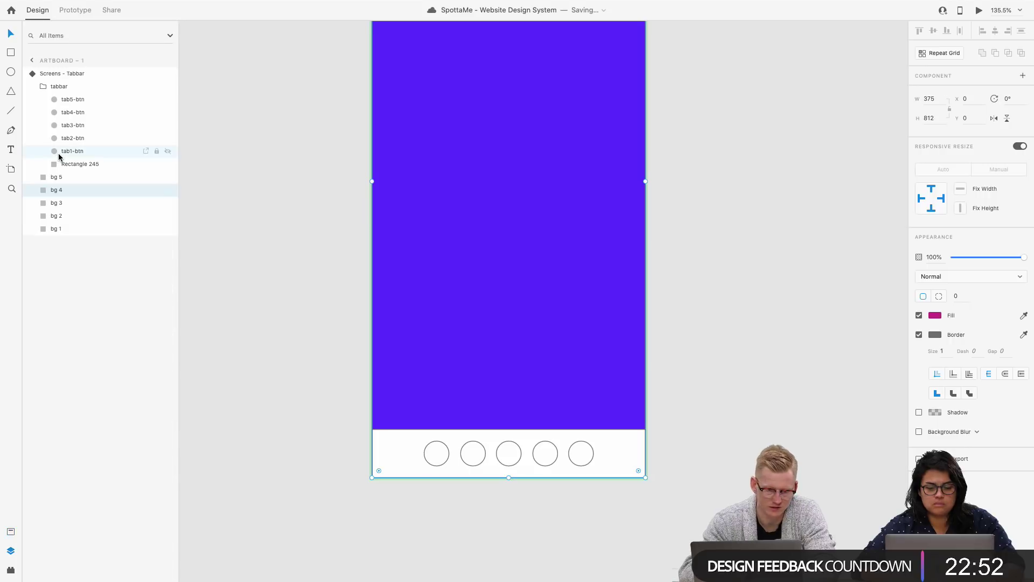
{"action": "left_click", "coordinate": [54, 179]}
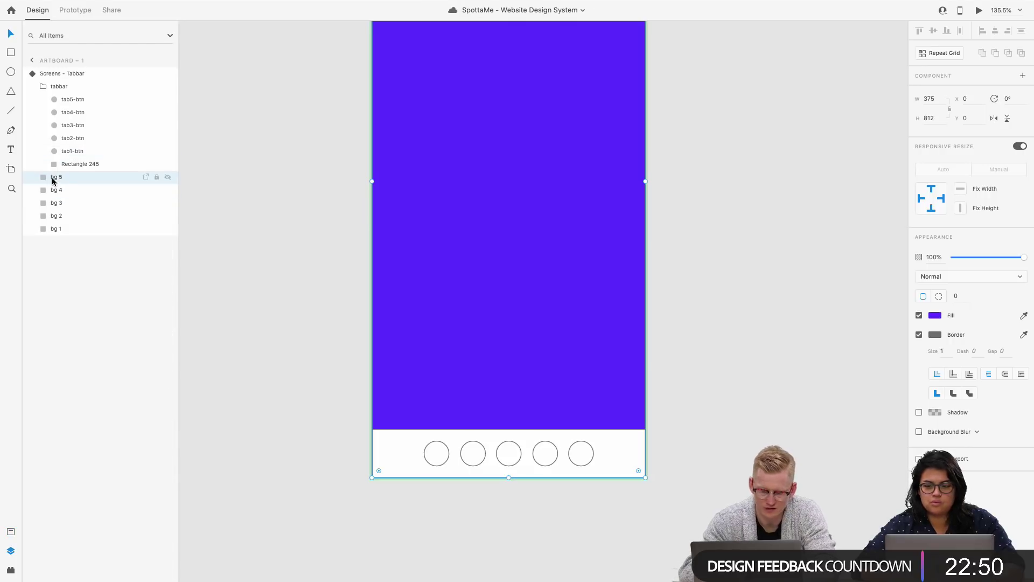
{"action": "key", "text": "super+shift+y"}
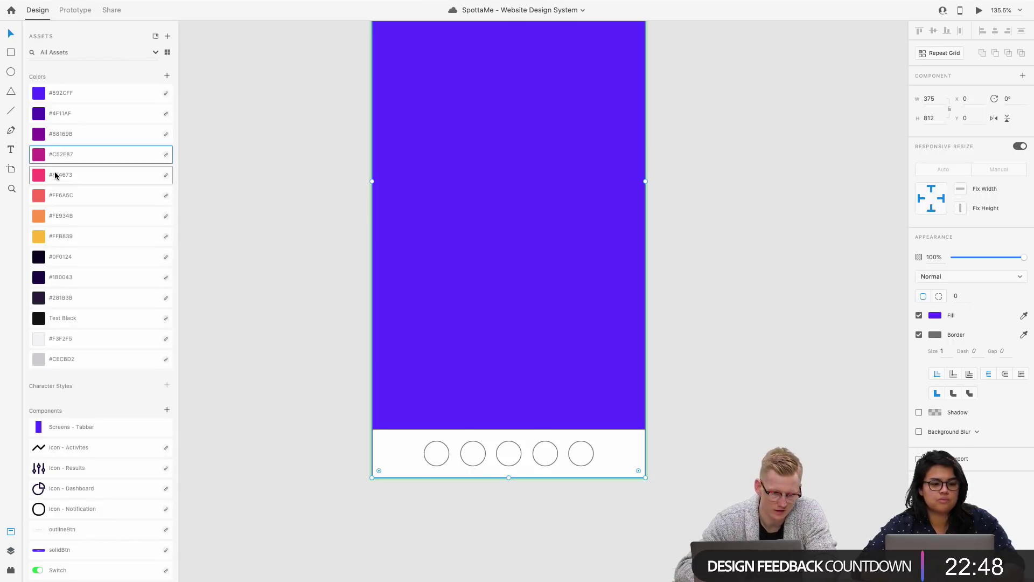
{"action": "left_click", "coordinate": [56, 175]}
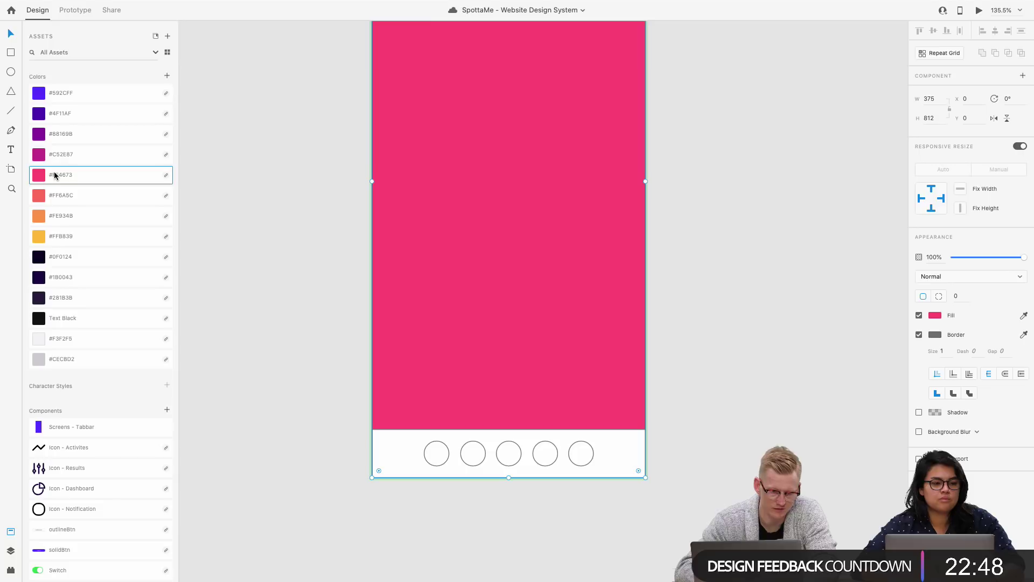
{"action": "left_click", "coordinate": [738, 303]}
Step: Move the bg 5 layer beneath bg 1 at the bottom of the component's layer stack
{"action": "key", "text": "super+0"}
{"action": "left_click", "coordinate": [582, 242]}
{"action": "scroll", "coordinate": [583, 237], "scroll_direction": "right", "scroll_amount": 2}
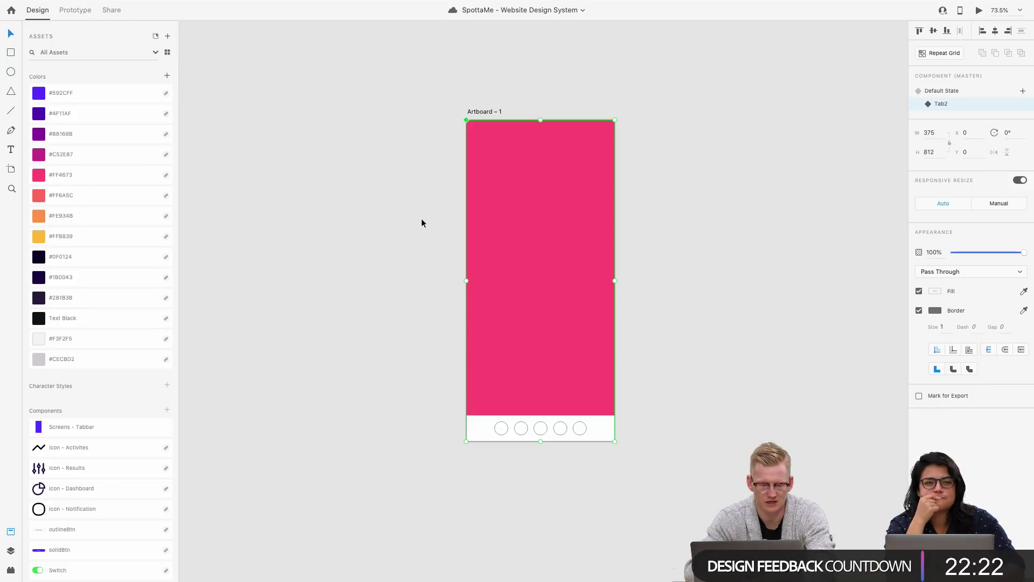
{"action": "key", "text": "super+y"}
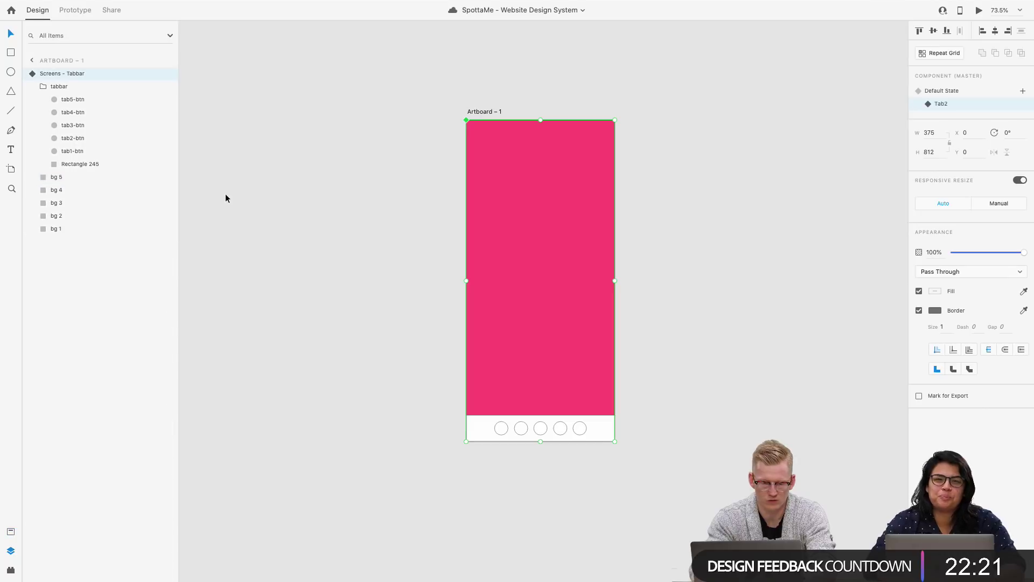
{"action": "left_click", "coordinate": [56, 178]}
{"action": "left_click_drag", "start_coordinate": [56, 178], "coordinate": [56, 237]}
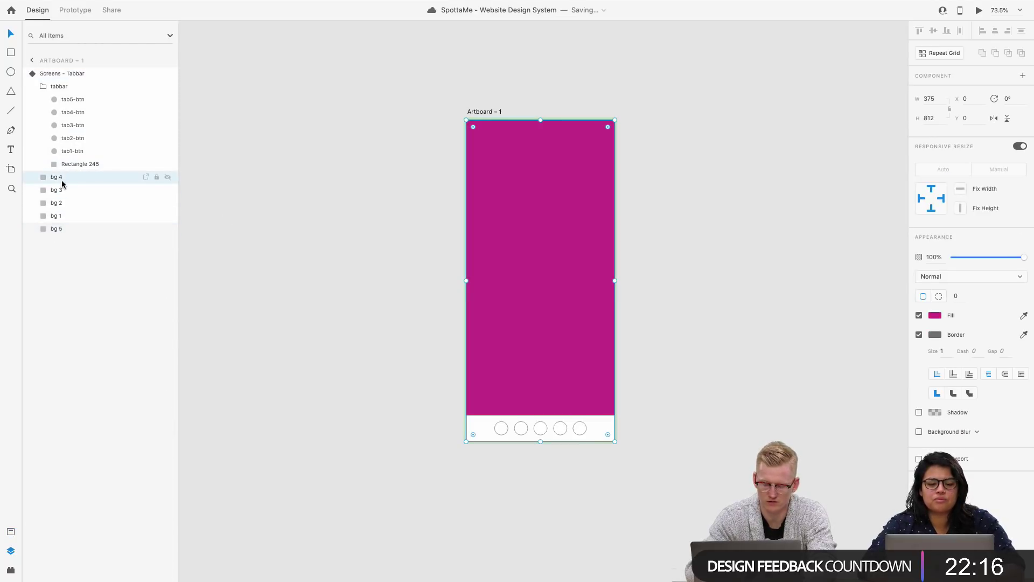
Step: Send bg 4, bg 3 and bg 2 backward so the backgrounds are stacked in order from bg 1 down to bg 5
{"action": "key", "text": "super+bracketleft"}
{"action": "key", "text": "super+bracketleft"}
{"action": "key", "text": "super+bracketleft"}
{"action": "left_click", "coordinate": [58, 179]}
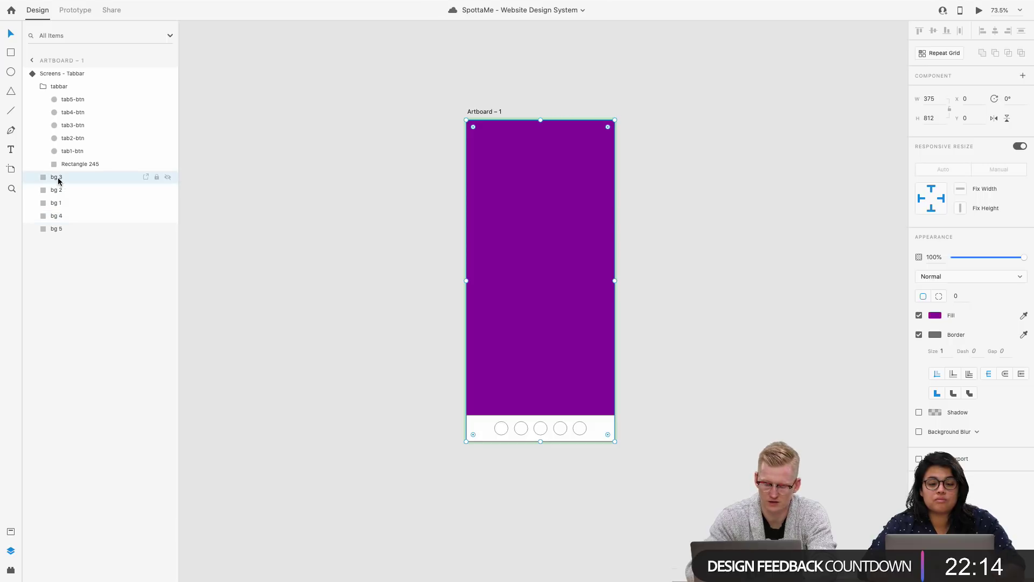
{"action": "key", "text": "super+bracketleft"}
{"action": "key", "text": "super+bracketleft"}
{"action": "left_click", "coordinate": [62, 179]}
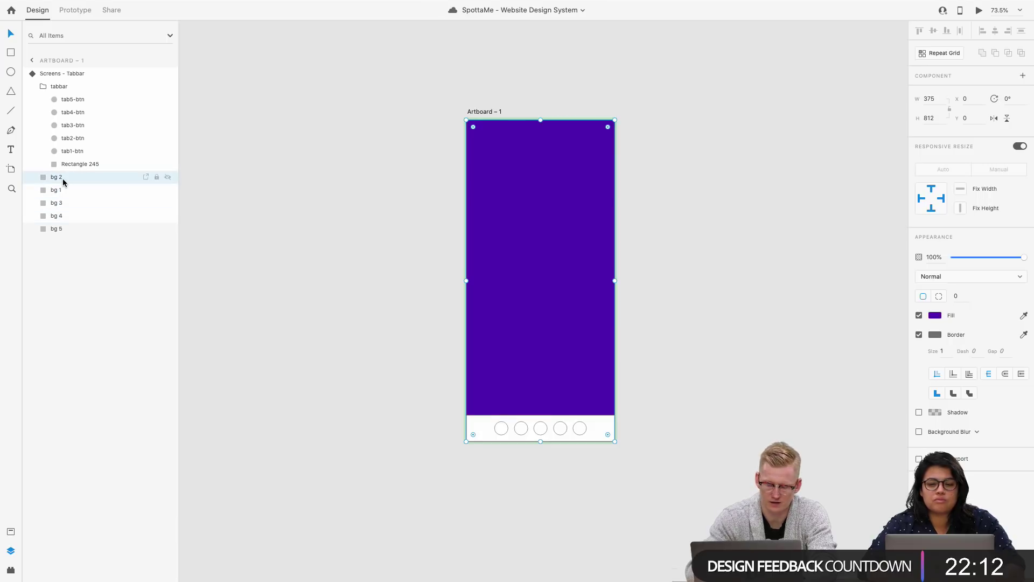
{"action": "key", "text": "super+bracketleft"}
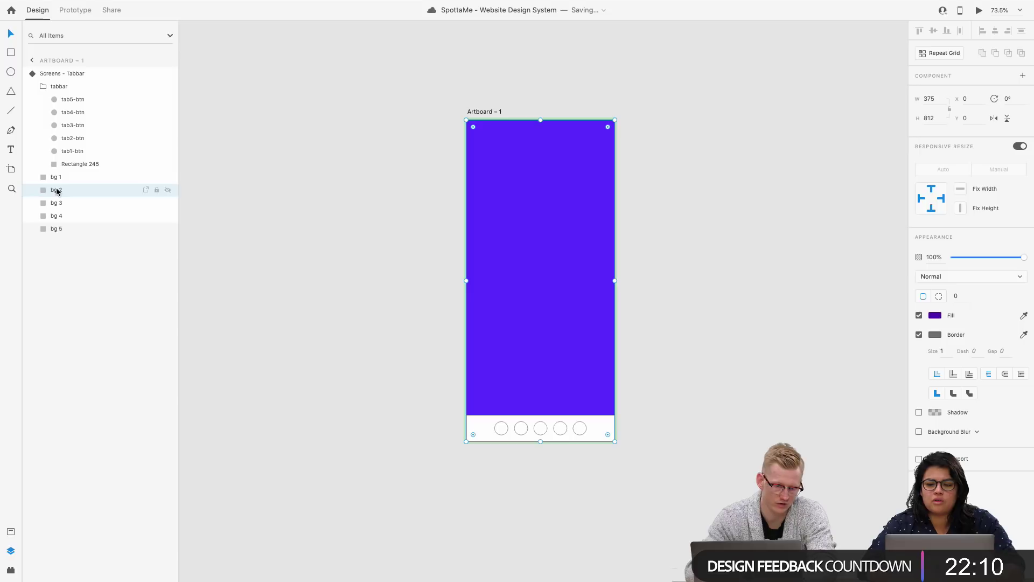
Step: Check the fills of the bg 1 and bg 5 layers and select the whole Screens - Tabbar component
{"action": "left_click", "coordinate": [57, 178]}
{"action": "left_click", "coordinate": [57, 228]}
{"action": "left_click", "coordinate": [63, 177]}
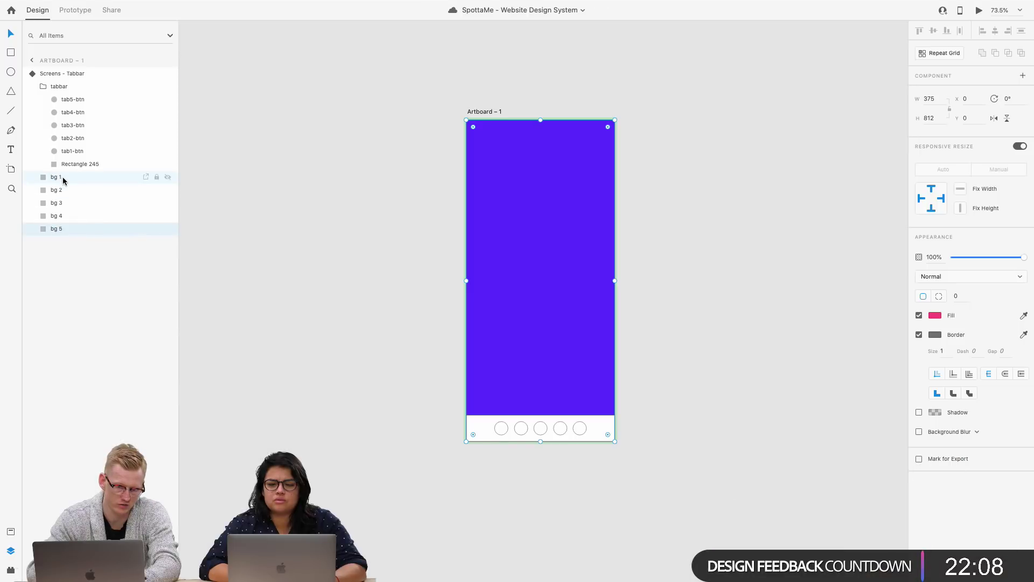
{"action": "left_click", "coordinate": [80, 76]}
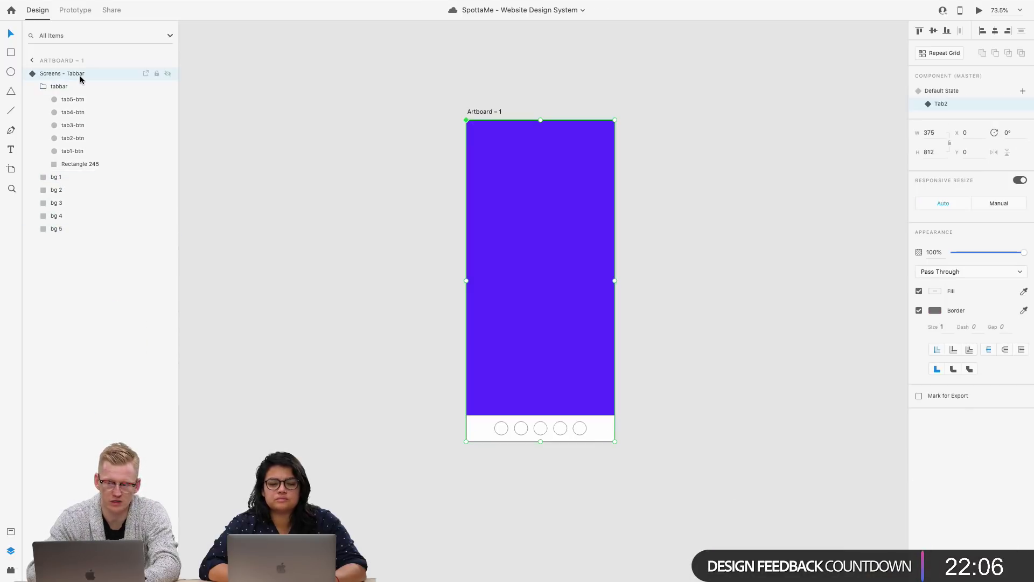
Step: Compare the layers of the component's Default State with those of Tab2, including its five background layers
{"action": "left_click", "coordinate": [941, 90]}
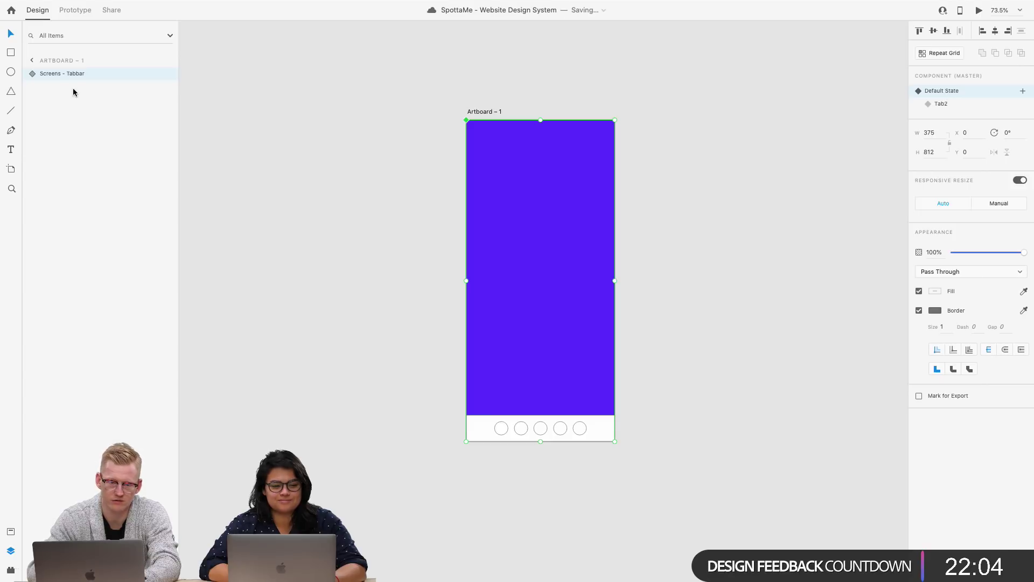
{"action": "left_click", "coordinate": [34, 74]}
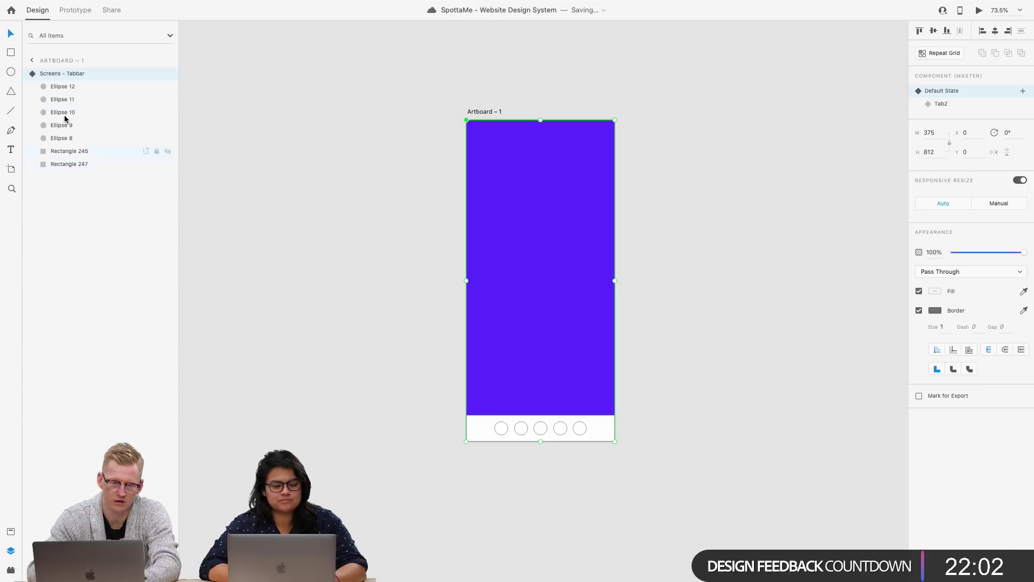
{"action": "left_click", "coordinate": [941, 104]}
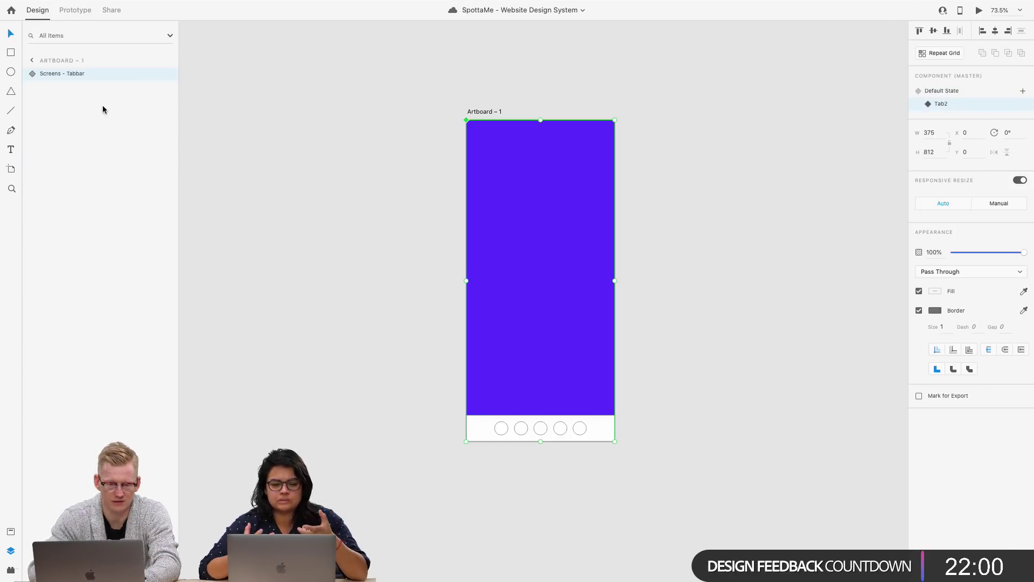
{"action": "left_click", "coordinate": [32, 73]}
{"action": "left_click", "coordinate": [61, 227]}
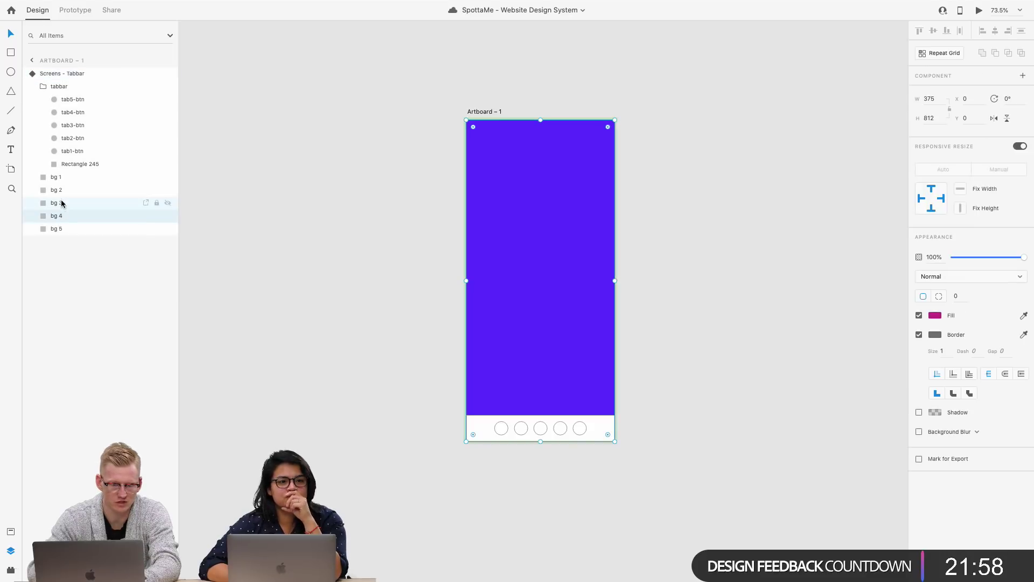
{"action": "left_click", "coordinate": [61, 177], "text": "shift"}
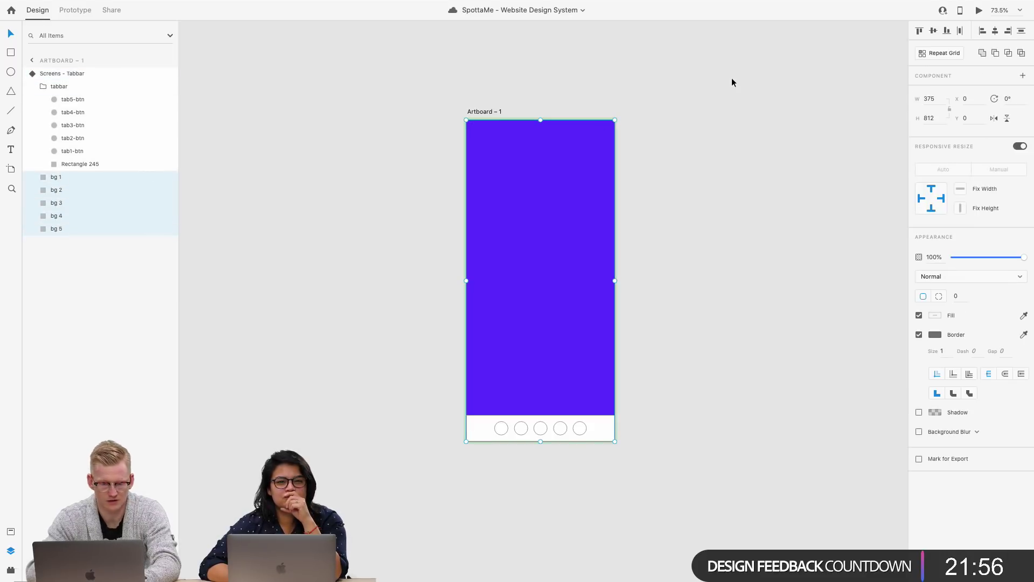
{"action": "left_click", "coordinate": [78, 74]}
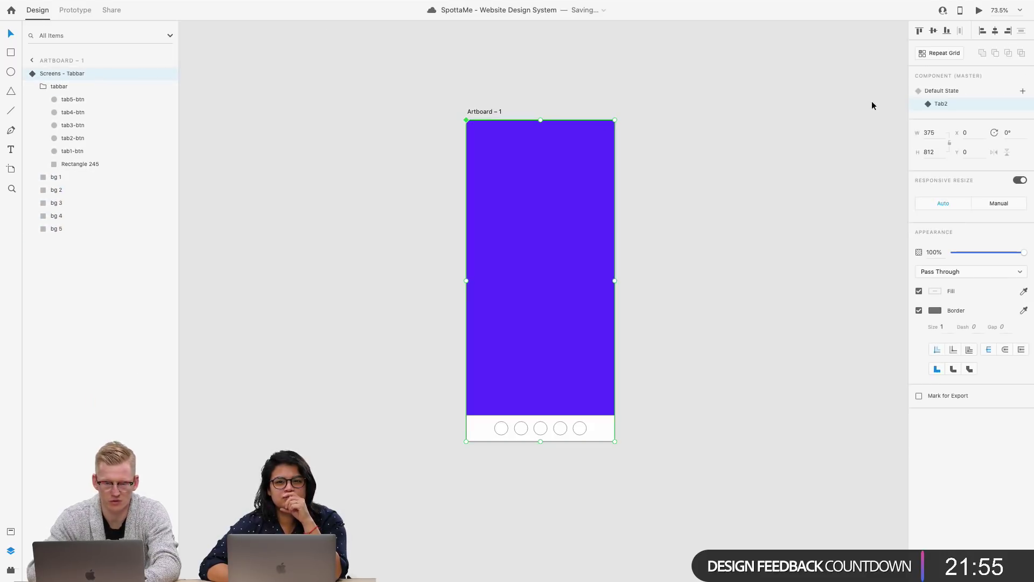
Step: Paste the grouped background layers into the Default State of the Screens - Tabbar component, above Ellipse 12
{"action": "left_click", "coordinate": [942, 92]}
{"action": "left_click", "coordinate": [35, 75]}
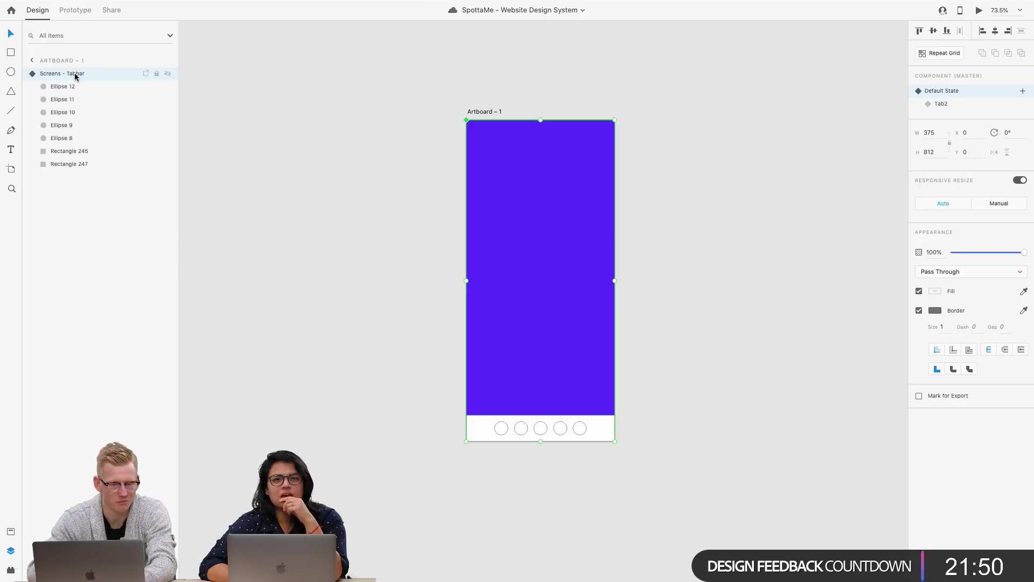
{"action": "key", "text": "super+v"}
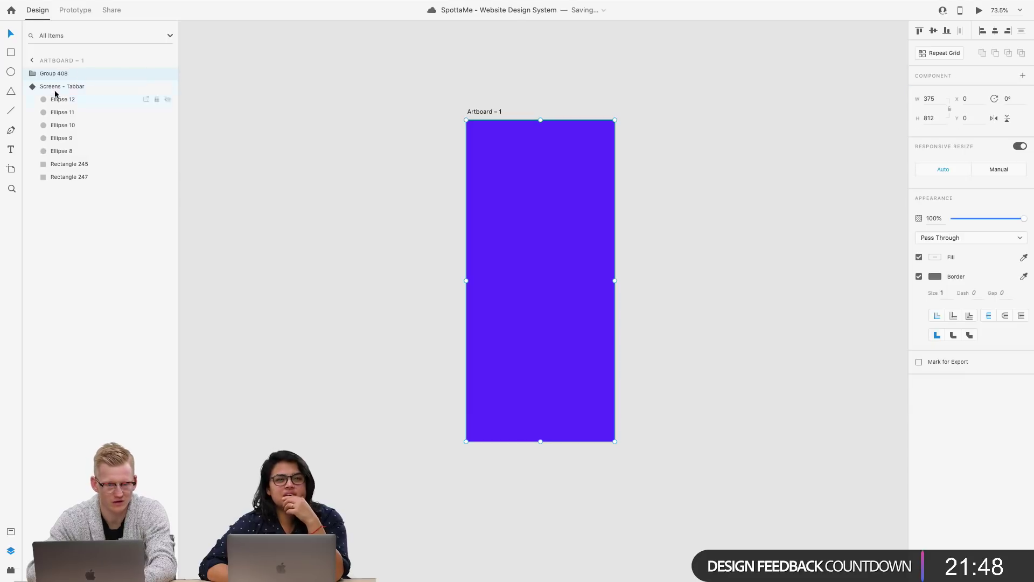
{"action": "left_click_drag", "start_coordinate": [46, 95], "coordinate": [48, 74]}
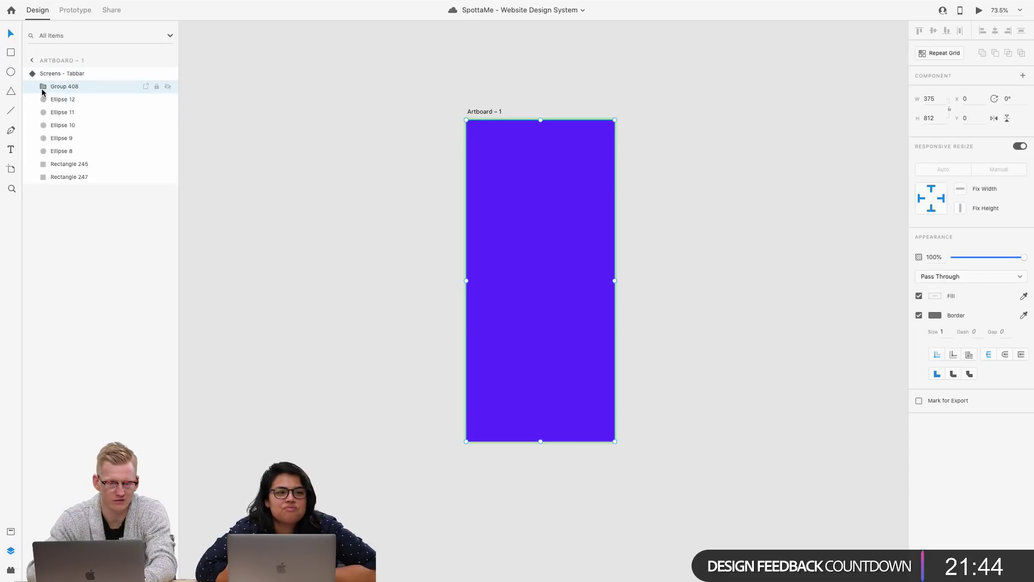
Step: Ungroup the pasted background group into separate bg 1 to bg 5 layers inside the component
{"action": "left_click", "coordinate": [43, 87]}
{"action": "left_click", "coordinate": [43, 87]}
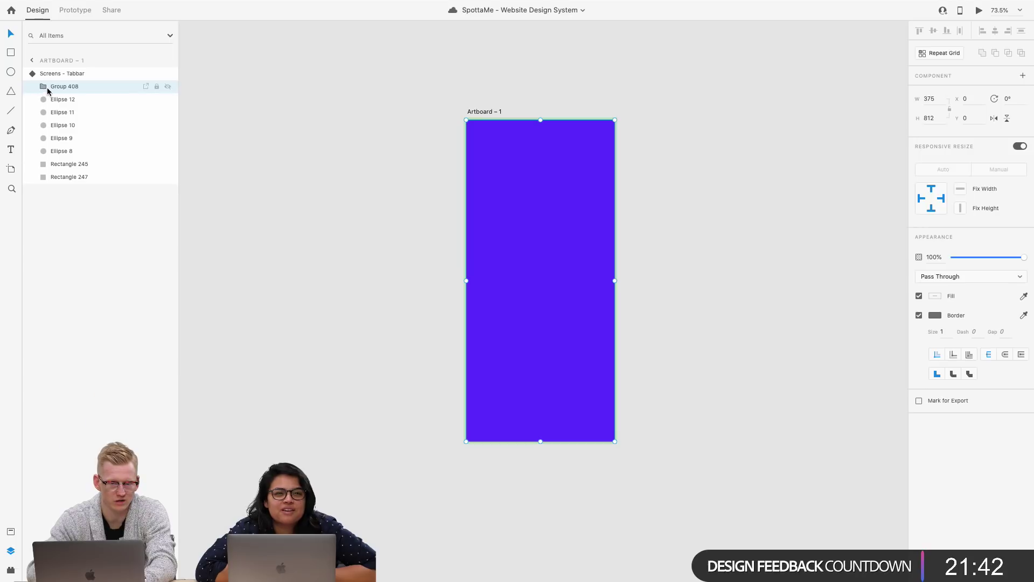
{"action": "right_click", "coordinate": [48, 92]}
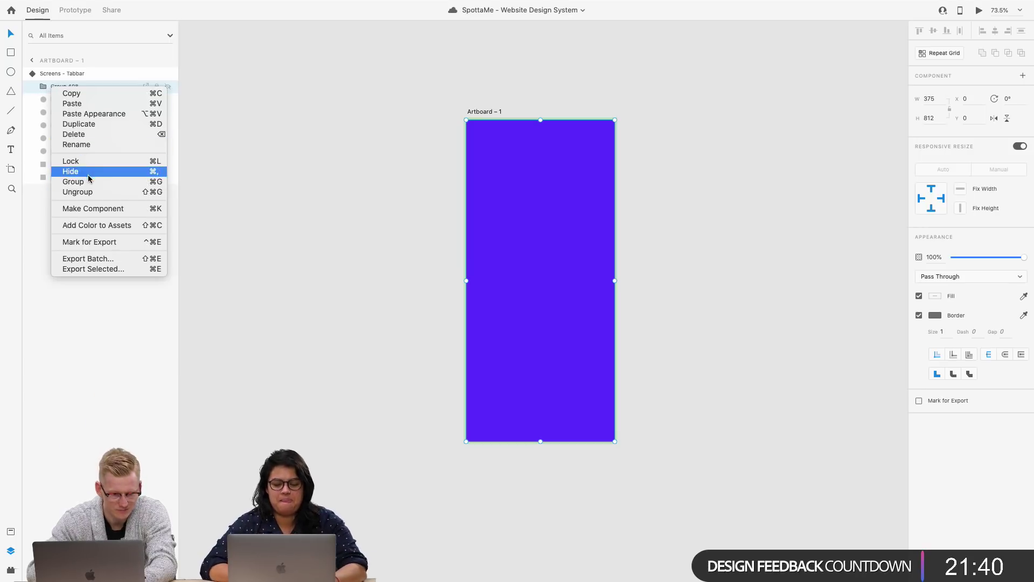
{"action": "left_click", "coordinate": [86, 192]}
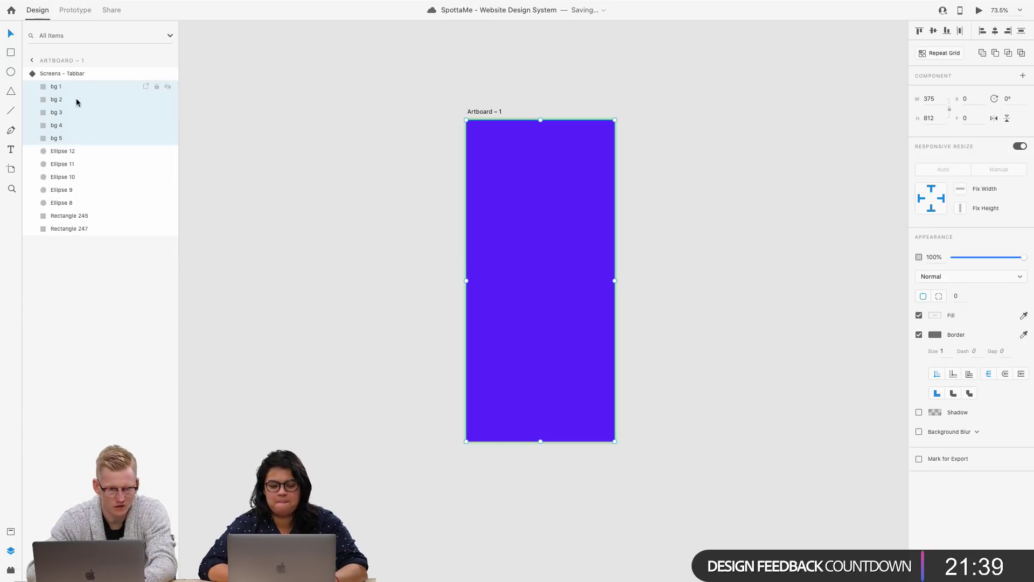
Step: Send the bg 1 to bg 5 layers to the back of the Default State's layer stack, beneath Rectangle 247
{"action": "left_click", "coordinate": [72, 153]}
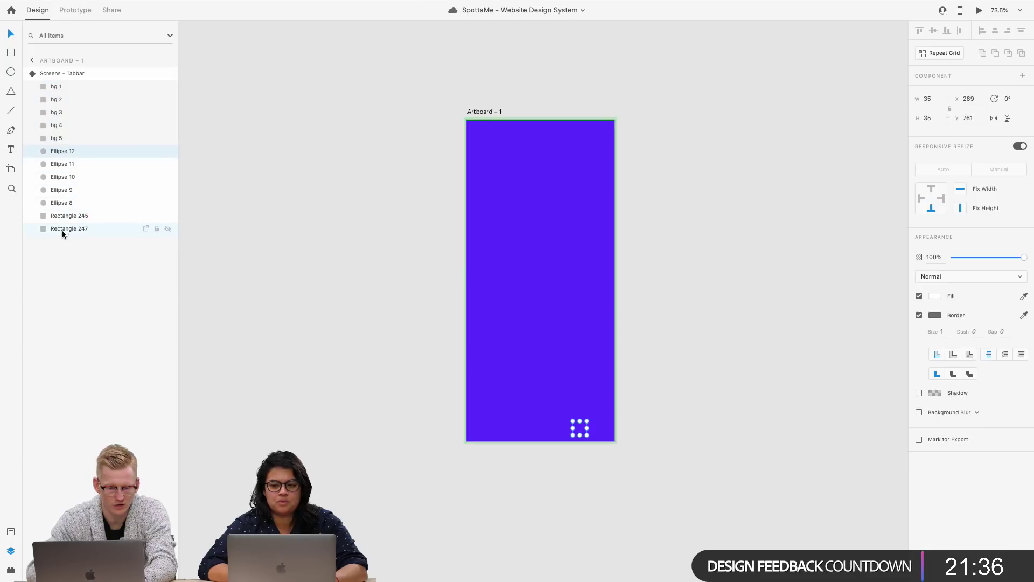
{"action": "left_click", "coordinate": [57, 138]}
{"action": "left_click", "coordinate": [59, 88], "text": "shift"}
{"action": "key", "text": "super+shift+bracketleft"}
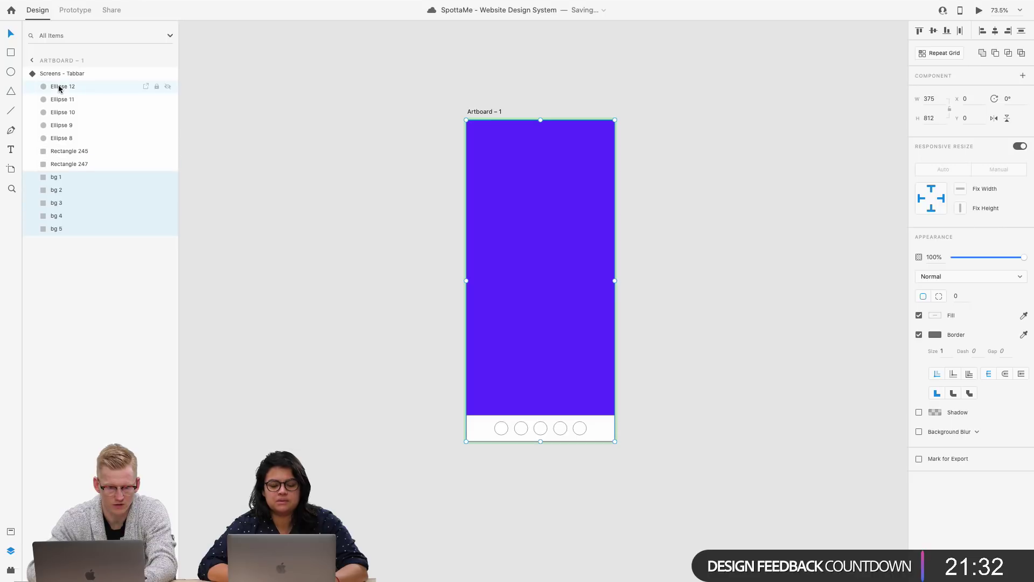
{"action": "left_click", "coordinate": [63, 163]}
{"action": "left_click", "coordinate": [64, 155]}
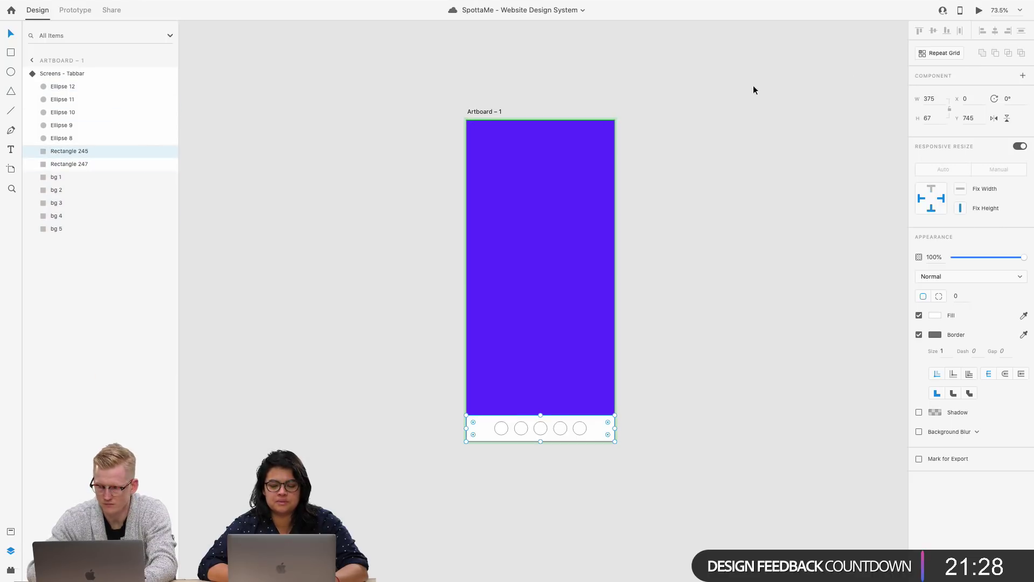
Step: Delete the lower duplicate set of bg 1 to bg 5 layers from the component's Tab2 state
{"action": "left_click", "coordinate": [329, 141]}
{"action": "left_click", "coordinate": [527, 134]}
{"action": "left_click", "coordinate": [958, 105]}
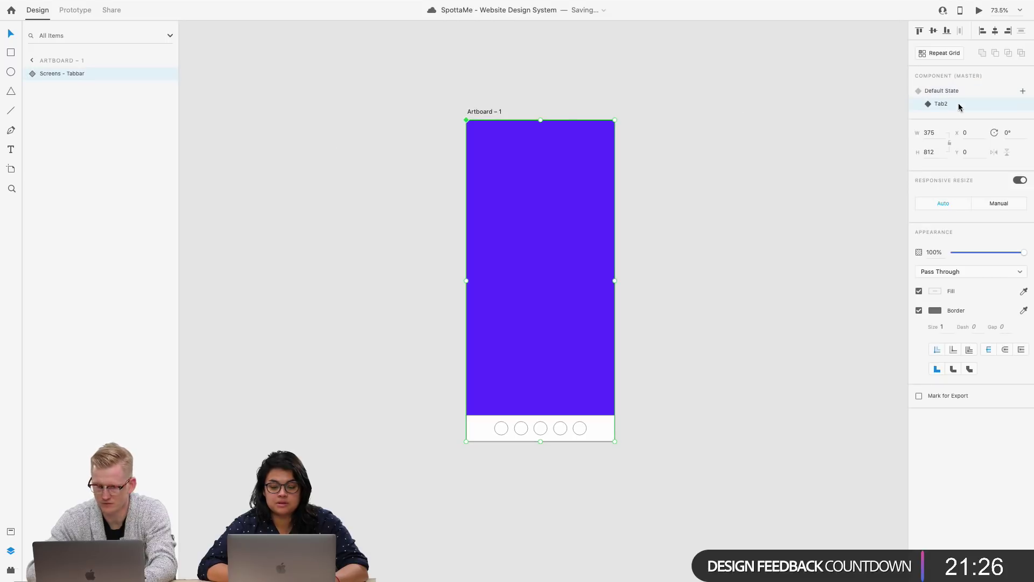
{"action": "left_click", "coordinate": [35, 76]}
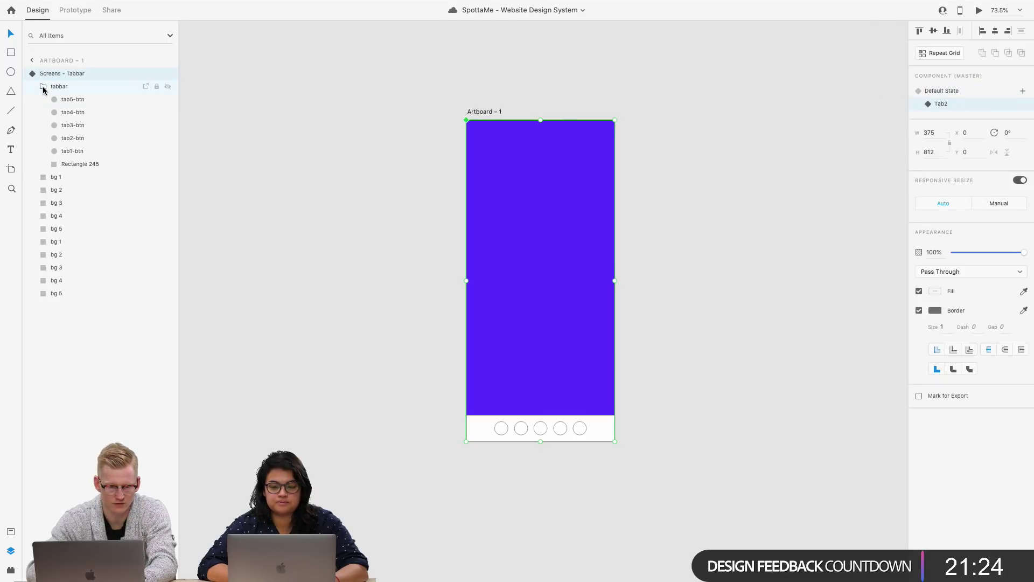
{"action": "left_click", "coordinate": [43, 87]}
{"action": "left_click", "coordinate": [53, 86]}
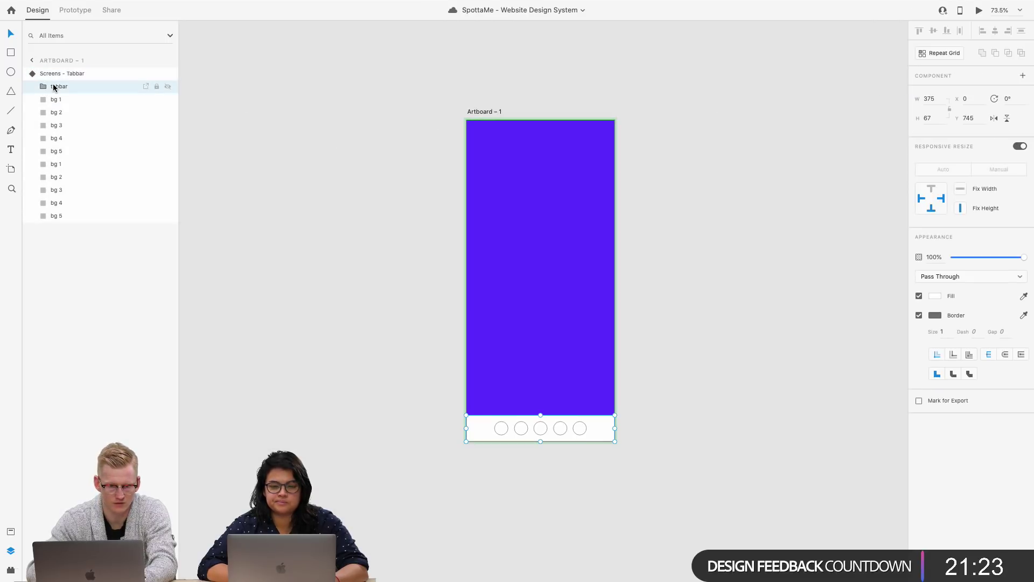
{"action": "left_click", "coordinate": [60, 162]}
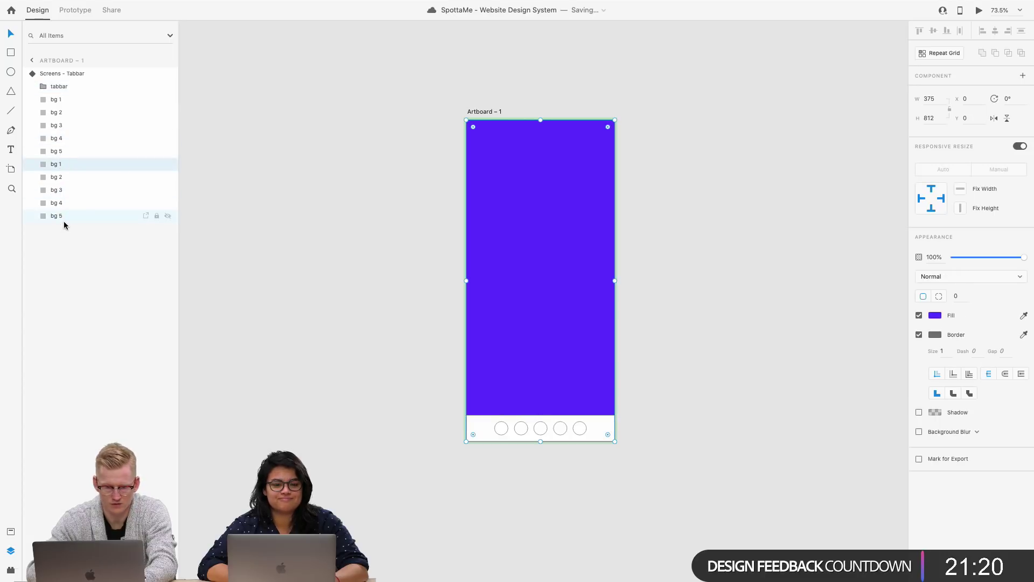
{"action": "left_click", "coordinate": [64, 151]}
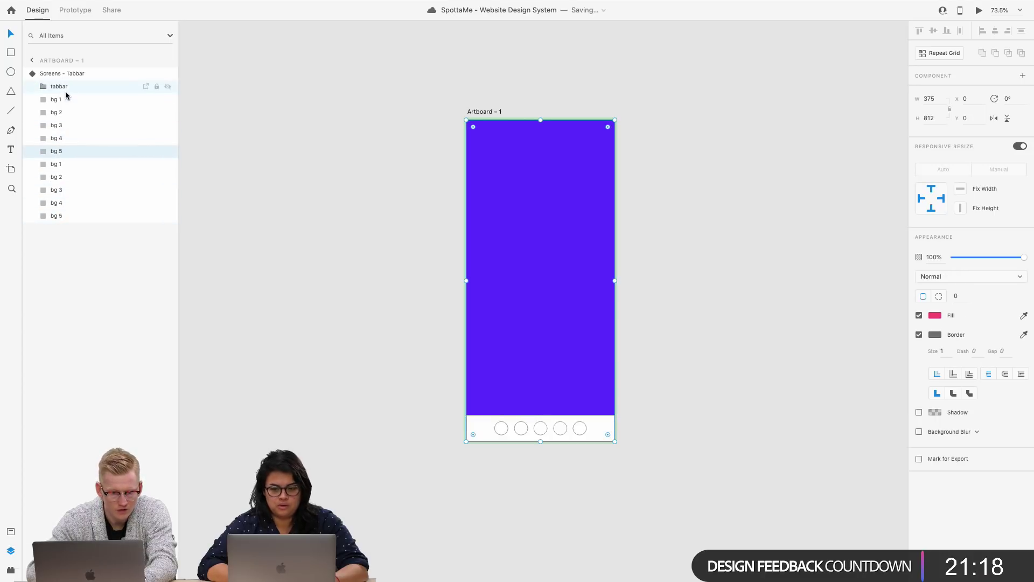
{"action": "left_click", "coordinate": [66, 99], "text": "shift"}
{"action": "left_click", "coordinate": [58, 161]}
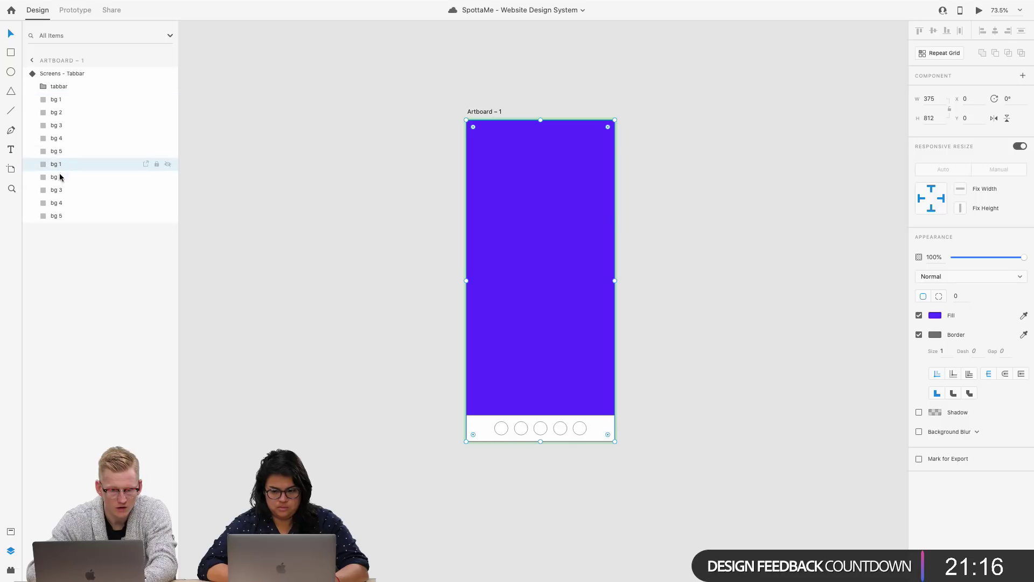
{"action": "left_click", "coordinate": [59, 215], "text": "shift"}
{"action": "key", "text": "Delete"}
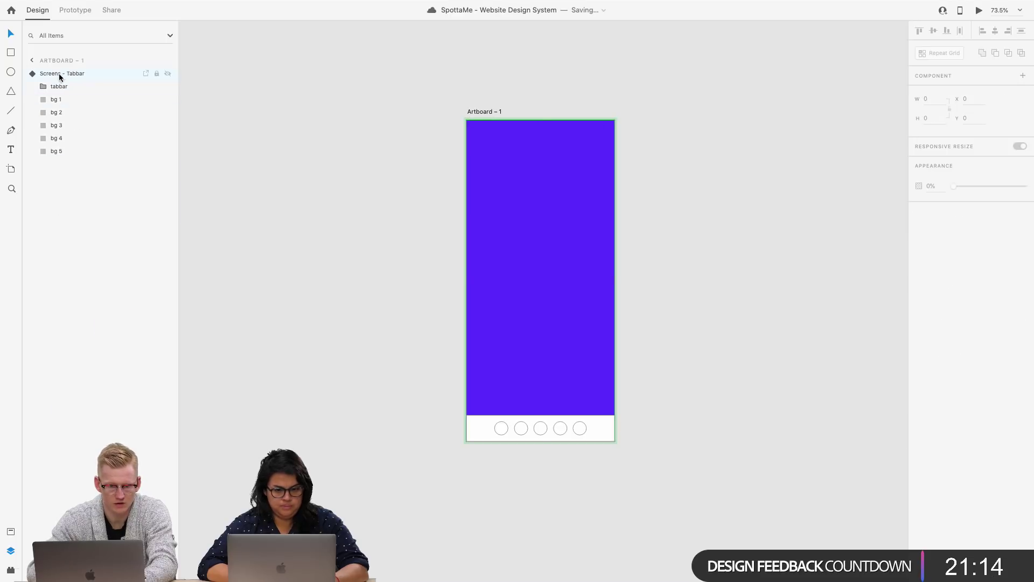
Step: Replace Ellipse 8 to 12, Rectangle 245 and Rectangle 247 in the Default State with a pasted copy of the tabbar group
{"action": "left_click", "coordinate": [60, 74]}
{"action": "left_click", "coordinate": [956, 91]}
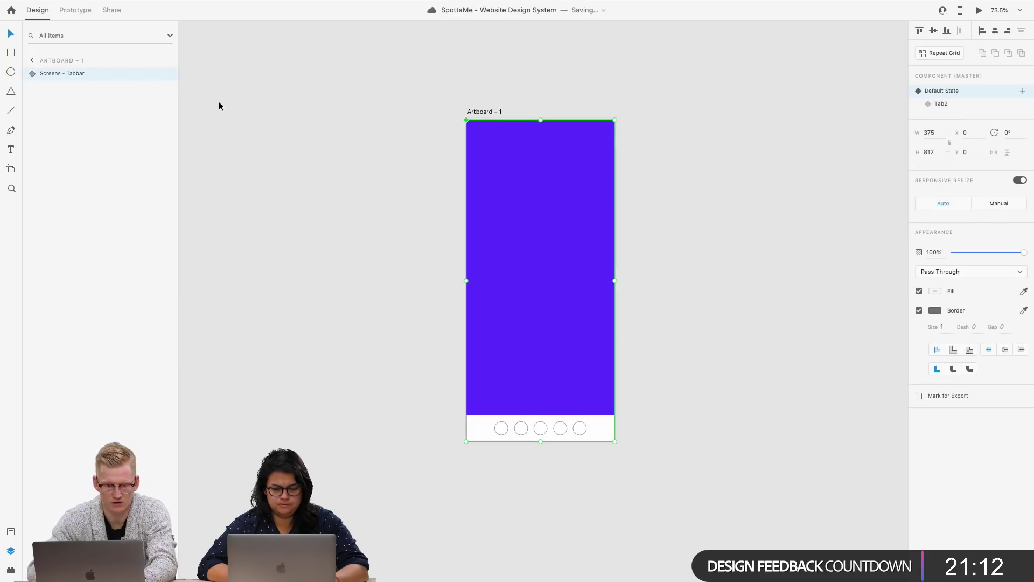
{"action": "left_click", "coordinate": [33, 73]}
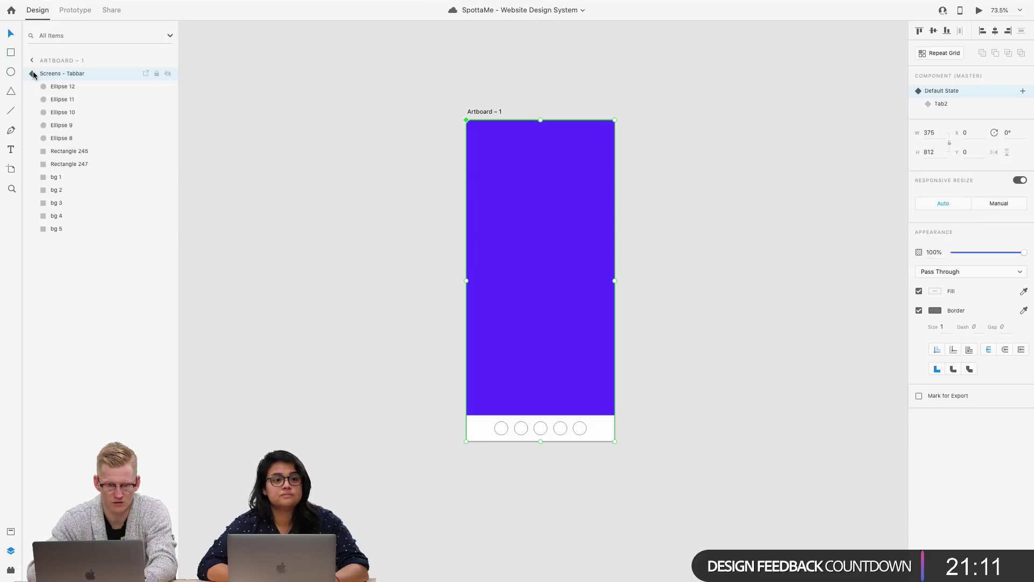
{"action": "left_click", "coordinate": [62, 88]}
{"action": "left_click", "coordinate": [62, 164], "text": "shift"}
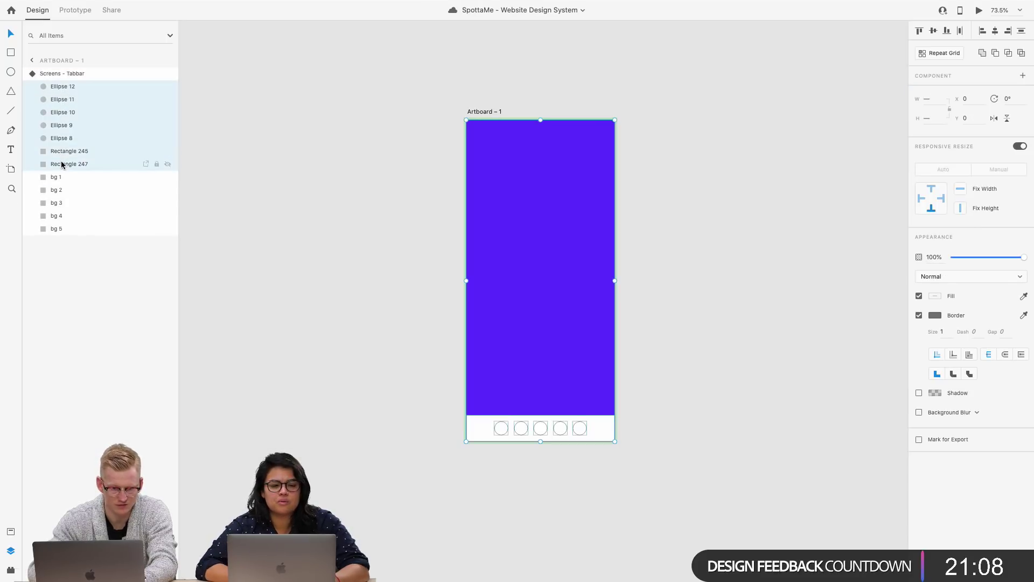
{"action": "key", "text": "Delete"}
{"action": "key", "text": "super+z"}
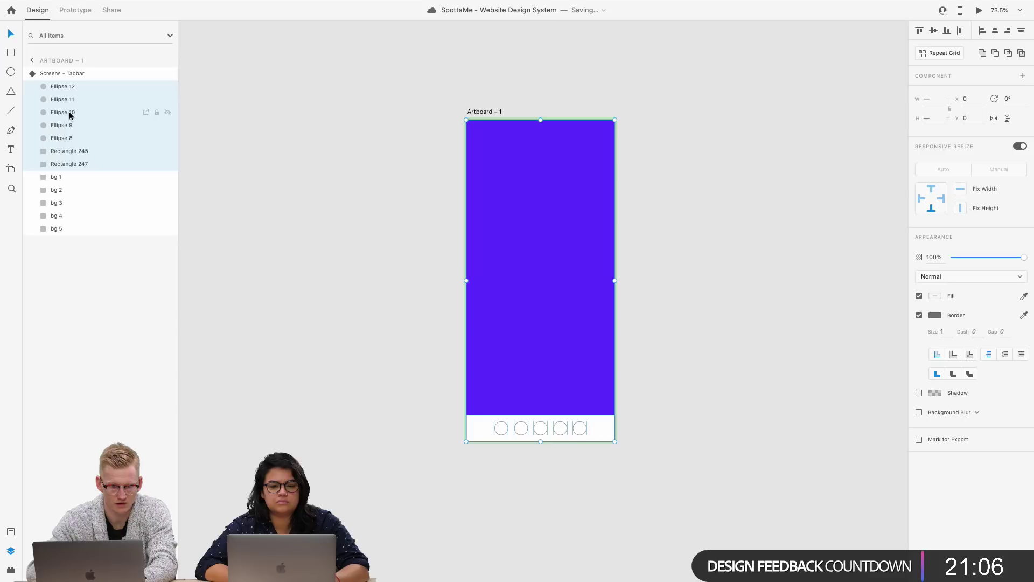
{"action": "key", "text": "super+z"}
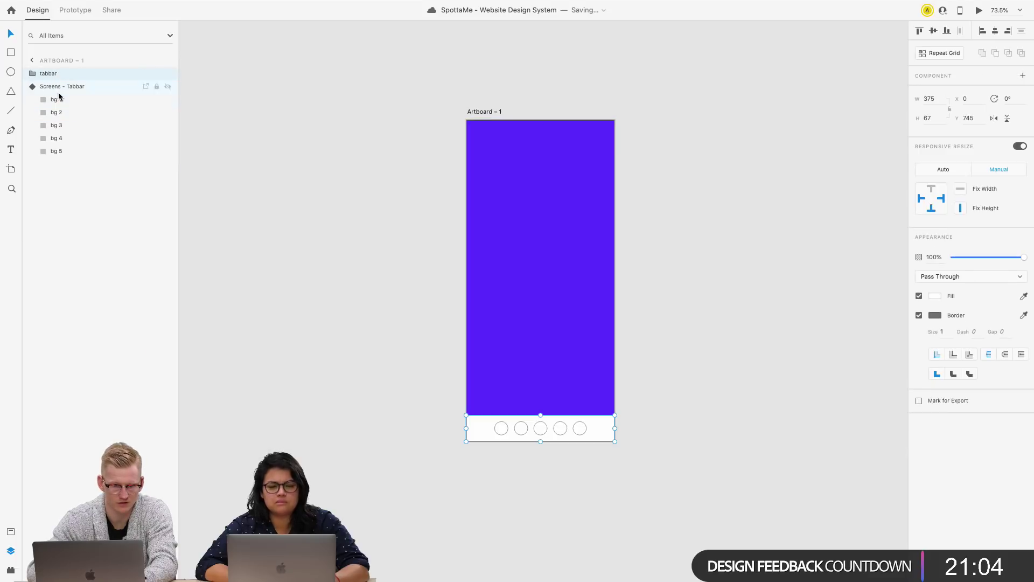
Step: Place the tabbar group inside the Screens - Tabbar component above bg 1 and select the whole component
{"action": "key", "text": "Delete"}
{"action": "left_click", "coordinate": [48, 87]}
{"action": "key", "text": "super+z"}
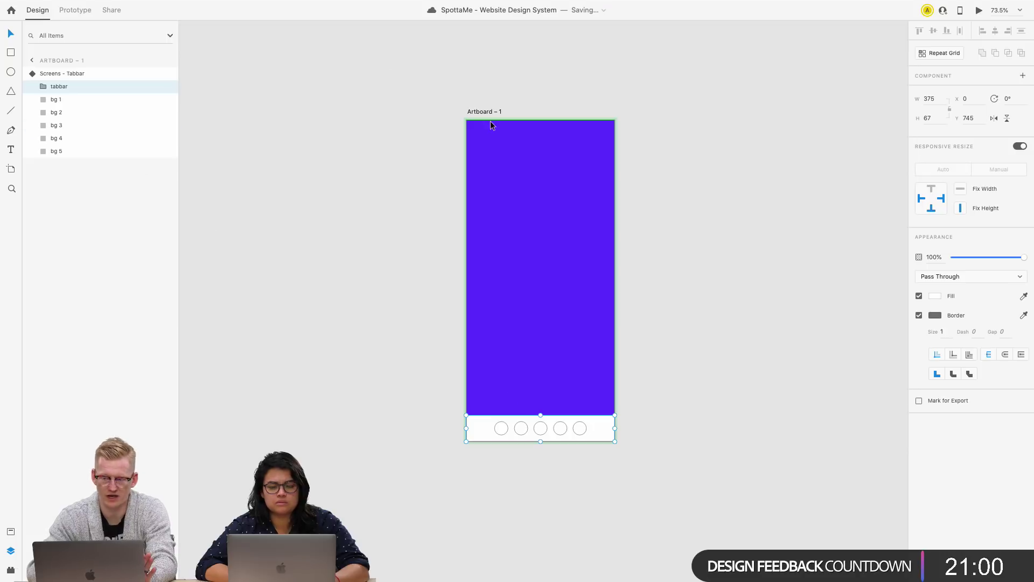
{"action": "key", "text": "Escape"}
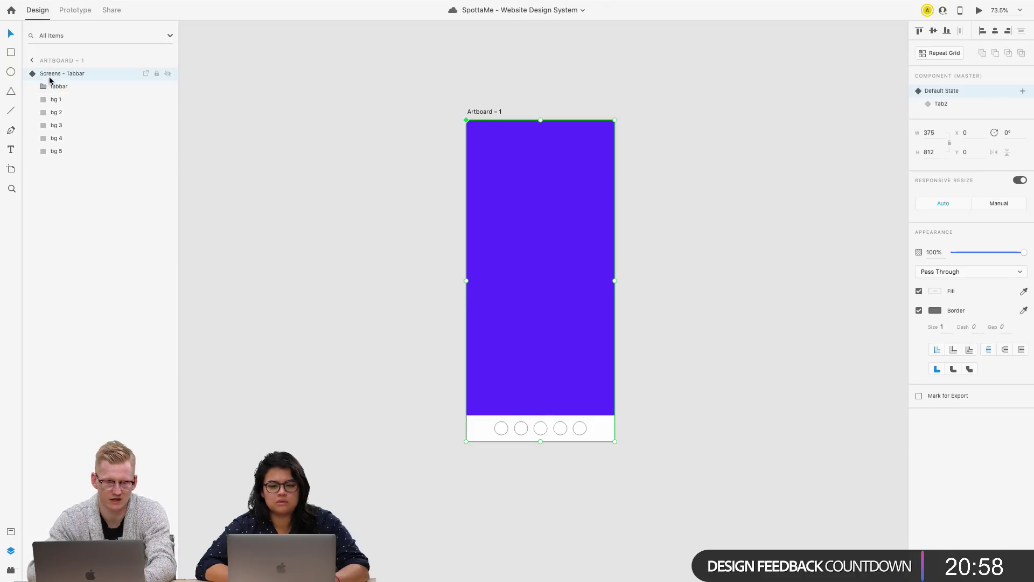
Step: Delete the second, duplicate tabbar group from the component's Tab2 state
{"action": "left_click", "coordinate": [972, 105]}
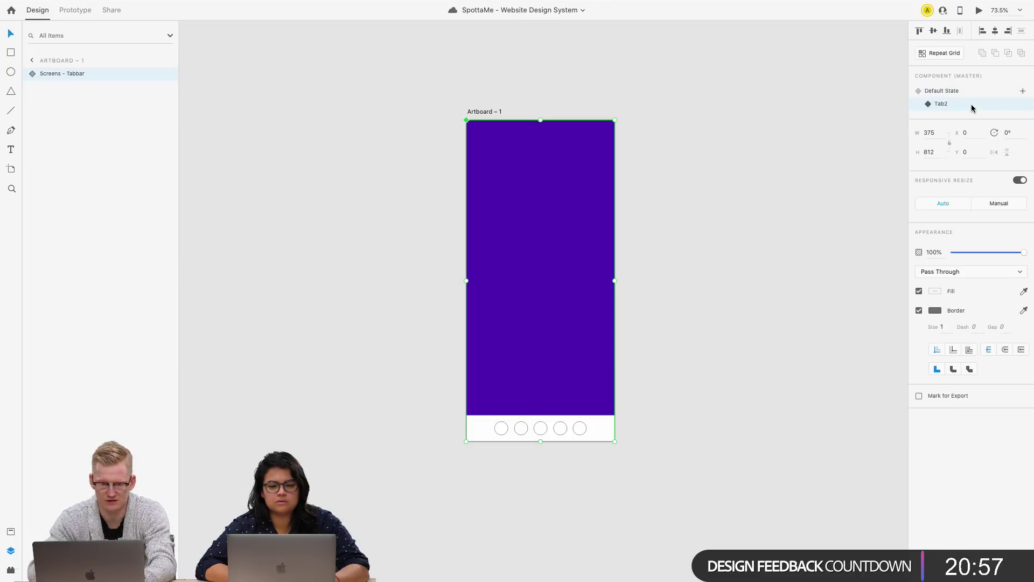
{"action": "left_click", "coordinate": [28, 74]}
{"action": "left_click", "coordinate": [53, 88]}
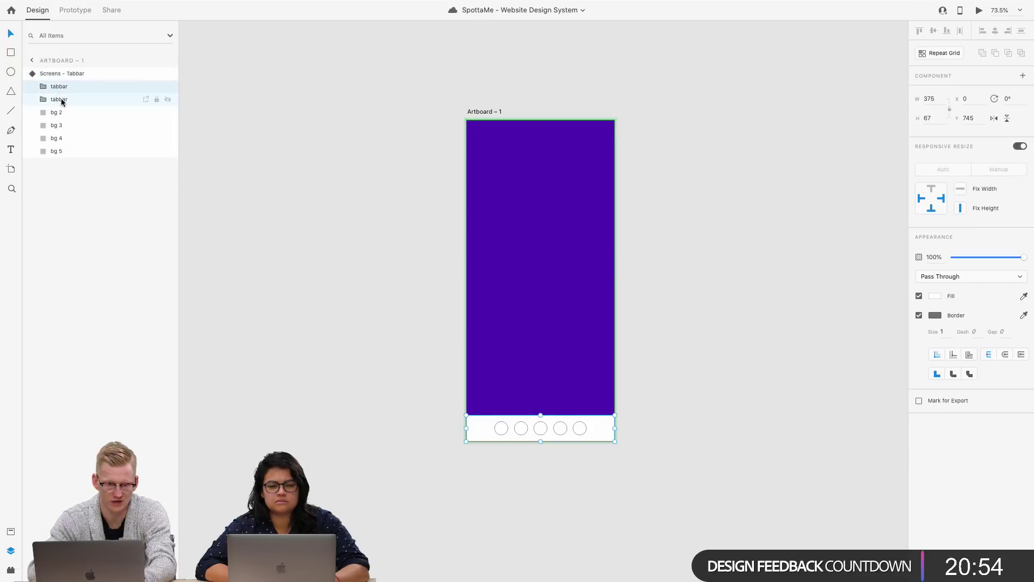
{"action": "left_click", "coordinate": [60, 98]}
{"action": "key", "text": "Delete"}
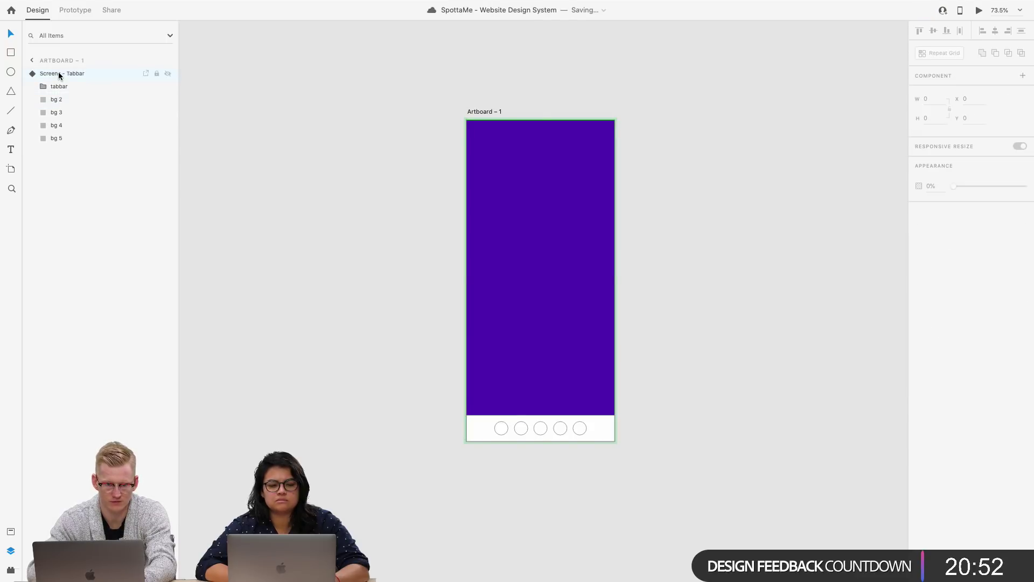
Step: Compare the Default State's layers and background with the Tab2 state and inspect its tab bar circles up close
{"action": "left_click", "coordinate": [58, 73]}
{"action": "left_click", "coordinate": [951, 95]}
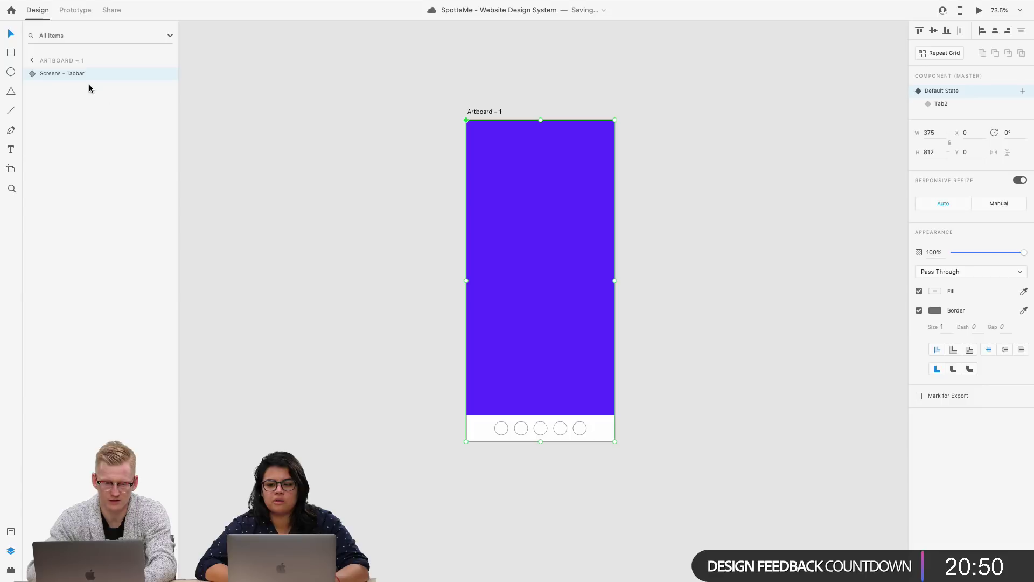
{"action": "left_click", "coordinate": [29, 74]}
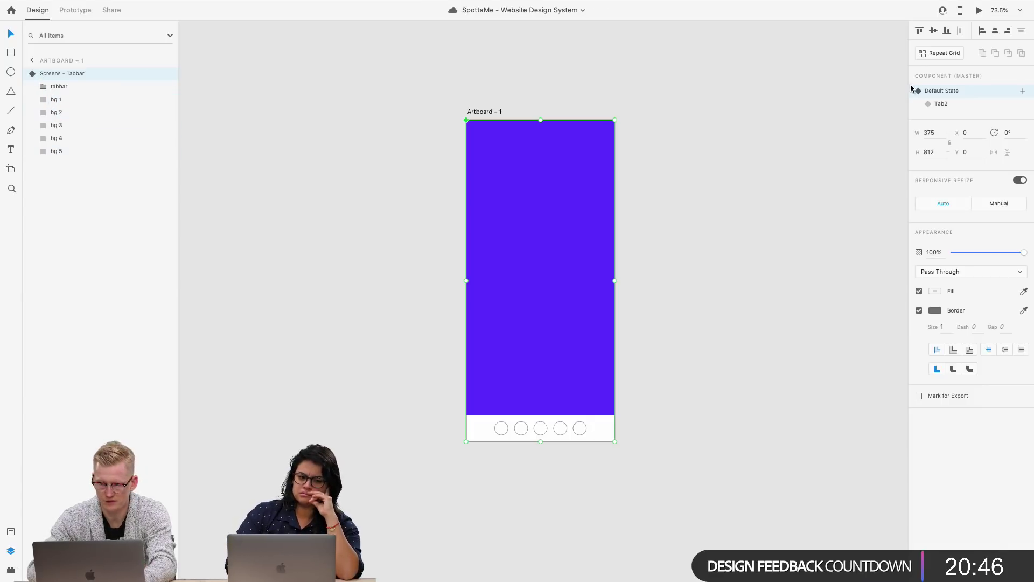
{"action": "left_click", "coordinate": [946, 103]}
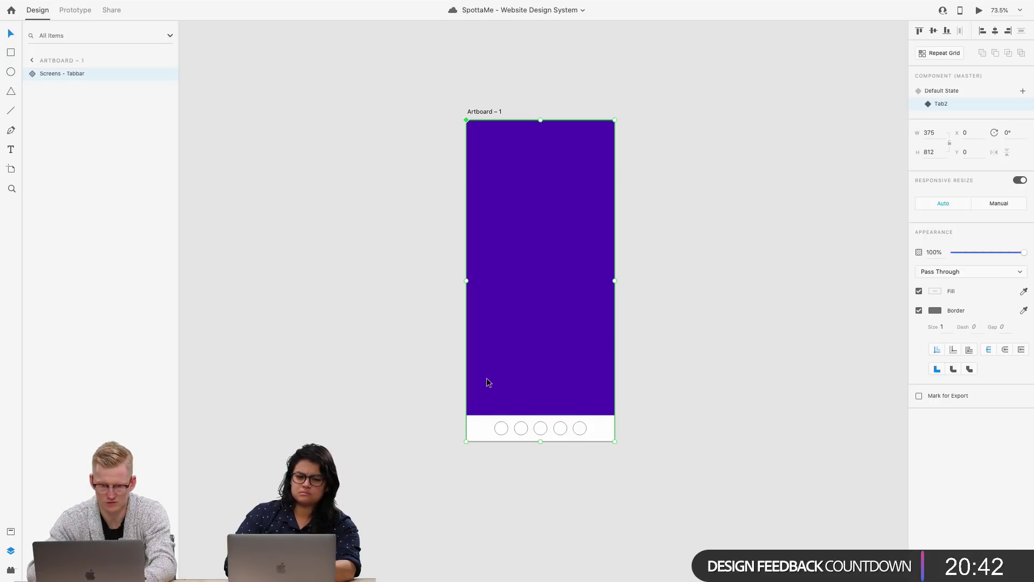
{"action": "scroll", "coordinate": [487, 377], "scroll_direction": "down", "scroll_amount": 2}
{"action": "scroll", "coordinate": [487, 377], "scroll_direction": "up", "scroll_amount": 5}
{"action": "scroll", "coordinate": [454, 415], "scroll_direction": "down", "scroll_amount": 4}
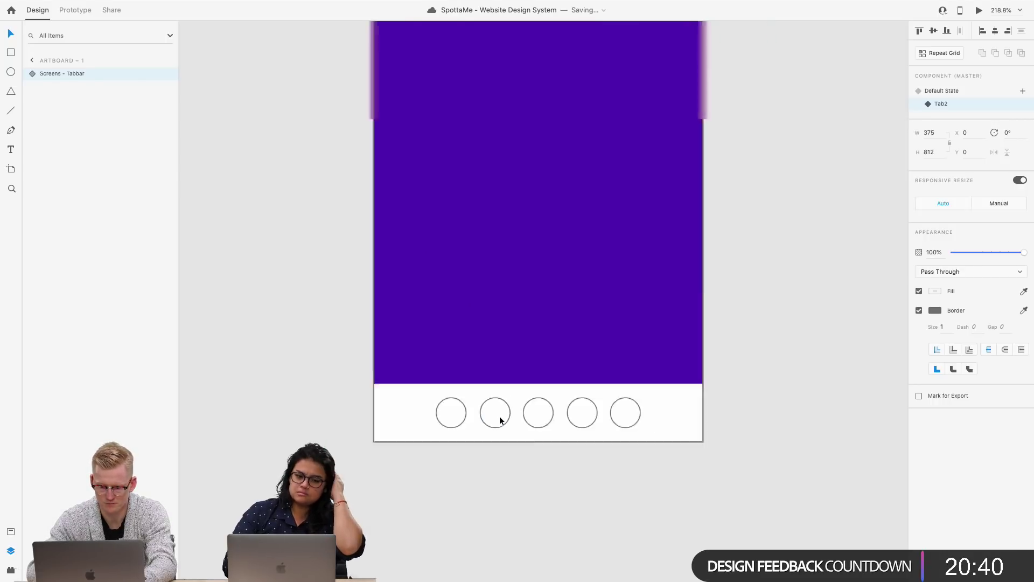
Step: Remove the border from the five tab buttons, tab1-btn to tab5-btn, in the component's Default State
{"action": "left_click", "coordinate": [941, 90]}
{"action": "scroll", "coordinate": [468, 348], "scroll_direction": "up", "scroll_amount": 5}
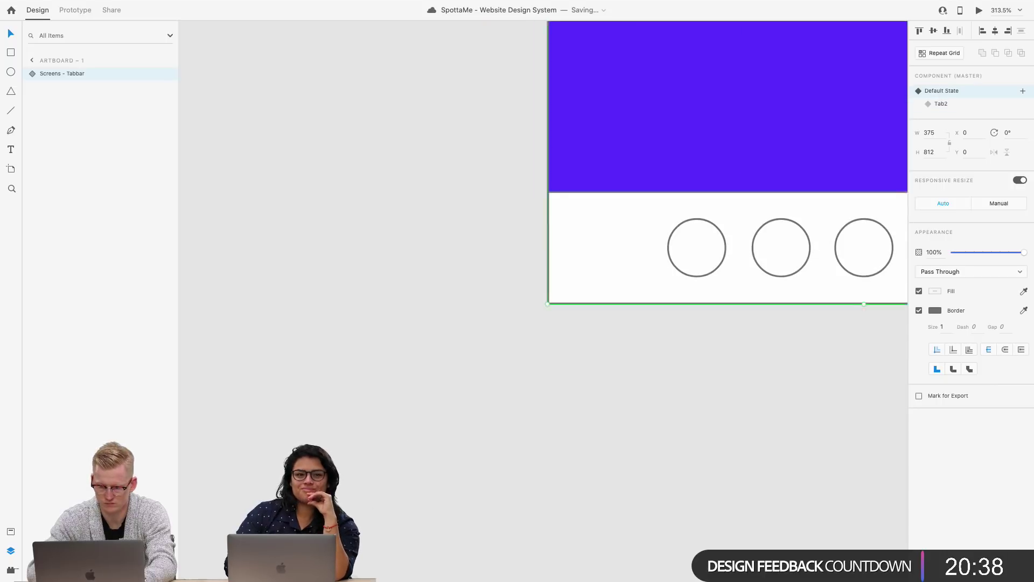
{"action": "double_click", "coordinate": [483, 353]}
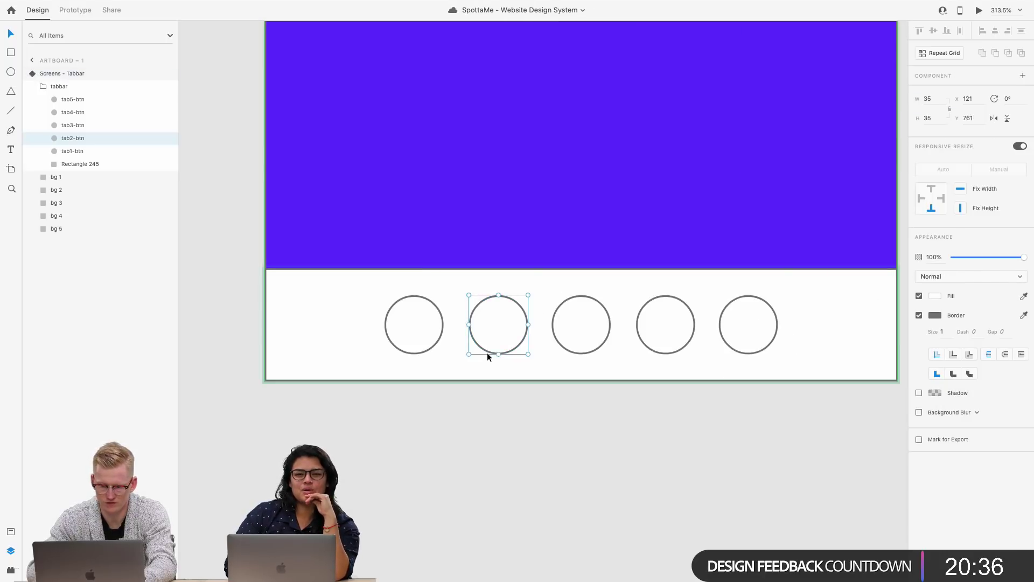
{"action": "left_click", "coordinate": [440, 343], "text": "shift"}
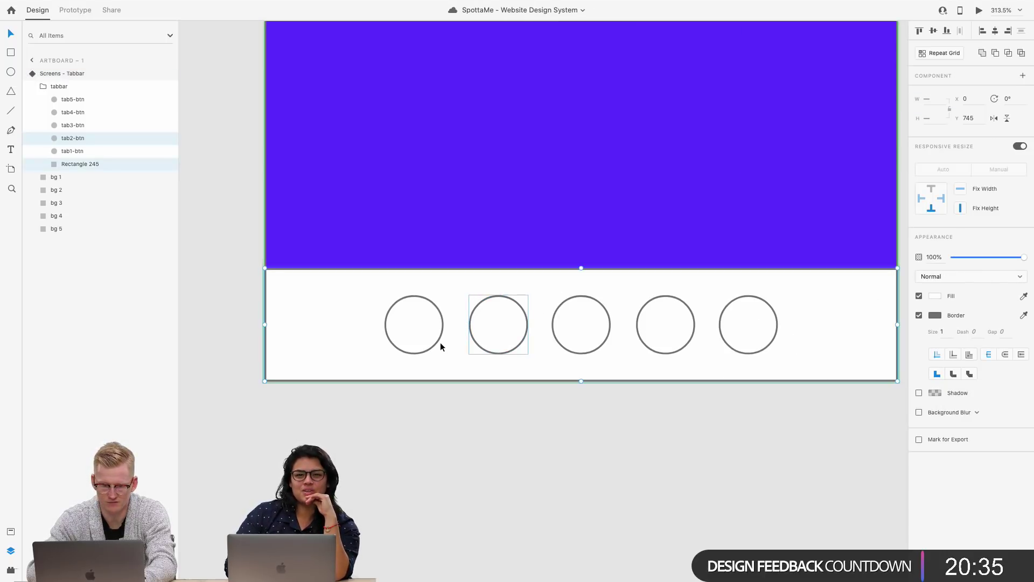
{"action": "left_click", "coordinate": [75, 151]}
{"action": "left_click", "coordinate": [80, 112], "text": "shift"}
{"action": "left_click", "coordinate": [80, 100], "text": "shift"}
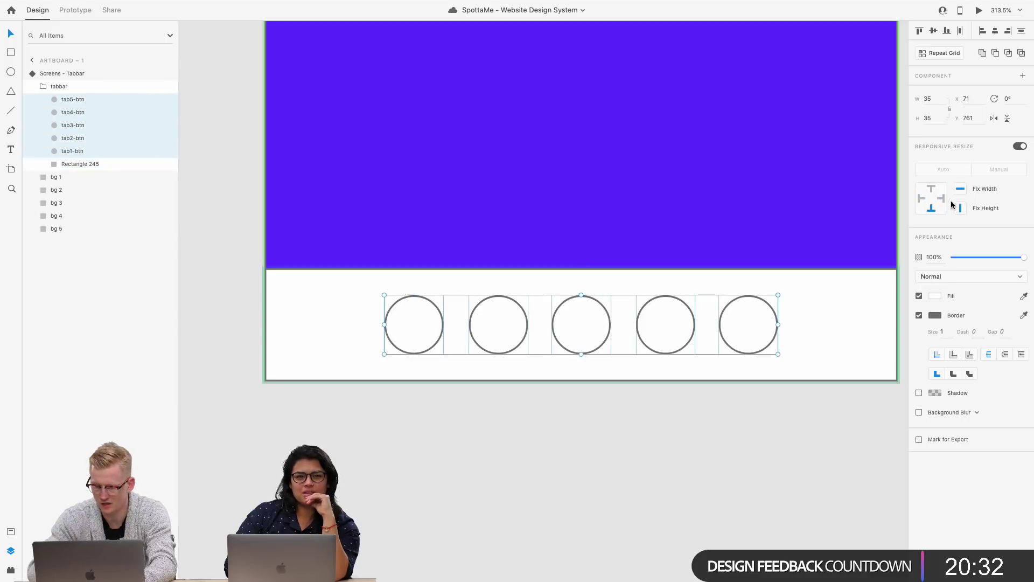
{"action": "left_click", "coordinate": [919, 315]}
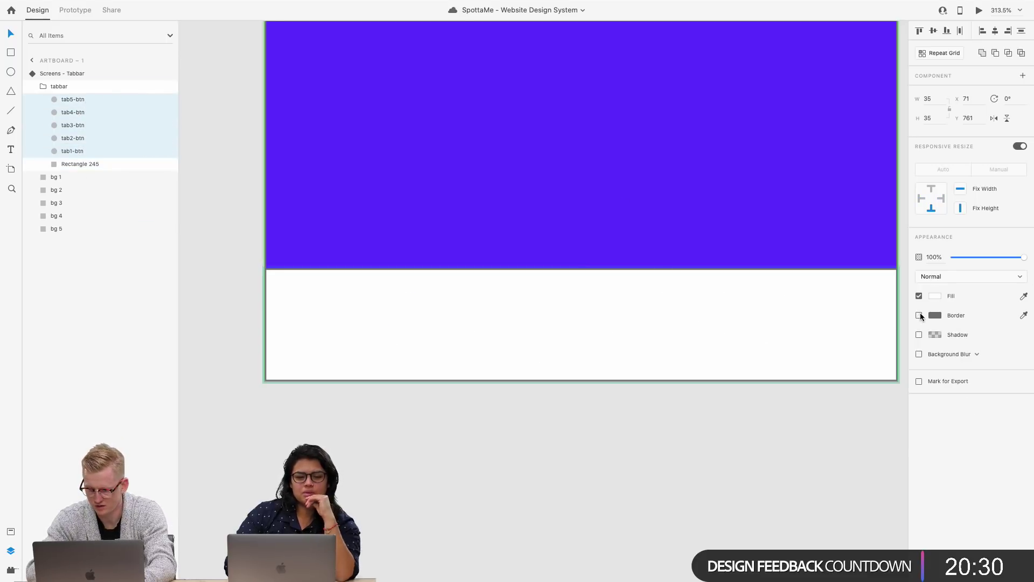
Step: Change the fill of the five tab buttons, tab1-btn to tab5-btn, from white to a medium grey
{"action": "left_click", "coordinate": [934, 295]}
{"action": "left_click_drag", "start_coordinate": [876, 287], "coordinate": [790, 266]}
{"action": "left_click", "coordinate": [942, 428]}
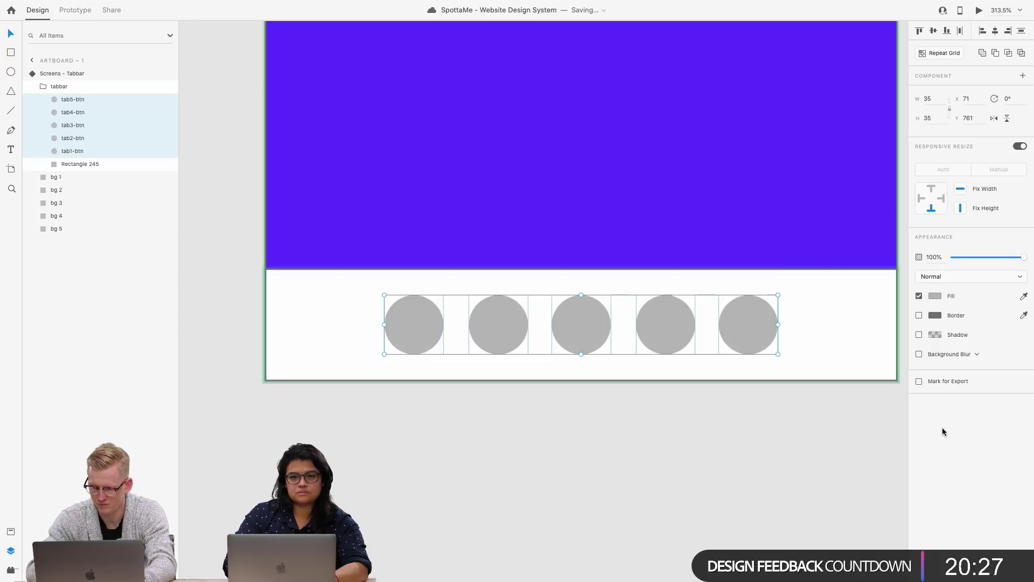
Step: Remove the border from the white tab bar background, Rectangle 245, in the Default State
{"action": "left_click", "coordinate": [817, 297]}
{"action": "left_click", "coordinate": [918, 334]}
{"action": "left_click", "coordinate": [793, 429]}
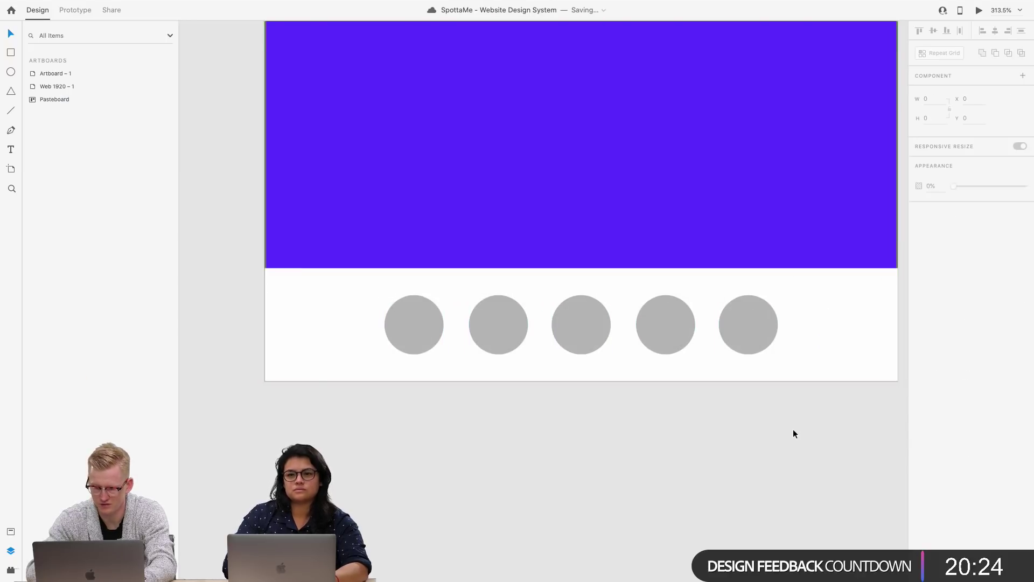
Step: Lower the opacity of tab2-btn to tab5-btn to 20% in the Default State, keeping tab1-btn at full strength
{"action": "scroll", "coordinate": [793, 428], "scroll_direction": "down", "scroll_amount": 5}
{"action": "scroll", "coordinate": [793, 429], "scroll_direction": "right", "scroll_amount": 1}
{"action": "double_click", "coordinate": [514, 384]}
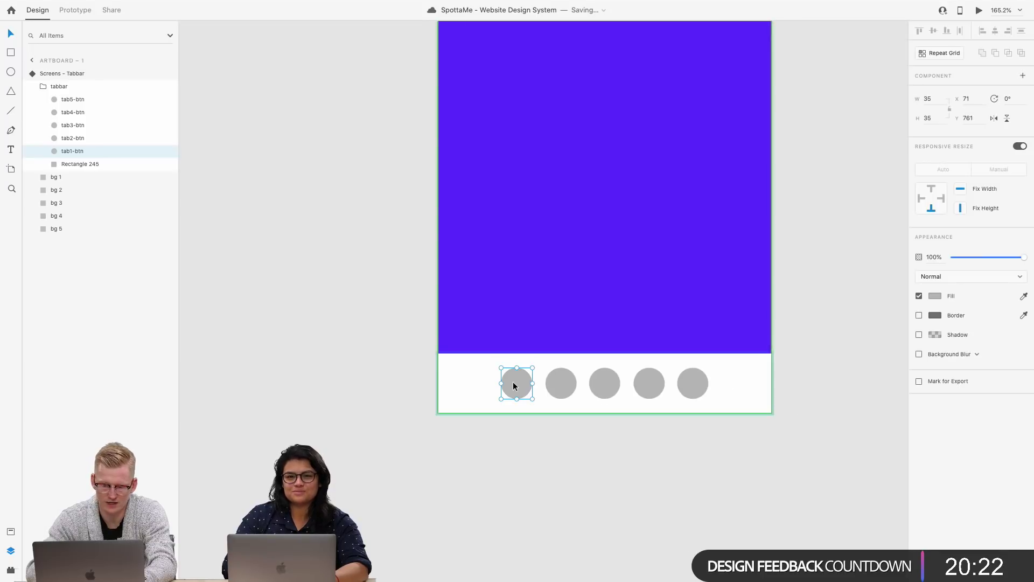
{"action": "left_click", "coordinate": [560, 380]}
{"action": "left_click", "coordinate": [335, 286]}
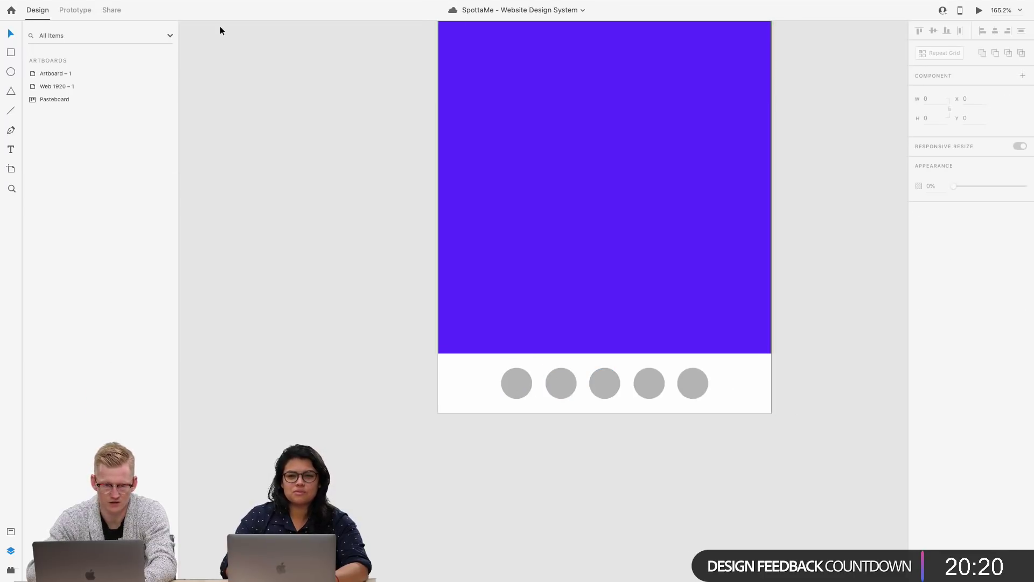
{"action": "left_click", "coordinate": [528, 166]}
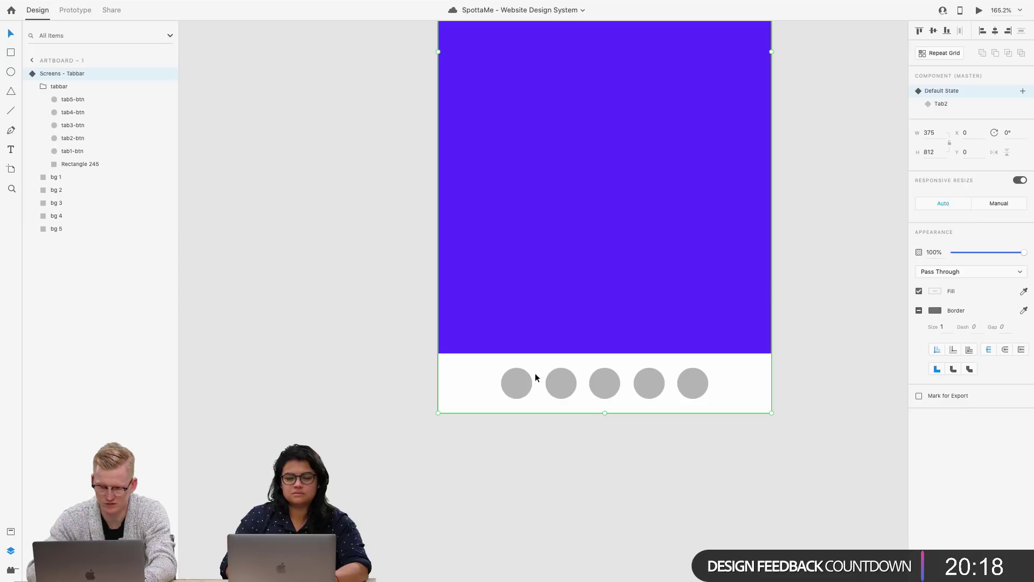
{"action": "left_click_drag", "start_coordinate": [552, 381], "coordinate": [702, 382]}
{"action": "key", "text": "2"}
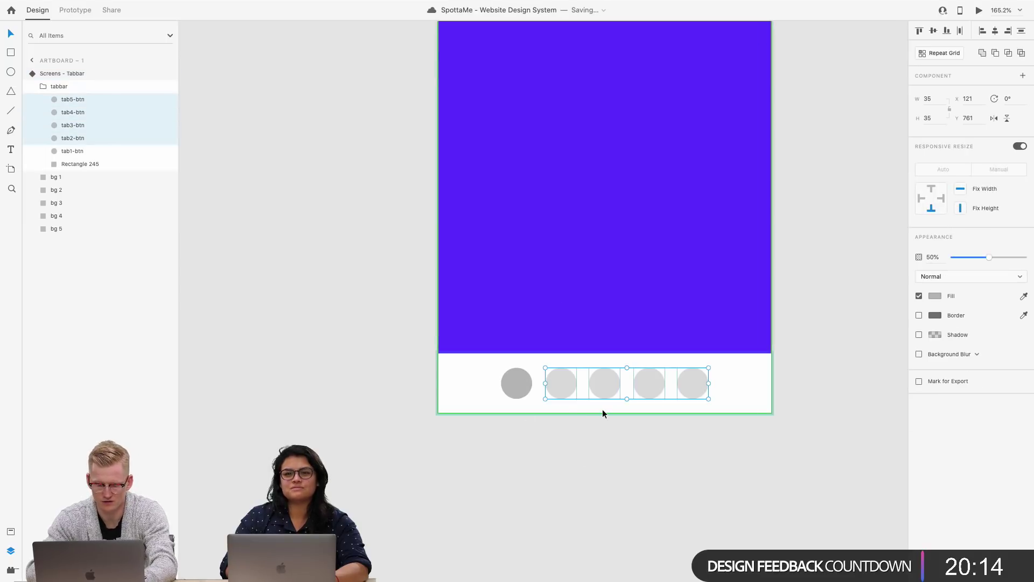
{"action": "left_click", "coordinate": [603, 411]}
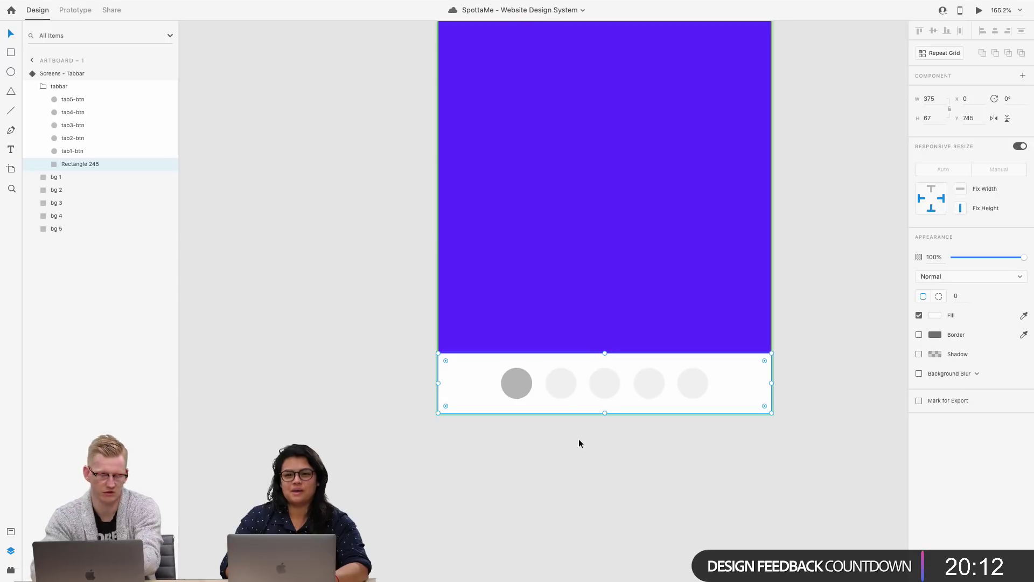
{"action": "left_click", "coordinate": [557, 461]}
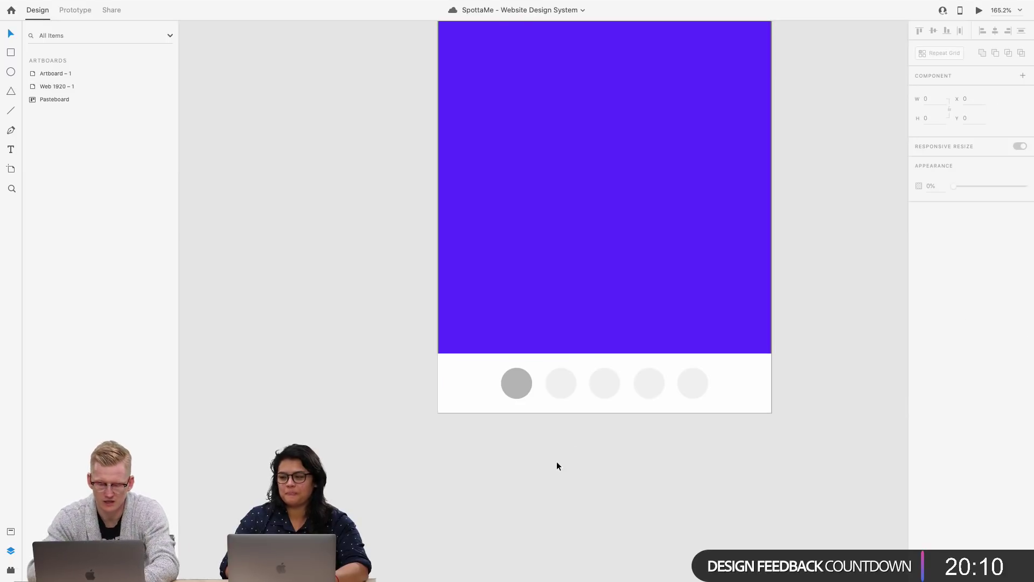
Step: Switch the Screens - Tabbar component to its Tab2 state and expand its layers
{"action": "left_click", "coordinate": [527, 393]}
{"action": "double_click", "coordinate": [527, 390]}
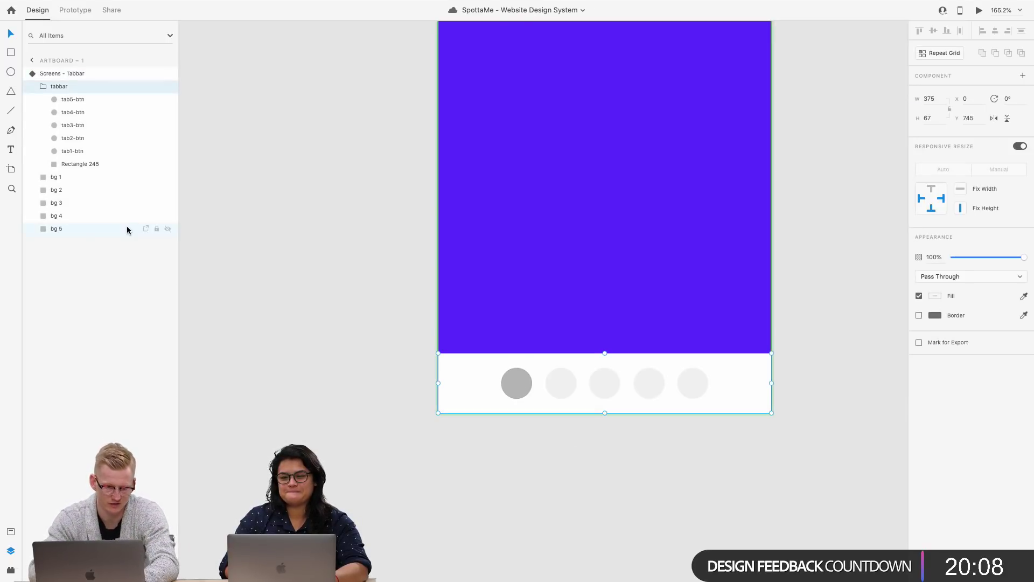
{"action": "left_click", "coordinate": [97, 99]}
{"action": "left_click", "coordinate": [74, 86]}
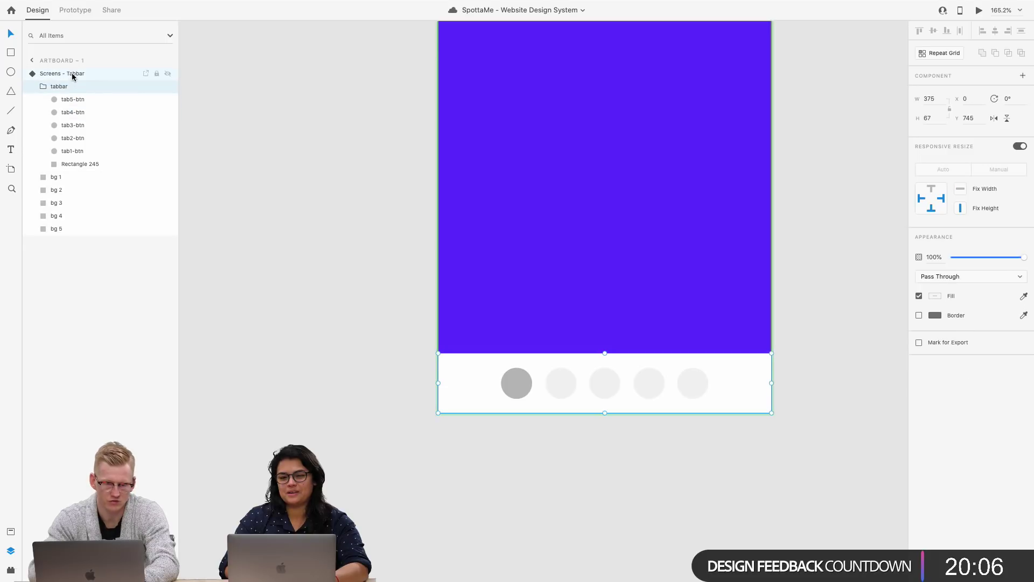
{"action": "left_click", "coordinate": [72, 73]}
{"action": "left_click", "coordinate": [940, 105]}
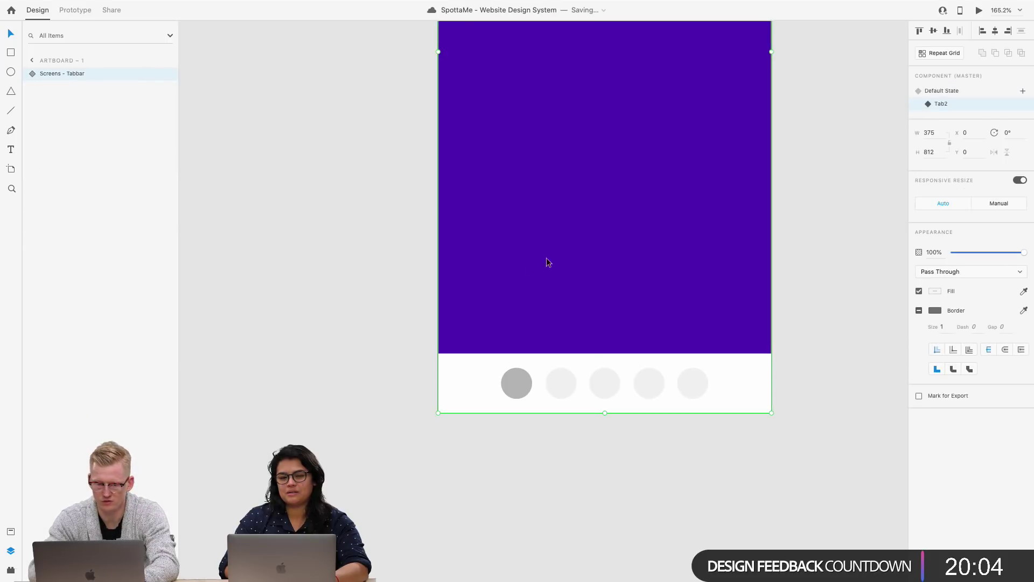
{"action": "left_click", "coordinate": [33, 73]}
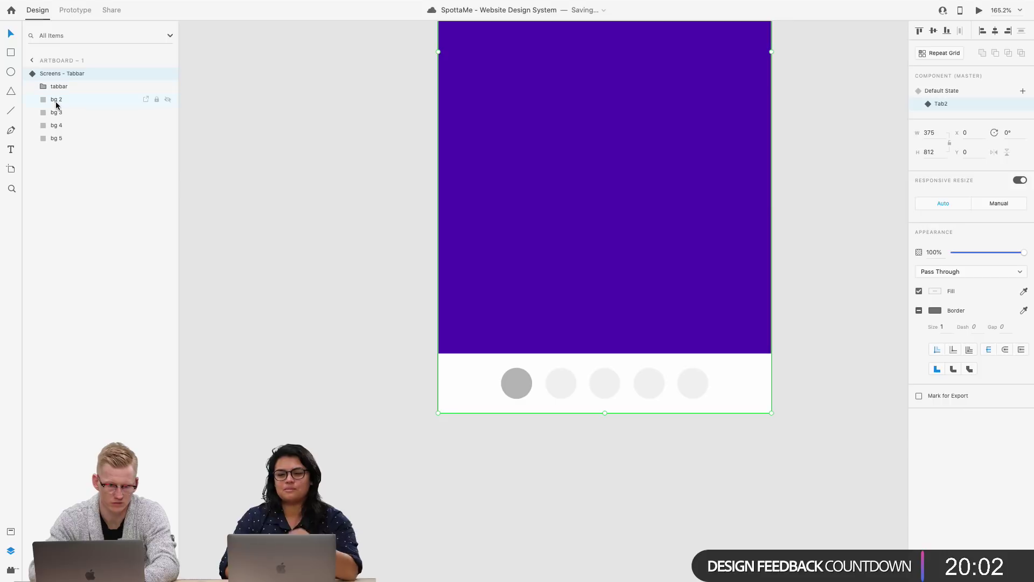
{"action": "left_click", "coordinate": [56, 102]}
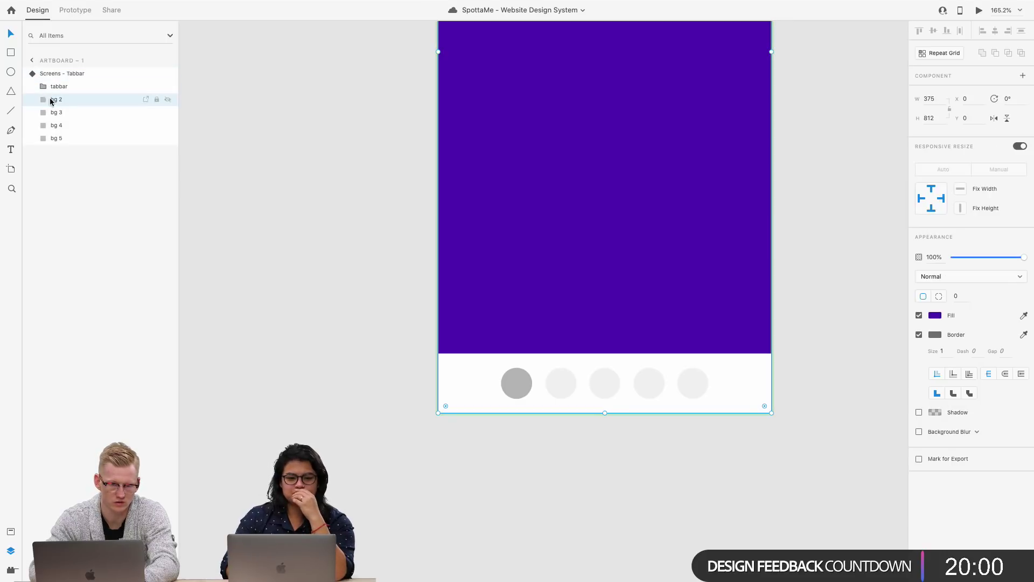
{"action": "left_click", "coordinate": [46, 74]}
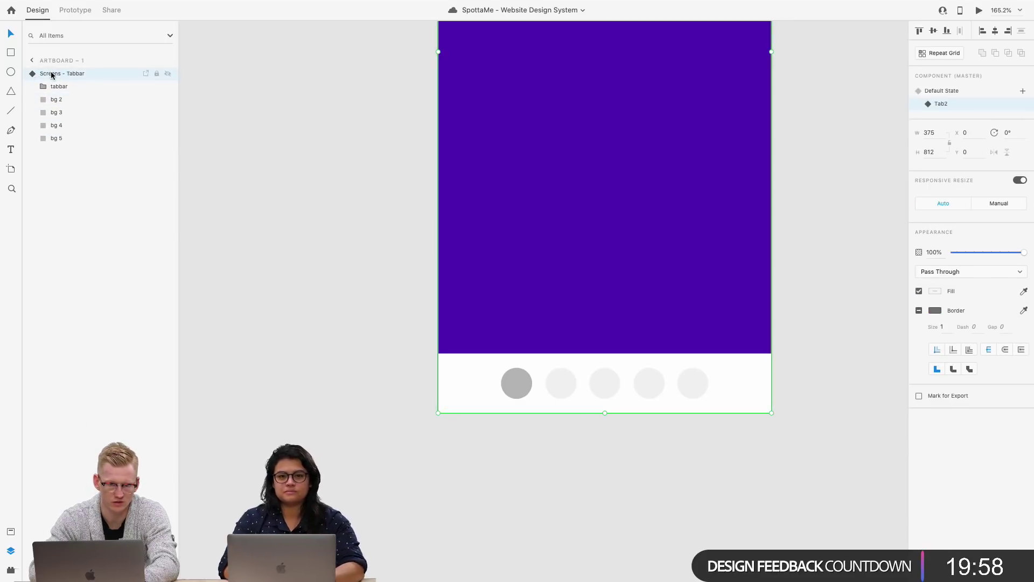
Step: Hide the bg 3, bg 4 and bg 5 layers in the Tab2 state
{"action": "left_click", "coordinate": [60, 115]}
{"action": "left_click", "coordinate": [63, 137], "text": "shift"}
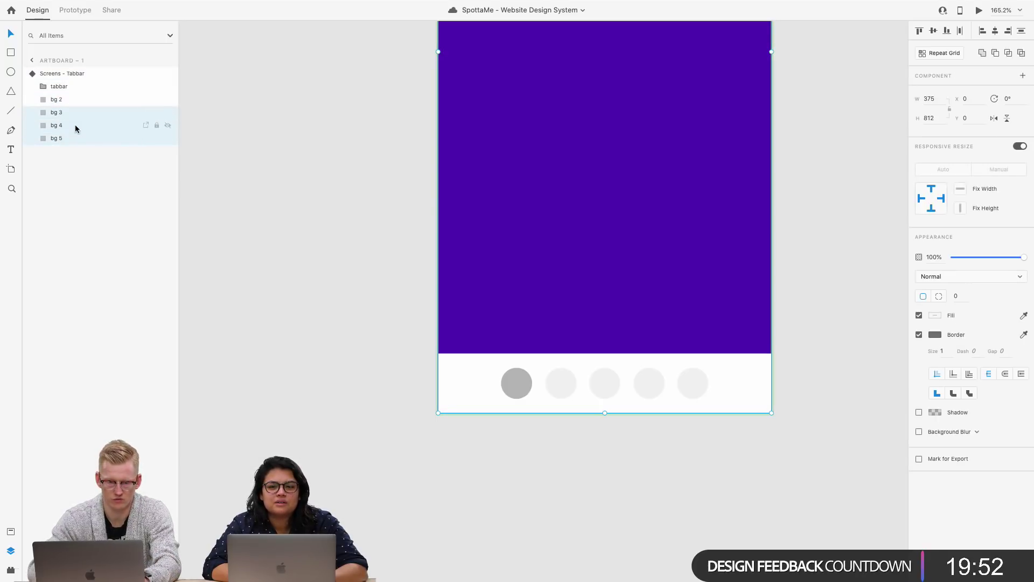
{"action": "left_click", "coordinate": [69, 99]}
{"action": "left_click", "coordinate": [69, 85]}
{"action": "left_click", "coordinate": [66, 110]}
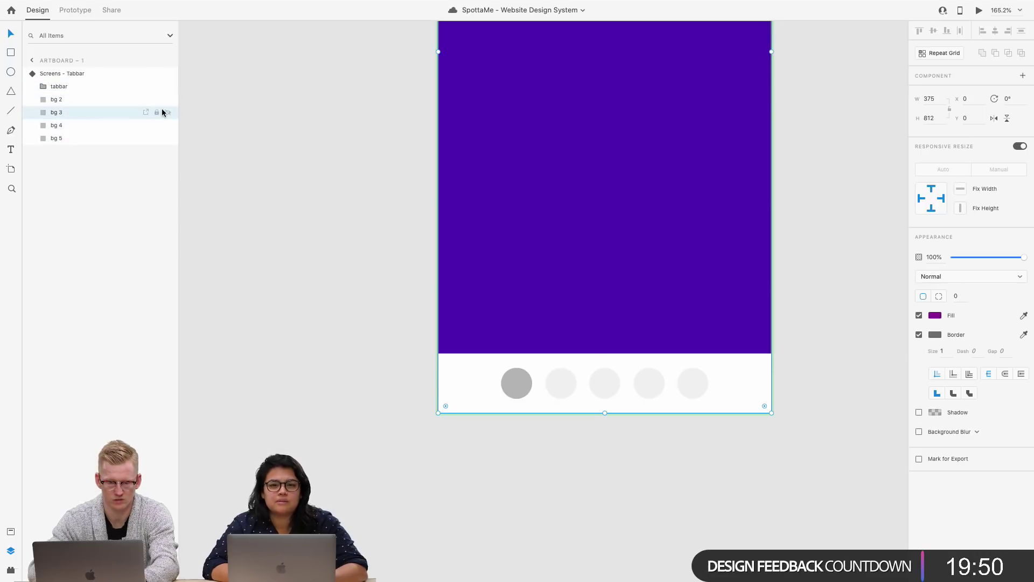
{"action": "left_click", "coordinate": [167, 112]}
{"action": "left_click", "coordinate": [168, 125]}
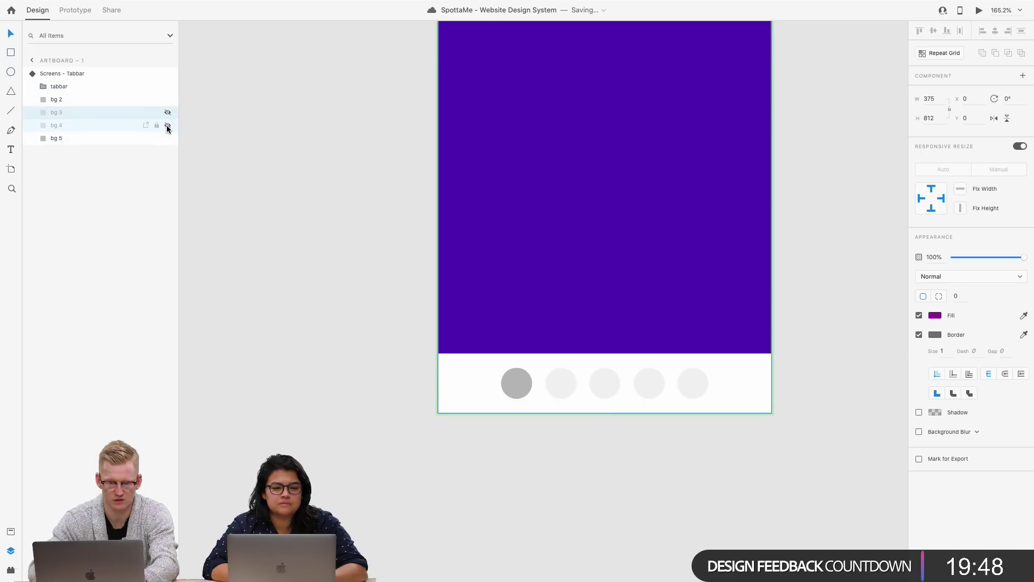
{"action": "left_click", "coordinate": [168, 138]}
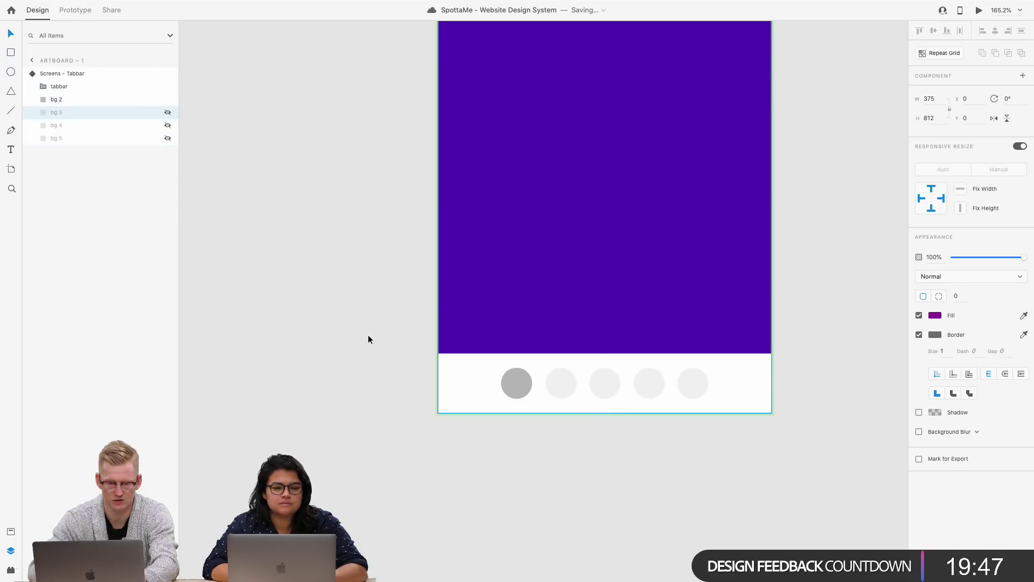
Step: Set the opacity of tab1-btn to 25% and of tab2-btn to 100% in the Tab2 state
{"action": "double_click", "coordinate": [530, 386]}
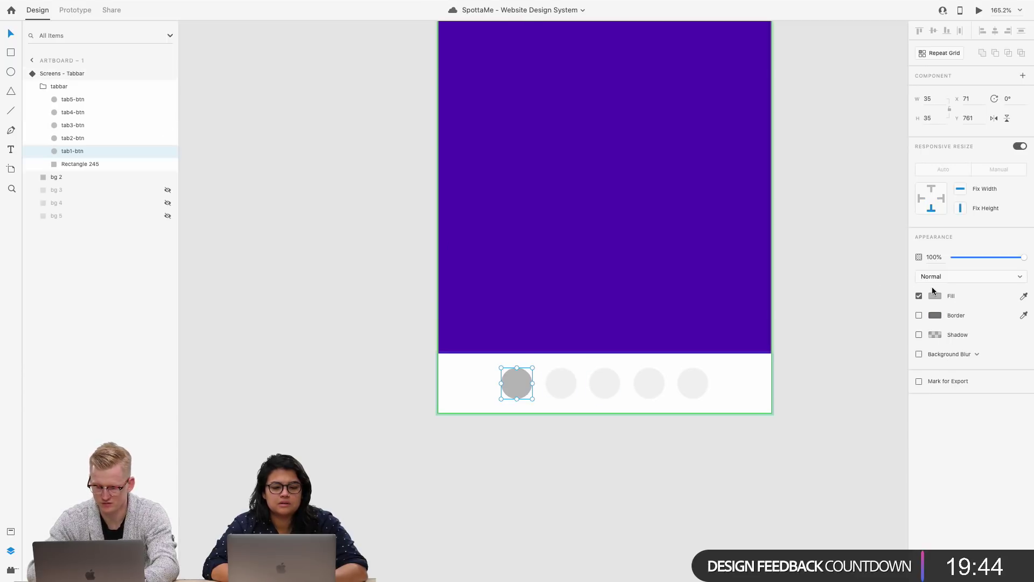
{"action": "key", "text": "2"}
{"action": "key", "text": "5"}
{"action": "left_click", "coordinate": [560, 386]}
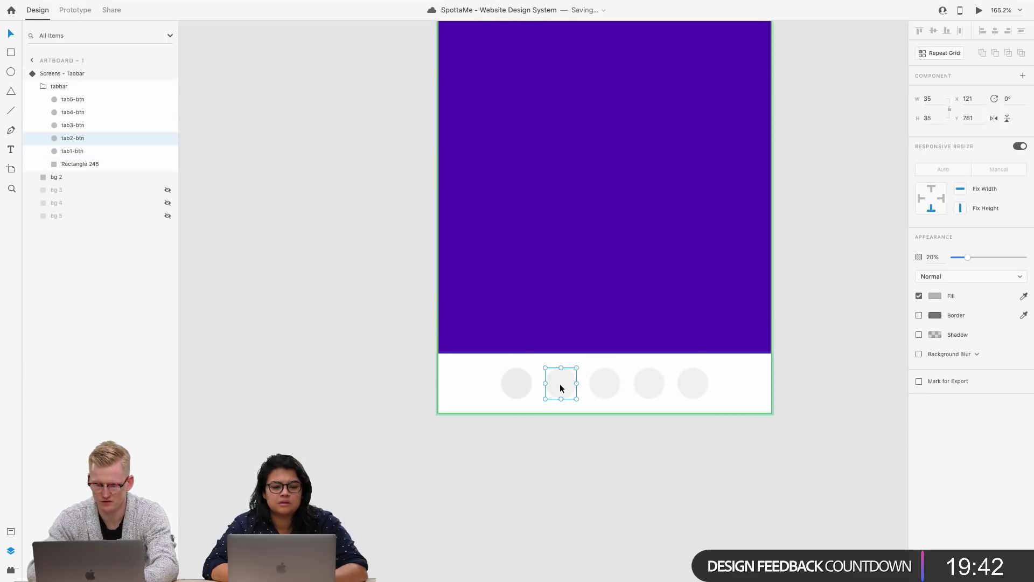
{"action": "key", "text": "0"}
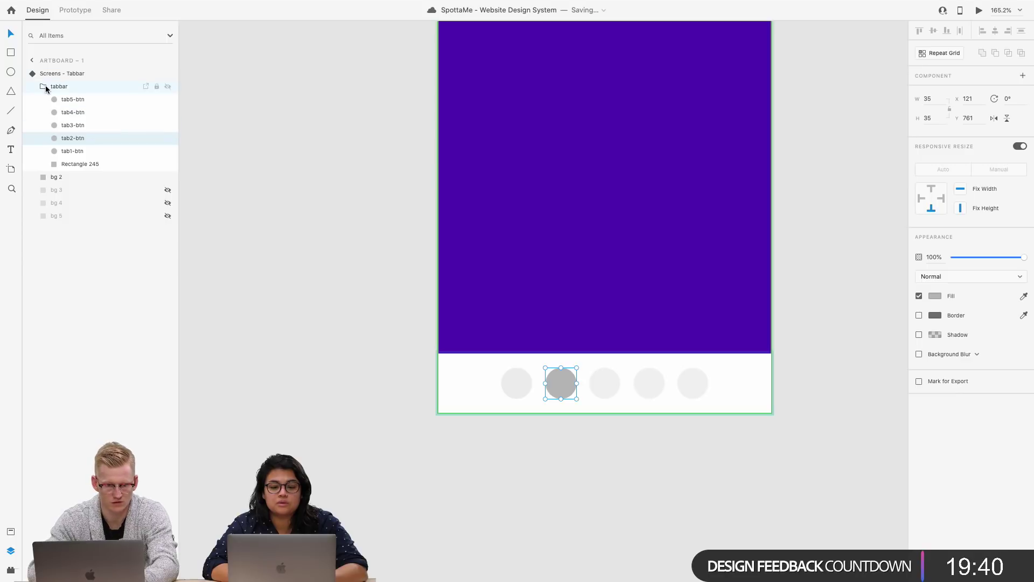
Step: Compare the component's Default State and Tab2 state, checking the background colour and the highlighted tab button
{"action": "left_click", "coordinate": [37, 86]}
{"action": "left_click", "coordinate": [43, 73]}
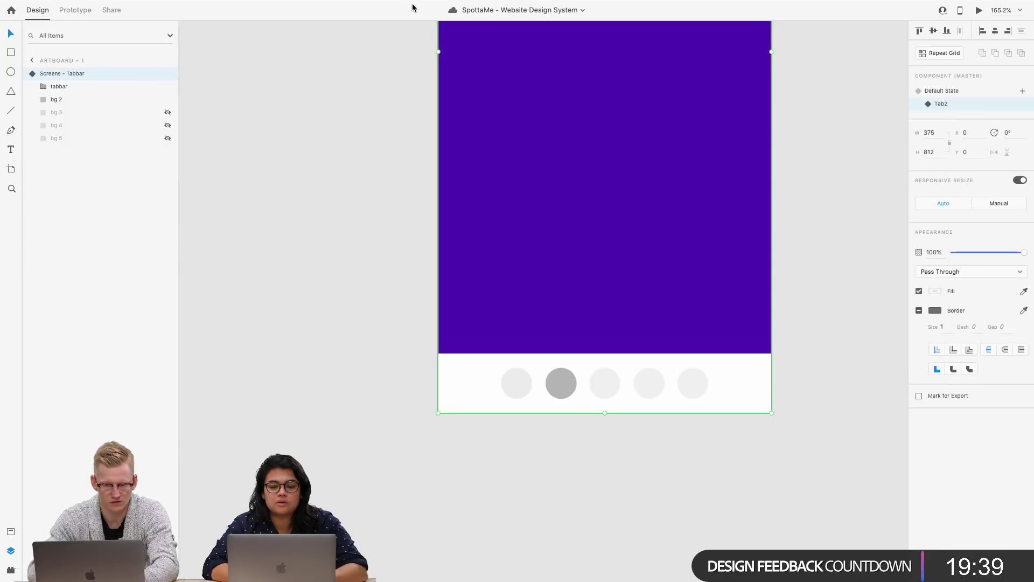
{"action": "left_click", "coordinate": [972, 95]}
{"action": "left_click", "coordinate": [968, 108]}
{"action": "left_click", "coordinate": [967, 96]}
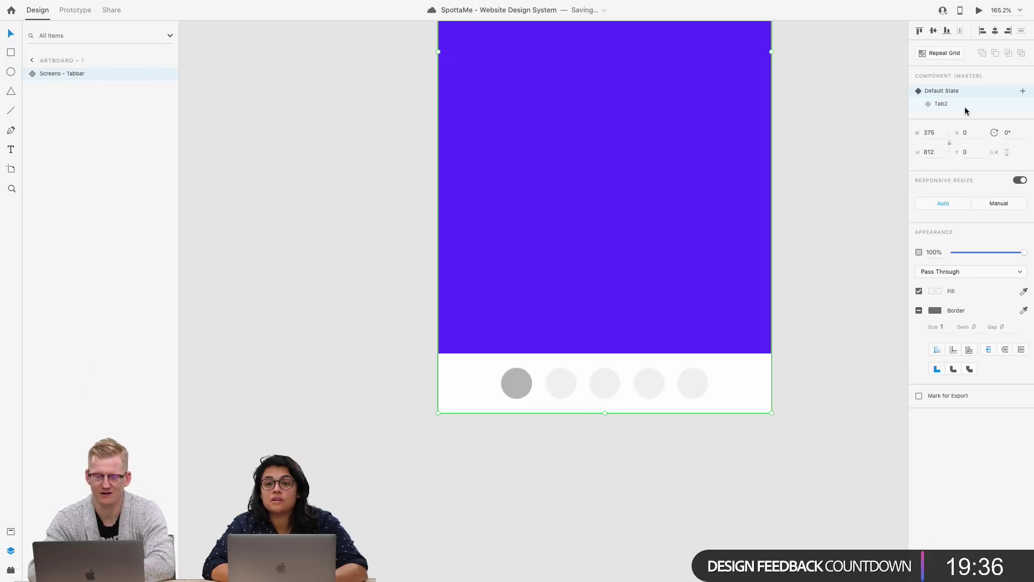
{"action": "left_click", "coordinate": [968, 109]}
{"action": "left_click", "coordinate": [957, 90]}
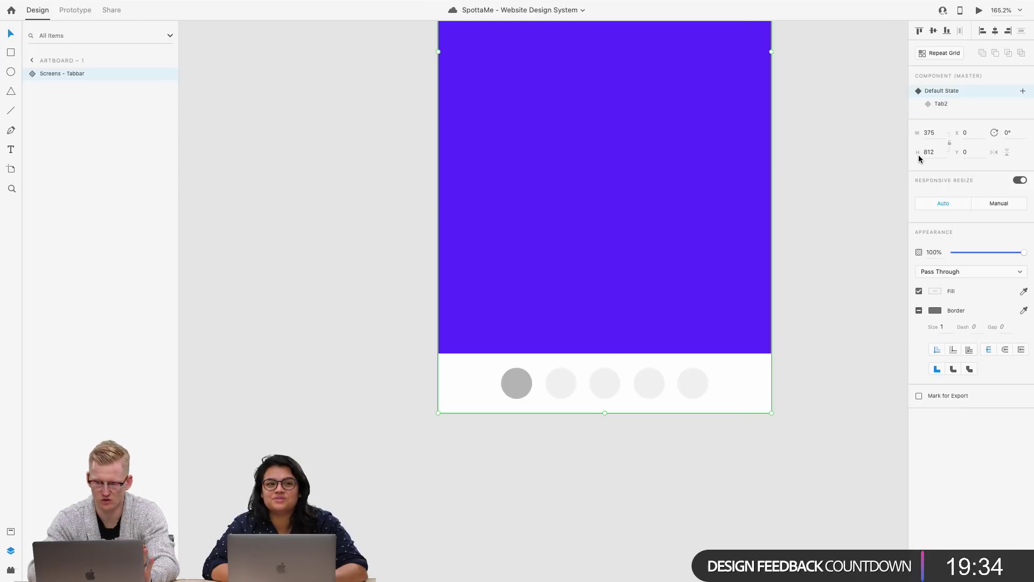
{"action": "left_click", "coordinate": [943, 104]}
{"action": "left_click", "coordinate": [948, 93]}
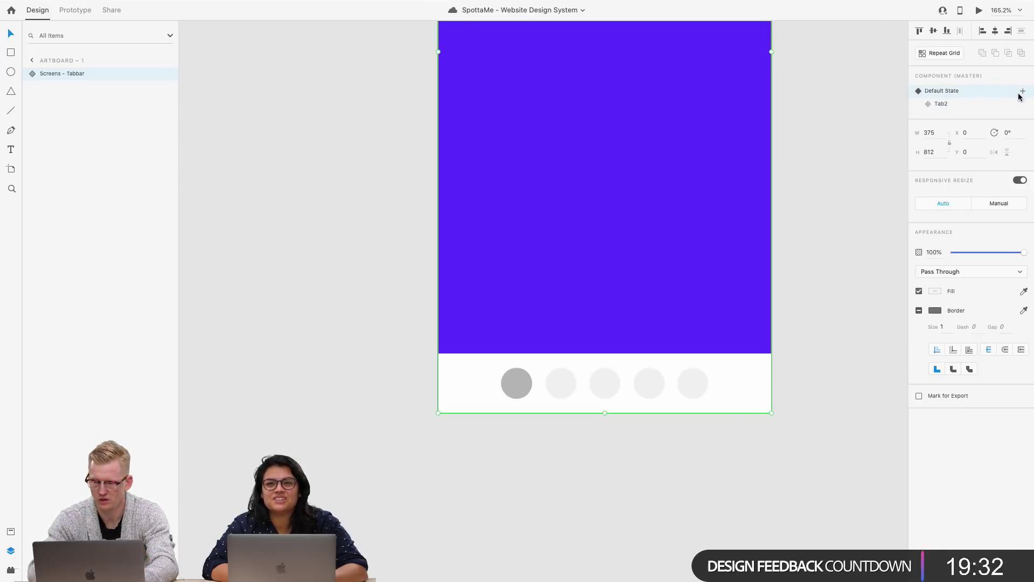
{"action": "left_click", "coordinate": [1023, 92]}
{"action": "left_click", "coordinate": [957, 110]}
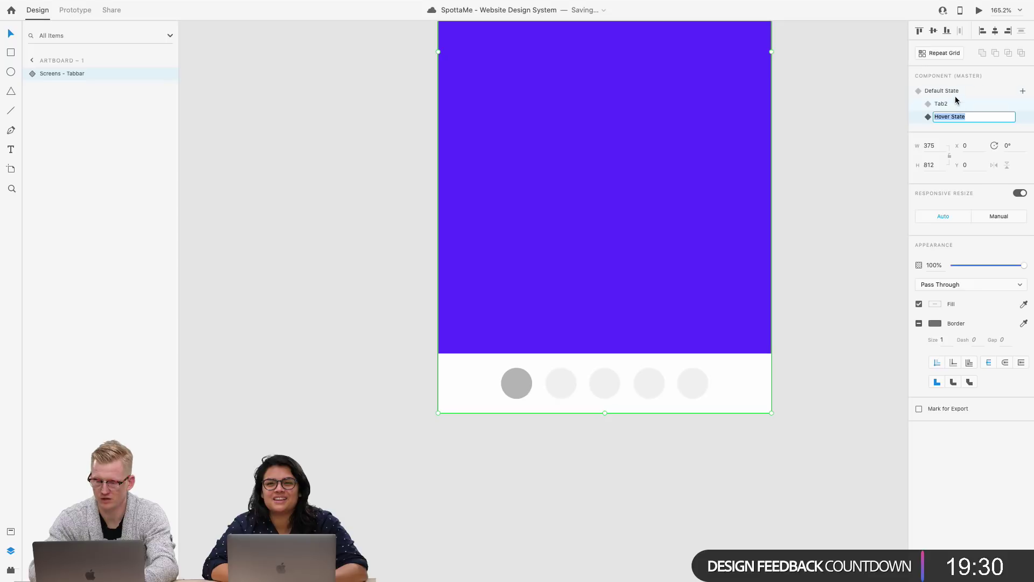
{"action": "key", "text": "super+z"}
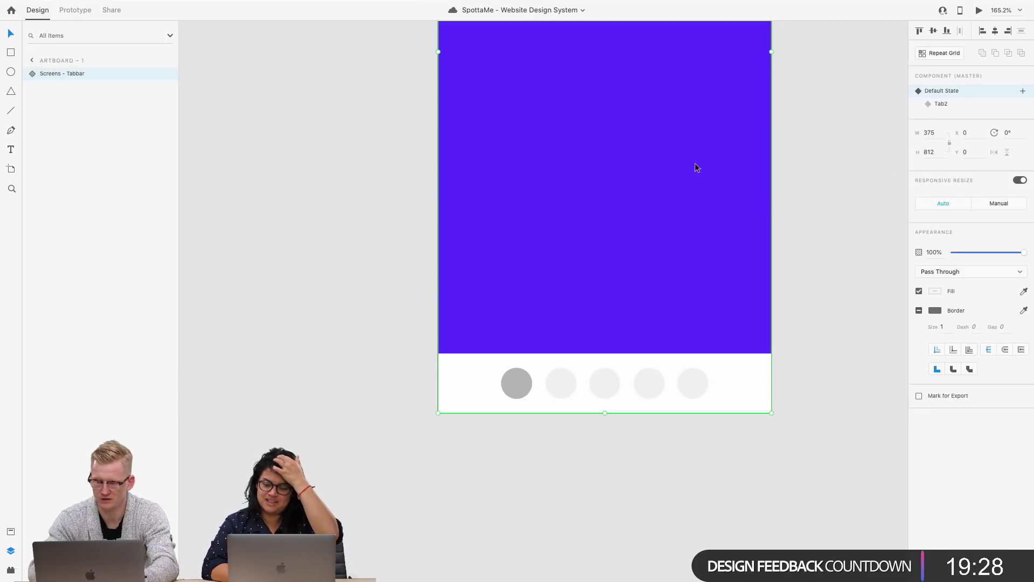
Step: Add a new state named Tab3 to the Screens - Tabbar component
{"action": "left_click", "coordinate": [1023, 92]}
{"action": "left_click", "coordinate": [948, 97]}
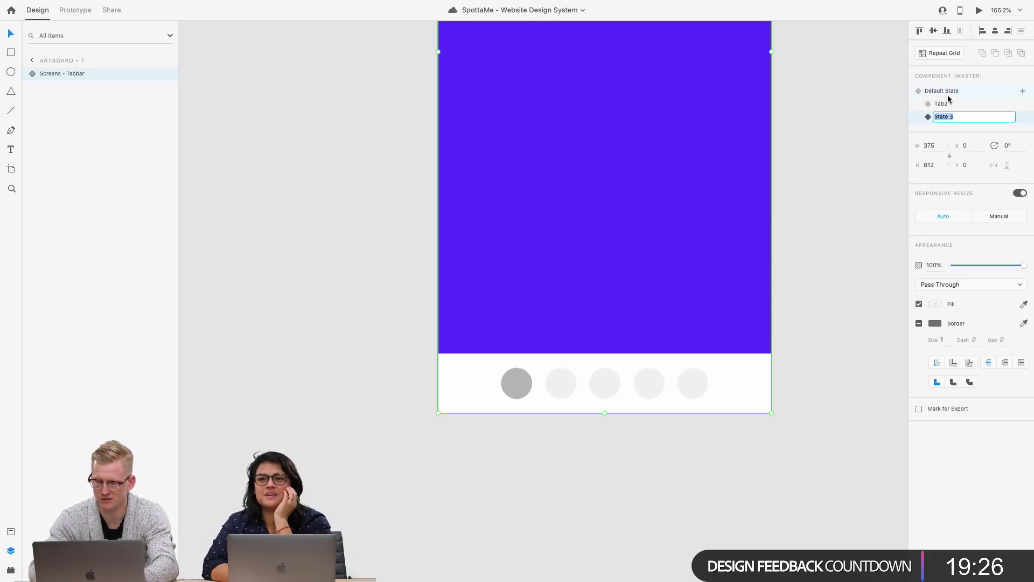
{"action": "type", "text": "tab3"}
{"action": "key", "text": "BackSpace"}
{"action": "key", "text": "BackSpace"}
{"action": "key", "text": "BackSpace"}
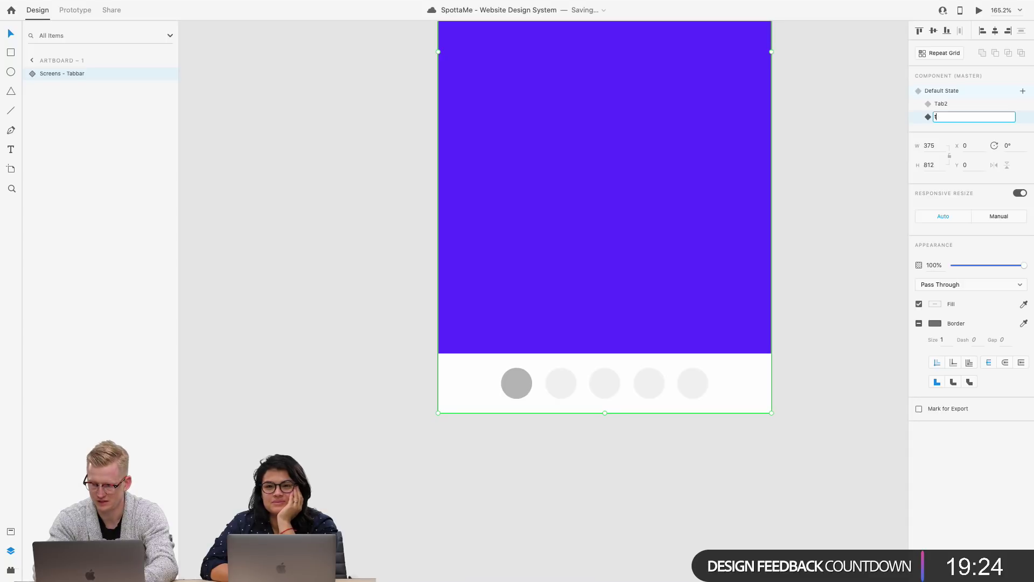
{"action": "type", "text": "ab3"}
{"action": "key", "text": "Return"}
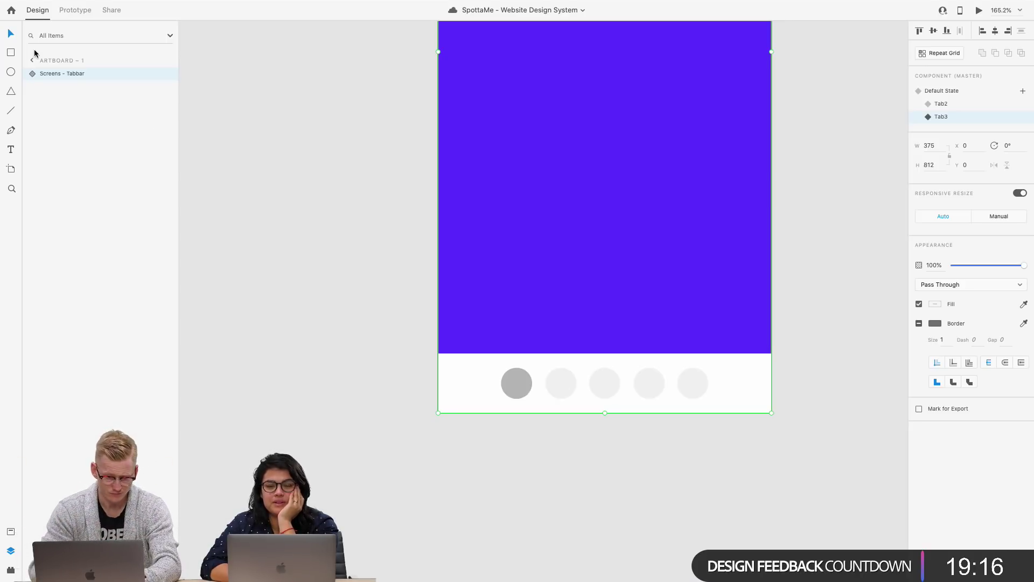
Step: Set the opacity of tab1-btn to 20% and of tab3-btn to 100% in the Tab3 state
{"action": "left_click", "coordinate": [31, 73]}
{"action": "left_click", "coordinate": [48, 99]}
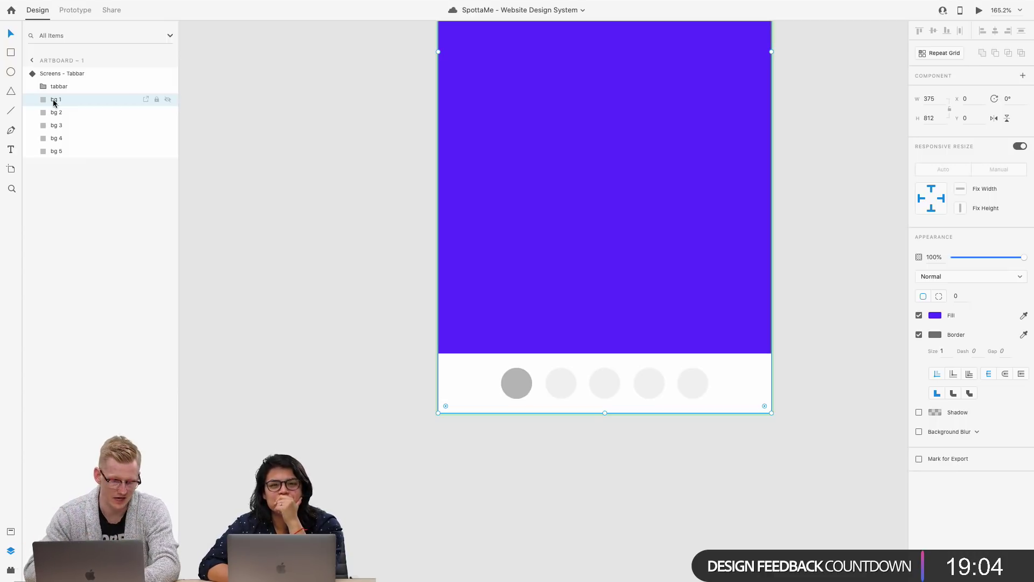
{"action": "left_click", "coordinate": [66, 73]}
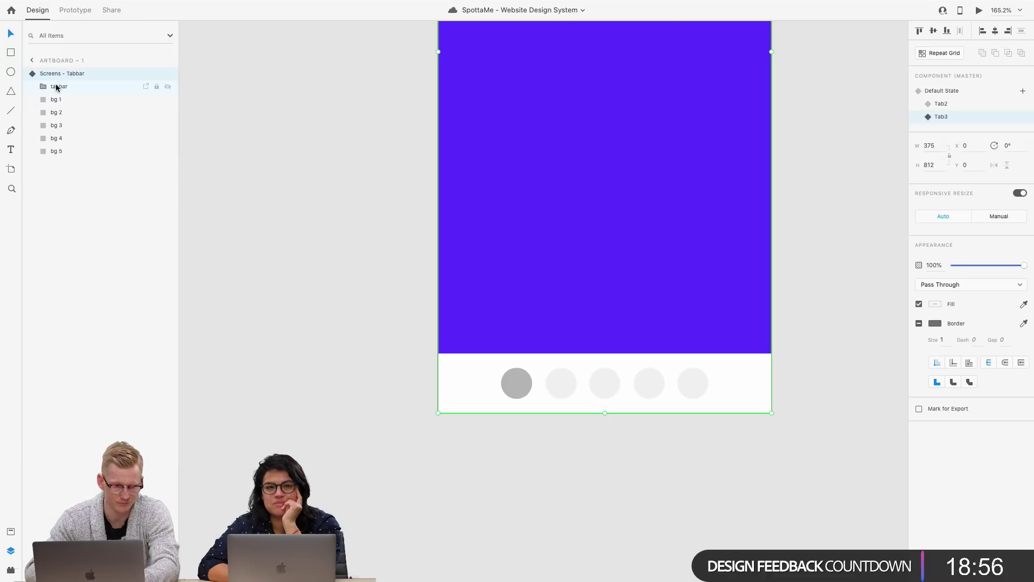
{"action": "left_click", "coordinate": [57, 87]}
{"action": "left_click", "coordinate": [37, 87]}
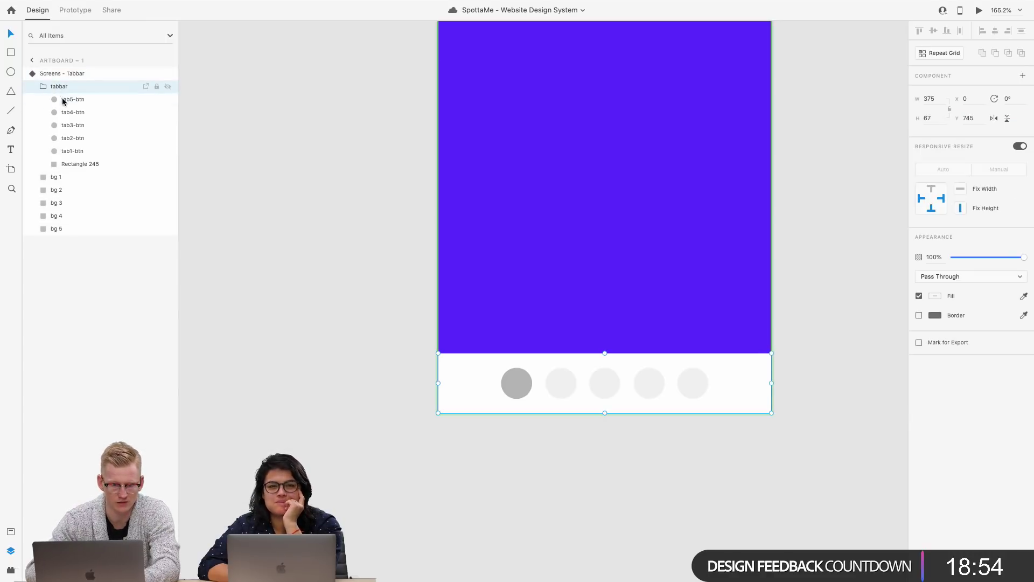
{"action": "left_click", "coordinate": [70, 138]}
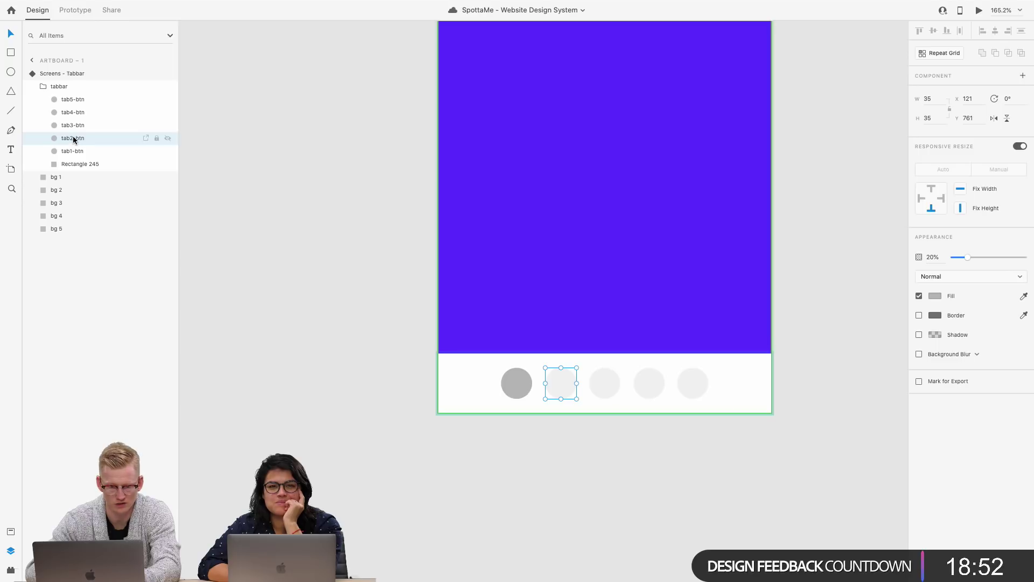
{"action": "left_click", "coordinate": [72, 149]}
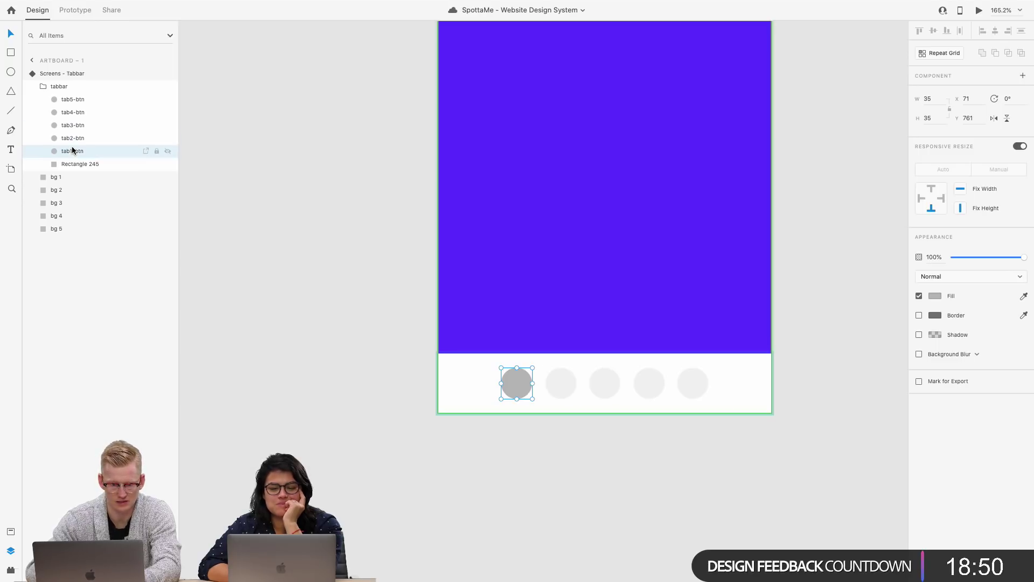
{"action": "key", "text": "2"}
{"action": "left_click", "coordinate": [65, 124]}
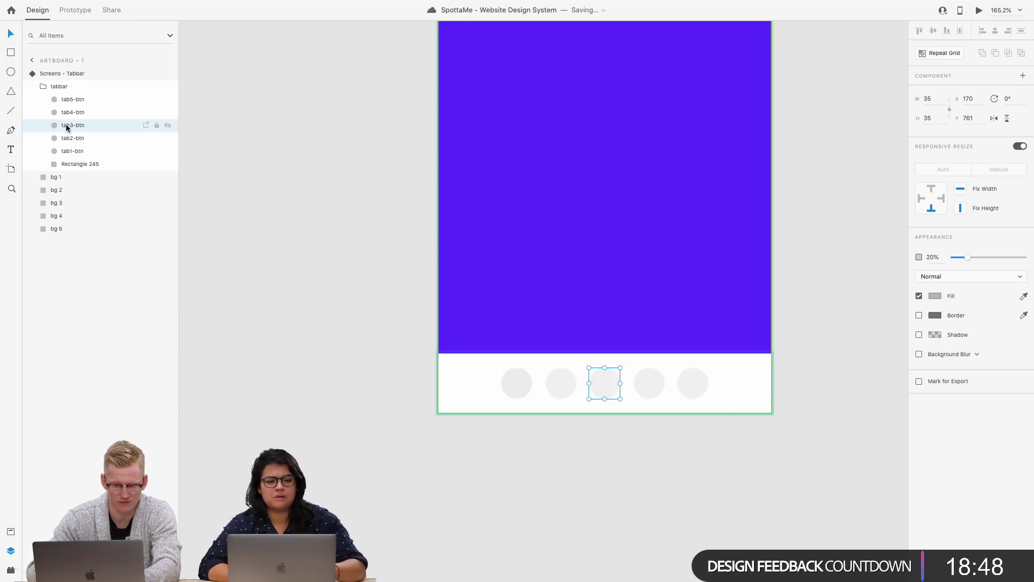
{"action": "key", "text": "0"}
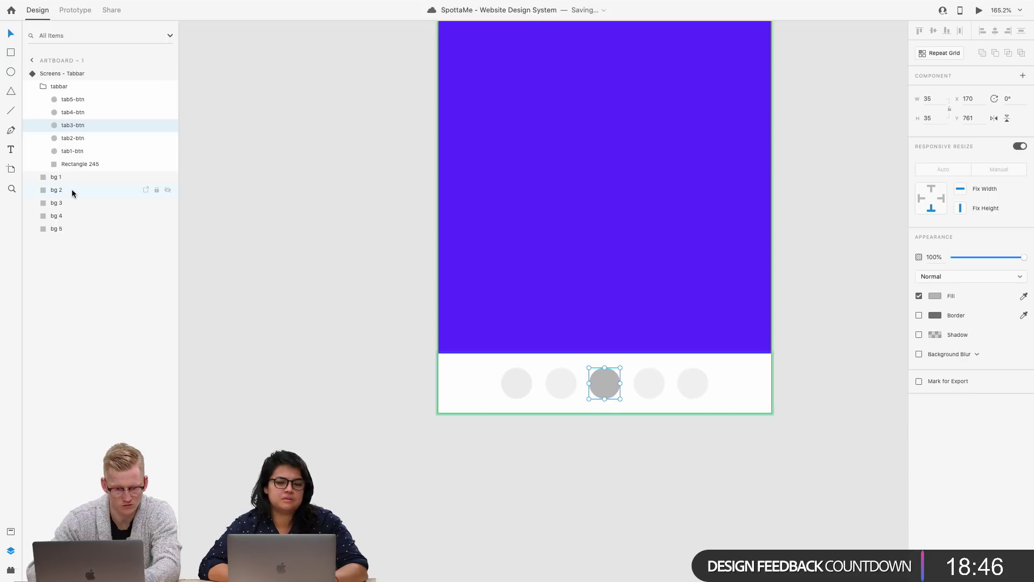
Step: Hide the bg 2 and bg 1 layers in the Tab3 state
{"action": "left_click", "coordinate": [69, 189]}
{"action": "left_click", "coordinate": [168, 189]}
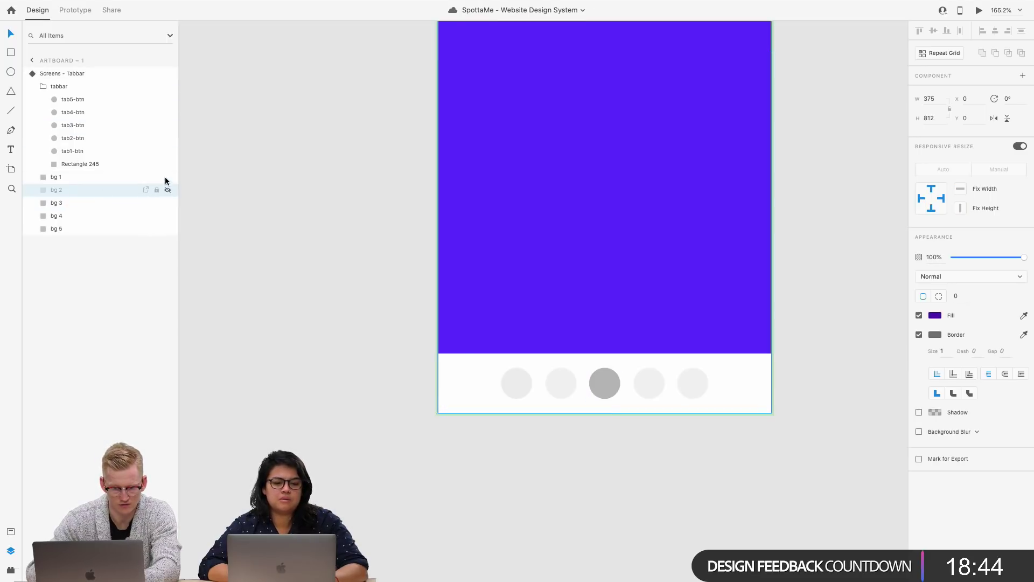
{"action": "left_click", "coordinate": [168, 177]}
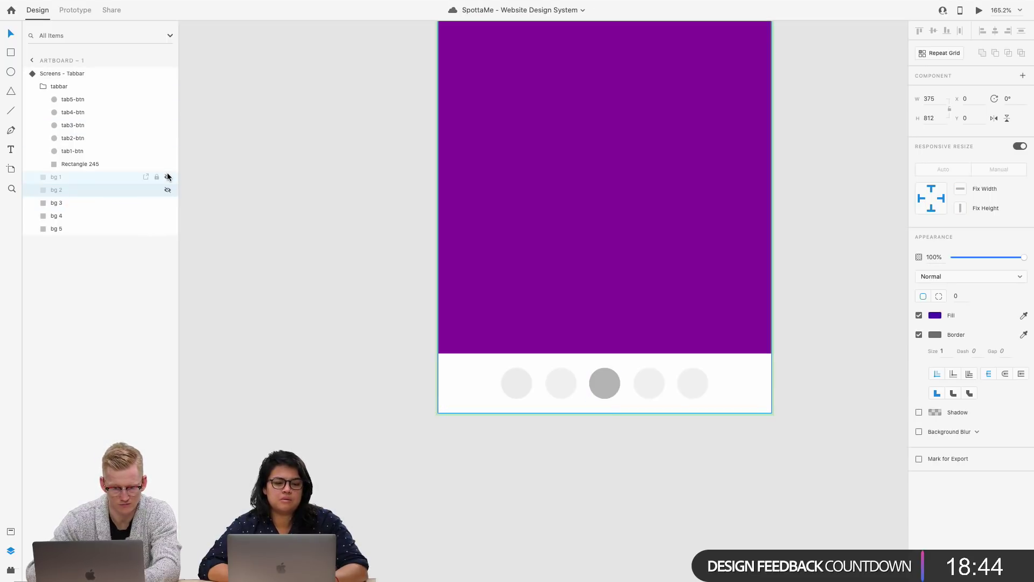
Step: Compare the component's Default State, Tab2 and Tab3 states, checking the background colour and the highlighted tab button
{"action": "left_click", "coordinate": [74, 74]}
{"action": "left_click", "coordinate": [937, 94]}
{"action": "left_click", "coordinate": [948, 103]}
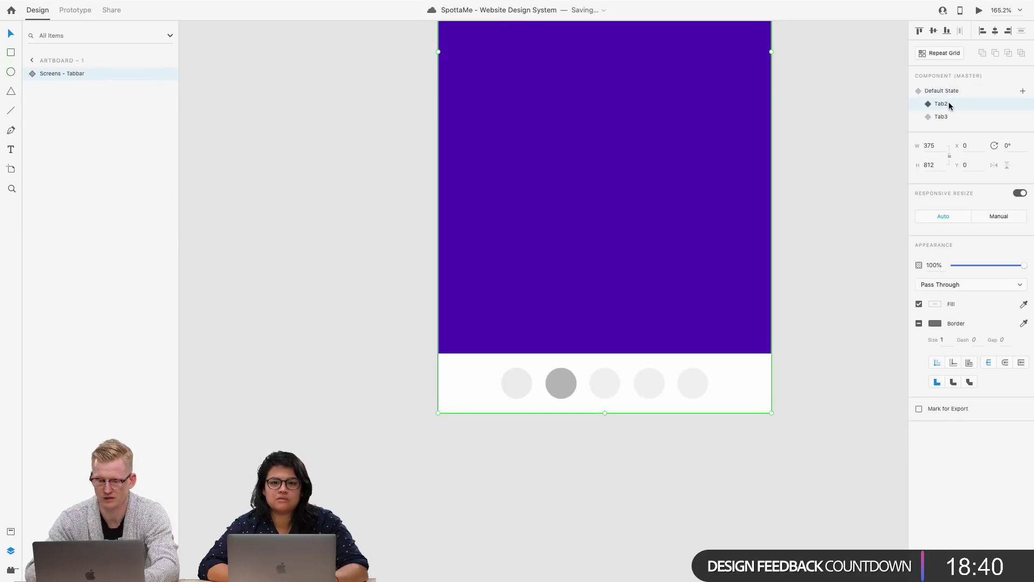
{"action": "left_click", "coordinate": [947, 117]}
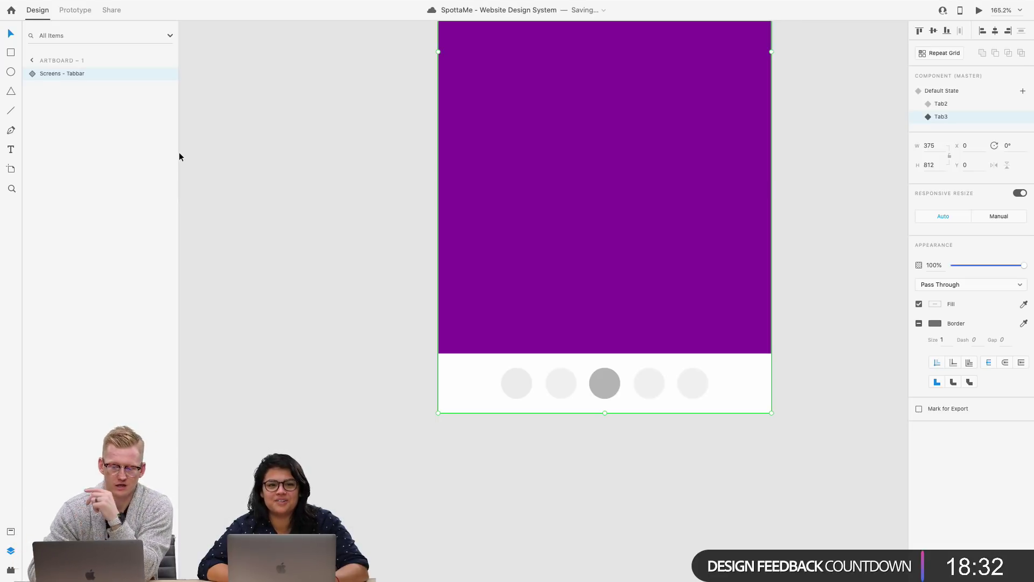
Step: Duplicate Artboard – 1 beside the original and select the Screens - Tabbar instance in the copy
{"action": "scroll", "coordinate": [431, 213], "scroll_direction": "down", "scroll_amount": 5}
{"action": "scroll", "coordinate": [431, 215], "scroll_direction": "up", "scroll_amount": 2}
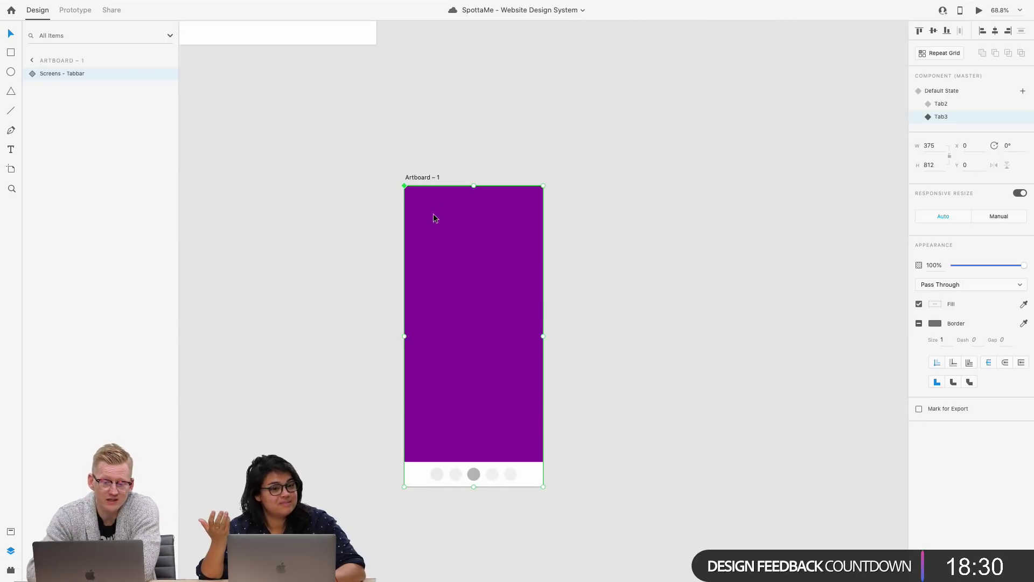
{"action": "left_click", "coordinate": [425, 166]}
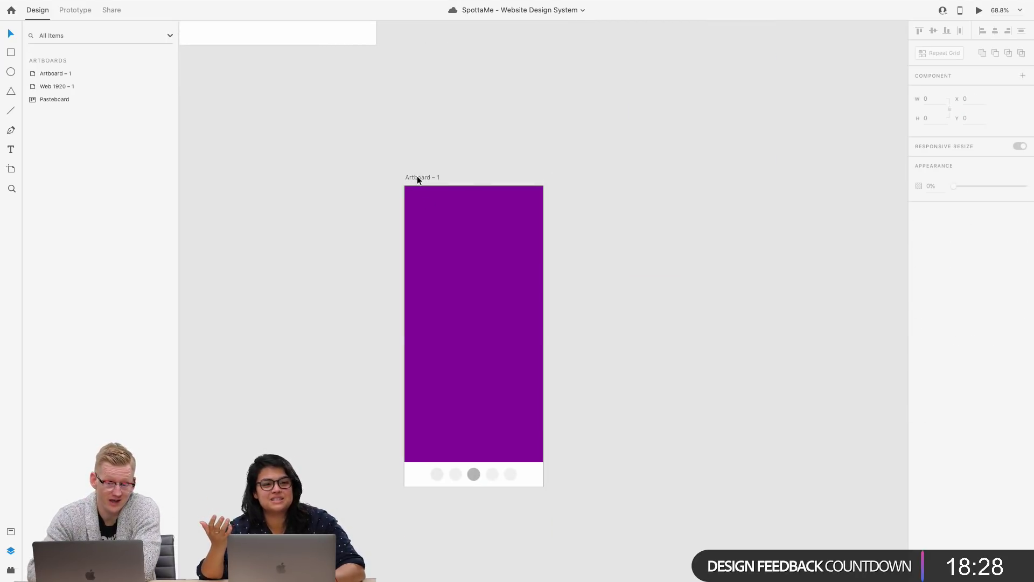
{"action": "left_click", "coordinate": [418, 177]}
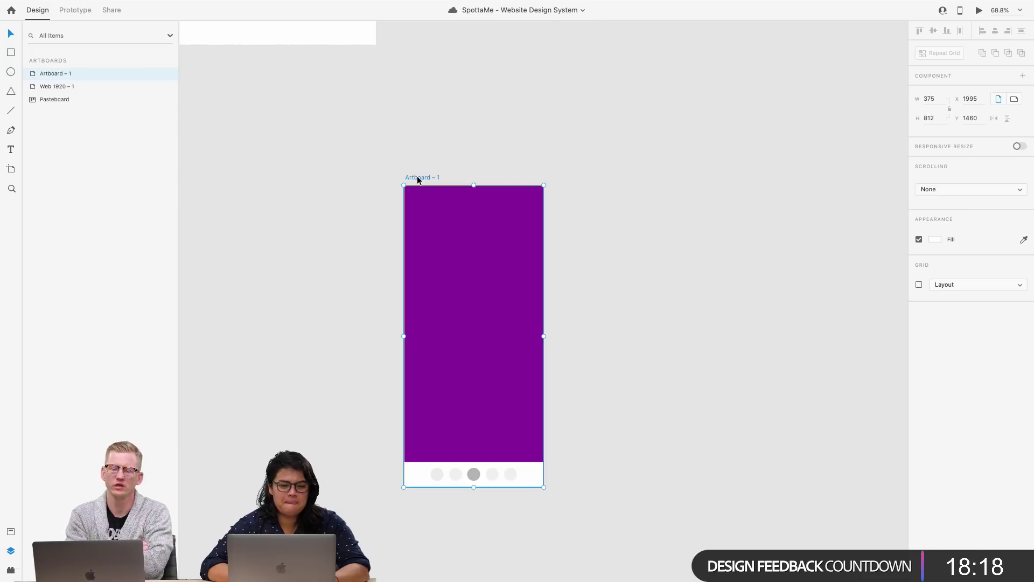
{"action": "left_click_drag", "start_coordinate": [418, 178], "coordinate": [653, 178]}
{"action": "left_click", "coordinate": [686, 241]}
{"action": "scroll", "coordinate": [673, 240], "scroll_direction": "right", "scroll_amount": 2}
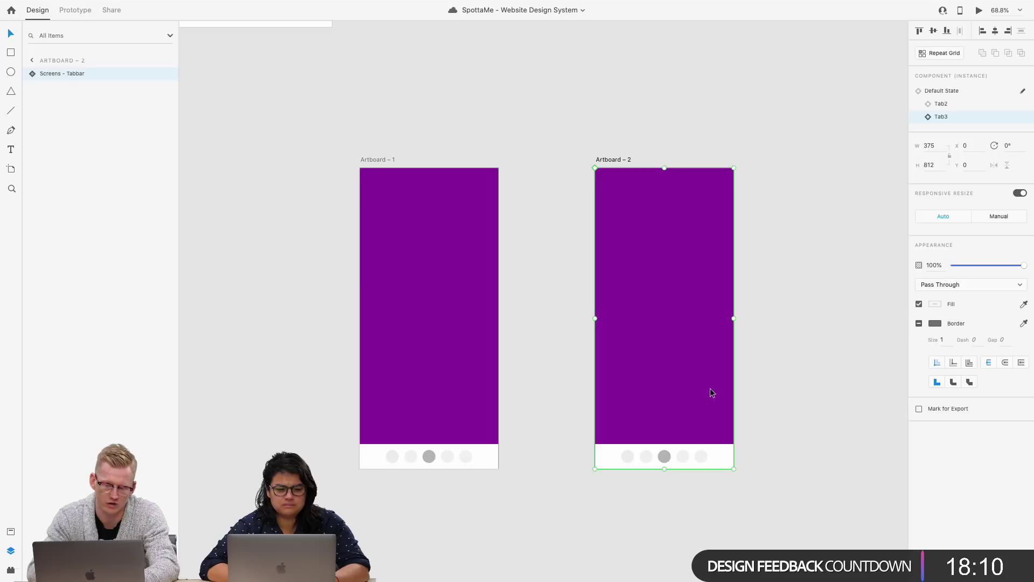
Step: Move Artboard – 2 into the empty canvas area beside Web 1920 – 1, at about X 3489, Y 134
{"action": "scroll", "coordinate": [619, 181], "scroll_direction": "down", "scroll_amount": 3}
{"action": "scroll", "coordinate": [619, 182], "scroll_direction": "down", "scroll_amount": 5}
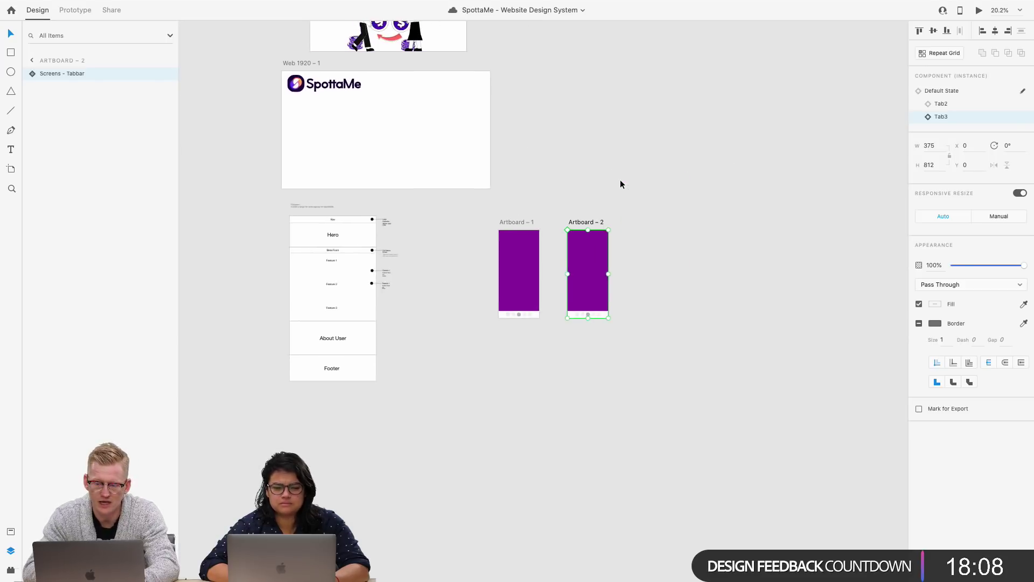
{"action": "left_click", "coordinate": [582, 228]}
{"action": "left_click_drag", "start_coordinate": [585, 230], "coordinate": [678, 84]}
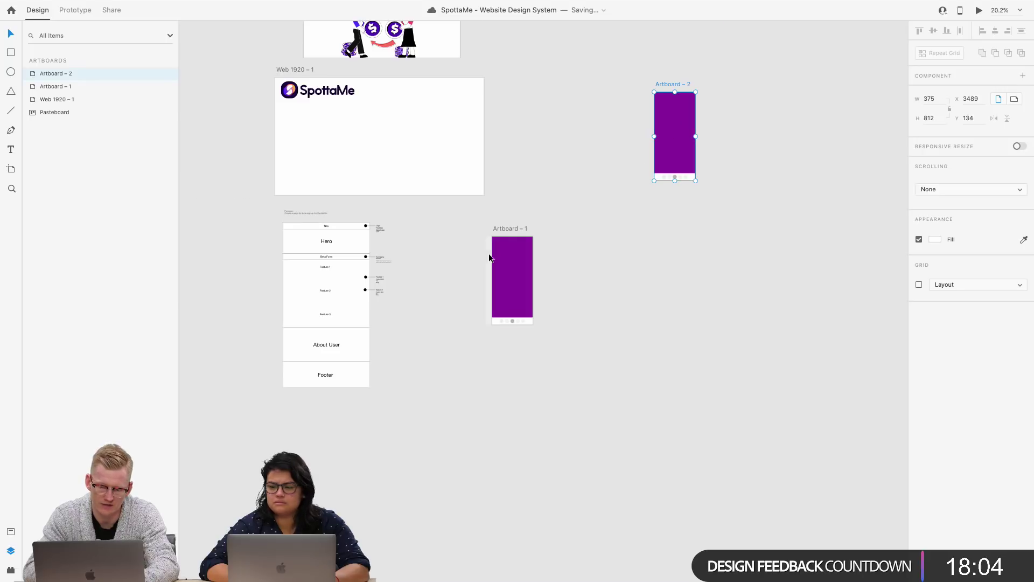
Step: Inspect the master component on Artboard – 1 and its instance on Artboard – 2
{"action": "scroll", "coordinate": [490, 254], "scroll_direction": "up", "scroll_amount": 5}
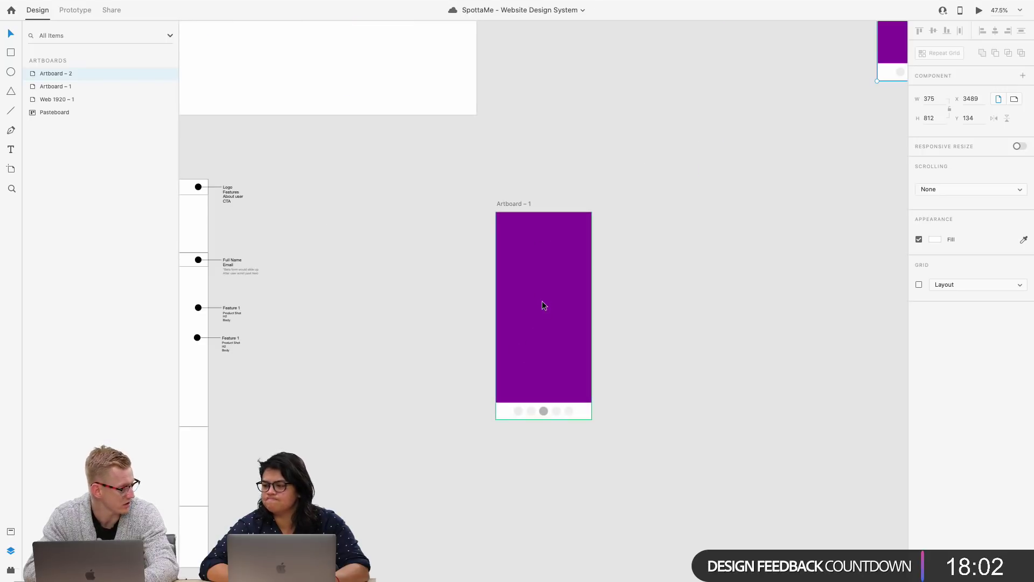
{"action": "scroll", "coordinate": [570, 337], "scroll_direction": "right", "scroll_amount": 10}
{"action": "scroll", "coordinate": [569, 337], "scroll_direction": "up", "scroll_amount": 6}
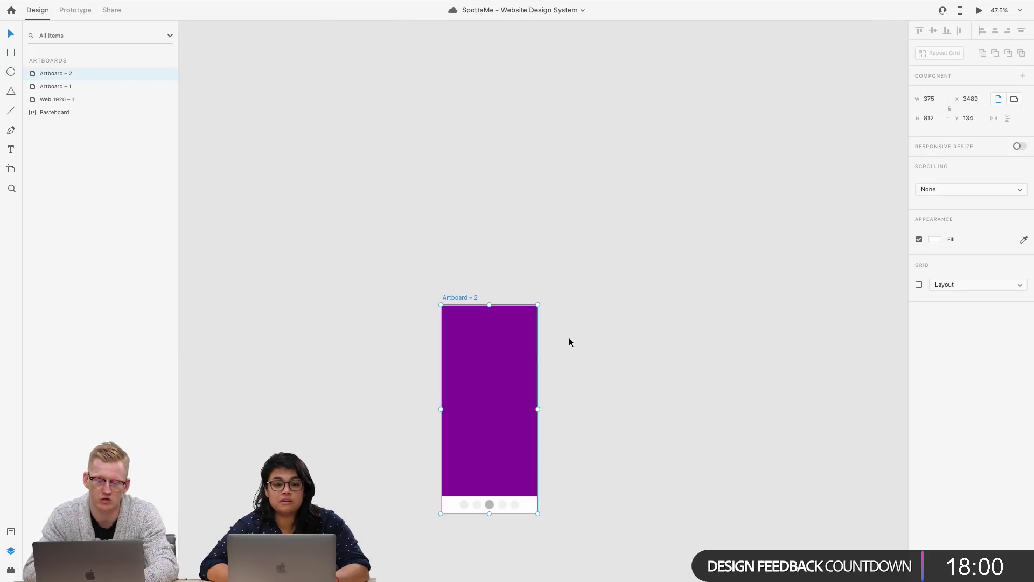
{"action": "scroll", "coordinate": [494, 410], "scroll_direction": "down", "scroll_amount": 3}
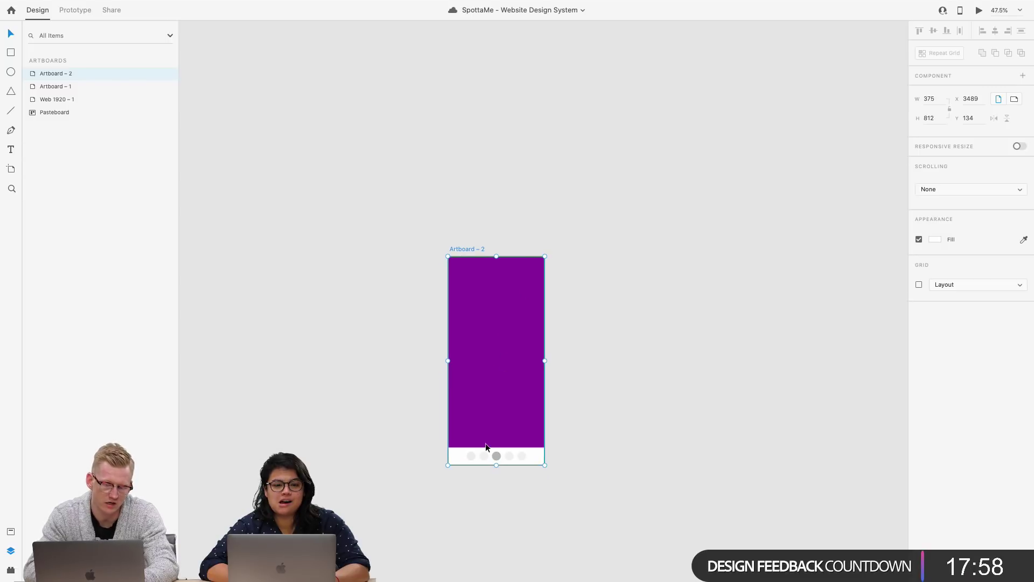
{"action": "scroll", "coordinate": [486, 443], "scroll_direction": "down", "scroll_amount": 8}
{"action": "scroll", "coordinate": [486, 443], "scroll_direction": "left", "scroll_amount": 6}
{"action": "scroll", "coordinate": [469, 323], "scroll_direction": "up", "scroll_amount": 2}
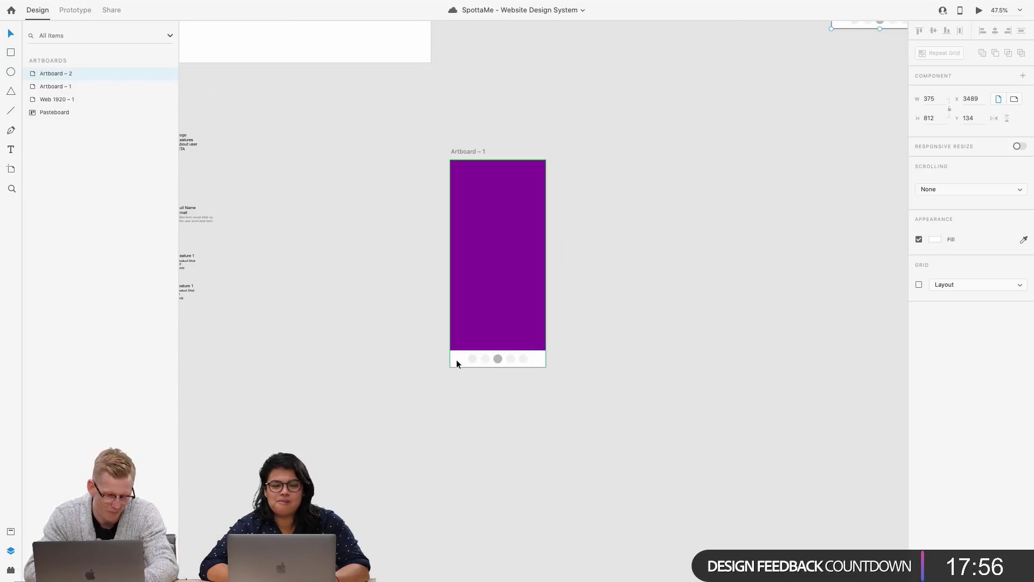
{"action": "left_click", "coordinate": [501, 320]}
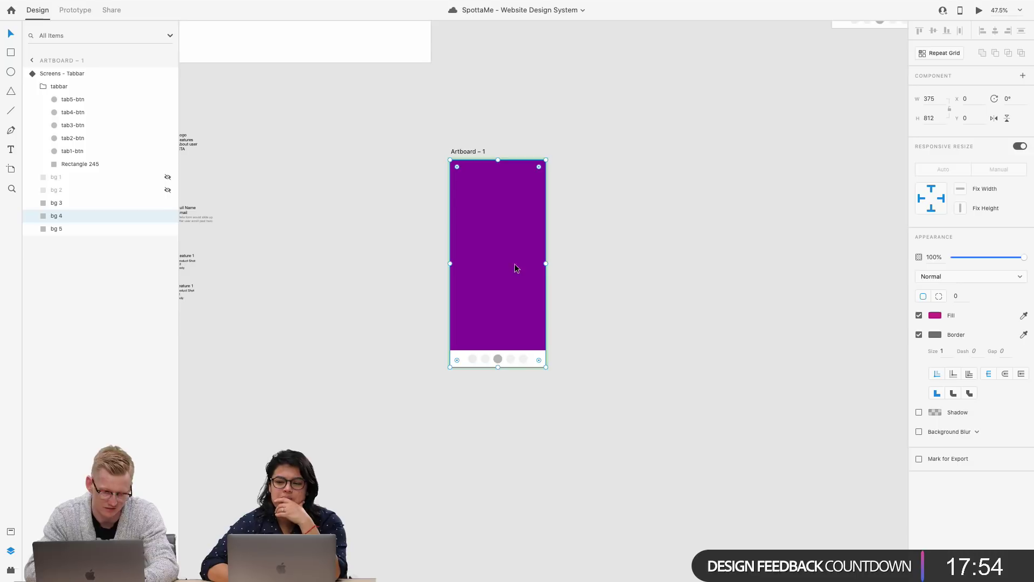
{"action": "left_click", "coordinate": [578, 272]}
{"action": "scroll", "coordinate": [578, 272], "scroll_direction": "down", "scroll_amount": 5}
{"action": "scroll", "coordinate": [579, 271], "scroll_direction": "up", "scroll_amount": 2}
{"action": "scroll", "coordinate": [578, 272], "scroll_direction": "right", "scroll_amount": 2}
{"action": "scroll", "coordinate": [587, 248], "scroll_direction": "up", "scroll_amount": 3}
{"action": "scroll", "coordinate": [587, 248], "scroll_direction": "right", "scroll_amount": 2}
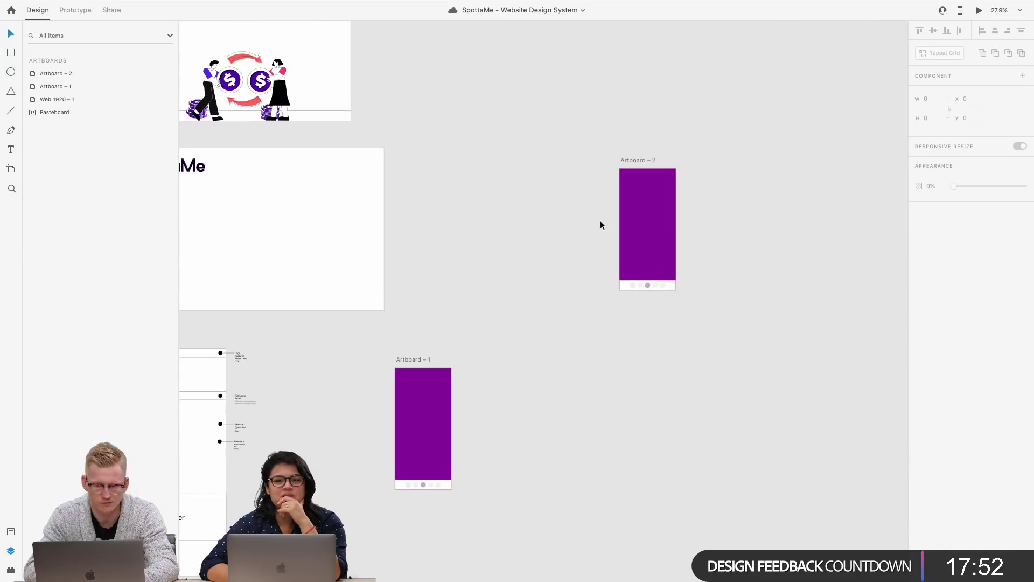
{"action": "scroll", "coordinate": [663, 198], "scroll_direction": "up", "scroll_amount": 5}
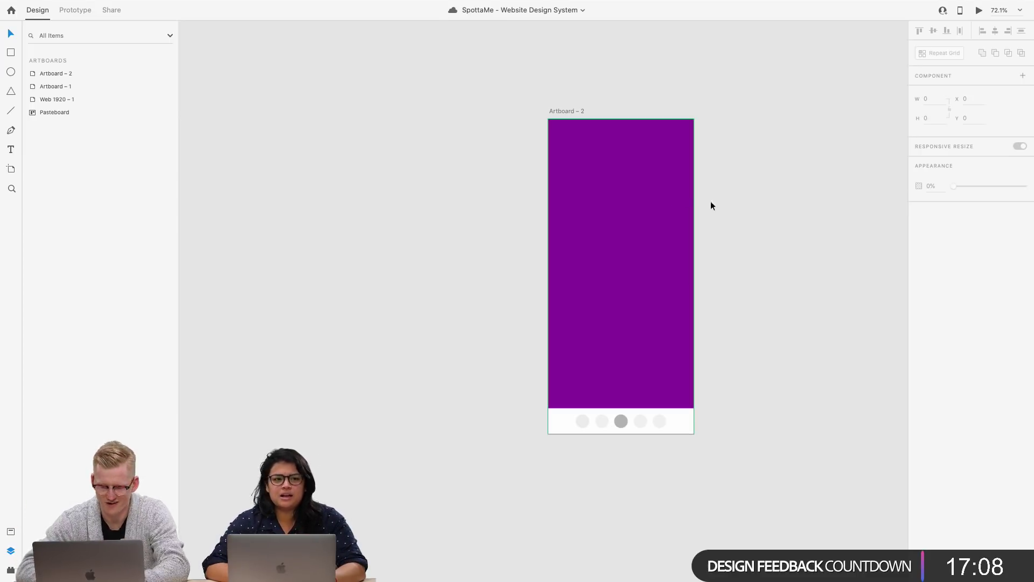
{"action": "scroll", "coordinate": [642, 292], "scroll_direction": "right", "scroll_amount": 5}
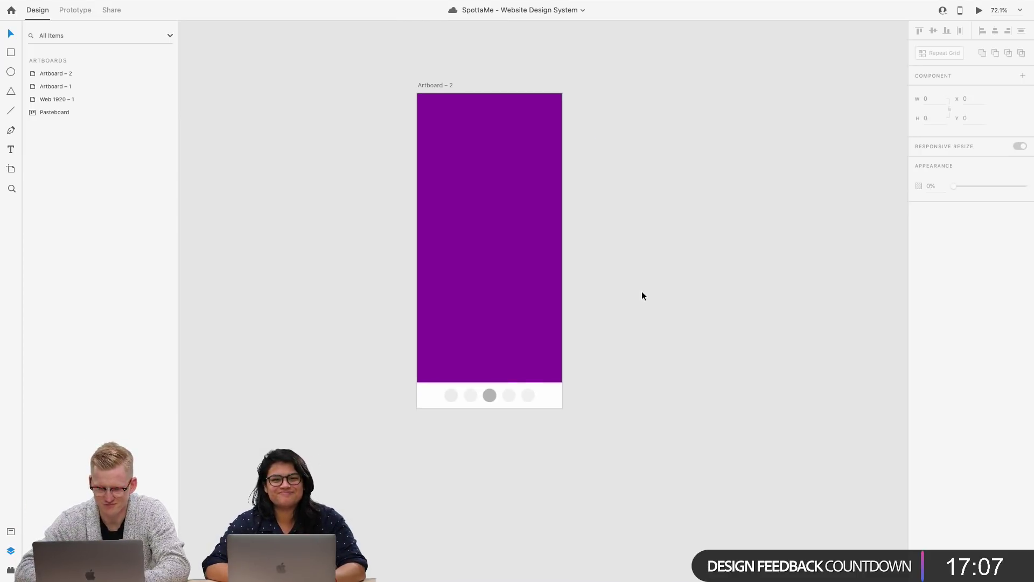
{"action": "left_click", "coordinate": [510, 396]}
Step: Review the landing page wireframe, examining its sections and the content notes beside them
{"action": "scroll", "coordinate": [510, 396], "scroll_direction": "left", "scroll_amount": 10}
{"action": "scroll", "coordinate": [509, 395], "scroll_direction": "down", "scroll_amount": 5}
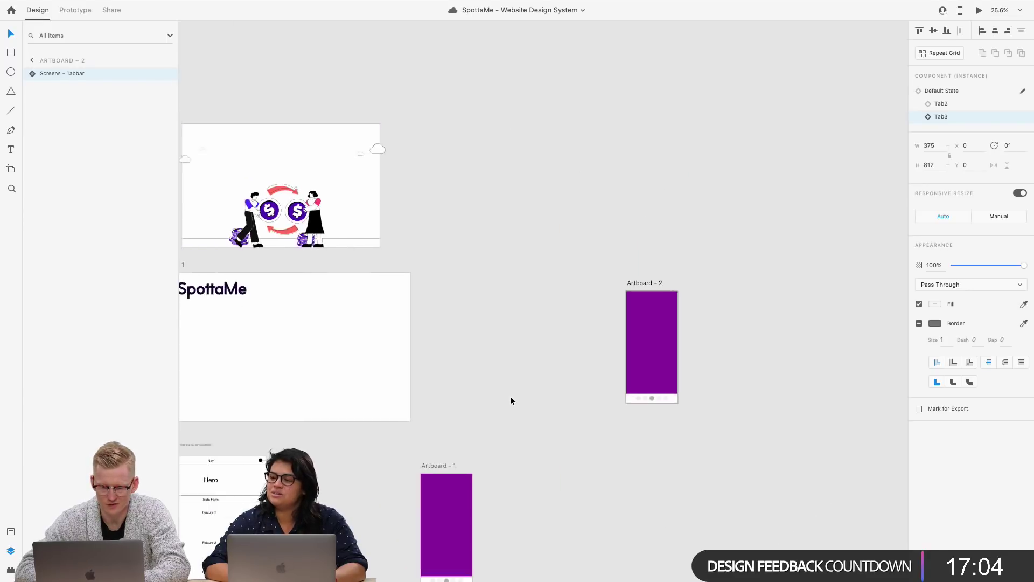
{"action": "scroll", "coordinate": [507, 396], "scroll_direction": "down", "scroll_amount": 5}
{"action": "scroll", "coordinate": [539, 323], "scroll_direction": "up", "scroll_amount": 5}
{"action": "scroll", "coordinate": [546, 308], "scroll_direction": "right", "scroll_amount": 3}
{"action": "scroll", "coordinate": [546, 309], "scroll_direction": "down", "scroll_amount": 3}
{"action": "scroll", "coordinate": [546, 309], "scroll_direction": "left", "scroll_amount": 2}
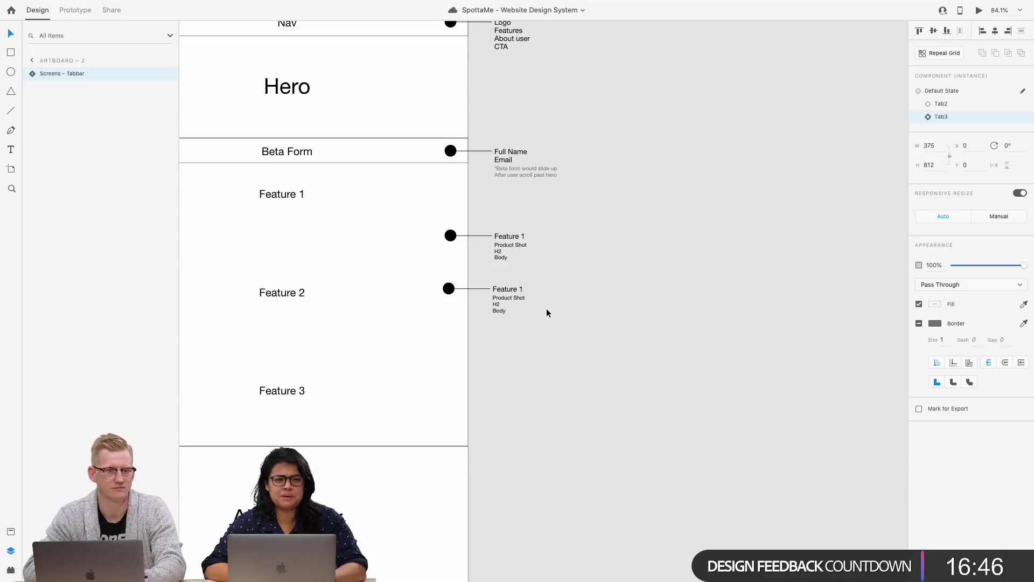
{"action": "scroll", "coordinate": [458, 271], "scroll_direction": "left", "scroll_amount": 2}
{"action": "scroll", "coordinate": [458, 271], "scroll_direction": "up", "scroll_amount": 1}
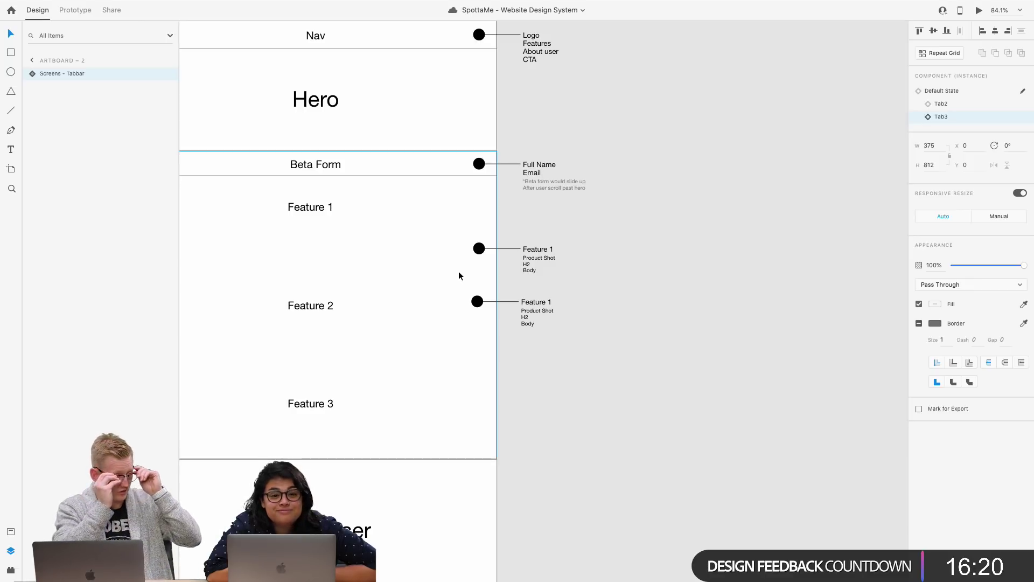
{"action": "scroll", "coordinate": [593, 264], "scroll_direction": "right", "scroll_amount": 10}
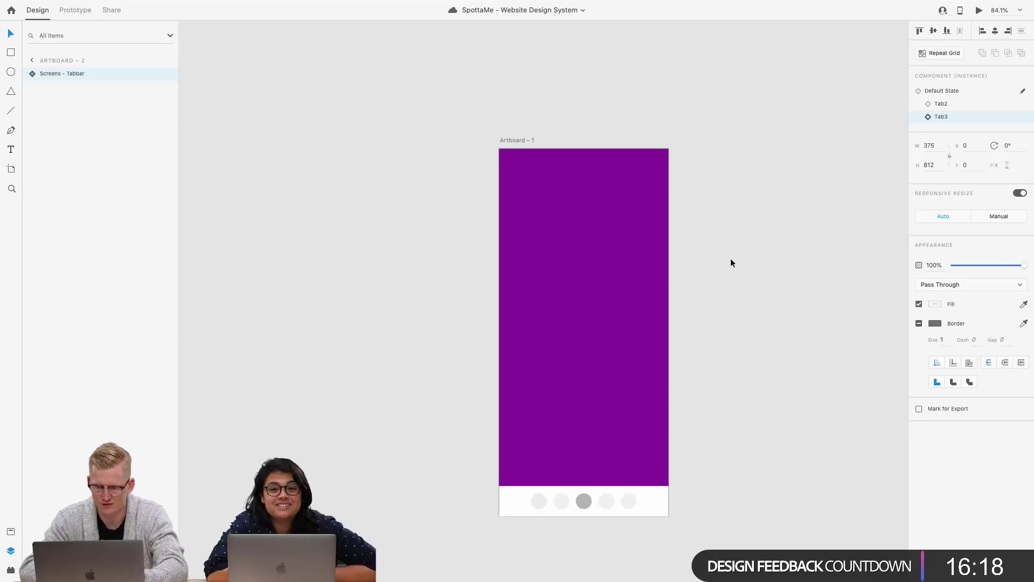
Step: Switch the master Screens - Tabbar component on Artboard – 1 to the Tab2 state
{"action": "left_click", "coordinate": [617, 225]}
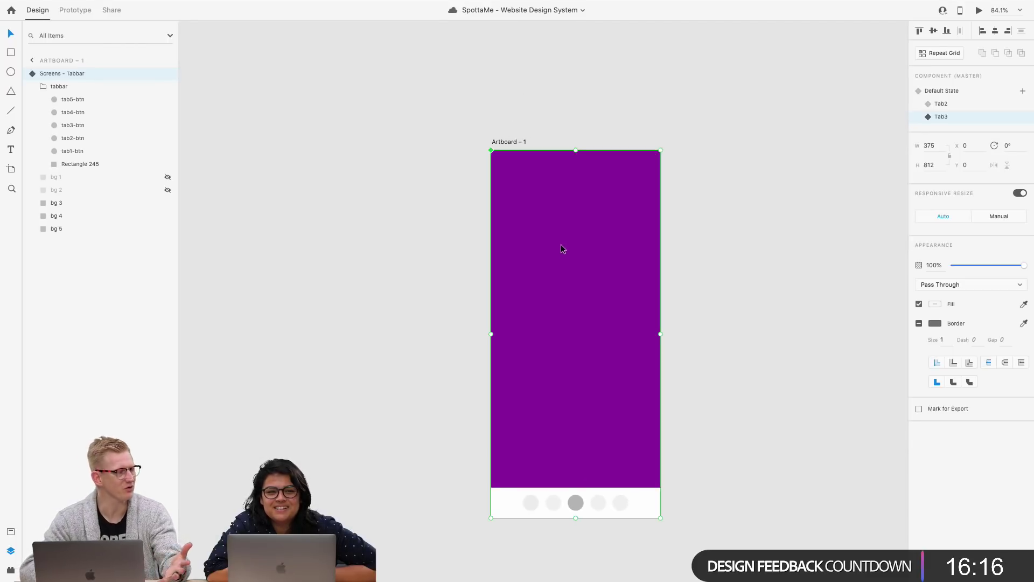
{"action": "scroll", "coordinate": [561, 245], "scroll_direction": "down", "scroll_amount": 2}
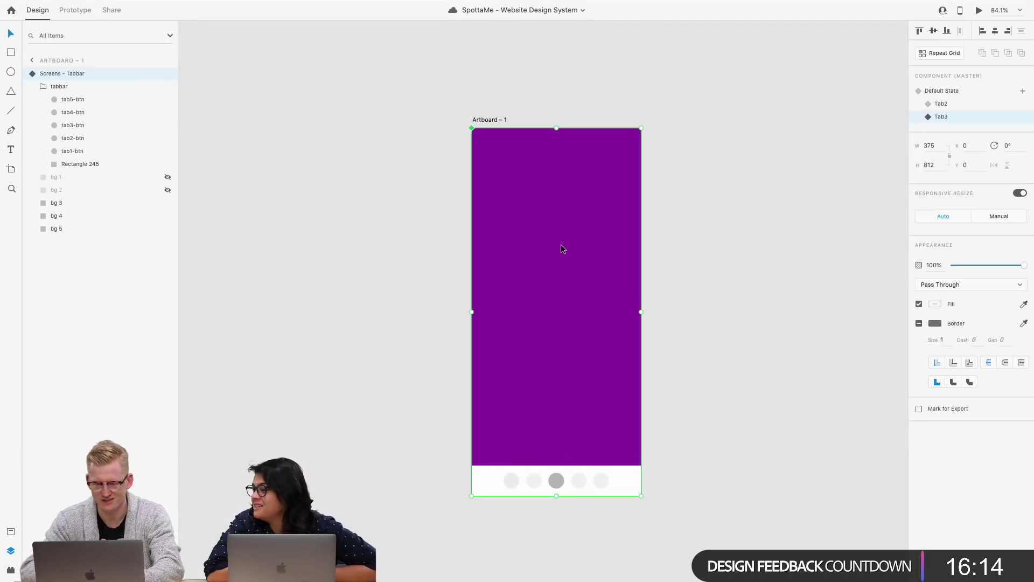
{"action": "left_click", "coordinate": [956, 100]}
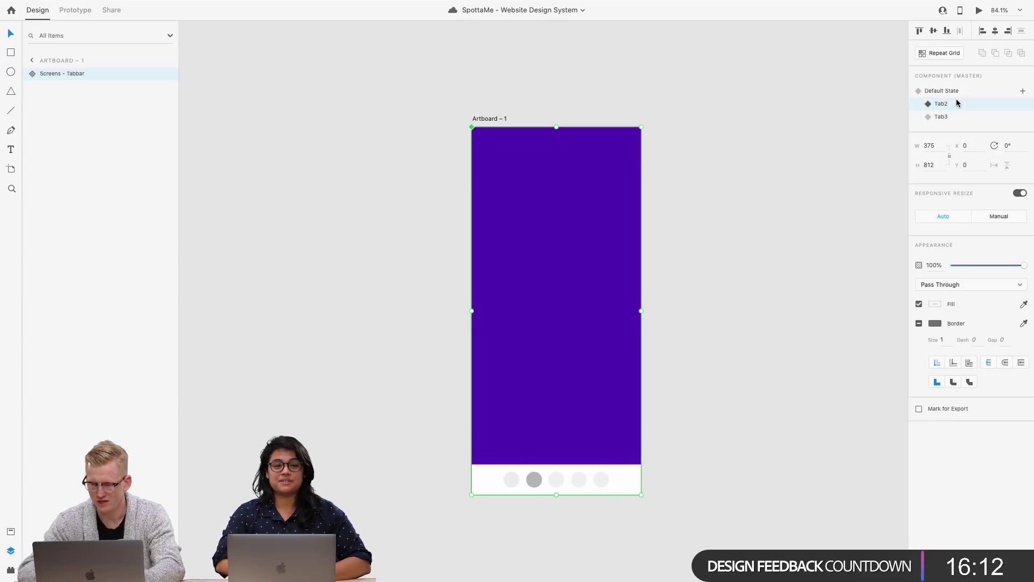
Step: Extend Artboard – 1 downward to a height of about 1586
{"action": "scroll", "coordinate": [584, 261], "scroll_direction": "down", "scroll_amount": 4}
{"action": "scroll", "coordinate": [584, 260], "scroll_direction": "down", "scroll_amount": 3}
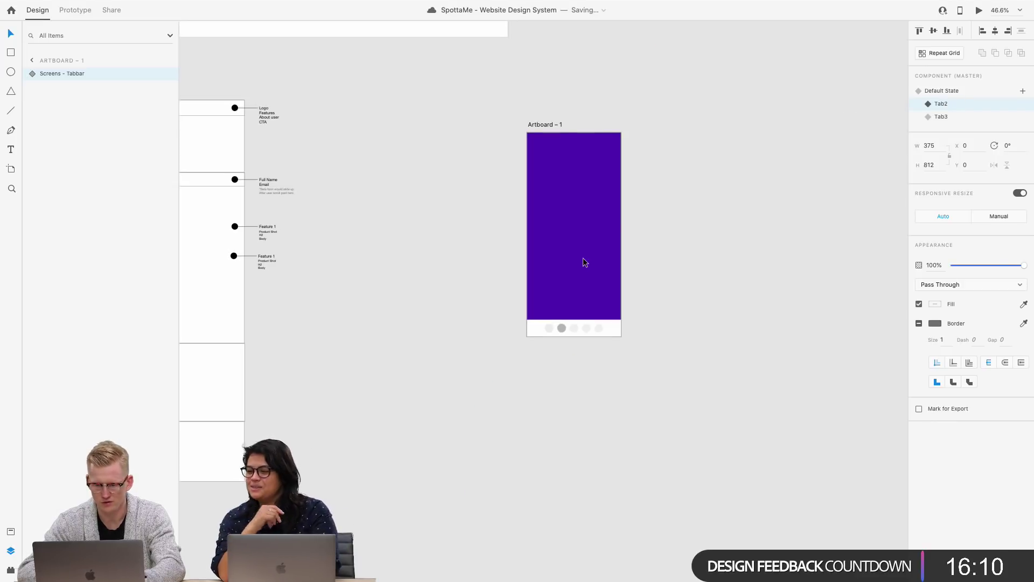
{"action": "left_click", "coordinate": [544, 125]}
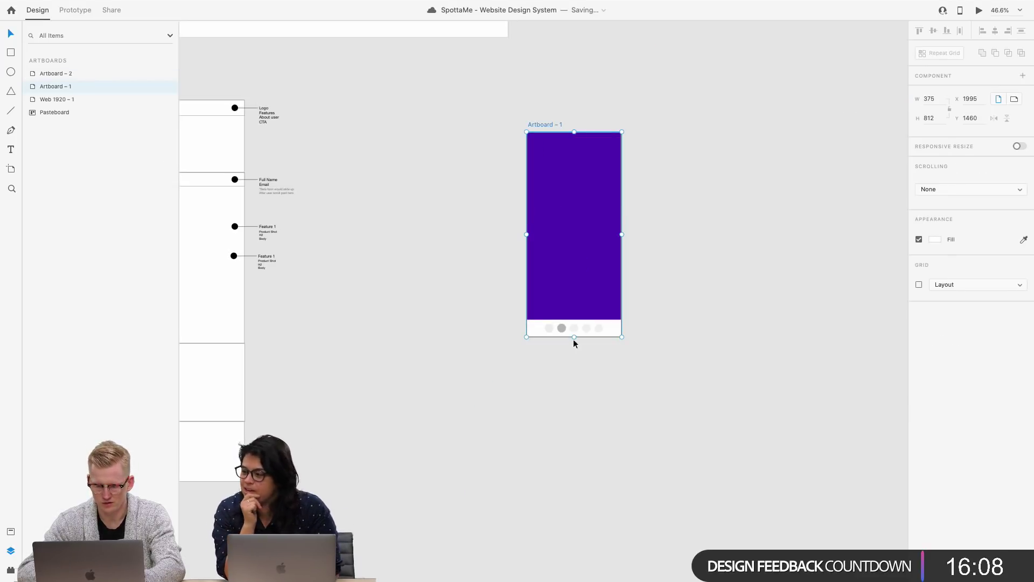
{"action": "left_click_drag", "start_coordinate": [574, 337], "coordinate": [571, 533]}
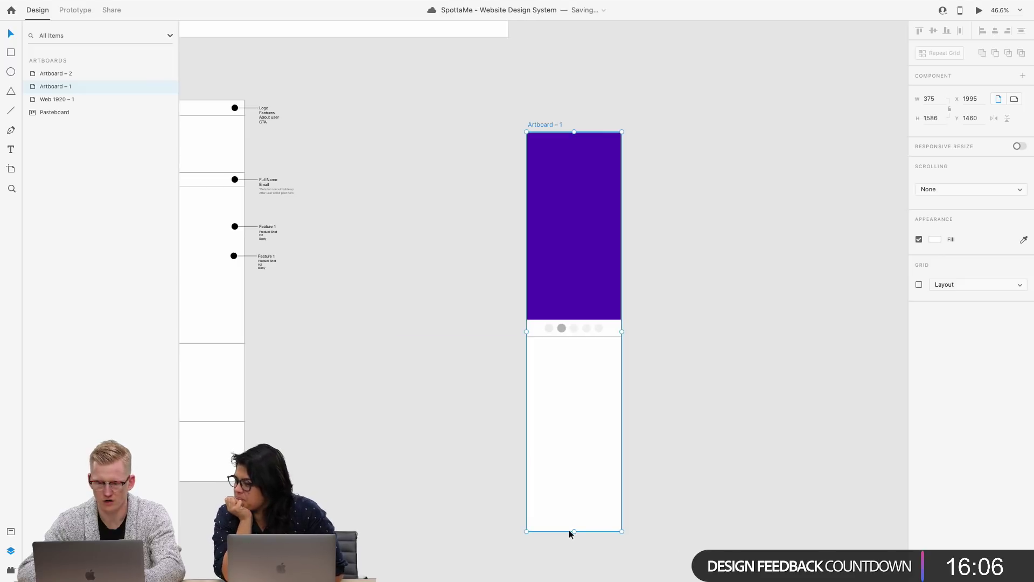
Step: In the Tab2 state of the Screens - Tabbar component, remove the bg 2 rectangle's border and set its height to 1200
{"action": "left_click", "coordinate": [605, 274]}
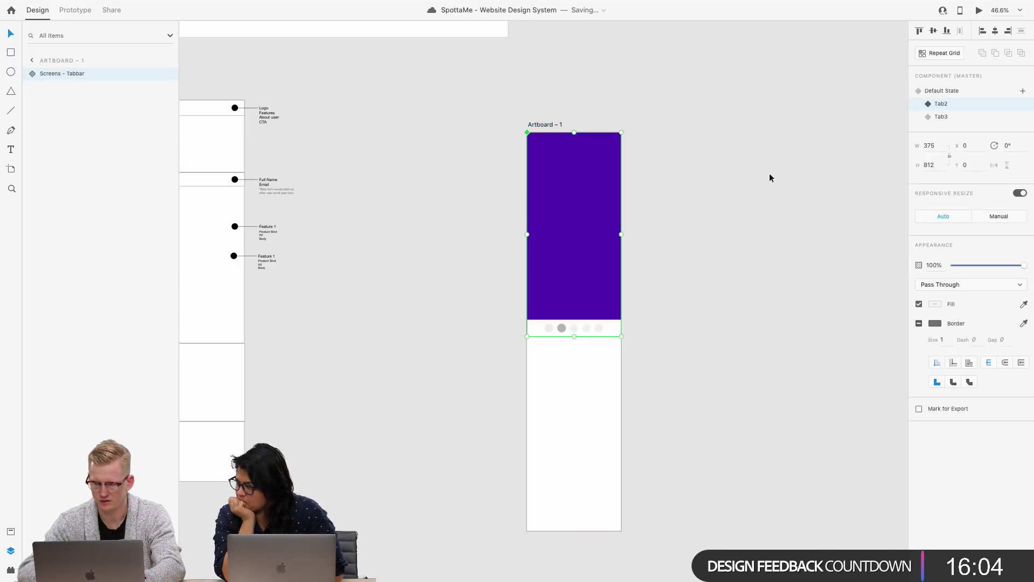
{"action": "double_click", "coordinate": [568, 213]}
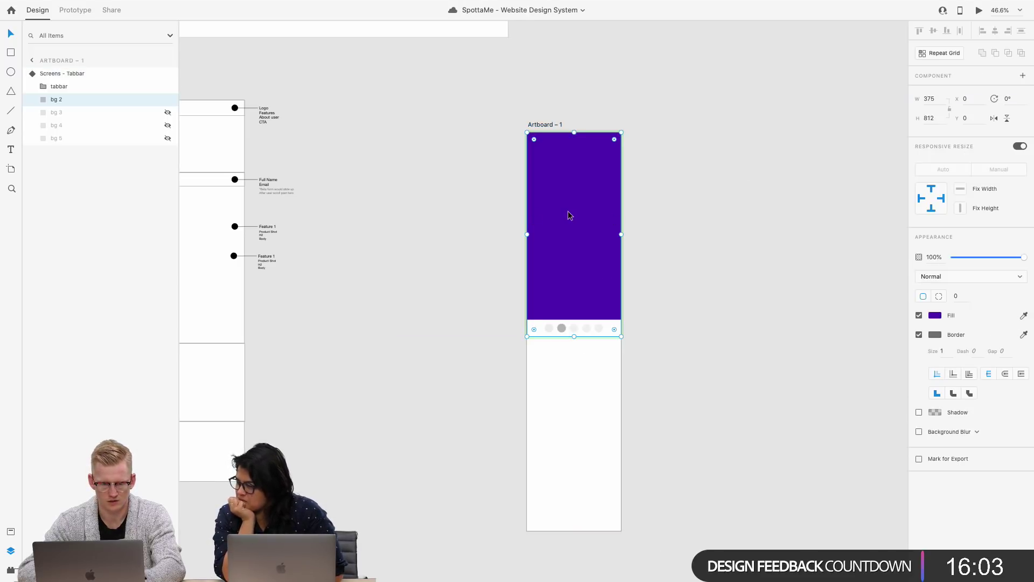
{"action": "left_click", "coordinate": [919, 335]}
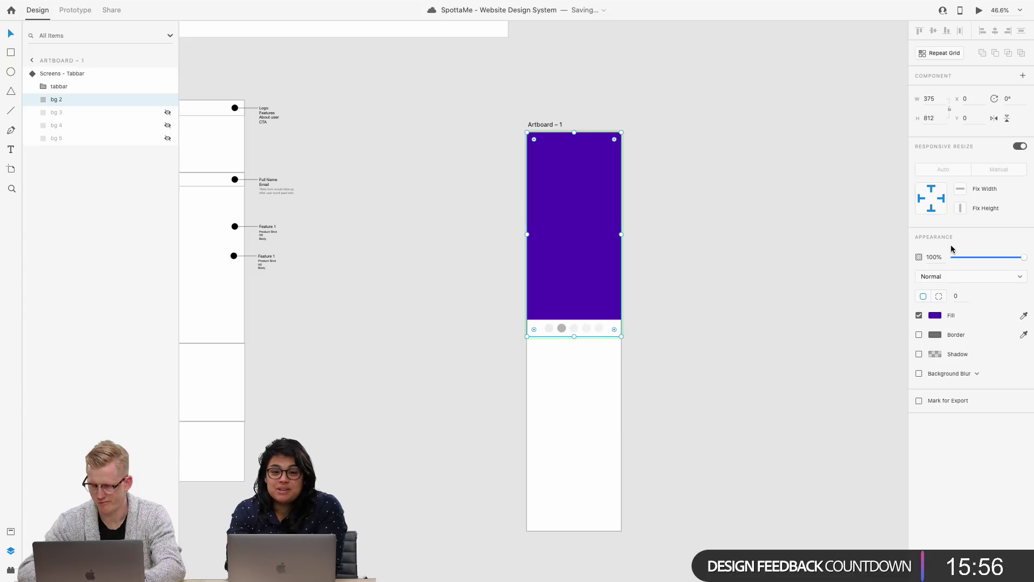
{"action": "left_click", "coordinate": [930, 118]}
{"action": "type", "text": "1200"}
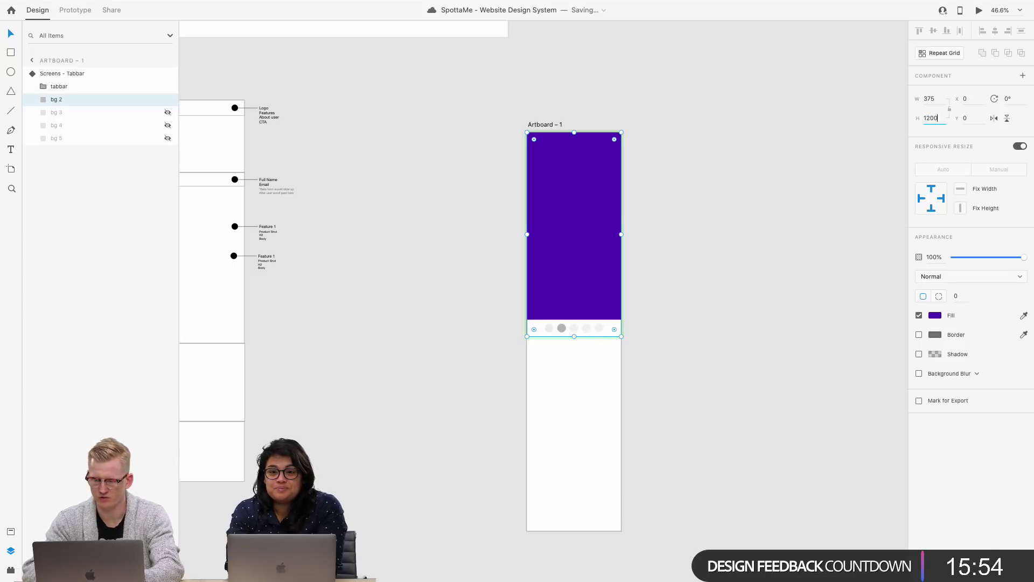
{"action": "key", "text": "Return"}
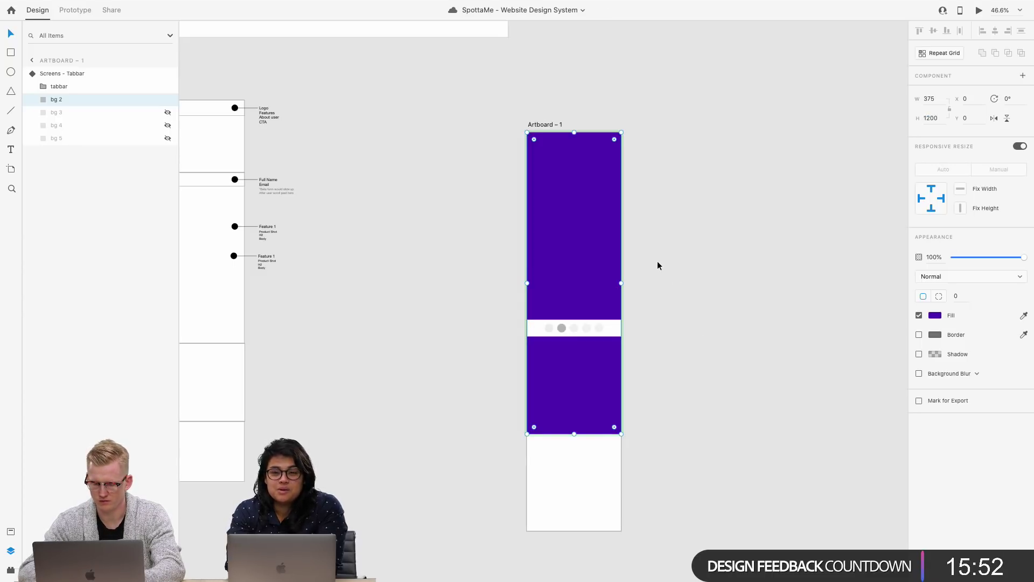
{"action": "left_click", "coordinate": [658, 262]}
{"action": "left_click", "coordinate": [566, 263]}
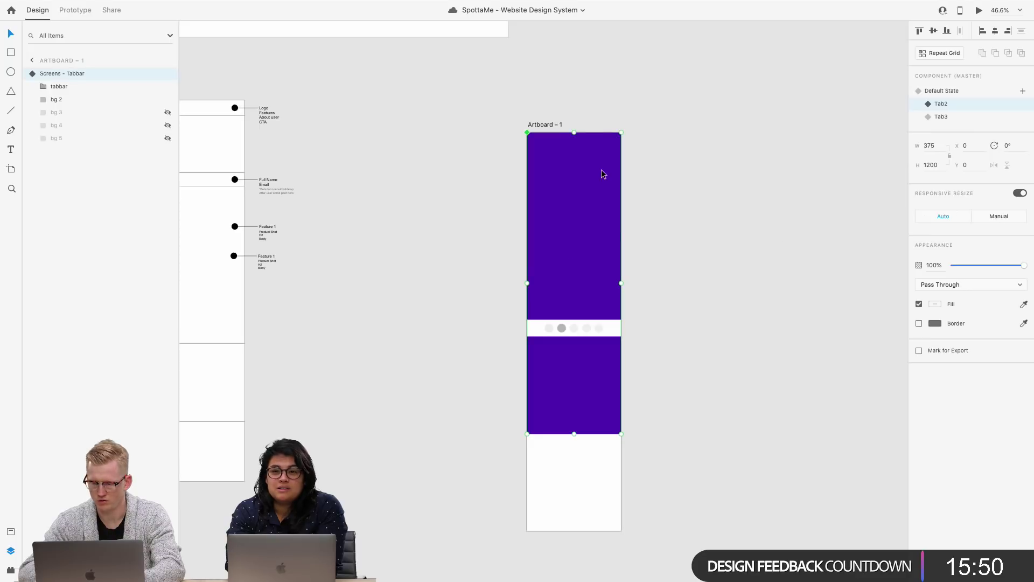
Step: Set the scrolling of Artboard – 1 to Vertical
{"action": "left_click", "coordinate": [545, 124]}
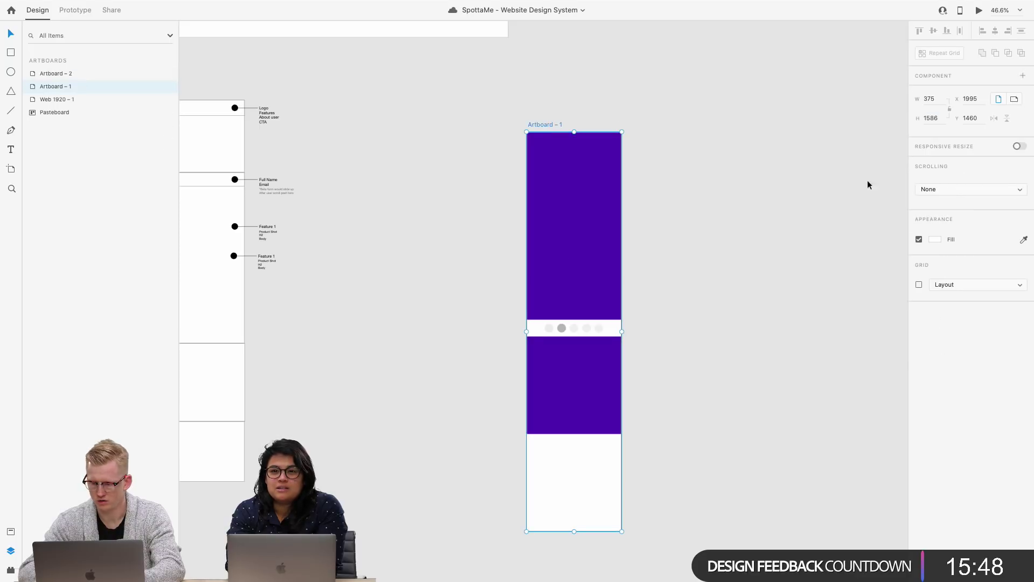
{"action": "left_click", "coordinate": [948, 189]}
{"action": "left_click", "coordinate": [948, 198]}
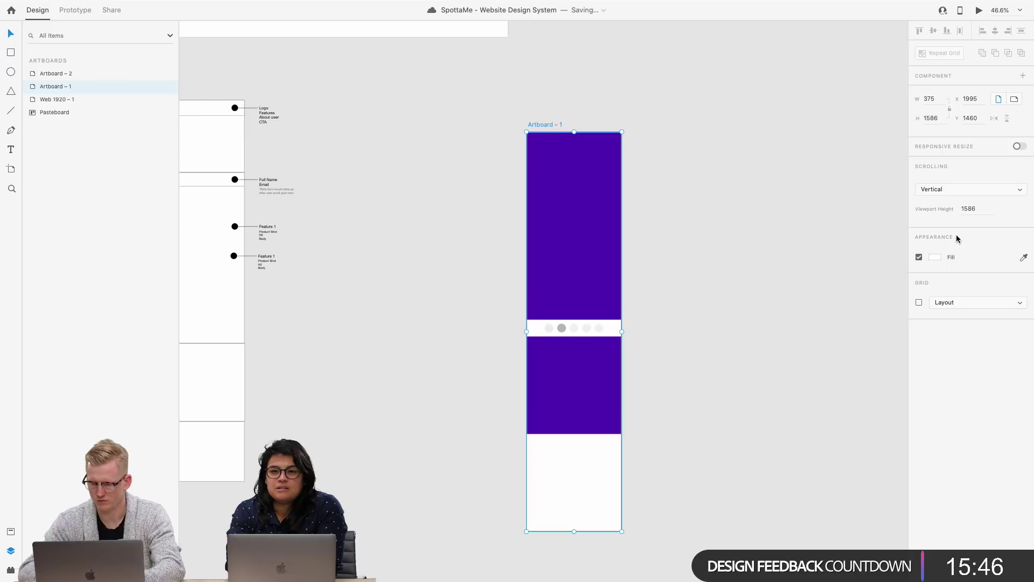
Step: Inspect the prototype interaction settings of the tabbar group, its first two tab buttons and bg 2 on Artboard – 1
{"action": "left_click", "coordinate": [602, 321]}
{"action": "double_click", "coordinate": [613, 327]}
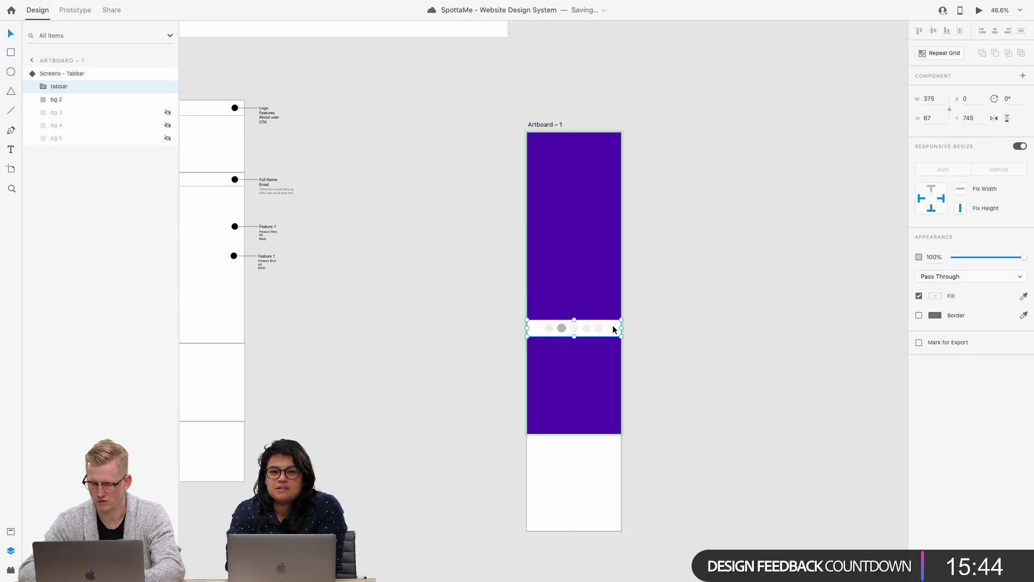
{"action": "left_click", "coordinate": [75, 10]}
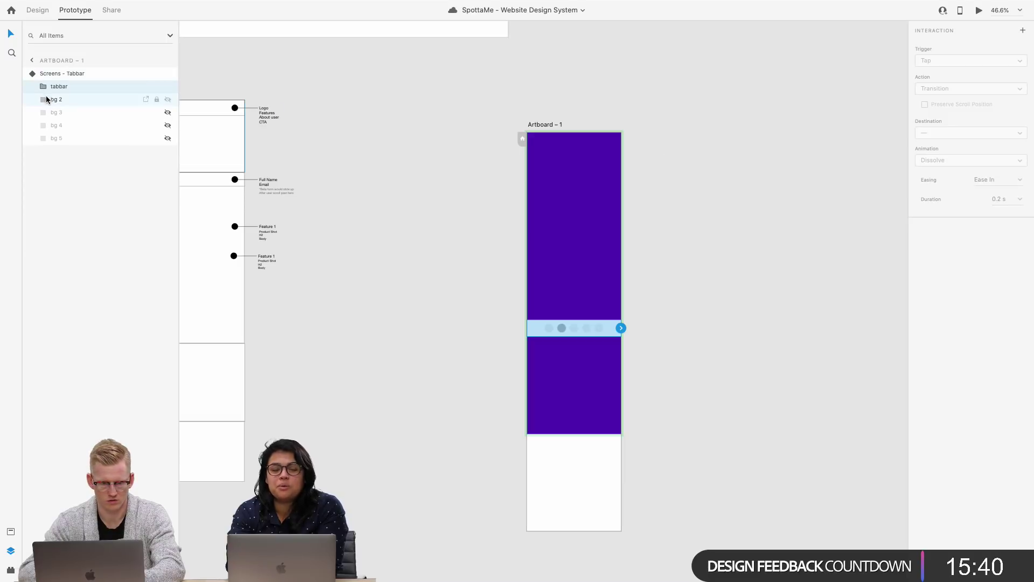
{"action": "left_click", "coordinate": [49, 97]}
{"action": "left_click", "coordinate": [50, 88]}
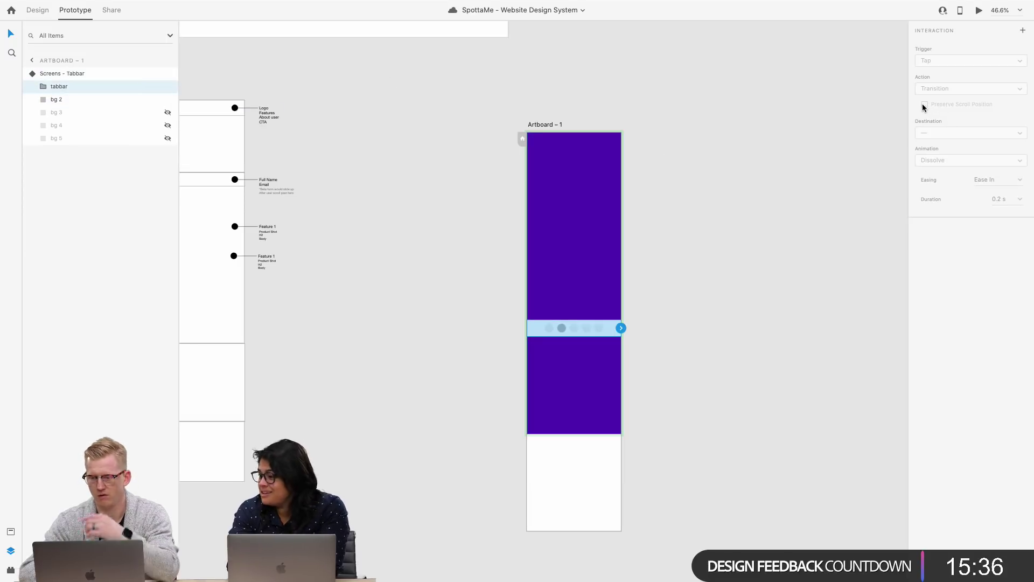
{"action": "scroll", "coordinate": [574, 370], "scroll_direction": "up", "scroll_amount": 3}
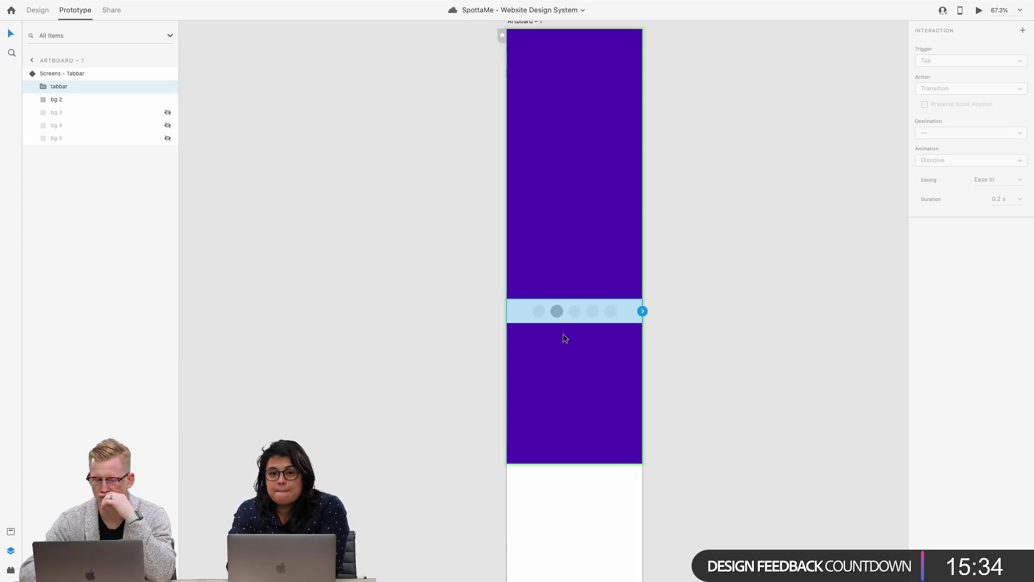
{"action": "double_click", "coordinate": [541, 318]}
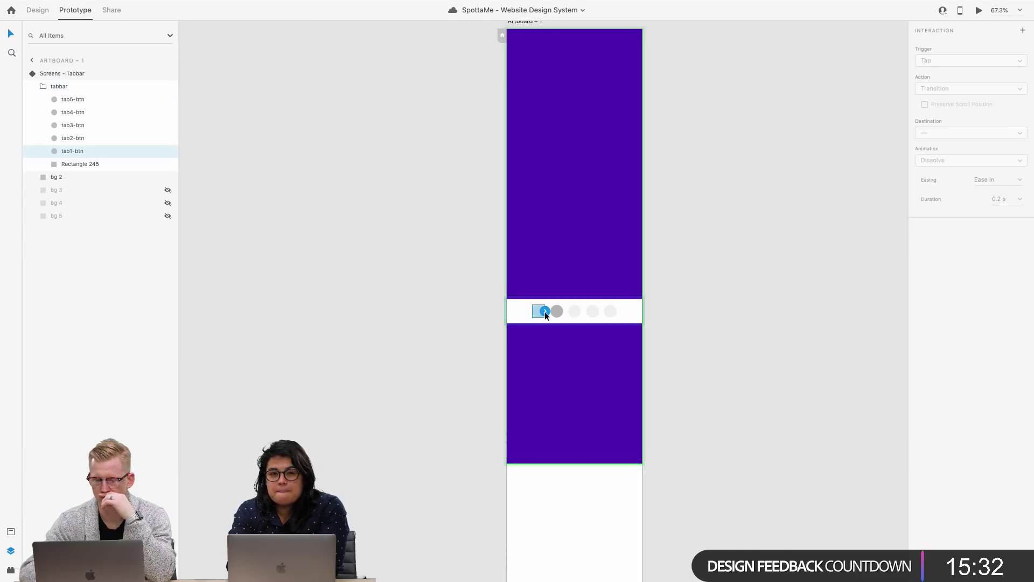
{"action": "left_click", "coordinate": [557, 312]}
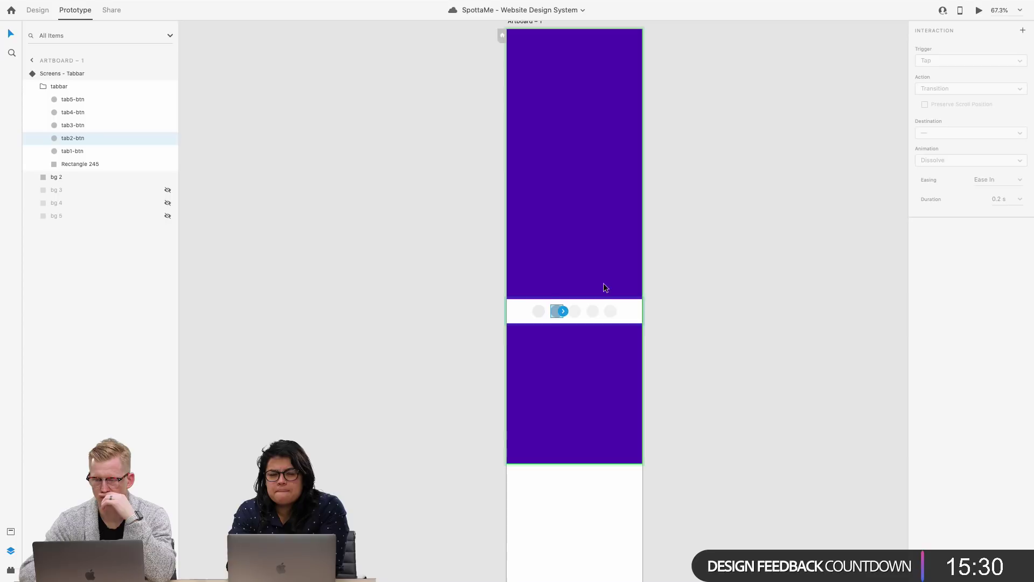
{"action": "scroll", "coordinate": [555, 188], "scroll_direction": "up", "scroll_amount": 5}
{"action": "left_click", "coordinate": [519, 141]}
{"action": "scroll", "coordinate": [519, 142], "scroll_direction": "down", "scroll_amount": 2}
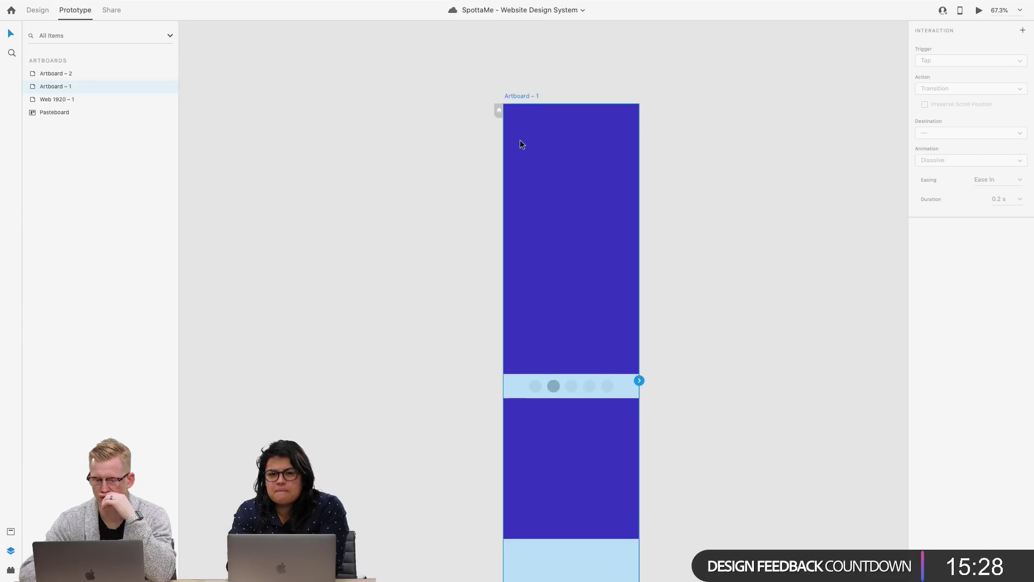
Step: Add a Tap interaction to tab1-btn in the Tab2 state that auto-animates to the Default State
{"action": "left_click", "coordinate": [537, 384]}
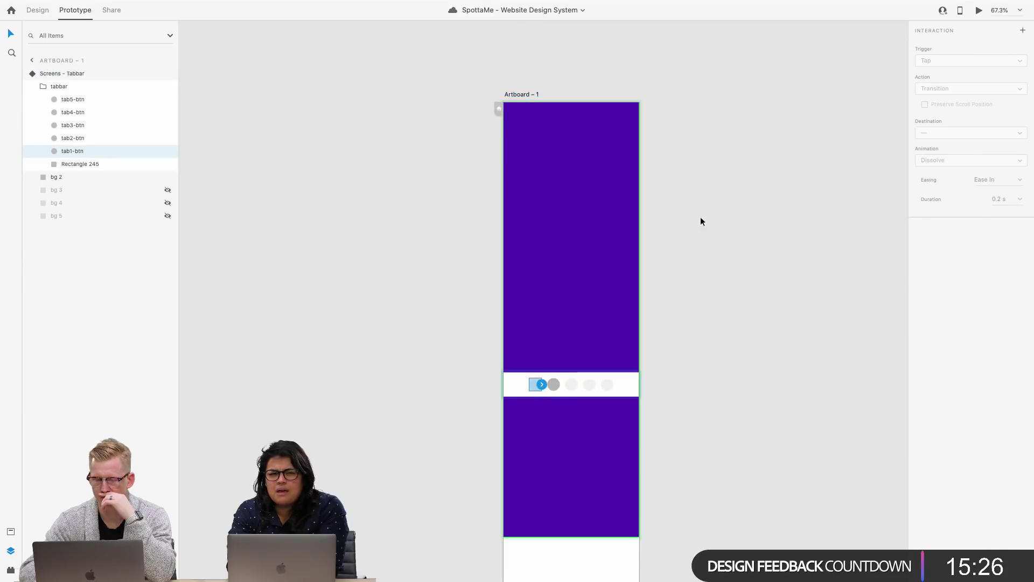
{"action": "left_click", "coordinate": [1024, 32]}
{"action": "left_click", "coordinate": [972, 88]}
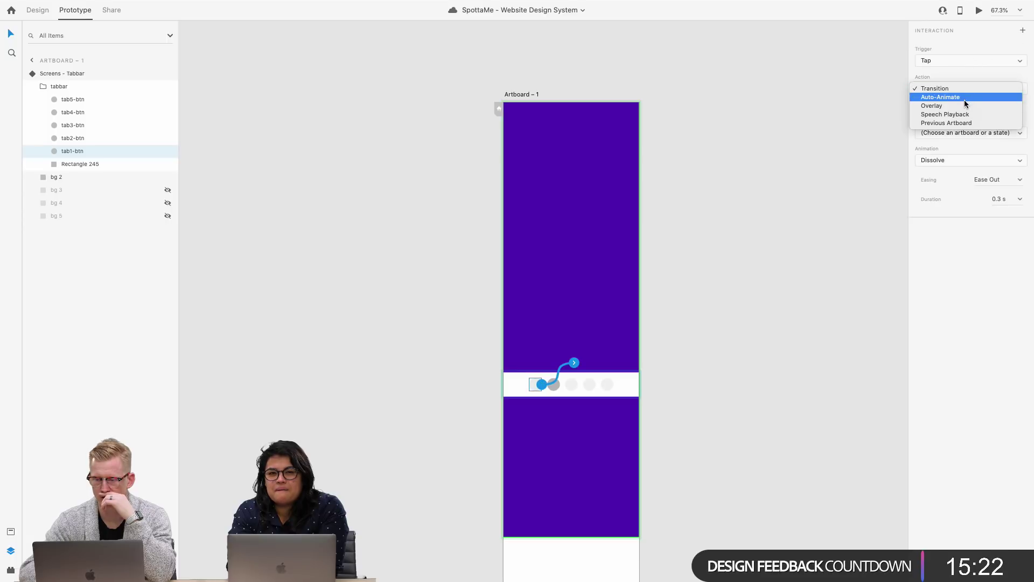
{"action": "left_click", "coordinate": [965, 98]}
{"action": "left_click", "coordinate": [962, 116]}
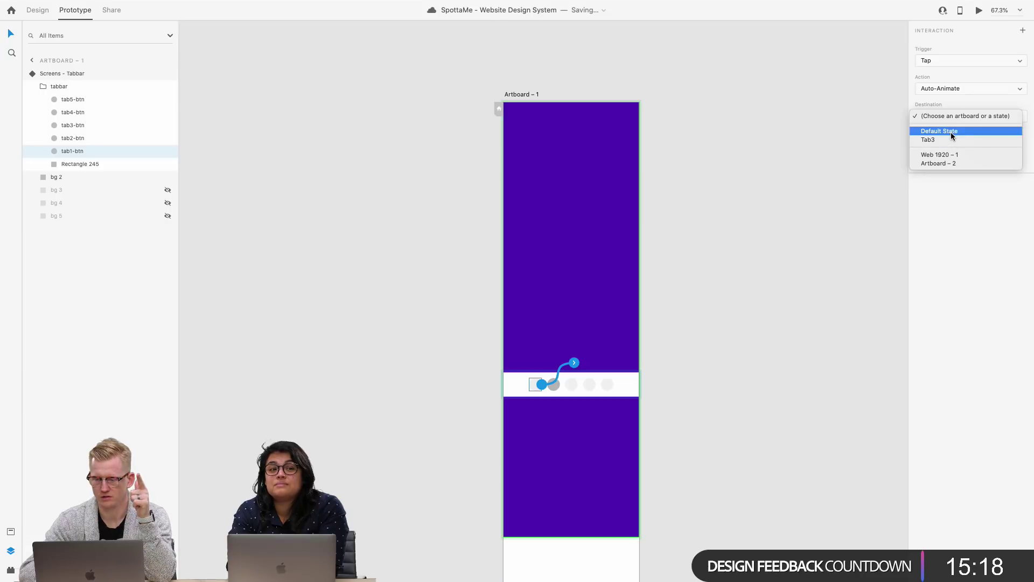
{"action": "left_click", "coordinate": [951, 131]}
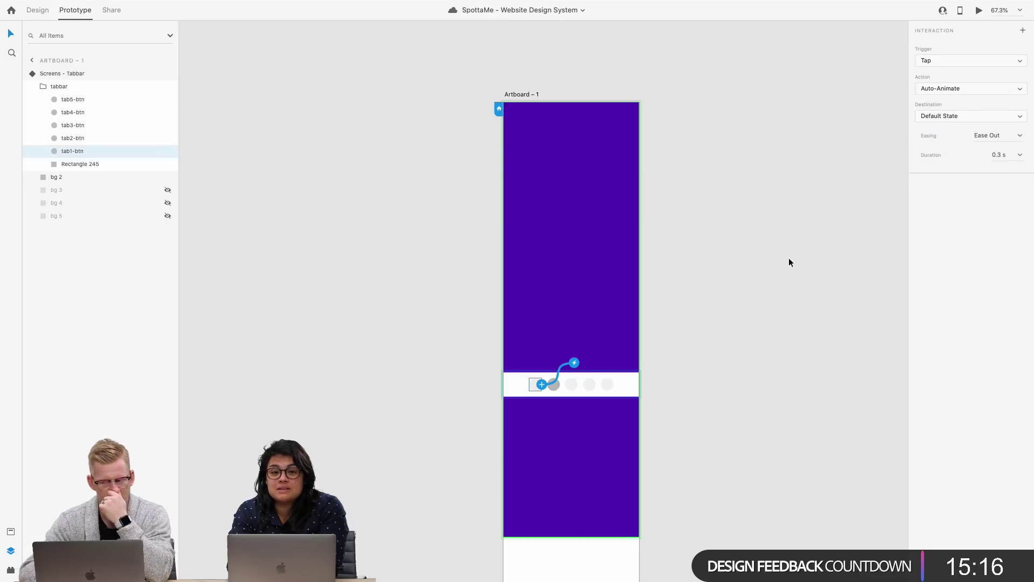
Step: Check the prototype and scrolling options available for Artboard – 1, the tabbar group, Rectangle 245 and the Screens - Tabbar component
{"action": "scroll", "coordinate": [700, 270], "scroll_direction": "down", "scroll_amount": 1}
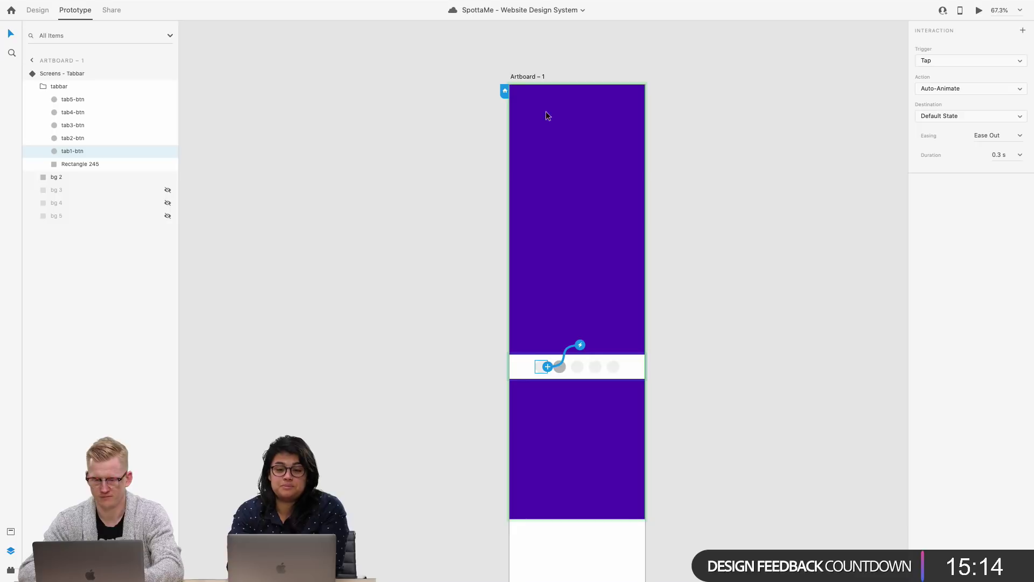
{"action": "left_click", "coordinate": [535, 78]}
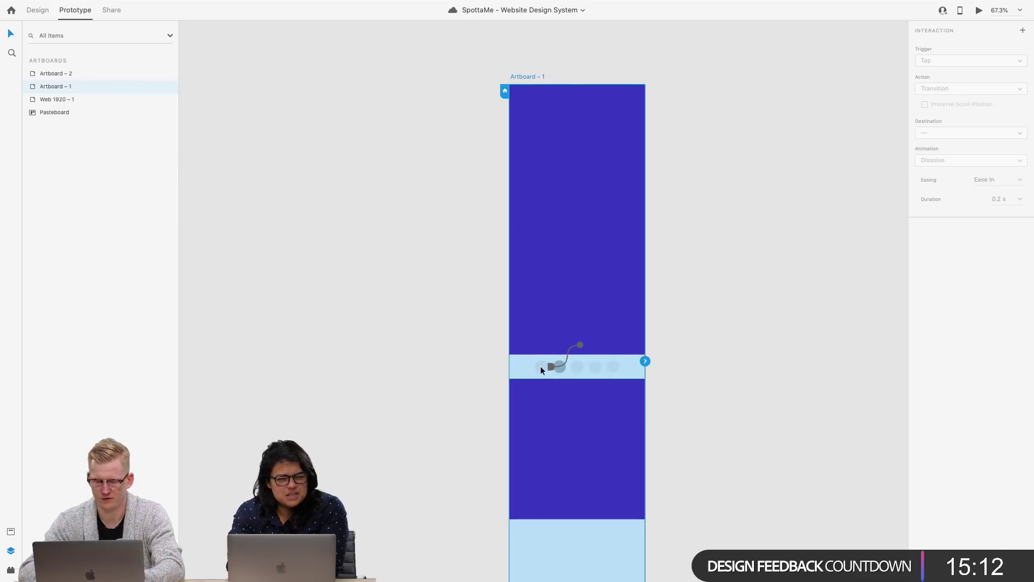
{"action": "left_click", "coordinate": [691, 228]}
{"action": "left_click", "coordinate": [623, 365]}
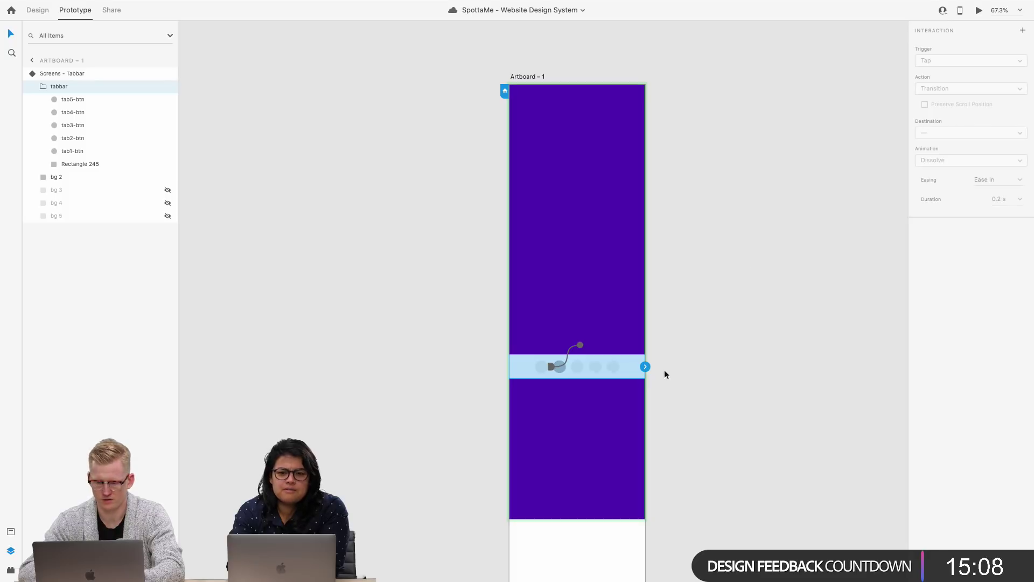
{"action": "double_click", "coordinate": [525, 367]}
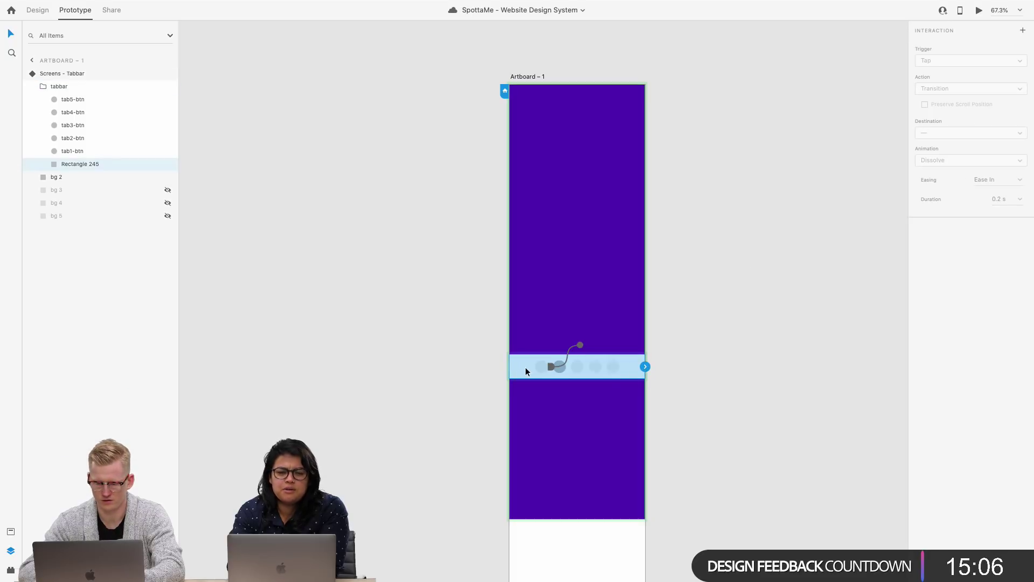
{"action": "left_click", "coordinate": [89, 89]}
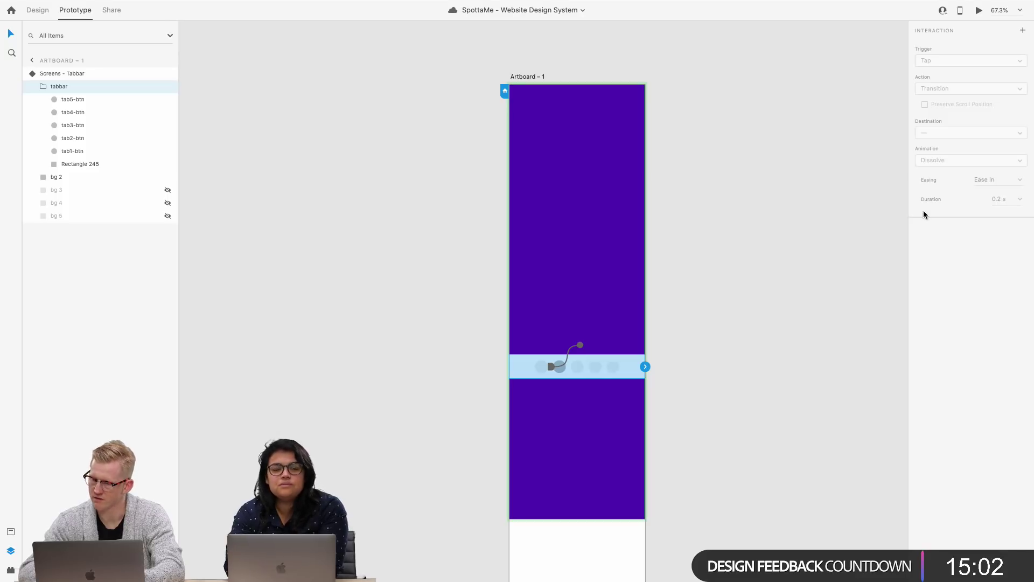
{"action": "left_click", "coordinate": [40, 18]}
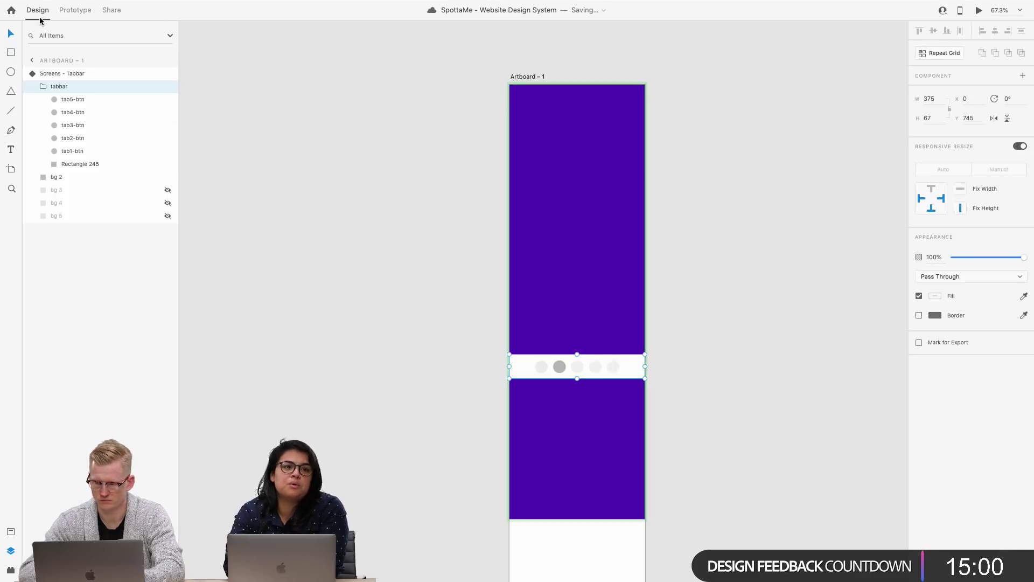
{"action": "left_click", "coordinate": [78, 12]}
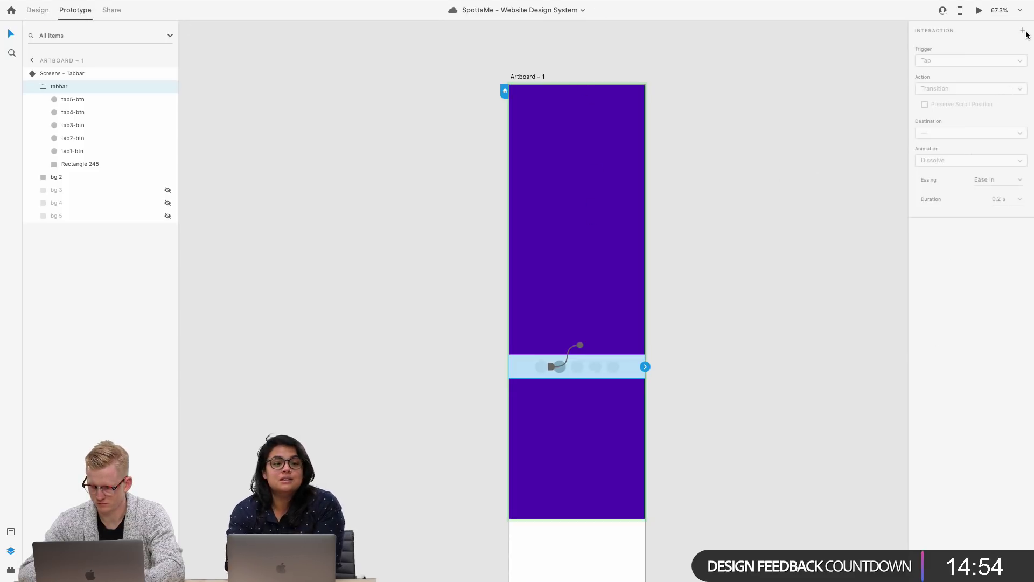
{"action": "left_click", "coordinate": [687, 372]}
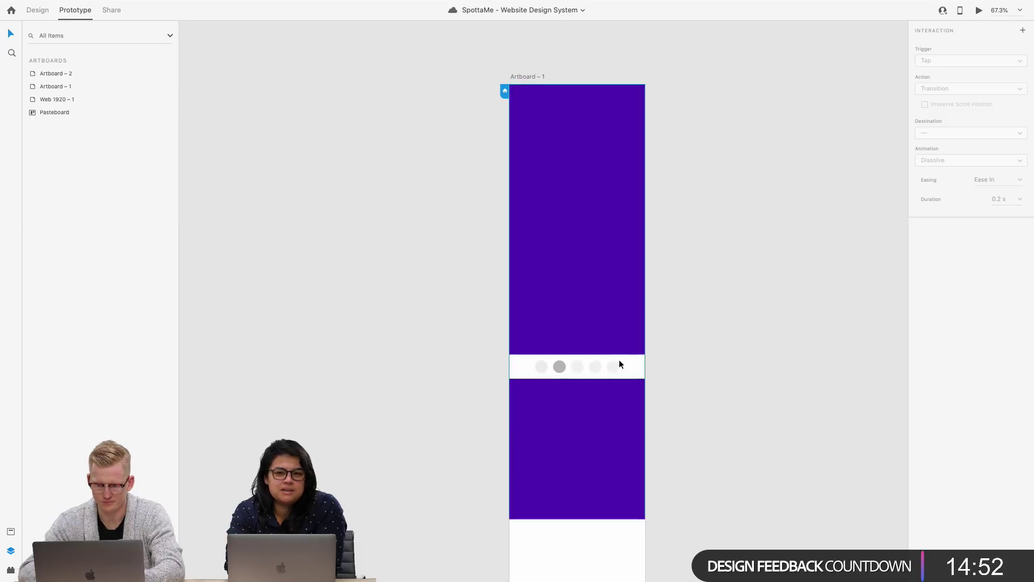
{"action": "left_click", "coordinate": [618, 364]}
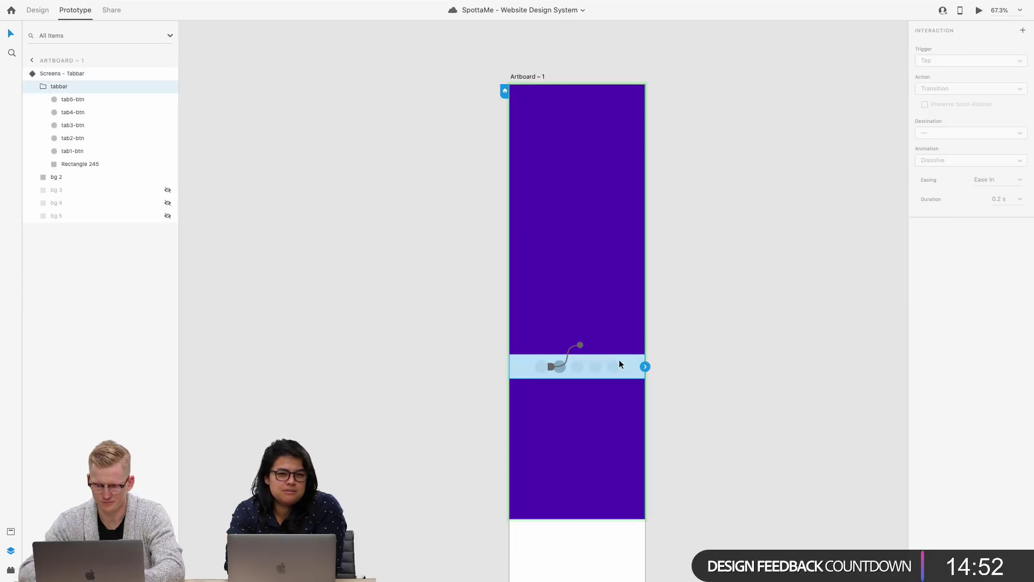
{"action": "left_click", "coordinate": [535, 76]}
{"action": "left_click", "coordinate": [554, 304]}
{"action": "scroll", "coordinate": [535, 383], "scroll_direction": "down", "scroll_amount": 2}
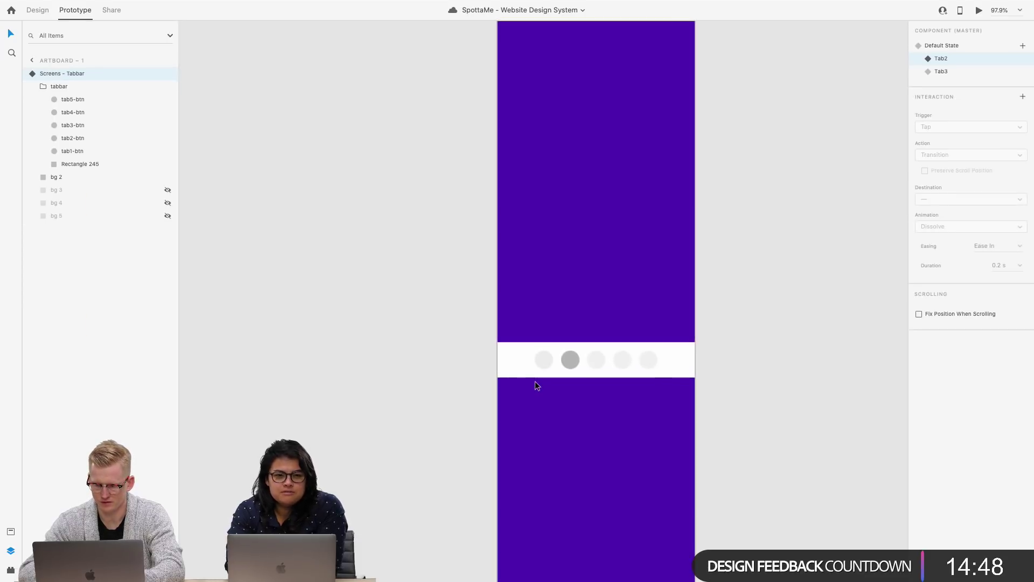
{"action": "left_click", "coordinate": [580, 85]}
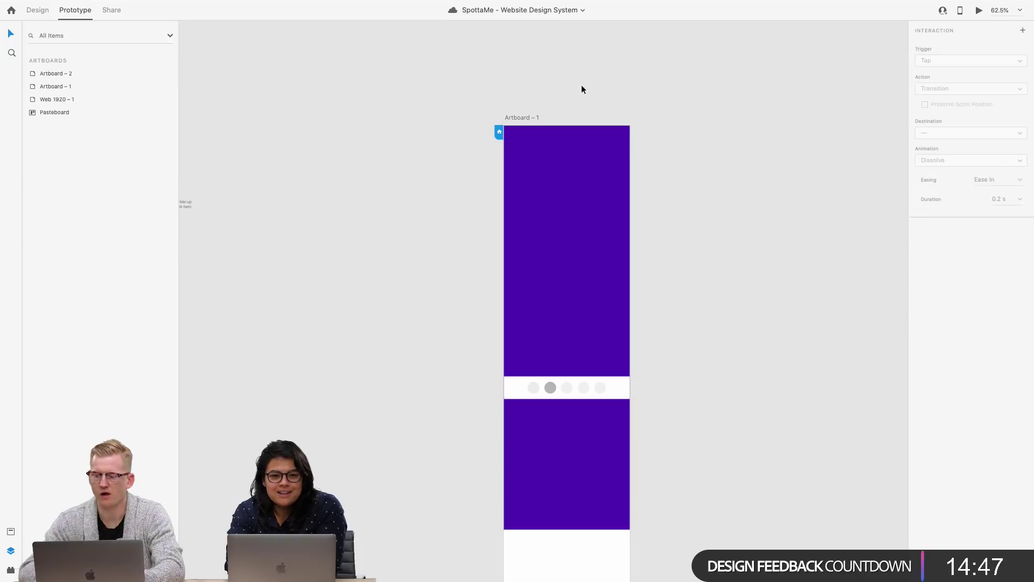
Step: Set the scrolling viewport height of Artboard – 1 to 812
{"action": "left_click", "coordinate": [513, 117]}
{"action": "left_click", "coordinate": [39, 11]}
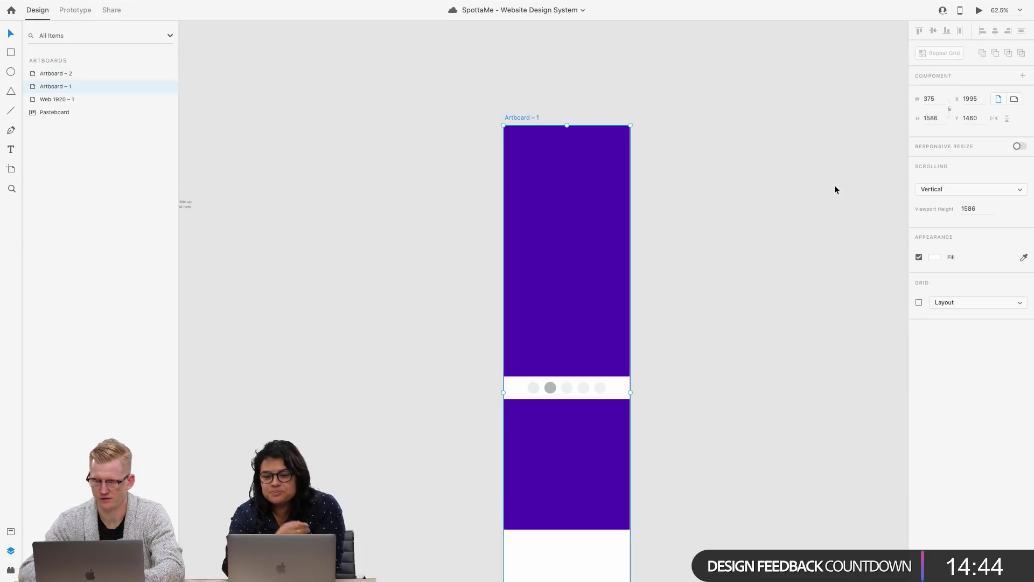
{"action": "left_click", "coordinate": [976, 214]}
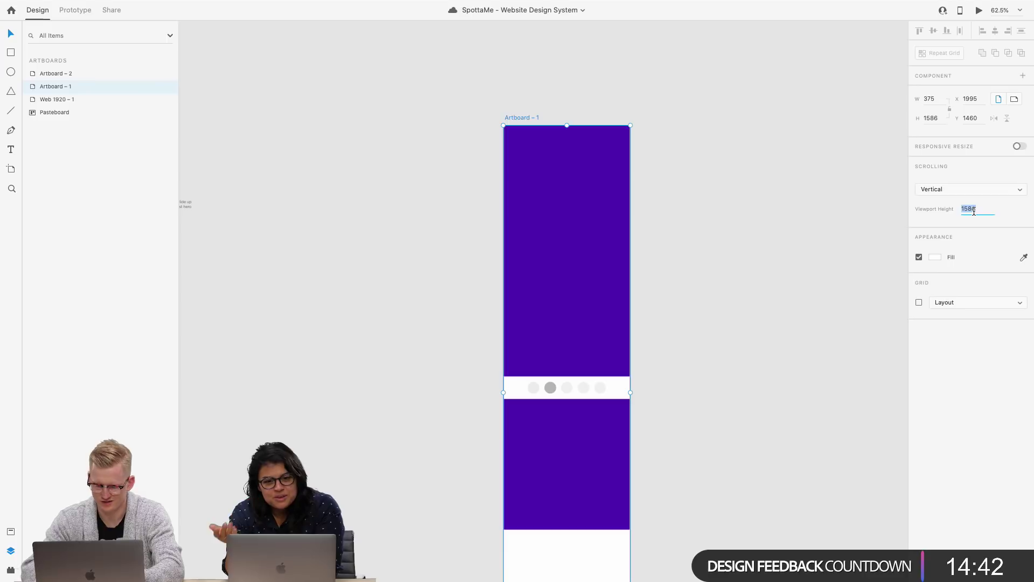
{"action": "type", "text": "812"}
{"action": "key", "text": "Return"}
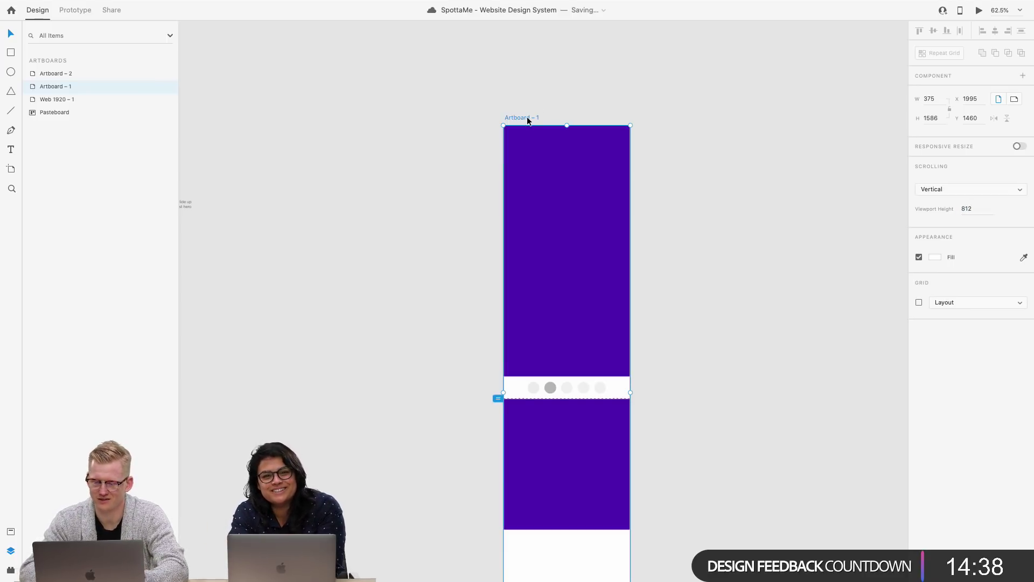
Step: Try to add a Tap interaction with Auto-Animate to the tabbar group in the Tab2 state
{"action": "left_click", "coordinate": [520, 397]}
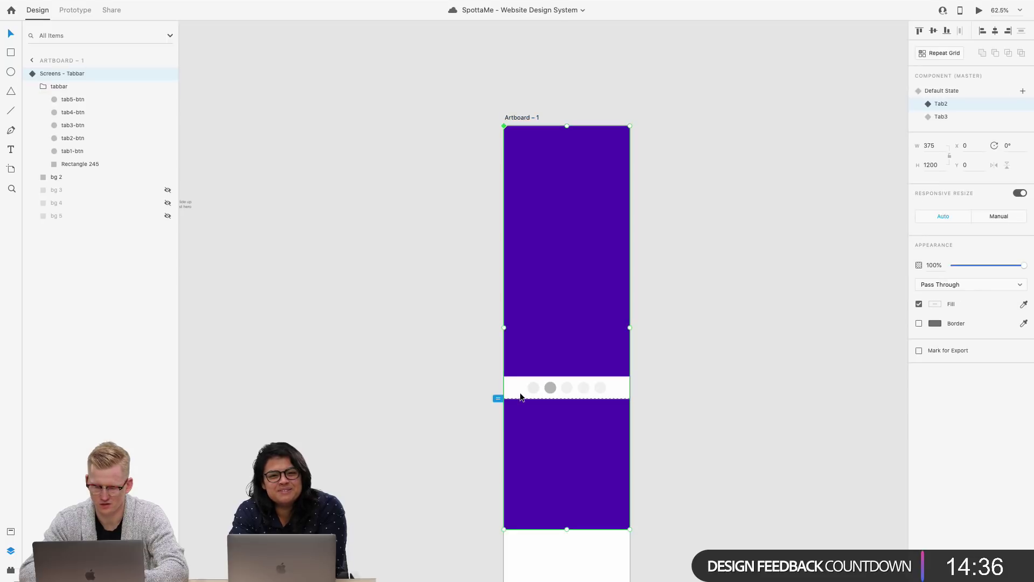
{"action": "double_click", "coordinate": [520, 397]}
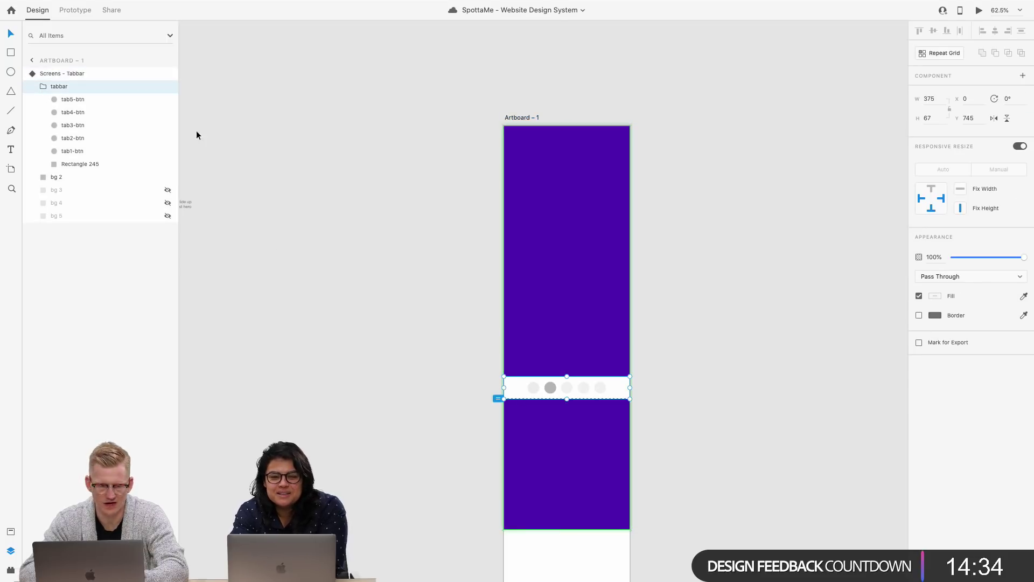
{"action": "left_click", "coordinate": [75, 10]}
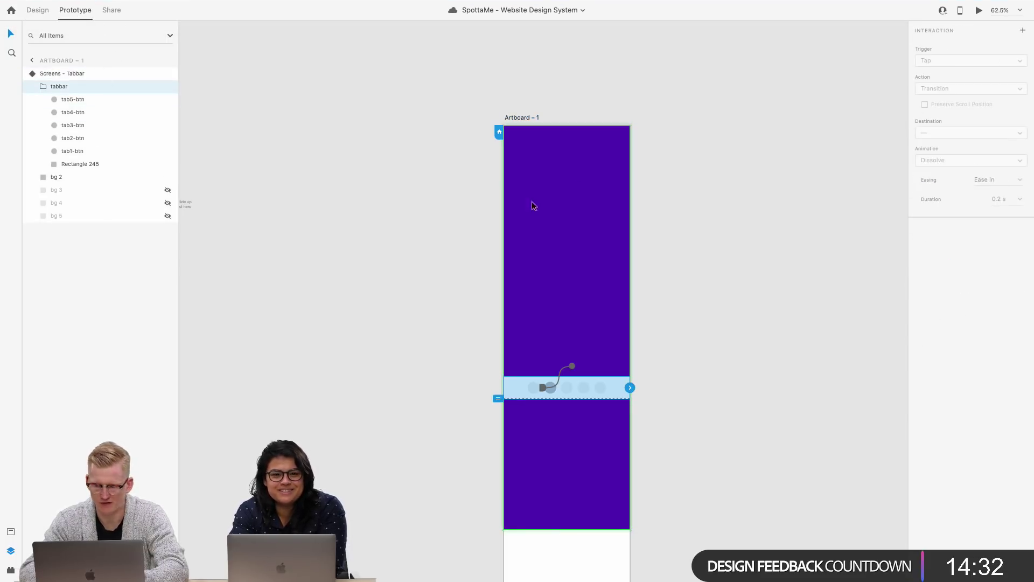
{"action": "scroll", "coordinate": [608, 383], "scroll_direction": "up", "scroll_amount": 5}
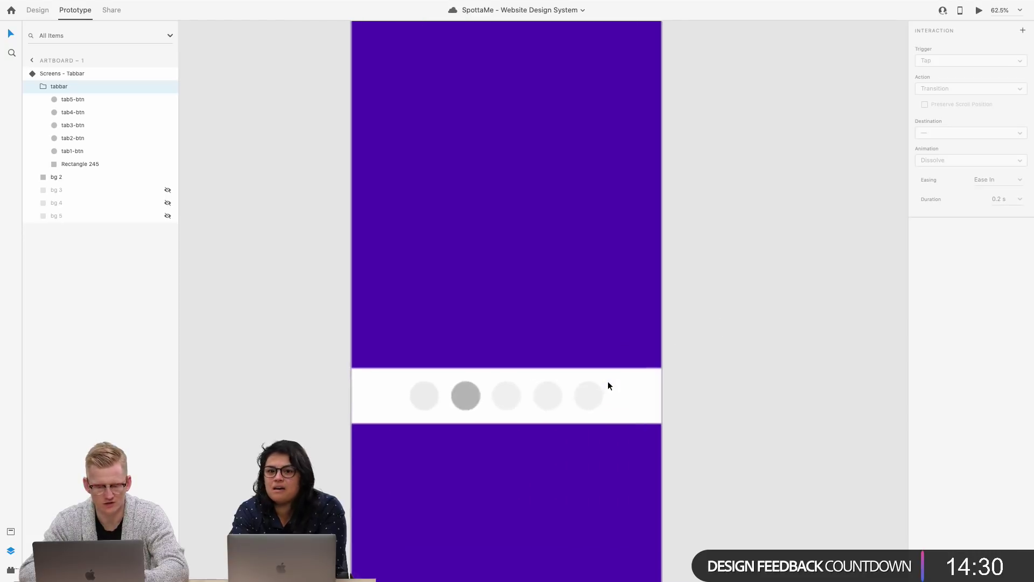
{"action": "left_click", "coordinate": [640, 390]}
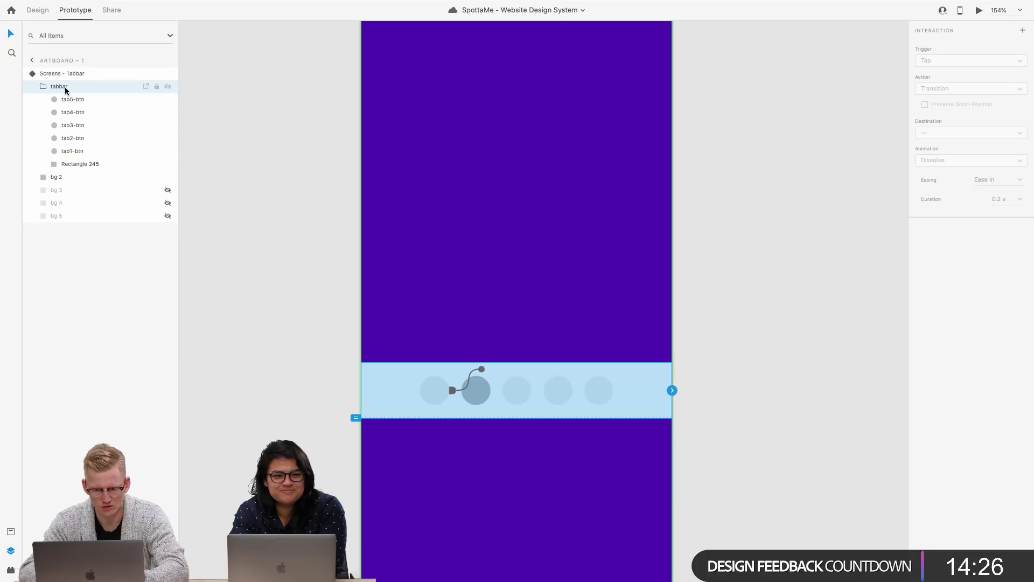
{"action": "left_click", "coordinate": [1025, 31]}
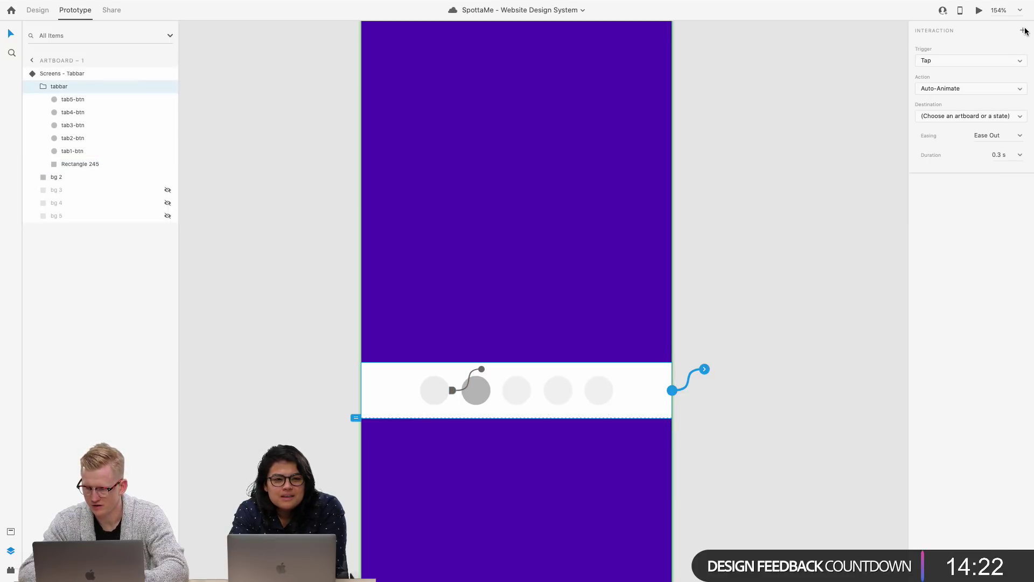
{"action": "left_click", "coordinate": [877, 132]}
{"action": "scroll", "coordinate": [876, 132], "scroll_direction": "down", "scroll_amount": 3}
{"action": "scroll", "coordinate": [877, 132], "scroll_direction": "right", "scroll_amount": 3}
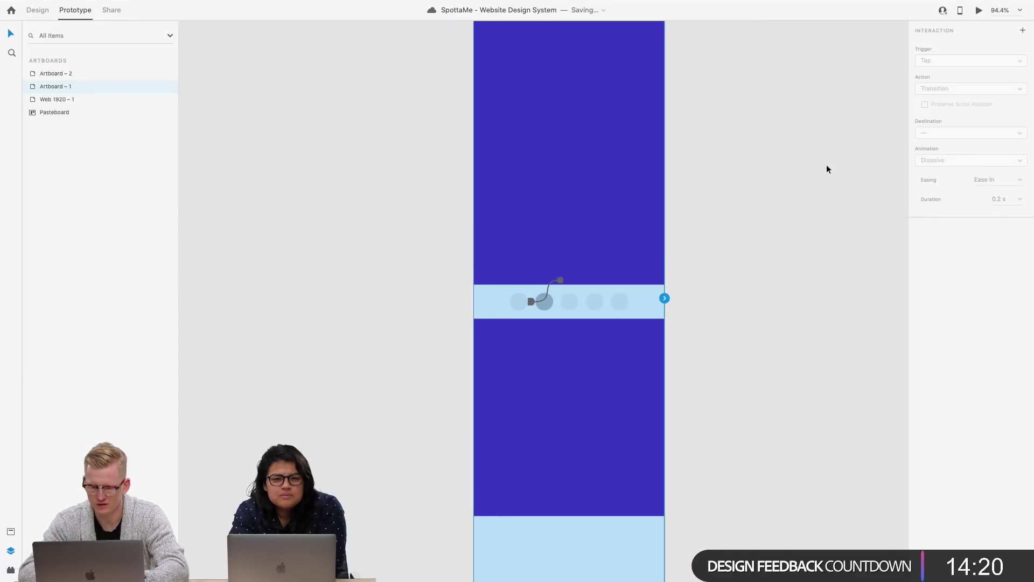
Step: Select Artboard – 1 and check how it displays in the prototype preview
{"action": "left_click", "coordinate": [37, 10]}
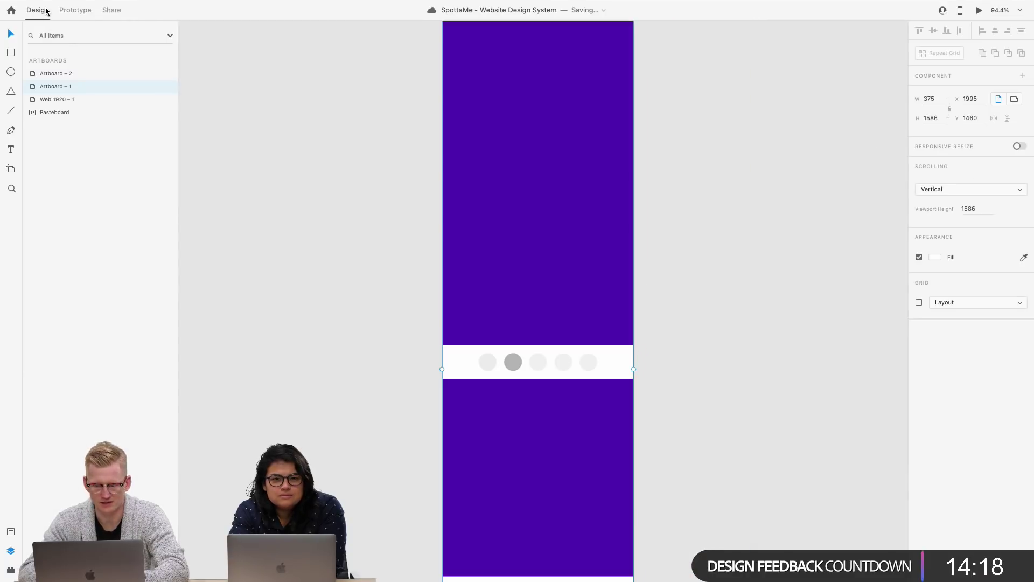
{"action": "scroll", "coordinate": [455, 200], "scroll_direction": "up", "scroll_amount": 3}
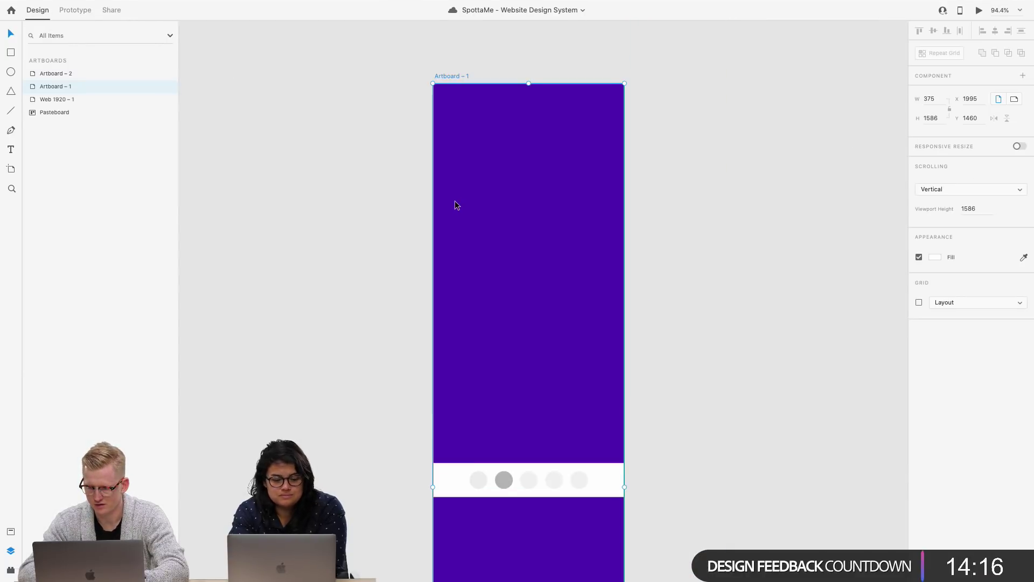
{"action": "left_click", "coordinate": [489, 209]}
{"action": "scroll", "coordinate": [454, 104], "scroll_direction": "up", "scroll_amount": 1}
{"action": "left_click", "coordinate": [440, 114]}
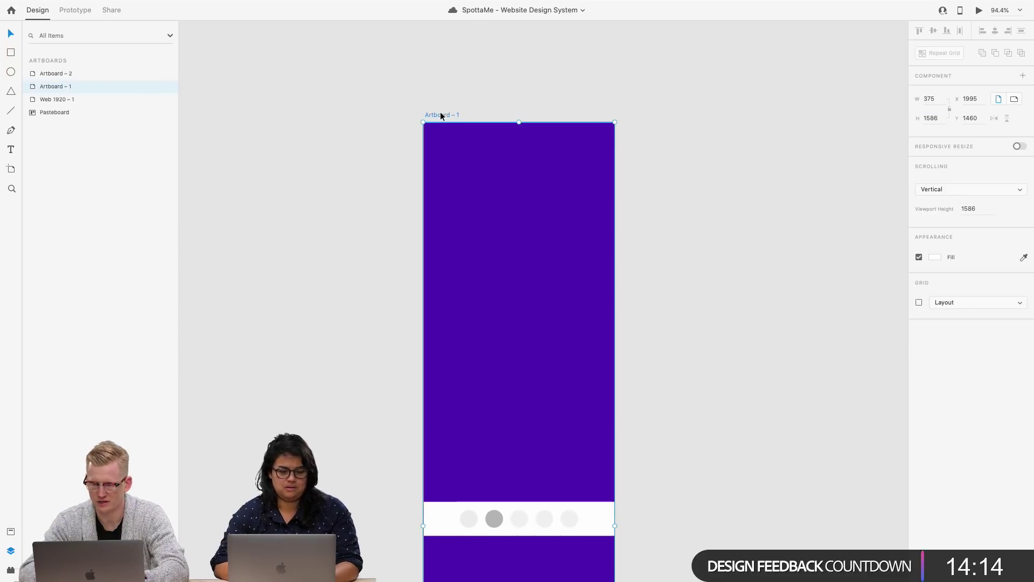
{"action": "key", "text": "super+Return"}
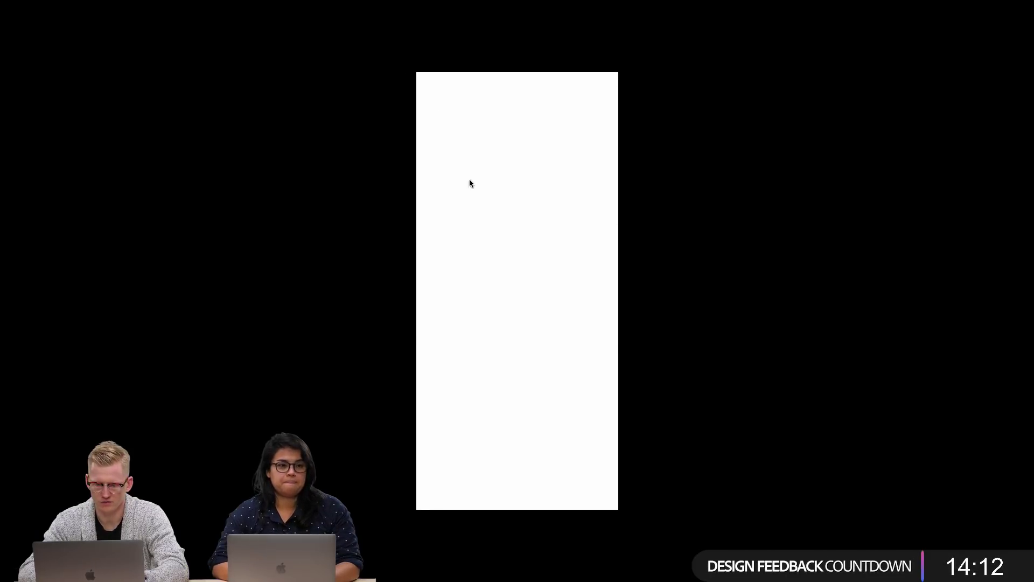
{"action": "key", "text": "Escape"}
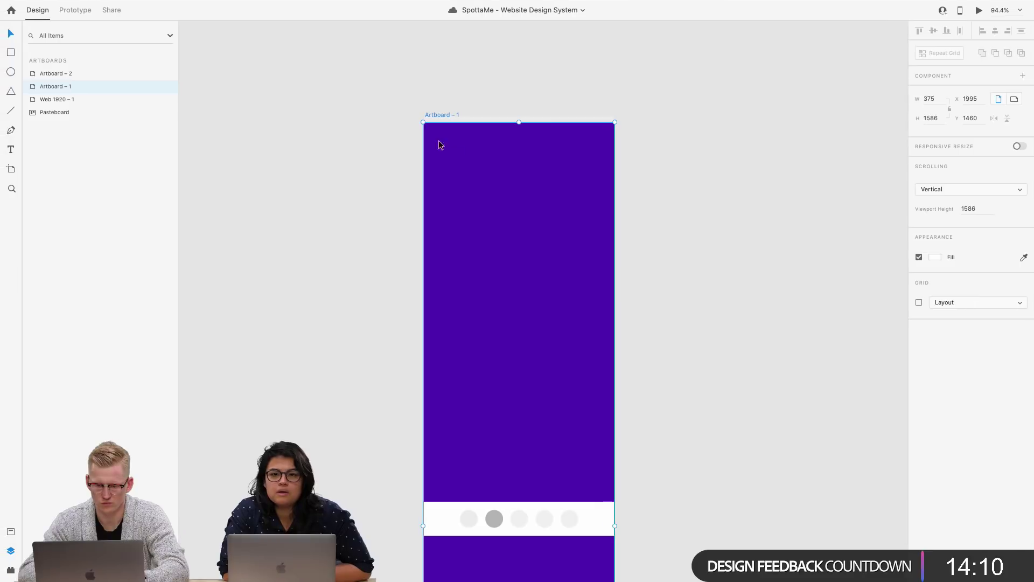
{"action": "double_click", "coordinate": [443, 115]}
{"action": "left_click", "coordinate": [441, 118]}
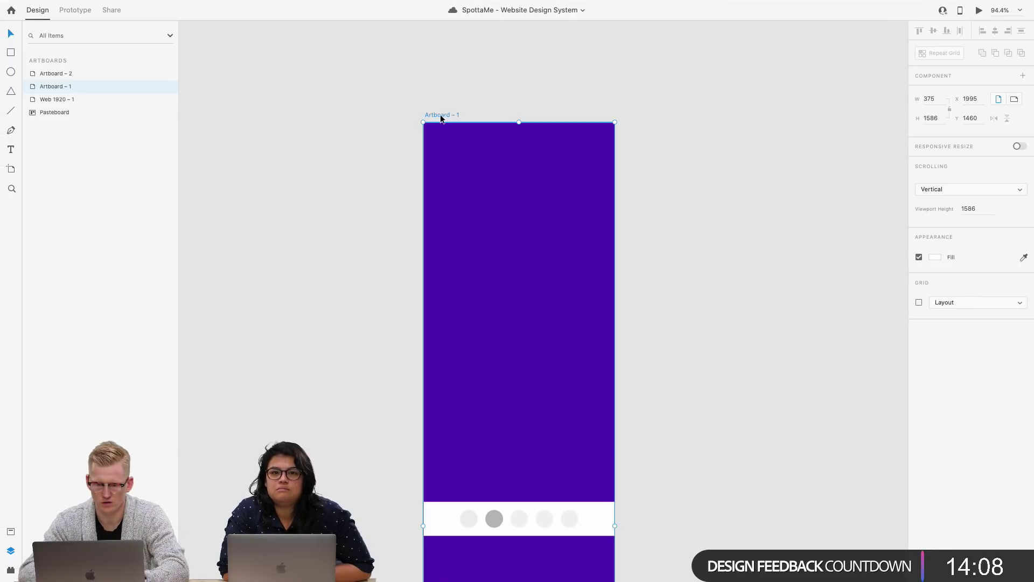
{"action": "key", "text": "super+Return"}
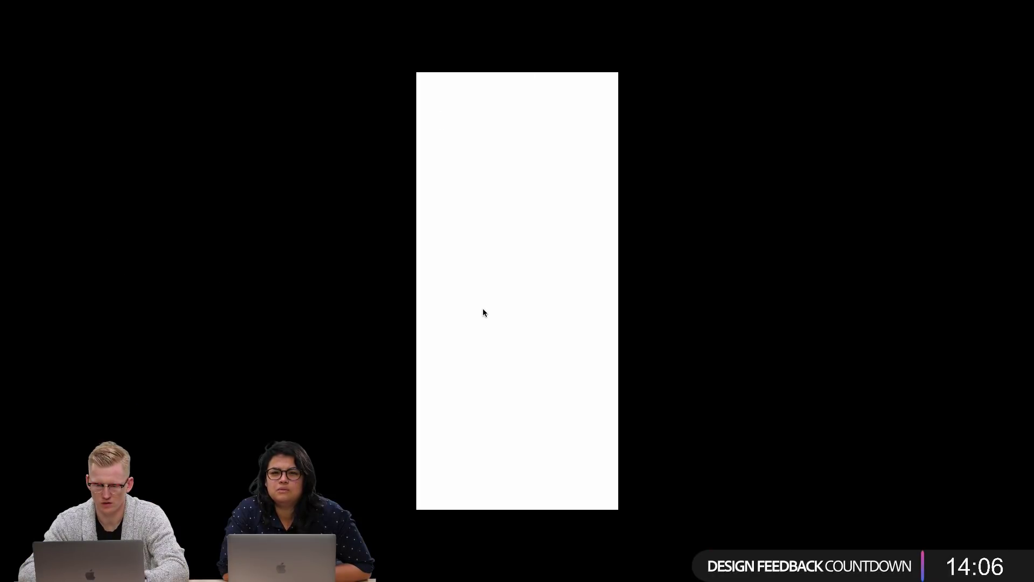
{"action": "key", "text": "Escape"}
{"action": "scroll", "coordinate": [662, 321], "scroll_direction": "down", "scroll_amount": 3}
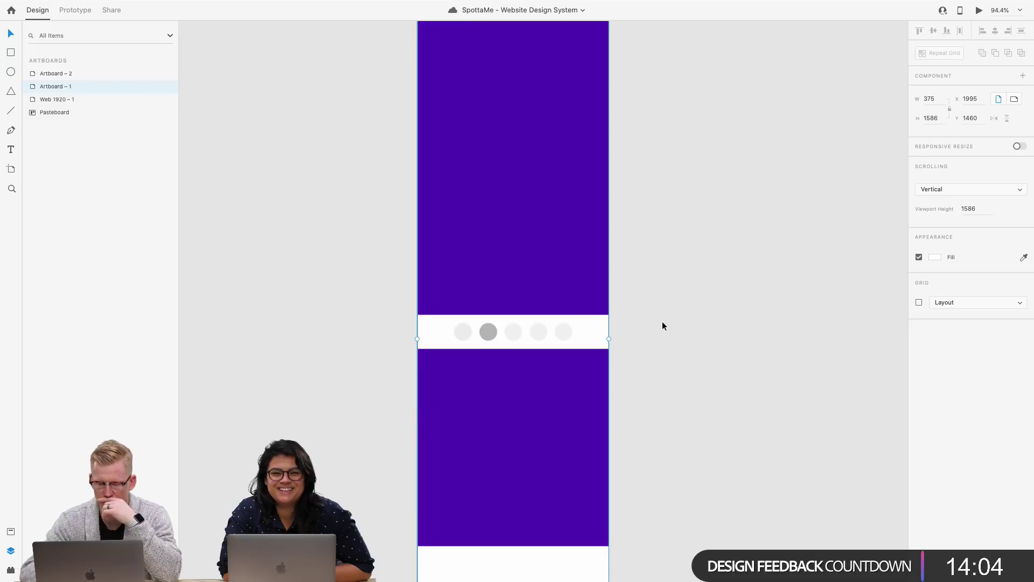
Step: Shorten Artboard – 1 to a height of 1200 so it ends at the purple background's lower edge
{"action": "scroll", "coordinate": [661, 321], "scroll_direction": "down", "scroll_amount": 5}
{"action": "left_click", "coordinate": [567, 433]}
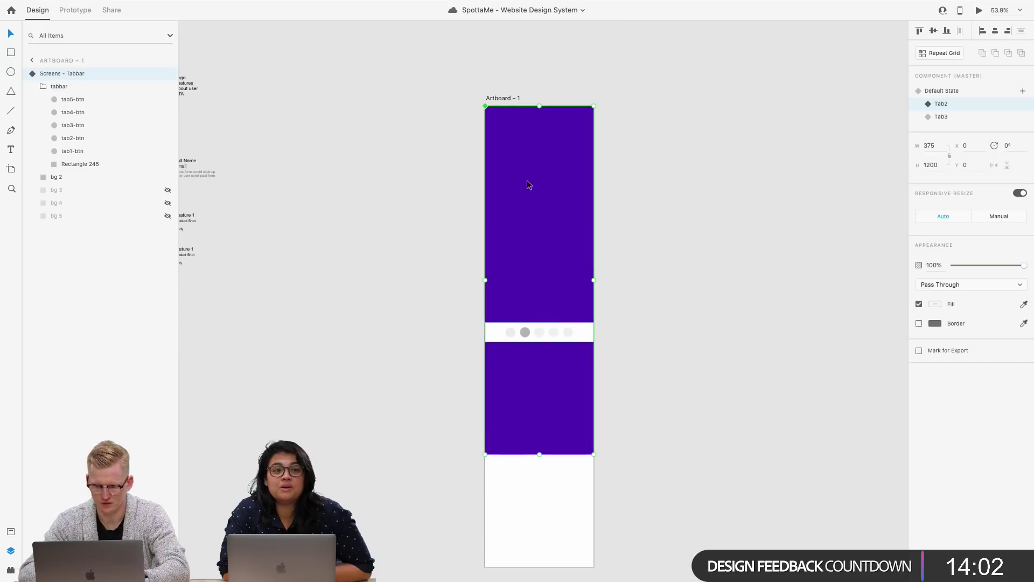
{"action": "left_click", "coordinate": [504, 98]}
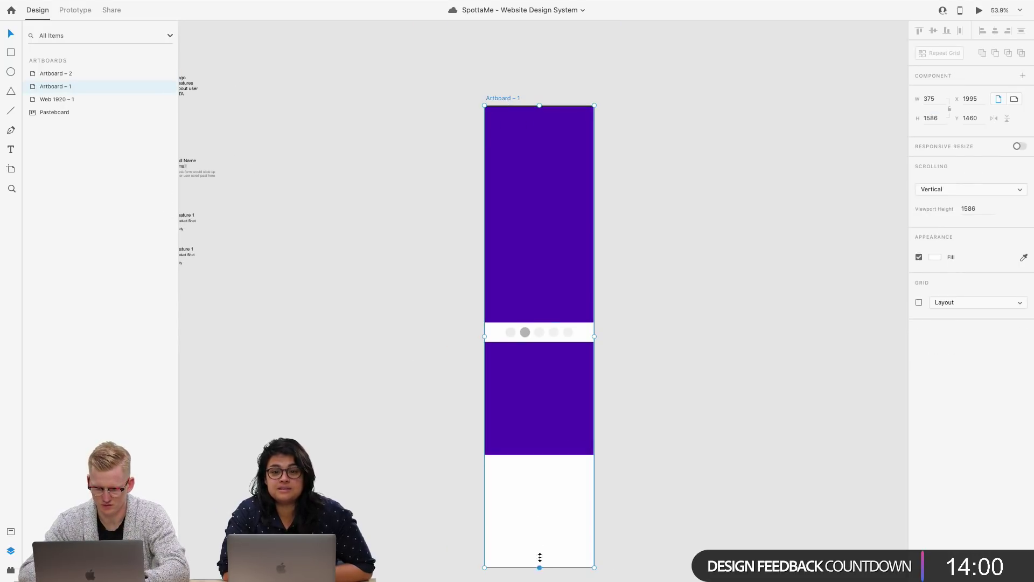
{"action": "left_click_drag", "start_coordinate": [539, 564], "coordinate": [539, 456]}
{"action": "scroll", "coordinate": [541, 461], "scroll_direction": "up", "scroll_amount": 2}
Step: Compare the Default State and Tab2 of the Screens - Tabbar component, leaving it in the Default State
{"action": "left_click", "coordinate": [560, 393]}
{"action": "scroll", "coordinate": [560, 393], "scroll_direction": "up", "scroll_amount": 1}
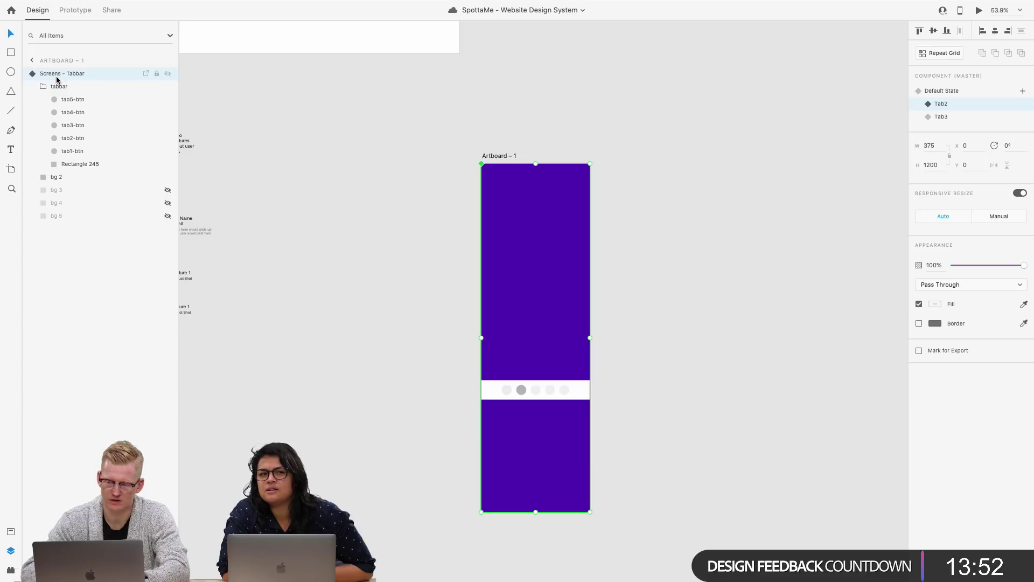
{"action": "left_click", "coordinate": [947, 90]}
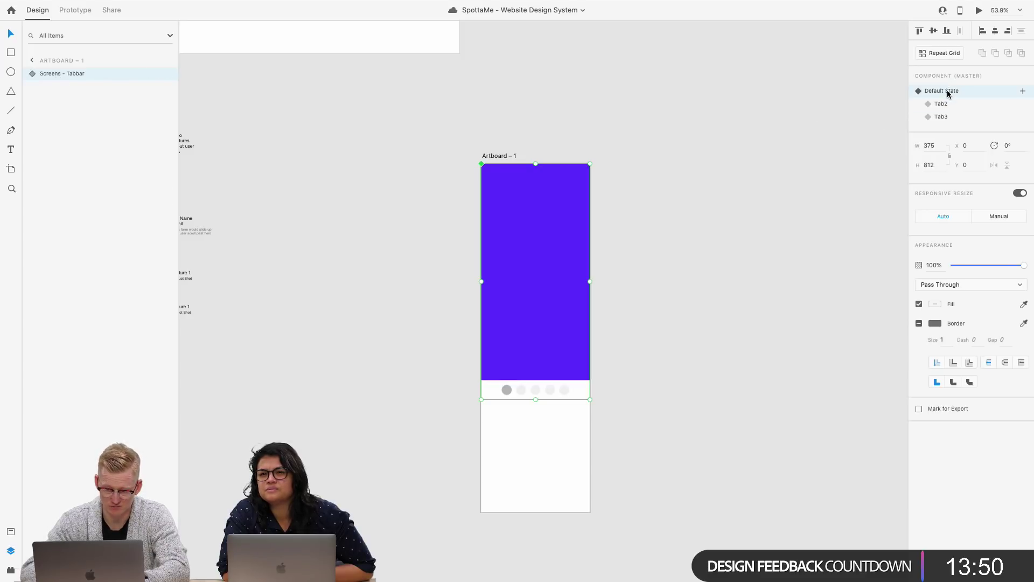
{"action": "left_click", "coordinate": [940, 104]}
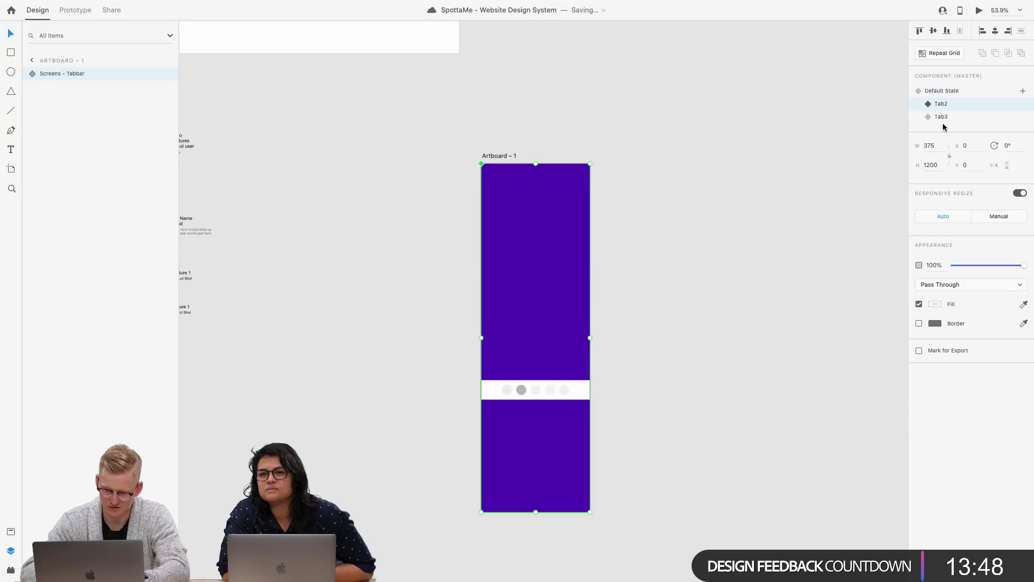
{"action": "left_click", "coordinate": [942, 95]}
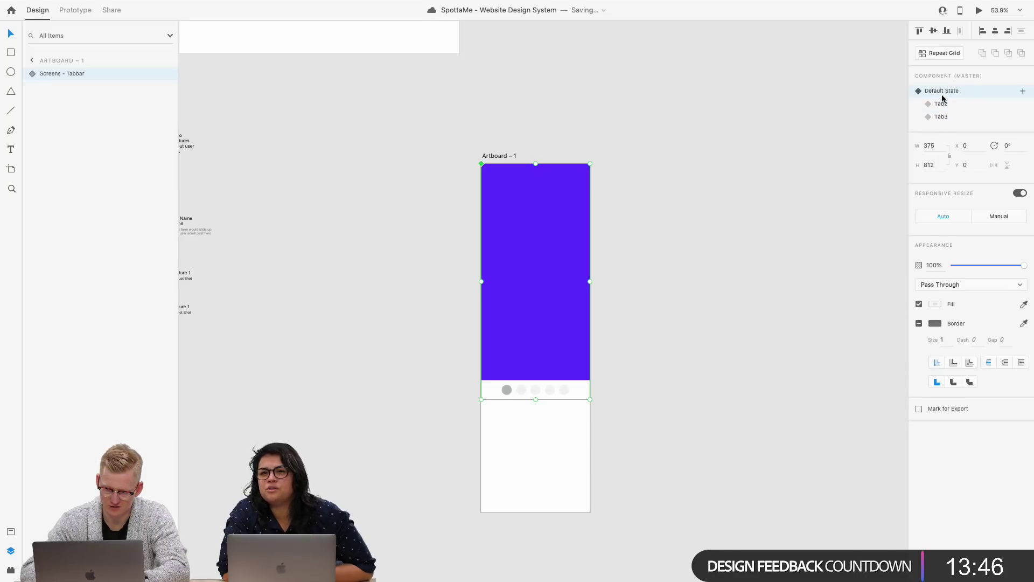
Step: Preview Artboard – 1 with the Screens - Tabbar component in its Default State
{"action": "left_click", "coordinate": [504, 157]}
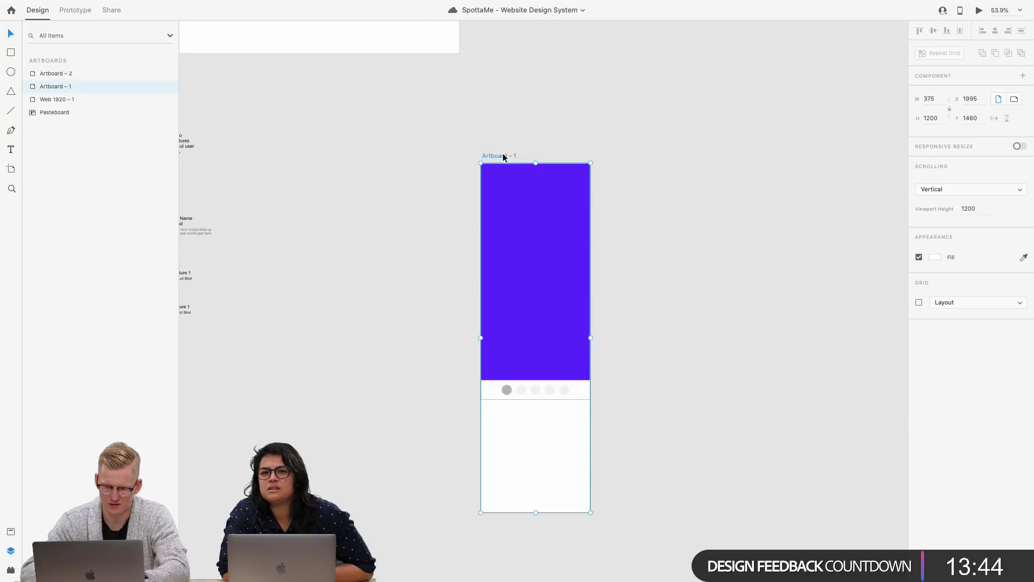
{"action": "key", "text": "super+Return"}
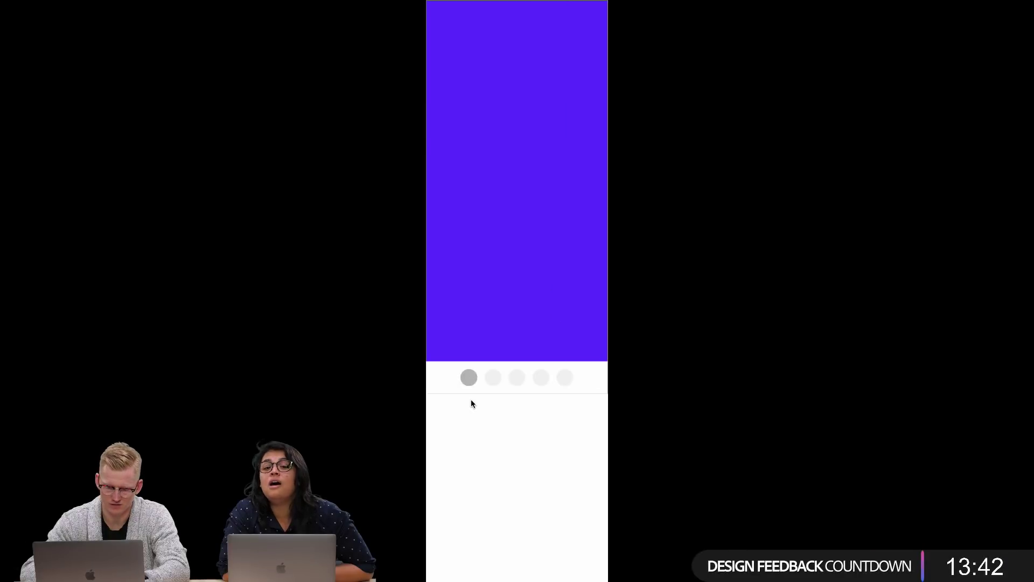
{"action": "key", "text": "super+w"}
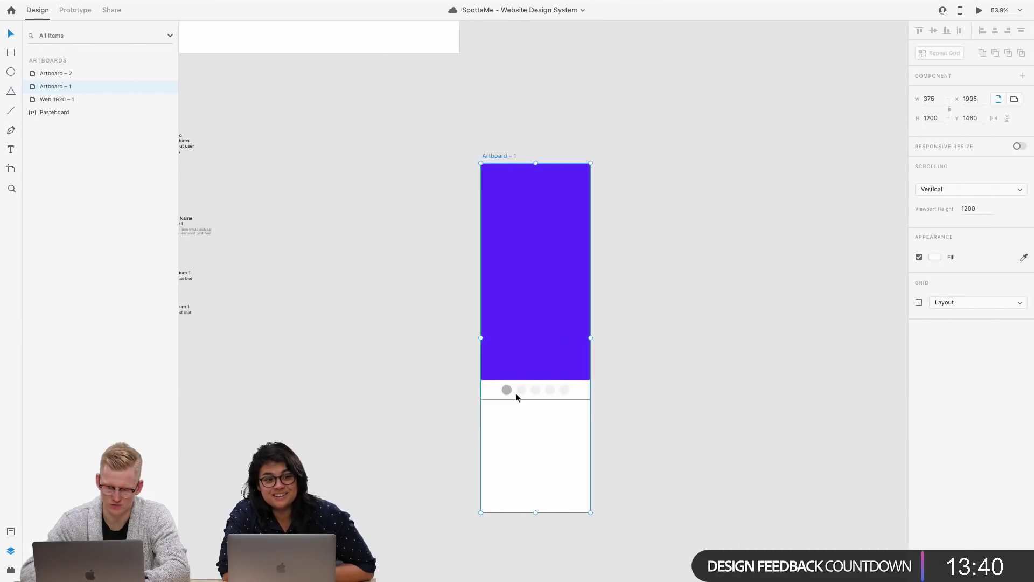
Step: Set the scrolling viewport height of Artboard – 1 to 812 again
{"action": "scroll", "coordinate": [502, 390], "scroll_direction": "down", "scroll_amount": 5}
{"action": "scroll", "coordinate": [570, 328], "scroll_direction": "up", "scroll_amount": 3}
{"action": "scroll", "coordinate": [570, 338], "scroll_direction": "up", "scroll_amount": 4}
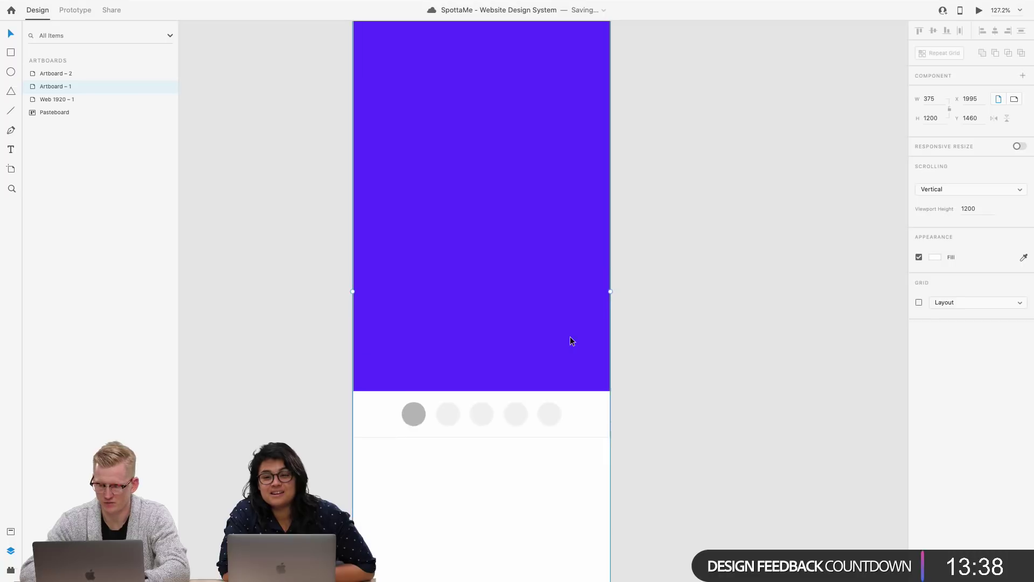
{"action": "scroll", "coordinate": [567, 334], "scroll_direction": "down", "scroll_amount": 2}
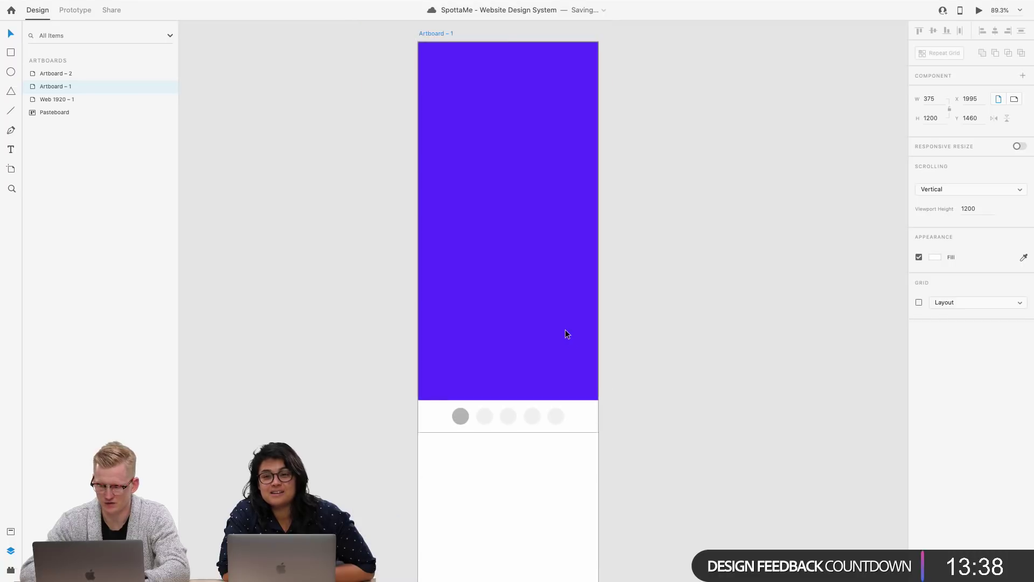
{"action": "left_click", "coordinate": [974, 208]}
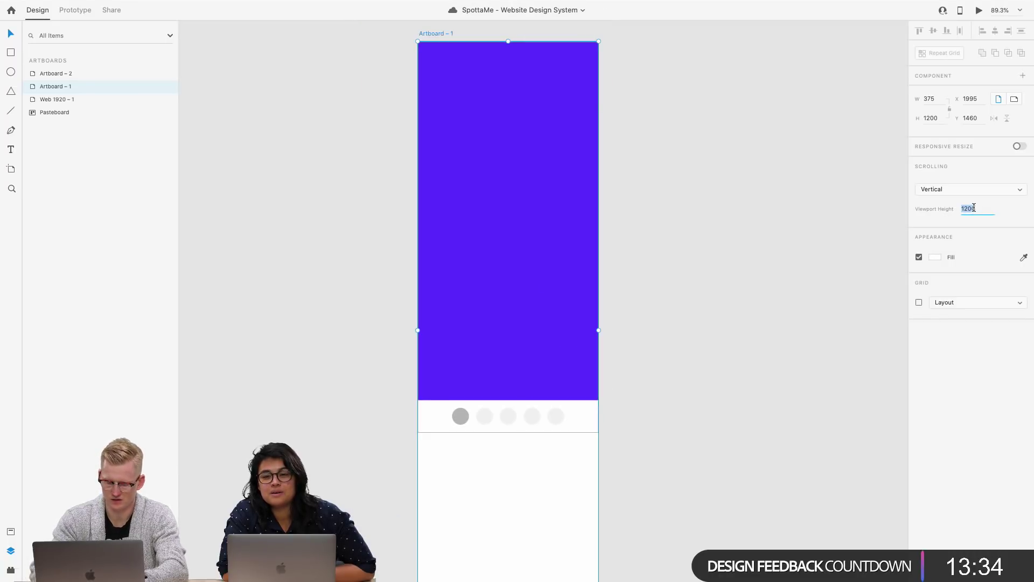
{"action": "type", "text": "812"}
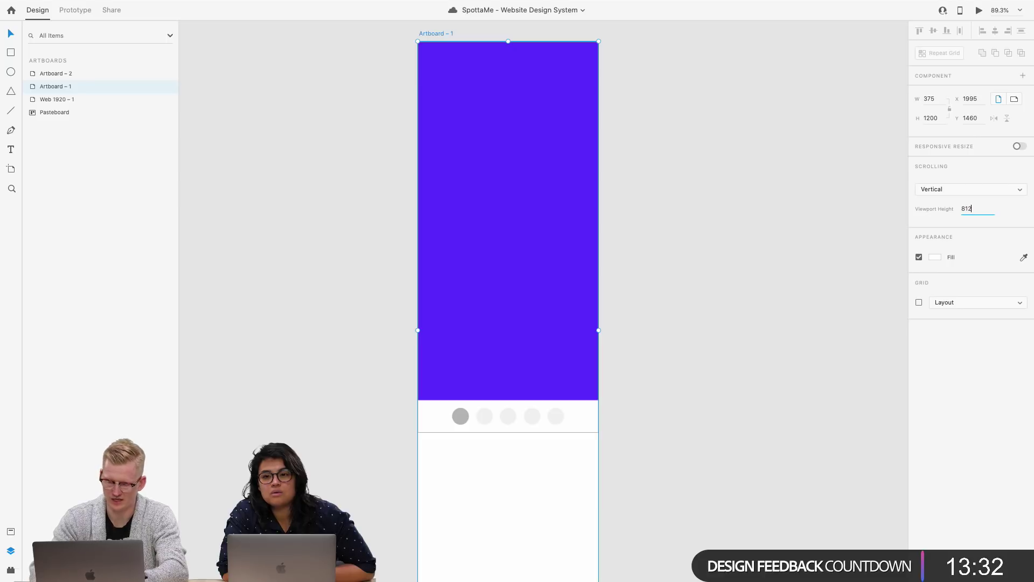
{"action": "key", "text": "Return"}
Step: Preview Artboard – 1 and test its vertical scrolling, then return to the design file
{"action": "scroll", "coordinate": [544, 272], "scroll_direction": "up", "scroll_amount": 2}
{"action": "key", "text": "super+Return"}
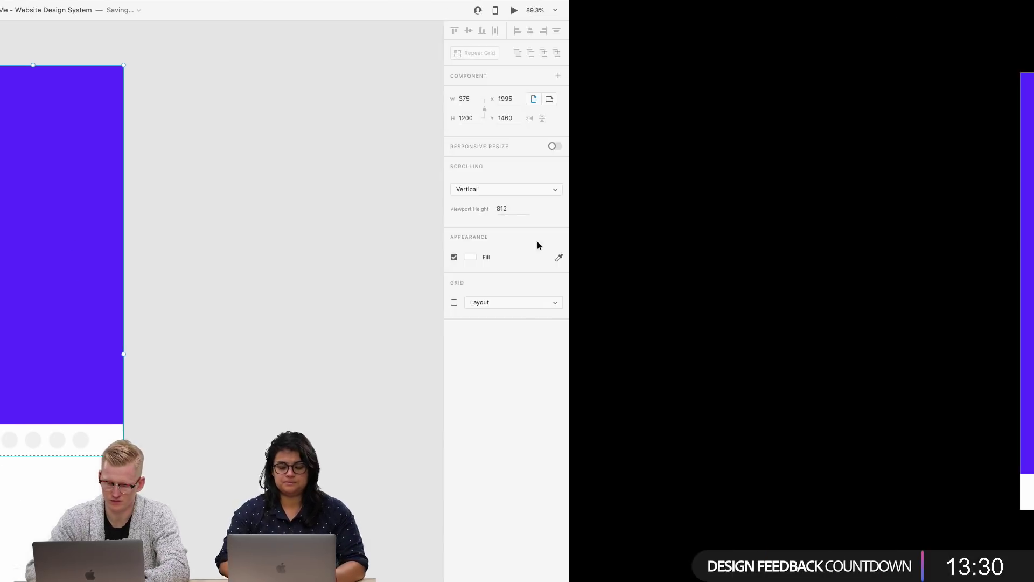
{"action": "scroll", "coordinate": [538, 340], "scroll_direction": "down", "scroll_amount": 5}
{"action": "scroll", "coordinate": [538, 340], "scroll_direction": "up", "scroll_amount": 4}
{"action": "scroll", "coordinate": [538, 340], "scroll_direction": "down", "scroll_amount": 2}
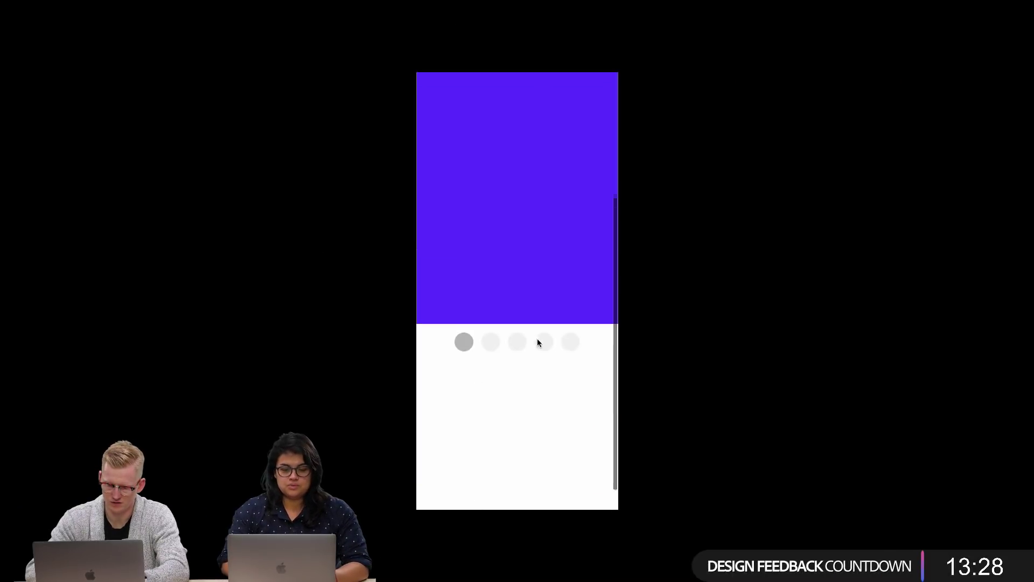
{"action": "scroll", "coordinate": [539, 339], "scroll_direction": "up", "scroll_amount": 2}
{"action": "key", "text": "ctrl+Left"}
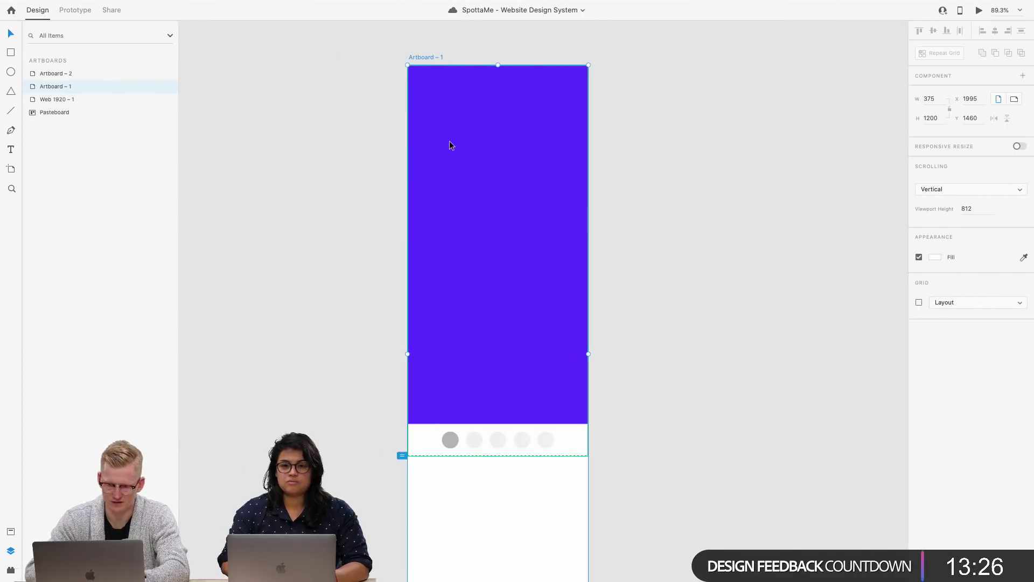
Step: Give tab2-btn in the Default State of Screens - Tabbar a Tap interaction that auto-animates to the Tab2 state
{"action": "left_click", "coordinate": [472, 433]}
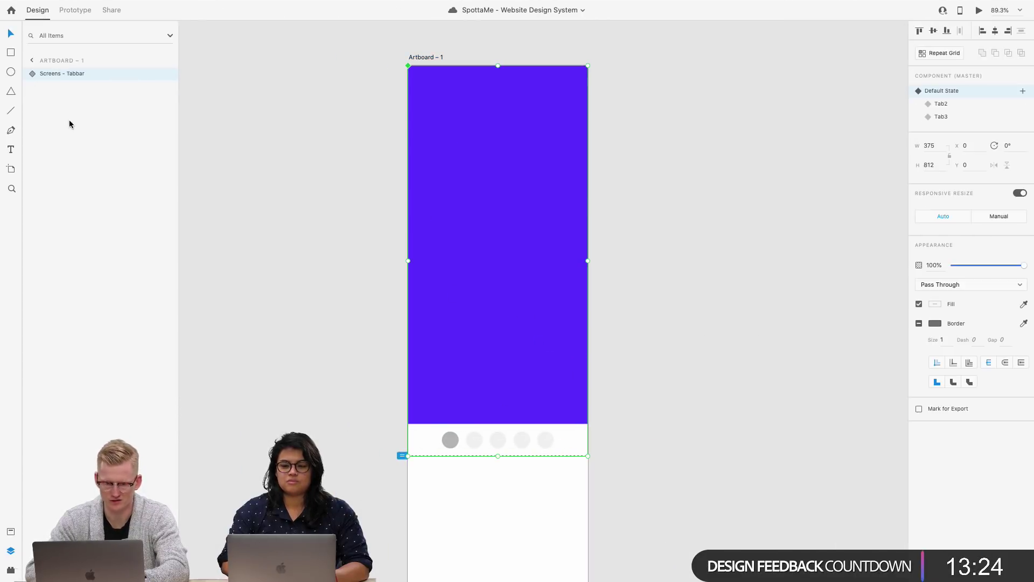
{"action": "left_click", "coordinate": [72, 11]}
{"action": "double_click", "coordinate": [479, 439]}
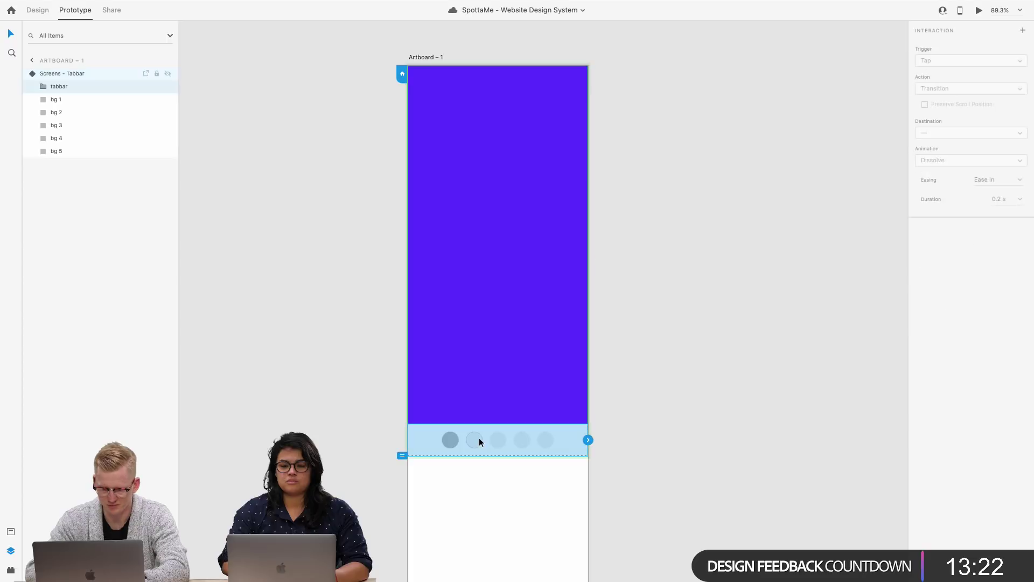
{"action": "double_click", "coordinate": [475, 439]}
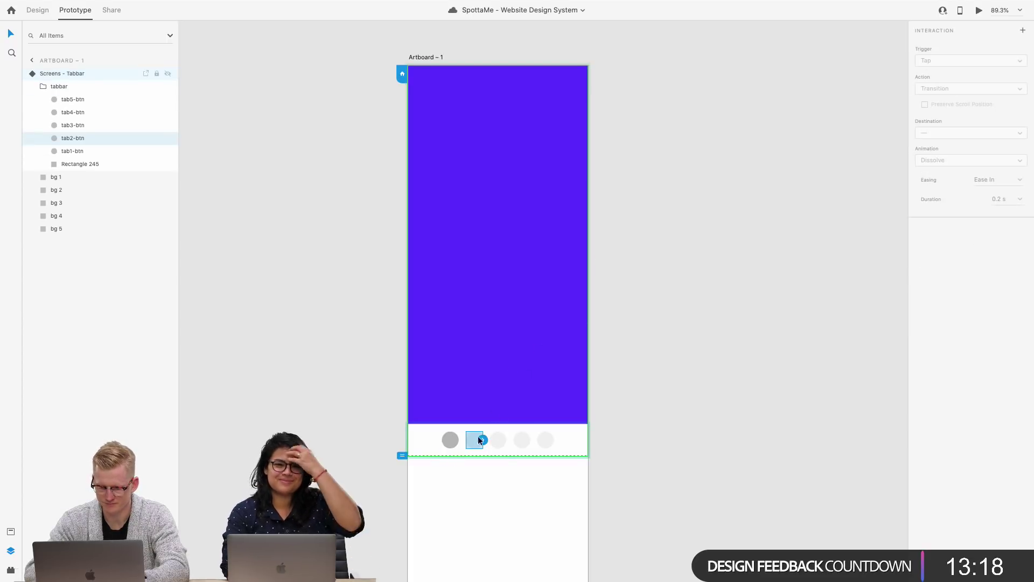
{"action": "left_click", "coordinate": [483, 440]}
{"action": "left_click", "coordinate": [957, 116]}
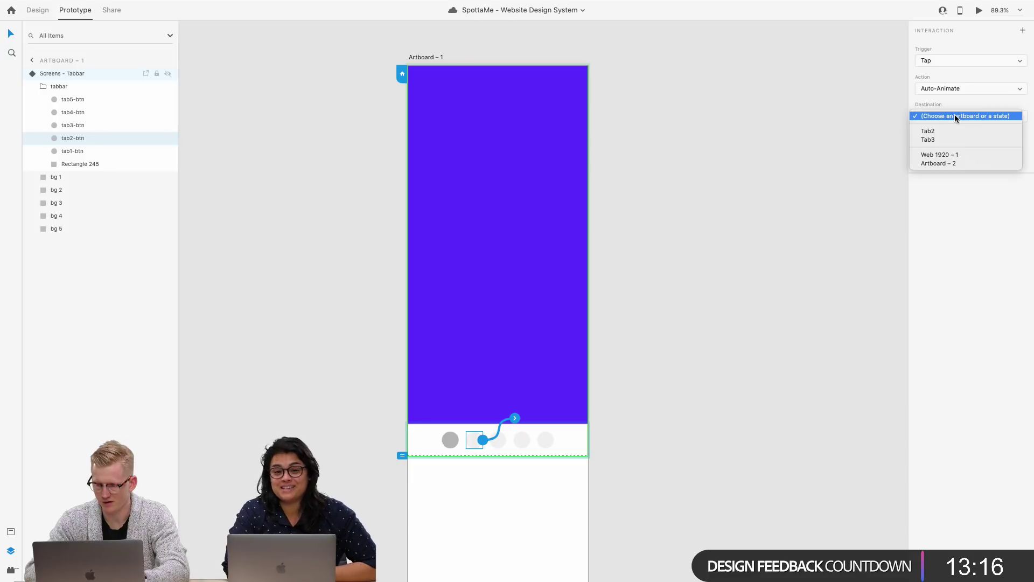
{"action": "left_click", "coordinate": [955, 131]}
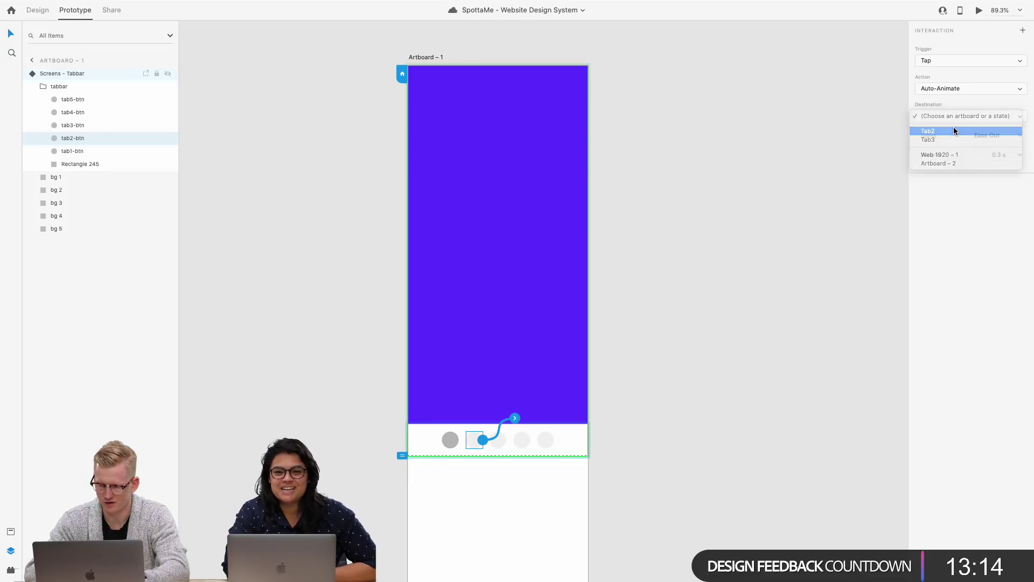
Step: Preview Artboard – 1 in its Default State, check how the tab bar moves with vertical scrolling, and close the preview
{"action": "left_click", "coordinate": [421, 56]}
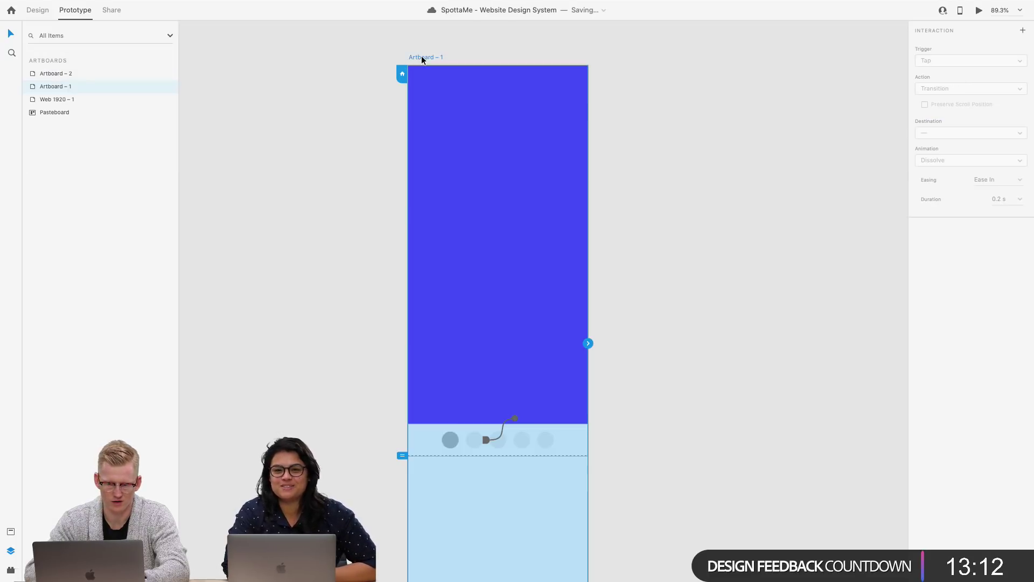
{"action": "left_click", "coordinate": [39, 12]}
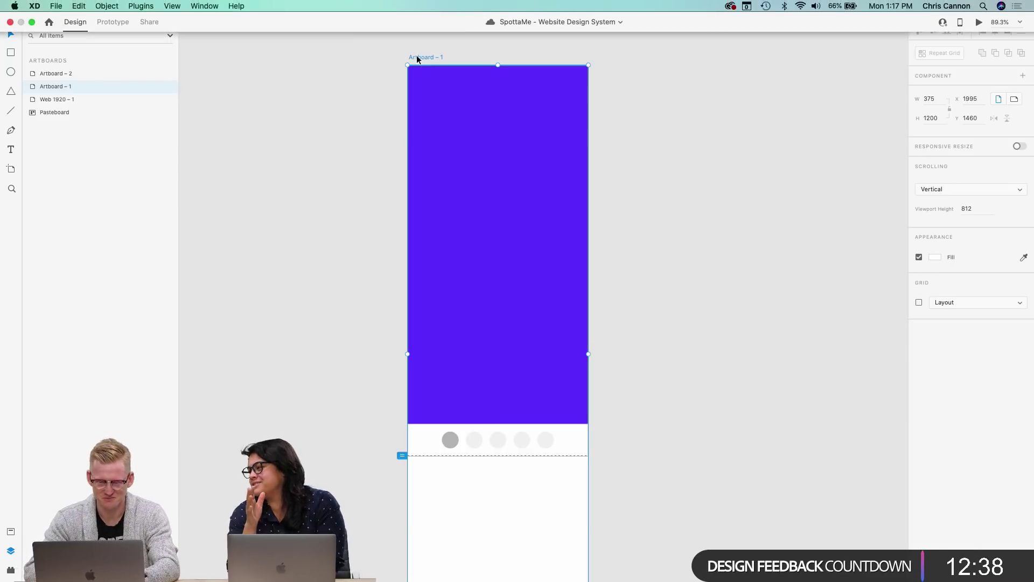
{"action": "key", "text": "super+Return"}
{"action": "scroll", "coordinate": [469, 290], "scroll_direction": "down", "scroll_amount": 4}
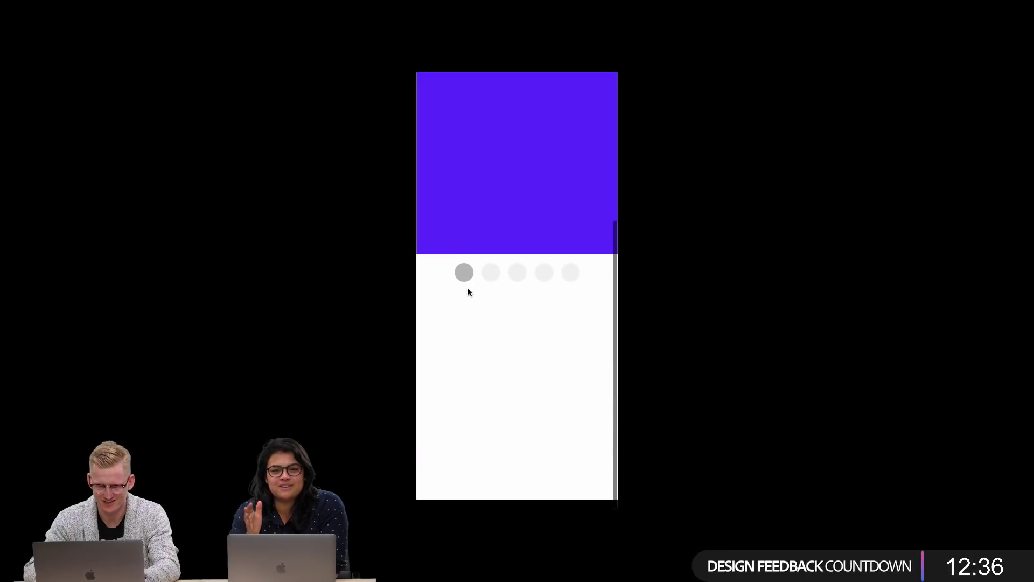
{"action": "scroll", "coordinate": [468, 291], "scroll_direction": "up", "scroll_amount": 3}
{"action": "key", "text": "super+w"}
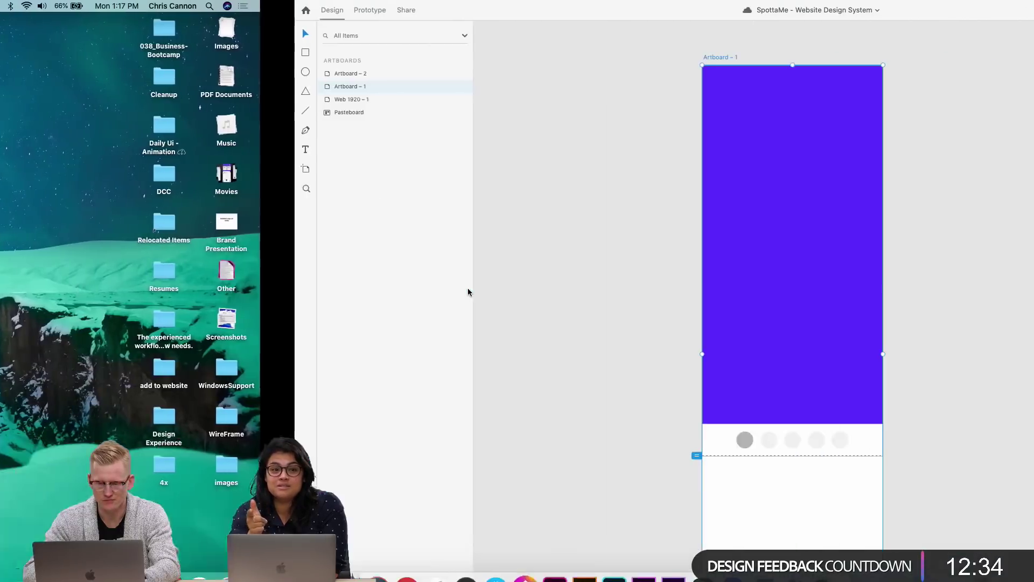
Step: Preview Artboard – 1 again, switch to the second tab, test scrolling in that state, and close the preview
{"action": "key", "text": "super+Return"}
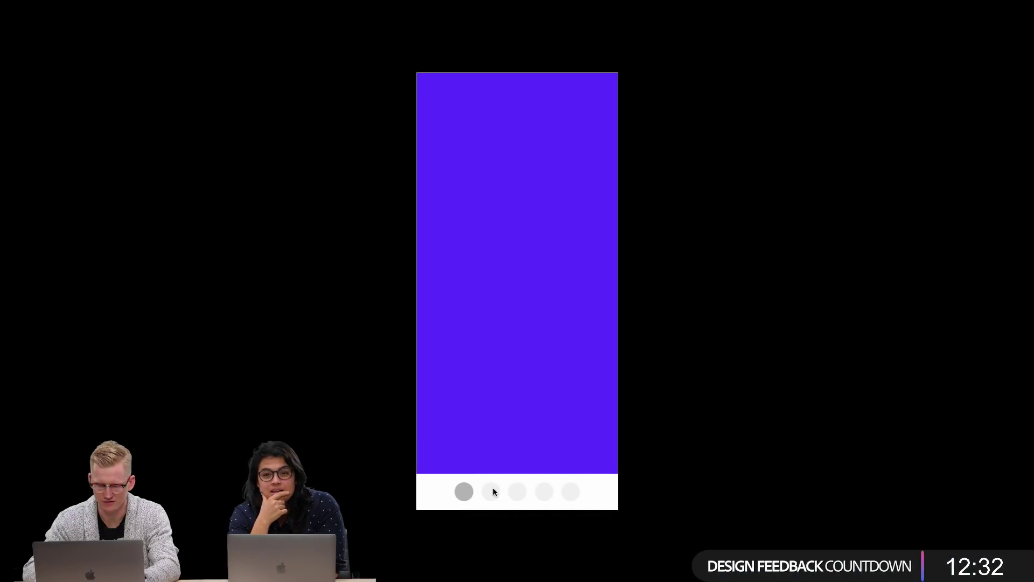
{"action": "left_click", "coordinate": [492, 489]}
{"action": "scroll", "coordinate": [528, 407], "scroll_direction": "down", "scroll_amount": 4}
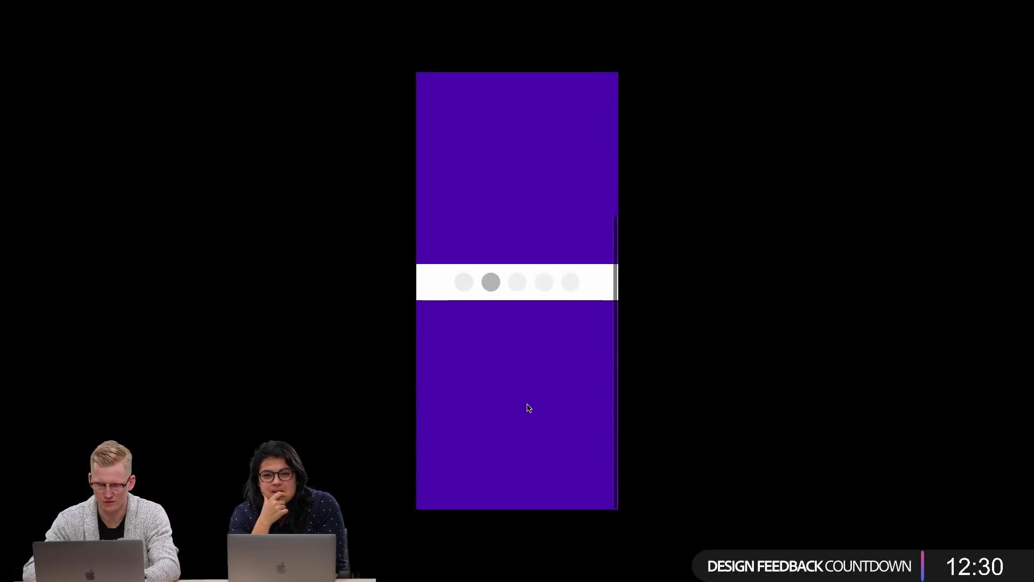
{"action": "scroll", "coordinate": [528, 405], "scroll_direction": "up", "scroll_amount": 4}
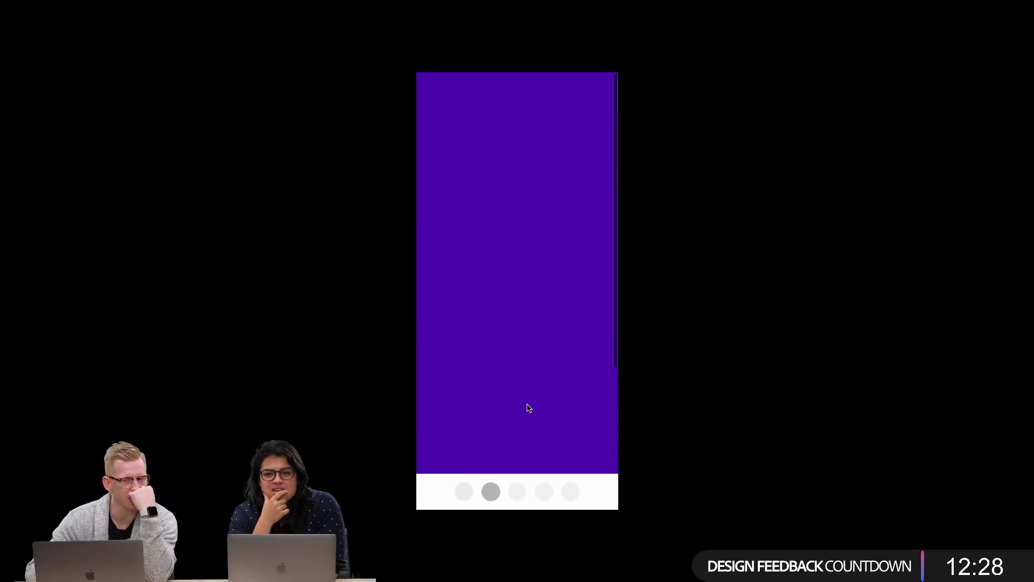
{"action": "key", "text": "super+w"}
Step: Inspect the tabbar group's prototype wiring, collapse its layers, and briefly preview Artboard – 1
{"action": "double_click", "coordinate": [540, 430]}
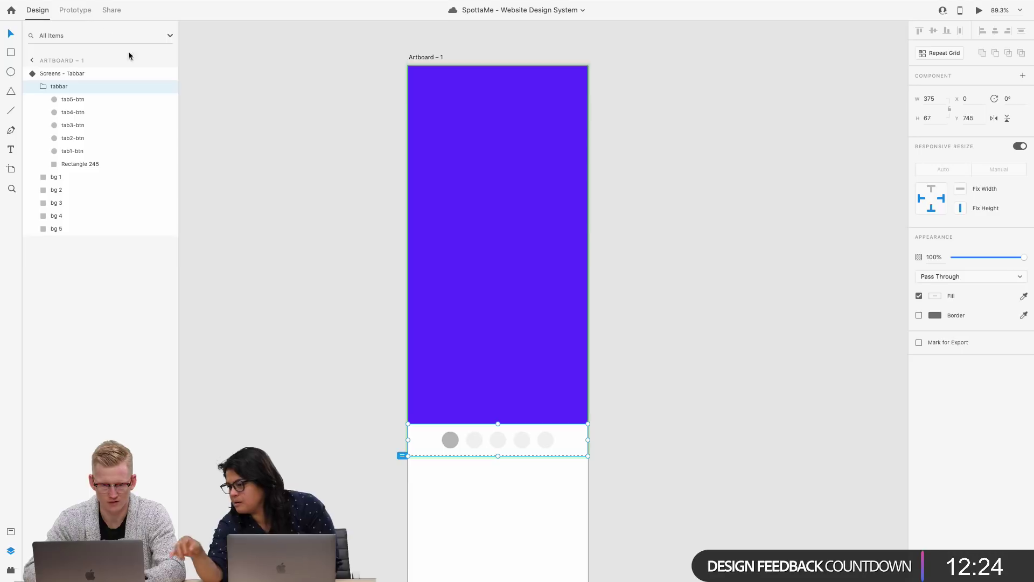
{"action": "left_click", "coordinate": [75, 10]}
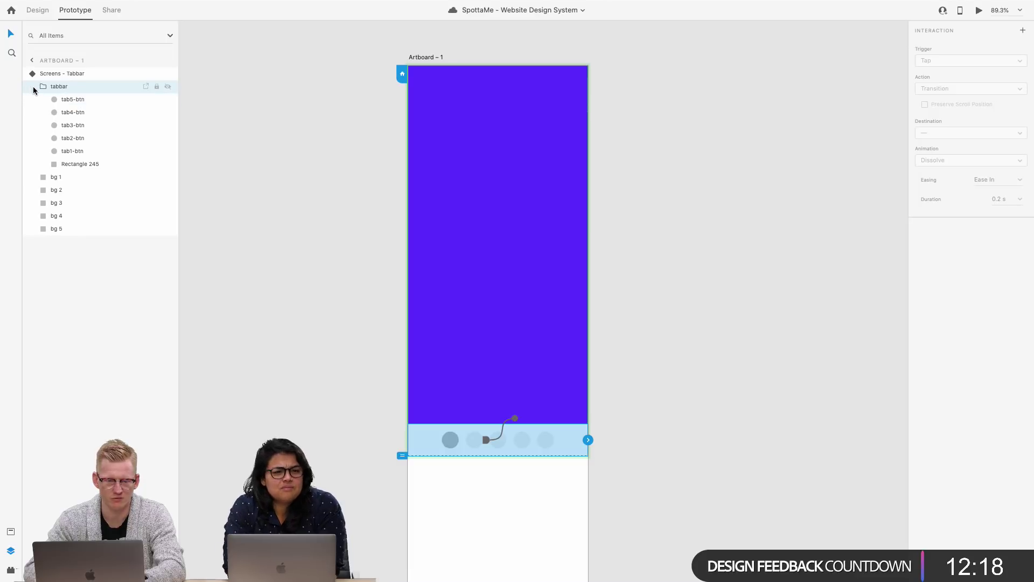
{"action": "left_click", "coordinate": [33, 86]}
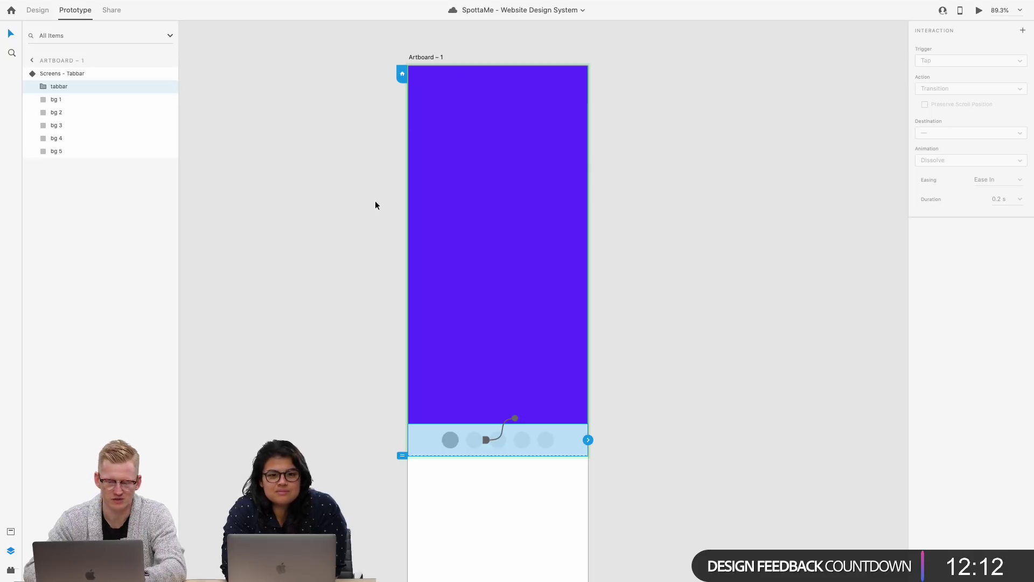
{"action": "key", "text": "super+Return"}
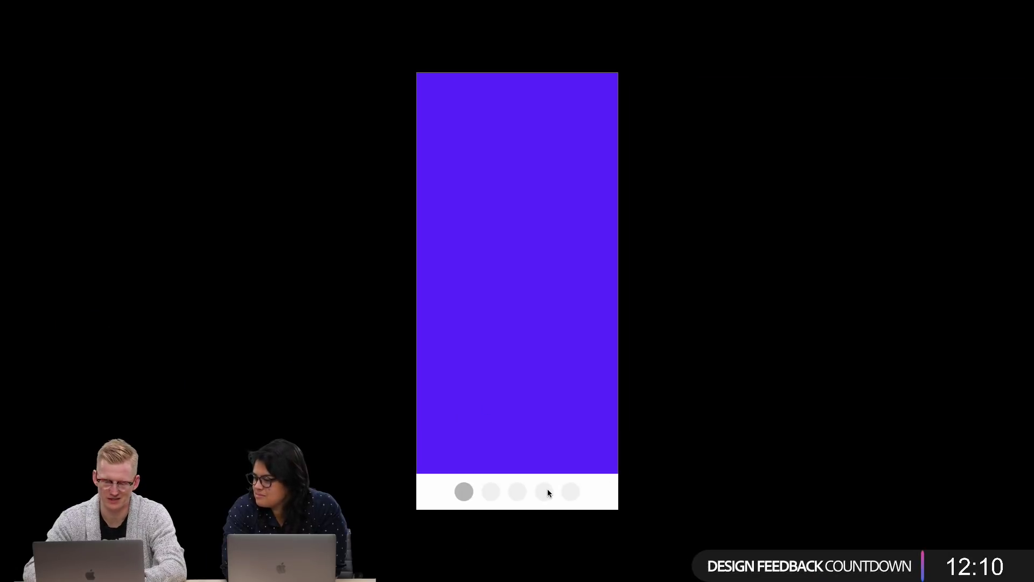
{"action": "key", "text": "super+w"}
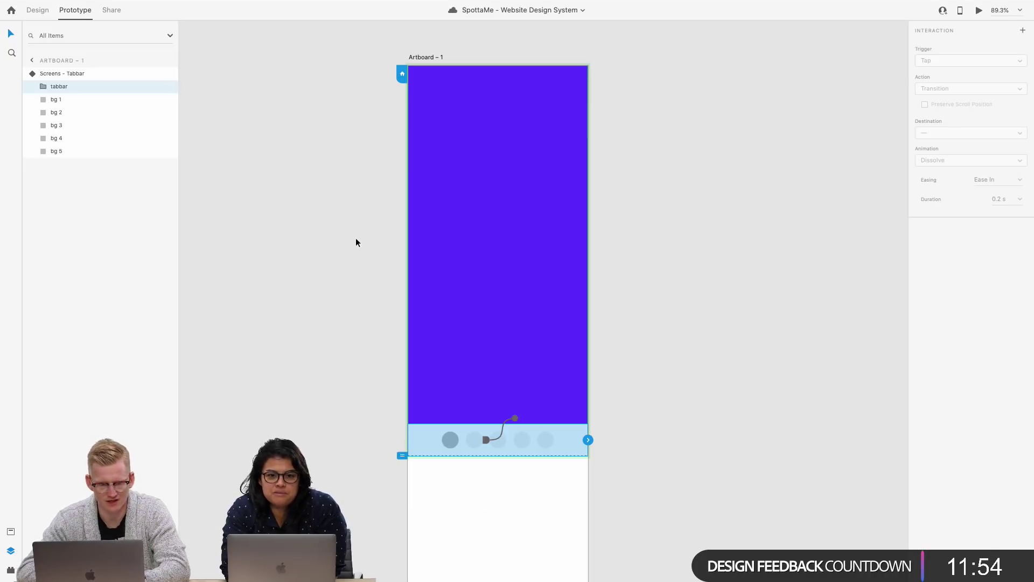
Step: Return to design mode and examine the beta signup page wireframe with its Beta Form and Feature annotations
{"action": "left_click", "coordinate": [225, 120]}
{"action": "scroll", "coordinate": [368, 127], "scroll_direction": "left", "scroll_amount": 3}
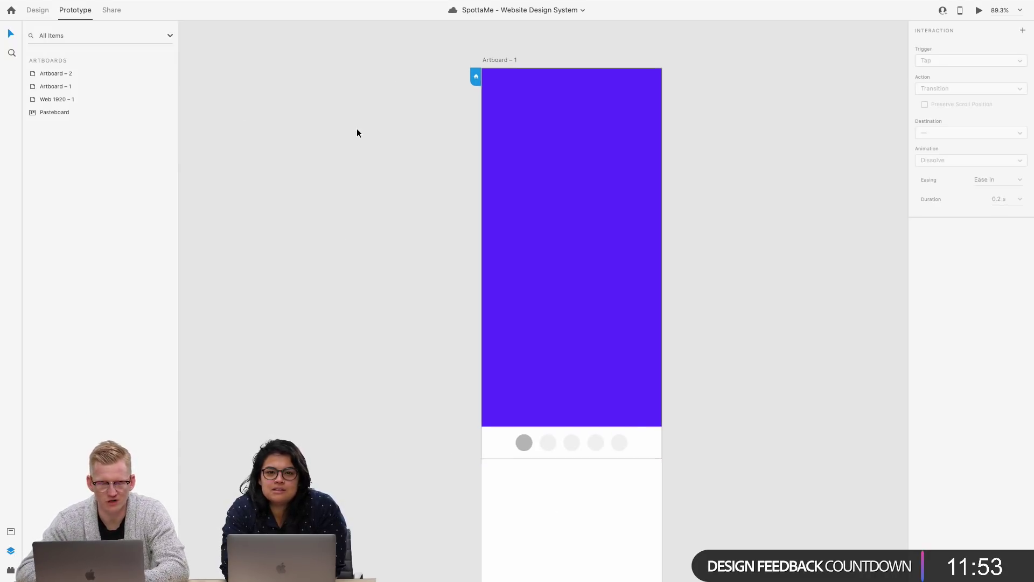
{"action": "left_click", "coordinate": [38, 10]}
{"action": "scroll", "coordinate": [417, 187], "scroll_direction": "down", "scroll_amount": 5}
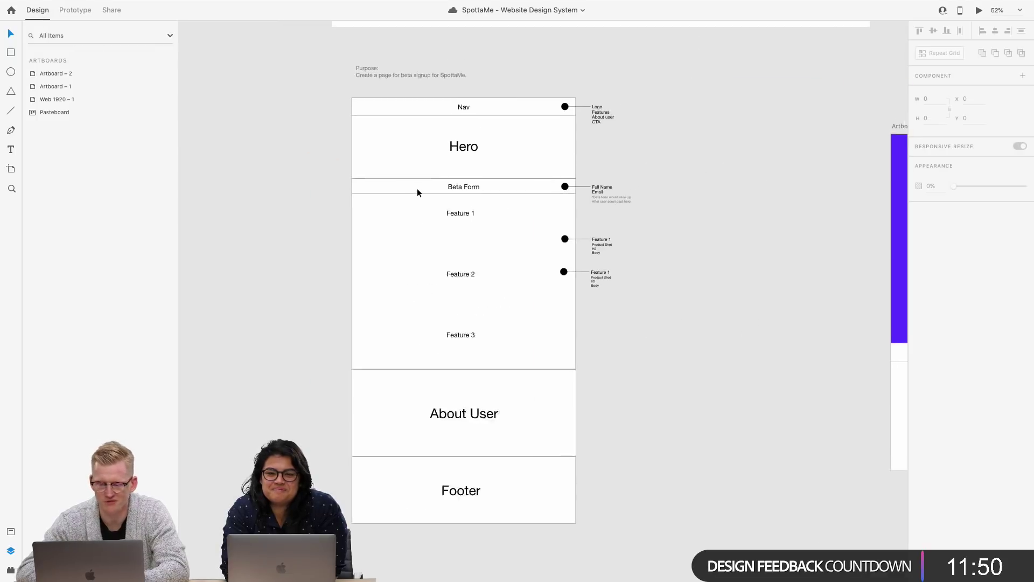
{"action": "scroll", "coordinate": [483, 264], "scroll_direction": "up", "scroll_amount": 5}
{"action": "scroll", "coordinate": [482, 262], "scroll_direction": "up", "scroll_amount": 5}
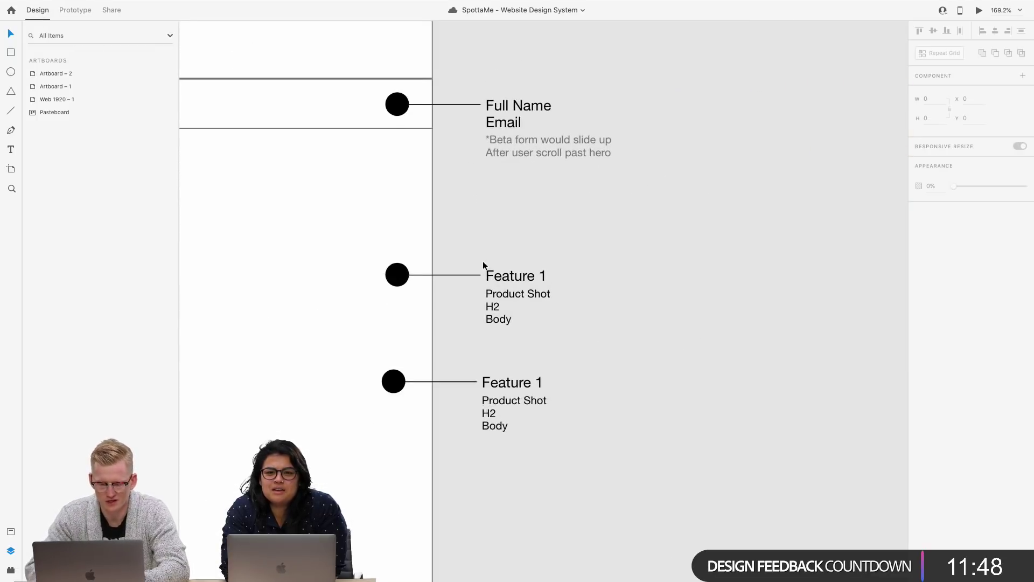
Step: Duplicate the lower feature annotation further down beside the page wireframe and retitle the copy Feature 3
{"action": "left_click_drag", "start_coordinate": [548, 270], "coordinate": [495, 355]}
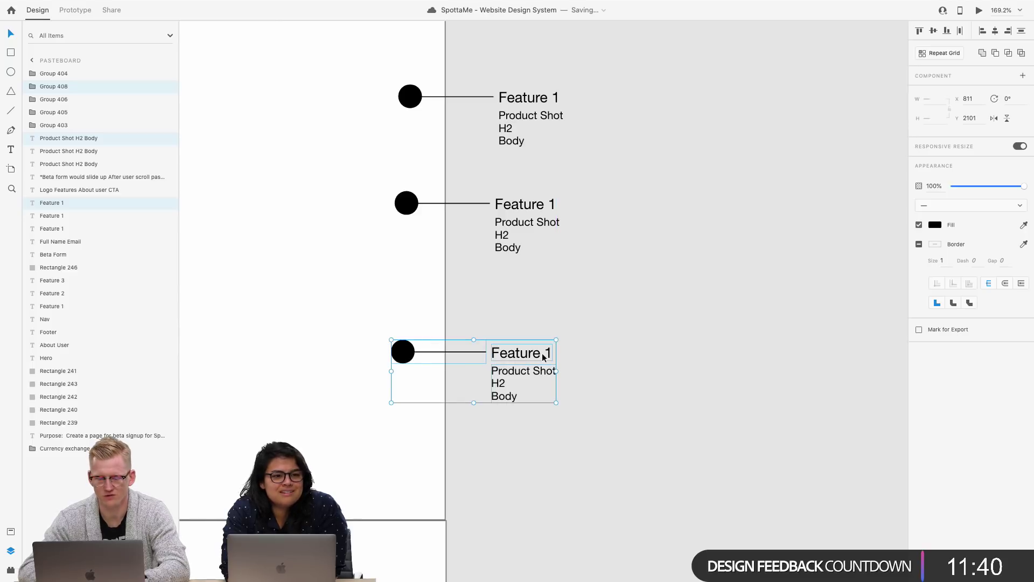
{"action": "double_click", "coordinate": [547, 354]}
{"action": "type", "text": "Feature 3"}
{"action": "key", "text": "Escape"}
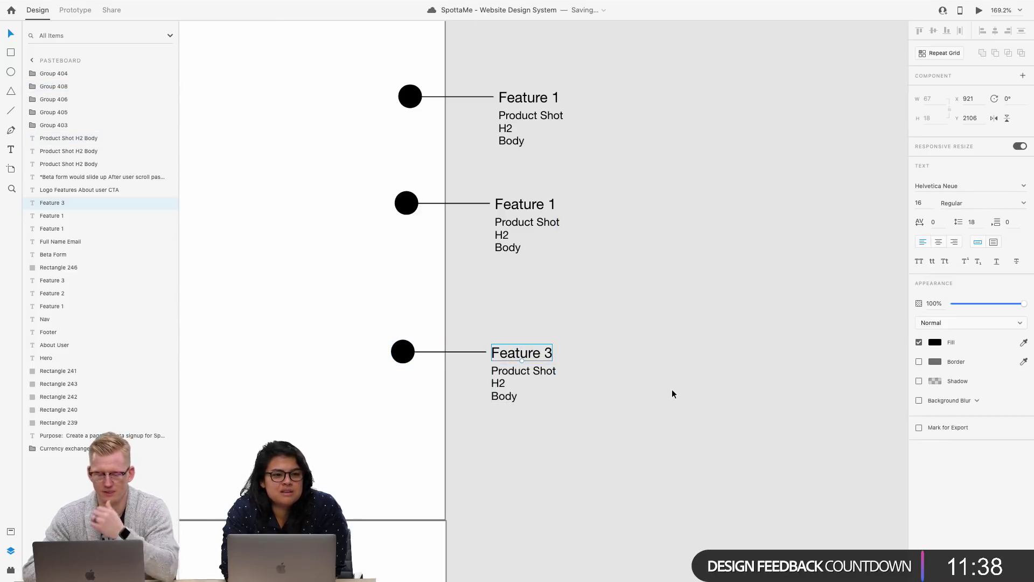
{"action": "scroll", "coordinate": [671, 389], "scroll_direction": "down", "scroll_amount": 3}
{"action": "scroll", "coordinate": [671, 389], "scroll_direction": "down", "scroll_amount": 2}
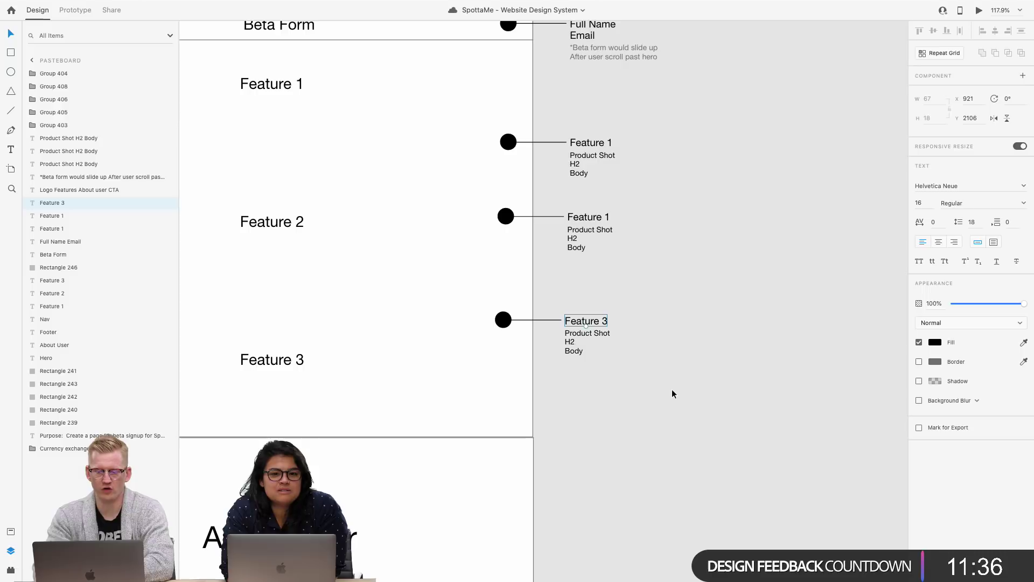
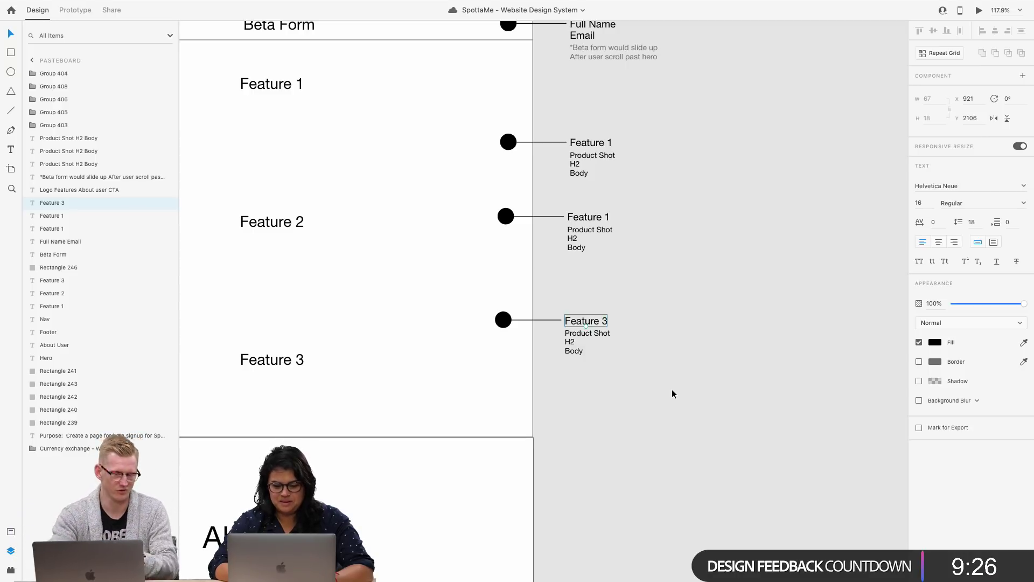
Step: Duplicate the Beta Form annotation with its marker, field list and grey note, and place the copy beside the Hero section
{"action": "scroll", "coordinate": [671, 389], "scroll_direction": "left", "scroll_amount": 2}
{"action": "scroll", "coordinate": [671, 389], "scroll_direction": "up", "scroll_amount": 1}
{"action": "scroll", "coordinate": [671, 389], "scroll_direction": "right", "scroll_amount": 1}
{"action": "scroll", "coordinate": [671, 389], "scroll_direction": "up", "scroll_amount": 2}
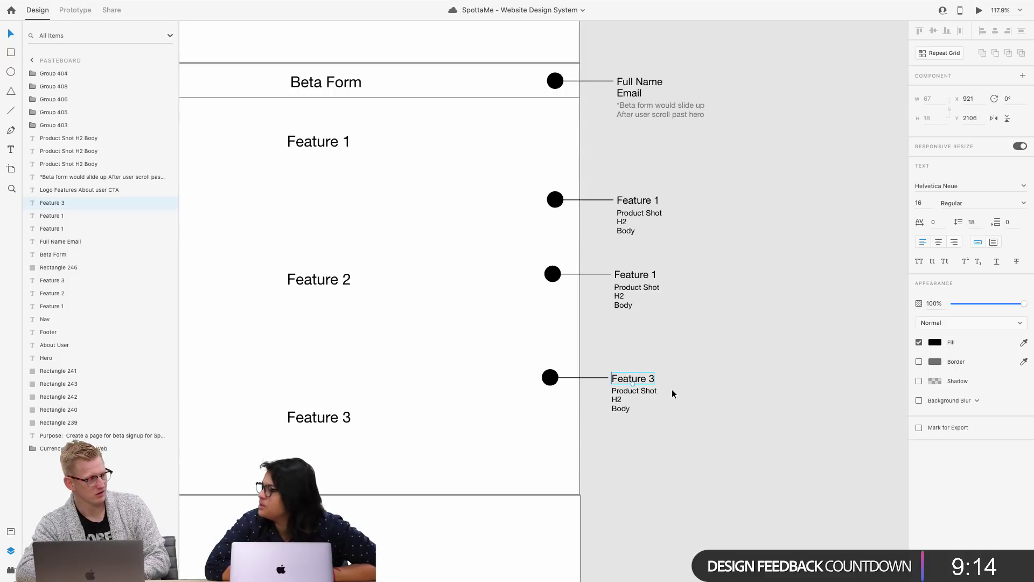
{"action": "scroll", "coordinate": [671, 388], "scroll_direction": "up", "scroll_amount": 3}
{"action": "scroll", "coordinate": [671, 389], "scroll_direction": "left", "scroll_amount": 2}
{"action": "scroll", "coordinate": [671, 389], "scroll_direction": "up", "scroll_amount": 5}
{"action": "scroll", "coordinate": [671, 389], "scroll_direction": "left", "scroll_amount": 2}
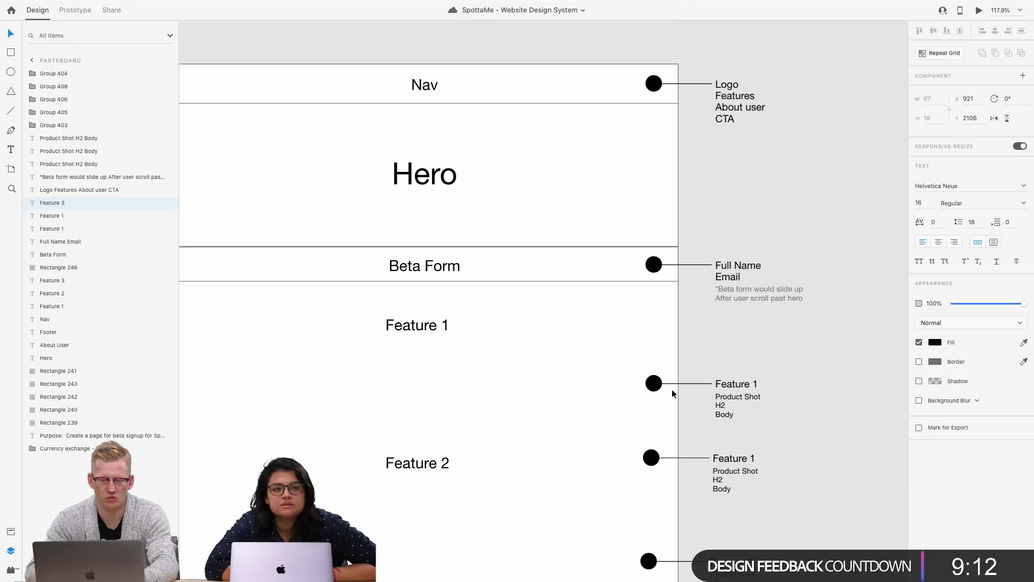
{"action": "scroll", "coordinate": [617, 237], "scroll_direction": "up", "scroll_amount": 1}
{"action": "scroll", "coordinate": [616, 238], "scroll_direction": "right", "scroll_amount": 1}
{"action": "left_click", "coordinate": [725, 299]}
{"action": "left_click", "coordinate": [628, 296], "text": "shift"}
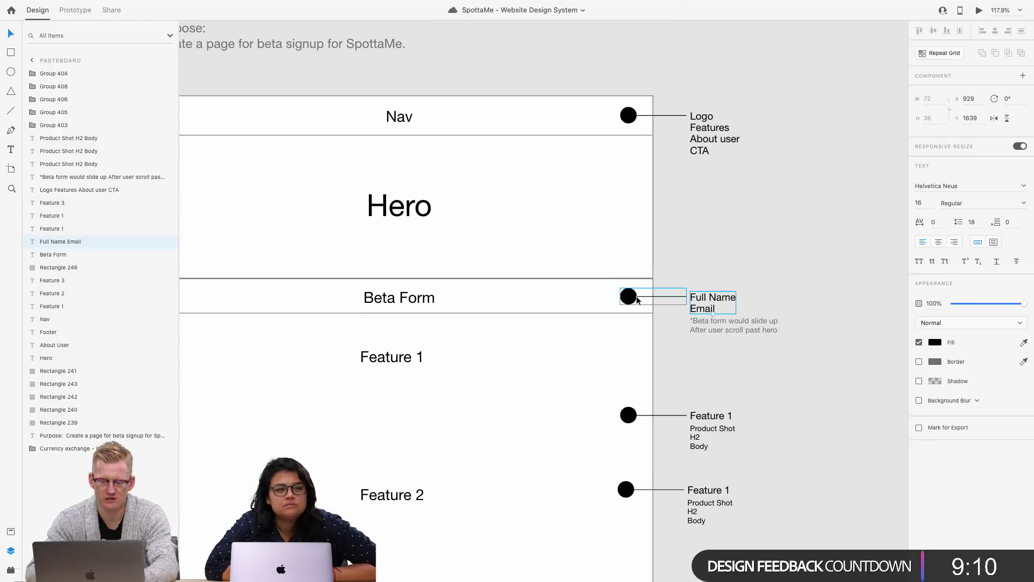
{"action": "left_click", "coordinate": [717, 327], "text": "shift"}
{"action": "key", "text": "super+d"}
{"action": "left_click_drag", "start_coordinate": [714, 241], "coordinate": [712, 204]}
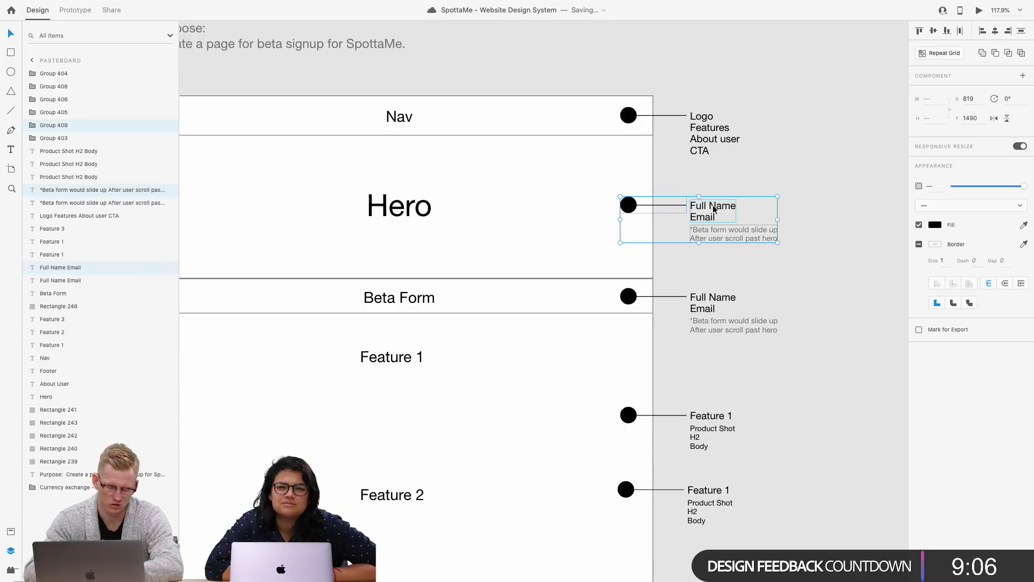
Step: Replace the Hero annotation's text with H1 and Body on separate lines, and delete its grey beta form note
{"action": "double_click", "coordinate": [709, 218]}
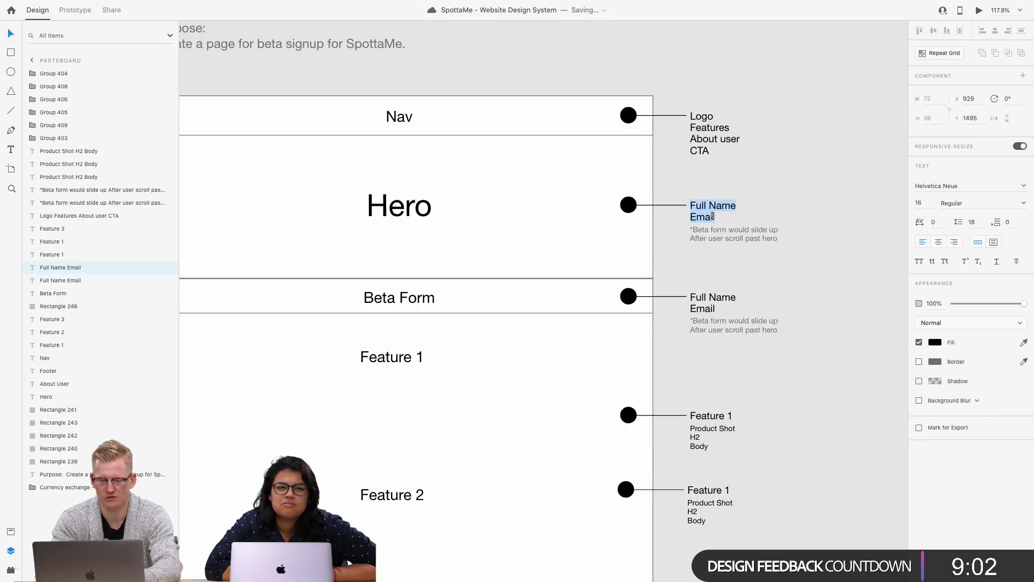
{"action": "type", "text": "H1"}
{"action": "key", "text": "Return"}
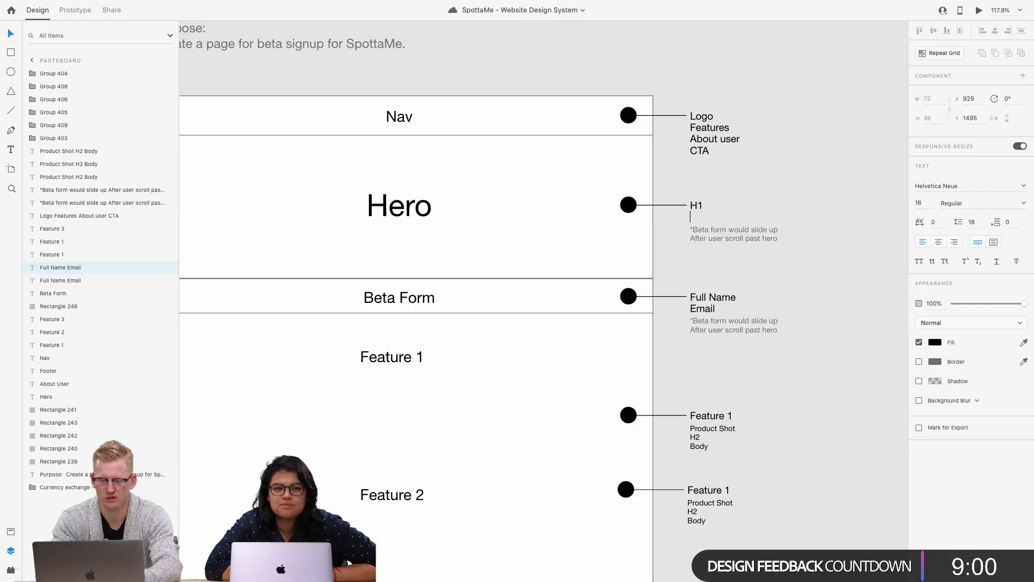
{"action": "type", "text": "Body"}
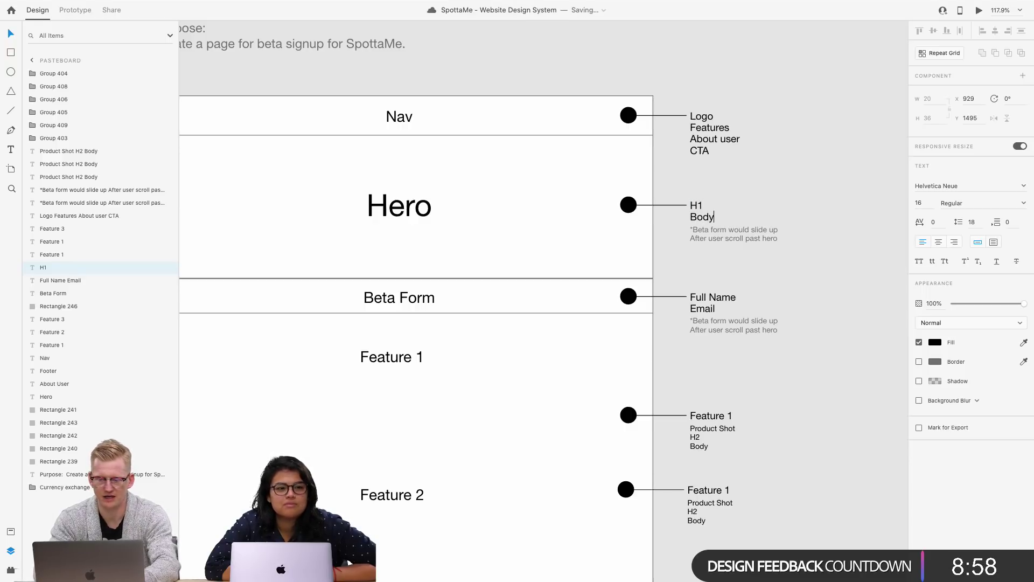
{"action": "key", "text": "Escape"}
{"action": "left_click", "coordinate": [719, 234]}
{"action": "key", "text": "Delete"}
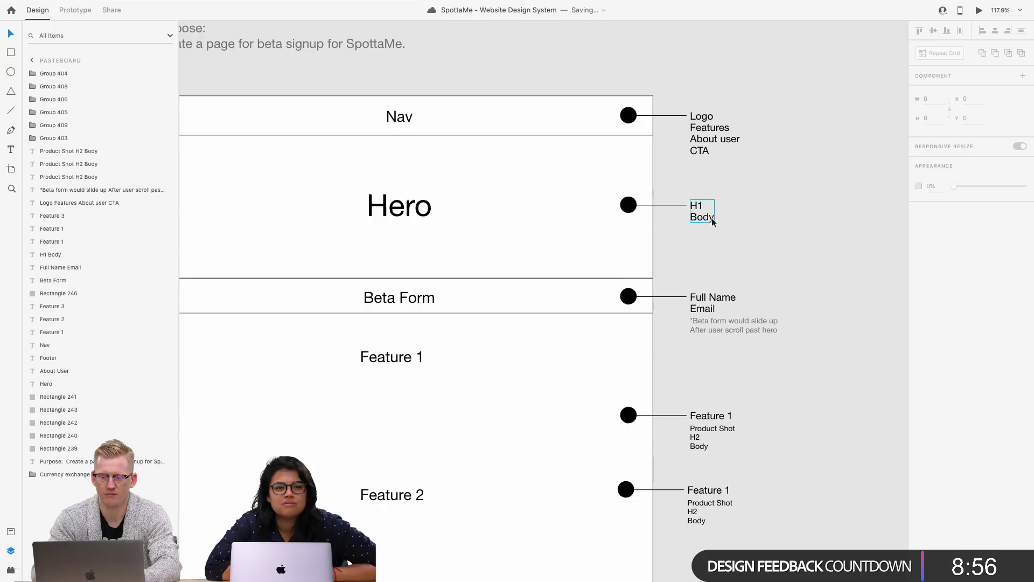
Step: Start a new line below Body in the Hero annotation
{"action": "left_click", "coordinate": [707, 219]}
{"action": "double_click", "coordinate": [707, 219]}
{"action": "key", "text": "Right"}
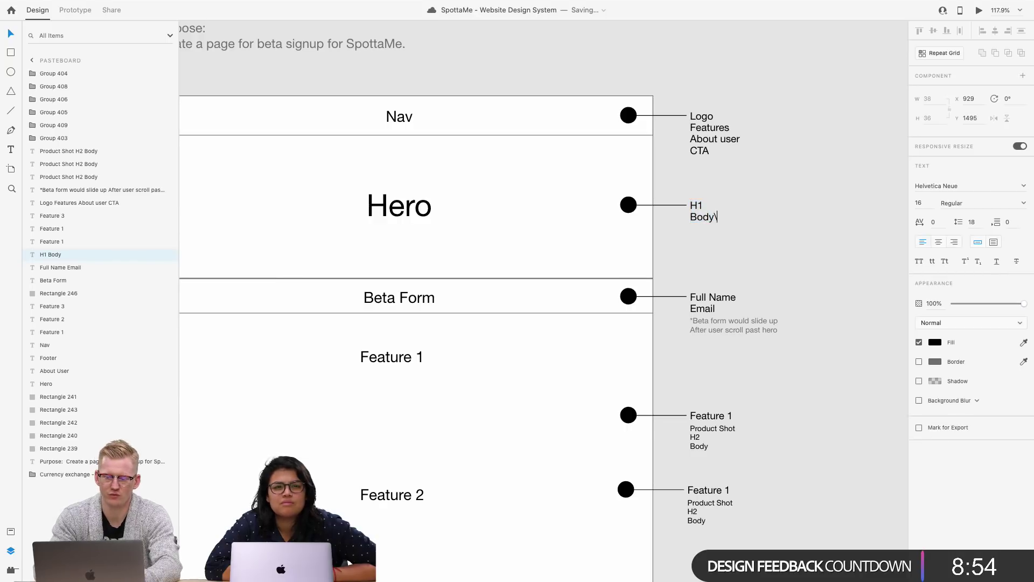
{"action": "key", "text": "Return"}
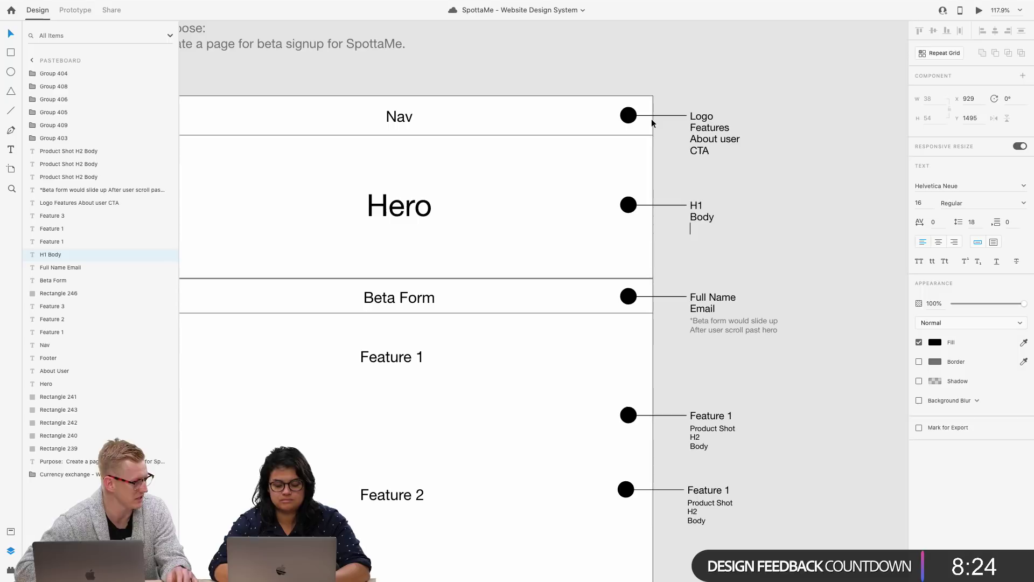
{"action": "key", "text": "Return"}
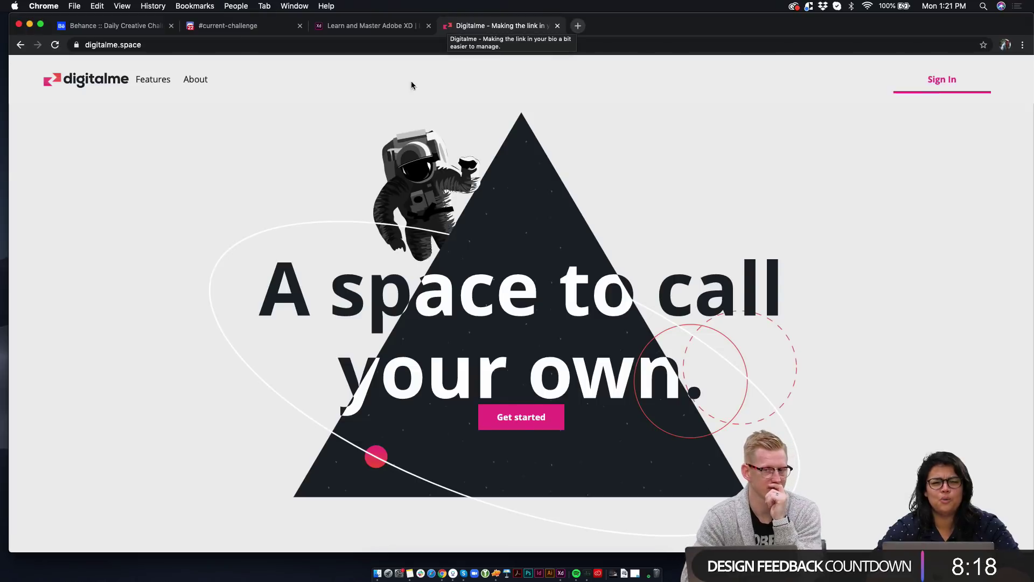
Step: Switch to Chrome and examine how the digitalme.space header behaves between the hero and the feature sections
{"action": "scroll", "coordinate": [335, 231], "scroll_direction": "down", "scroll_amount": 5}
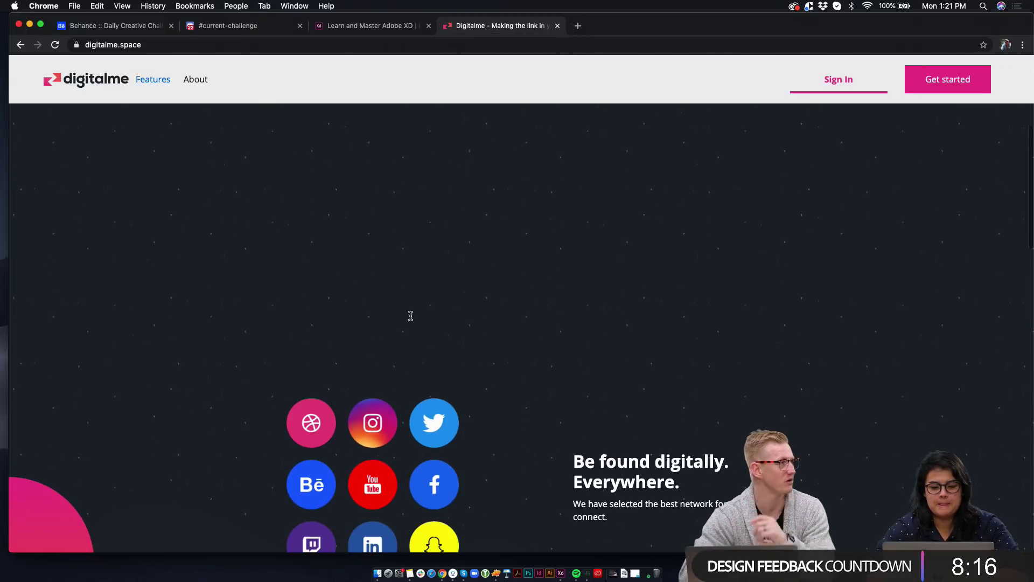
{"action": "scroll", "coordinate": [410, 315], "scroll_direction": "up", "scroll_amount": 5}
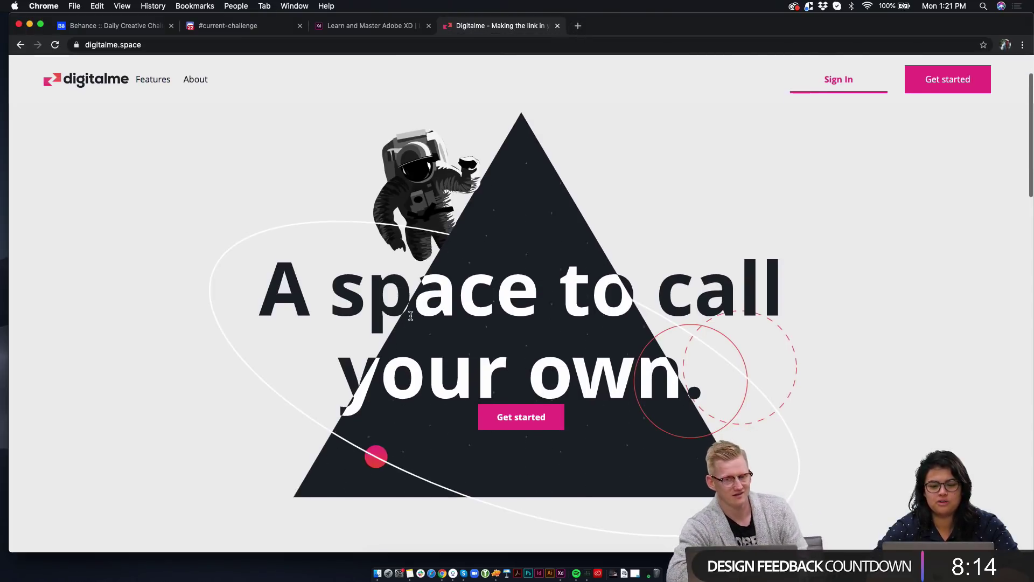
{"action": "scroll", "coordinate": [410, 316], "scroll_direction": "down", "scroll_amount": 2}
{"action": "scroll", "coordinate": [410, 316], "scroll_direction": "down", "scroll_amount": 2}
{"action": "scroll", "coordinate": [411, 315], "scroll_direction": "up", "scroll_amount": 4}
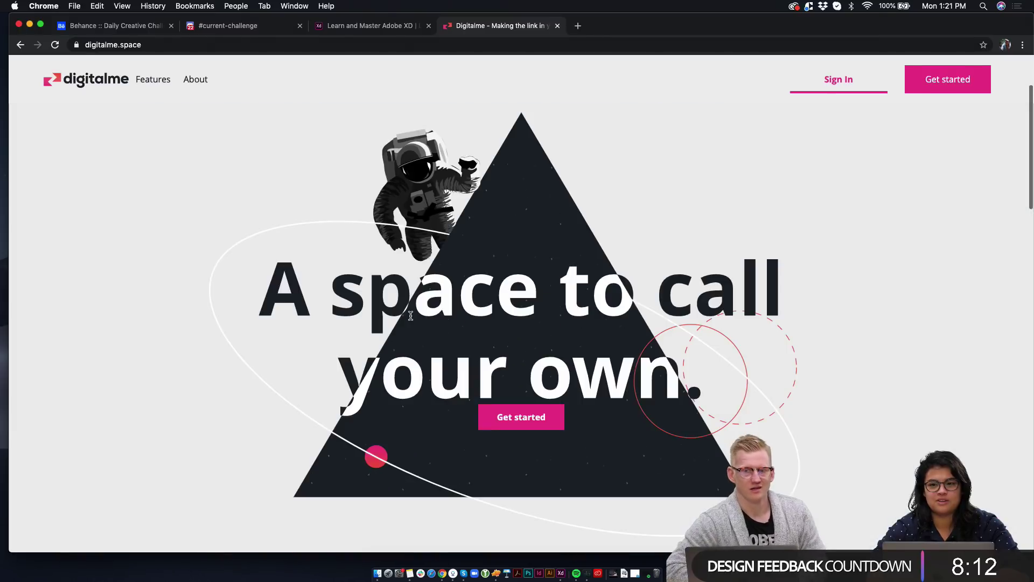
{"action": "scroll", "coordinate": [410, 316], "scroll_direction": "down", "scroll_amount": 4}
{"action": "scroll", "coordinate": [410, 316], "scroll_direction": "down", "scroll_amount": 5}
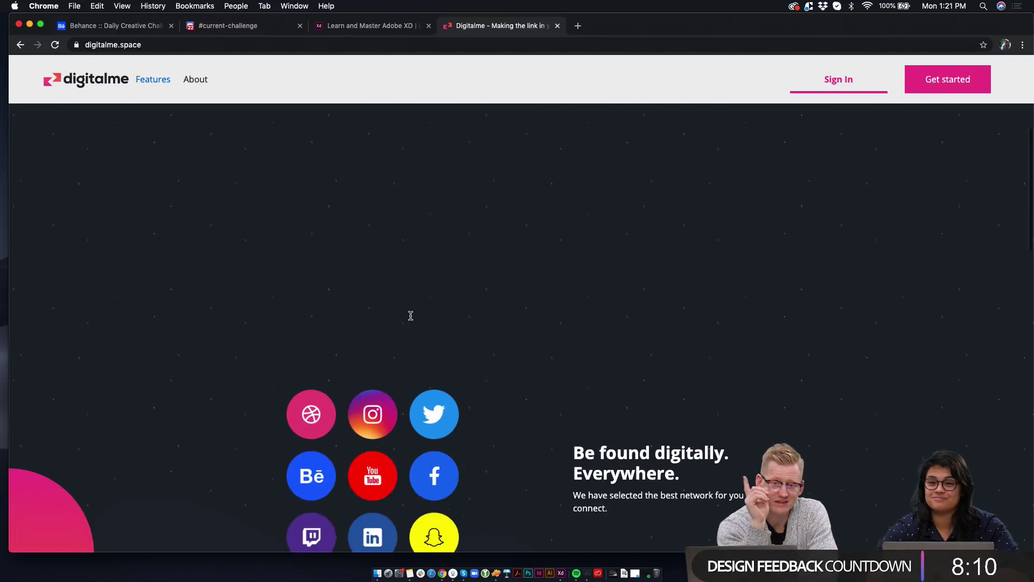
{"action": "scroll", "coordinate": [410, 315], "scroll_direction": "down", "scroll_amount": 3}
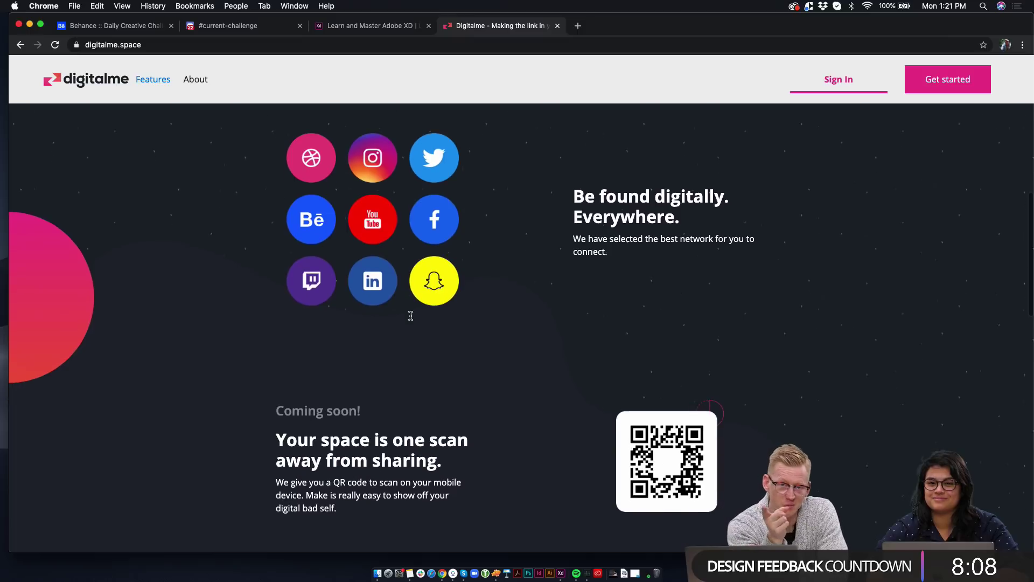
{"action": "scroll", "coordinate": [410, 316], "scroll_direction": "up", "scroll_amount": 2}
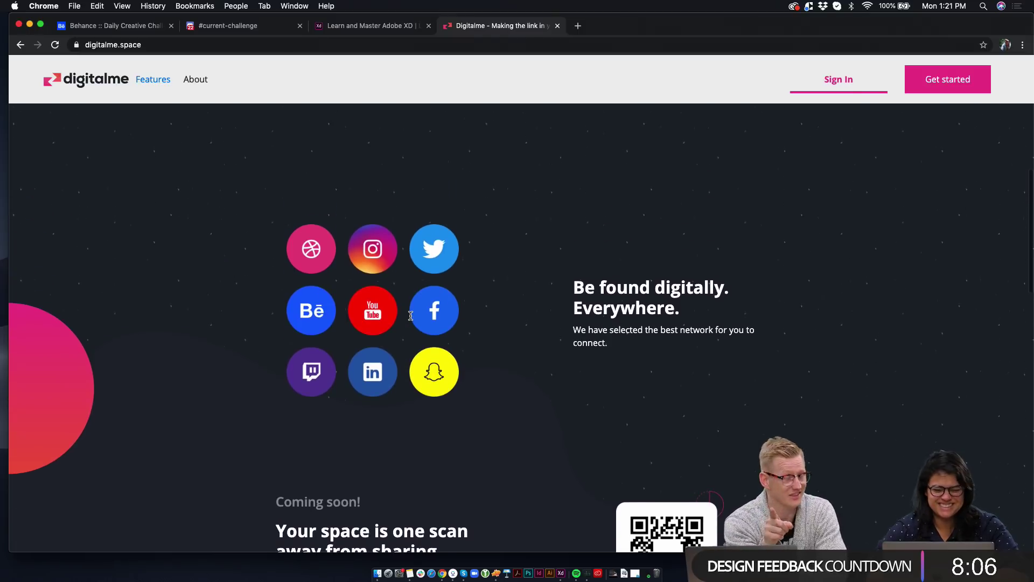
{"action": "scroll", "coordinate": [410, 316], "scroll_direction": "down", "scroll_amount": 1}
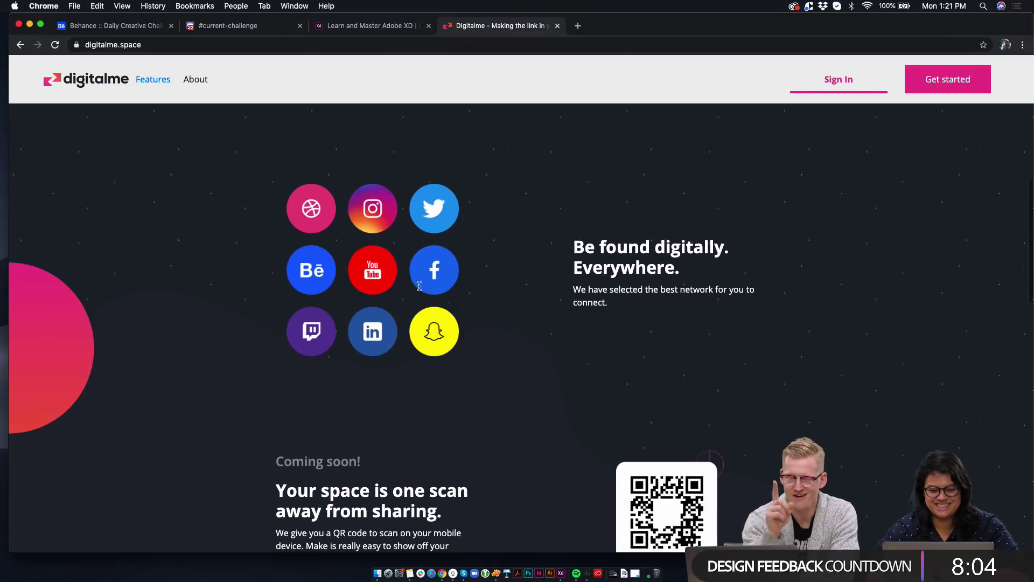
{"action": "scroll", "coordinate": [523, 386], "scroll_direction": "down", "scroll_amount": 3}
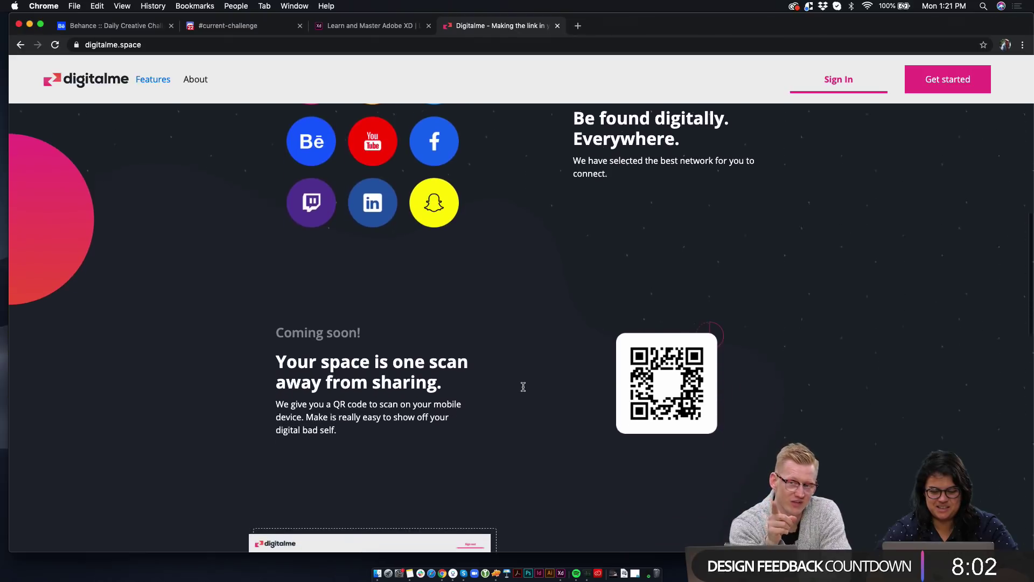
{"action": "scroll", "coordinate": [523, 386], "scroll_direction": "down", "scroll_amount": 1}
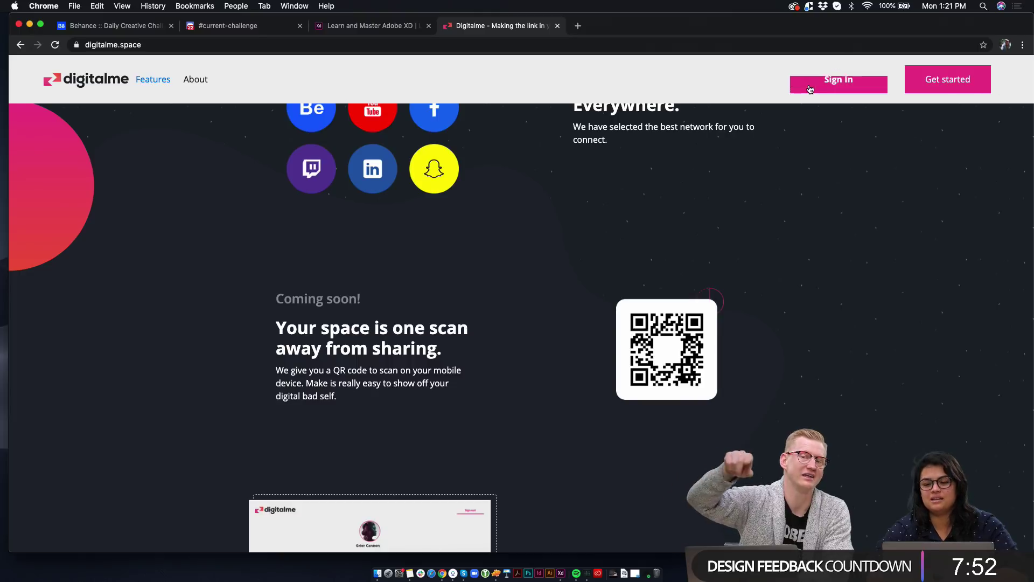
{"action": "scroll", "coordinate": [802, 238], "scroll_direction": "up", "scroll_amount": 10}
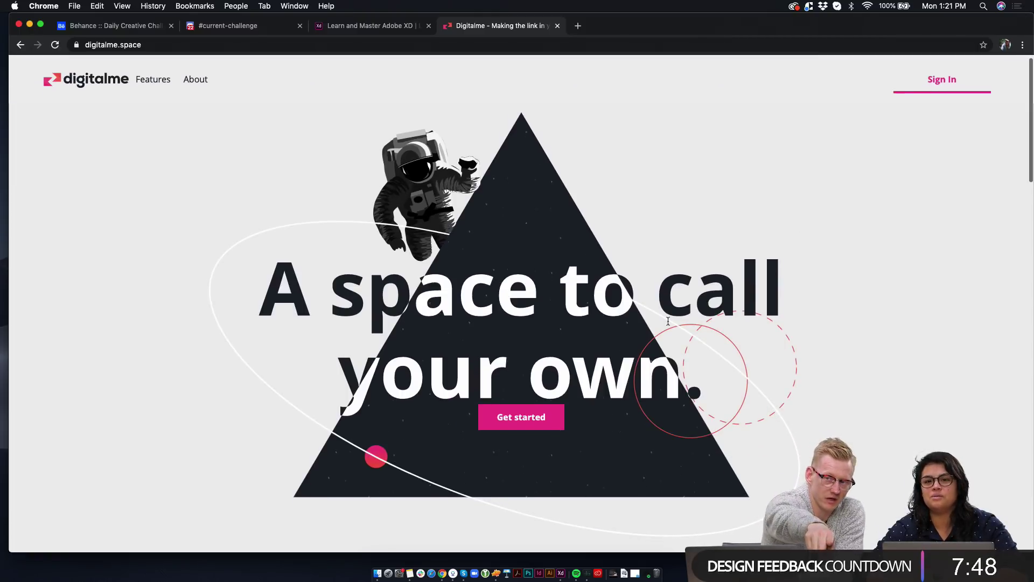
{"action": "scroll", "coordinate": [560, 415], "scroll_direction": "down", "scroll_amount": 5}
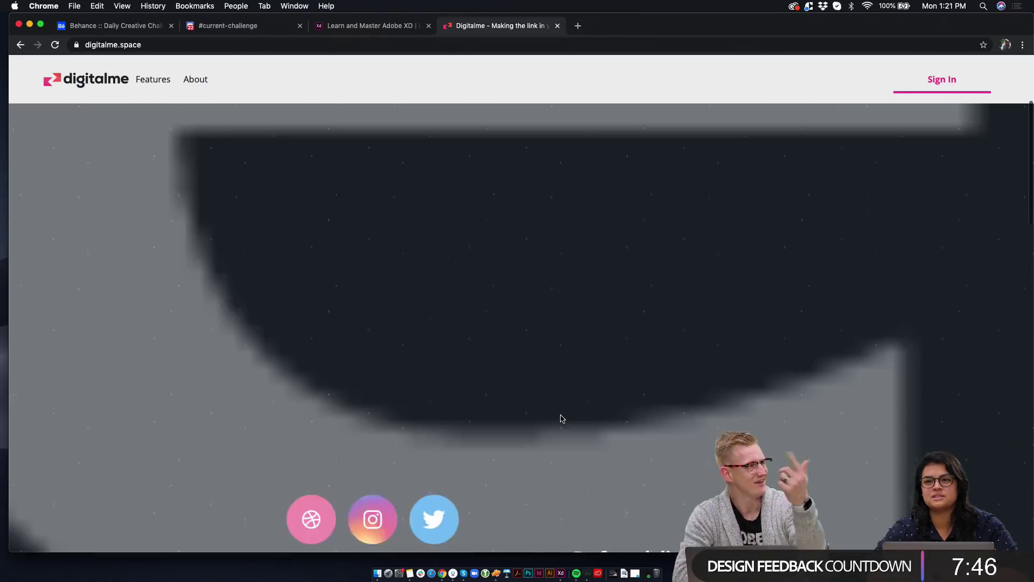
{"action": "scroll", "coordinate": [561, 418], "scroll_direction": "down", "scroll_amount": 3}
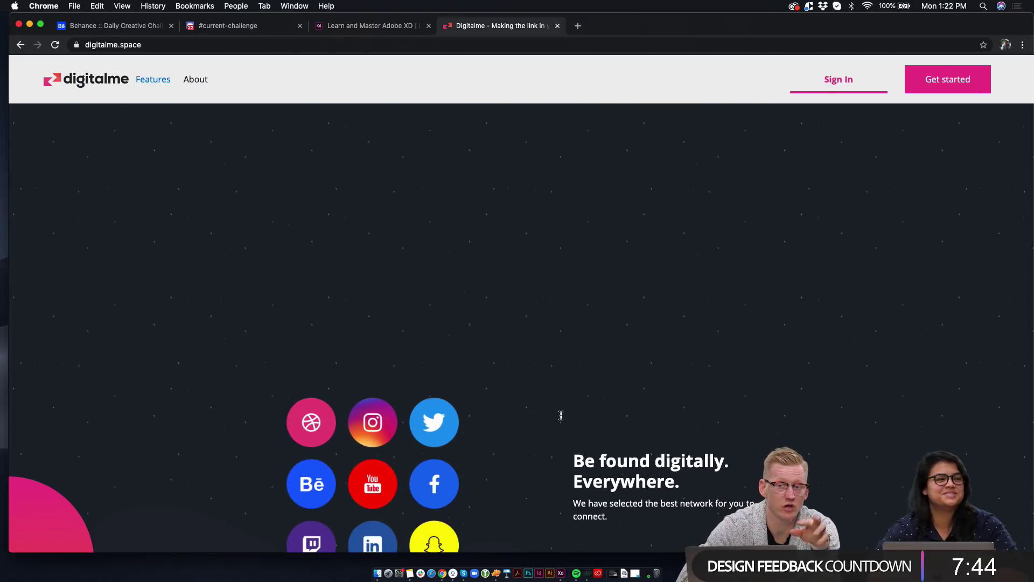
{"action": "scroll", "coordinate": [560, 415], "scroll_direction": "up", "scroll_amount": 5}
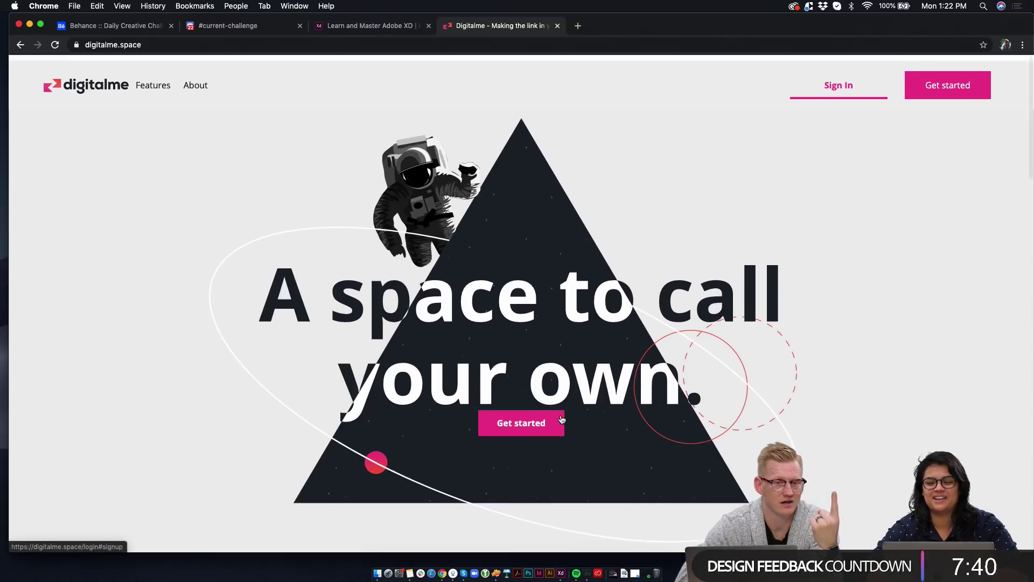
{"action": "scroll", "coordinate": [729, 241], "scroll_direction": "up", "scroll_amount": 1}
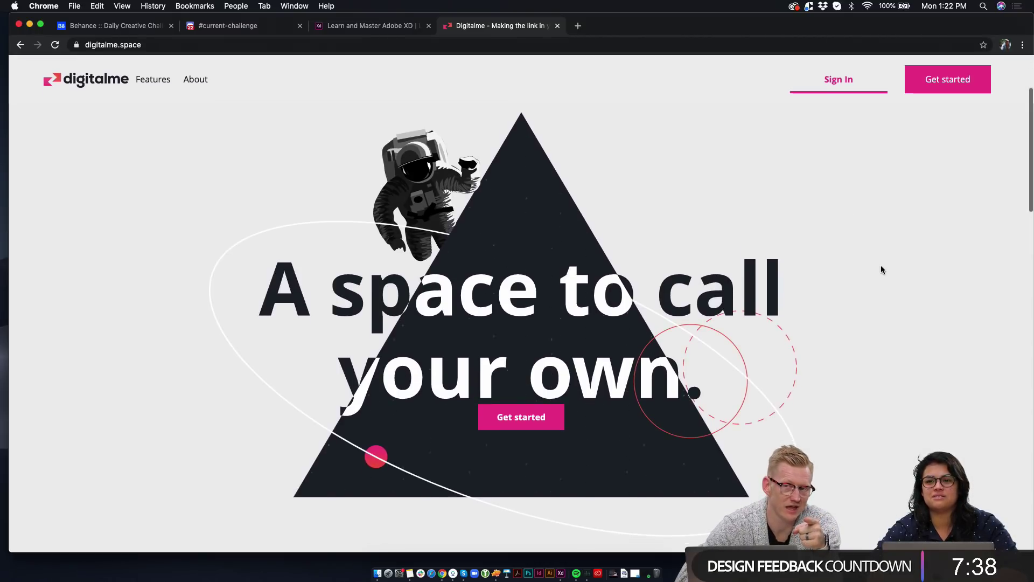
{"action": "scroll", "coordinate": [880, 266], "scroll_direction": "down", "scroll_amount": 3}
{"action": "scroll", "coordinate": [881, 266], "scroll_direction": "up", "scroll_amount": 3}
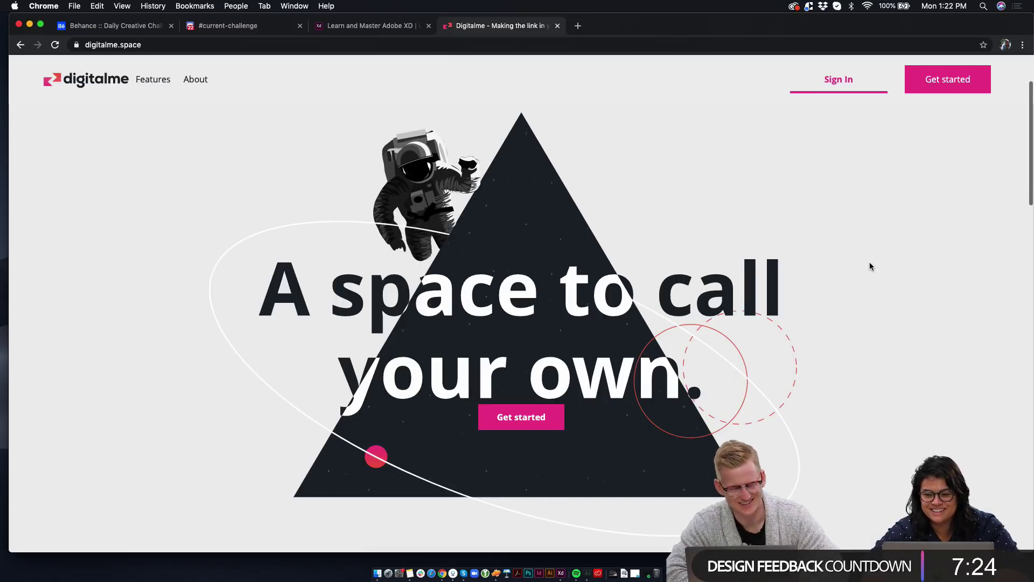
{"action": "scroll", "coordinate": [869, 262], "scroll_direction": "down", "scroll_amount": 5}
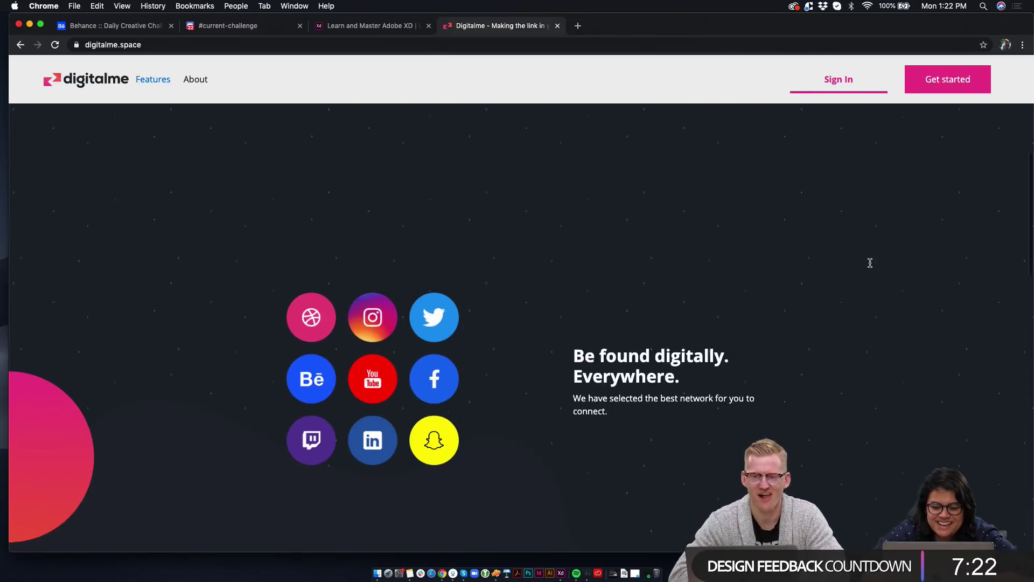
{"action": "scroll", "coordinate": [869, 263], "scroll_direction": "up", "scroll_amount": 10}
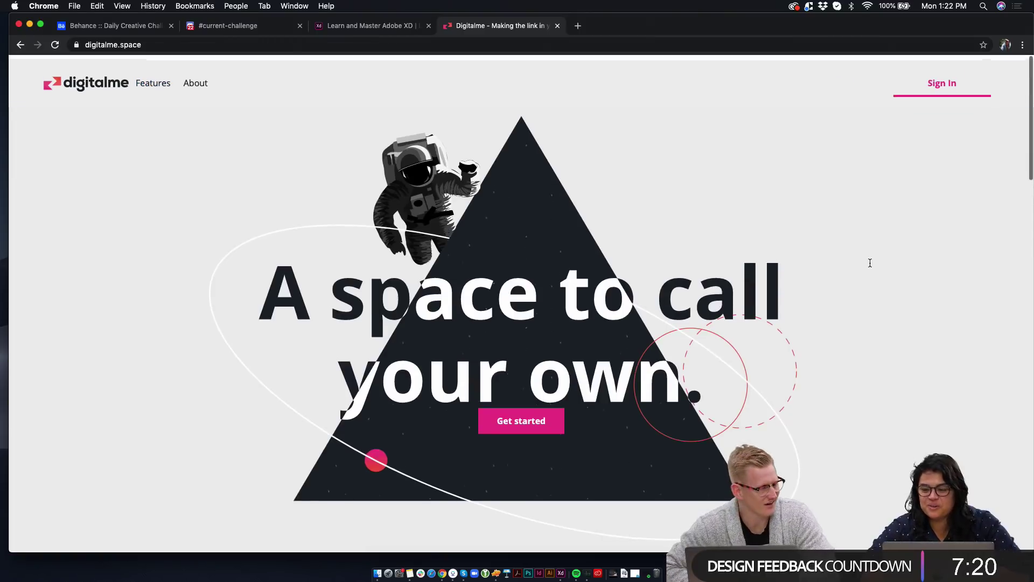
{"action": "scroll", "coordinate": [868, 264], "scroll_direction": "down", "scroll_amount": 5}
{"action": "scroll", "coordinate": [869, 268], "scroll_direction": "up", "scroll_amount": 5}
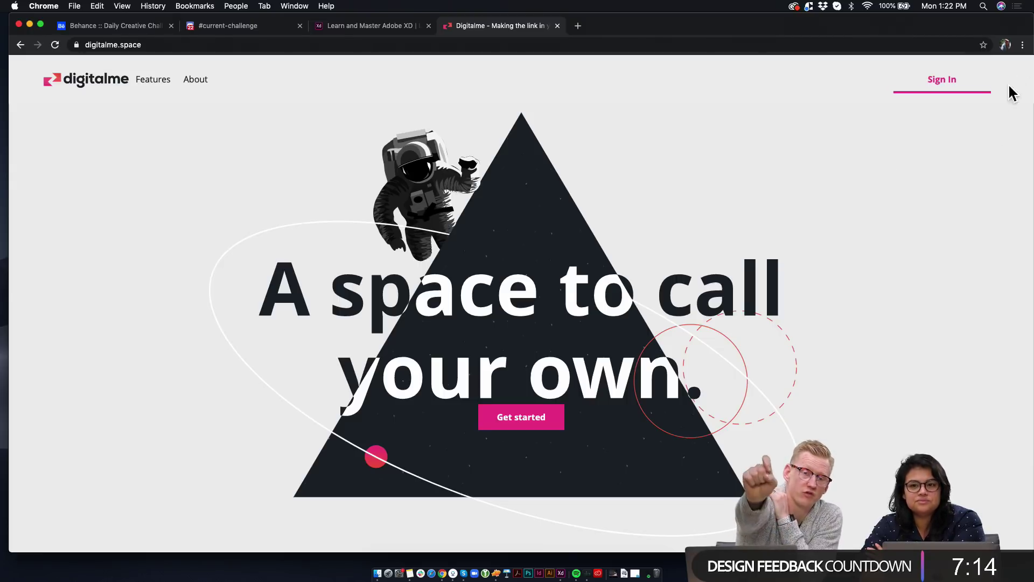
{"action": "scroll", "coordinate": [832, 315], "scroll_direction": "down", "scroll_amount": 5}
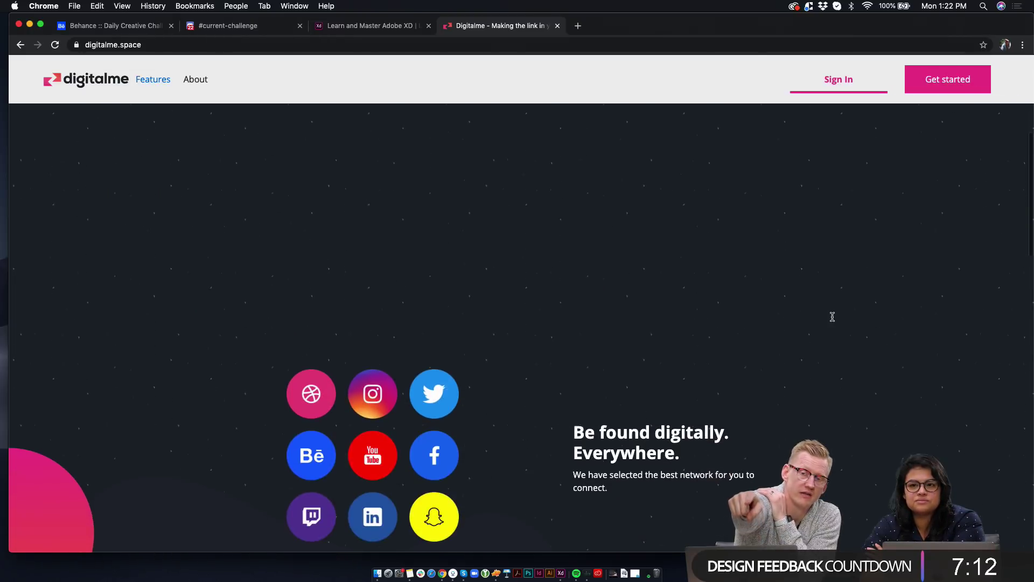
{"action": "scroll", "coordinate": [833, 316], "scroll_direction": "down", "scroll_amount": 5}
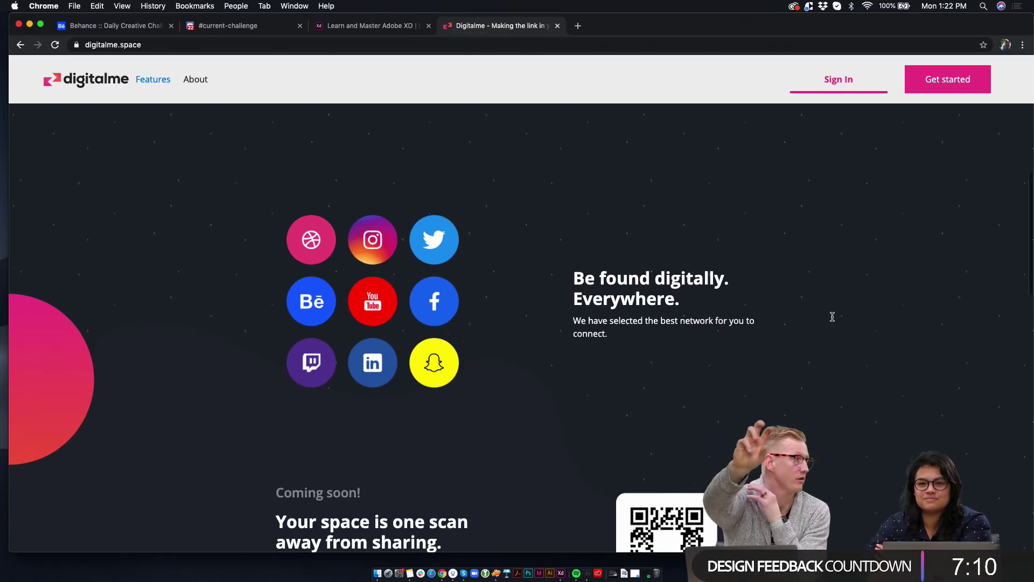
Step: Examine the digitalme.space content from the social links and QR code sections down through the team section
{"action": "scroll", "coordinate": [832, 317], "scroll_direction": "down", "scroll_amount": 2}
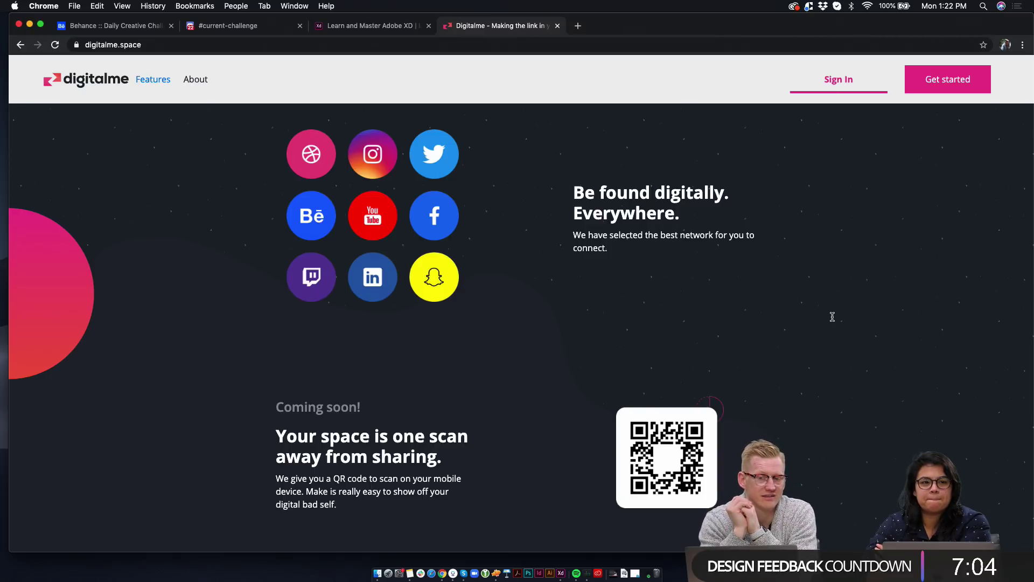
{"action": "scroll", "coordinate": [833, 317], "scroll_direction": "down", "scroll_amount": 8}
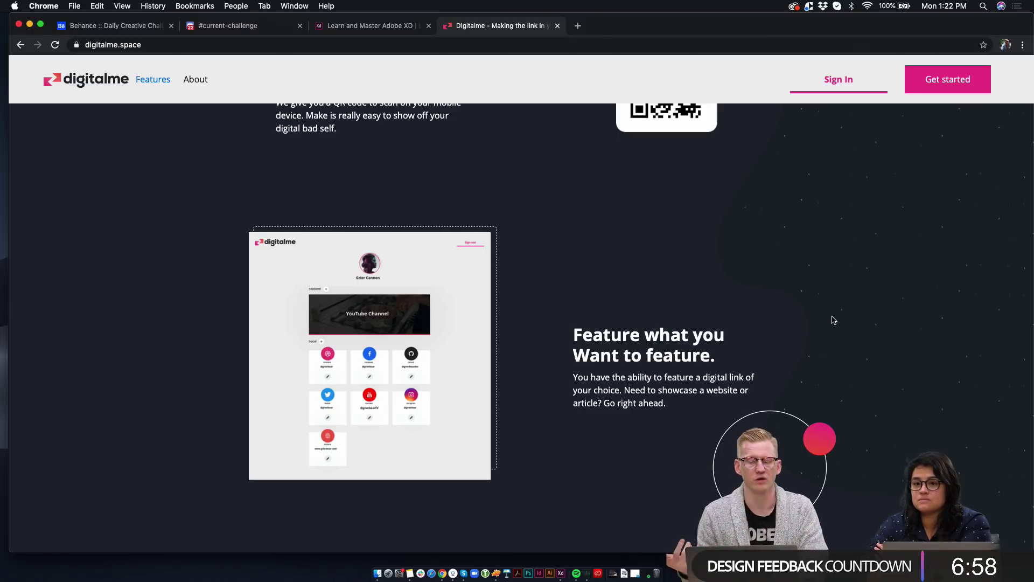
{"action": "scroll", "coordinate": [832, 320], "scroll_direction": "down", "scroll_amount": 2}
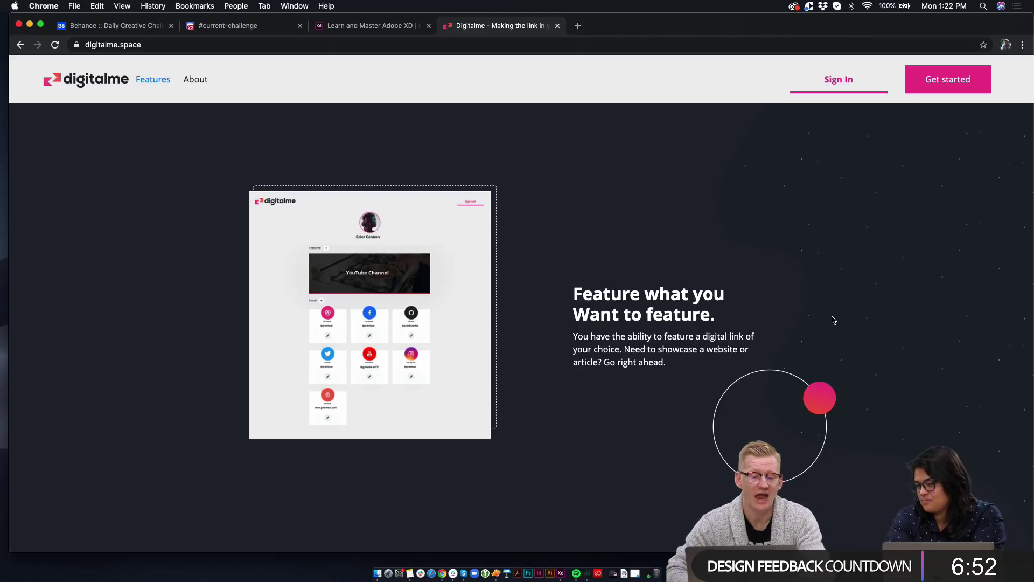
{"action": "scroll", "coordinate": [832, 319], "scroll_direction": "down", "scroll_amount": 5}
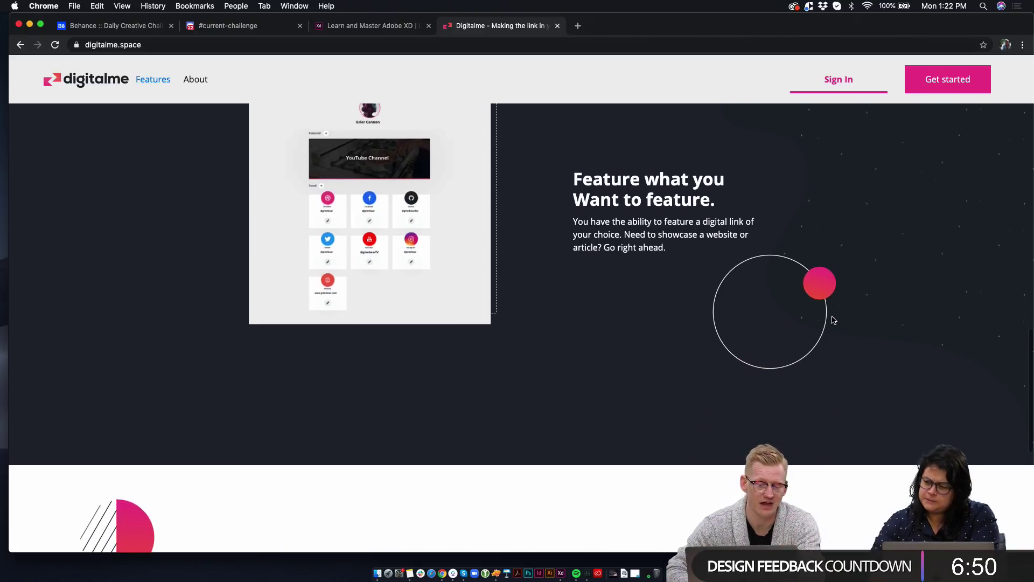
{"action": "scroll", "coordinate": [833, 320], "scroll_direction": "down", "scroll_amount": 8}
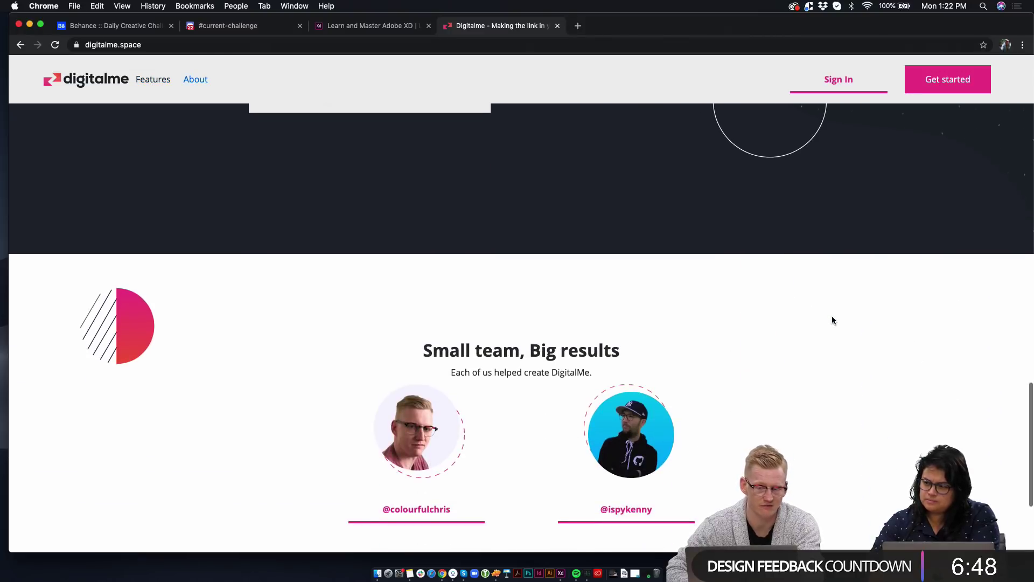
{"action": "scroll", "coordinate": [833, 320], "scroll_direction": "down", "scroll_amount": 5}
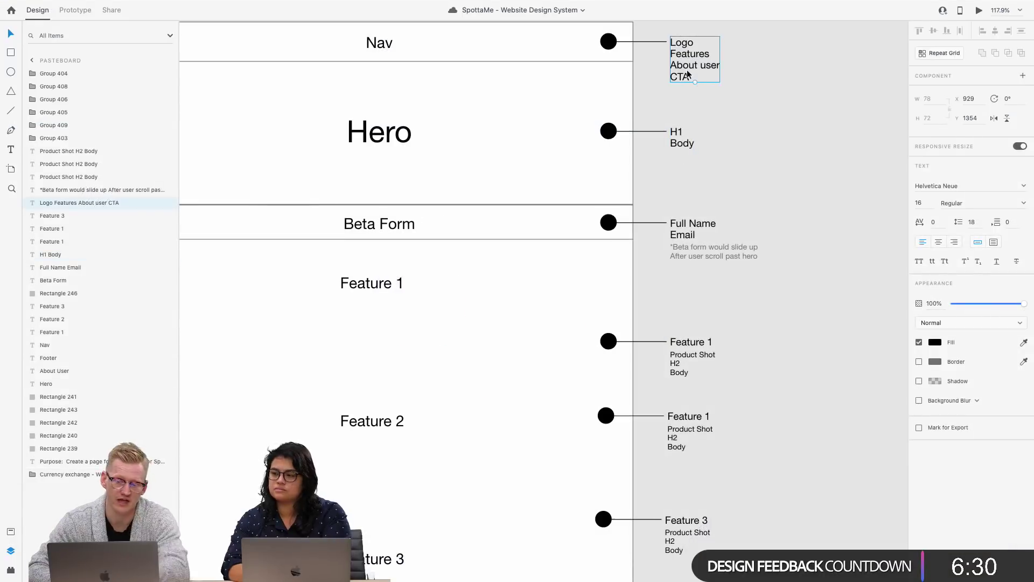
Step: Extend the CTA line in the Nav annotation to read "CTA - Subscribe"
{"action": "left_click", "coordinate": [688, 78]}
{"action": "type", "text": "- Su"}
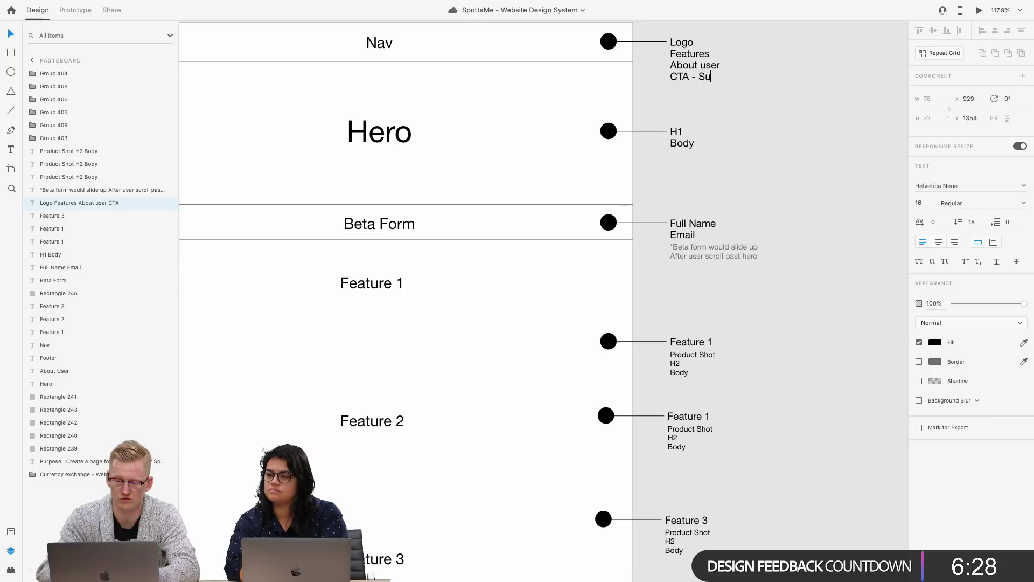
{"action": "type", "text": "bscribe"}
{"action": "key", "text": "Escape"}
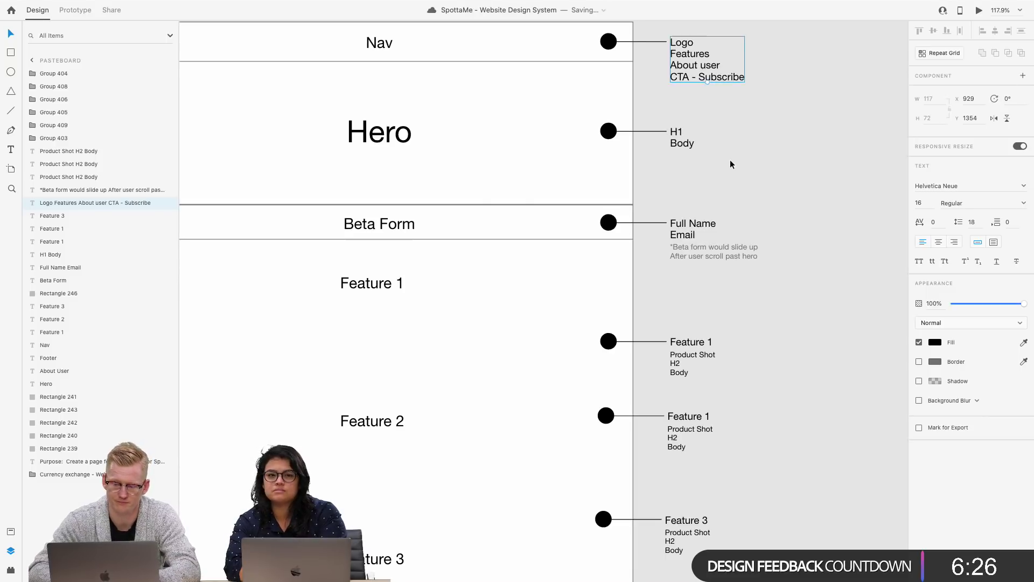
Step: Duplicate the Feature 3 annotation with its marker and text beside the About User section, and open the copy's heading for editing
{"action": "scroll", "coordinate": [730, 164], "scroll_direction": "down", "scroll_amount": 10}
{"action": "scroll", "coordinate": [731, 163], "scroll_direction": "down", "scroll_amount": 2}
{"action": "scroll", "coordinate": [729, 159], "scroll_direction": "up", "scroll_amount": 1}
{"action": "scroll", "coordinate": [730, 160], "scroll_direction": "left", "scroll_amount": 1}
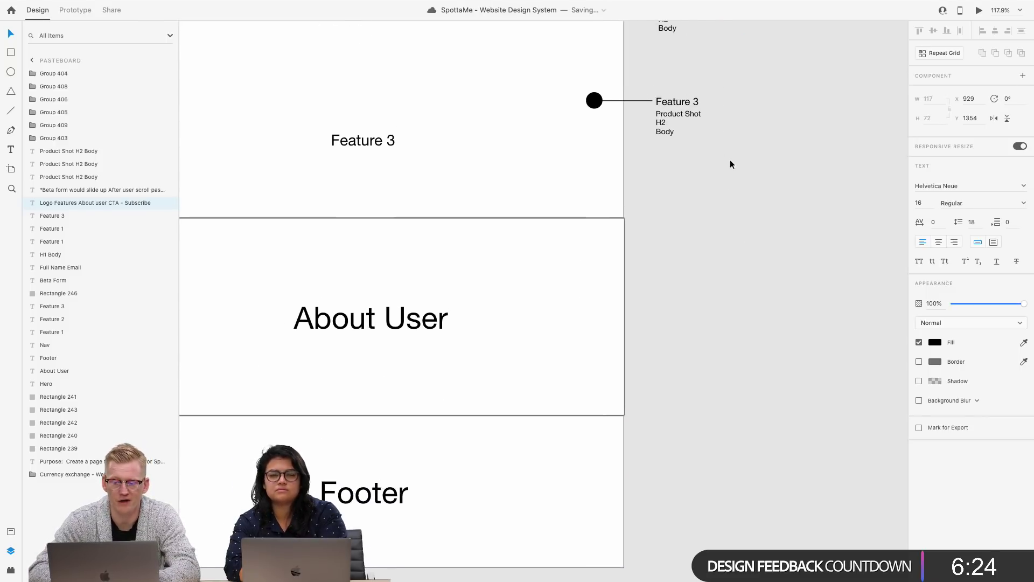
{"action": "left_click_drag", "start_coordinate": [725, 167], "coordinate": [593, 101]}
{"action": "left_click", "coordinate": [703, 118]}
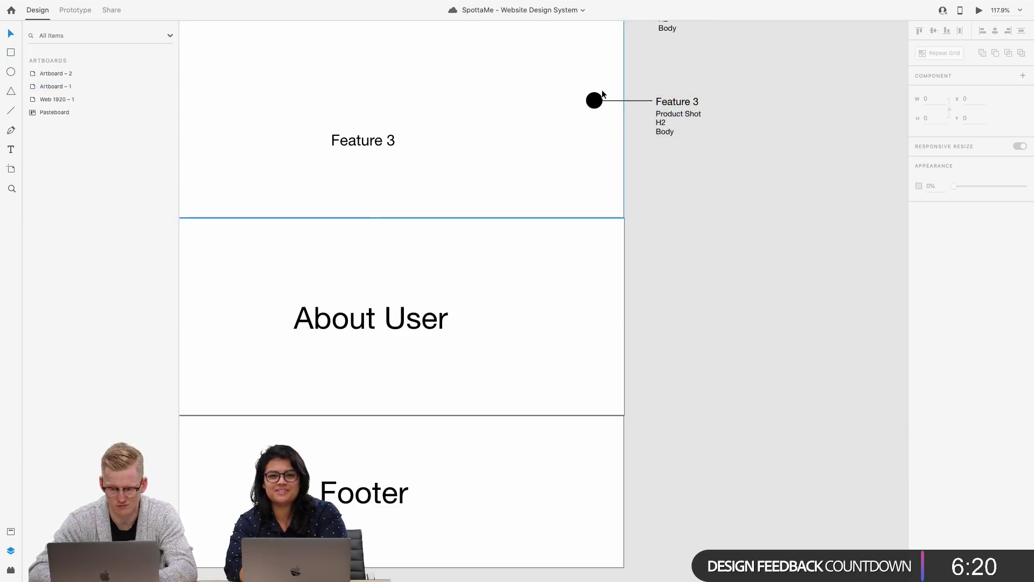
{"action": "left_click", "coordinate": [595, 102]}
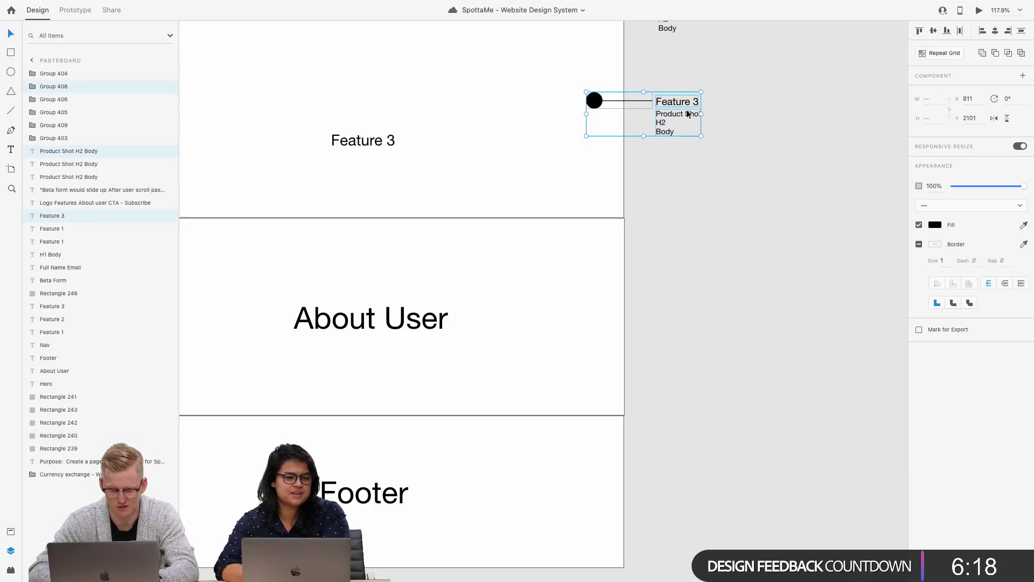
{"action": "left_click_drag", "start_coordinate": [688, 114], "coordinate": [693, 335]}
{"action": "double_click", "coordinate": [686, 322]}
{"action": "double_click", "coordinate": [689, 318]}
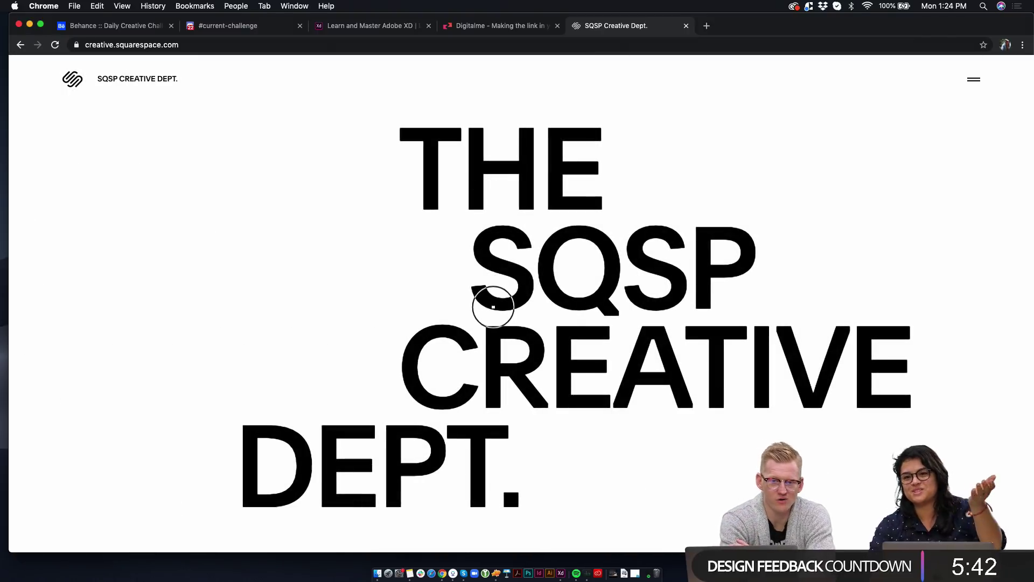
Step: Switch to Chrome and examine the hero and staggered blog post layout on creative.squarespace.com
{"action": "scroll", "coordinate": [439, 422], "scroll_direction": "down", "scroll_amount": 3}
{"action": "scroll", "coordinate": [436, 427], "scroll_direction": "down", "scroll_amount": 10}
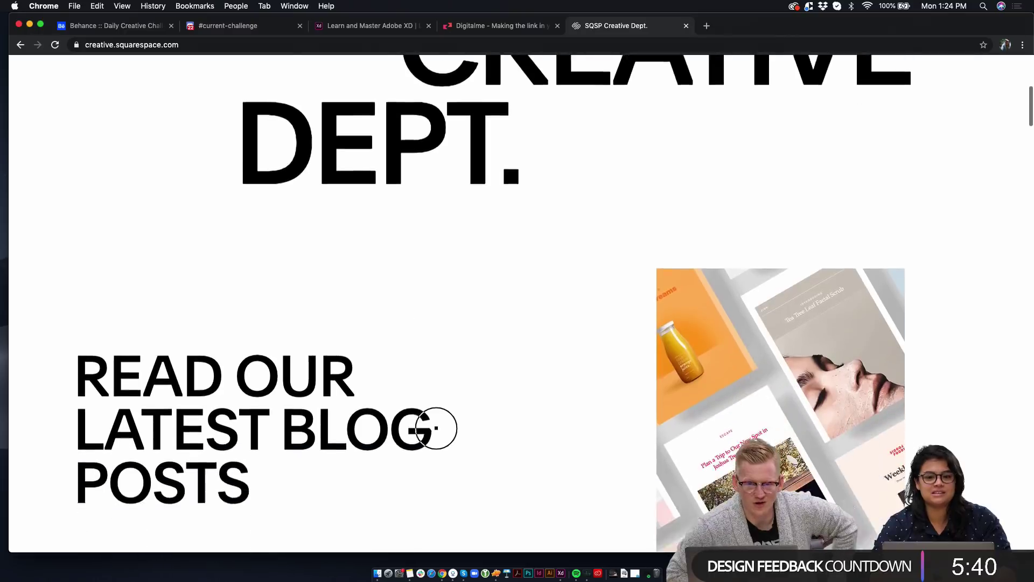
{"action": "scroll", "coordinate": [342, 462], "scroll_direction": "down", "scroll_amount": 7}
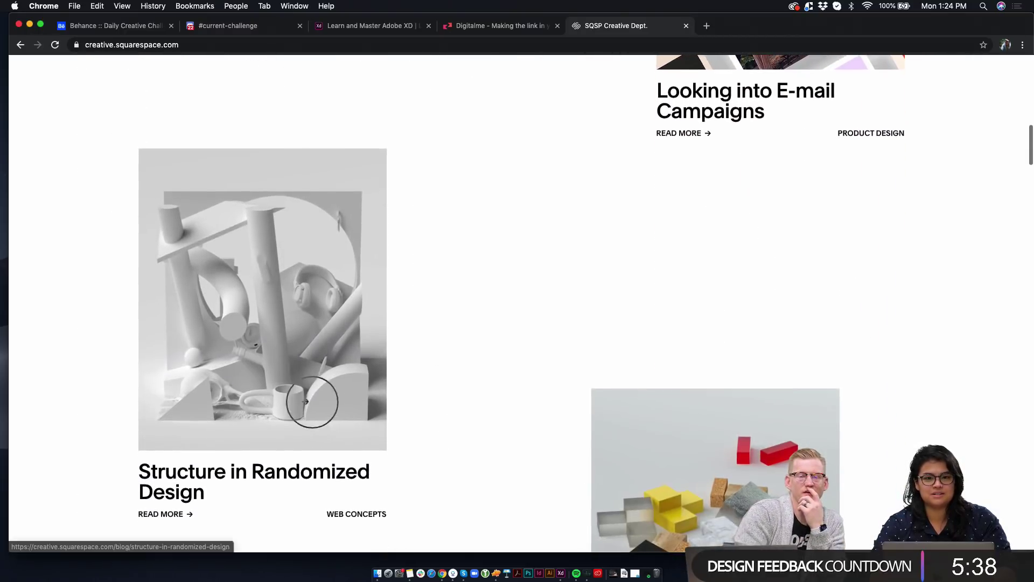
{"action": "scroll", "coordinate": [341, 464], "scroll_direction": "down", "scroll_amount": 3}
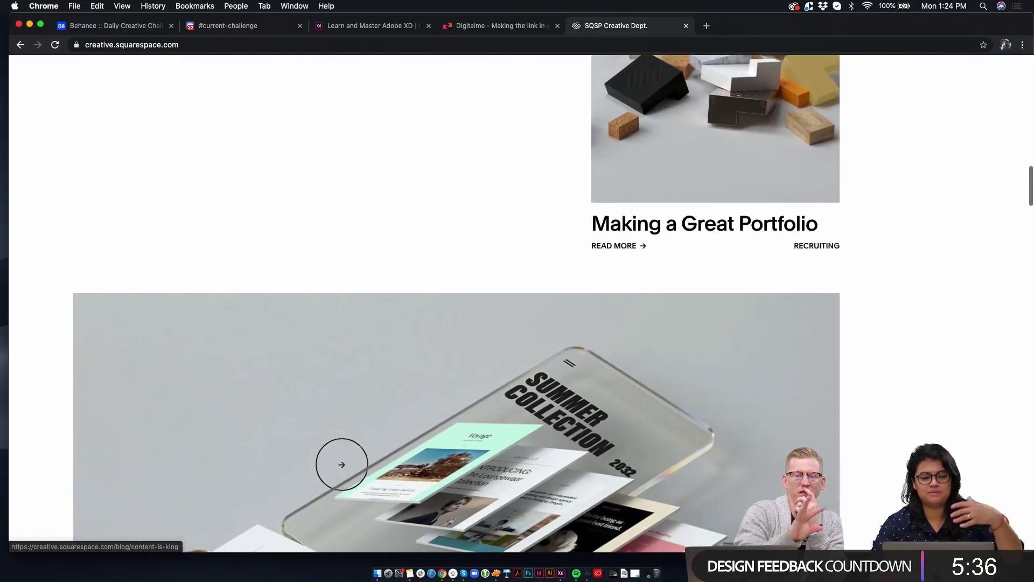
{"action": "scroll", "coordinate": [341, 463], "scroll_direction": "down", "scroll_amount": 4}
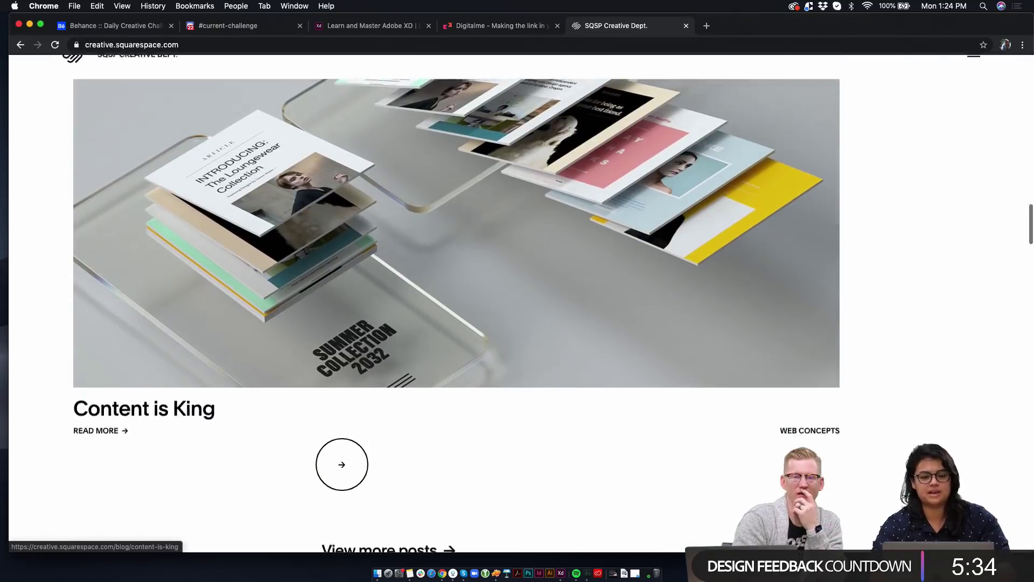
{"action": "scroll", "coordinate": [354, 410], "scroll_direction": "down", "scroll_amount": 7}
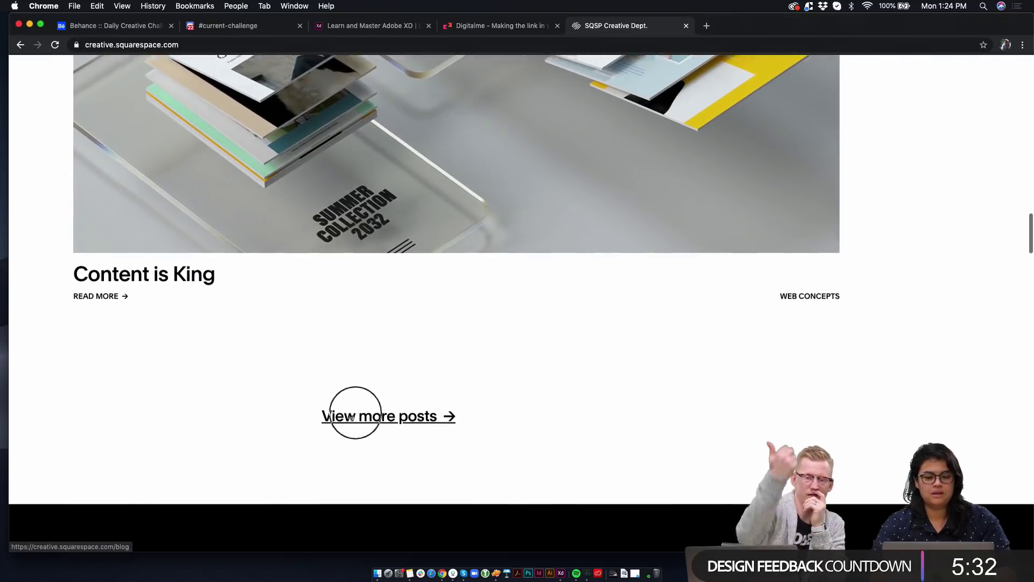
Step: Examine how the Events and News at SQSP entries and their fragmented images respond to scrolling and pointing
{"action": "scroll", "coordinate": [351, 418], "scroll_direction": "down", "scroll_amount": 1}
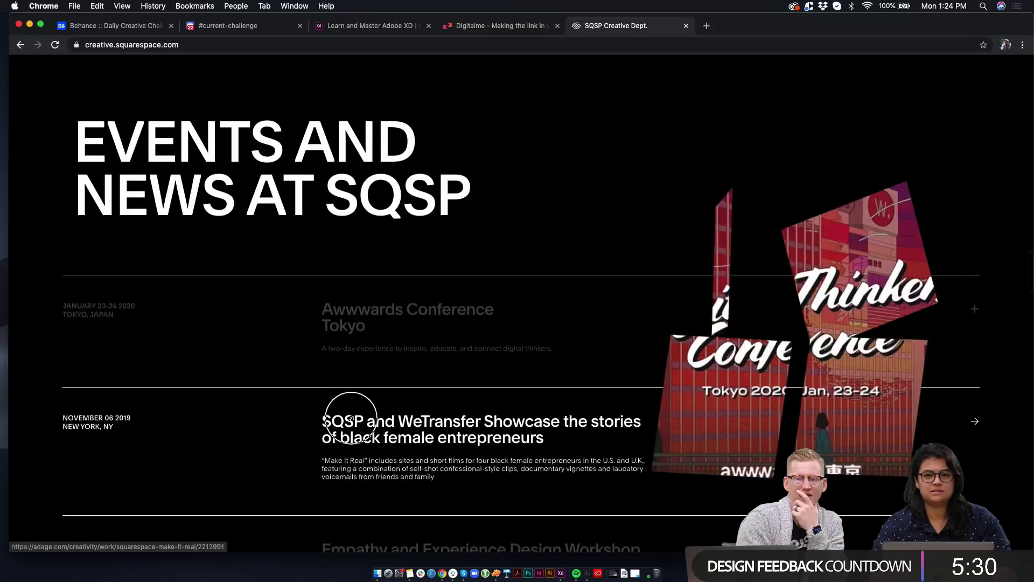
{"action": "scroll", "coordinate": [351, 418], "scroll_direction": "down", "scroll_amount": 3}
{"action": "scroll", "coordinate": [351, 418], "scroll_direction": "down", "scroll_amount": 1}
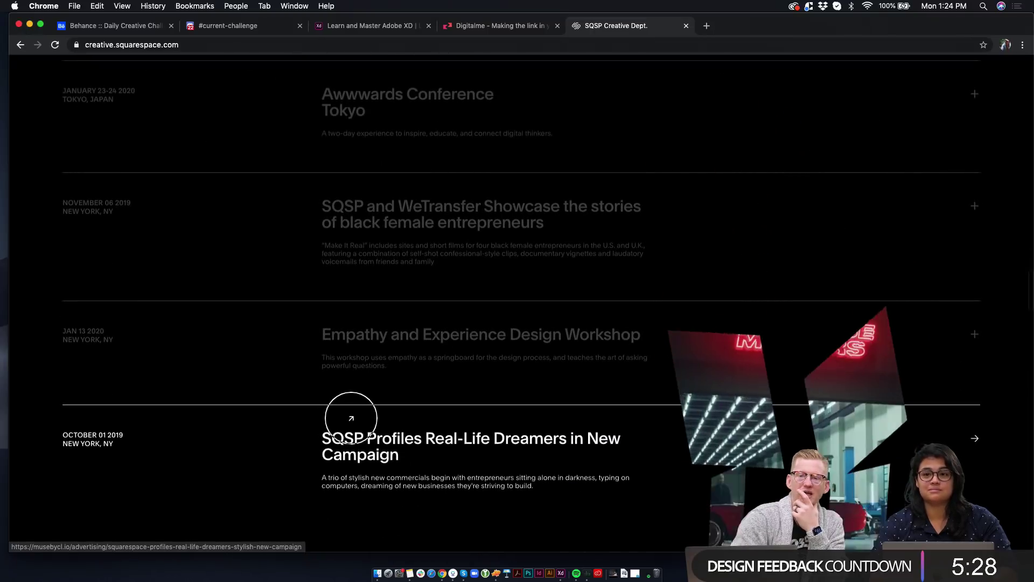
{"action": "scroll", "coordinate": [351, 418], "scroll_direction": "up", "scroll_amount": 3}
{"action": "scroll", "coordinate": [351, 418], "scroll_direction": "down", "scroll_amount": 3}
{"action": "scroll", "coordinate": [351, 418], "scroll_direction": "up", "scroll_amount": 1}
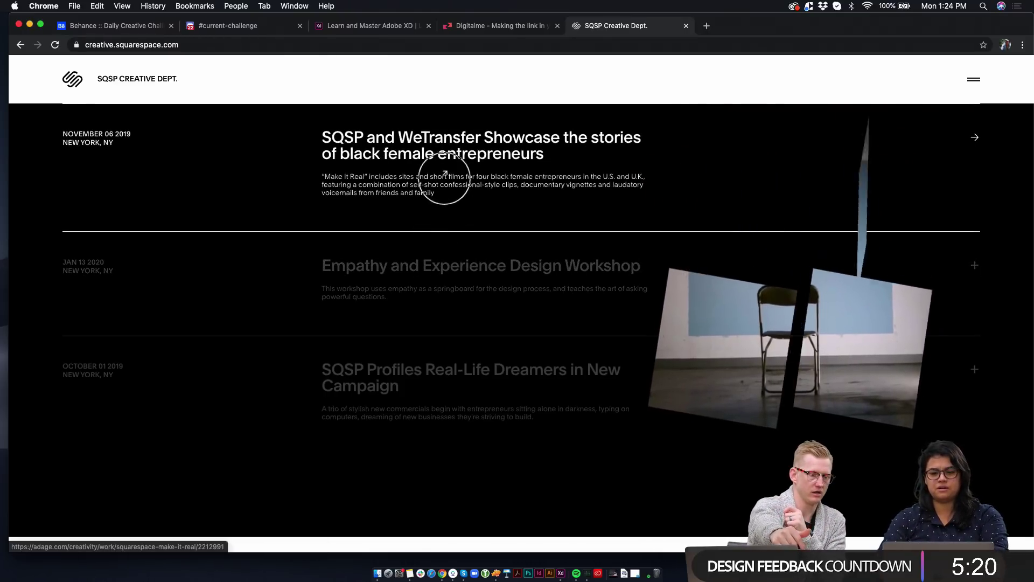
{"action": "scroll", "coordinate": [445, 167], "scroll_direction": "up", "scroll_amount": 3}
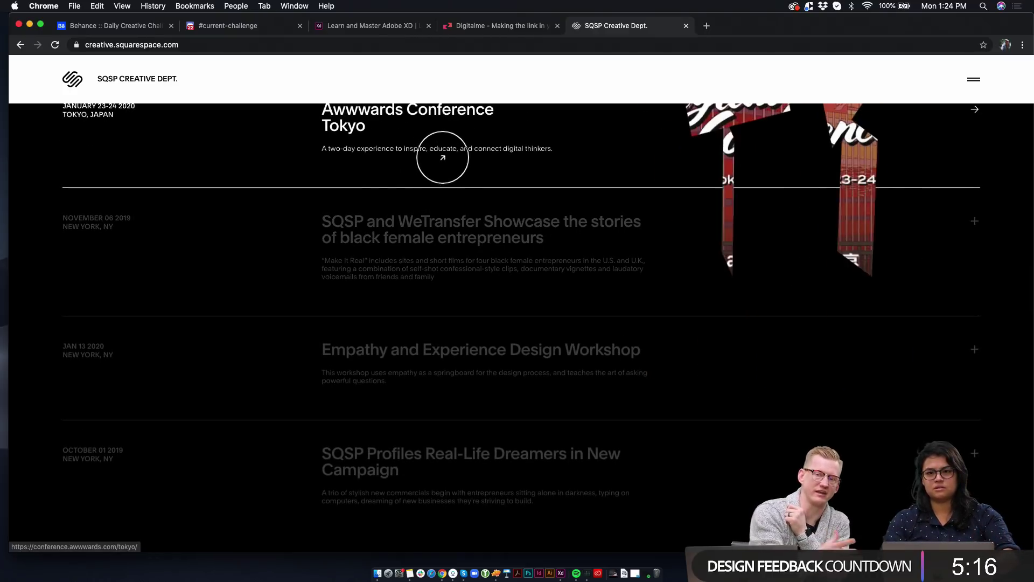
{"action": "scroll", "coordinate": [443, 159], "scroll_direction": "down", "scroll_amount": 1}
{"action": "scroll", "coordinate": [443, 158], "scroll_direction": "up", "scroll_amount": 4}
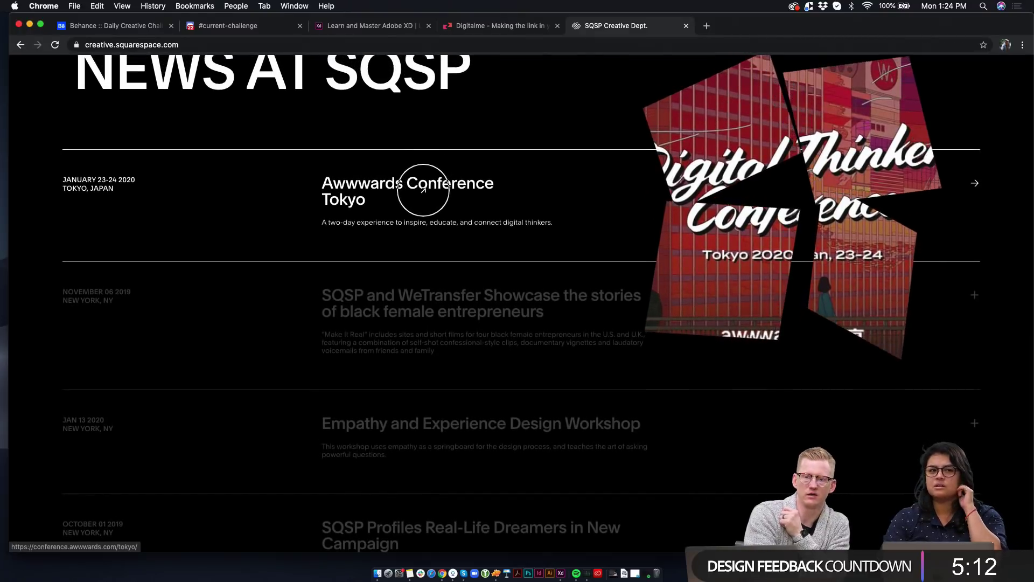
{"action": "scroll", "coordinate": [423, 189], "scroll_direction": "down", "scroll_amount": 7}
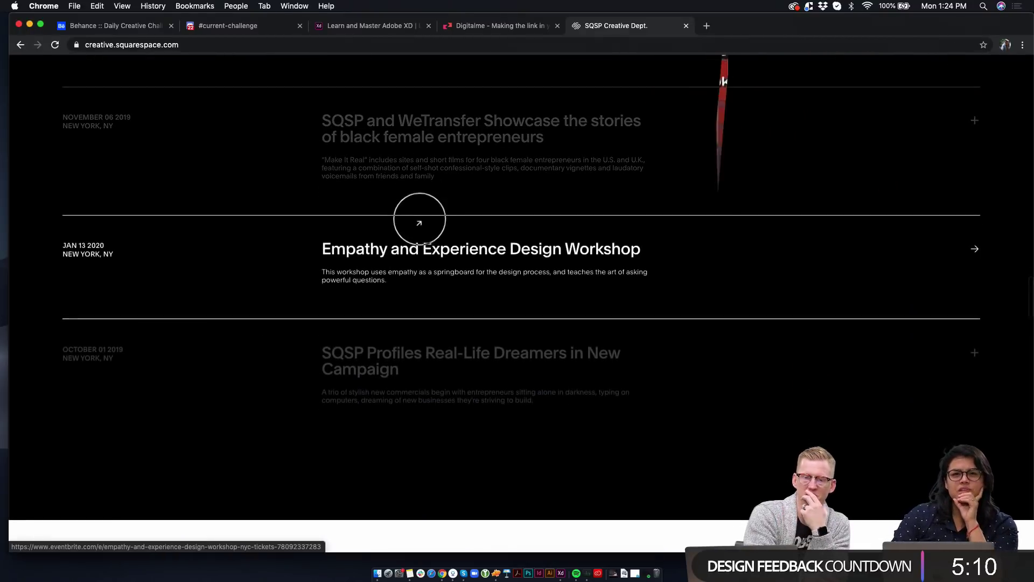
Step: Examine the Lab and playground carousel and move through its slides to Stroke Waves
{"action": "scroll", "coordinate": [446, 377], "scroll_direction": "down", "scroll_amount": 18}
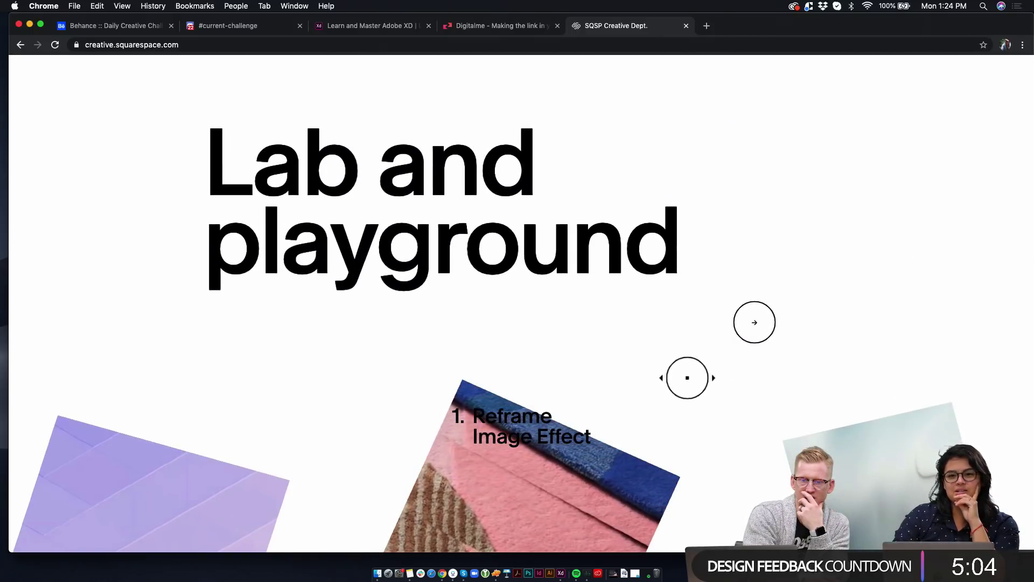
{"action": "scroll", "coordinate": [564, 448], "scroll_direction": "down", "scroll_amount": 15}
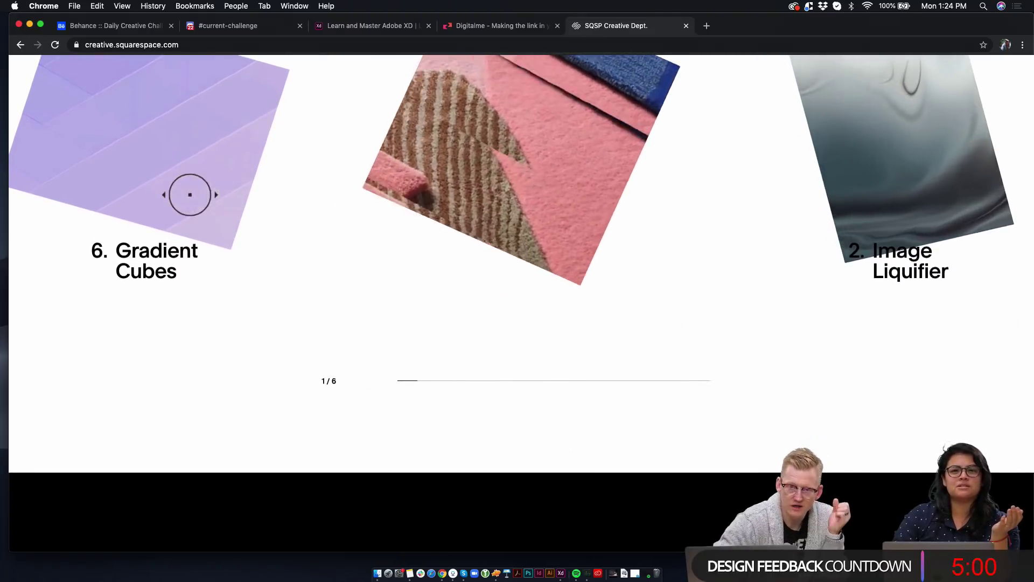
{"action": "scroll", "coordinate": [609, 223], "scroll_direction": "up", "scroll_amount": 1}
{"action": "scroll", "coordinate": [608, 223], "scroll_direction": "up", "scroll_amount": 5}
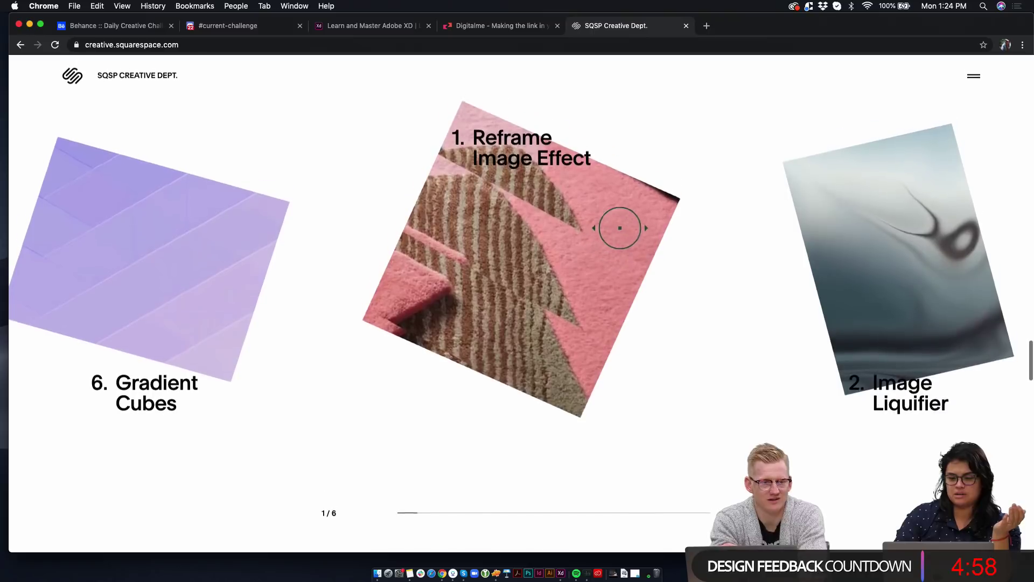
{"action": "left_click_drag", "start_coordinate": [661, 261], "coordinate": [339, 327]}
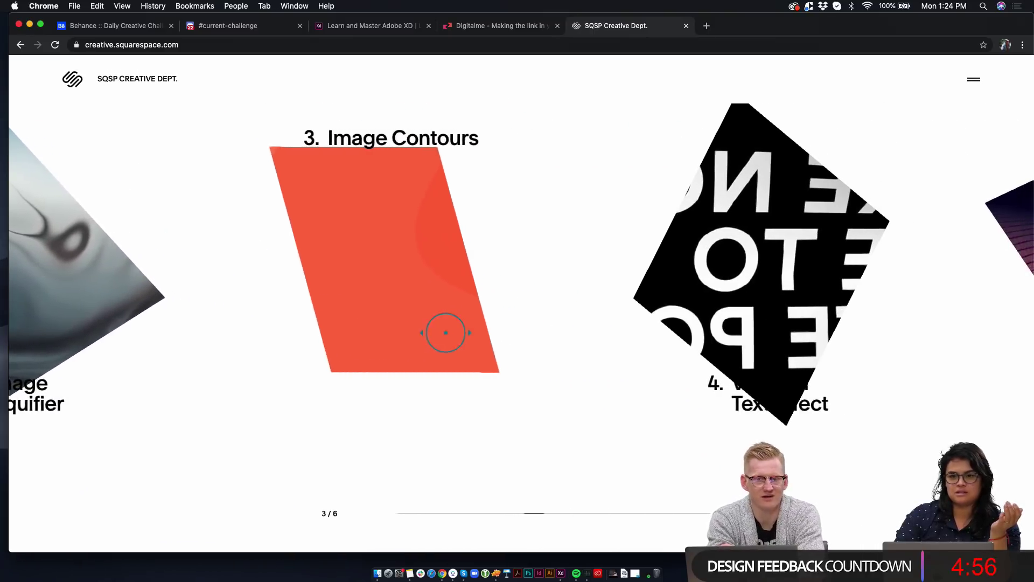
{"action": "left_click_drag", "start_coordinate": [443, 330], "coordinate": [237, 339]}
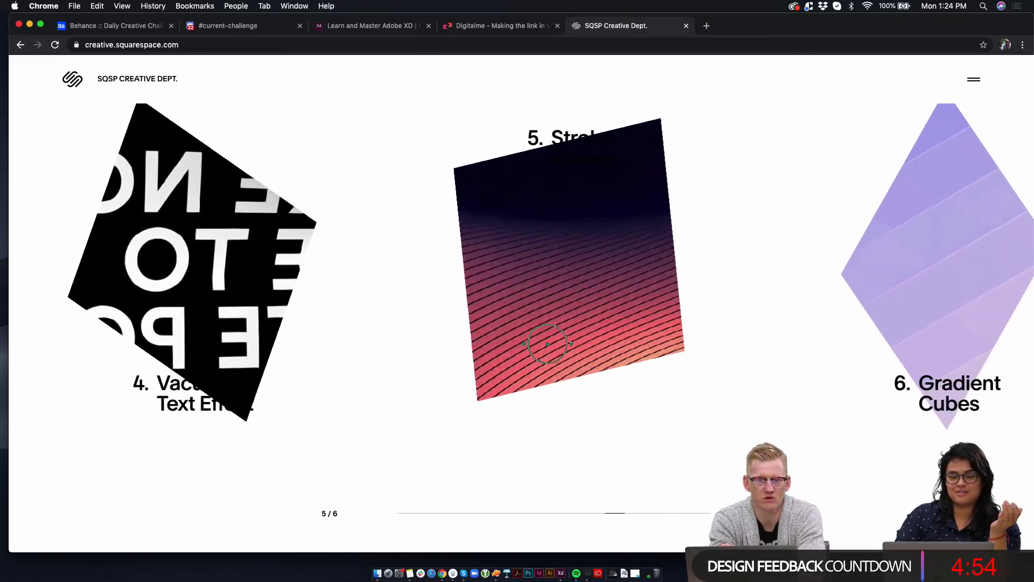
Step: Compare the scrolling behaviour of the events section and the Lab and playground carousel
{"action": "scroll", "coordinate": [367, 361], "scroll_direction": "up", "scroll_amount": 15}
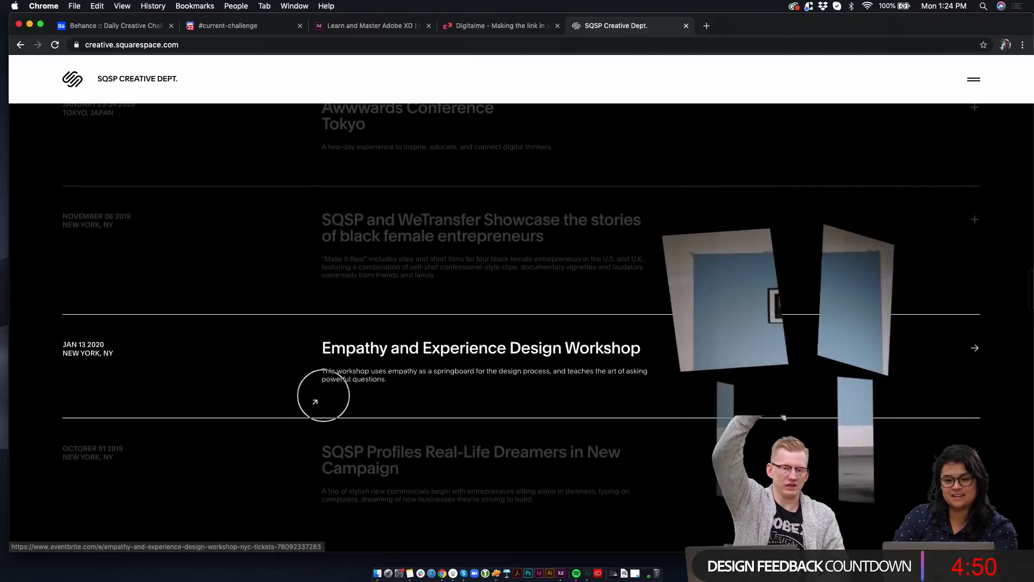
{"action": "scroll", "coordinate": [321, 397], "scroll_direction": "down", "scroll_amount": 15}
{"action": "scroll", "coordinate": [305, 407], "scroll_direction": "up", "scroll_amount": 5}
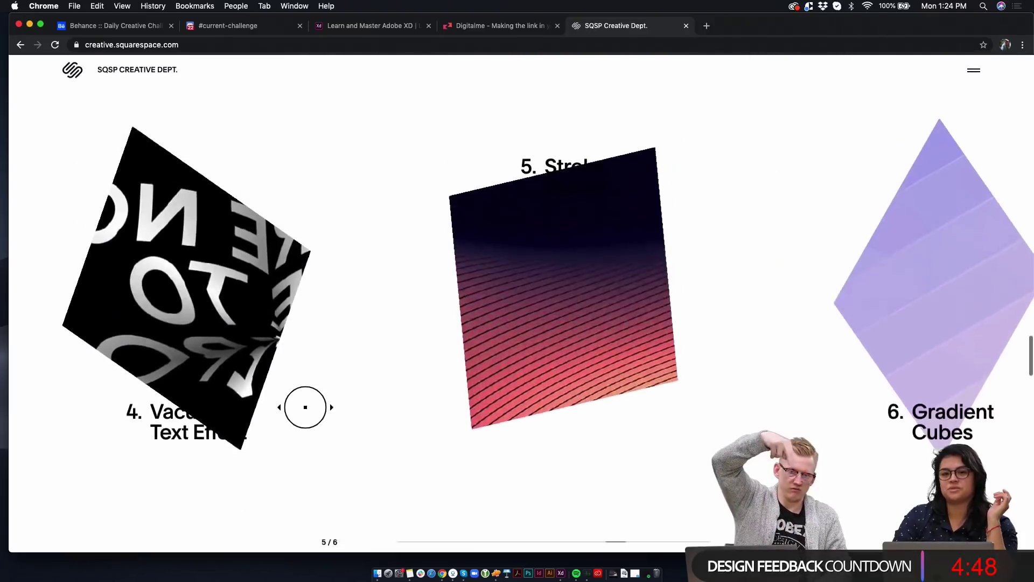
{"action": "scroll", "coordinate": [302, 406], "scroll_direction": "down", "scroll_amount": 5}
{"action": "scroll", "coordinate": [303, 406], "scroll_direction": "up", "scroll_amount": 5}
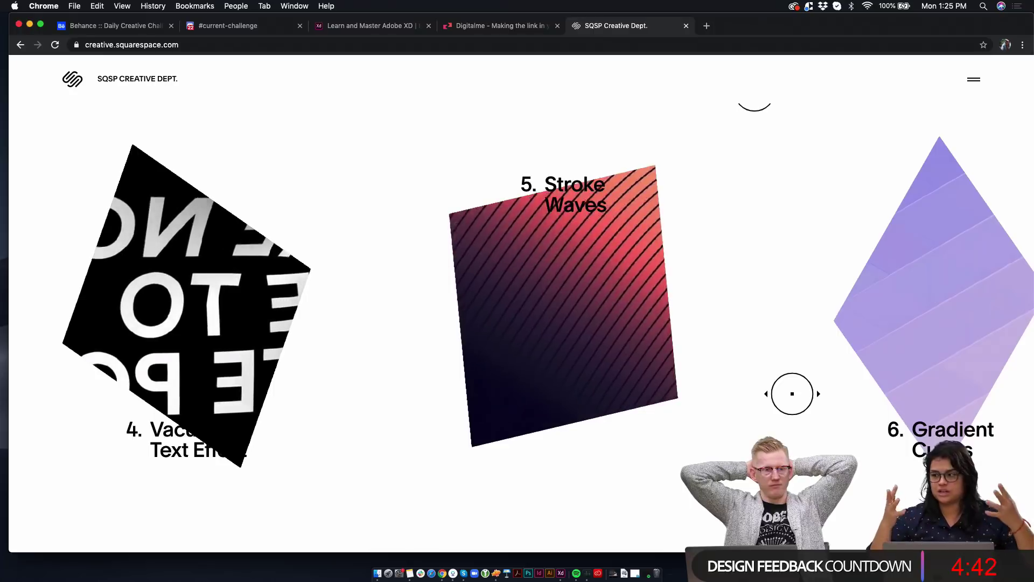
Step: Resize the browser window to a narrower width and examine how the outlined Culture section and the content below it adapt
{"action": "scroll", "coordinate": [792, 394], "scroll_direction": "down", "scroll_amount": 10}
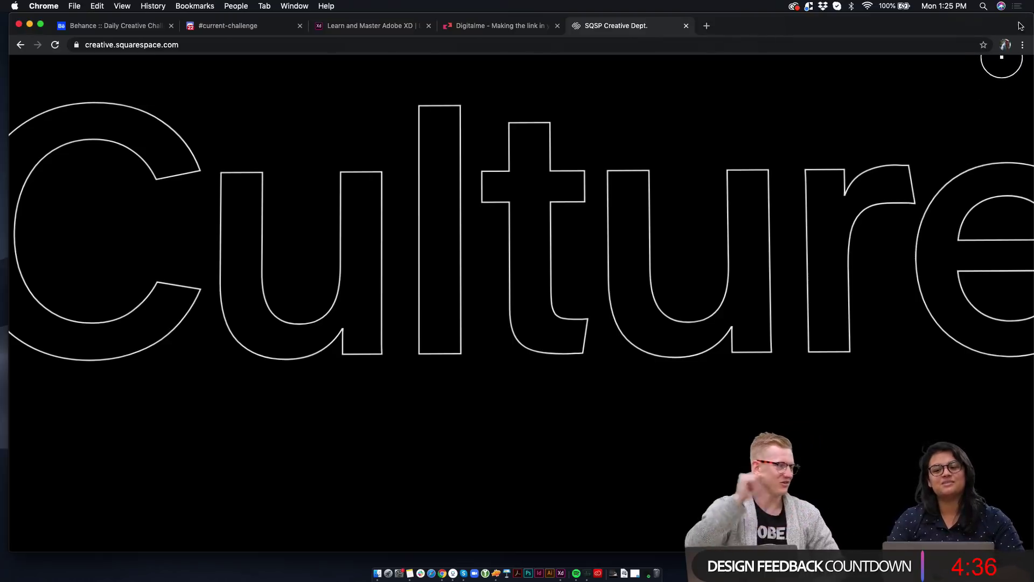
{"action": "left_click_drag", "start_coordinate": [1030, 19], "coordinate": [864, 63]}
{"action": "left_click_drag", "start_coordinate": [851, 66], "coordinate": [1026, 16]}
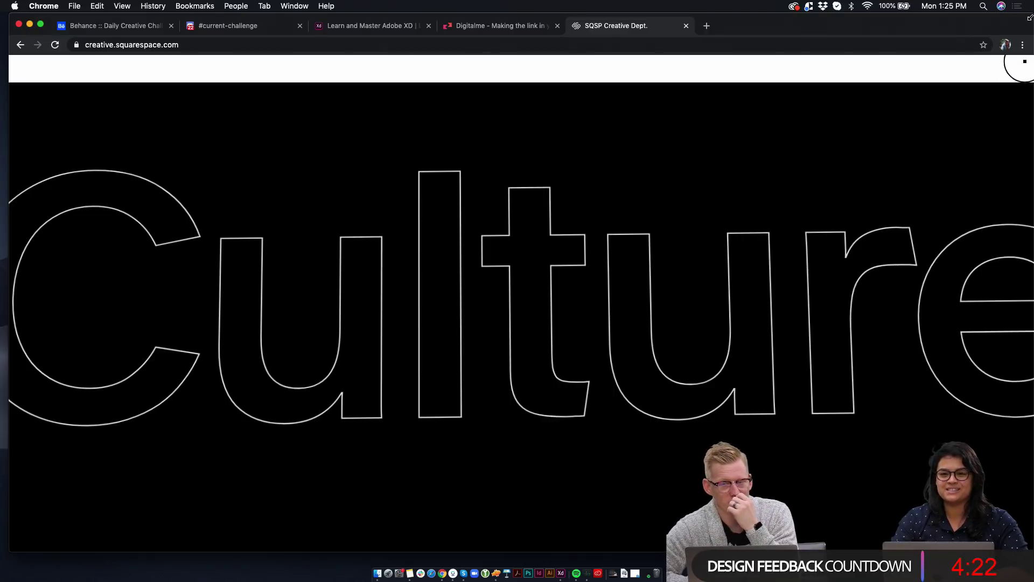
{"action": "left_click_drag", "start_coordinate": [1030, 18], "coordinate": [777, 67]}
{"action": "scroll", "coordinate": [654, 233], "scroll_direction": "down", "scroll_amount": 4}
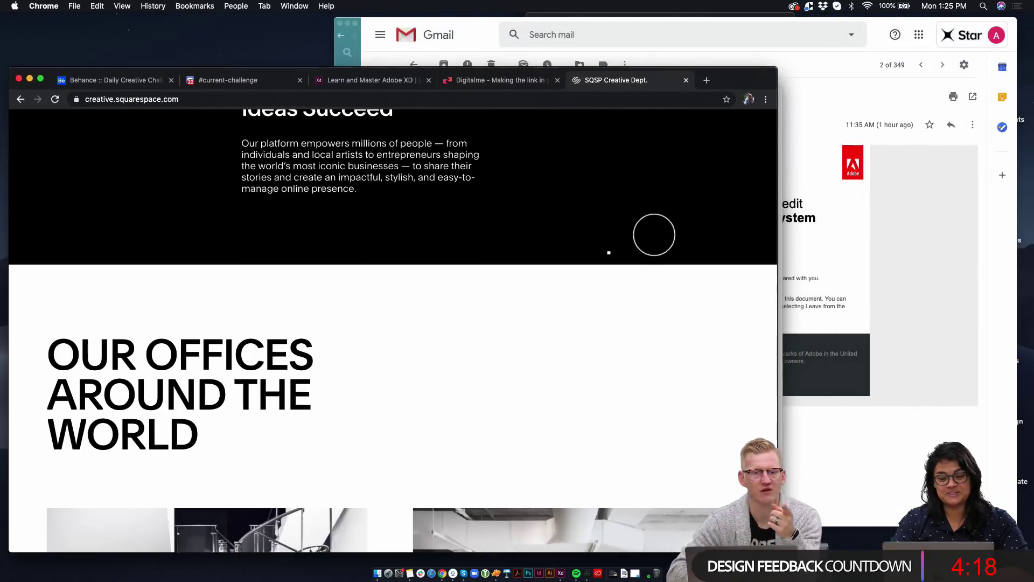
{"action": "scroll", "coordinate": [589, 261], "scroll_direction": "up", "scroll_amount": 8}
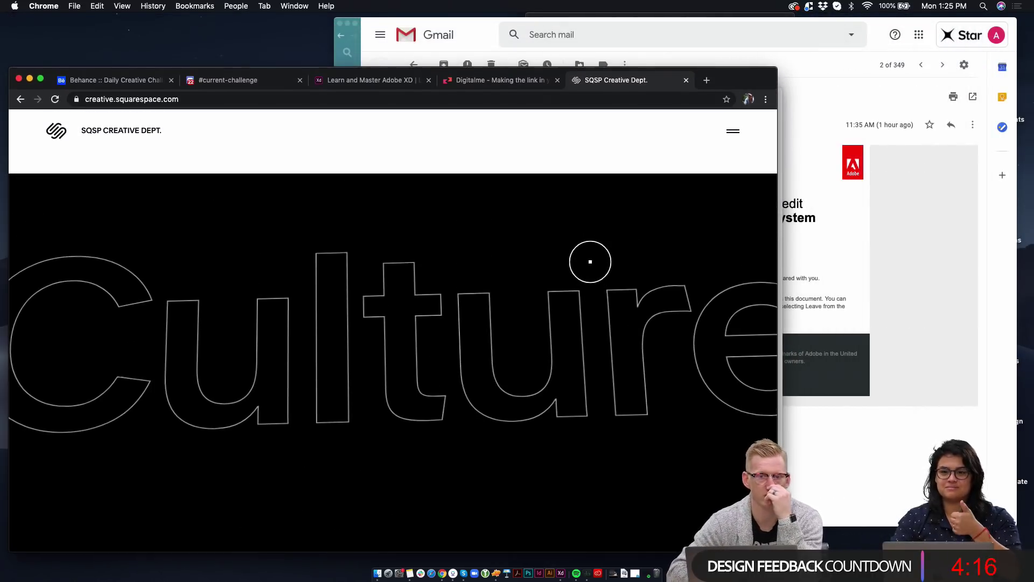
Step: Examine how the outlined Culture heading responds to scrolling back and forth in the narrowed window
{"action": "scroll", "coordinate": [588, 296], "scroll_direction": "down", "scroll_amount": 3}
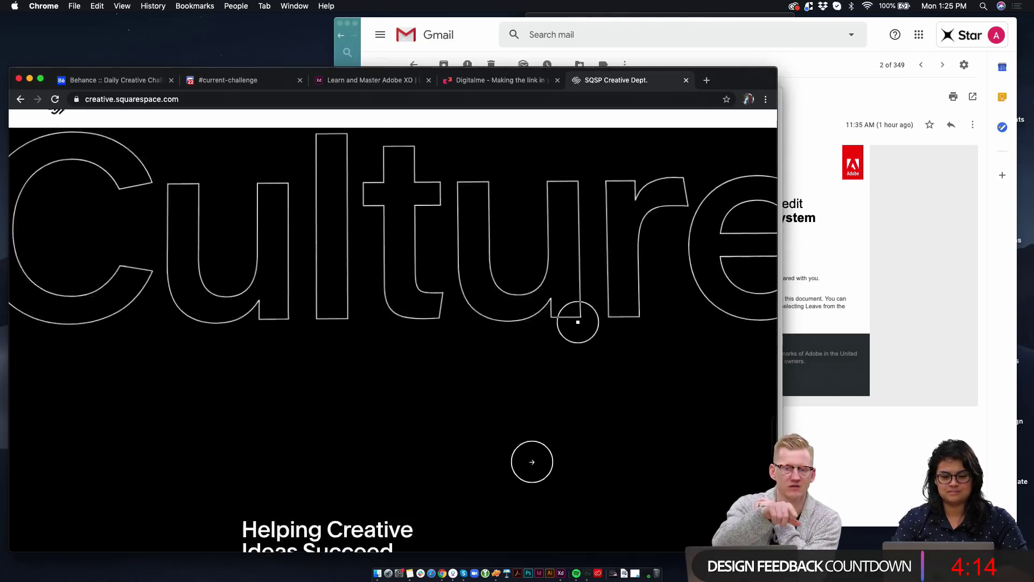
{"action": "scroll", "coordinate": [577, 321], "scroll_direction": "up", "scroll_amount": 5}
{"action": "scroll", "coordinate": [575, 323], "scroll_direction": "down", "scroll_amount": 4}
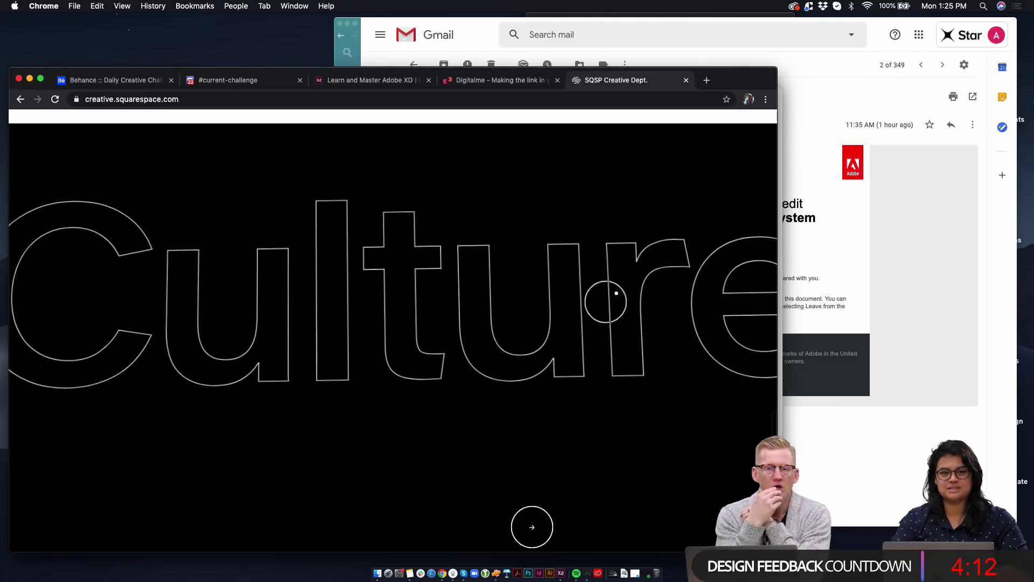
Step: Widen the browser window and examine how the Culture heading animates on scrolling between the carousel and the black section
{"action": "left_click_drag", "start_coordinate": [772, 70], "coordinate": [1033, 14]}
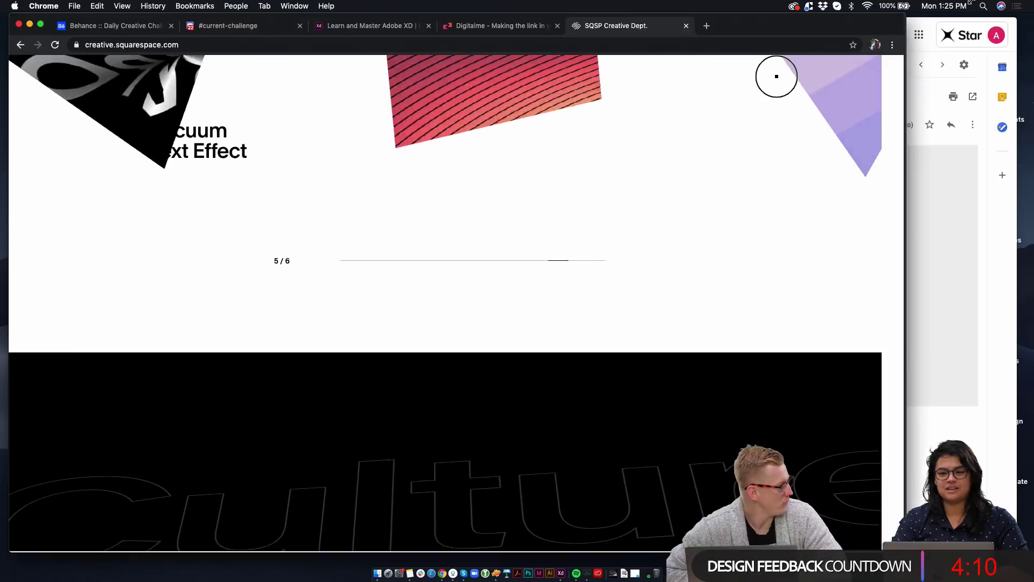
{"action": "scroll", "coordinate": [776, 76], "scroll_direction": "up", "scroll_amount": 3}
{"action": "scroll", "coordinate": [547, 324], "scroll_direction": "down", "scroll_amount": 2}
{"action": "scroll", "coordinate": [547, 324], "scroll_direction": "down", "scroll_amount": 5}
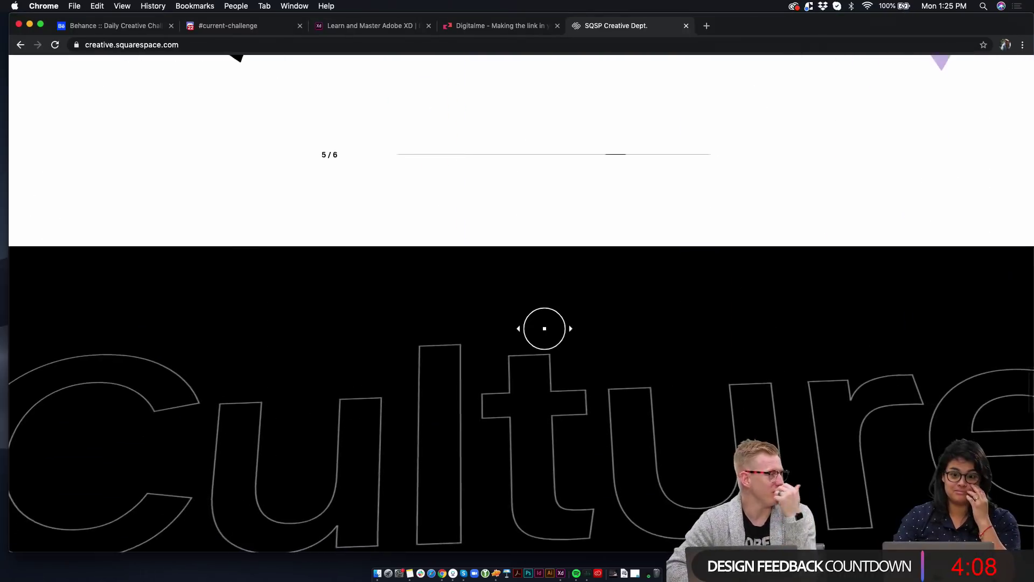
{"action": "scroll", "coordinate": [545, 328], "scroll_direction": "up", "scroll_amount": 4}
{"action": "scroll", "coordinate": [545, 328], "scroll_direction": "down", "scroll_amount": 2}
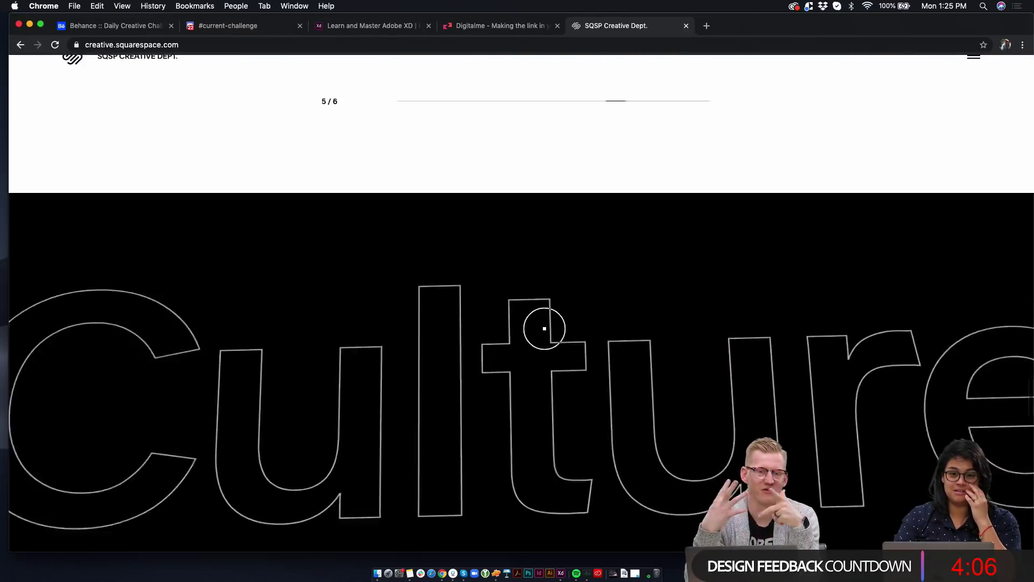
{"action": "scroll", "coordinate": [545, 328], "scroll_direction": "up", "scroll_amount": 4}
{"action": "scroll", "coordinate": [545, 328], "scroll_direction": "down", "scroll_amount": 2}
{"action": "scroll", "coordinate": [545, 328], "scroll_direction": "up", "scroll_amount": 1}
{"action": "scroll", "coordinate": [544, 328], "scroll_direction": "down", "scroll_amount": 1}
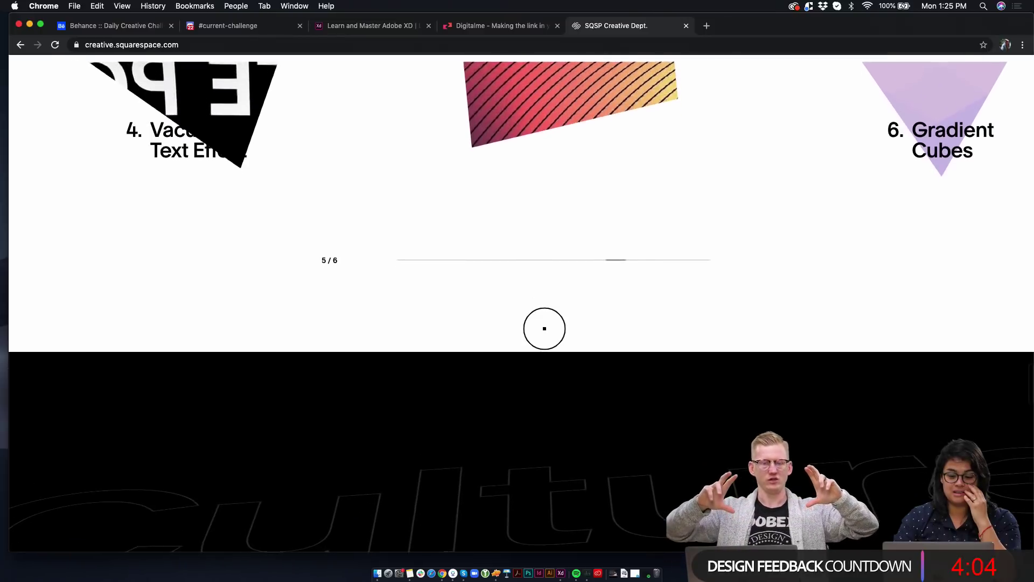
{"action": "scroll", "coordinate": [545, 328], "scroll_direction": "up", "scroll_amount": 1}
{"action": "scroll", "coordinate": [544, 328], "scroll_direction": "down", "scroll_amount": 5}
{"action": "scroll", "coordinate": [544, 328], "scroll_direction": "down", "scroll_amount": 2}
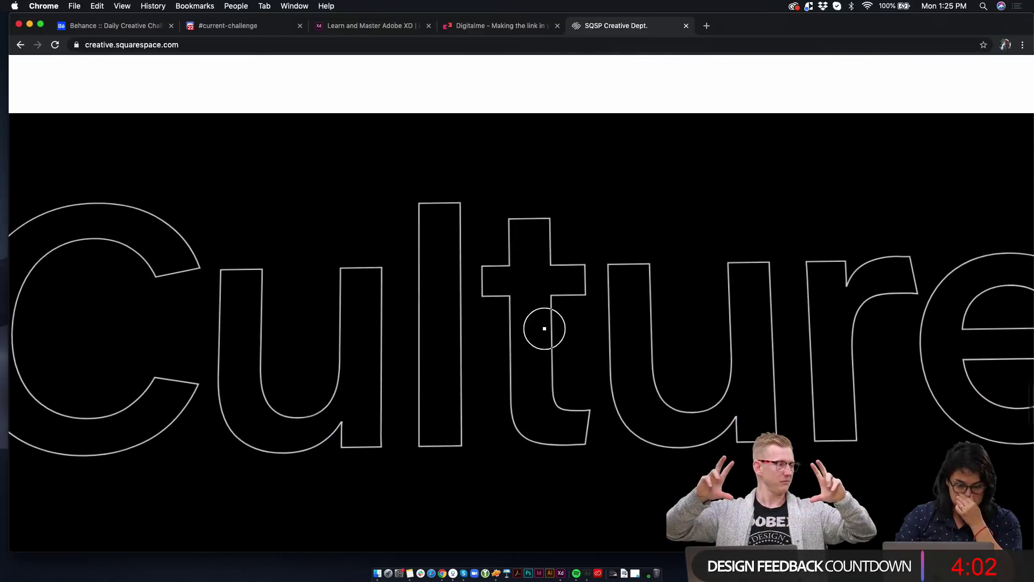
Step: Examine the rest of the page, from the Culture section through the worldwide offices to the Wanna join us area and footer links
{"action": "scroll", "coordinate": [545, 328], "scroll_direction": "down", "scroll_amount": 3}
{"action": "scroll", "coordinate": [544, 328], "scroll_direction": "down", "scroll_amount": 2}
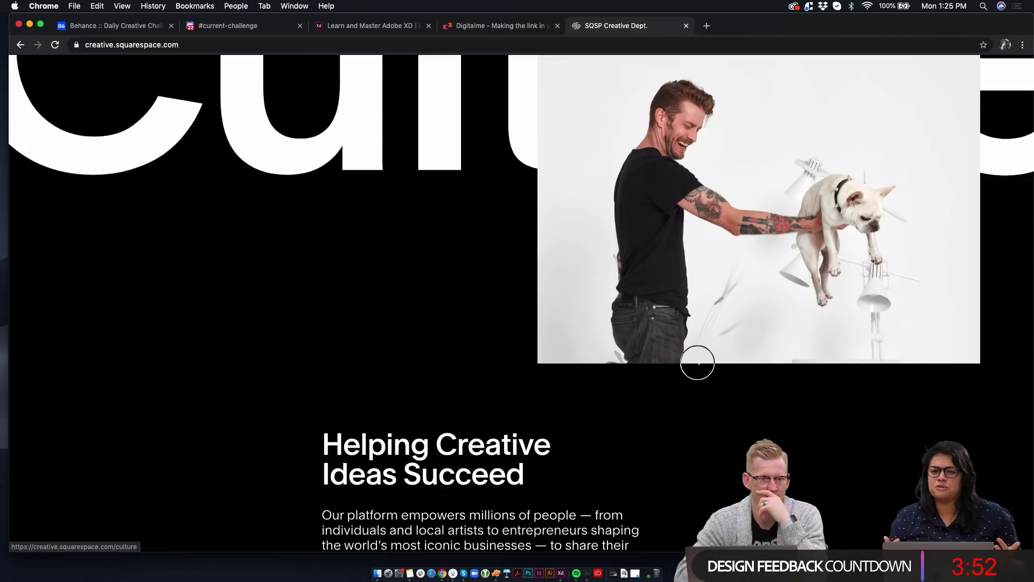
{"action": "scroll", "coordinate": [697, 362], "scroll_direction": "down", "scroll_amount": 10}
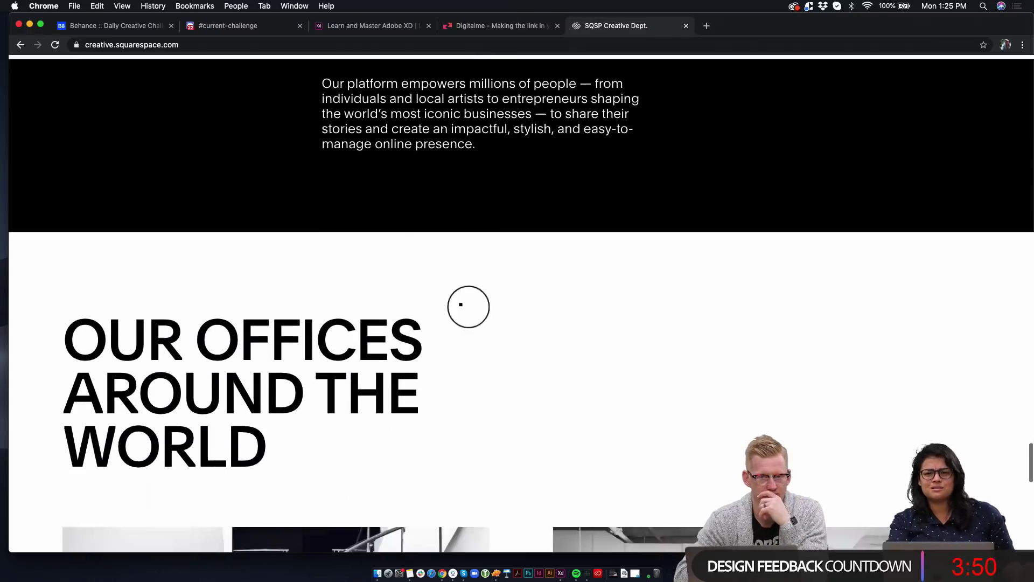
{"action": "scroll", "coordinate": [460, 305], "scroll_direction": "down", "scroll_amount": 5}
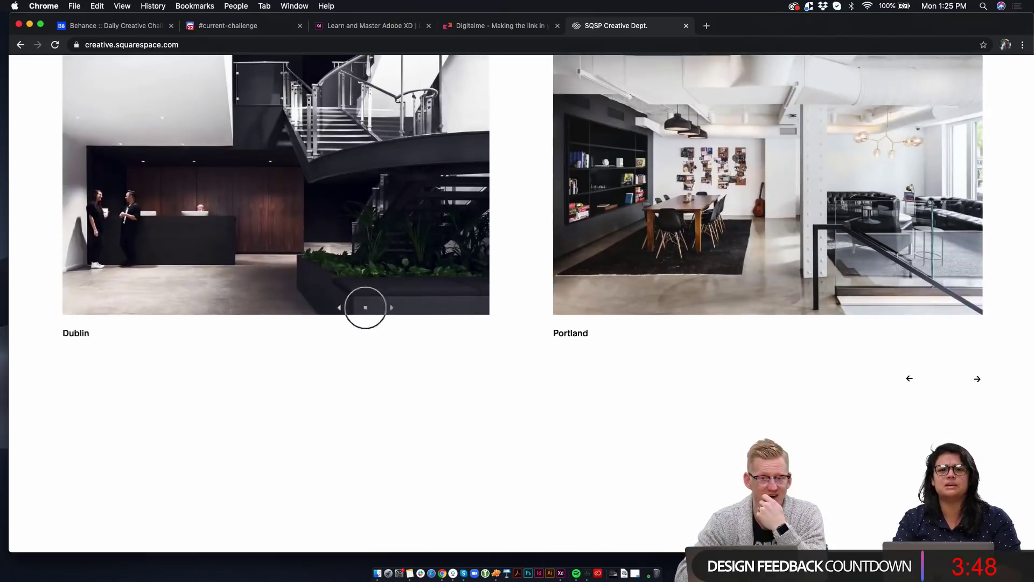
{"action": "scroll", "coordinate": [345, 391], "scroll_direction": "down", "scroll_amount": 5}
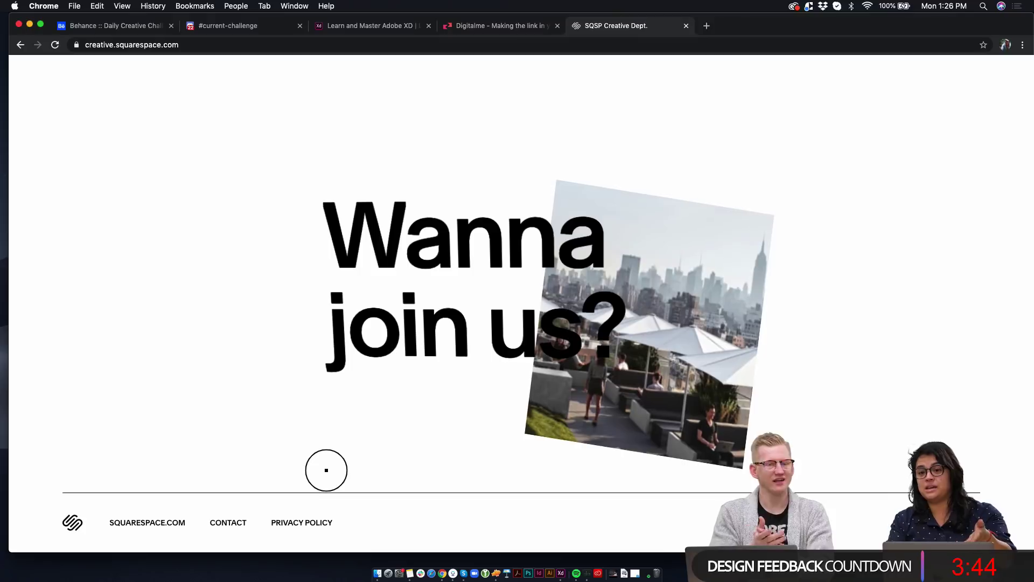
Step: Return to the top of the page and examine how the Content is King blog post image behaves on scrolling
{"action": "scroll", "coordinate": [325, 469], "scroll_direction": "up", "scroll_amount": 15}
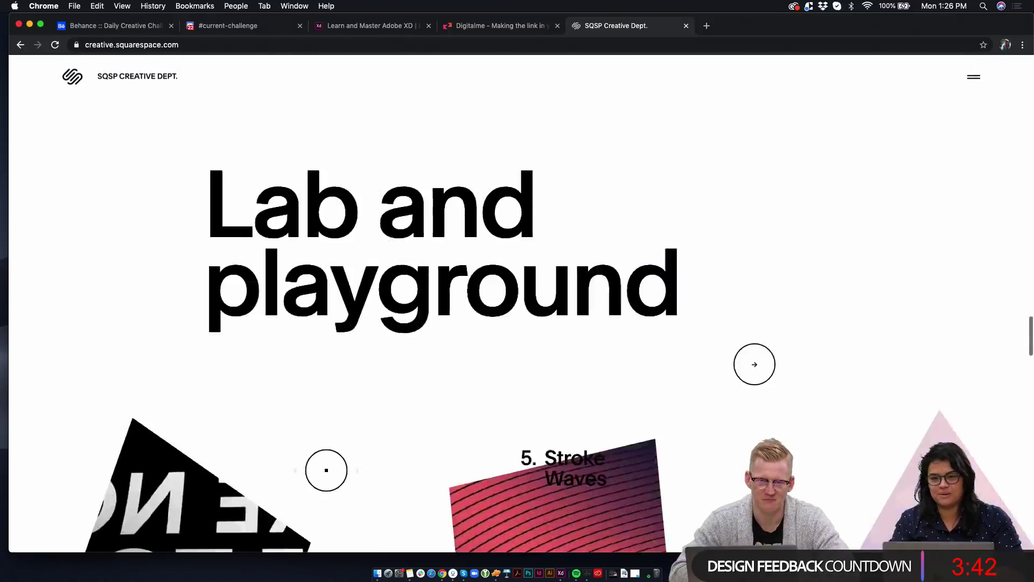
{"action": "scroll", "coordinate": [326, 470], "scroll_direction": "up", "scroll_amount": 5}
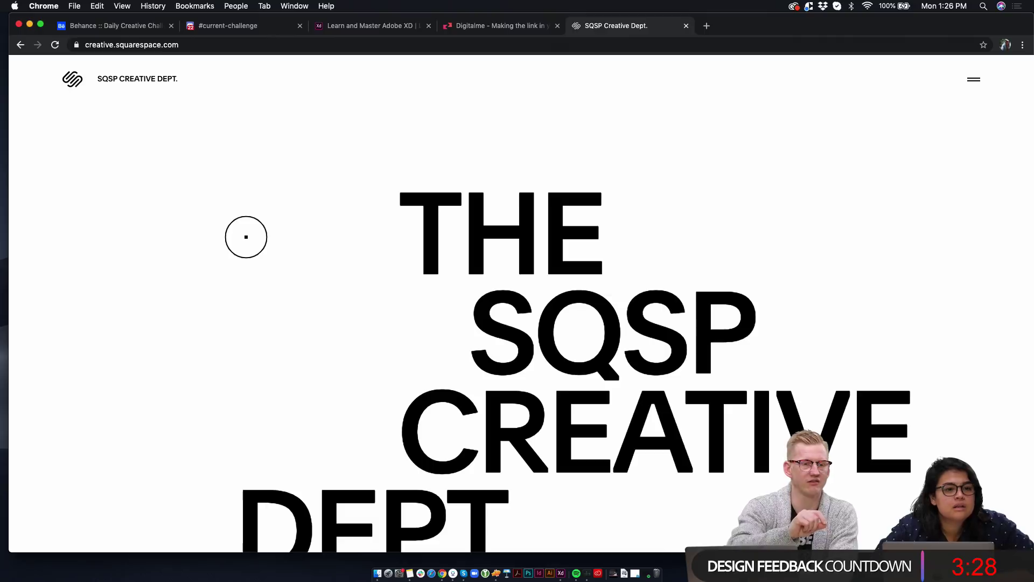
{"action": "scroll", "coordinate": [246, 237], "scroll_direction": "down", "scroll_amount": 20}
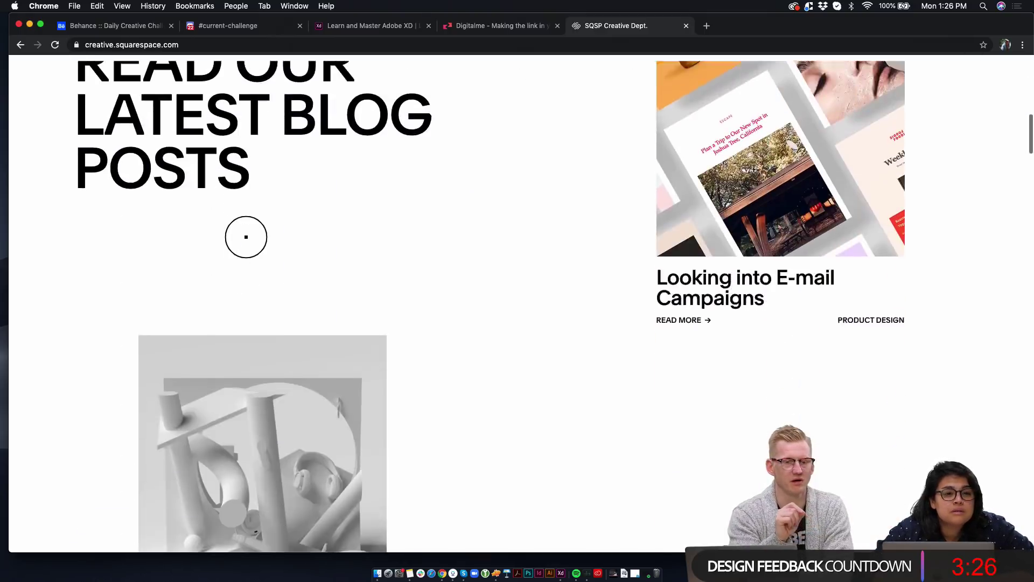
{"action": "scroll", "coordinate": [246, 237], "scroll_direction": "up", "scroll_amount": 5}
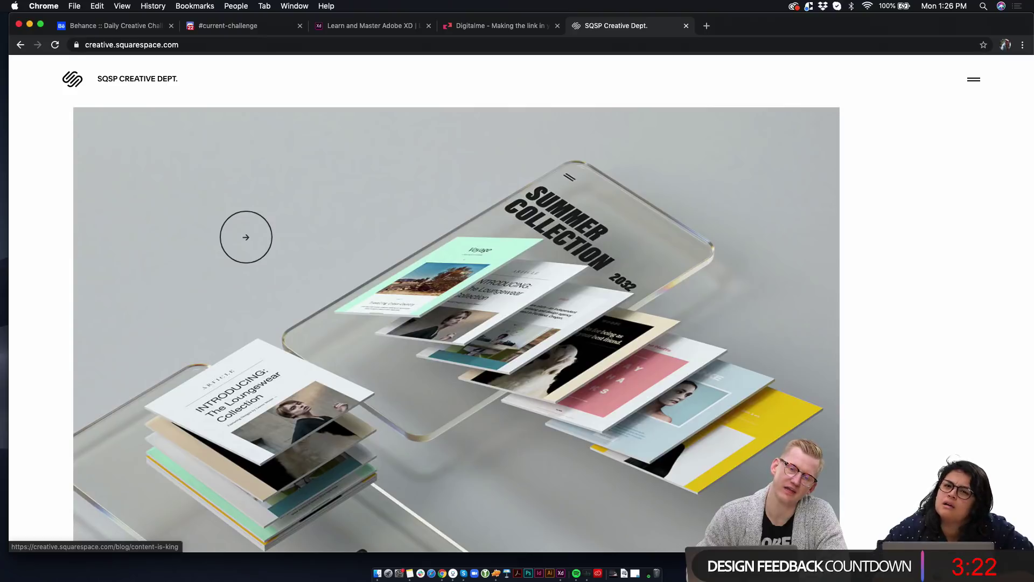
{"action": "scroll", "coordinate": [245, 237], "scroll_direction": "down", "scroll_amount": 5}
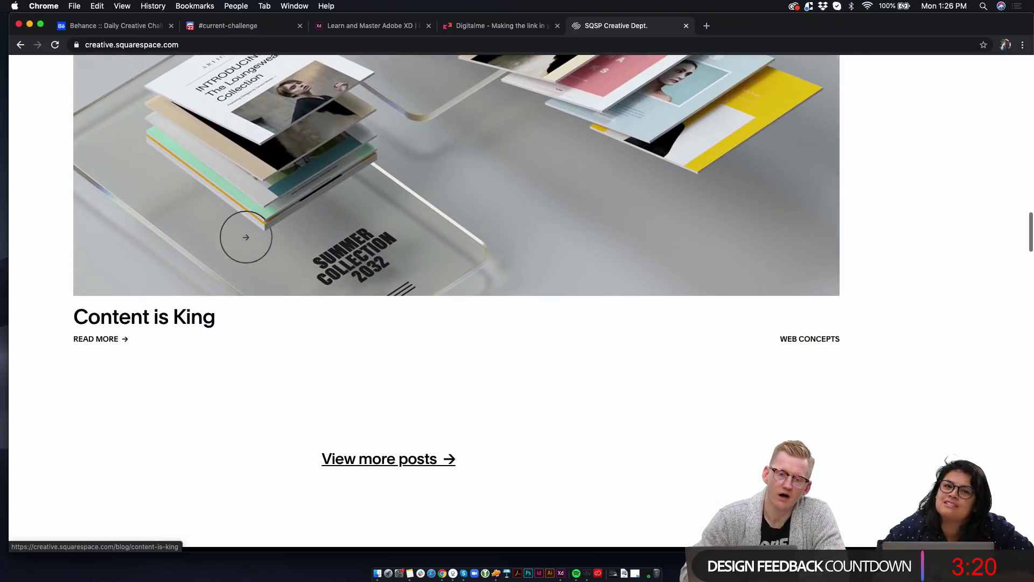
{"action": "scroll", "coordinate": [246, 237], "scroll_direction": "up", "scroll_amount": 5}
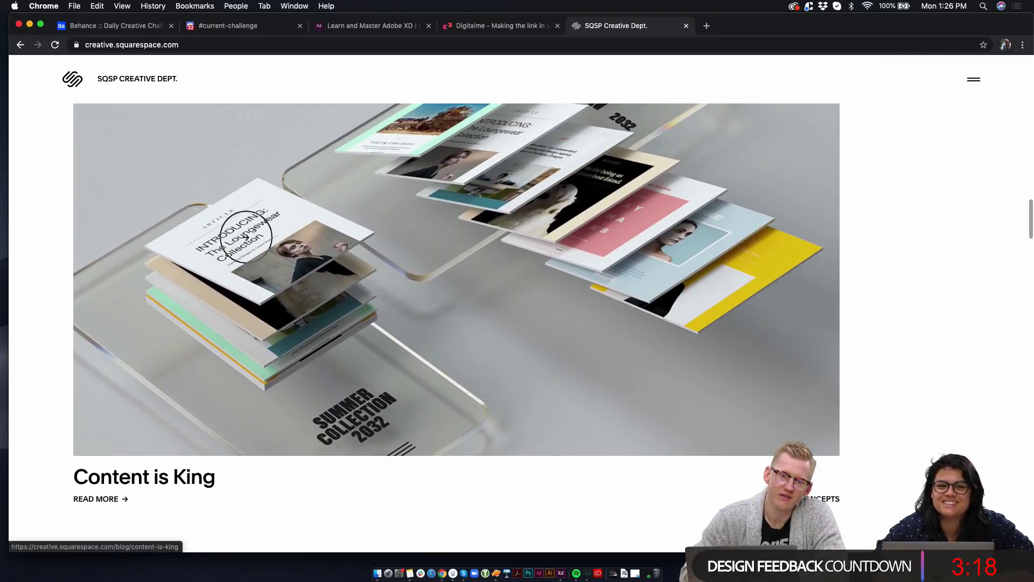
{"action": "scroll", "coordinate": [245, 237], "scroll_direction": "down", "scroll_amount": 1}
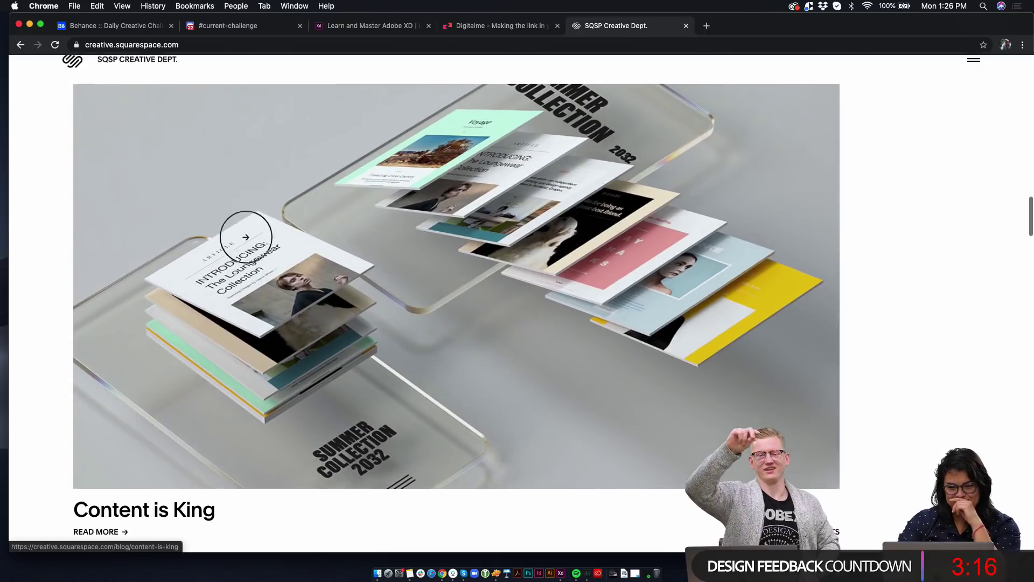
Step: Compare the scrolling transition between the Content is King post and the Events and News at SQSP section
{"action": "scroll", "coordinate": [245, 237], "scroll_direction": "down", "scroll_amount": 6}
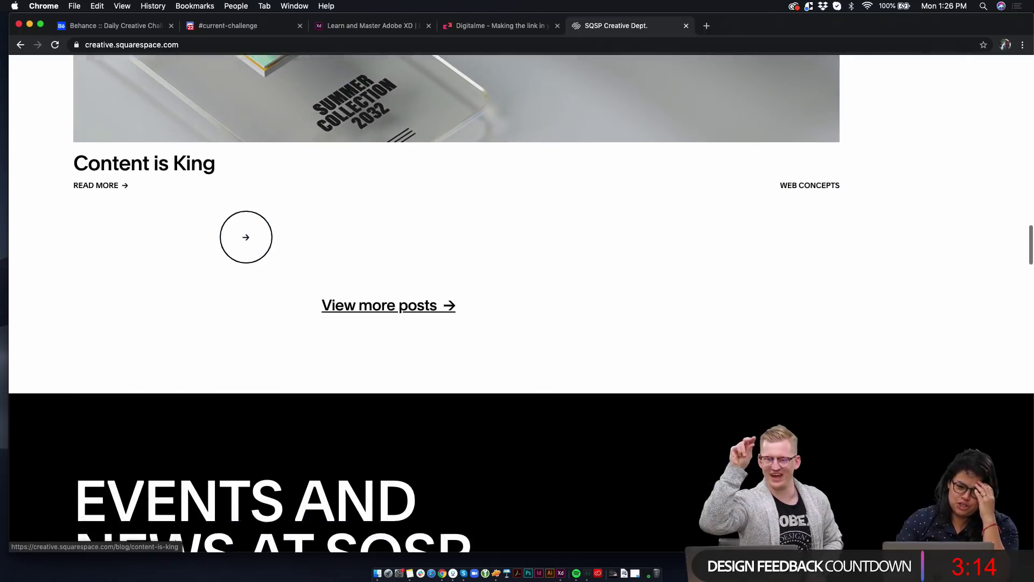
{"action": "scroll", "coordinate": [246, 236], "scroll_direction": "down", "scroll_amount": 12}
{"action": "scroll", "coordinate": [245, 237], "scroll_direction": "up", "scroll_amount": 6}
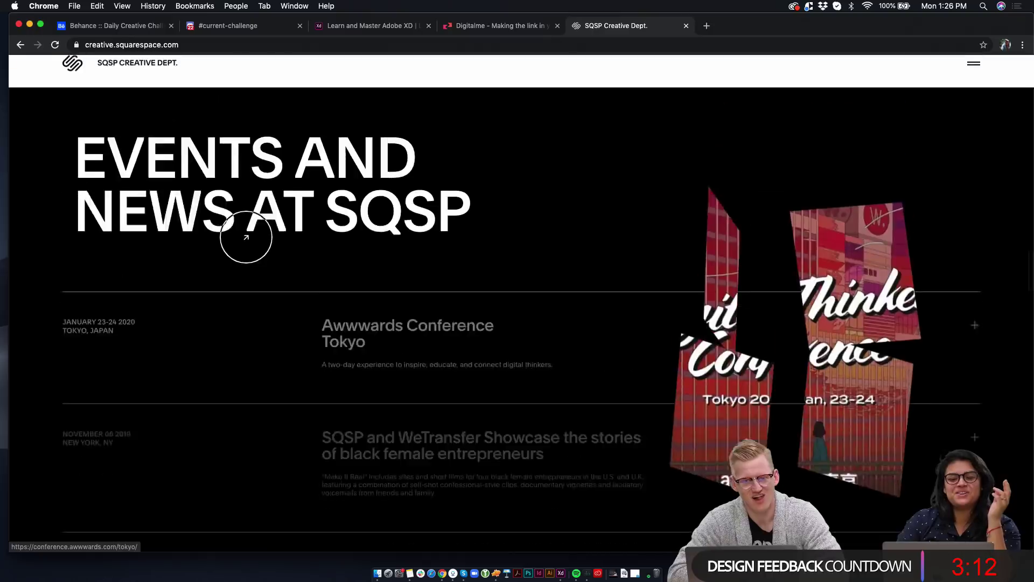
{"action": "scroll", "coordinate": [246, 237], "scroll_direction": "up", "scroll_amount": 12}
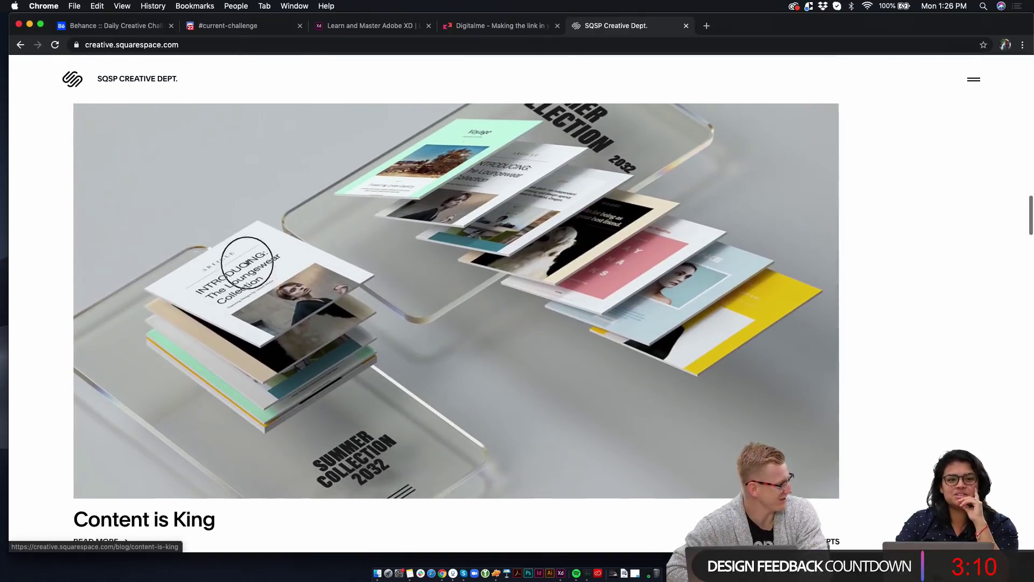
{"action": "scroll", "coordinate": [247, 262], "scroll_direction": "up", "scroll_amount": 1}
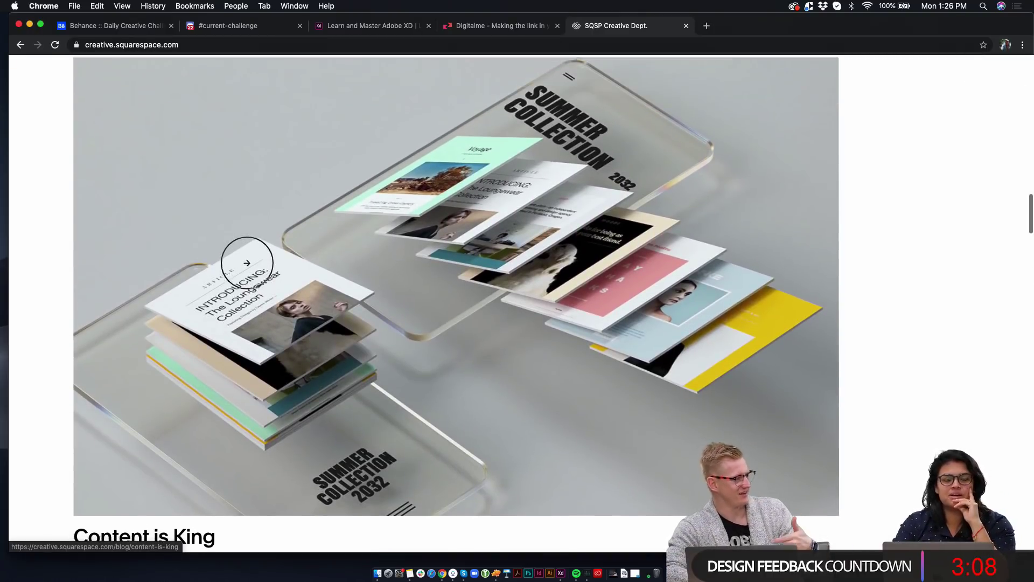
{"action": "scroll", "coordinate": [246, 263], "scroll_direction": "down", "scroll_amount": 1}
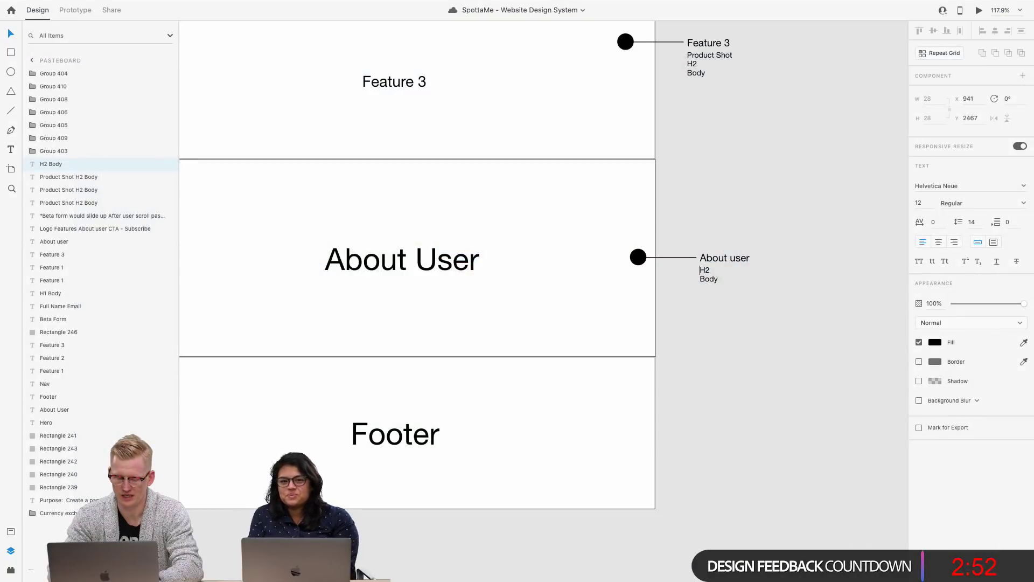
Step: Insert a "People Hero bg" line above H2 in the About user annotation of the SpottaMe wireframe
{"action": "type", "text": "People "}
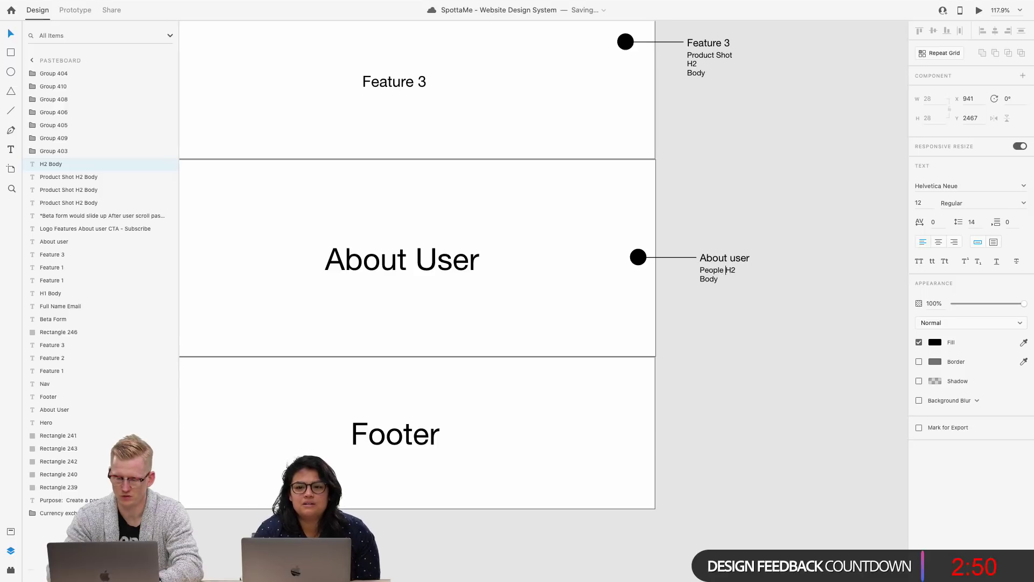
{"action": "type", "text": "Hero bg"}
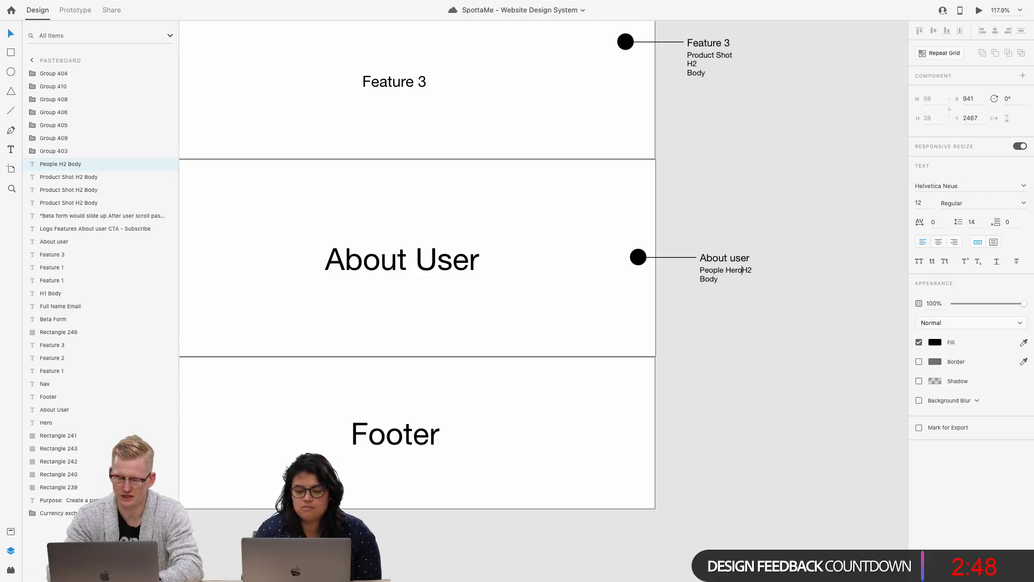
{"action": "key", "text": "Return"}
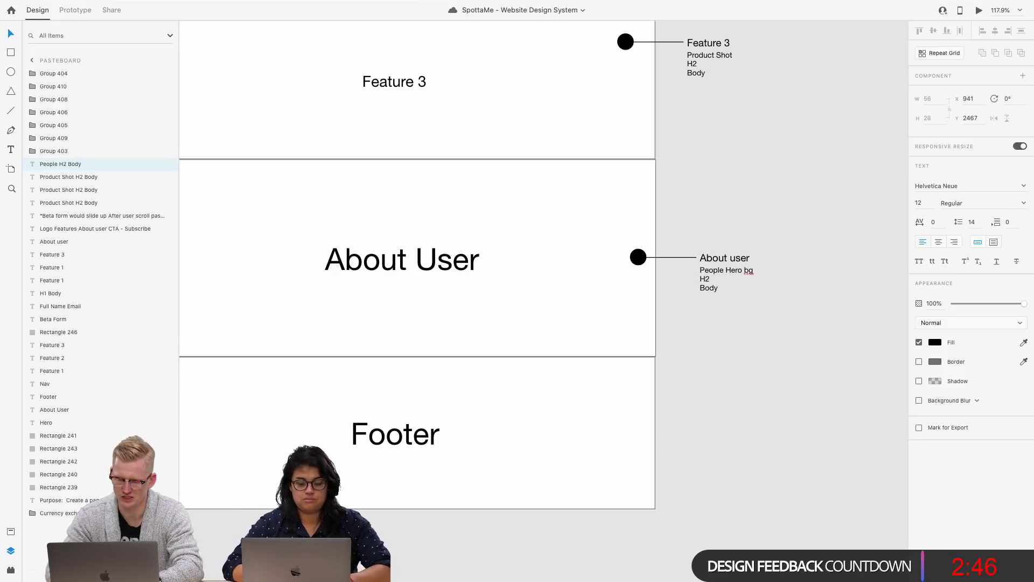
{"action": "key", "text": "Escape"}
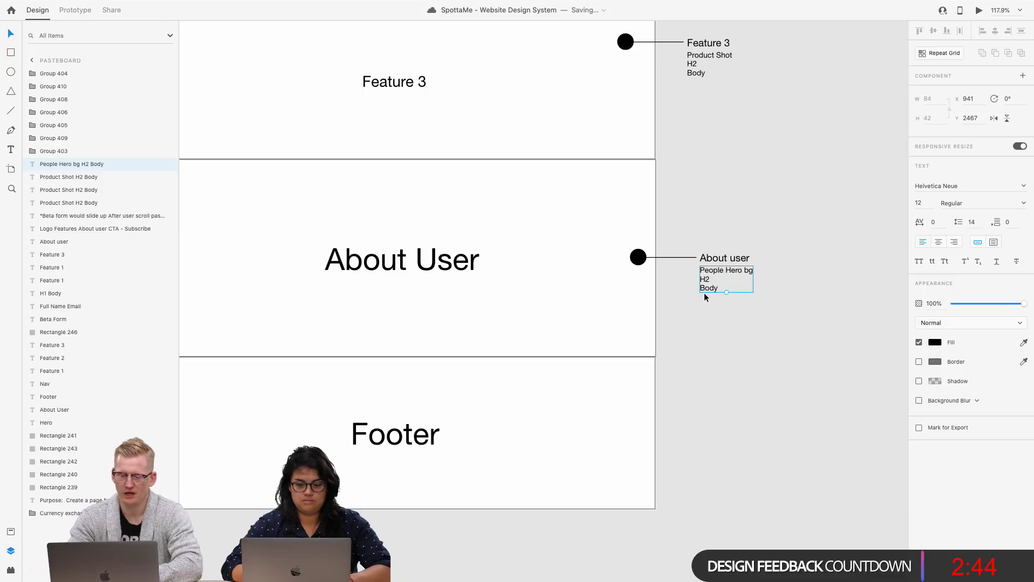
Step: Duplicate the About user annotation with its callout marker beside the Footer section and open the copy's title for editing
{"action": "scroll", "coordinate": [581, 306], "scroll_direction": "up", "scroll_amount": 20}
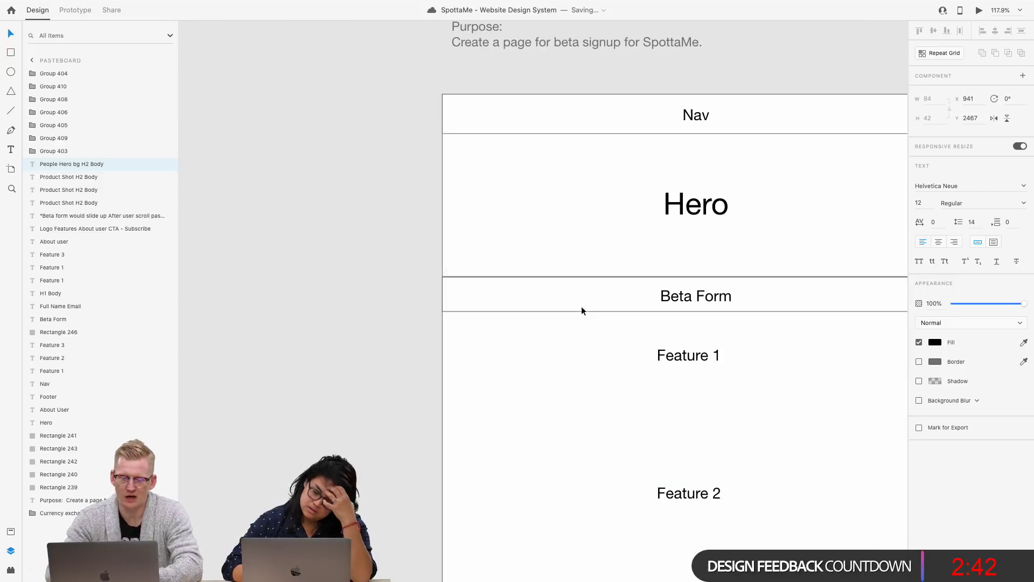
{"action": "scroll", "coordinate": [580, 306], "scroll_direction": "left", "scroll_amount": 4}
{"action": "left_click", "coordinate": [581, 306]}
{"action": "scroll", "coordinate": [574, 288], "scroll_direction": "down", "scroll_amount": 15}
{"action": "scroll", "coordinate": [575, 289], "scroll_direction": "right", "scroll_amount": 4}
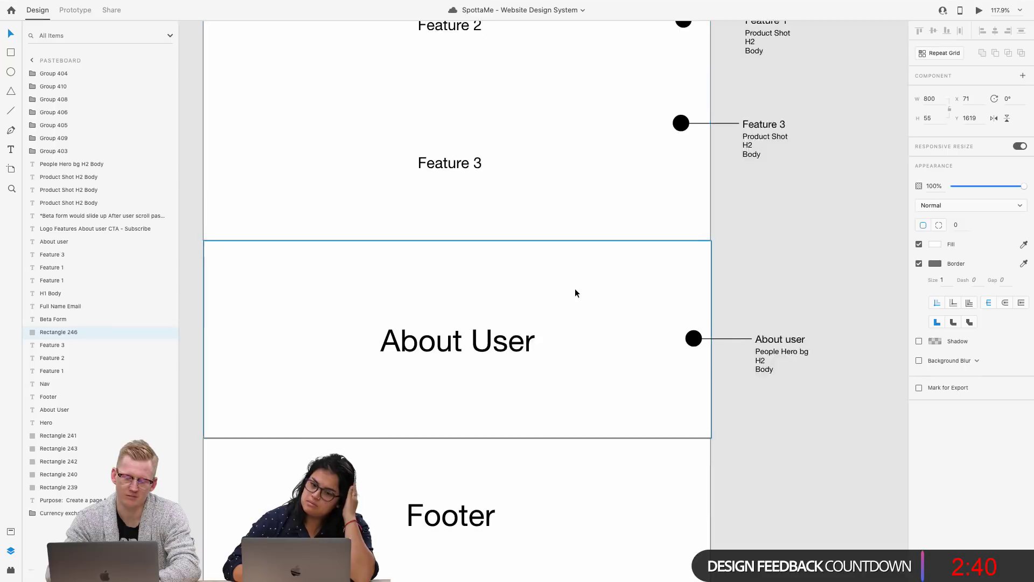
{"action": "mouse_move", "coordinate": [810, 206]}
{"action": "left_mouse_down"}
{"action": "mouse_move", "coordinate": [735, 144]}
{"action": "mouse_move", "coordinate": [717, 56]}
{"action": "mouse_move", "coordinate": [731, 148]}
{"action": "left_mouse_up"}
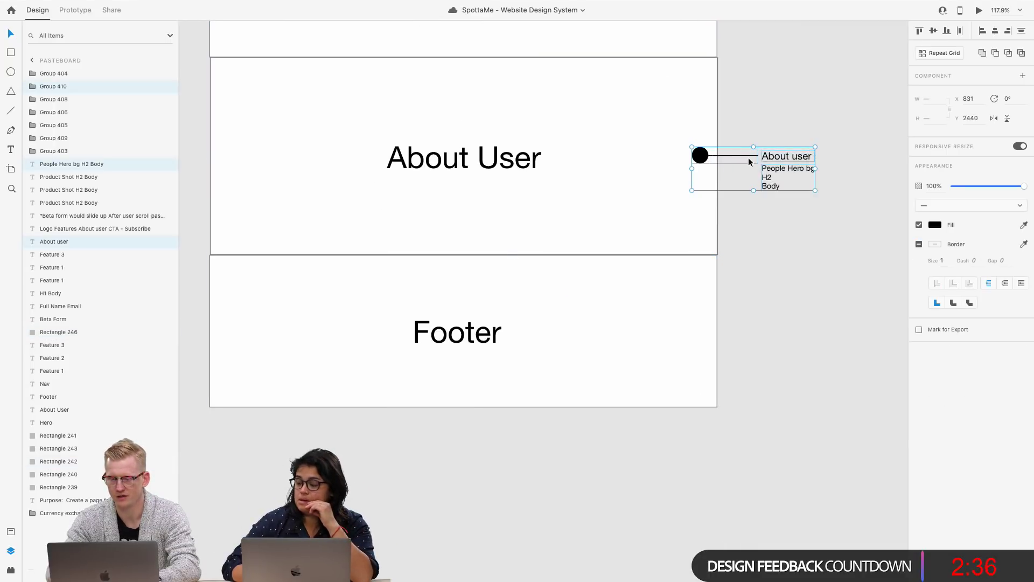
{"action": "left_click_drag", "start_coordinate": [794, 161], "coordinate": [783, 339]}
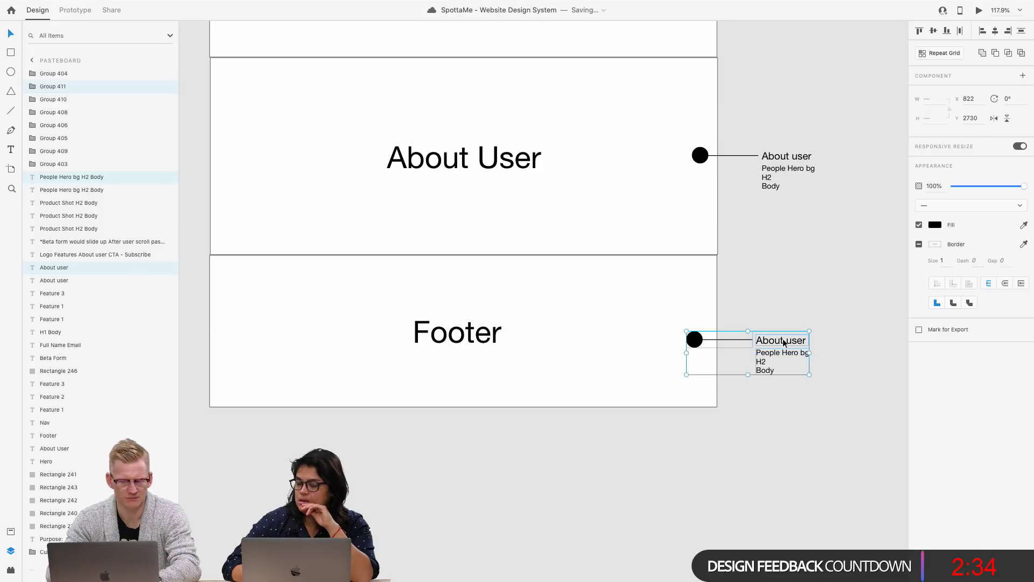
{"action": "left_click", "coordinate": [795, 440]}
{"action": "double_click", "coordinate": [789, 341]}
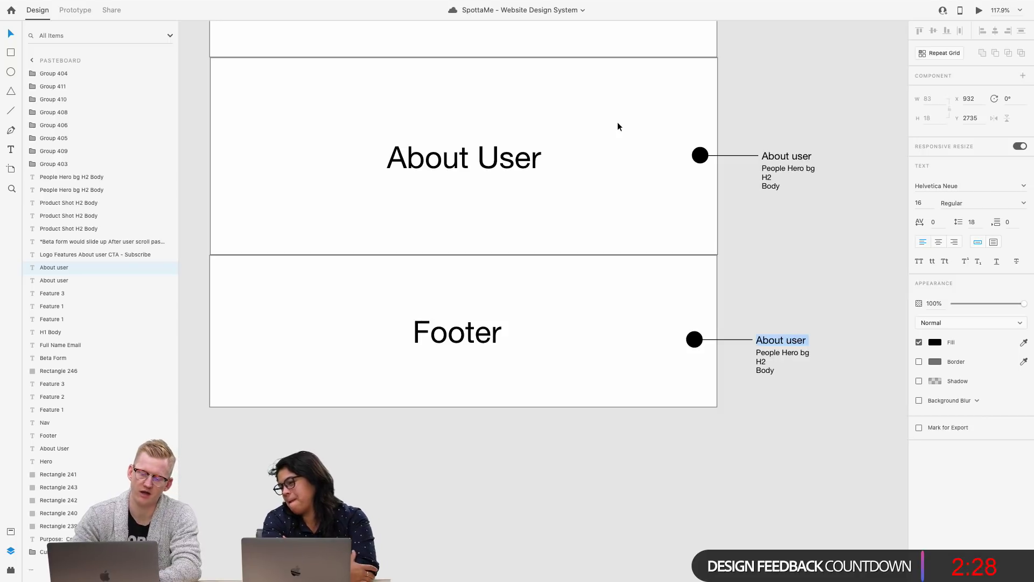
Step: Review the wireframe's section annotations from the Nav down to the Footer
{"action": "scroll", "coordinate": [771, 82], "scroll_direction": "up", "scroll_amount": 15}
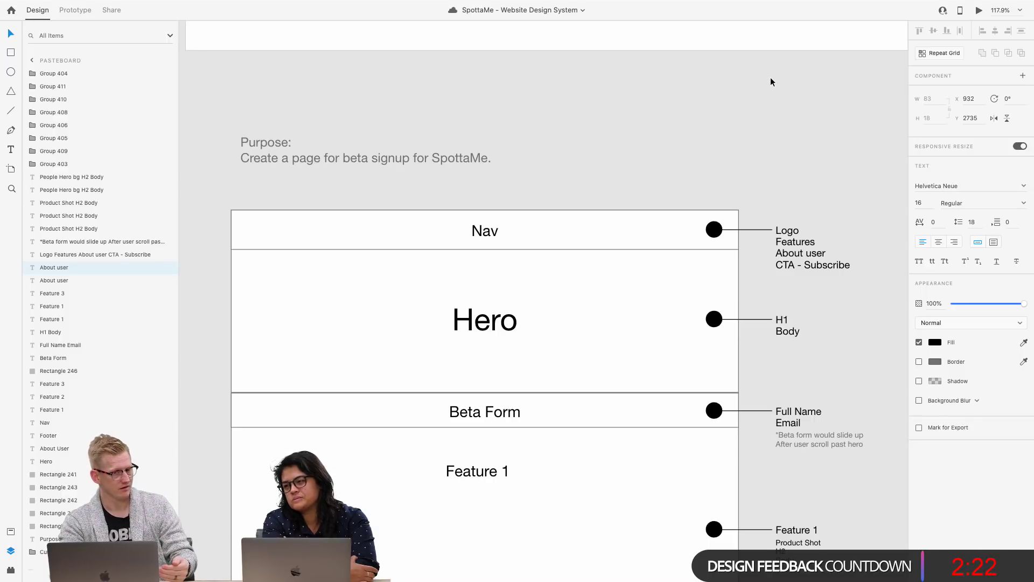
{"action": "scroll", "coordinate": [770, 82], "scroll_direction": "down", "scroll_amount": 15}
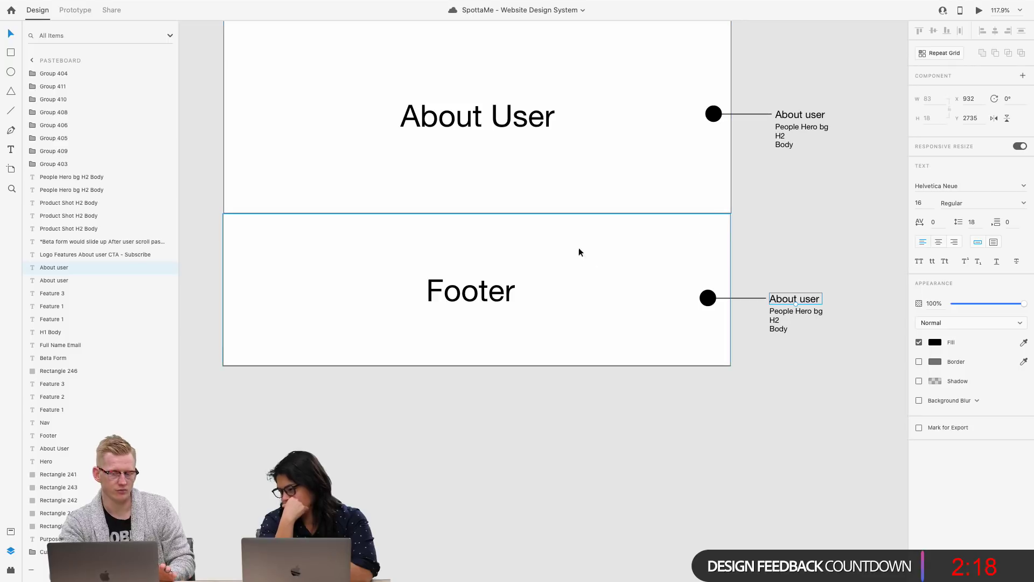
{"action": "scroll", "coordinate": [564, 184], "scroll_direction": "up", "scroll_amount": 10}
{"action": "scroll", "coordinate": [564, 184], "scroll_direction": "down", "scroll_amount": 6}
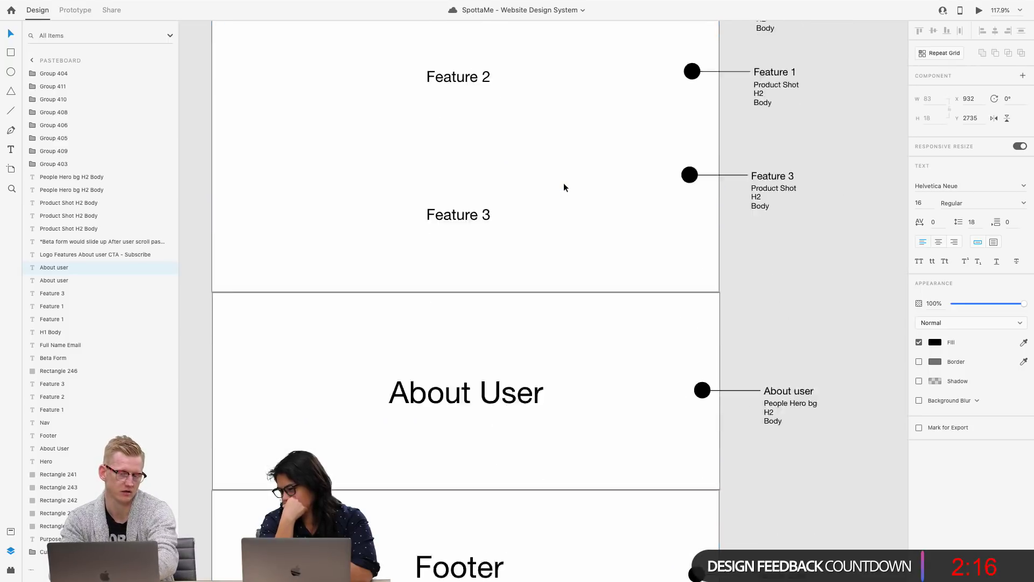
Step: Add a "Disappear before footer" line to the Beta Form annotation's note about sliding up after the hero
{"action": "scroll", "coordinate": [563, 183], "scroll_direction": "down", "scroll_amount": 8}
{"action": "scroll", "coordinate": [564, 183], "scroll_direction": "up", "scroll_amount": 3}
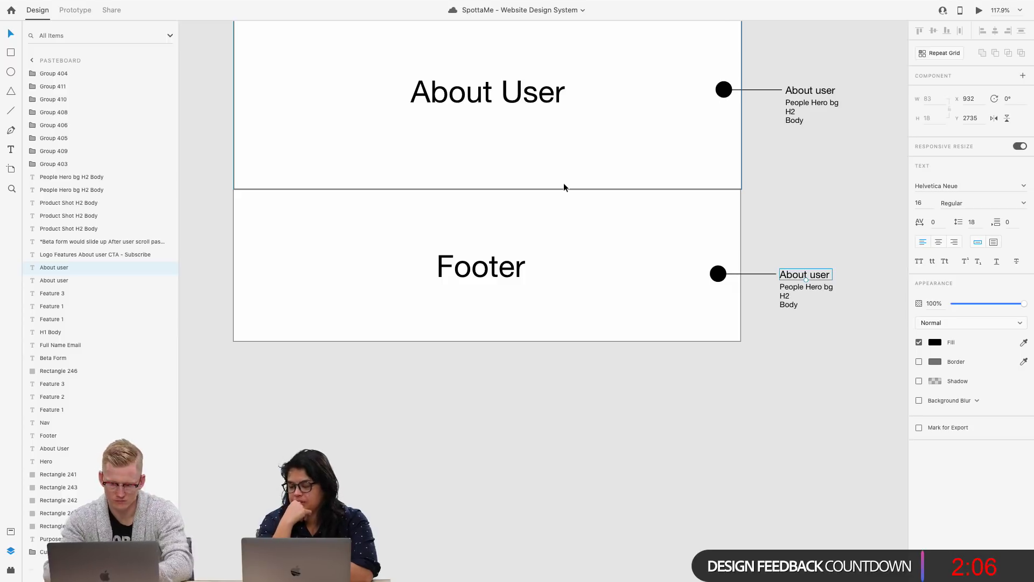
{"action": "scroll", "coordinate": [563, 187], "scroll_direction": "right", "scroll_amount": 2}
{"action": "scroll", "coordinate": [694, 284], "scroll_direction": "up", "scroll_amount": 10}
{"action": "scroll", "coordinate": [693, 284], "scroll_direction": "up", "scroll_amount": 3}
{"action": "scroll", "coordinate": [693, 283], "scroll_direction": "right", "scroll_amount": 1}
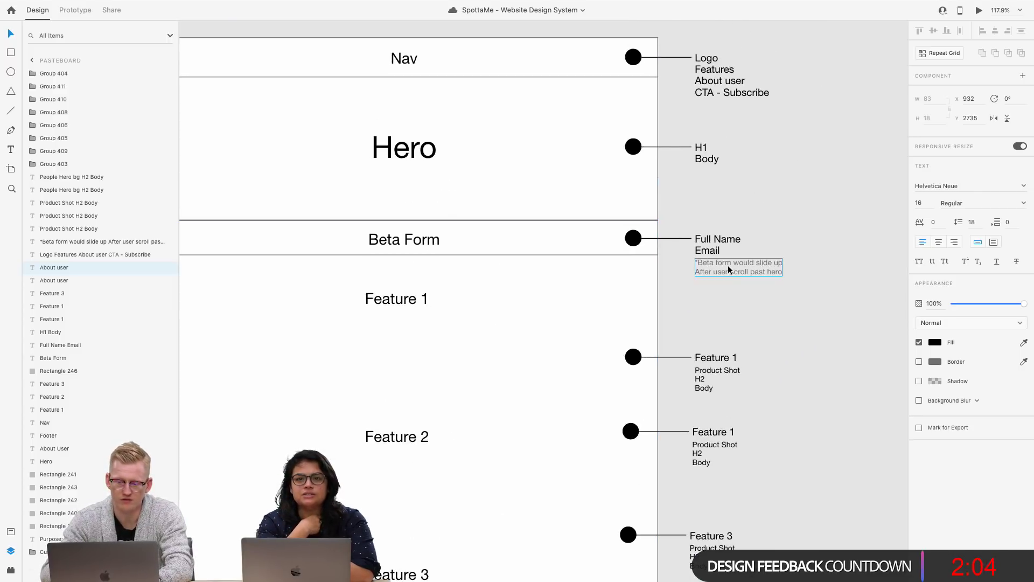
{"action": "double_click", "coordinate": [732, 266]}
{"action": "left_click", "coordinate": [783, 271]}
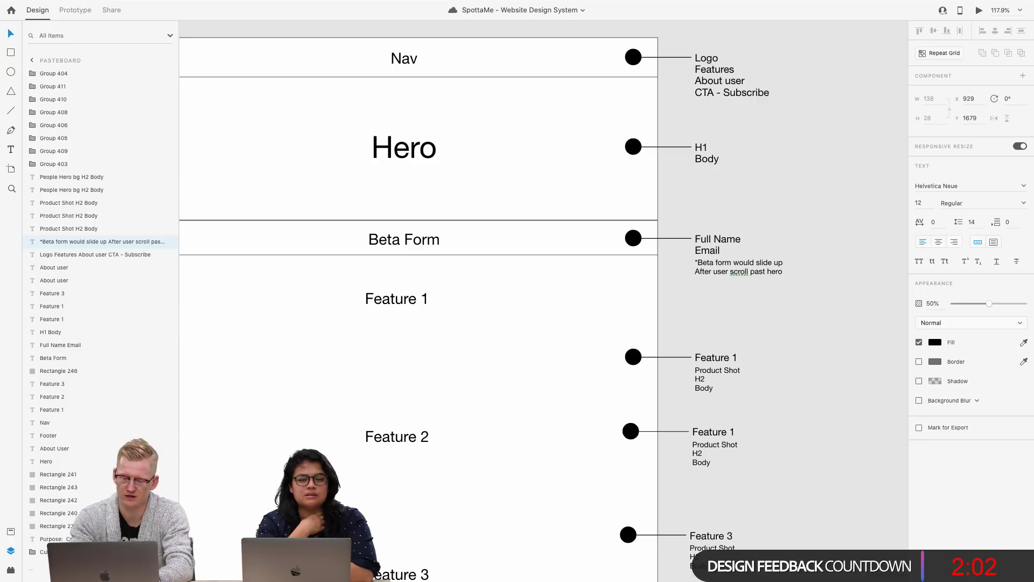
{"action": "type", "text": "stodis"}
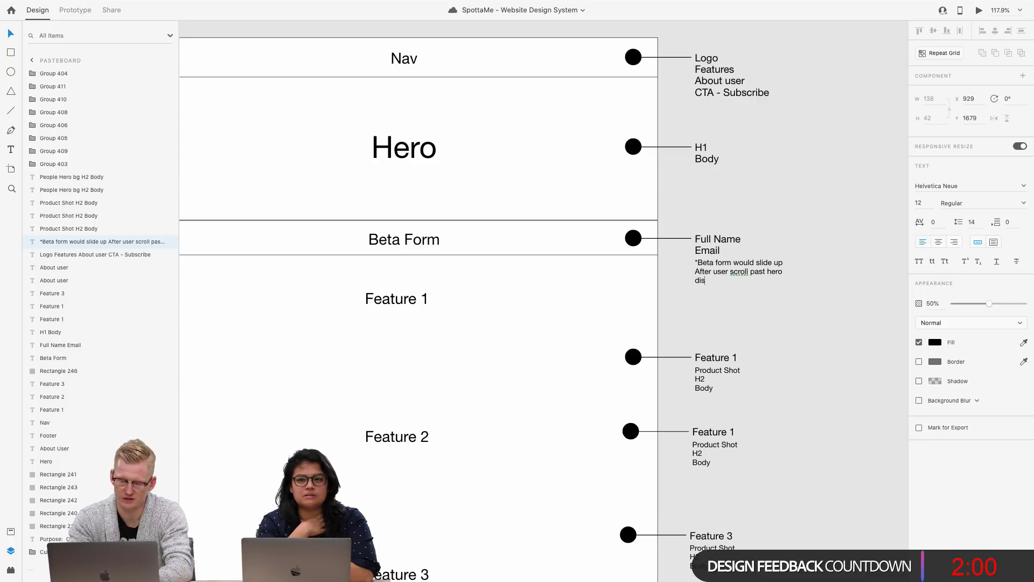
{"action": "type", "text": "appear a"}
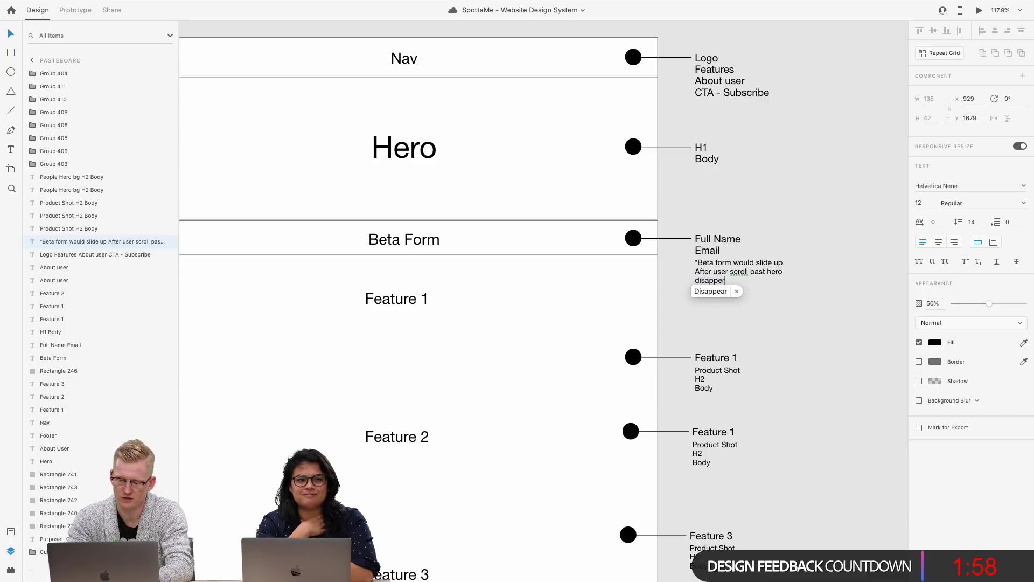
{"action": "key", "text": "BackSpace"}
{"action": "type", "text": "b"}
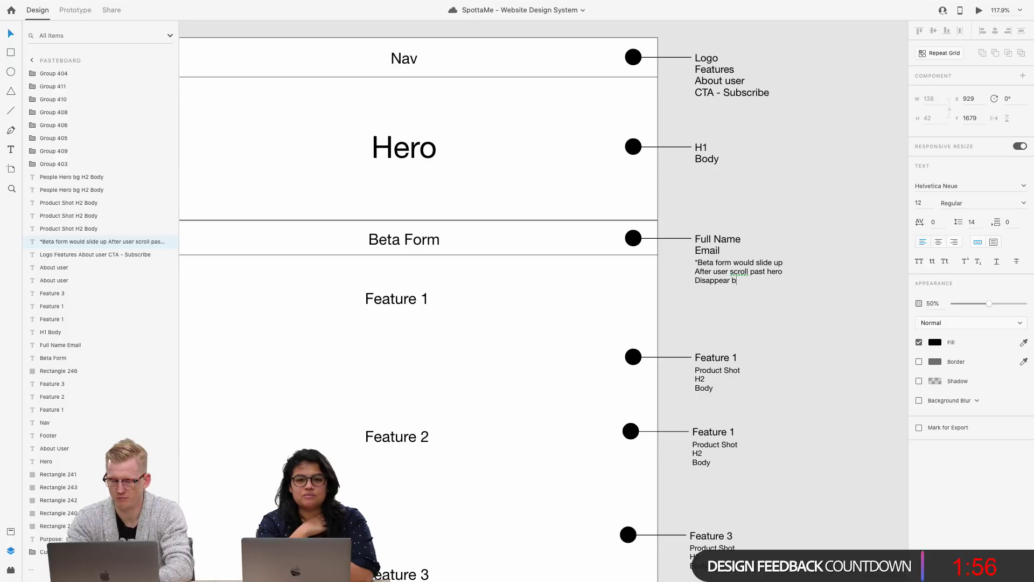
{"action": "type", "text": "eofr "}
{"action": "type", "text": "fore f"}
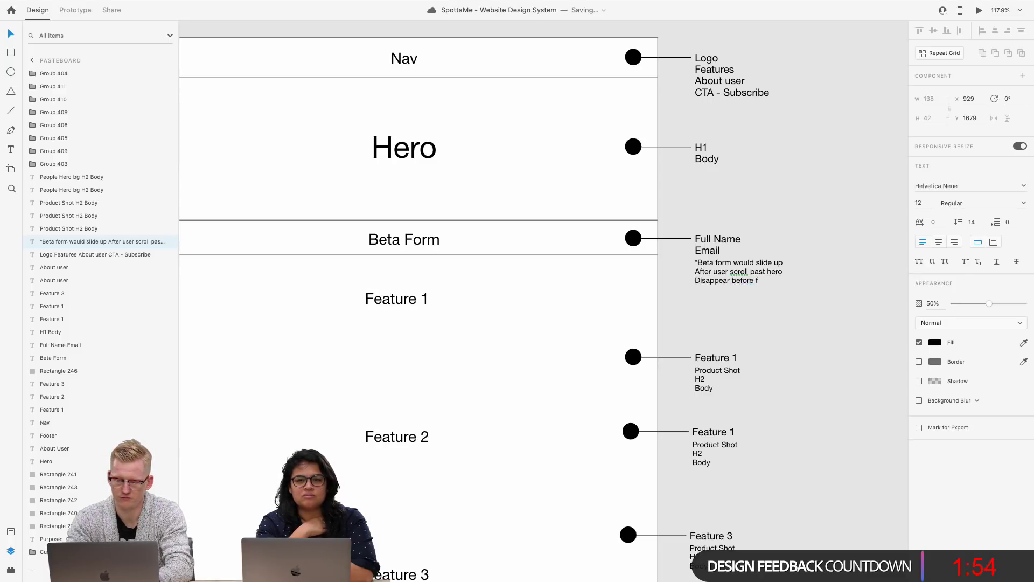
{"action": "type", "text": "ooter"}
{"action": "key", "text": "Escape"}
Step: Replace the title of the Footer section's annotation with "Links"
{"action": "scroll", "coordinate": [764, 338], "scroll_direction": "down", "scroll_amount": 10}
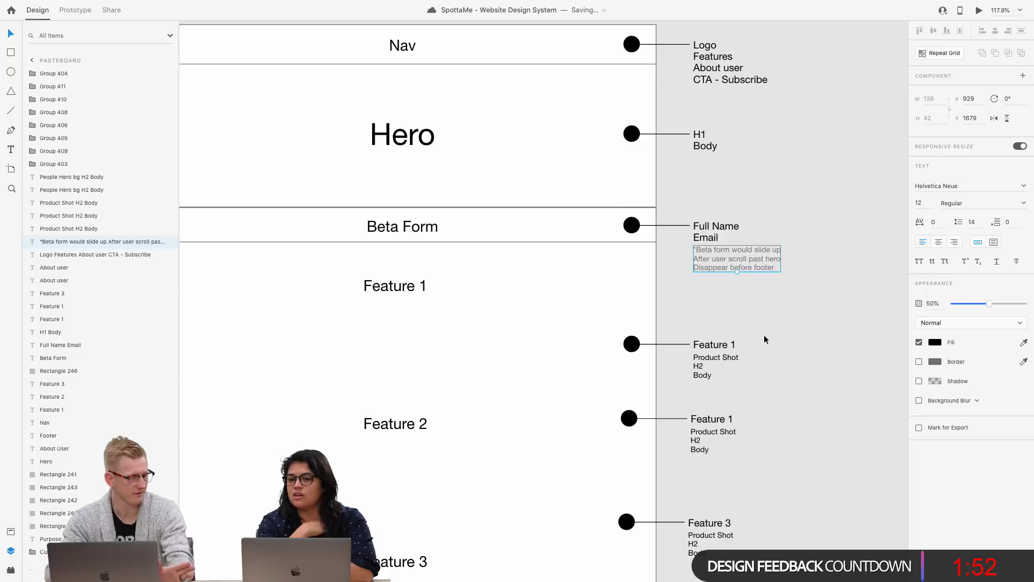
{"action": "scroll", "coordinate": [764, 339], "scroll_direction": "up", "scroll_amount": 3}
{"action": "left_click", "coordinate": [702, 225]}
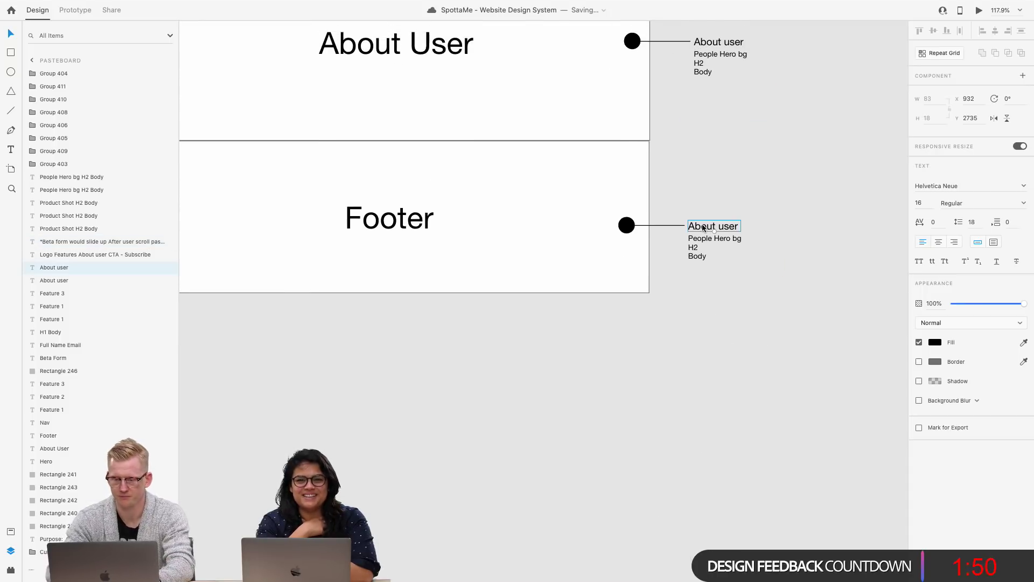
{"action": "double_click", "coordinate": [702, 225]}
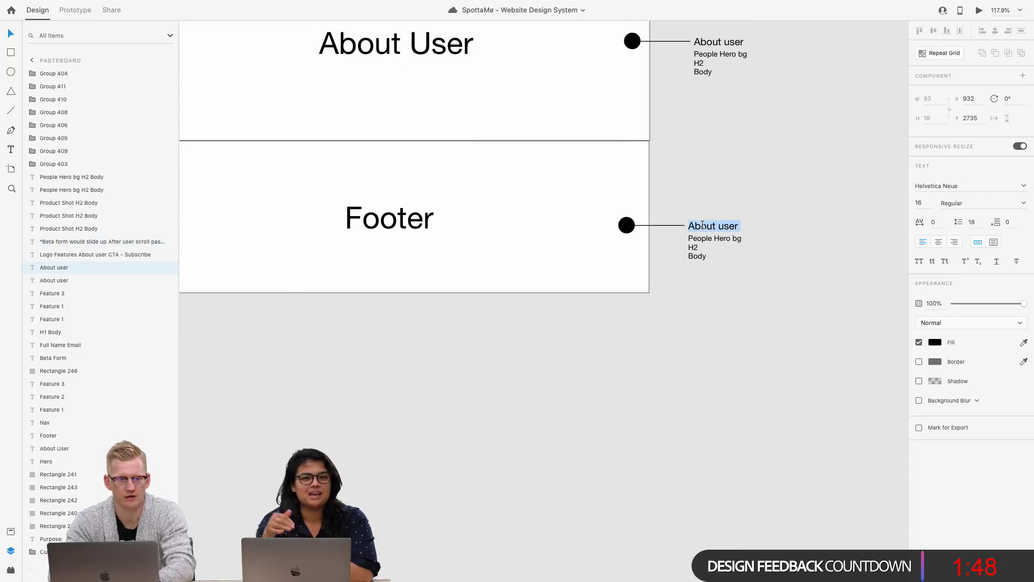
{"action": "type", "text": "Leg"}
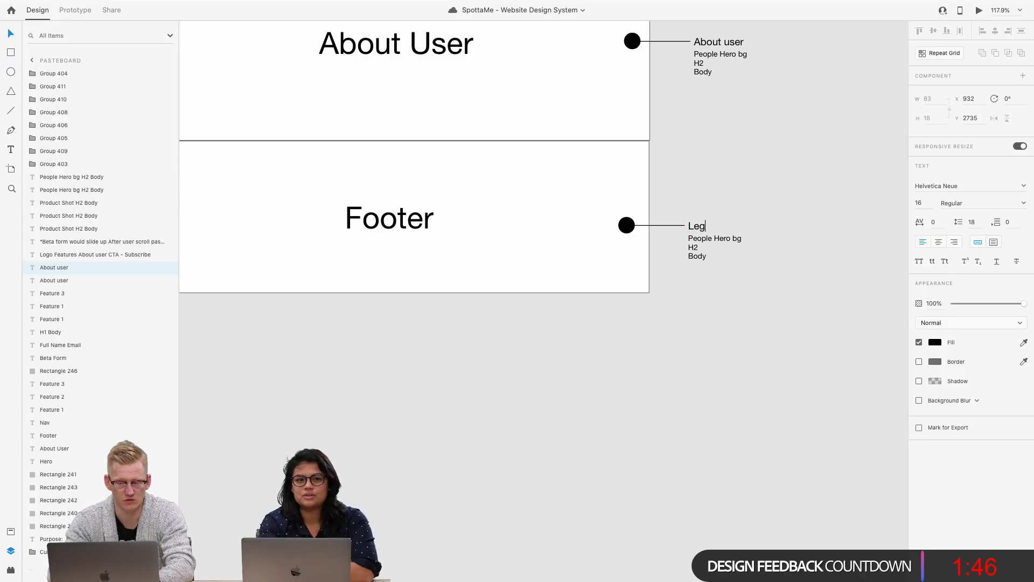
{"action": "key", "text": "BackSpace"}
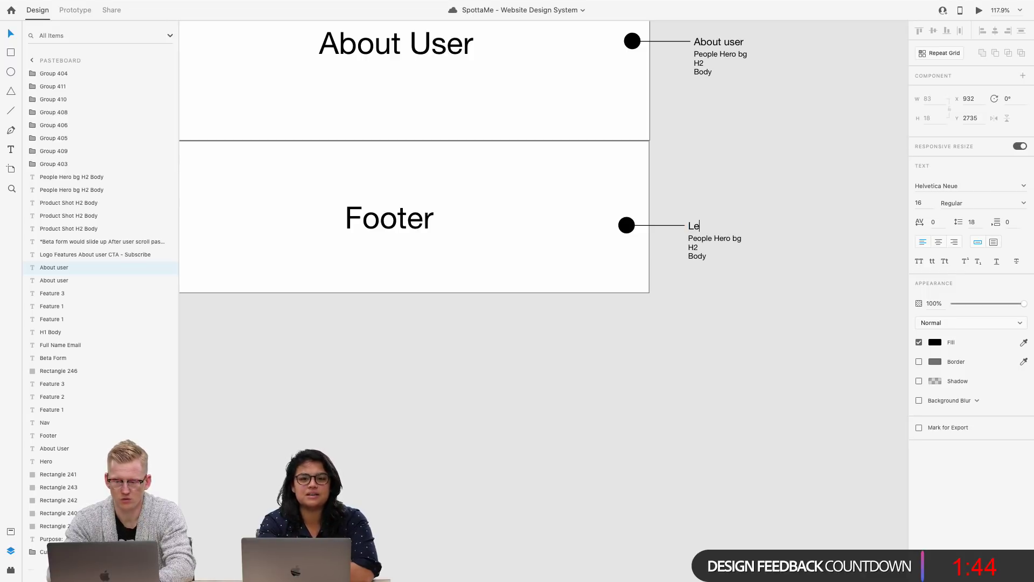
{"action": "type", "text": "L"}
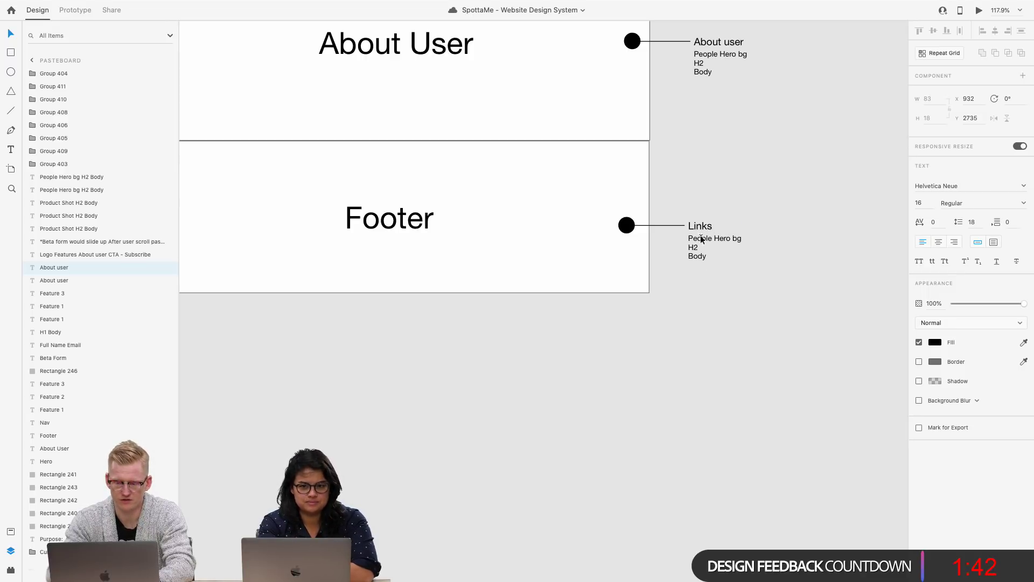
Step: Insert a "Logo" line above Links in the Footer annotation and shift the smaller text block down to clear it
{"action": "double_click", "coordinate": [700, 238]}
{"action": "double_click", "coordinate": [699, 224]}
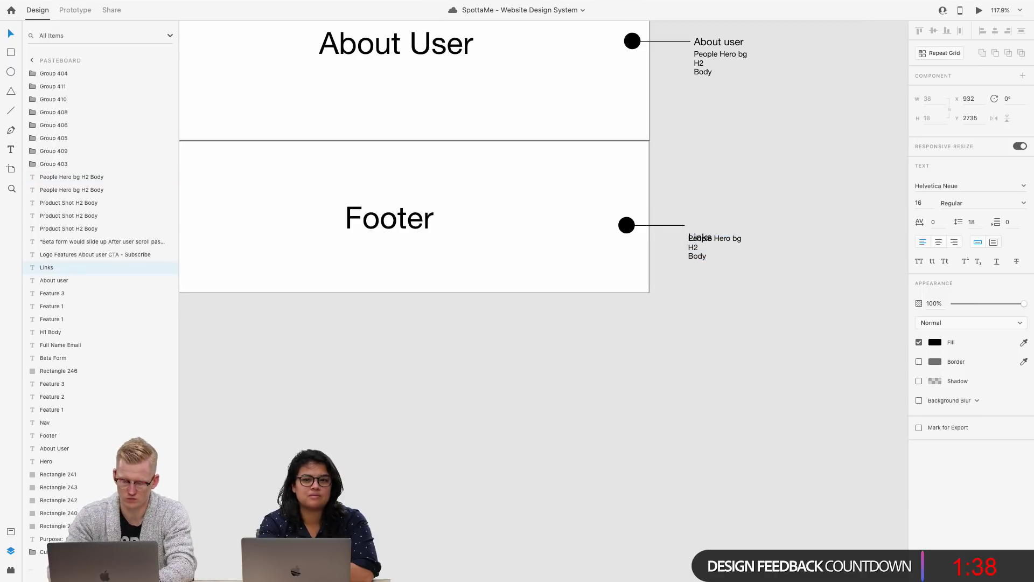
{"action": "type", "text": "Logo"}
{"action": "left_click_drag", "start_coordinate": [726, 241], "coordinate": [726, 261]}
{"action": "double_click", "coordinate": [701, 238]}
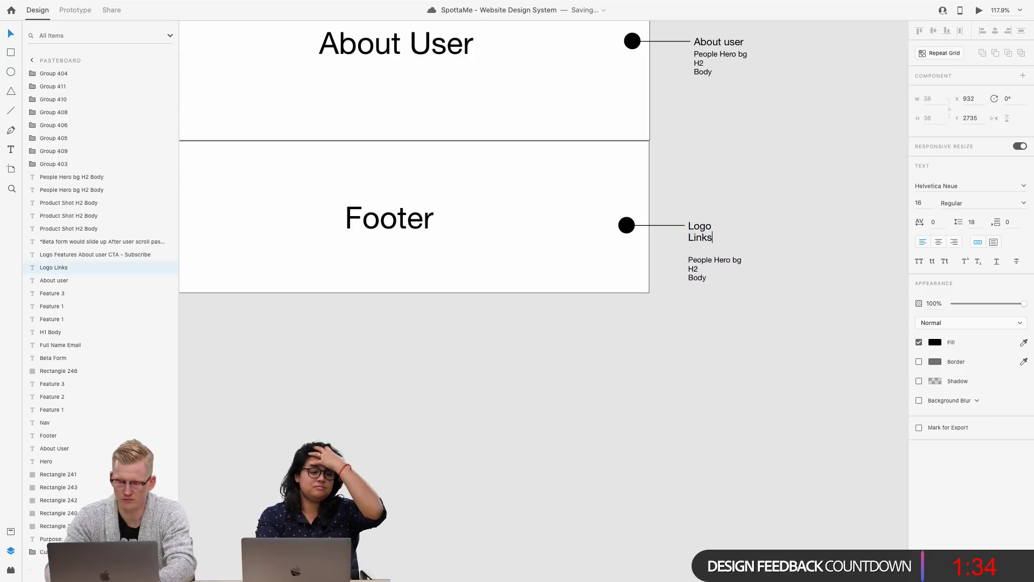
Step: Add a "Legal" line below Links in the Footer annotation and move the smaller text block further down
{"action": "key", "text": "Return"}
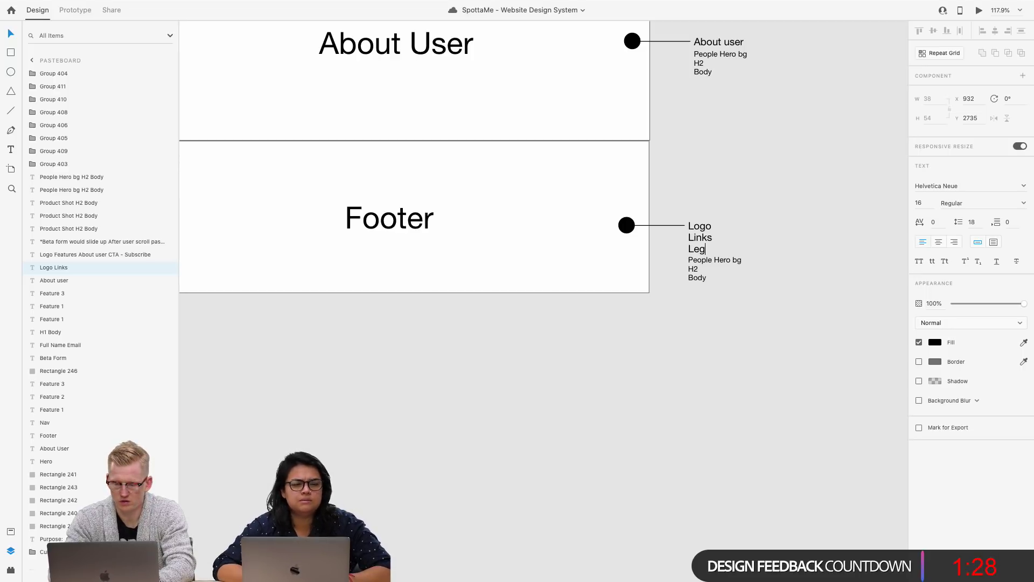
{"action": "key", "text": "Escape"}
{"action": "left_click_drag", "start_coordinate": [699, 269], "coordinate": [699, 282]}
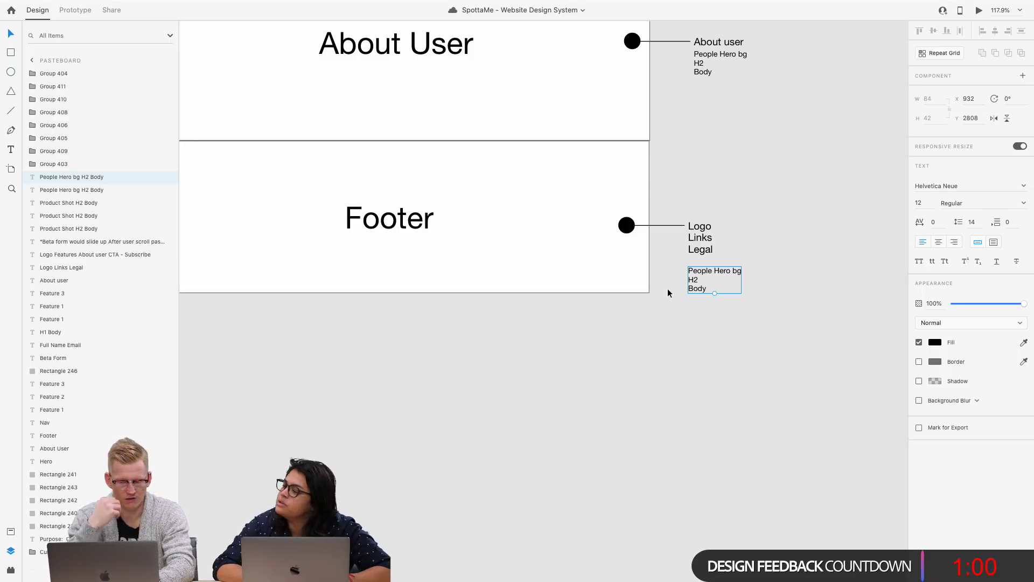
Step: Add a "Social" line below Legal in the Footer annotation
{"action": "double_click", "coordinate": [699, 250]}
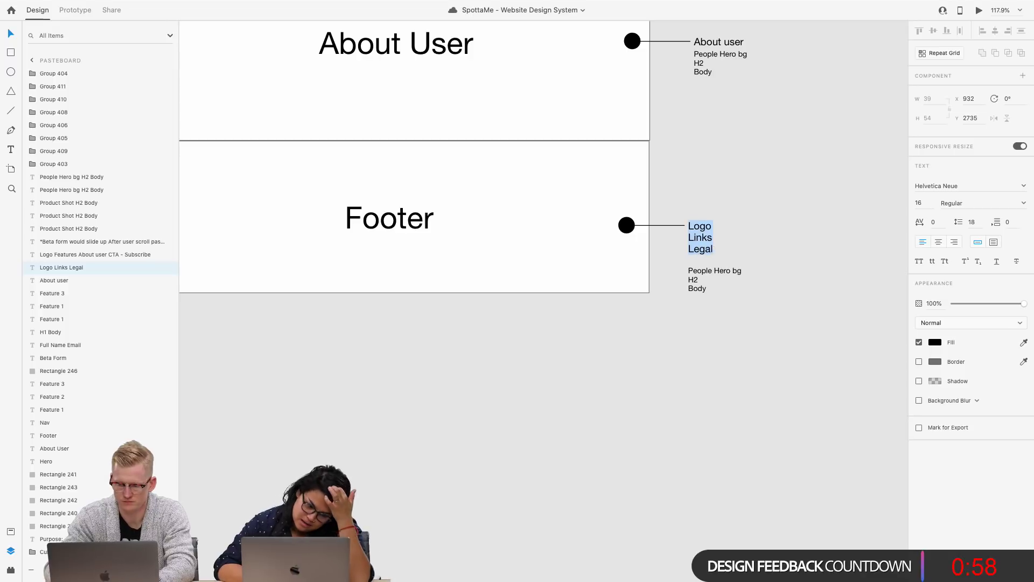
{"action": "left_click", "coordinate": [715, 251]}
{"action": "key", "text": "Return"}
{"action": "type", "text": "Soica"}
{"action": "key", "text": "BackSpace"}
{"action": "key", "text": "BackSpace"}
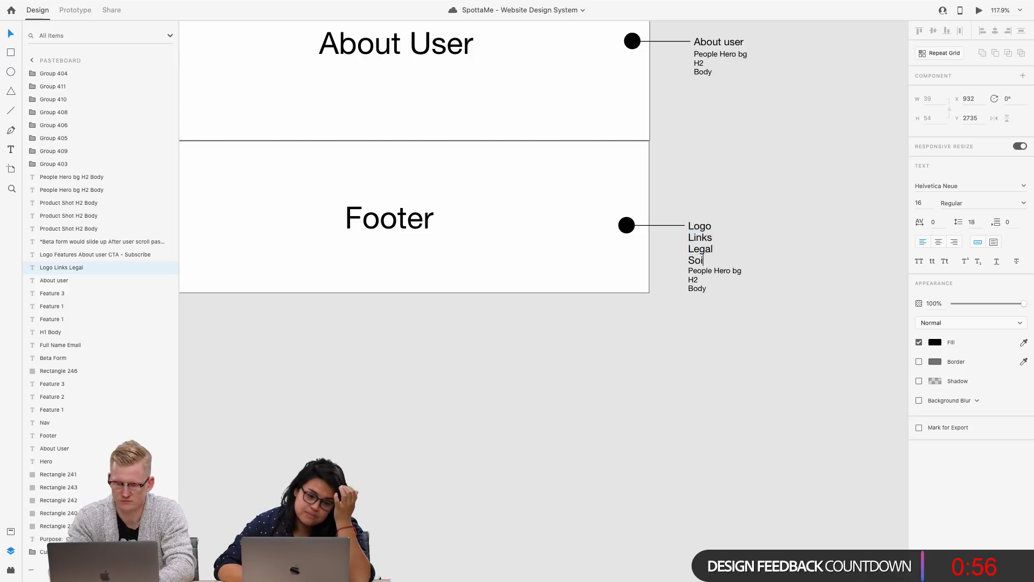
{"action": "type", "text": "cial"}
{"action": "key", "text": "Escape"}
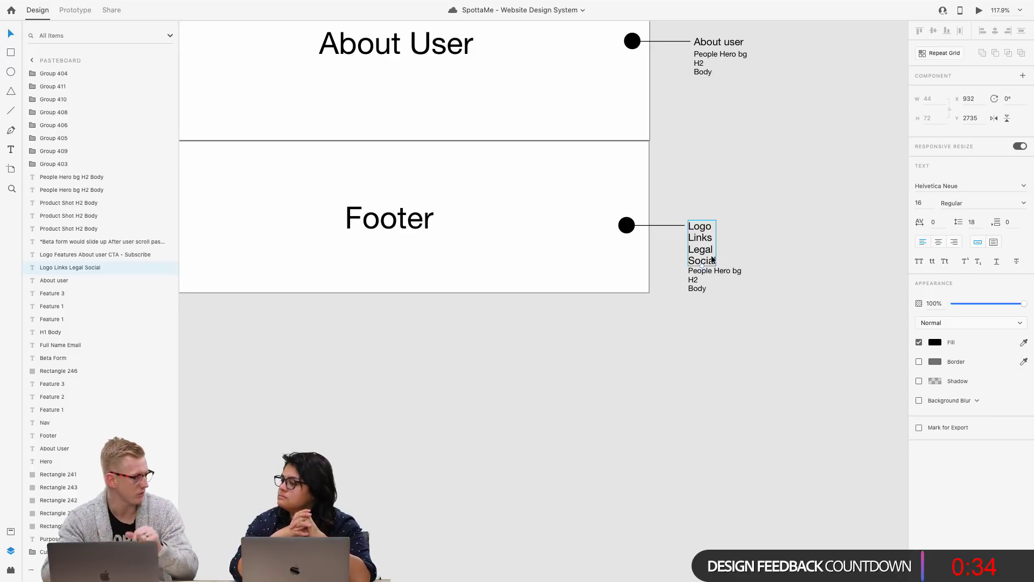
{"action": "left_click", "coordinate": [810, 338]}
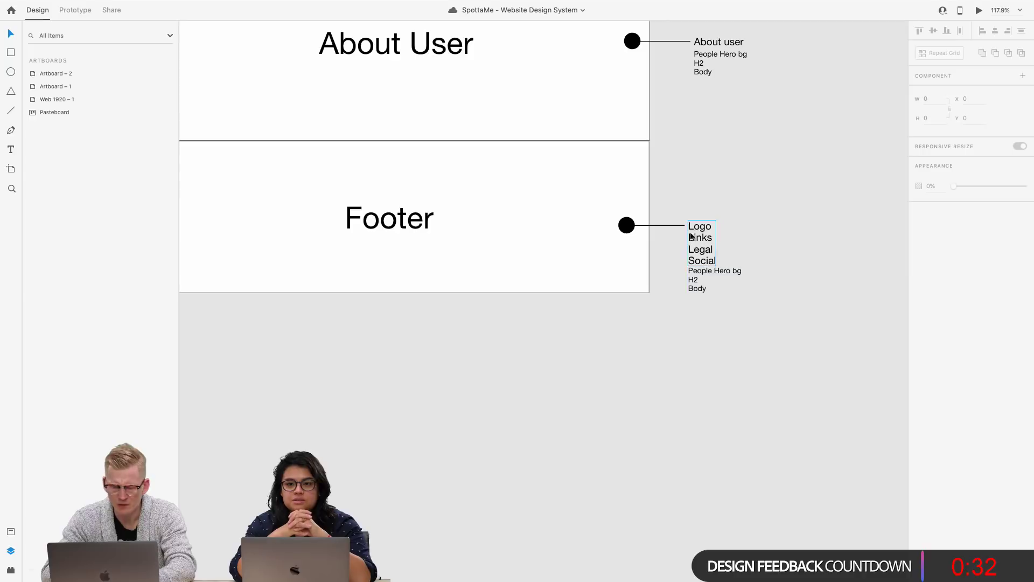
Step: Extend the Social line of the Footer annotation to read "Social - FB, Twitter, Instagram"
{"action": "scroll", "coordinate": [765, 296], "scroll_direction": "up", "scroll_amount": 5}
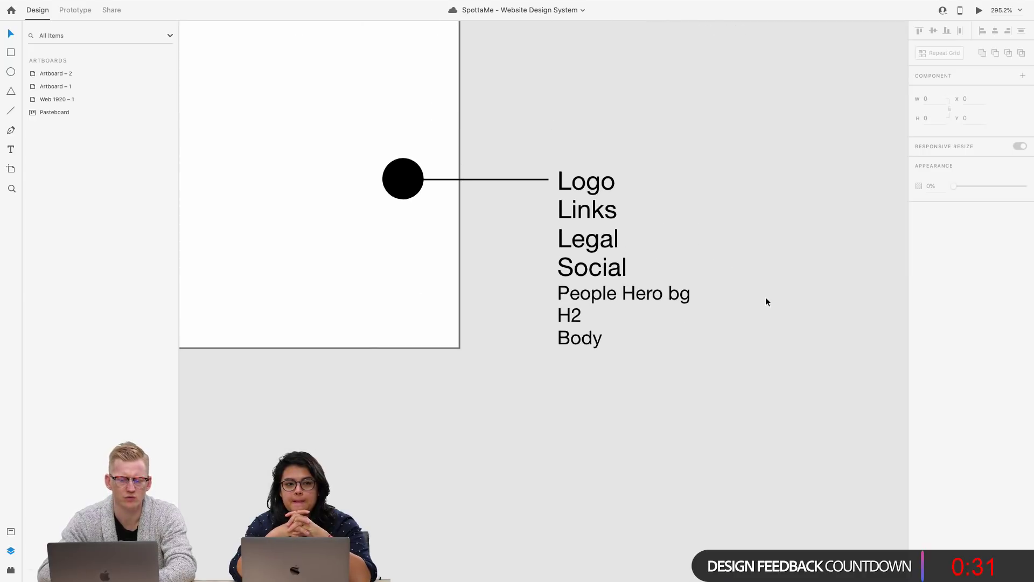
{"action": "left_click", "coordinate": [601, 269]}
{"action": "double_click", "coordinate": [602, 269]}
{"action": "left_click", "coordinate": [627, 267]}
{"action": "type", "text": "- Social"}
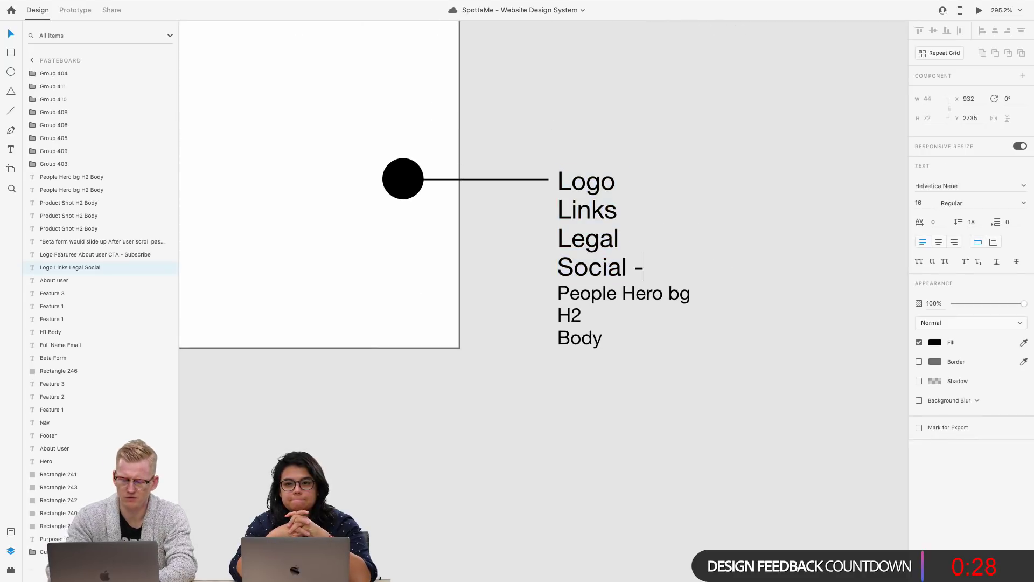
{"action": "key", "text": "BackSpace"}
{"action": "key", "text": "BackSpace"}
{"action": "key", "text": "BackSpace"}
{"action": "key", "text": "BackSpace"}
{"action": "key", "text": "BackSpace"}
{"action": "key", "text": "BackSpace"}
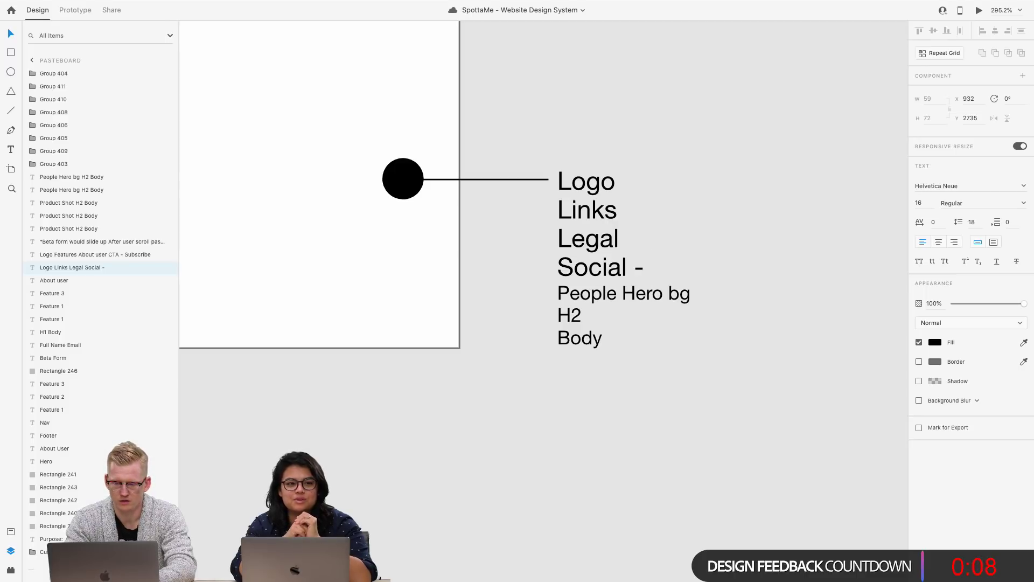
{"action": "type", "text": "FB"}
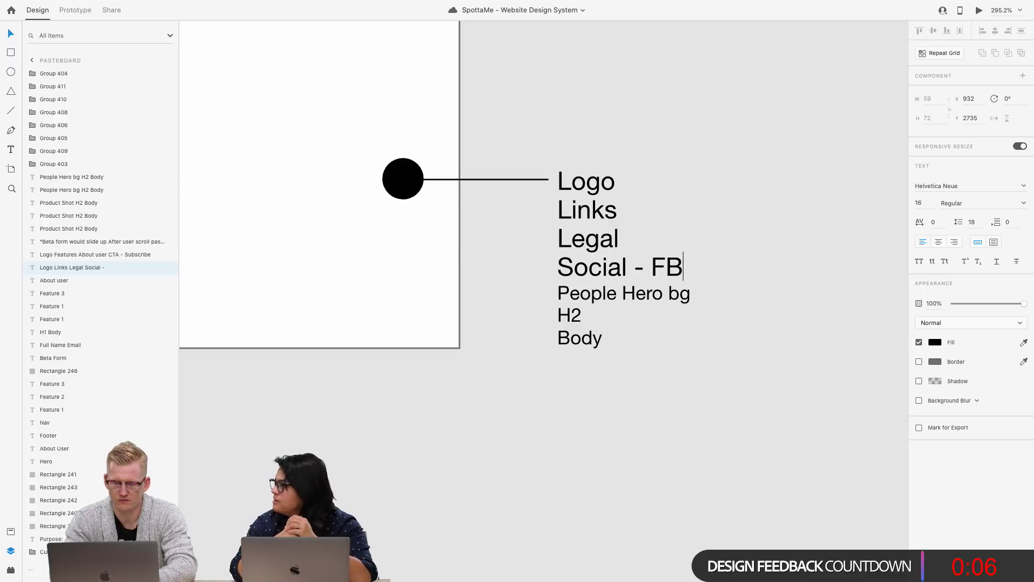
{"action": "type", "text": ", Twit"}
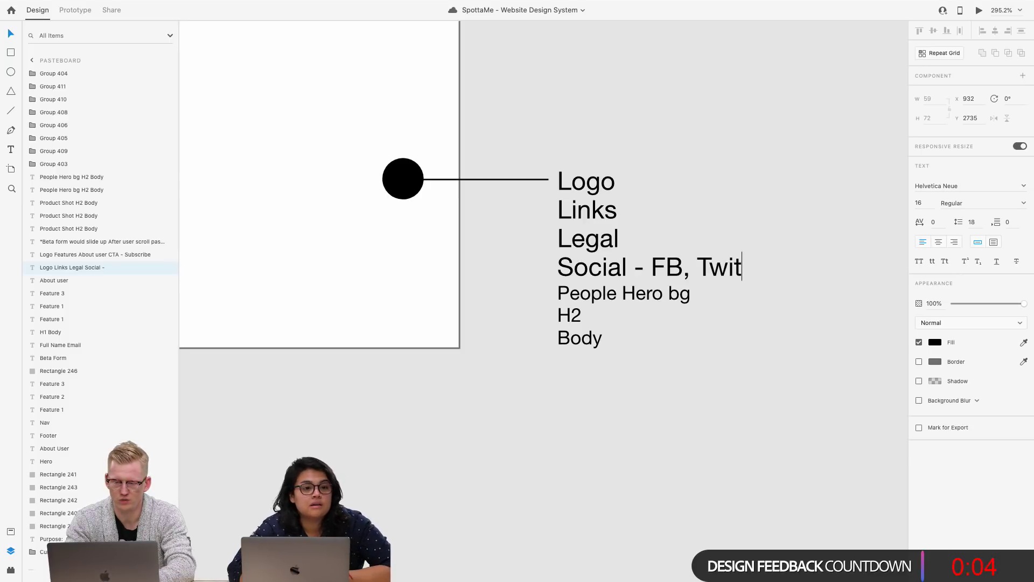
{"action": "type", "text": "ter, Instag"}
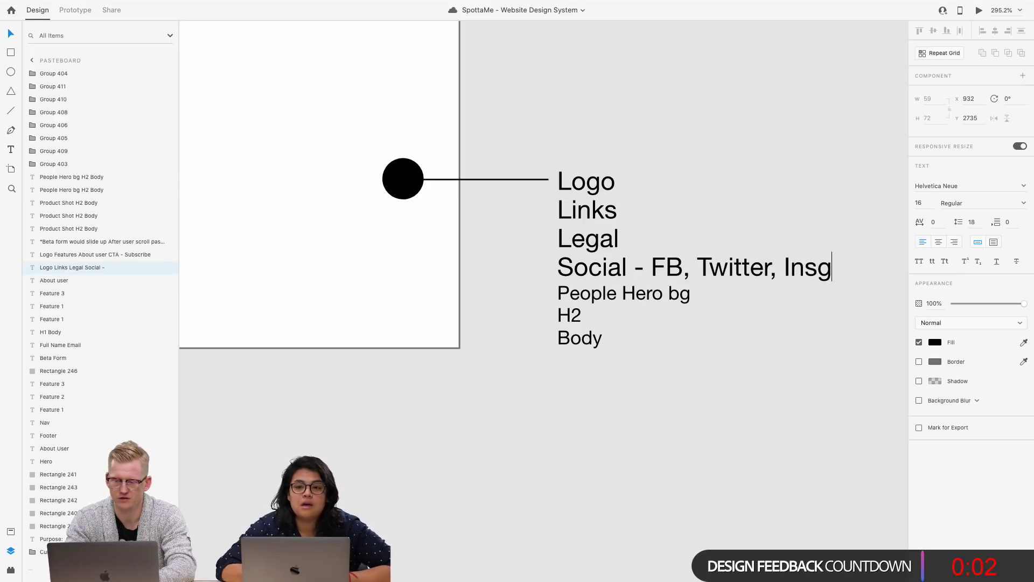
{"action": "key", "text": "BackSpace"}
{"action": "type", "text": "tagram"}
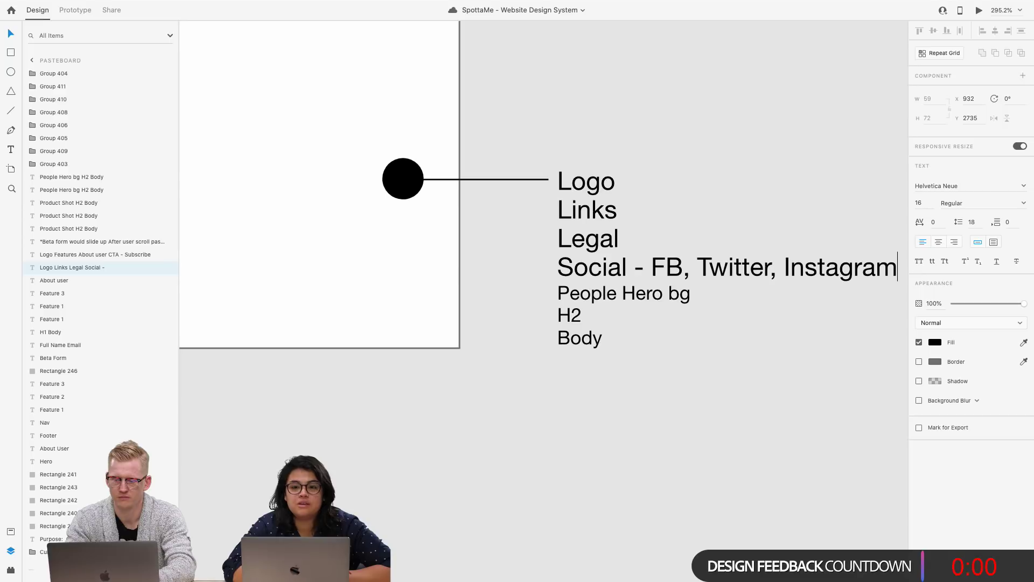
{"action": "key", "text": "Escape"}
Step: Switch to Chrome and review the Behance XD Daily Creative Challenge page, from its introduction to the daily challenge cards
{"action": "scroll", "coordinate": [641, 427], "scroll_direction": "down", "scroll_amount": 5}
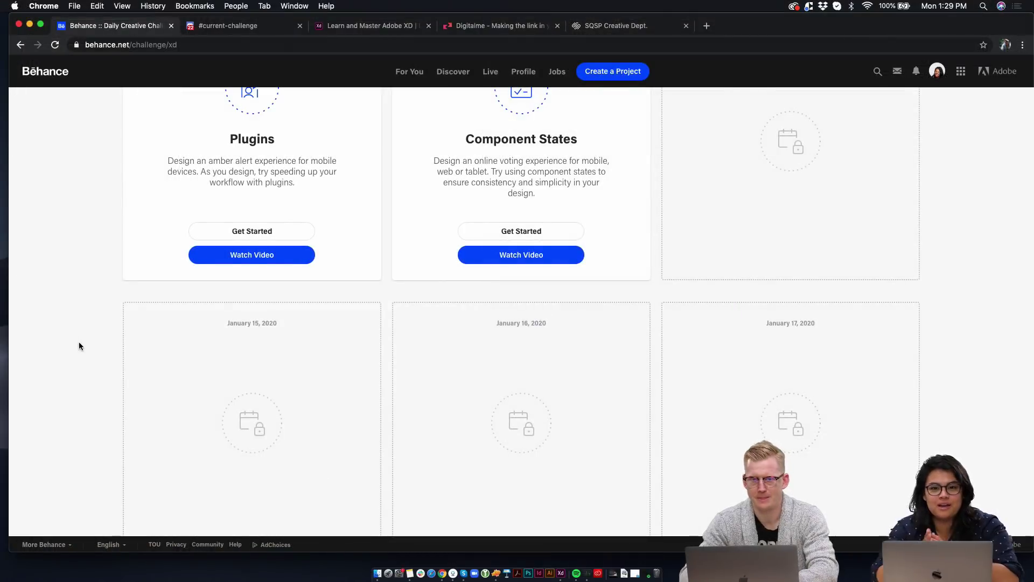
{"action": "scroll", "coordinate": [78, 342], "scroll_direction": "up", "scroll_amount": 15}
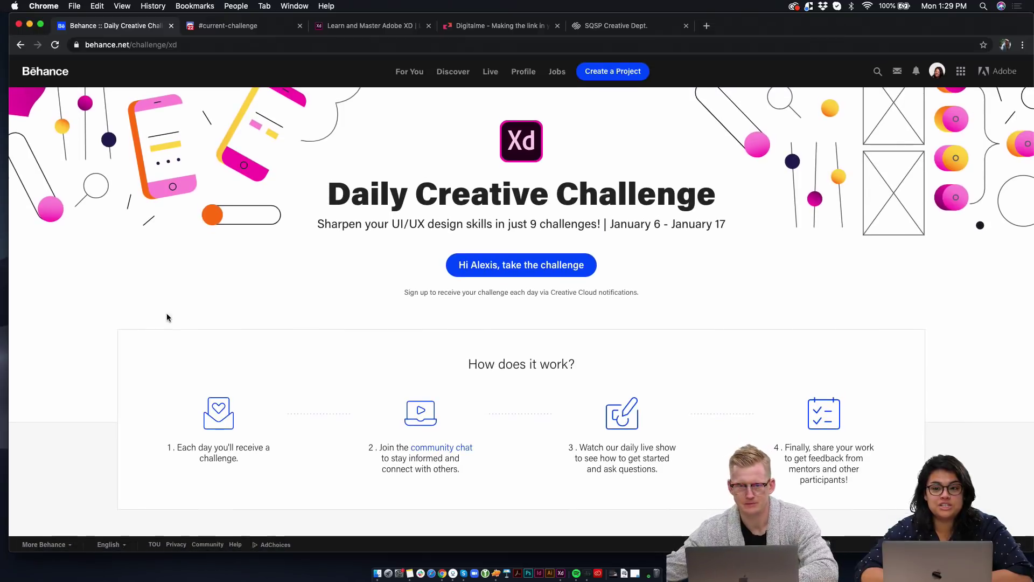
{"action": "scroll", "coordinate": [170, 321], "scroll_direction": "down", "scroll_amount": 6}
{"action": "scroll", "coordinate": [171, 326], "scroll_direction": "down", "scroll_amount": 6}
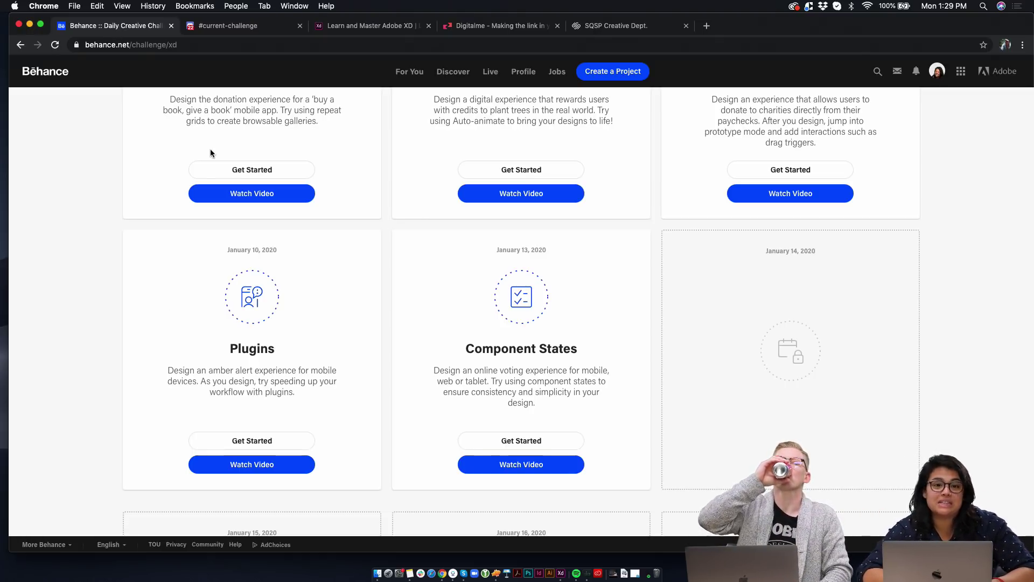
Step: Open the Adobe XD Discord's current-challenge channel and play the video of the latest Day 3 submission
{"action": "left_click", "coordinate": [222, 29]}
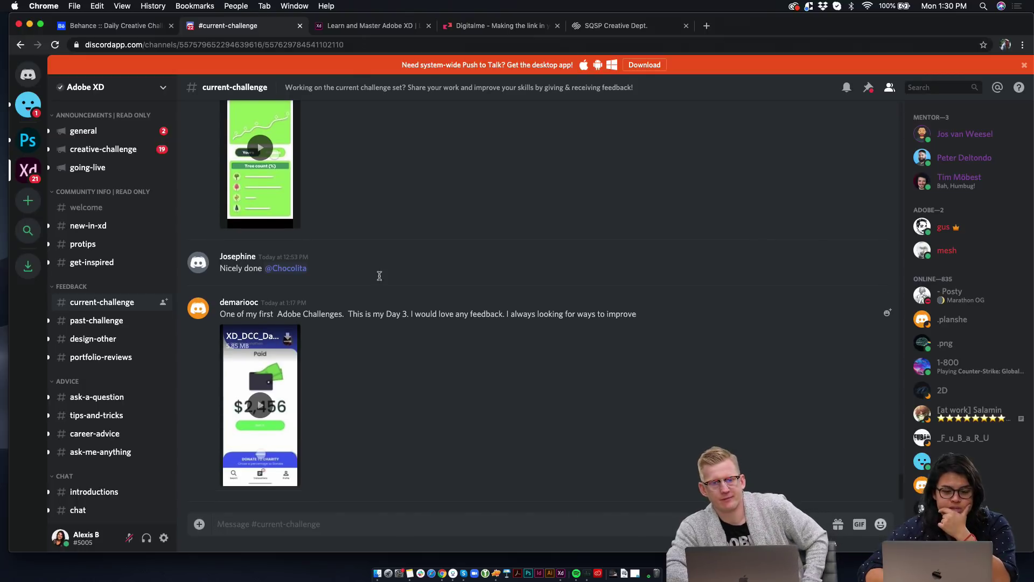
{"action": "left_click", "coordinate": [108, 28]}
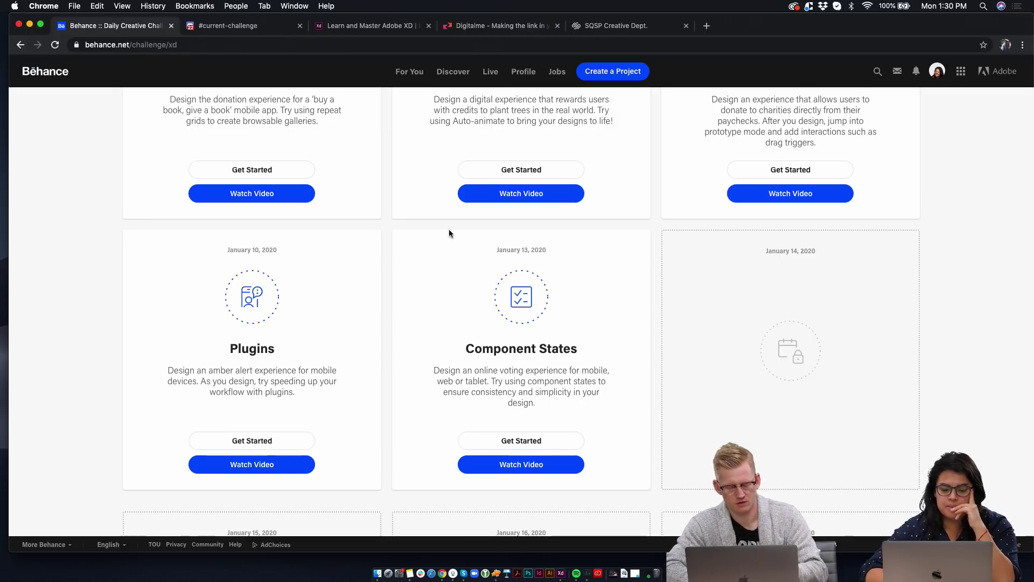
{"action": "left_click", "coordinate": [245, 29]}
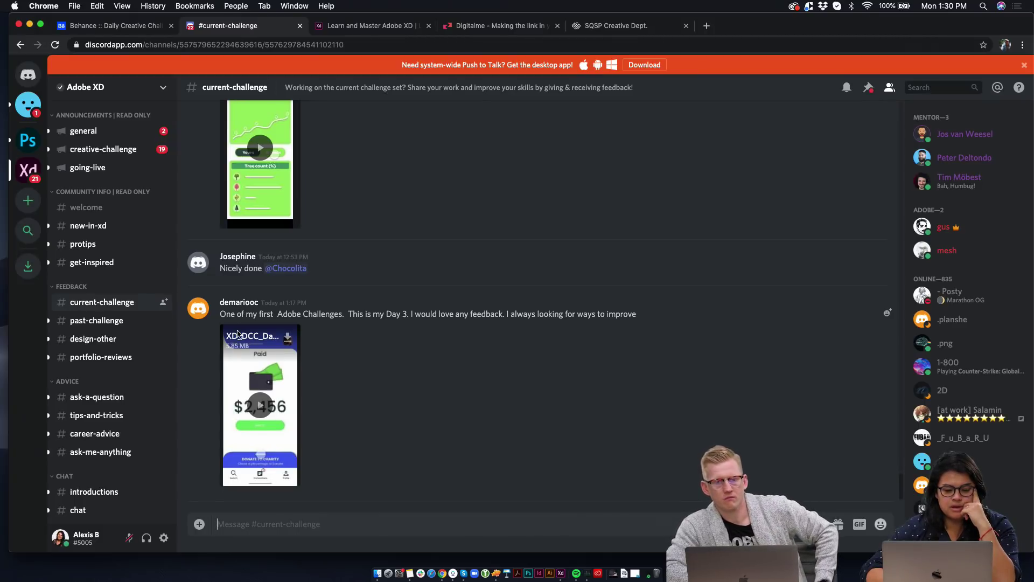
{"action": "left_click", "coordinate": [257, 352]}
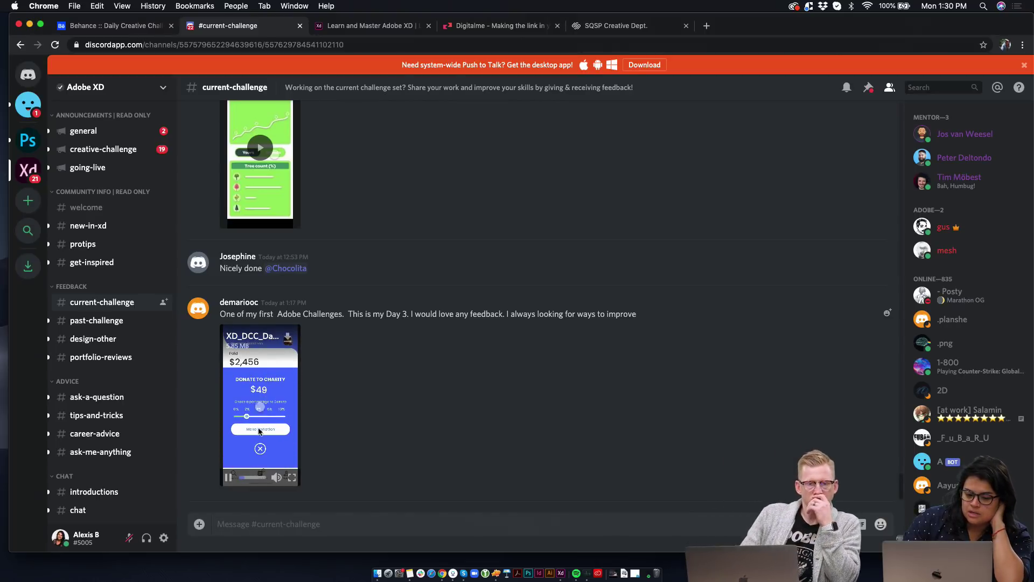
Step: Pause the Day 3 submission video and examine the earlier submissions and feedback in the current-challenge channel
{"action": "left_click", "coordinate": [229, 483]}
{"action": "scroll", "coordinate": [264, 326], "scroll_direction": "up", "scroll_amount": 3}
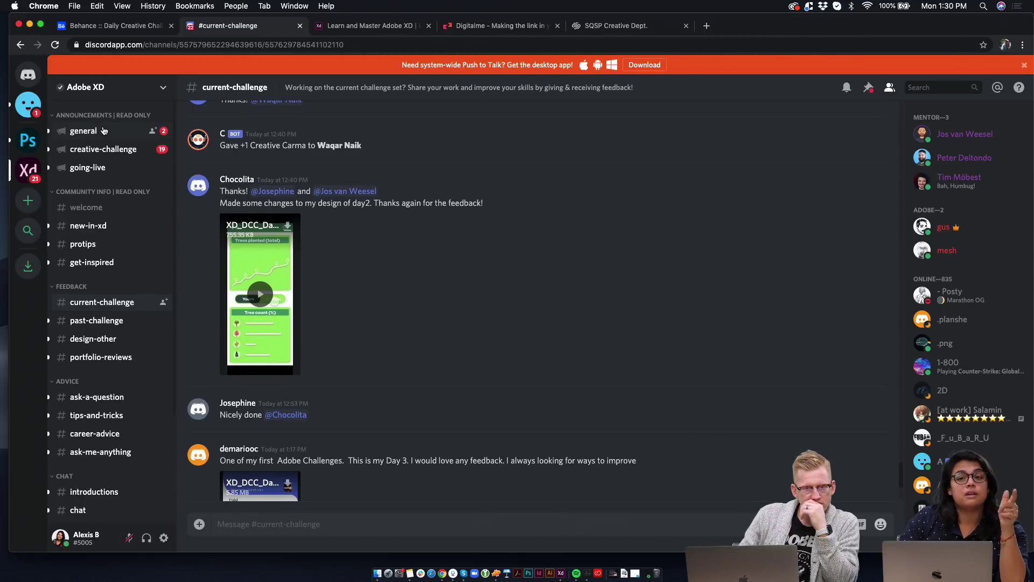
{"action": "scroll", "coordinate": [197, 265], "scroll_direction": "up", "scroll_amount": 7}
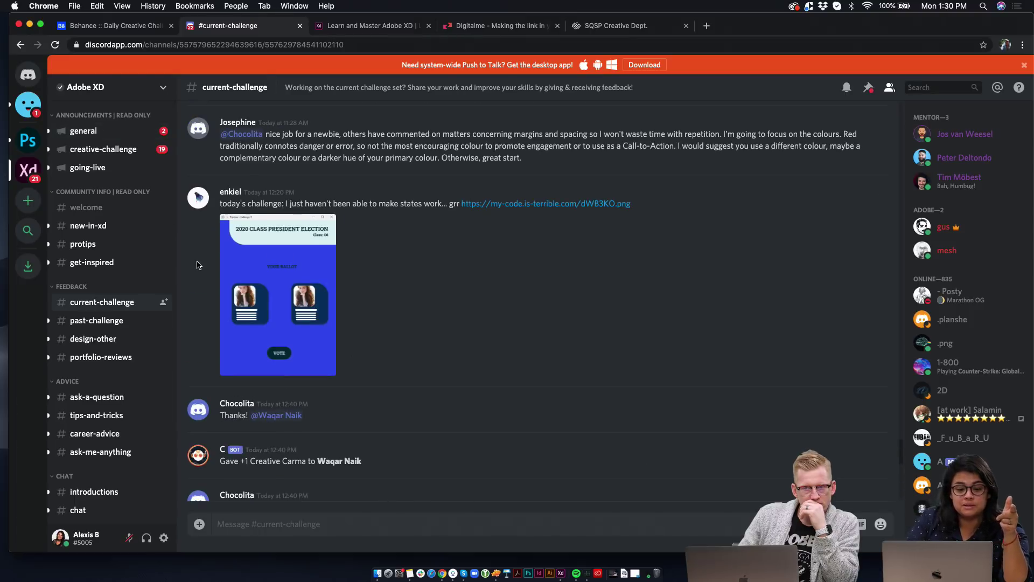
{"action": "scroll", "coordinate": [198, 264], "scroll_direction": "up", "scroll_amount": 3}
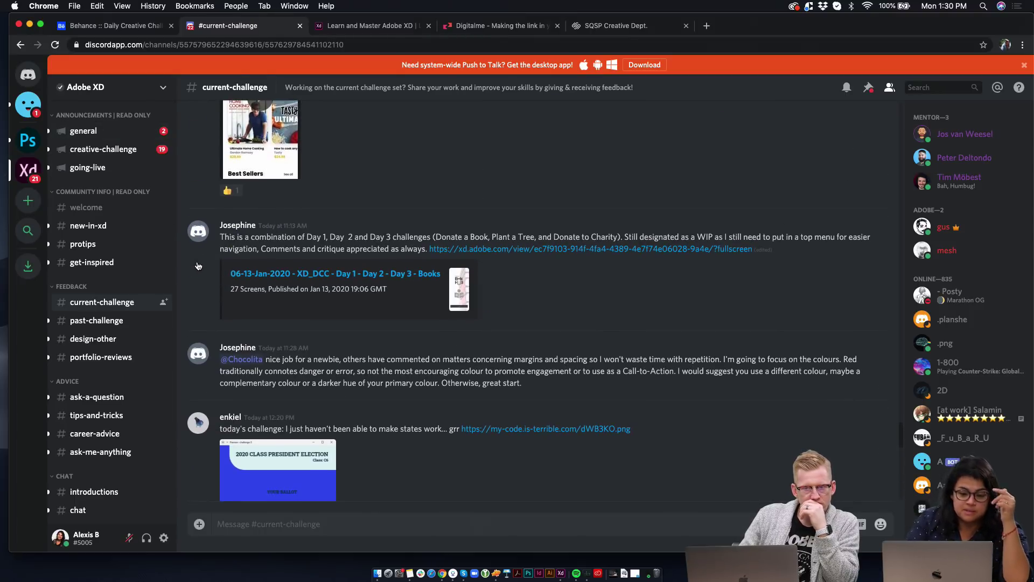
{"action": "scroll", "coordinate": [199, 280], "scroll_direction": "down", "scroll_amount": 10}
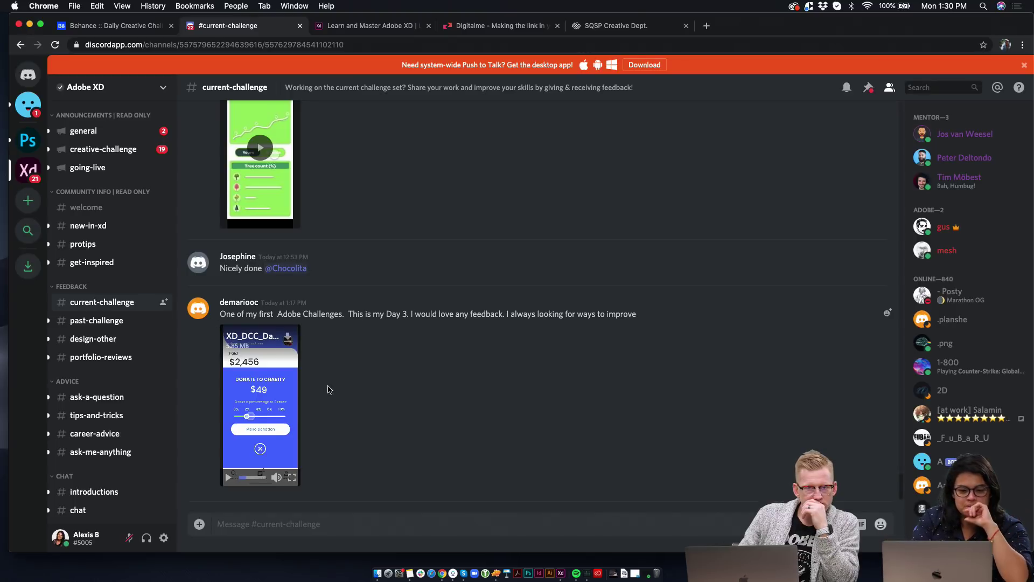
{"action": "scroll", "coordinate": [330, 389], "scroll_direction": "up", "scroll_amount": 1}
{"action": "scroll", "coordinate": [329, 389], "scroll_direction": "up", "scroll_amount": 3}
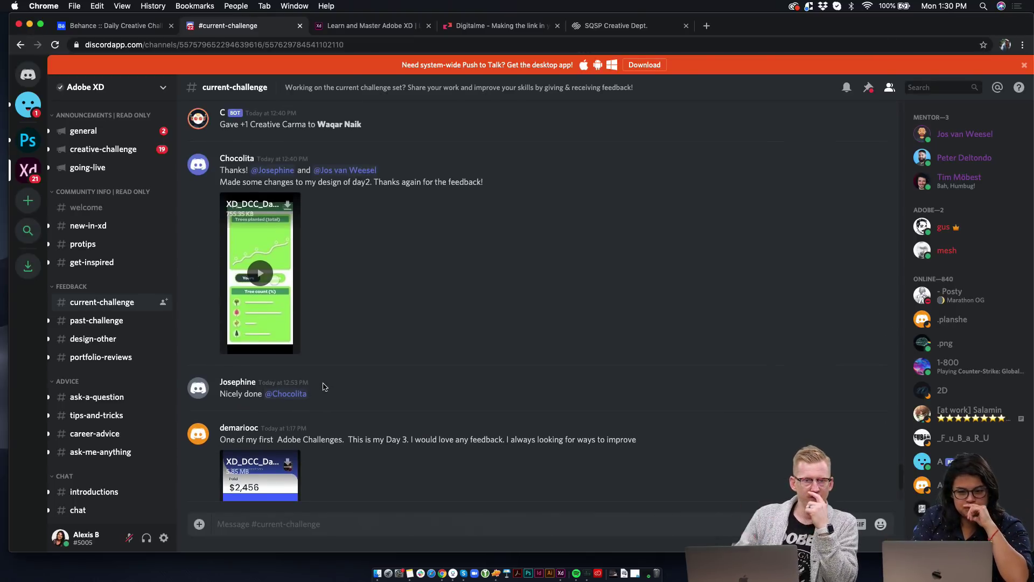
{"action": "scroll", "coordinate": [321, 388], "scroll_direction": "up", "scroll_amount": 2}
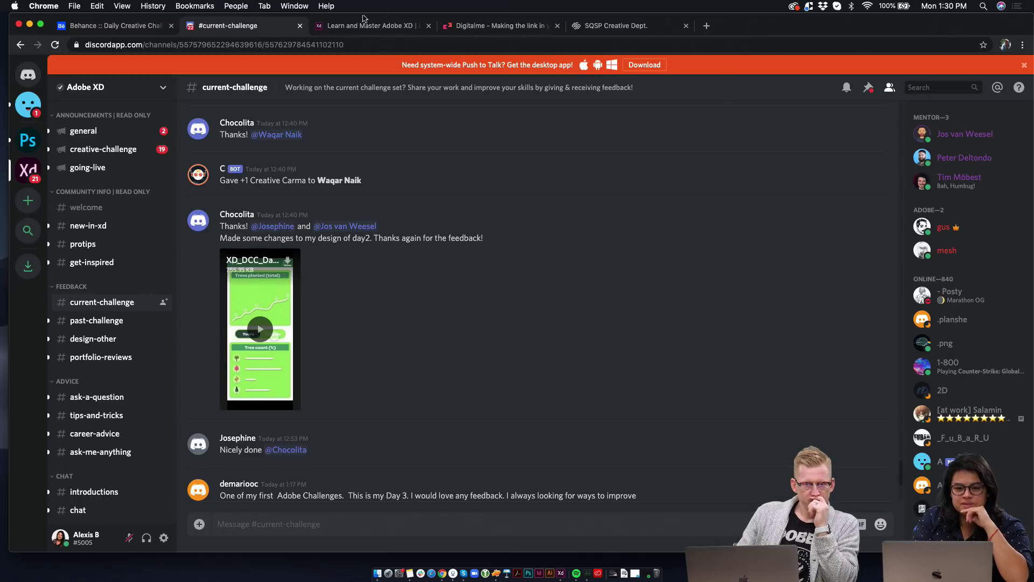
{"action": "scroll", "coordinate": [415, 371], "scroll_direction": "down", "scroll_amount": 4}
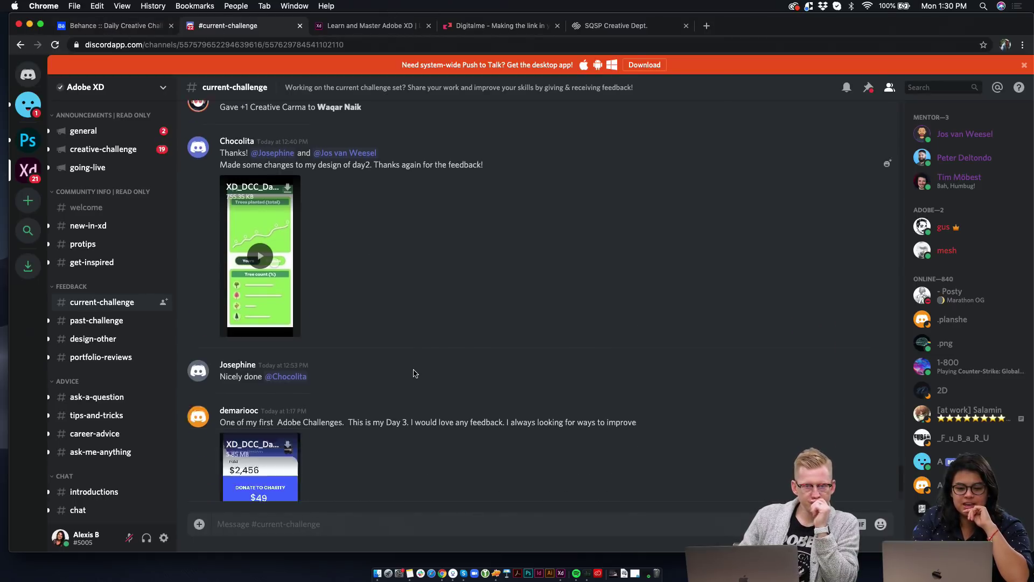
Step: Review the Behance daily challenge cards, from Repeat Grids through Component States
{"action": "key", "text": "super+1"}
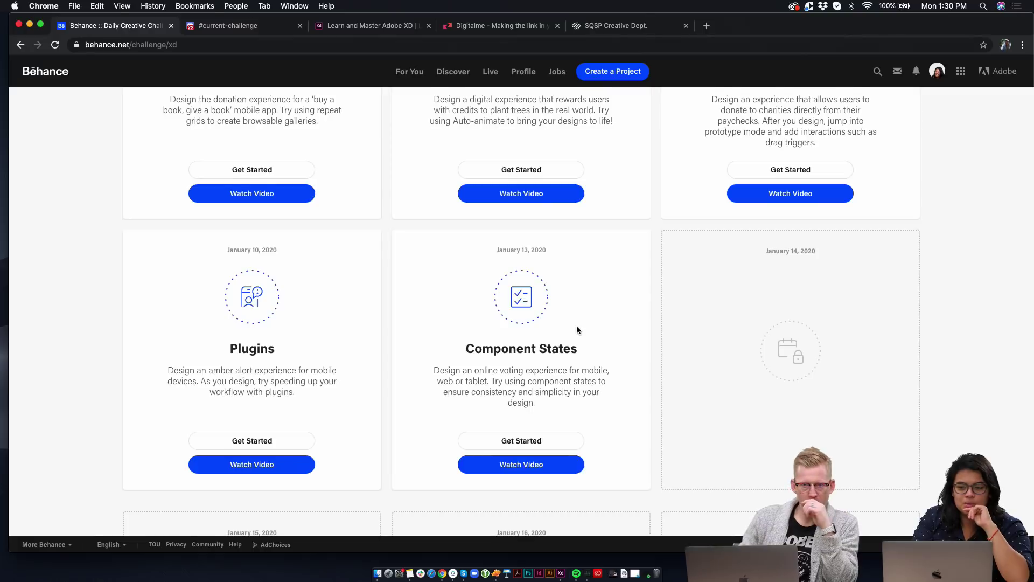
{"action": "scroll", "coordinate": [576, 325], "scroll_direction": "up", "scroll_amount": 5}
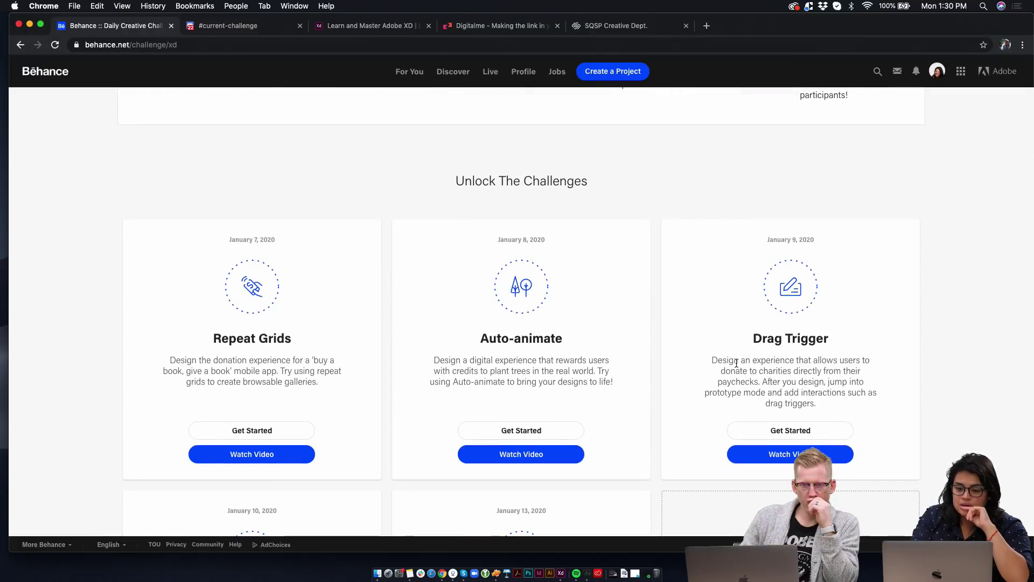
{"action": "scroll", "coordinate": [736, 363], "scroll_direction": "down", "scroll_amount": 3}
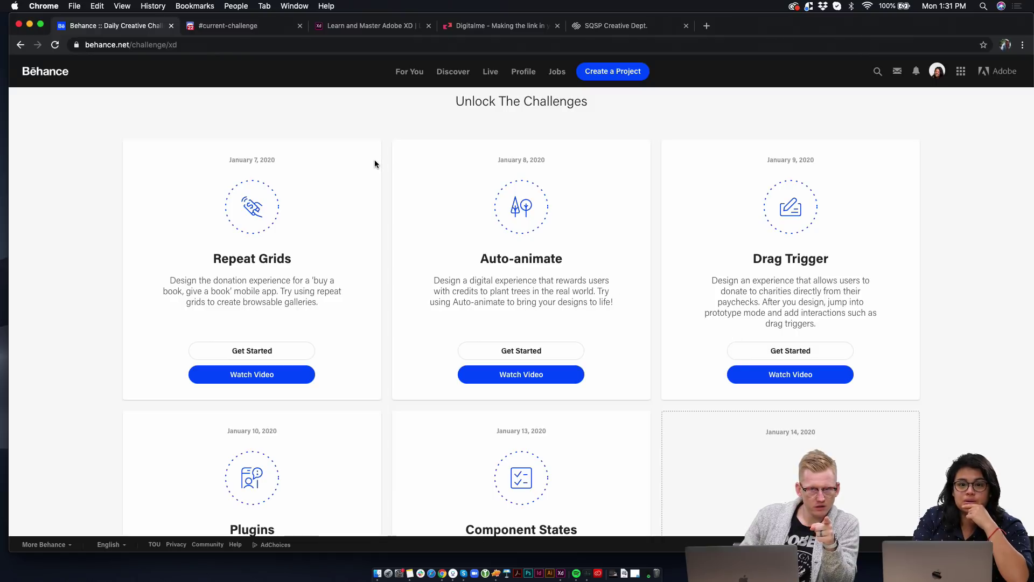
{"action": "scroll", "coordinate": [435, 295], "scroll_direction": "down", "scroll_amount": 2}
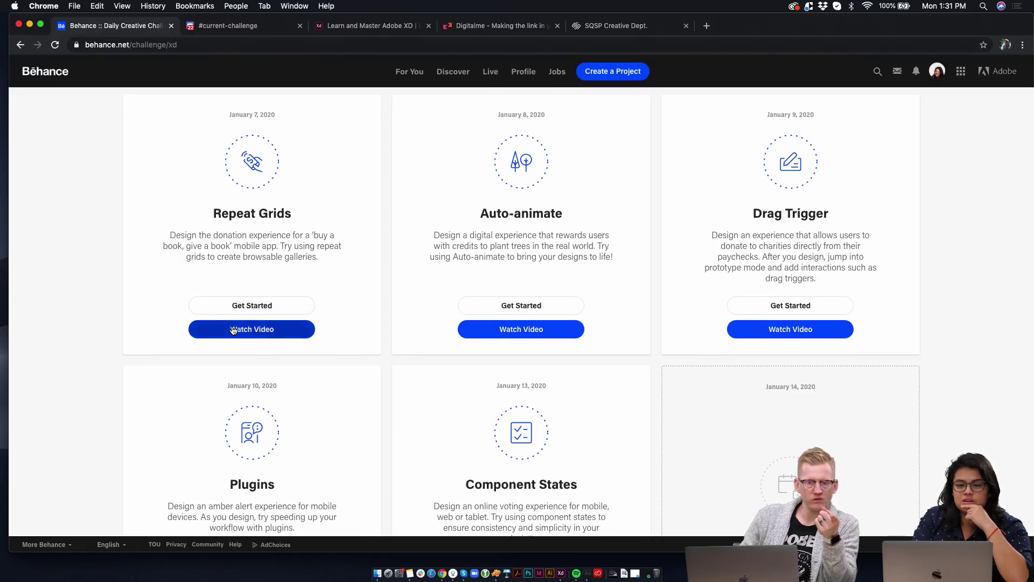
{"action": "left_click", "coordinate": [226, 25]}
{"action": "left_click", "coordinate": [129, 25]}
{"action": "scroll", "coordinate": [363, 240], "scroll_direction": "up", "scroll_amount": 5}
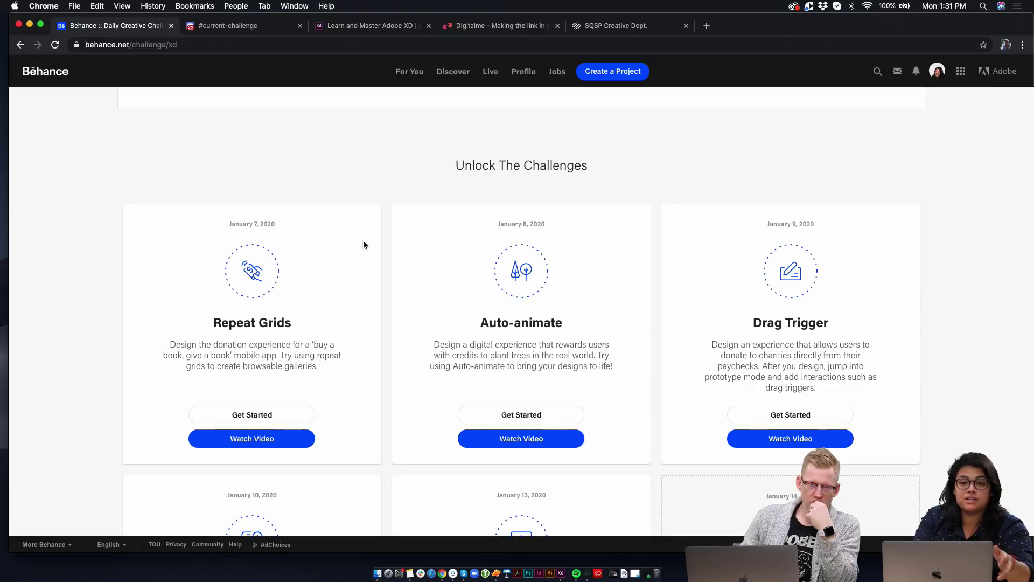
{"action": "scroll", "coordinate": [363, 244], "scroll_direction": "down", "scroll_amount": 2}
{"action": "scroll", "coordinate": [522, 272], "scroll_direction": "down", "scroll_amount": 1}
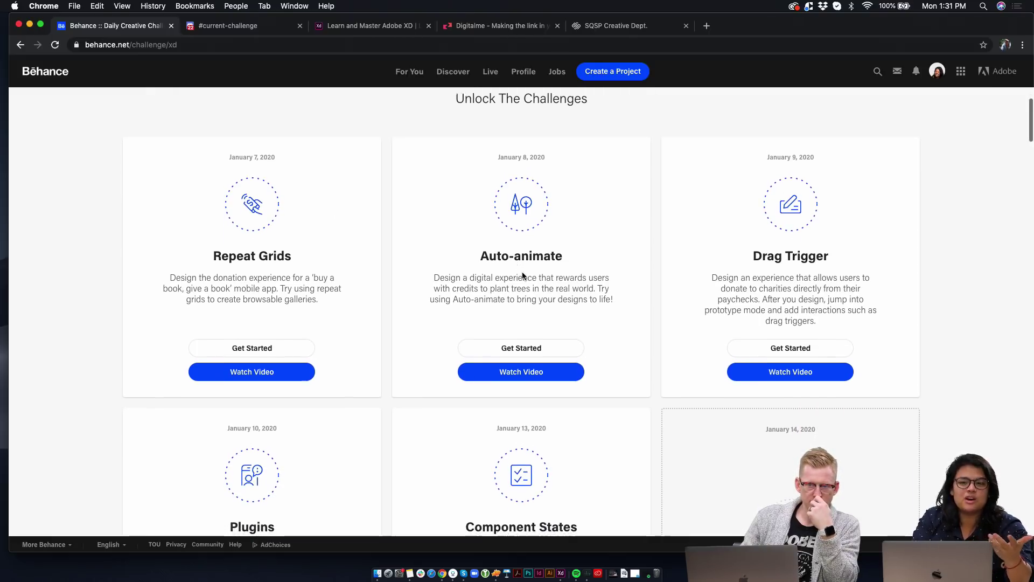
{"action": "scroll", "coordinate": [522, 273], "scroll_direction": "down", "scroll_amount": 6}
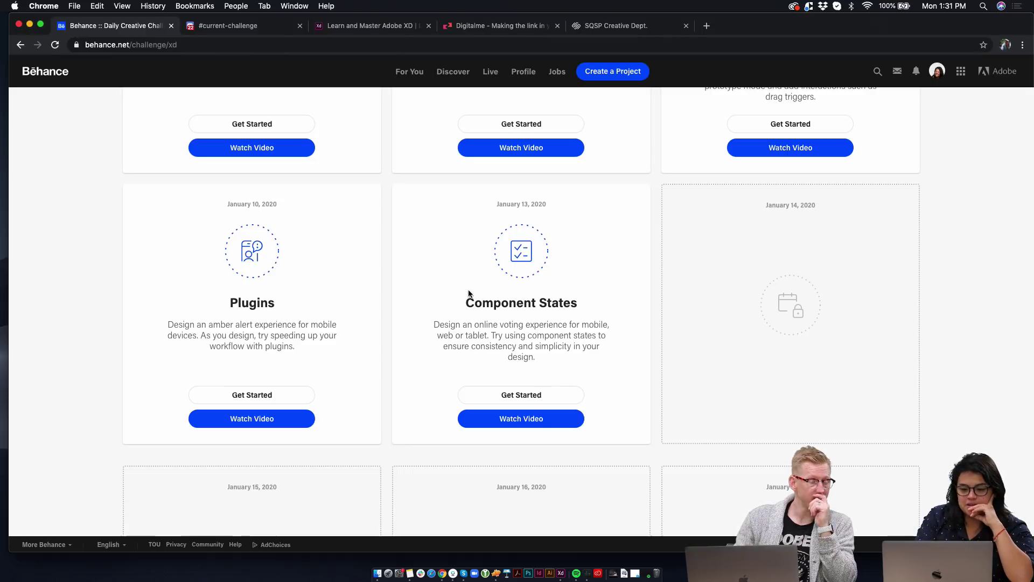
Step: Open the Component States challenge's starter files on Dropbox, close them and return to Discord's current-challenge channel
{"action": "left_click", "coordinate": [241, 30]}
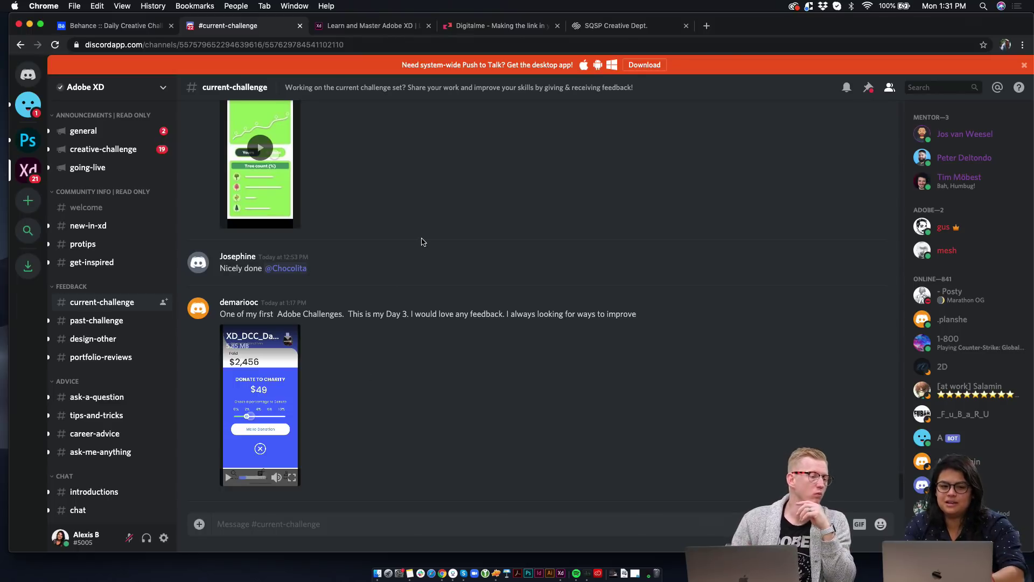
{"action": "left_click", "coordinate": [114, 26]}
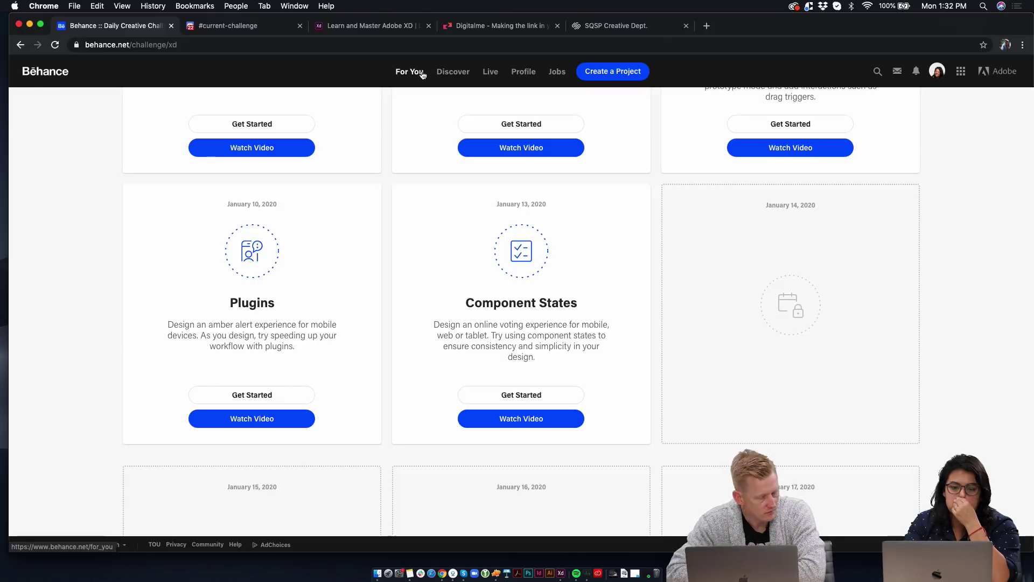
{"action": "left_click", "coordinate": [534, 397]}
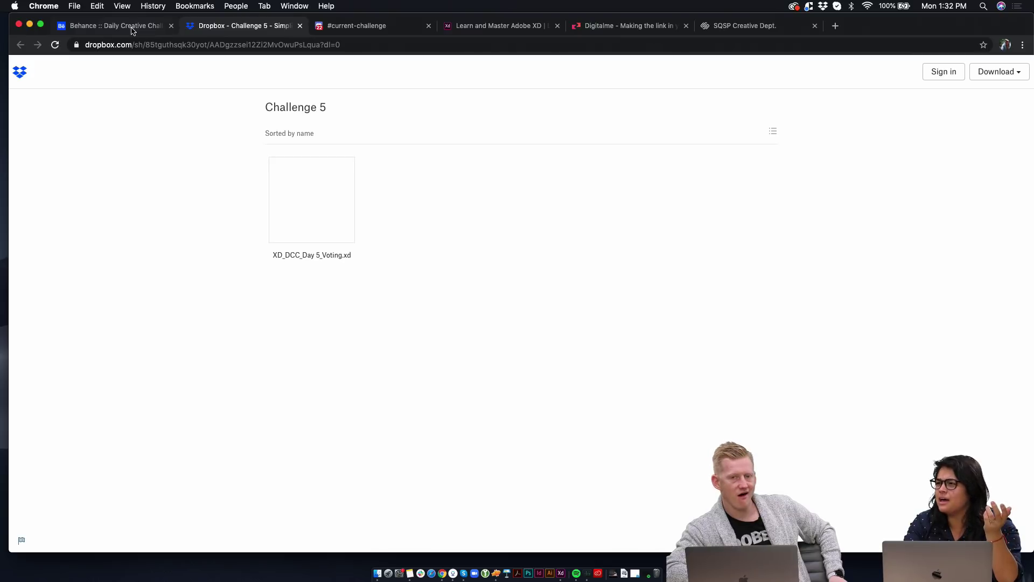
{"action": "left_click", "coordinate": [300, 25]}
{"action": "left_click", "coordinate": [227, 31]}
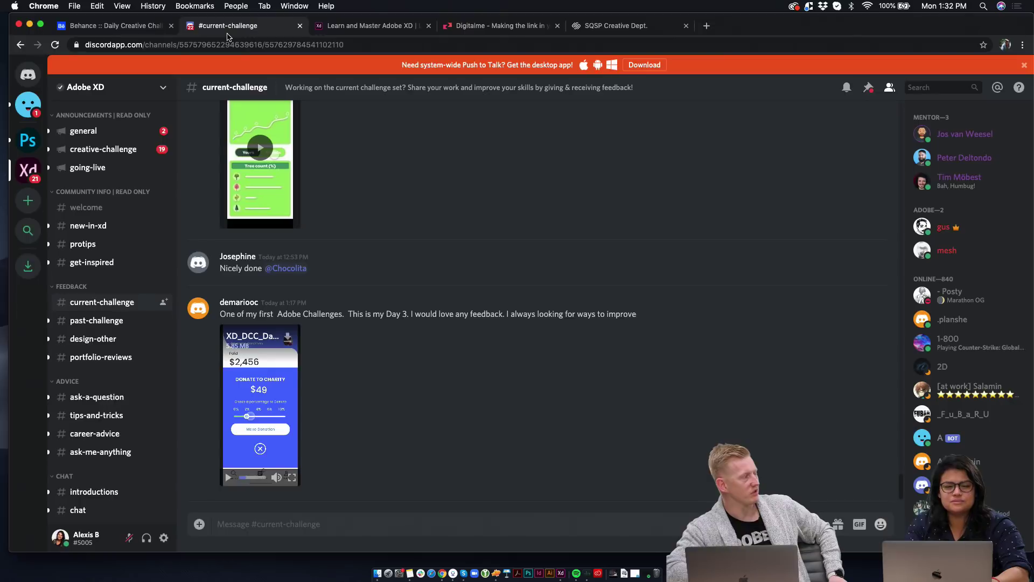
Step: Show the XD_DCC_Day_3_Charities.mp4 submission full screen and play it from the beginning
{"action": "left_click", "coordinate": [291, 477]}
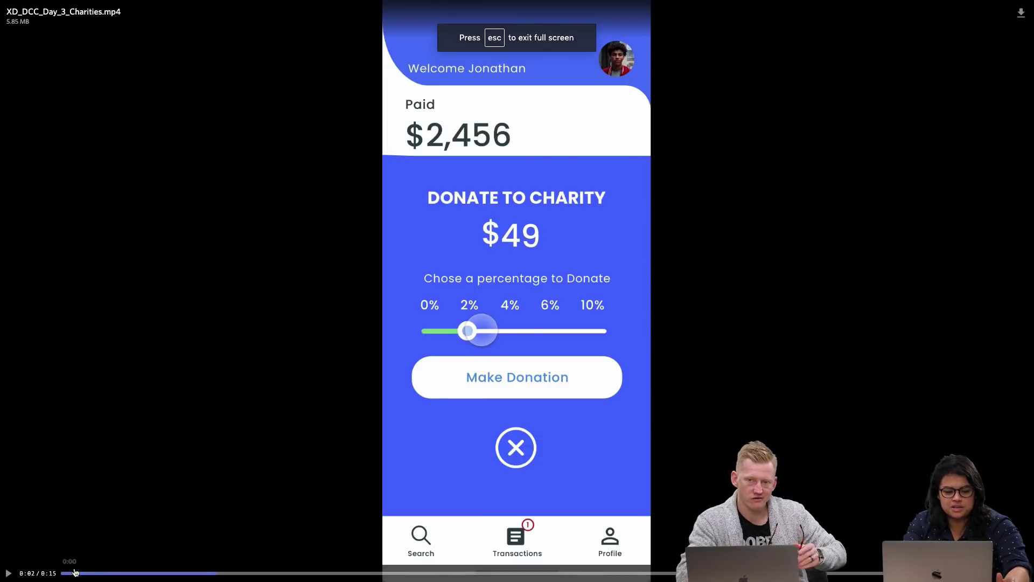
{"action": "key", "text": "Home"}
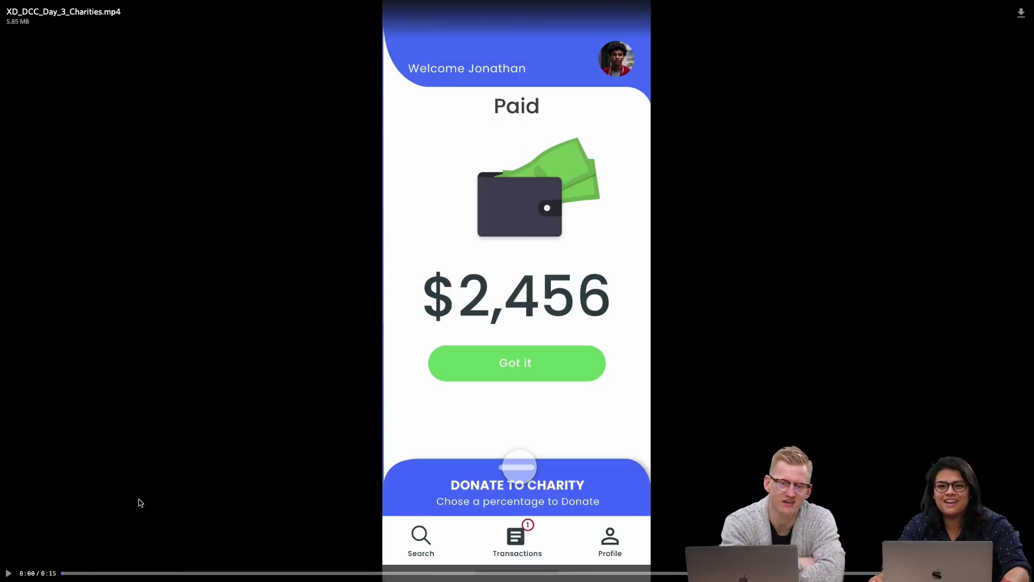
{"action": "left_click", "coordinate": [5, 574]}
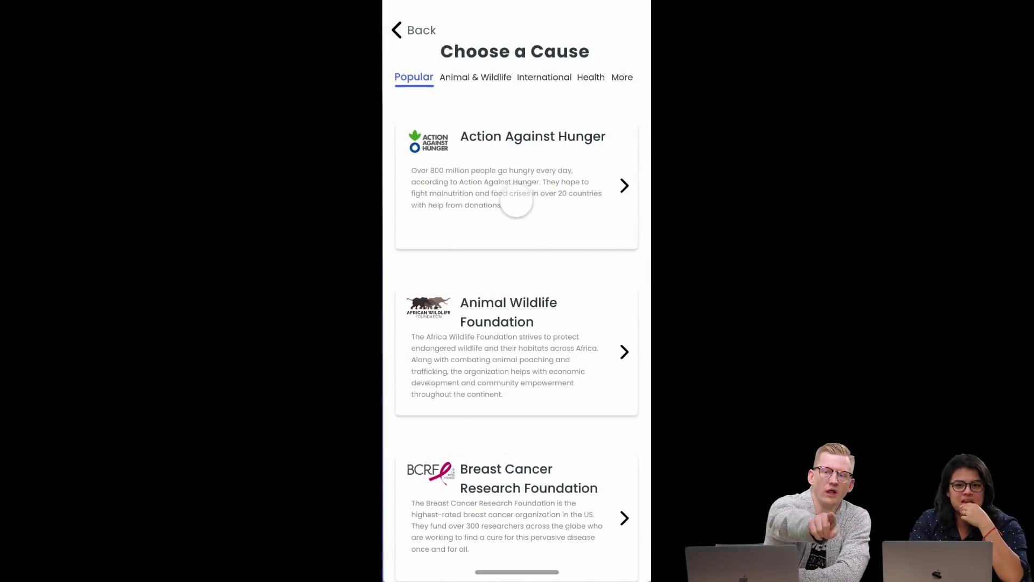
Step: Rewind the submission video to examine the Donate to Charity slider and its opening transition, and replay it from the start
{"action": "left_click_drag", "start_coordinate": [271, 572], "coordinate": [220, 573]}
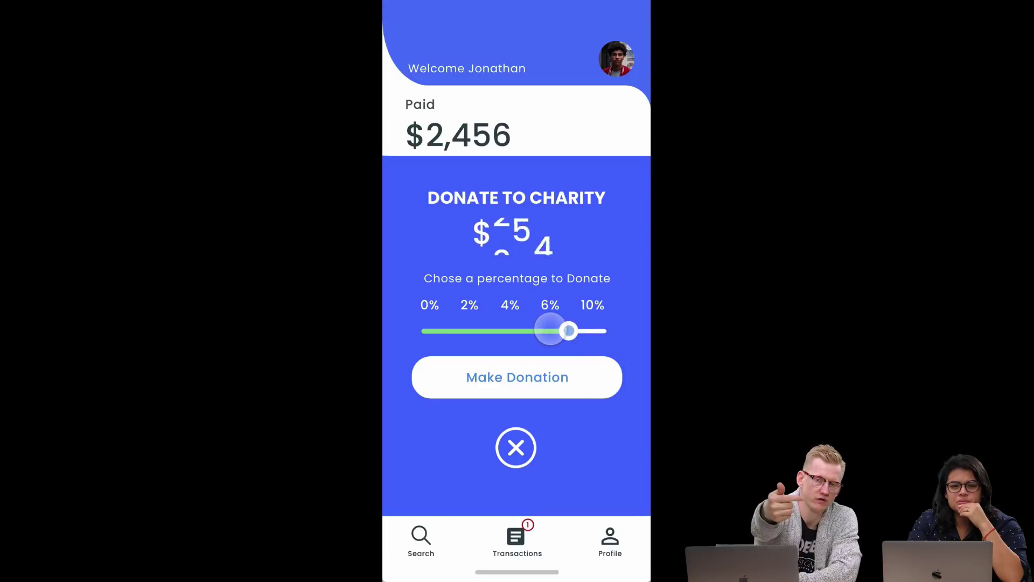
{"action": "left_click_drag", "start_coordinate": [190, 572], "coordinate": [149, 570]}
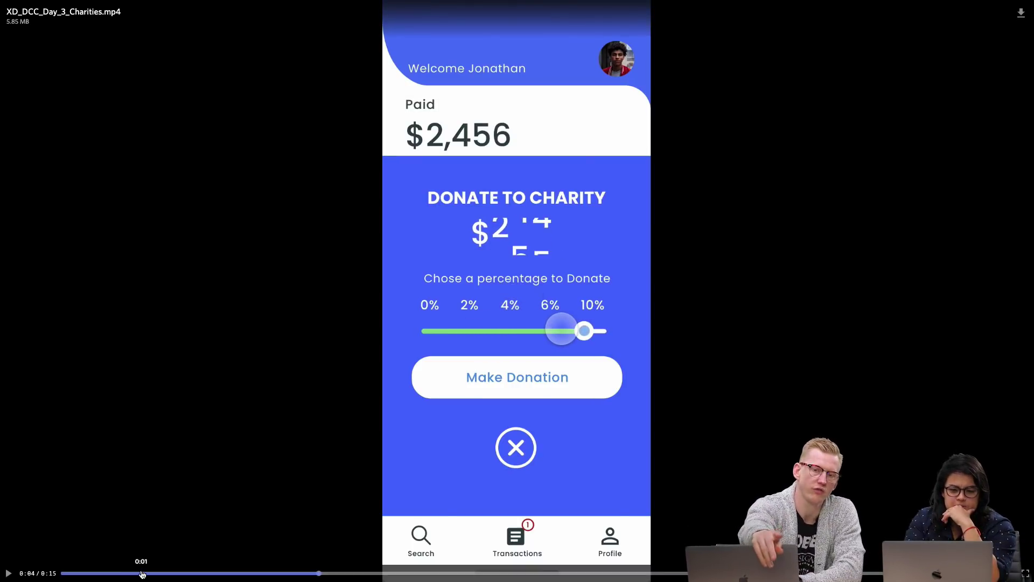
{"action": "left_click", "coordinate": [146, 573]}
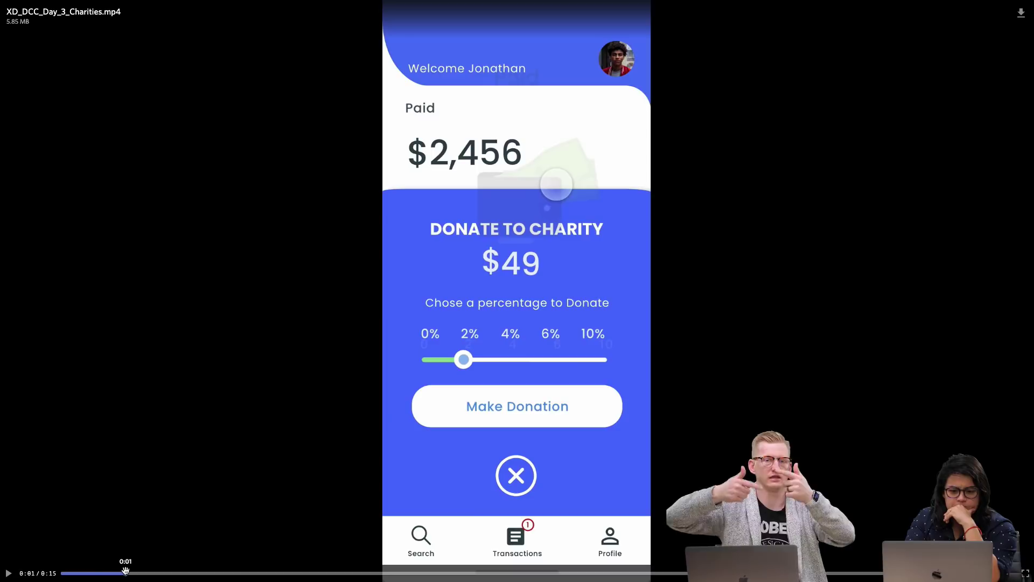
{"action": "left_click", "coordinate": [64, 572]}
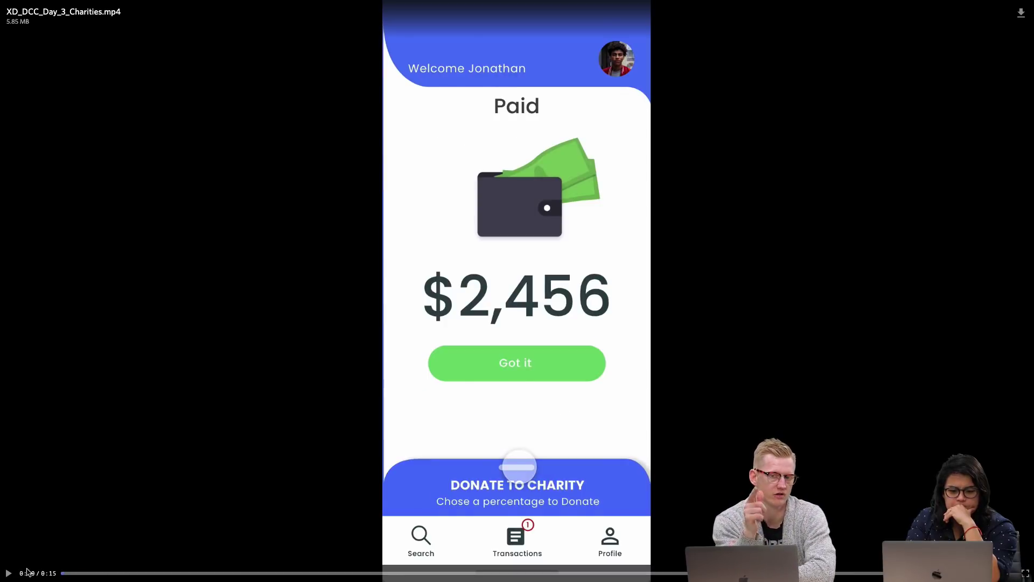
{"action": "left_click", "coordinate": [9, 573]}
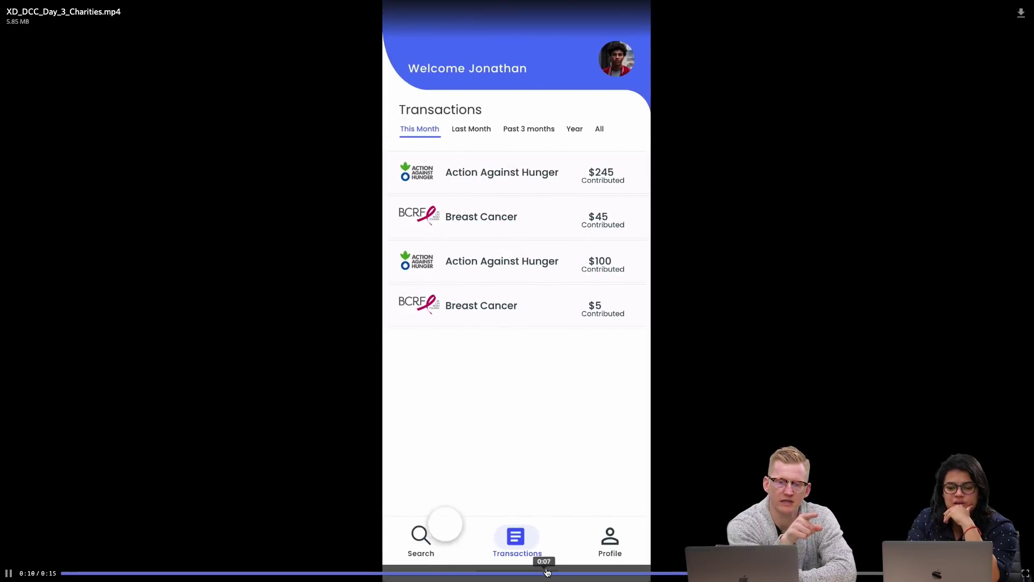
Step: Rewatch the later part of the video with the Transactions and Search screens, and restart playback from the beginning
{"action": "left_click", "coordinate": [555, 572]}
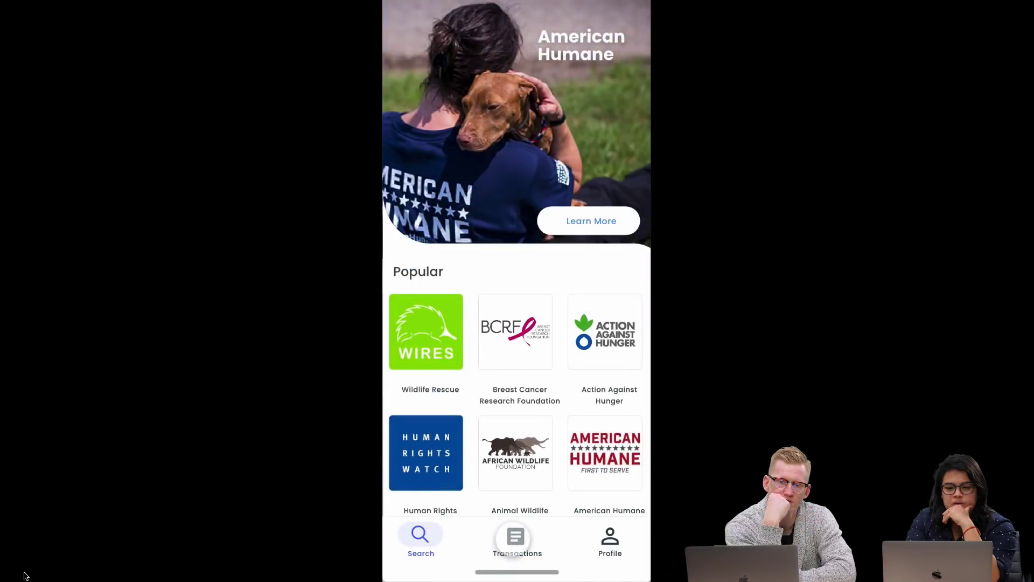
{"action": "left_click_drag", "start_coordinate": [538, 572], "coordinate": [455, 572]}
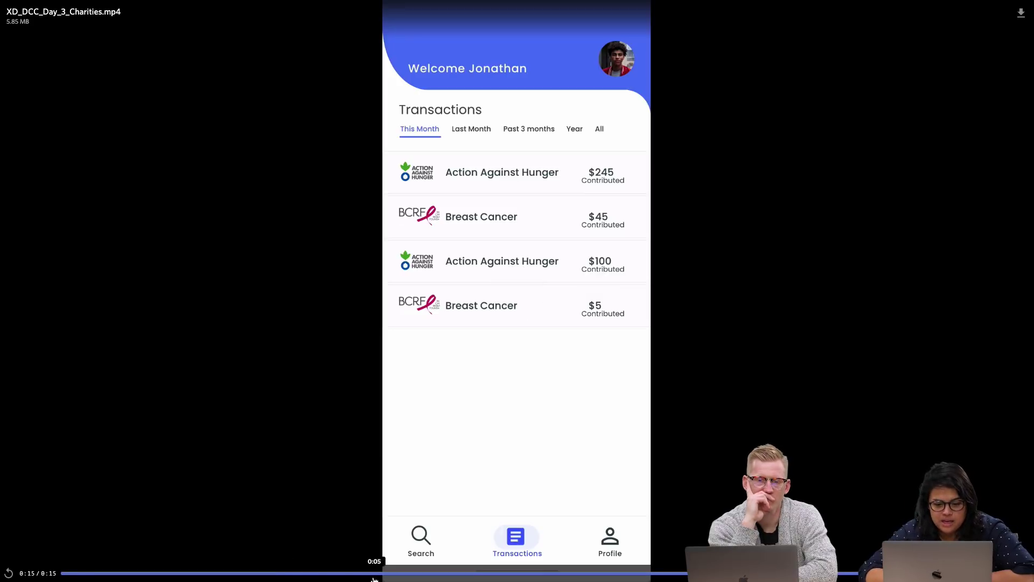
{"action": "left_click_drag", "start_coordinate": [374, 574], "coordinate": [25, 579]}
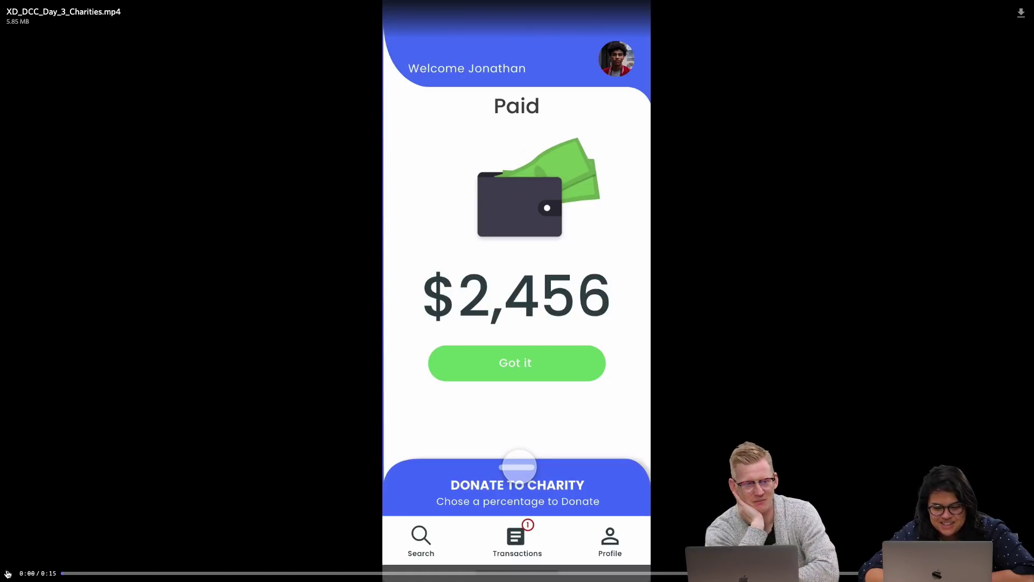
{"action": "left_click", "coordinate": [7, 573]}
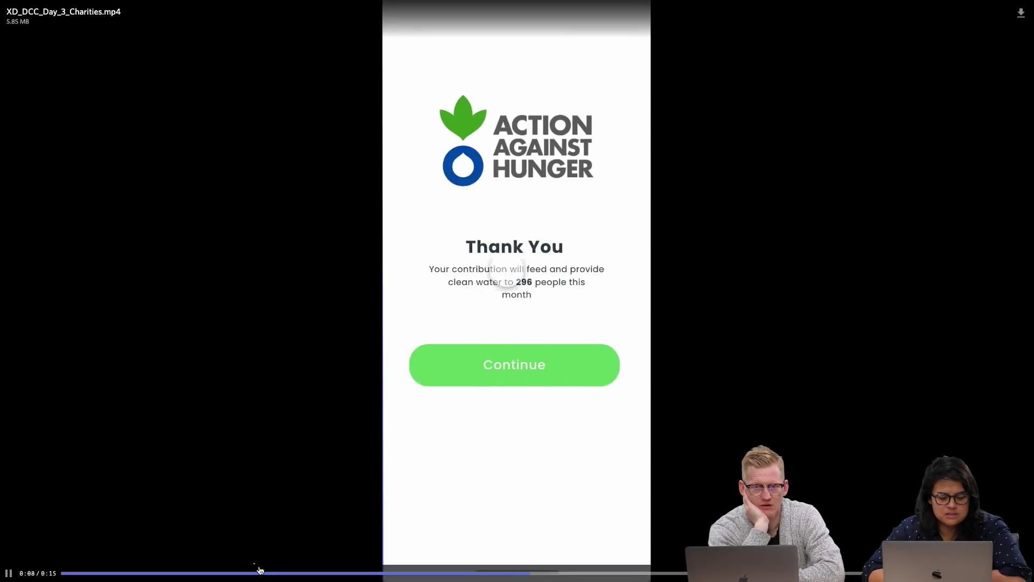
Step: Scrub between the donation slider, Thank You and Transactions screens of the video, pausing playback to examine the flow
{"action": "left_click_drag", "start_coordinate": [261, 569], "coordinate": [194, 573]}
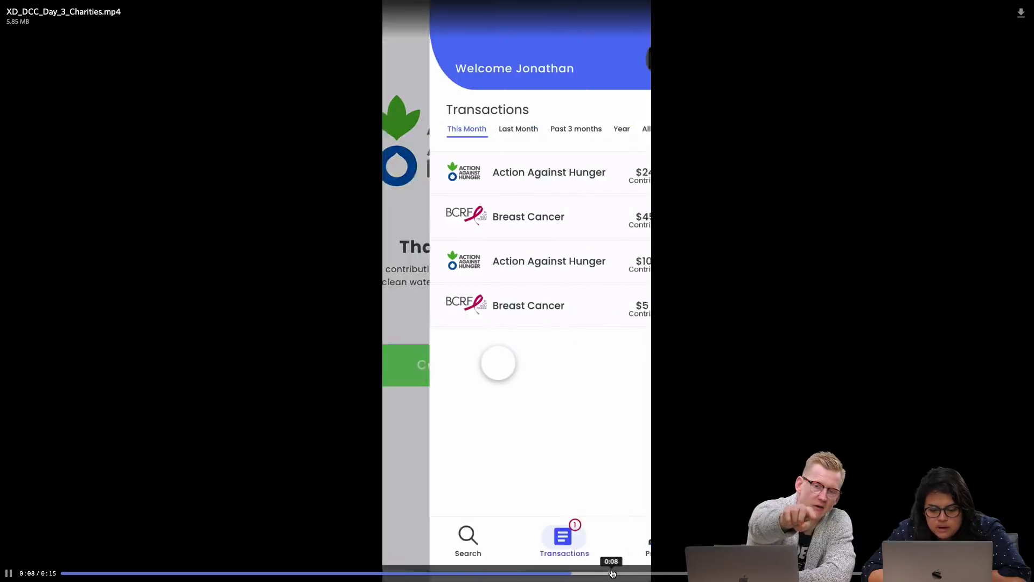
{"action": "left_click", "coordinate": [340, 574]}
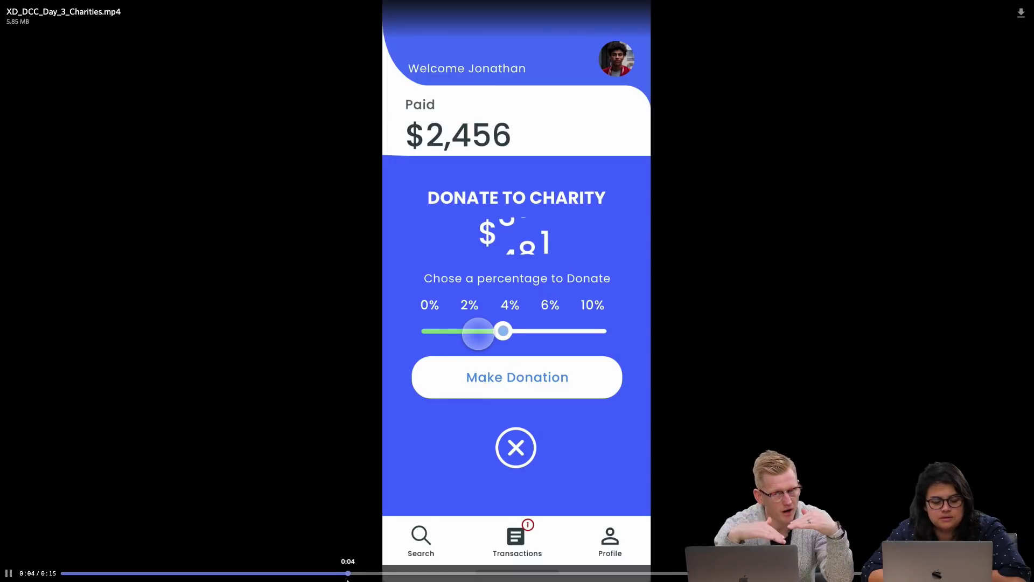
{"action": "left_click", "coordinate": [640, 81]}
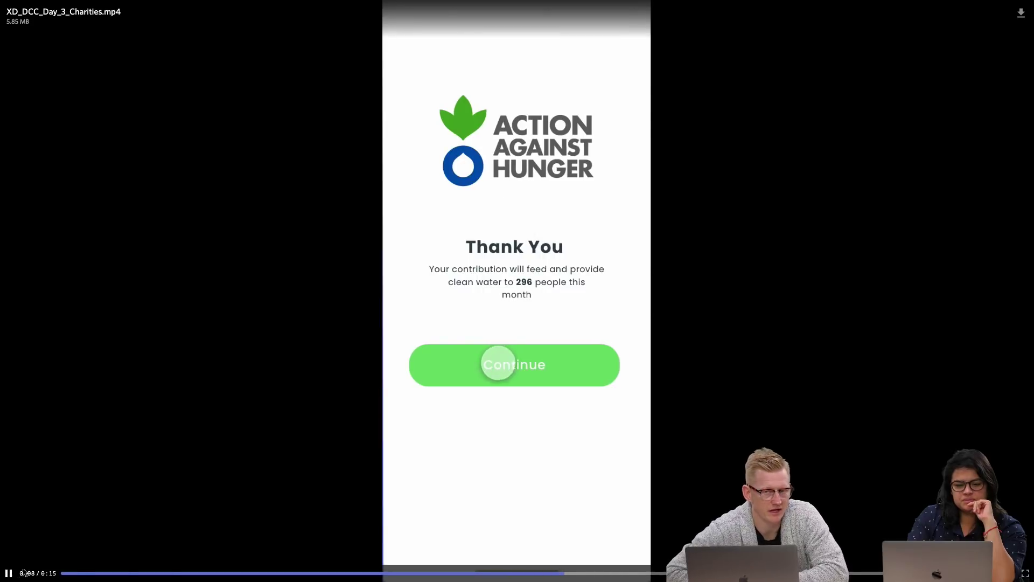
{"action": "left_click", "coordinate": [7, 574]}
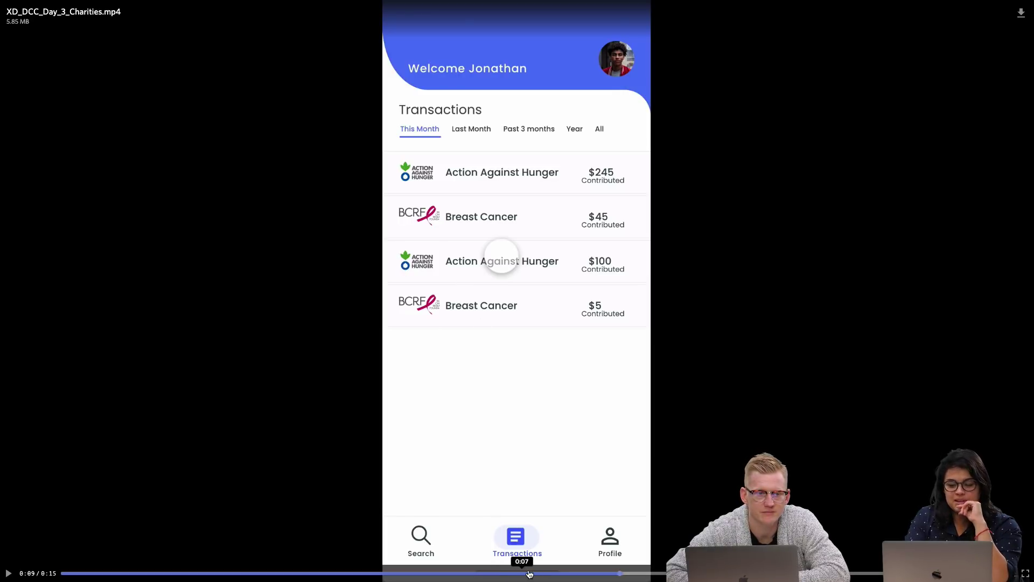
{"action": "left_click", "coordinate": [634, 566]}
{"action": "left_click_drag", "start_coordinate": [634, 564], "coordinate": [356, 574]}
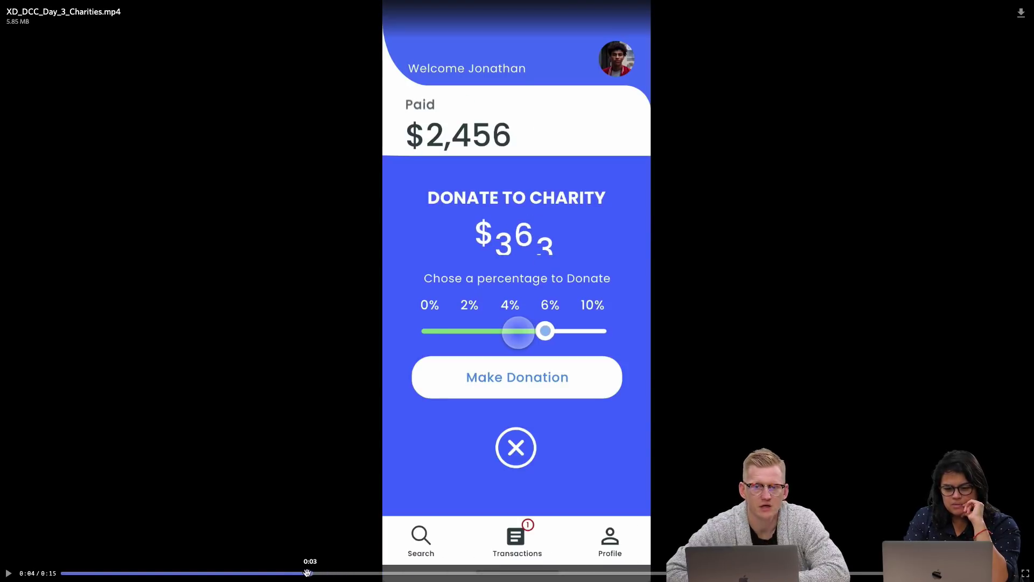
Step: Replay the video's Transactions and Search screens, pausing on the transitions between them, and close the full-screen video window
{"action": "left_click_drag", "start_coordinate": [293, 572], "coordinate": [694, 572]}
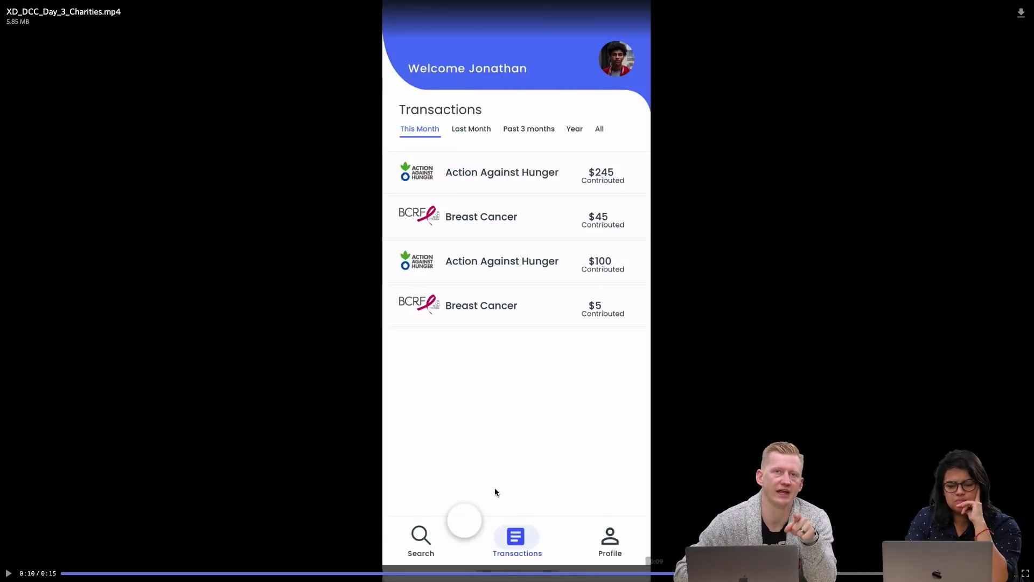
{"action": "left_click", "coordinate": [9, 574]}
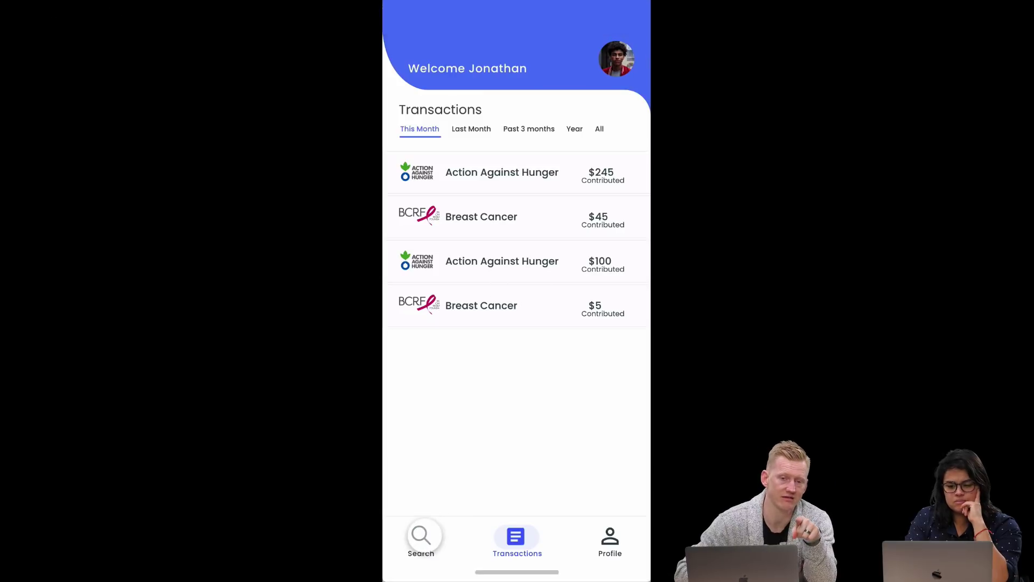
{"action": "left_click", "coordinate": [8, 573]}
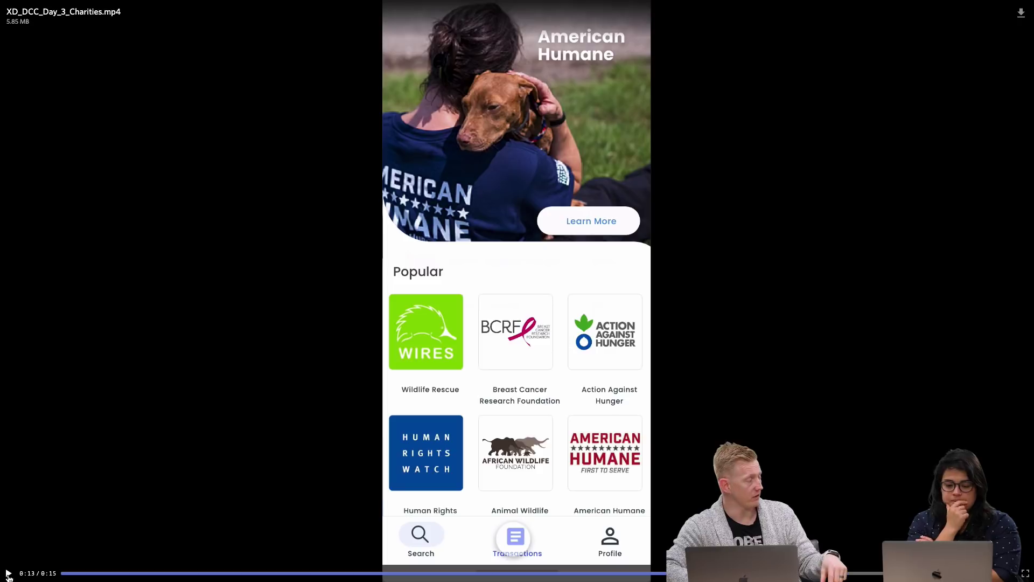
{"action": "left_click", "coordinate": [8, 573]}
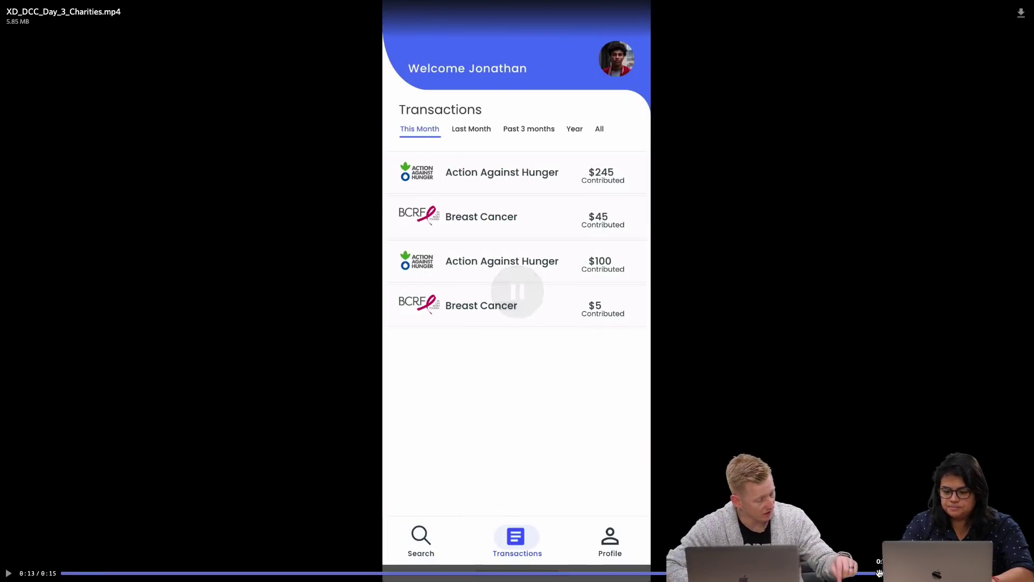
{"action": "key", "text": "space"}
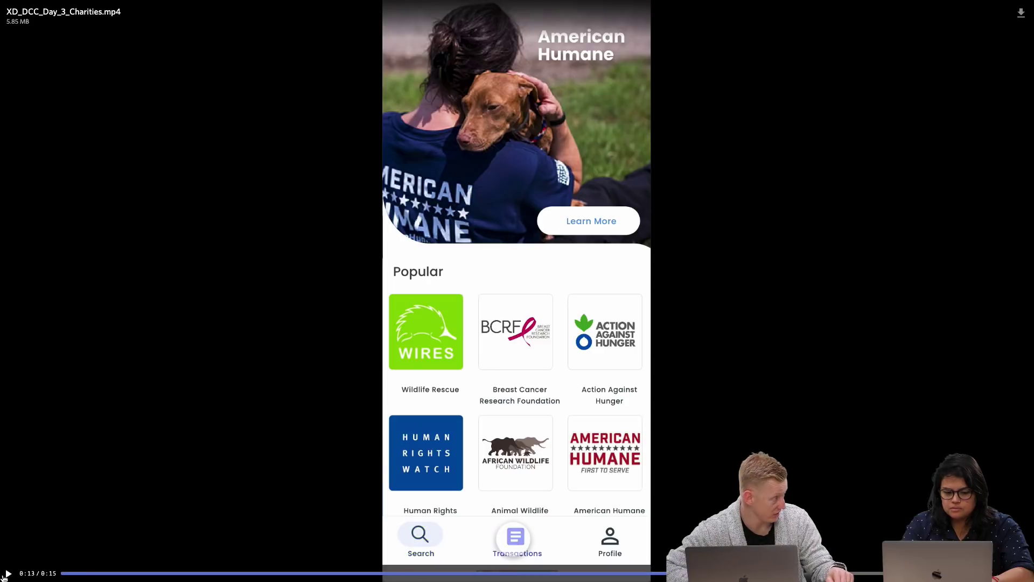
{"action": "left_click", "coordinate": [864, 573]}
{"action": "left_click", "coordinate": [864, 573]}
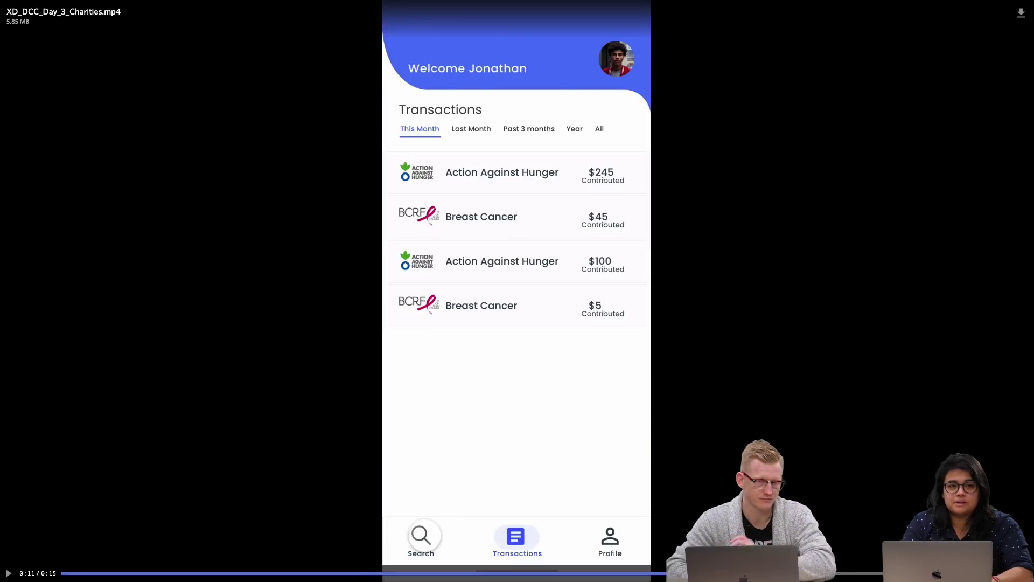
{"action": "left_click", "coordinate": [185, 517]}
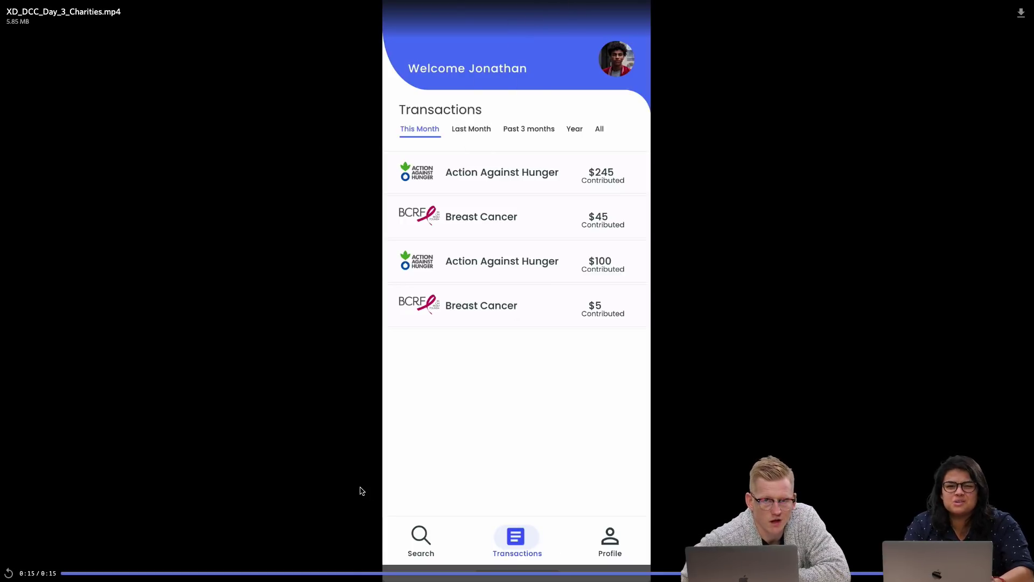
{"action": "mouse_move", "coordinate": [1003, 32]}
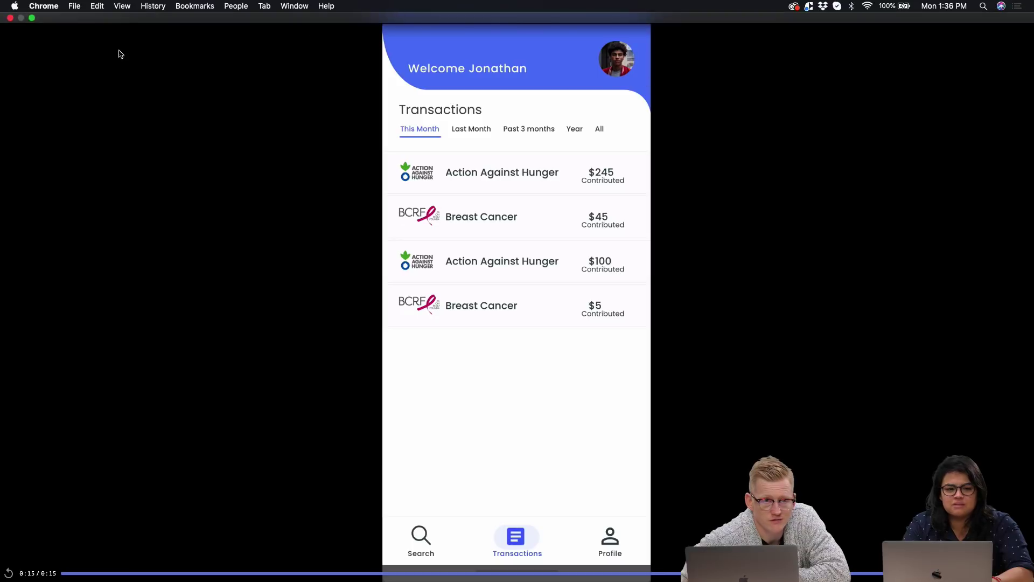
{"action": "left_click", "coordinate": [9, 19]}
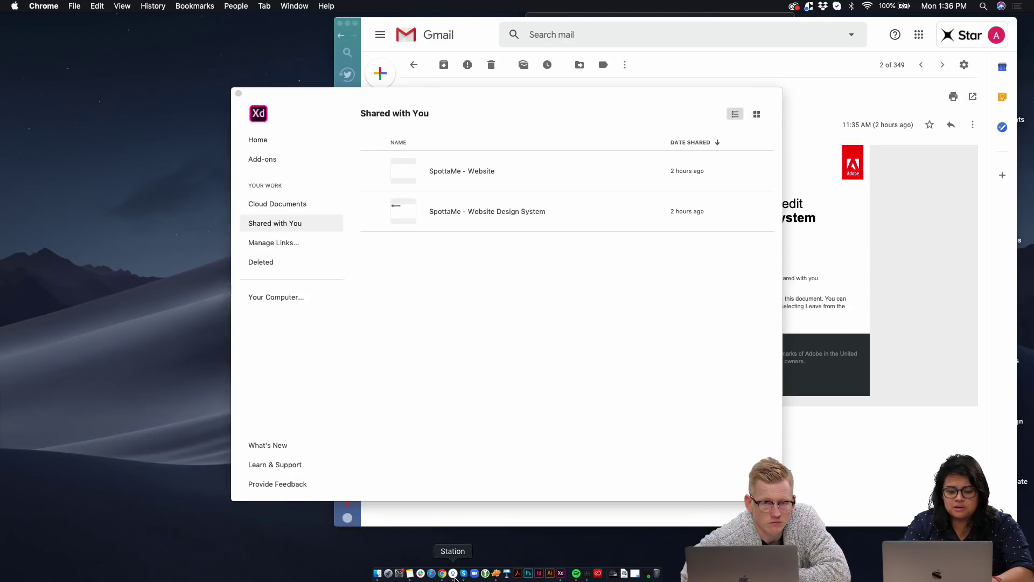
{"action": "left_click", "coordinate": [443, 574]}
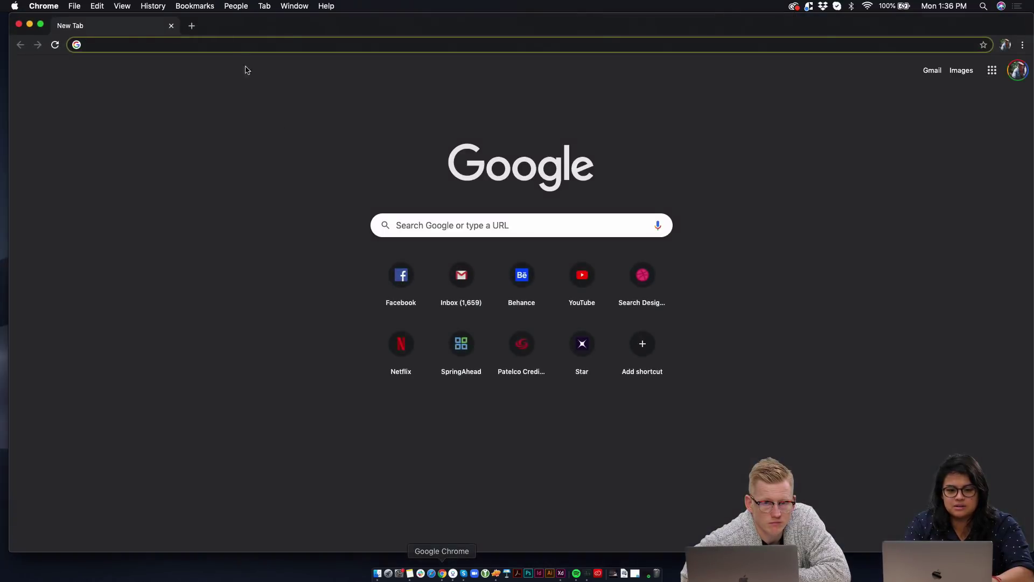
{"action": "type", "text": "discour"}
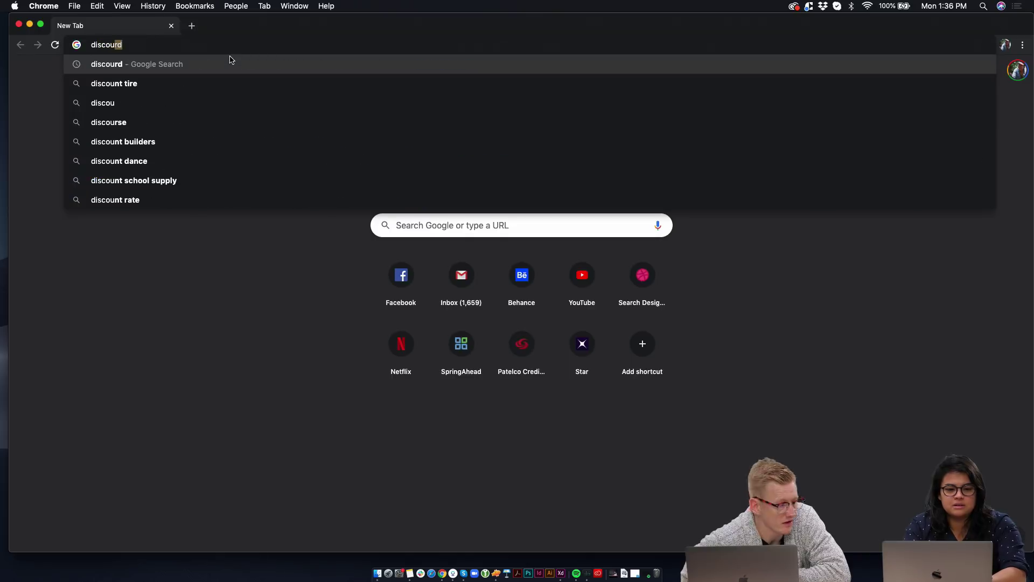
{"action": "key", "text": "super+w"}
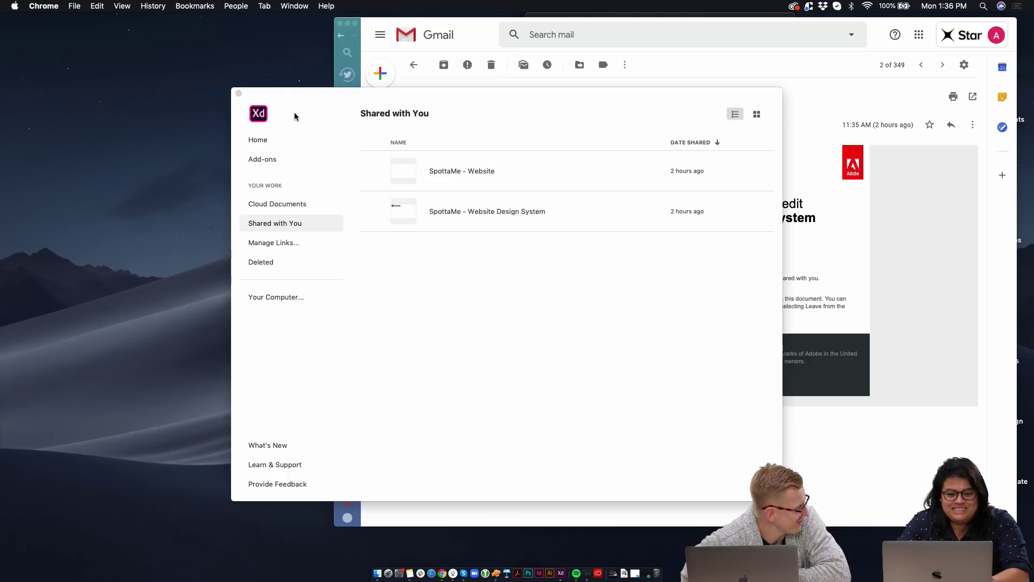
{"action": "key", "text": "F11"}
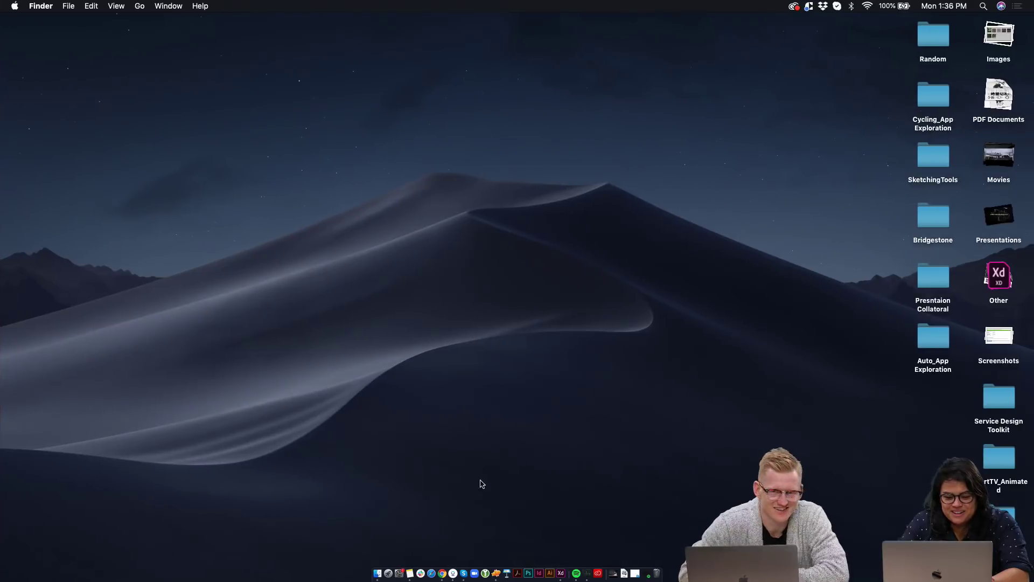
Step: Open a Chrome window, reopen the recently visited #current-challenge channel from the browsing history, and reload the page
{"action": "left_click", "coordinate": [442, 573]}
{"action": "left_click", "coordinate": [153, 6]}
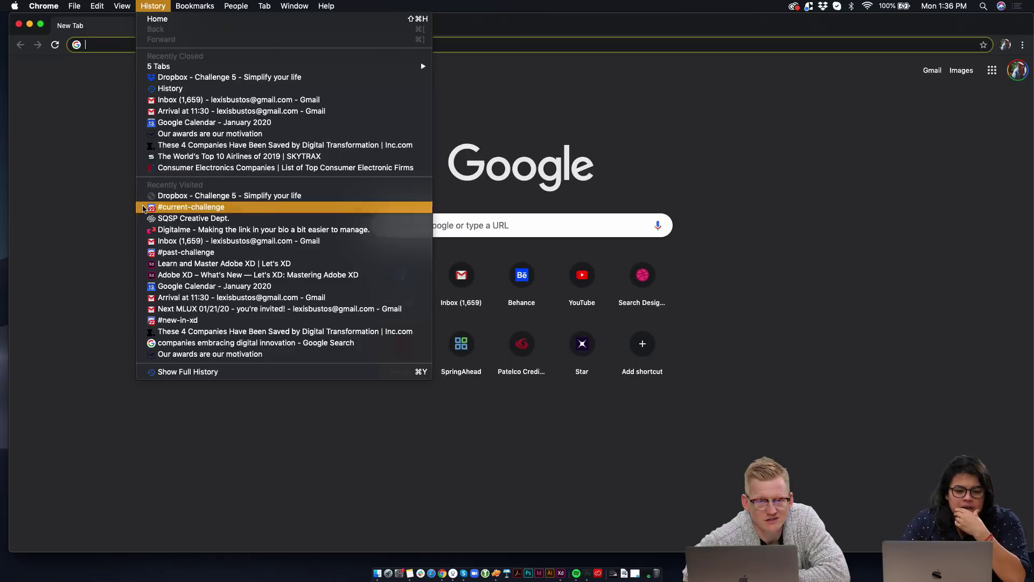
{"action": "left_click", "coordinate": [143, 207]}
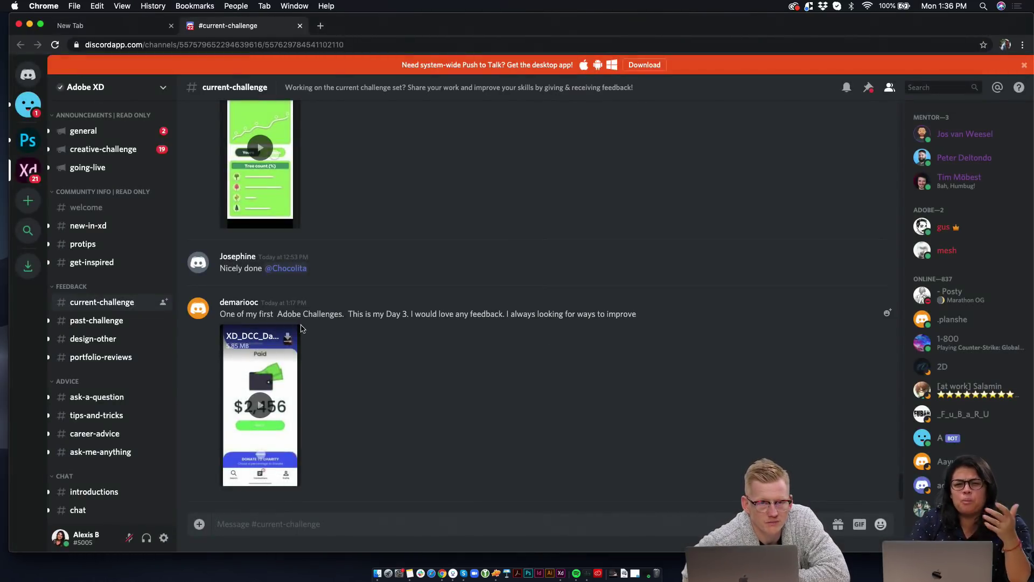
{"action": "scroll", "coordinate": [316, 389], "scroll_direction": "up", "scroll_amount": 5}
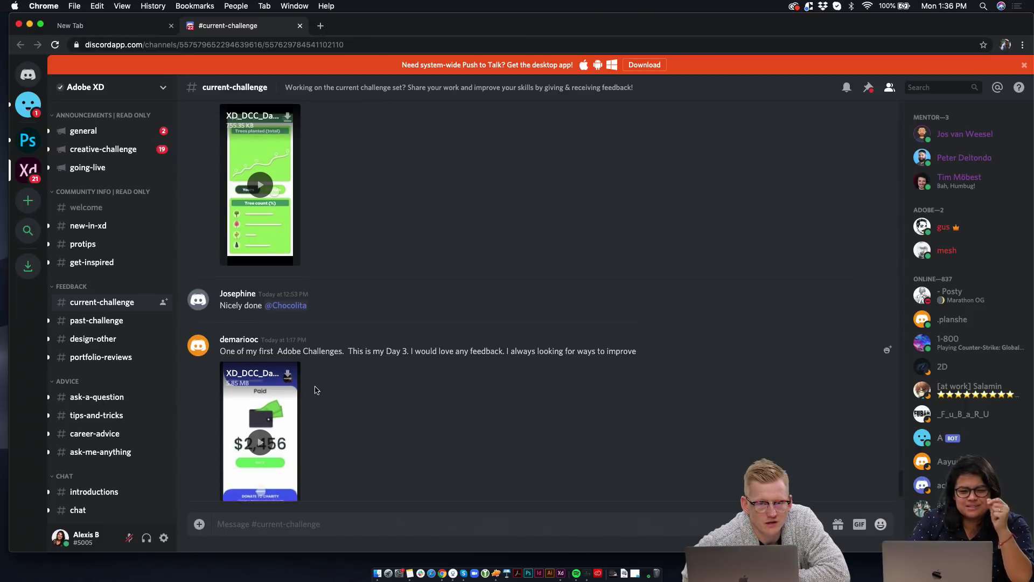
{"action": "scroll", "coordinate": [270, 360], "scroll_direction": "down", "scroll_amount": 5}
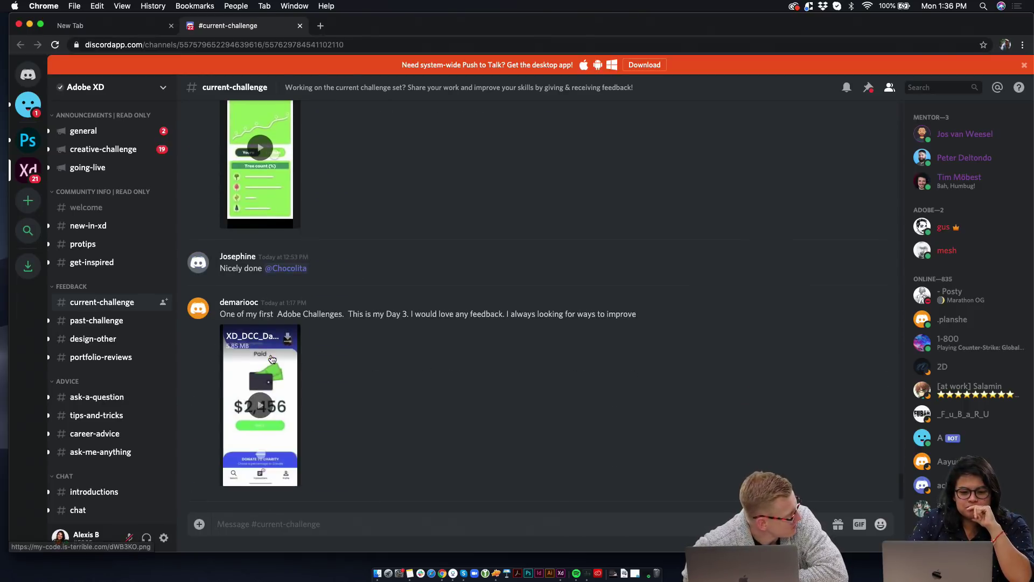
{"action": "left_click", "coordinate": [56, 44]}
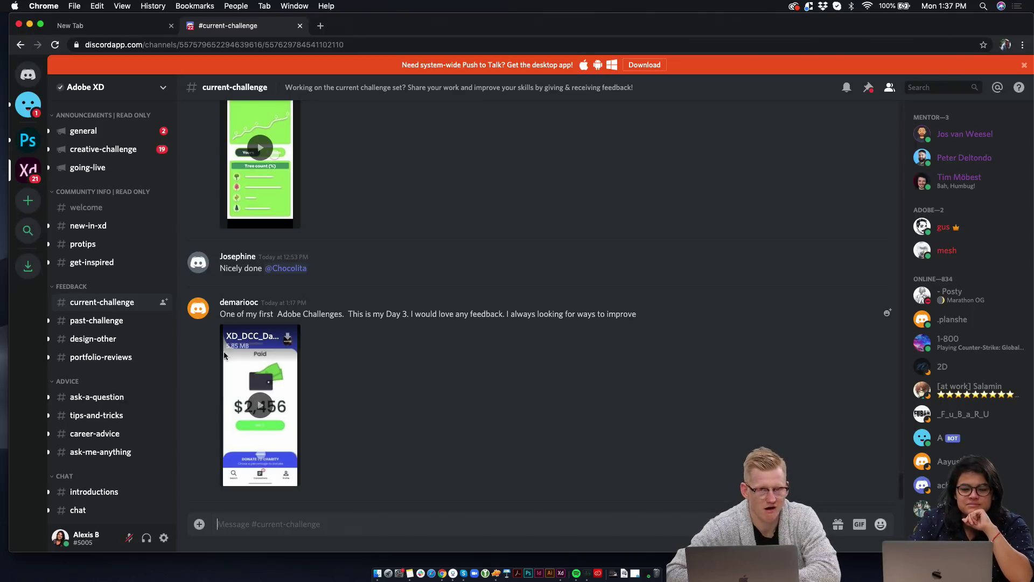
Step: Find the revised Day 2 tree-planting submission in the channel, play its video, show it full screen, and rewind it to the start
{"action": "scroll", "coordinate": [268, 252], "scroll_direction": "up", "scroll_amount": 3}
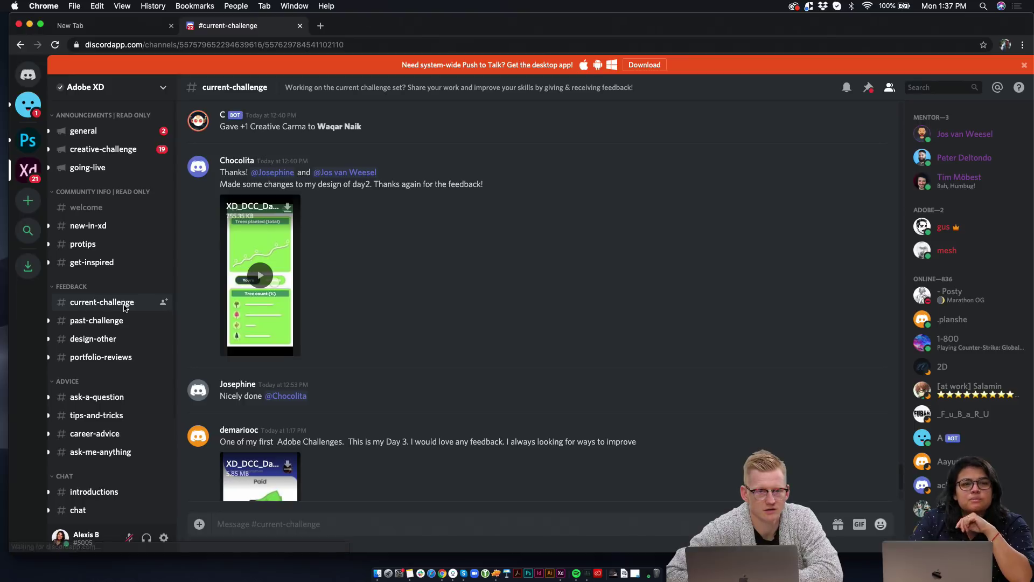
{"action": "scroll", "coordinate": [317, 336], "scroll_direction": "up", "scroll_amount": 1}
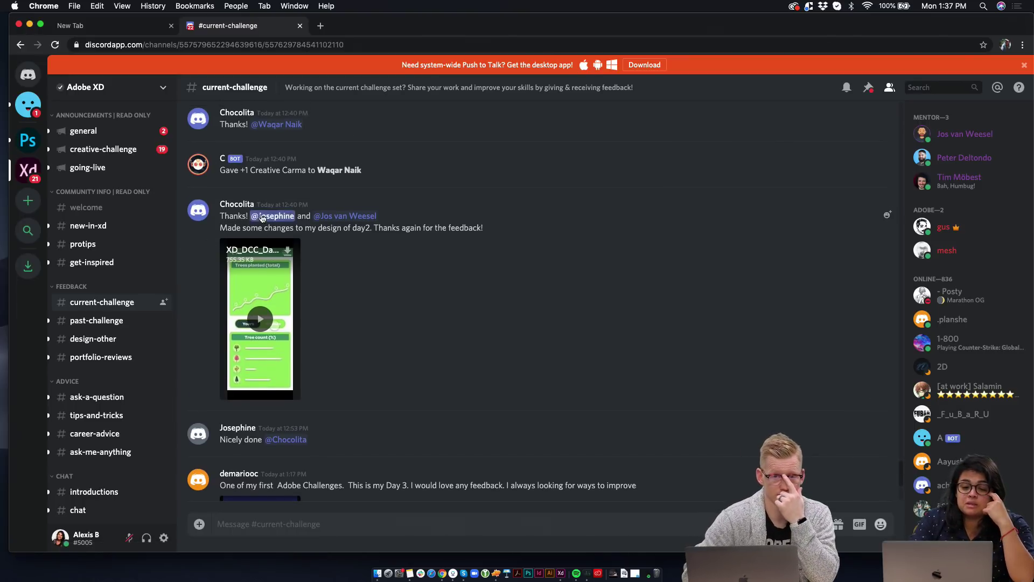
{"action": "left_click", "coordinate": [272, 280]}
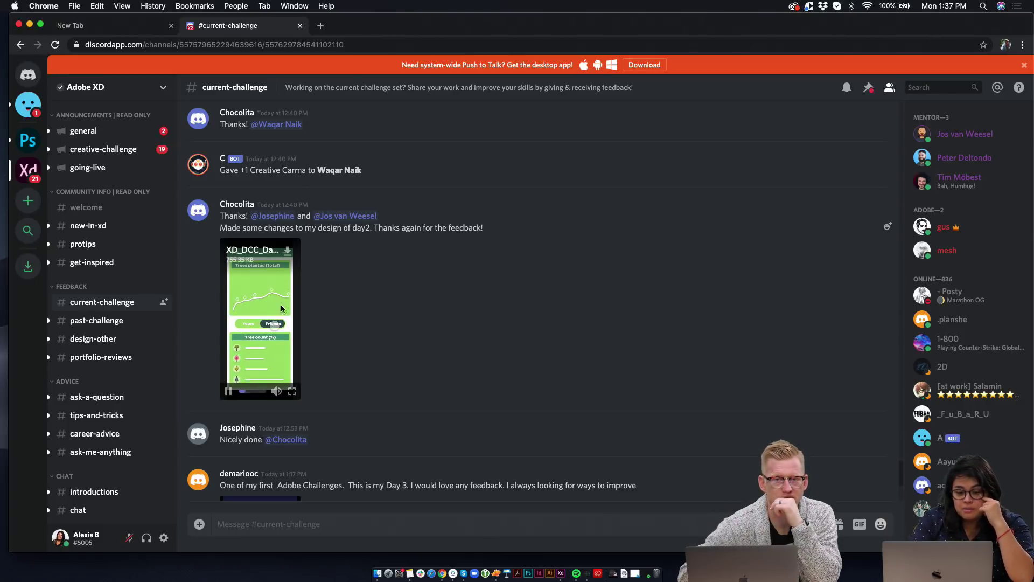
{"action": "left_click", "coordinate": [234, 392]}
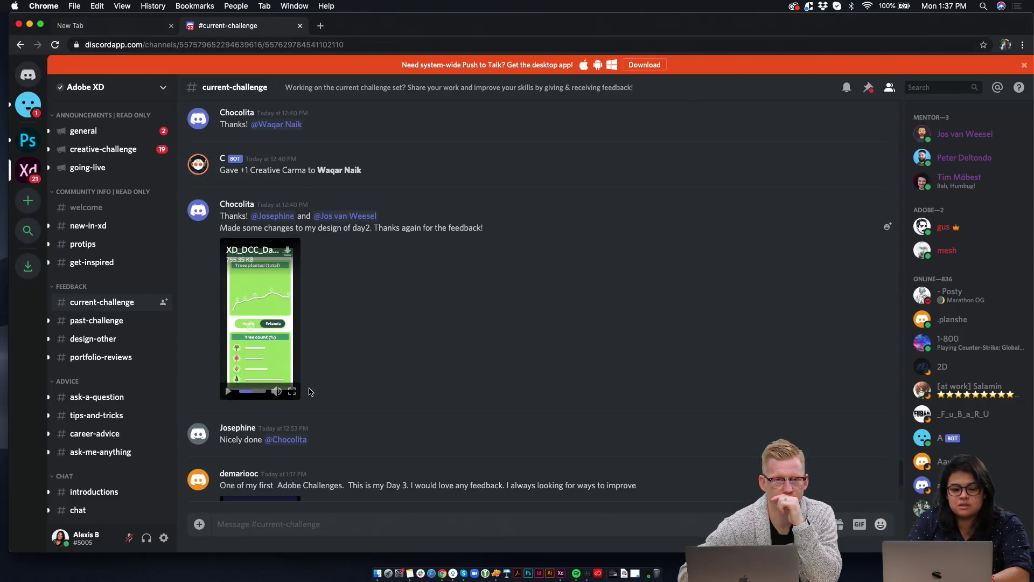
{"action": "left_click", "coordinate": [291, 391]}
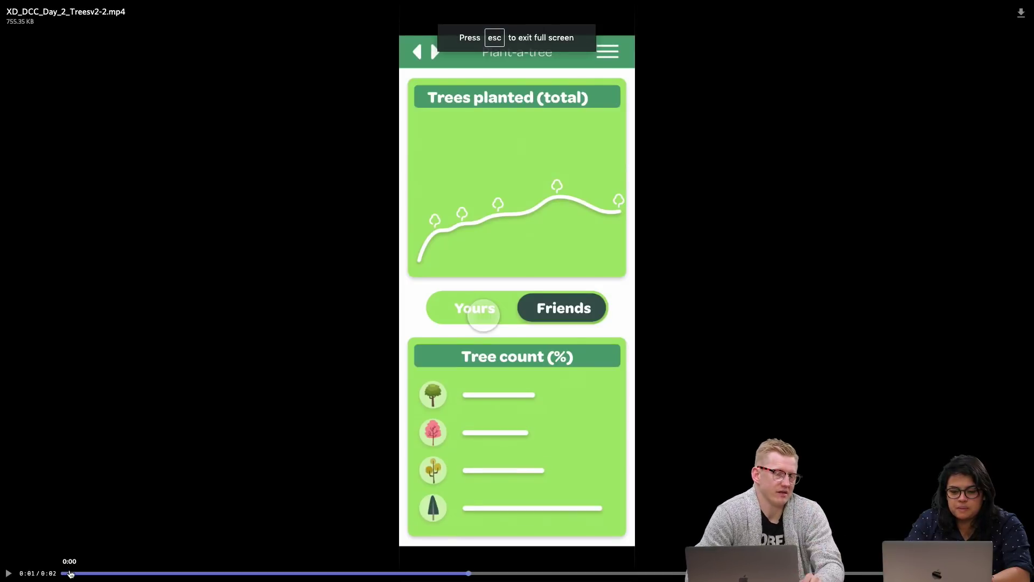
{"action": "left_click", "coordinate": [69, 573]}
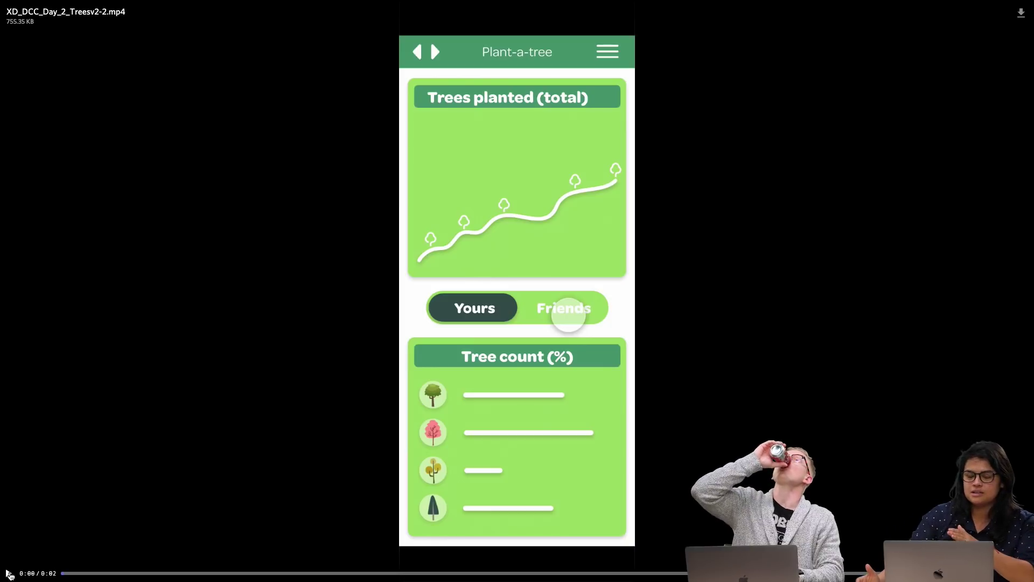
Step: Play XD_DCC_Day_2_Treesv2-2.mp4 from the start and rewind it to rewatch the Yours/Friends toggle animation
{"action": "left_click", "coordinate": [8, 573]}
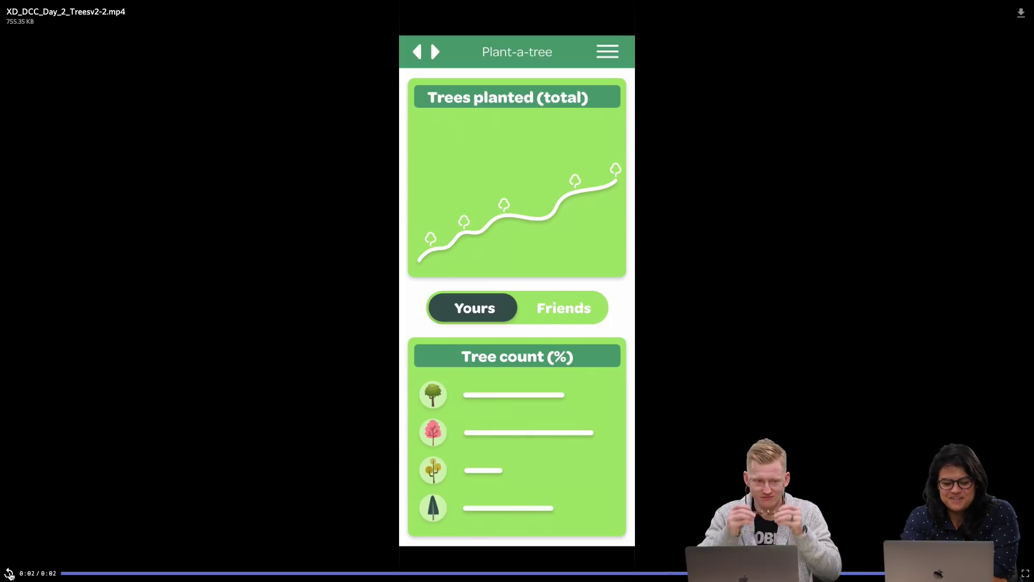
{"action": "left_click", "coordinate": [71, 572]}
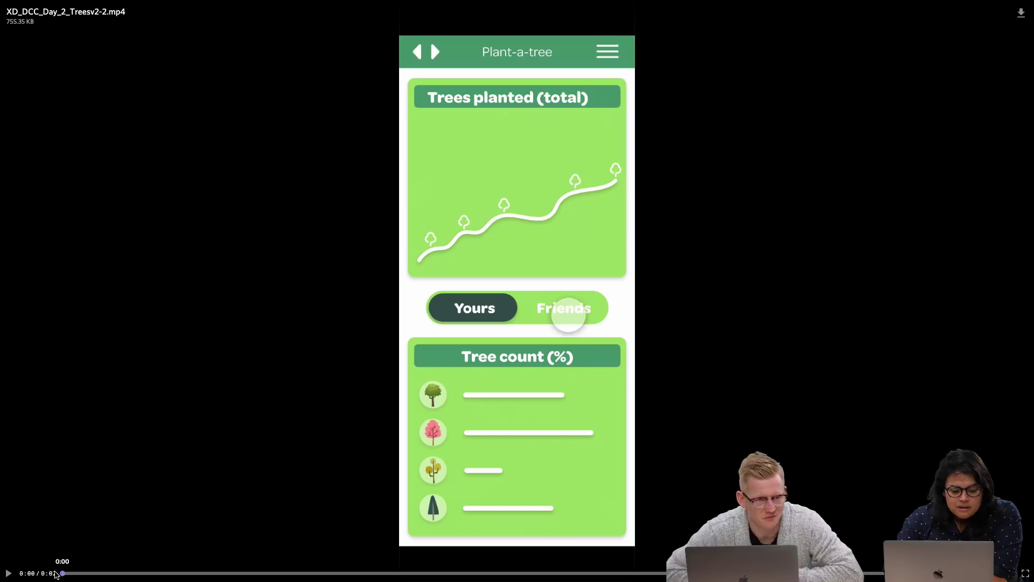
{"action": "left_click", "coordinate": [12, 573]}
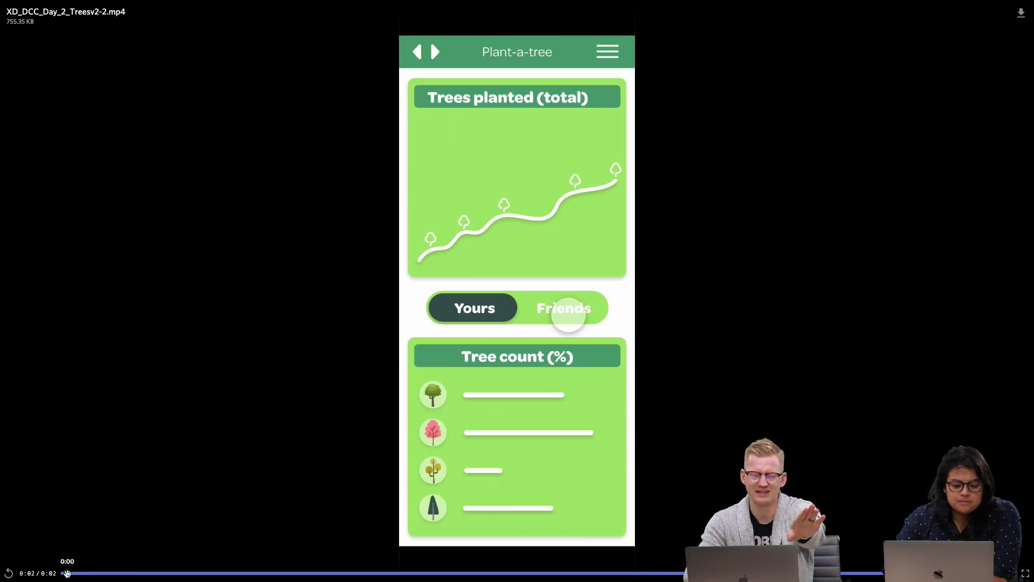
{"action": "left_click", "coordinate": [64, 573]}
{"action": "left_click", "coordinate": [8, 573]}
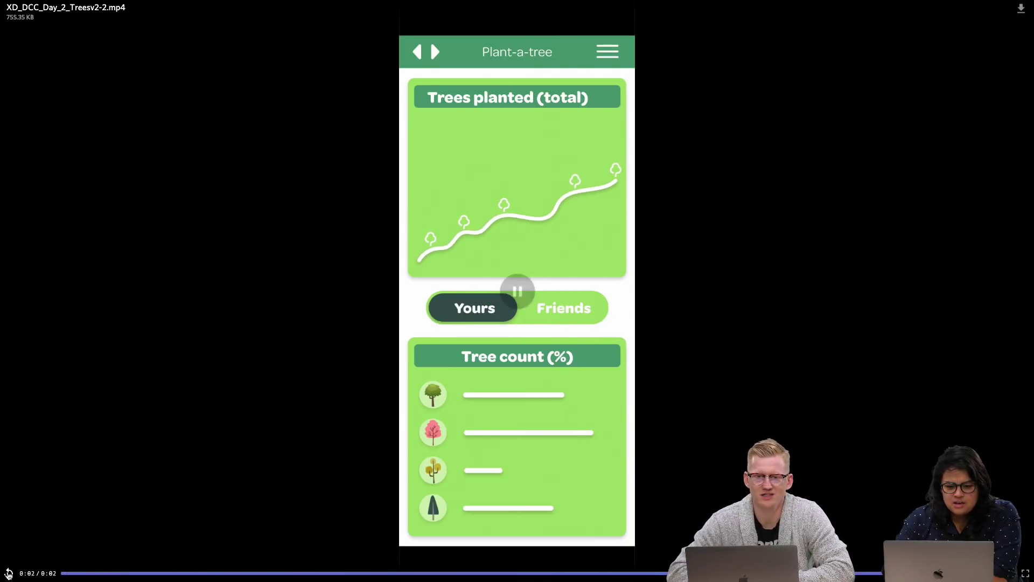
Step: Replay the tree video several more times to examine how the Trees planted graph and Tree count bars change
{"action": "left_click", "coordinate": [8, 573]}
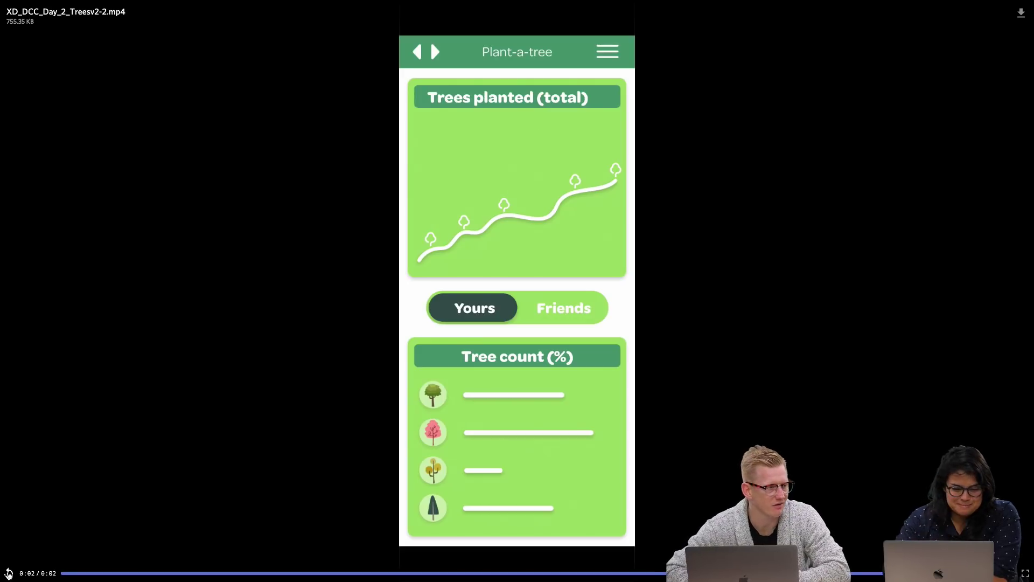
{"action": "left_click", "coordinate": [8, 574]}
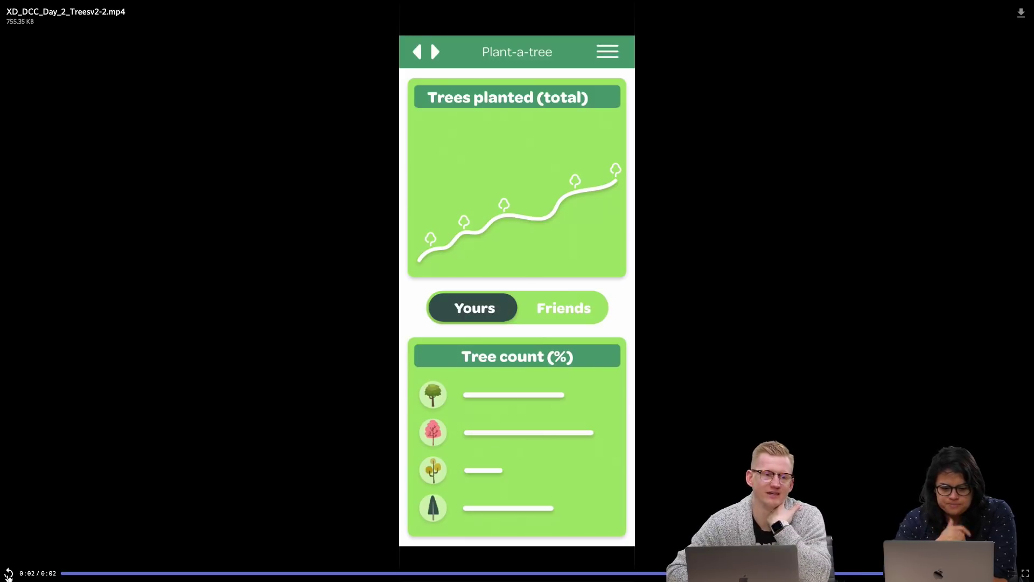
{"action": "left_click", "coordinate": [8, 575]}
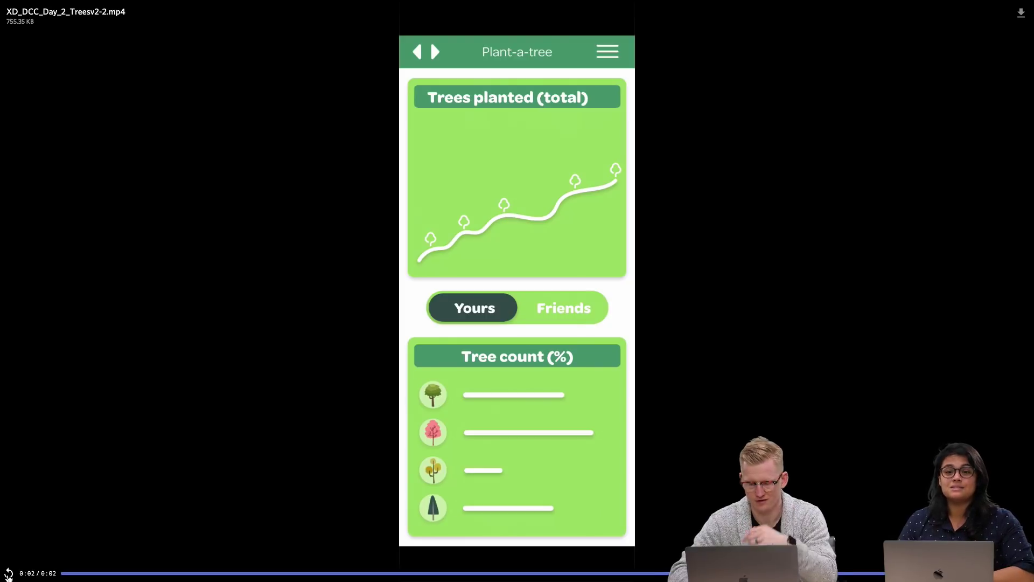
{"action": "left_click", "coordinate": [8, 573]}
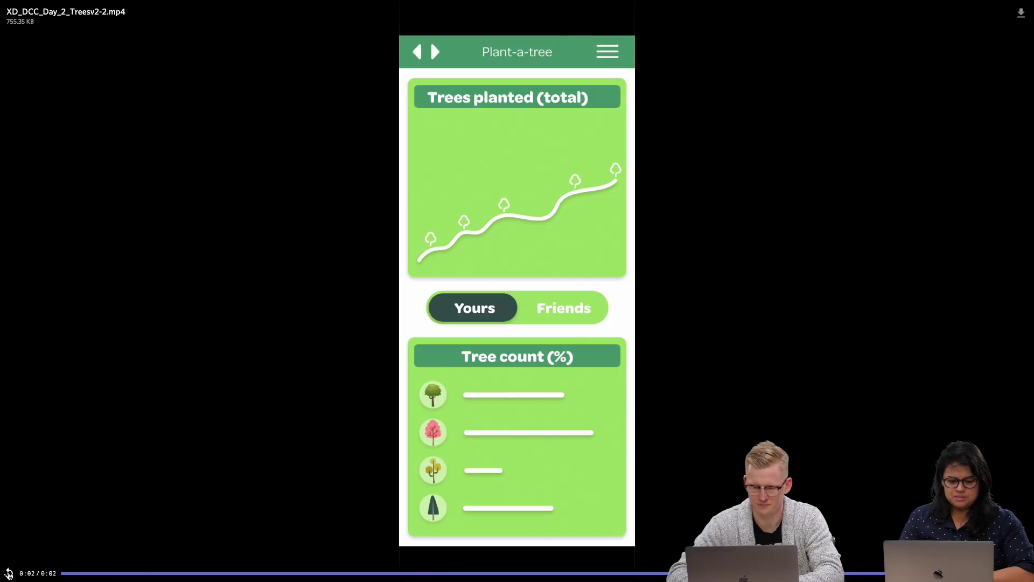
{"action": "left_click", "coordinate": [8, 573]}
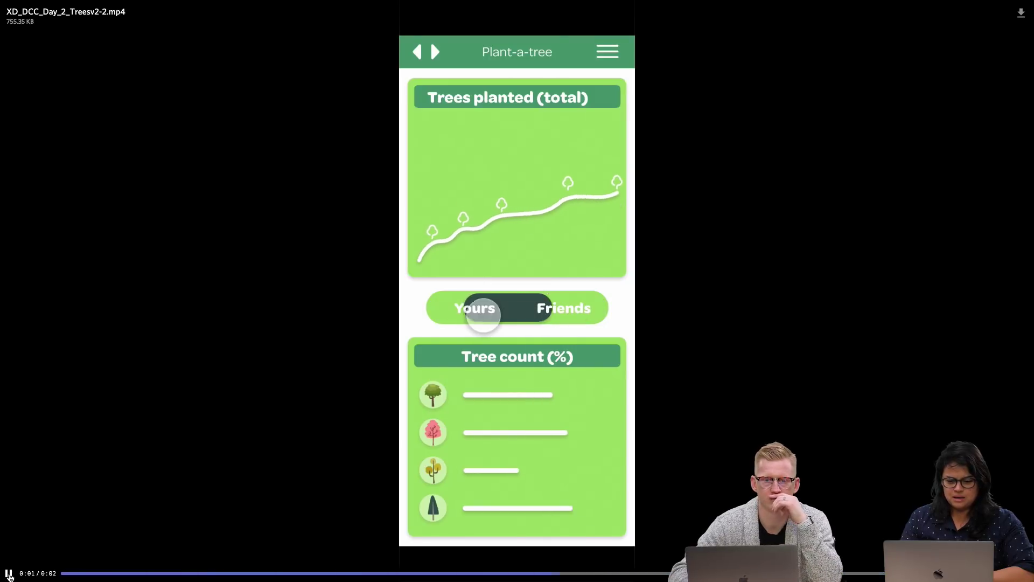
{"action": "left_click", "coordinate": [9, 574]}
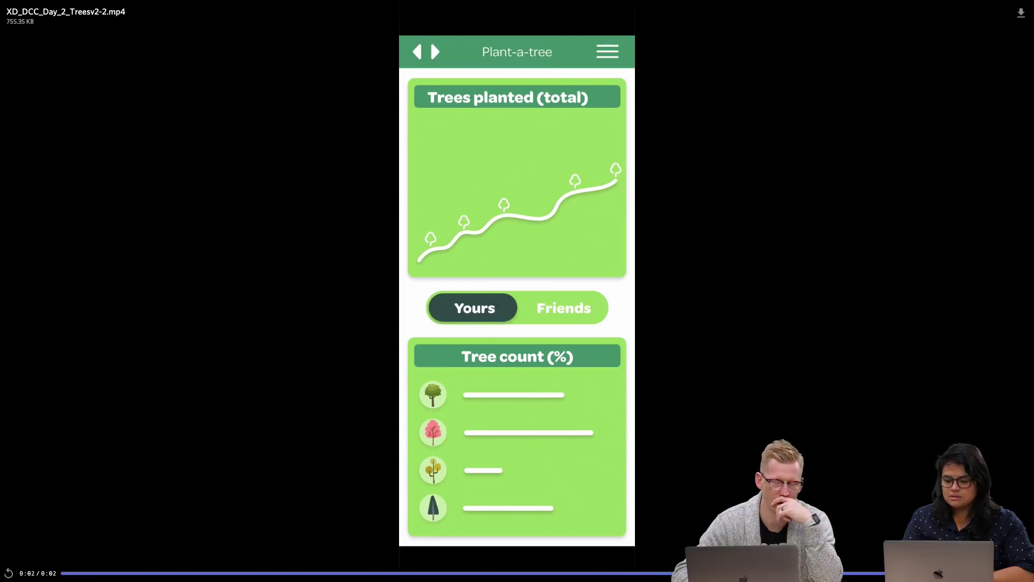
Step: Leave the full-screen video and search Google for "daily creative challange xd" in a separate browser tab
{"action": "key", "text": "super+w"}
{"action": "left_click", "coordinate": [322, 28]}
{"action": "type", "text": "d"}
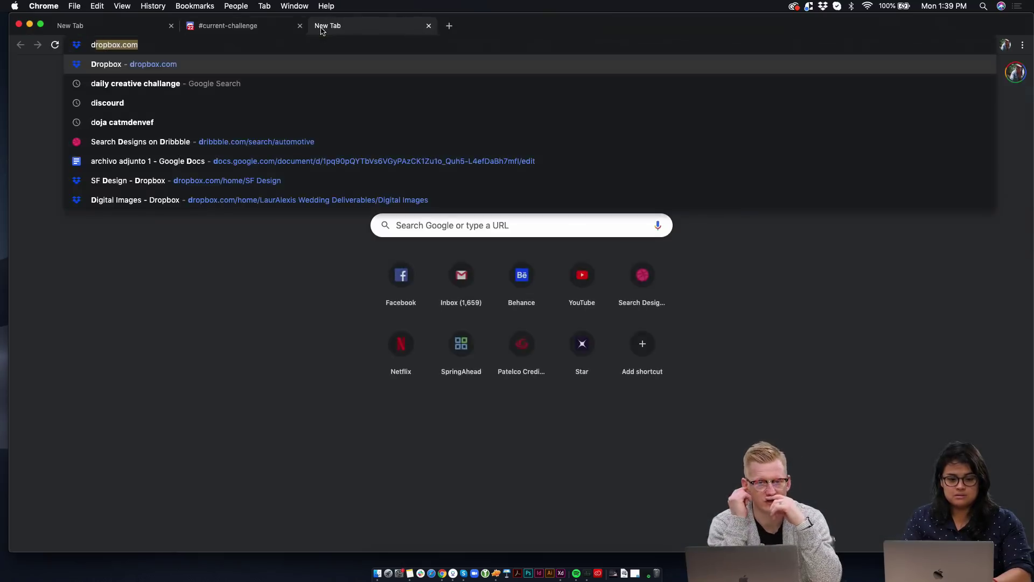
{"action": "type", "text": "ai"}
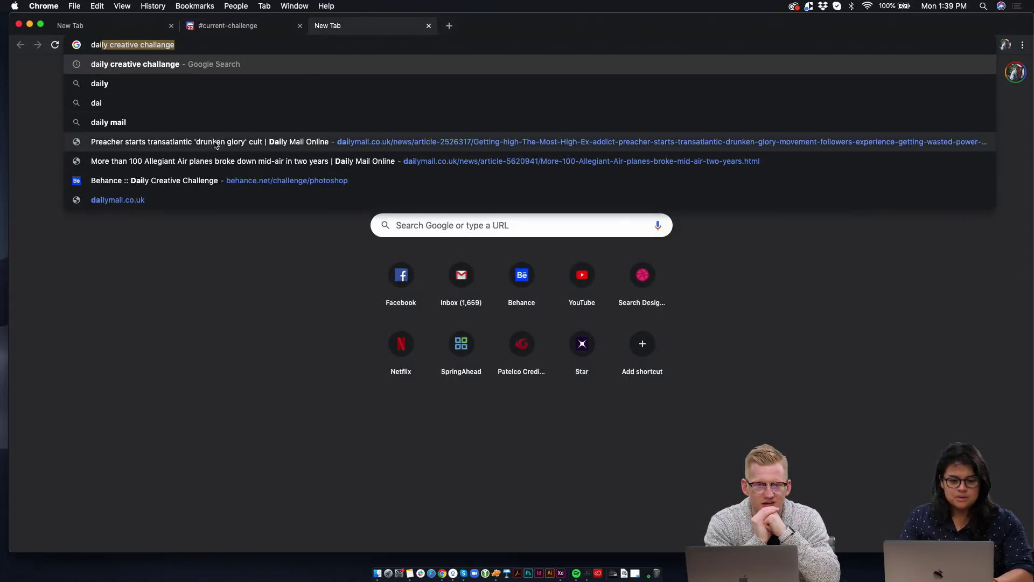
{"action": "left_click", "coordinate": [223, 48]}
{"action": "type", "text": "xd"}
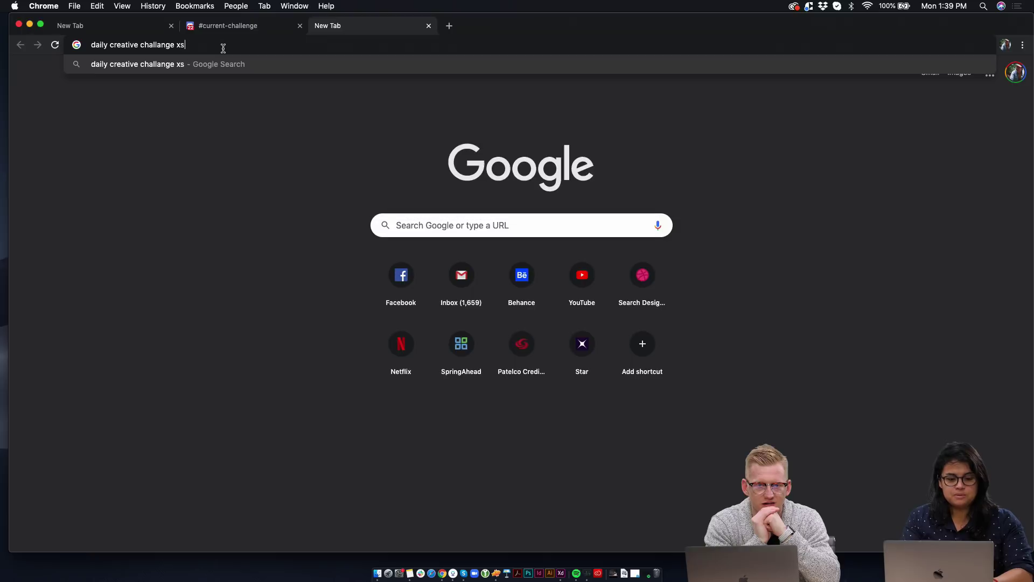
{"action": "key", "text": "Return"}
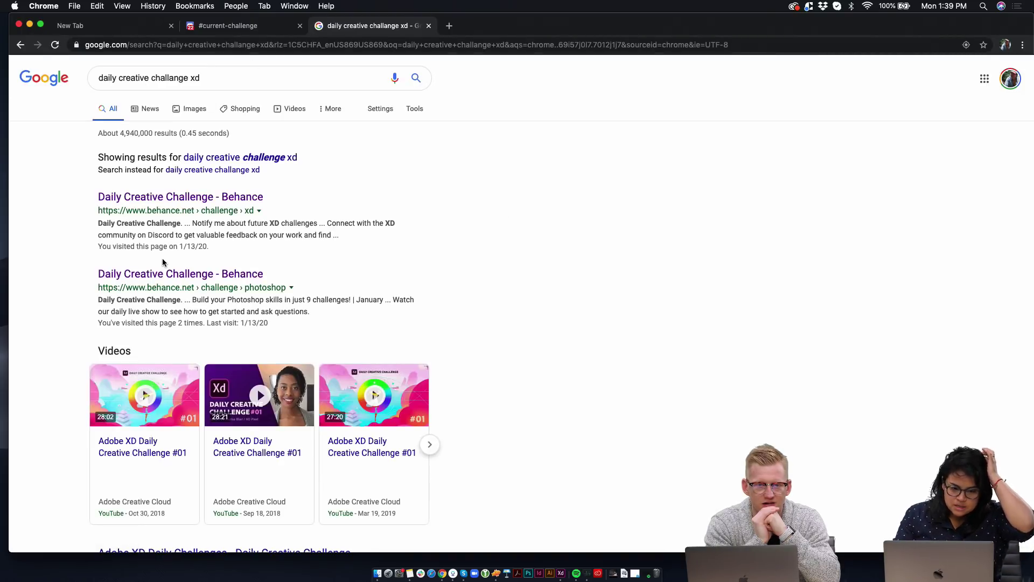
Step: Open Behance's XD Daily Creative Challenge page from the results and review the challenge cards under Unlock The Challenges
{"action": "left_click", "coordinate": [171, 197]}
{"action": "scroll", "coordinate": [301, 354], "scroll_direction": "down", "scroll_amount": 8}
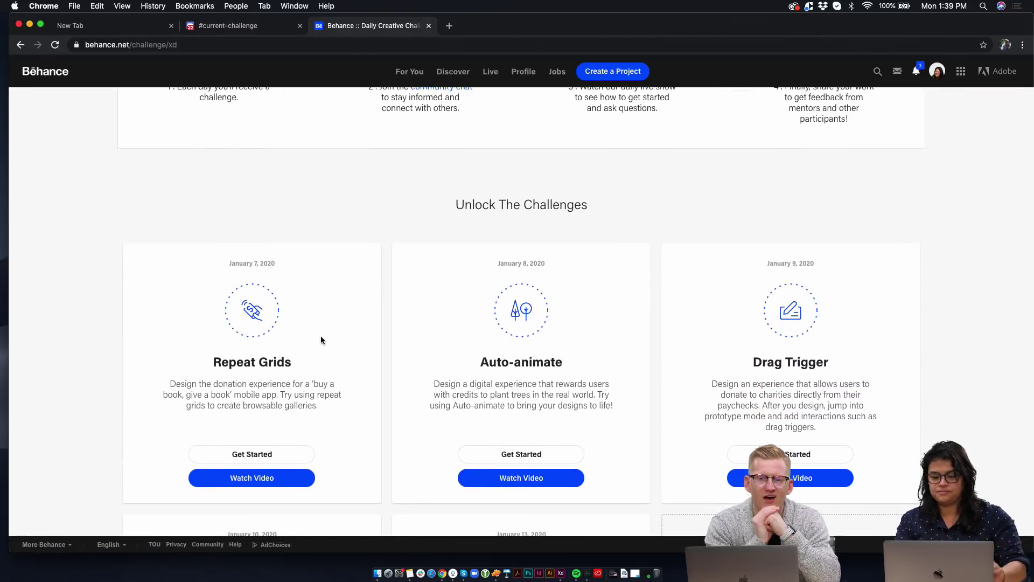
{"action": "scroll", "coordinate": [321, 335], "scroll_direction": "down", "scroll_amount": 1}
Step: Return to the #current-challenge channel, show the Day 2 tree video full screen, and replay it several times
{"action": "left_click", "coordinate": [244, 26]}
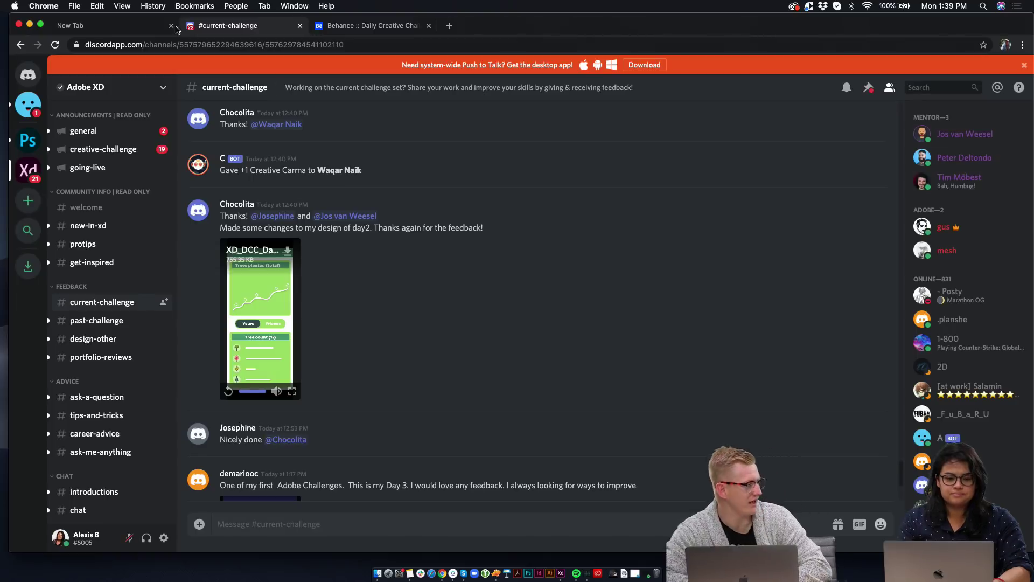
{"action": "left_click", "coordinate": [292, 391]}
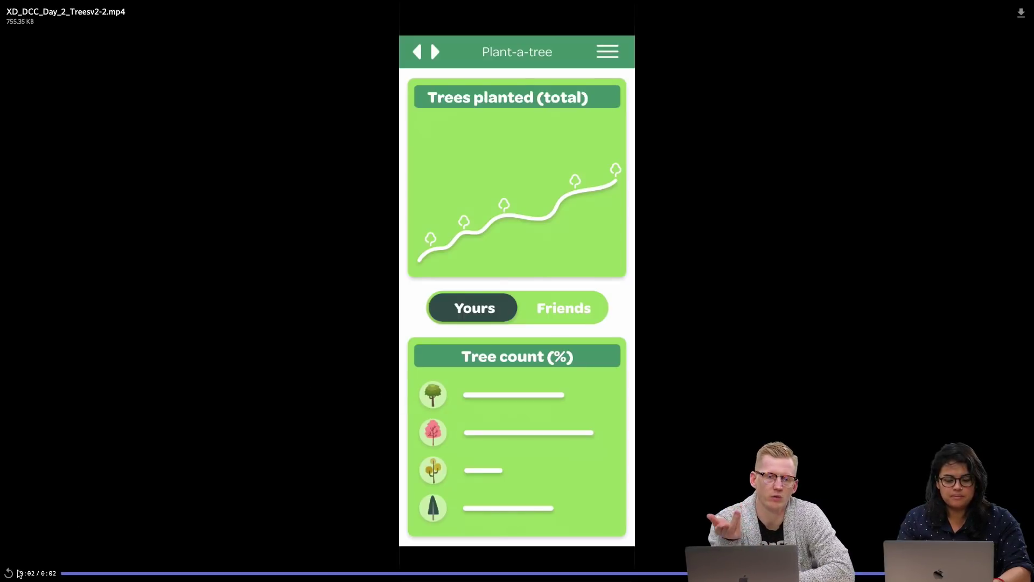
{"action": "left_click", "coordinate": [9, 573]}
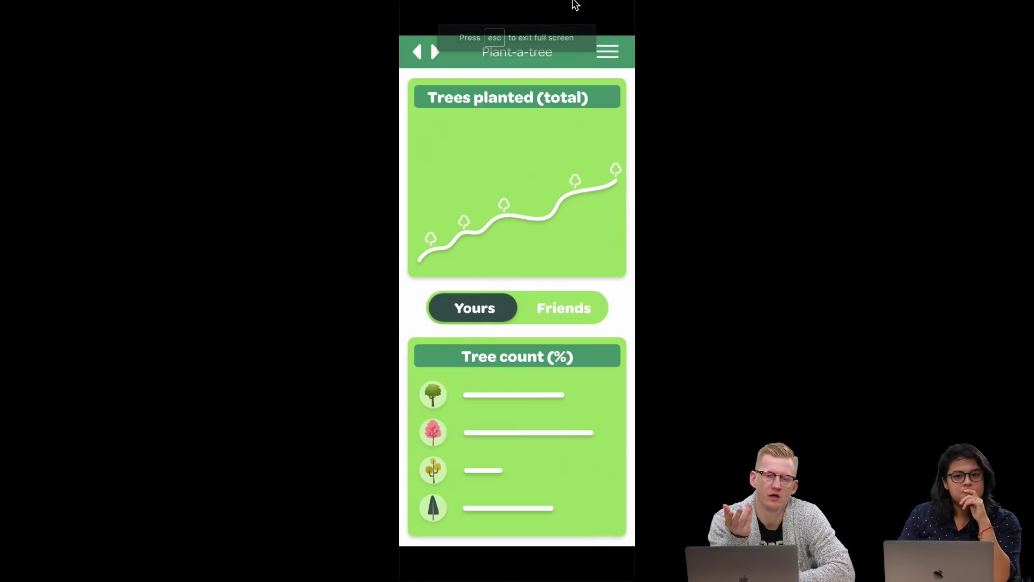
{"action": "left_click", "coordinate": [9, 572]}
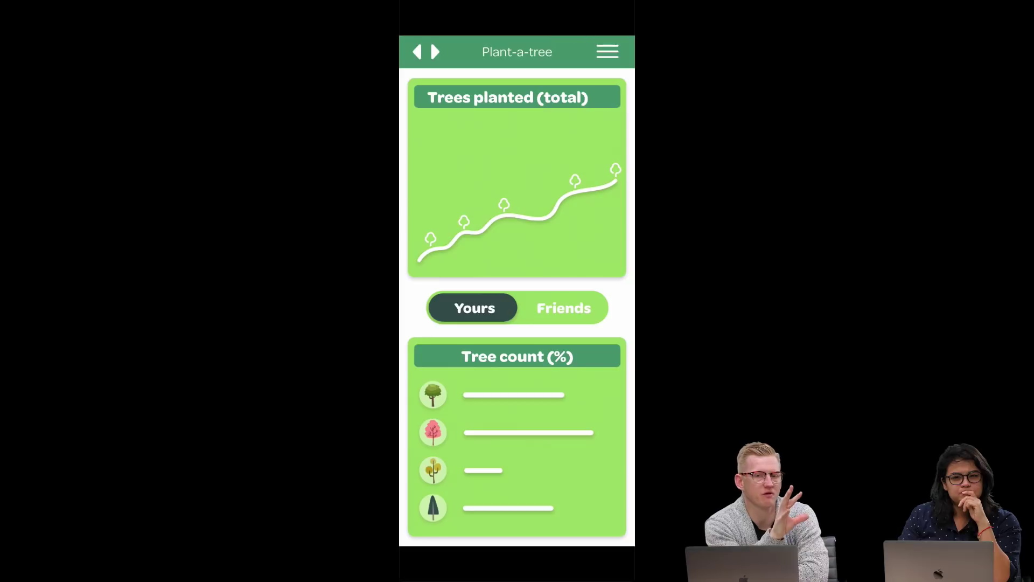
{"action": "left_click", "coordinate": [8, 573]}
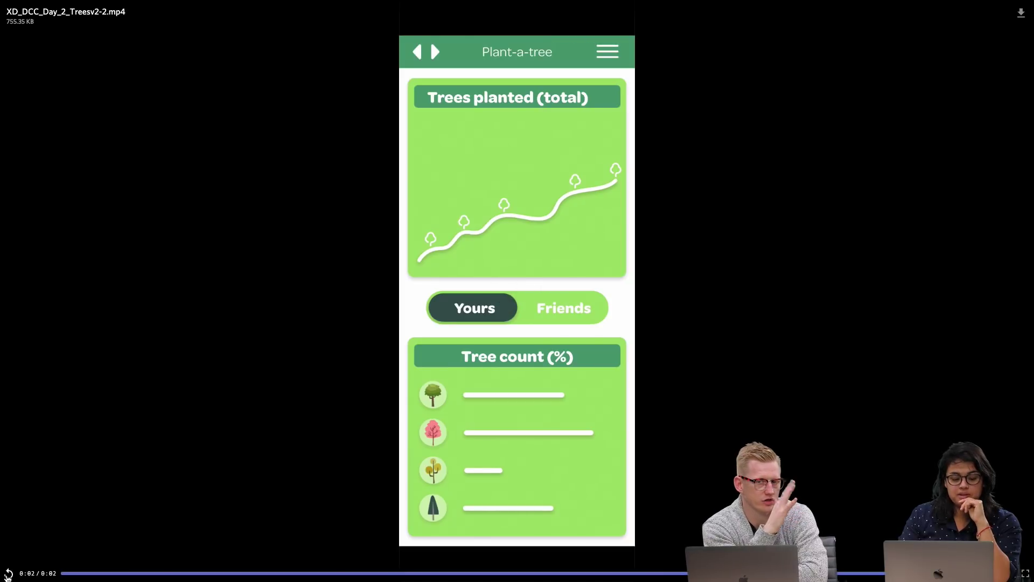
Step: Scrub through the tree video to compare the Yours and Friends states, pausing on each, then exit full screen
{"action": "left_click_drag", "start_coordinate": [141, 574], "coordinate": [325, 578]}
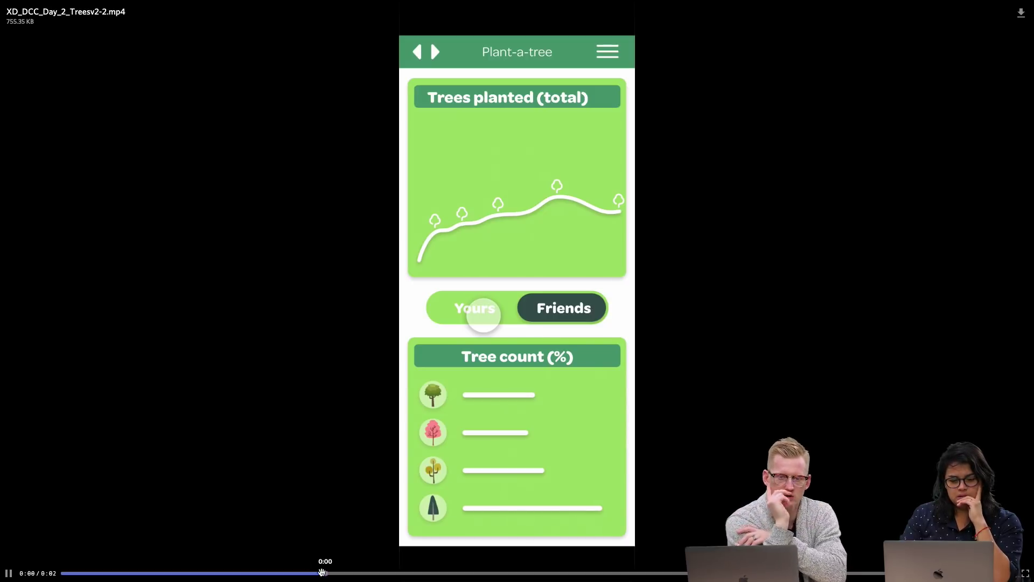
{"action": "left_click_drag", "start_coordinate": [325, 575], "coordinate": [58, 576]}
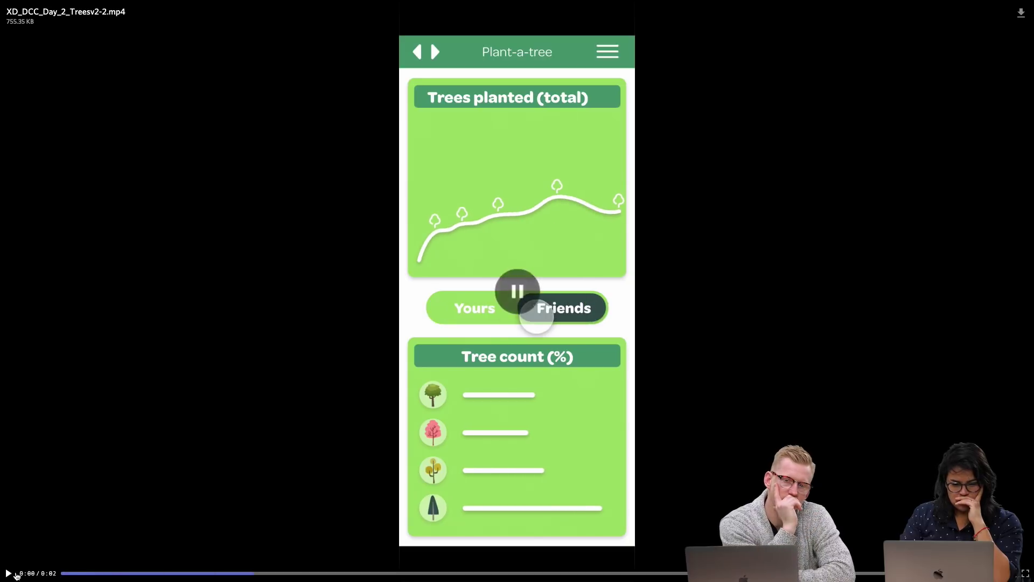
{"action": "left_click", "coordinate": [72, 572]}
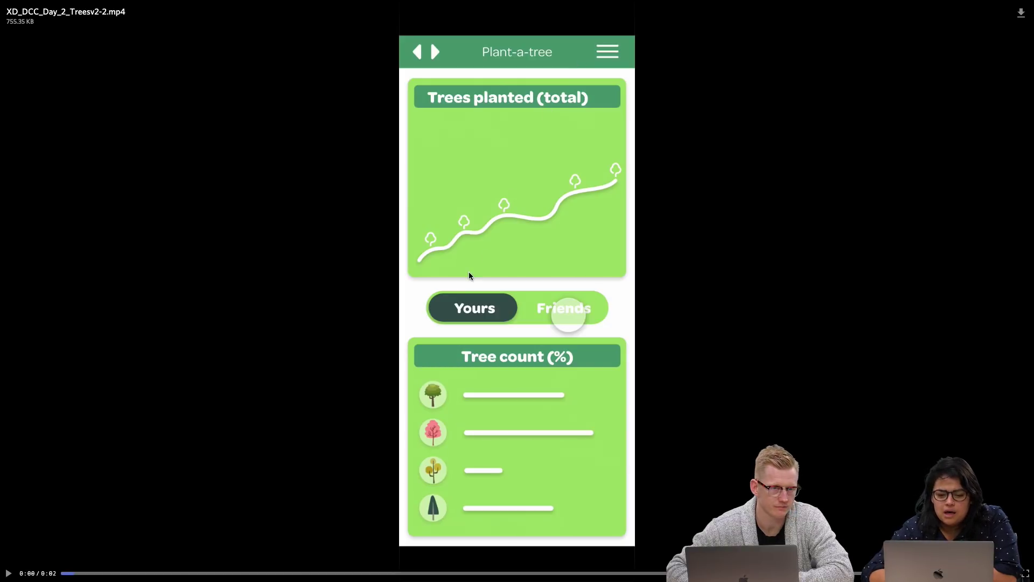
{"action": "left_click_drag", "start_coordinate": [95, 575], "coordinate": [490, 542]}
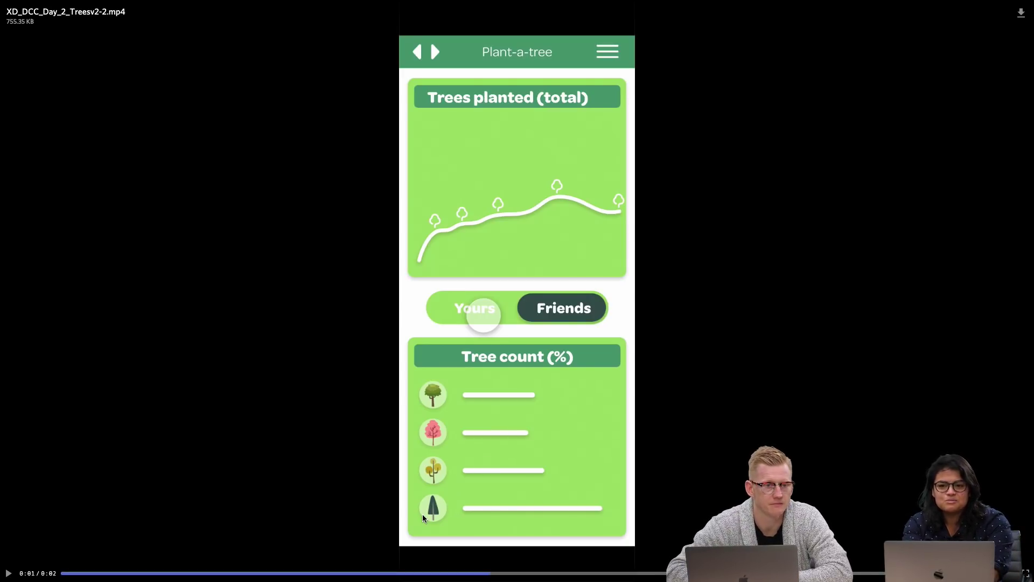
{"action": "key", "text": "Escape"}
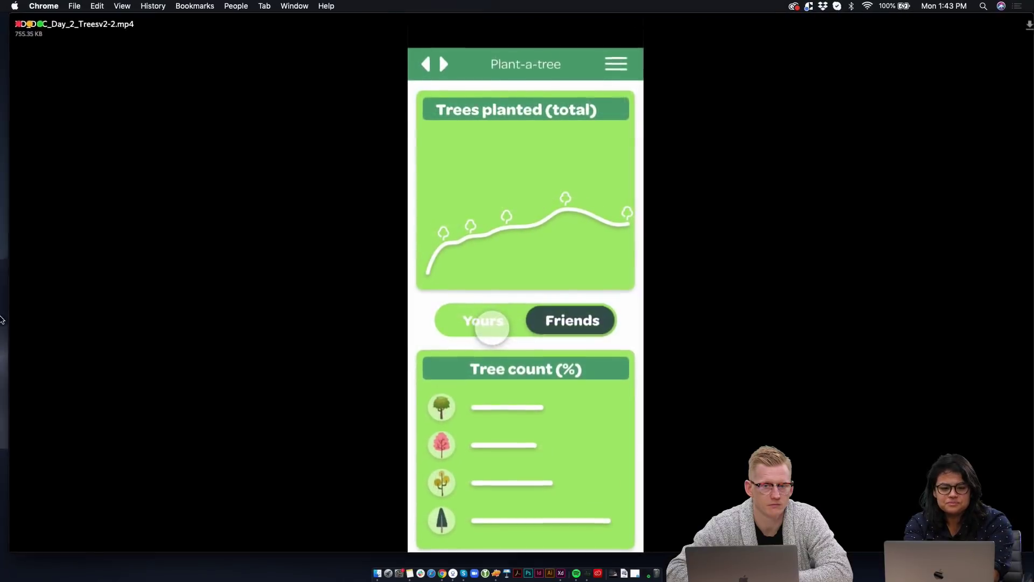
Step: Reload the #current-challenge channel and find the 2020 Class President Election ballot submission
{"action": "scroll", "coordinate": [257, 370], "scroll_direction": "down", "scroll_amount": 3}
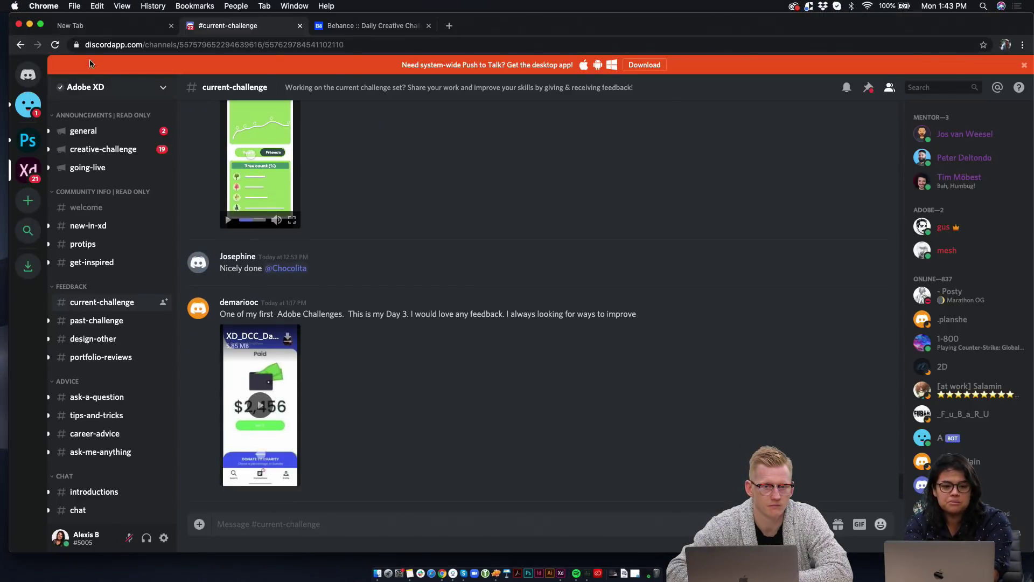
{"action": "left_click", "coordinate": [55, 45]}
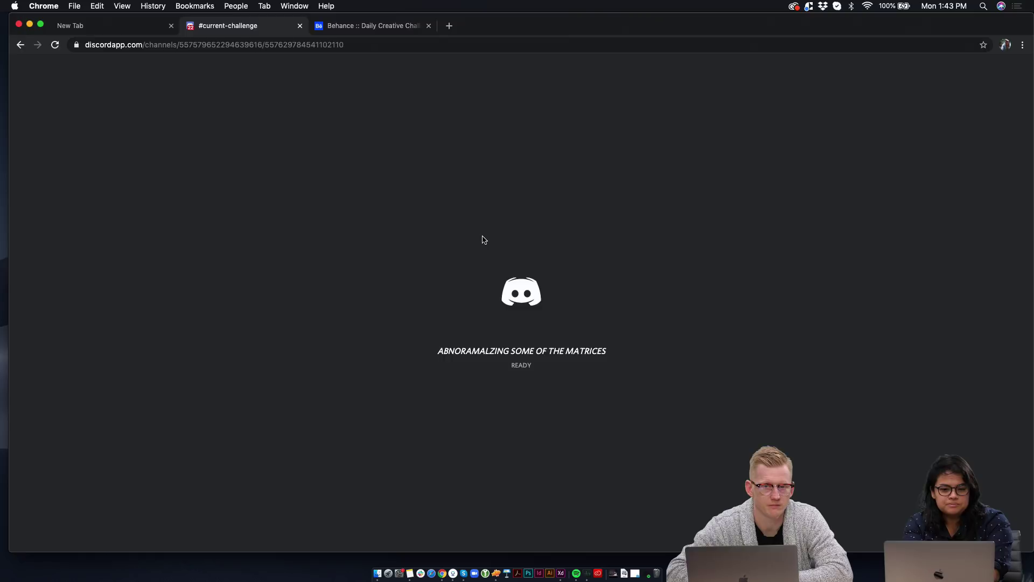
{"action": "scroll", "coordinate": [443, 342], "scroll_direction": "up", "scroll_amount": 10}
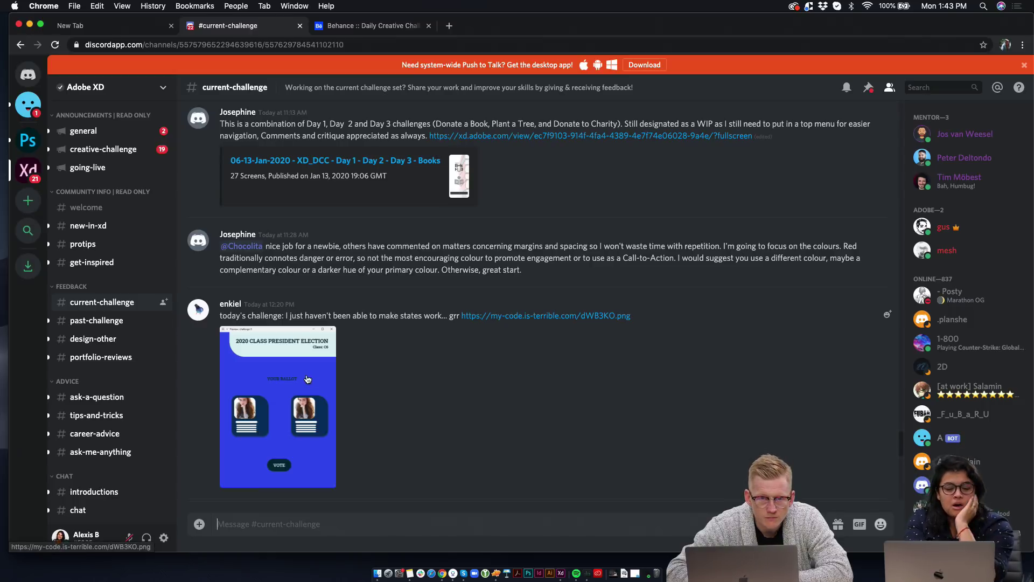
{"action": "scroll", "coordinate": [291, 323], "scroll_direction": "down", "scroll_amount": 3}
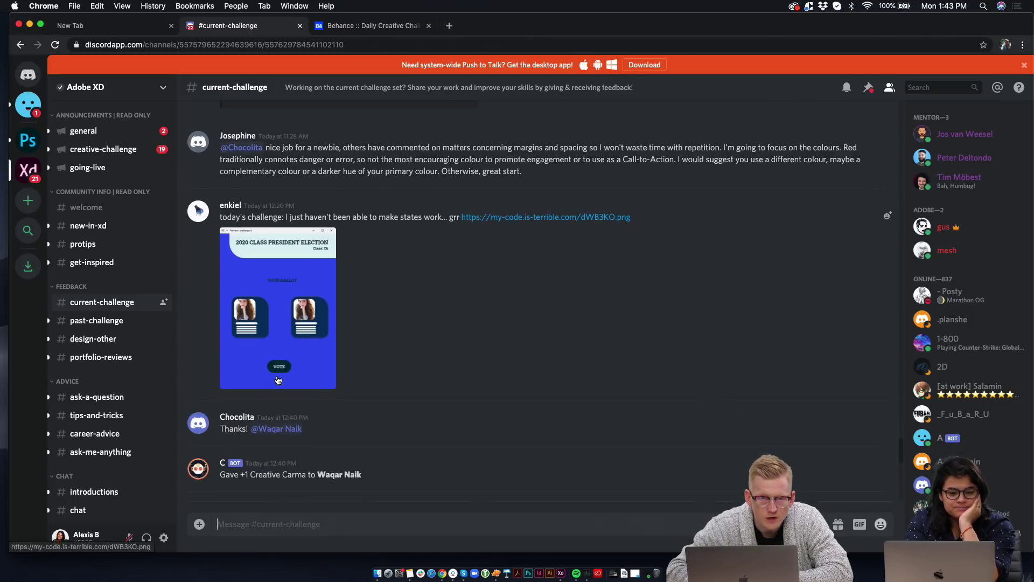
Step: Enlarge the class president ballot image and open its original, dWB3KO.png, in a separate tab to examine it
{"action": "left_click", "coordinate": [286, 300]}
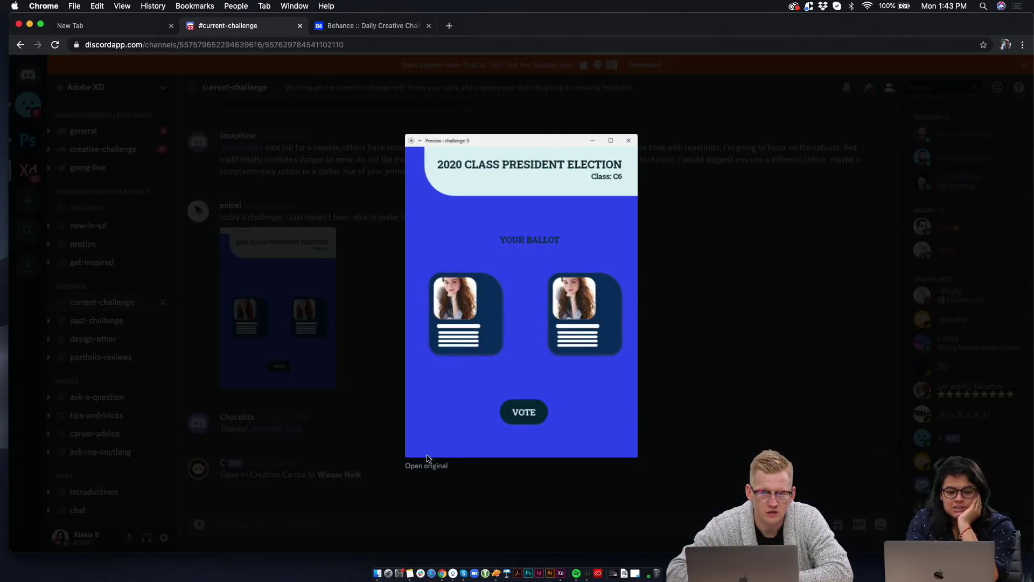
{"action": "left_click", "coordinate": [427, 461]}
{"action": "left_click", "coordinate": [574, 344]}
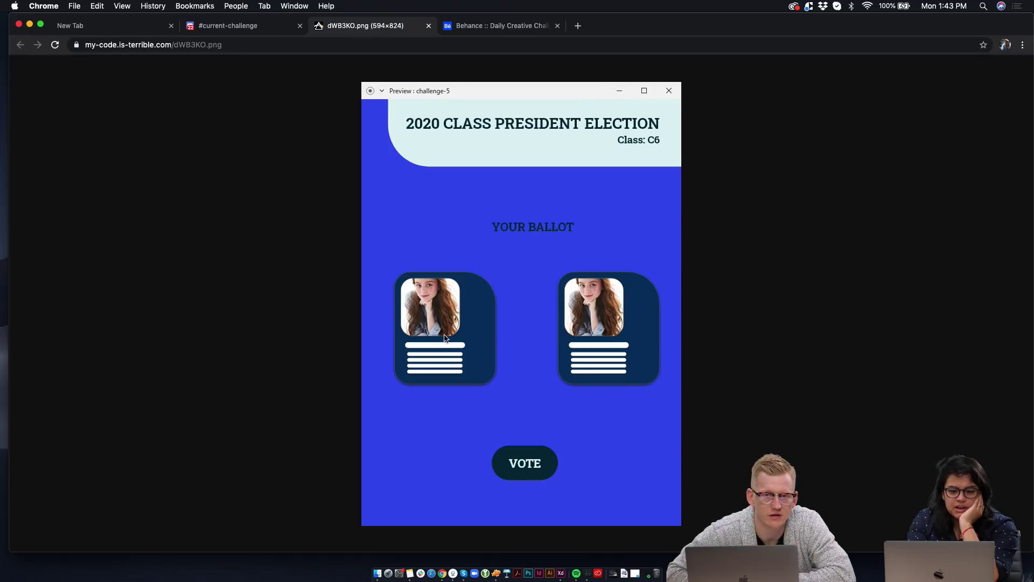
{"action": "scroll", "coordinate": [444, 345], "scroll_direction": "down", "scroll_amount": 1}
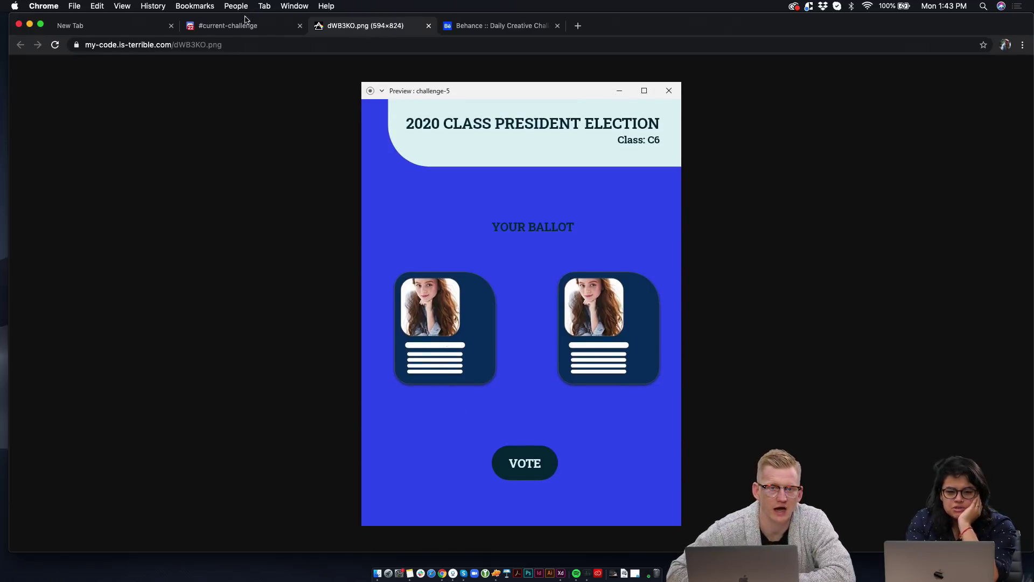
Step: Recheck the ballot submission's message about states not working, and reopen the linked dWB3KO.png image from the post
{"action": "left_click", "coordinate": [243, 30]}
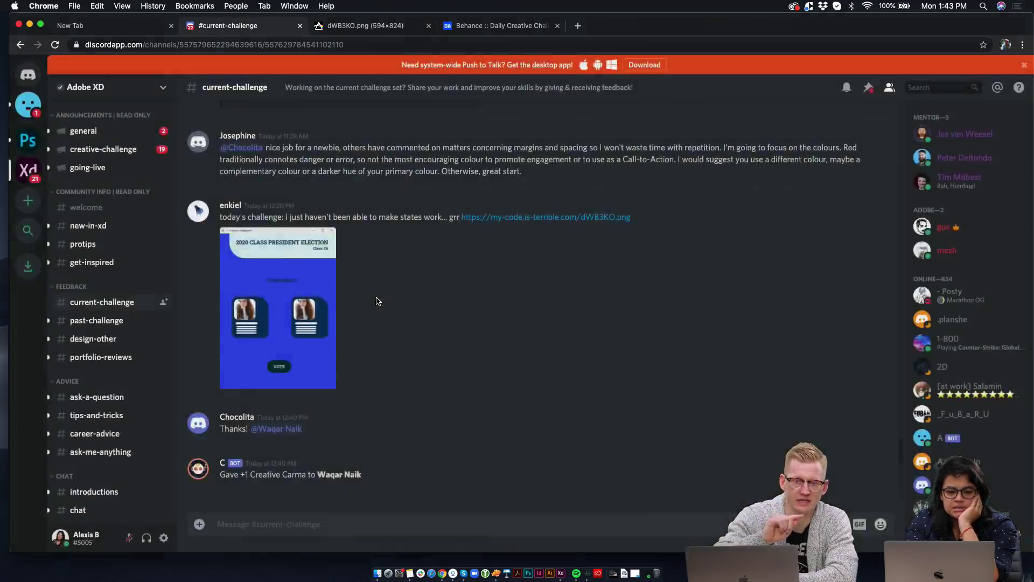
{"action": "left_click", "coordinate": [378, 301]}
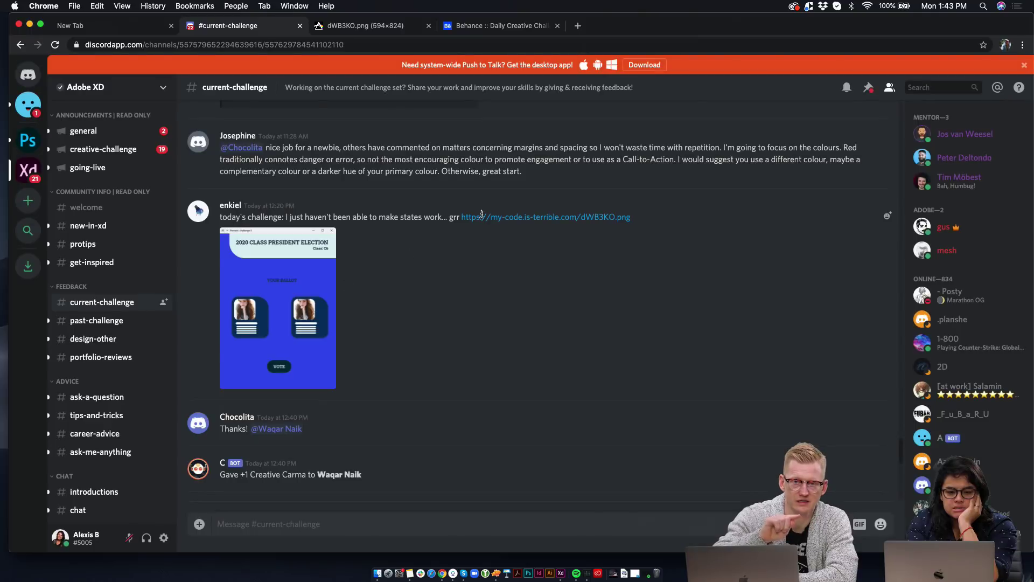
{"action": "left_click", "coordinate": [505, 218]}
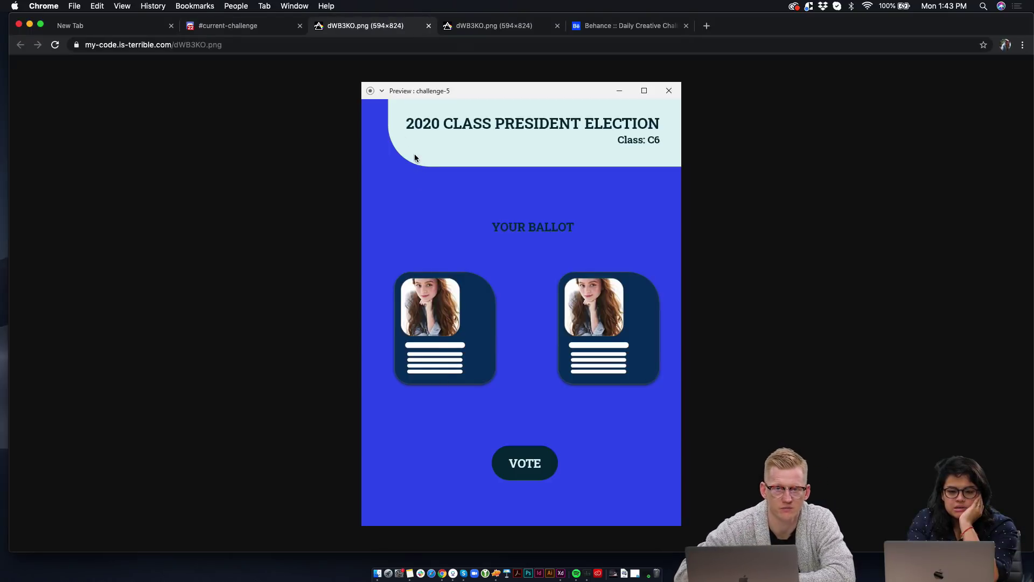
{"action": "left_click", "coordinate": [253, 27]}
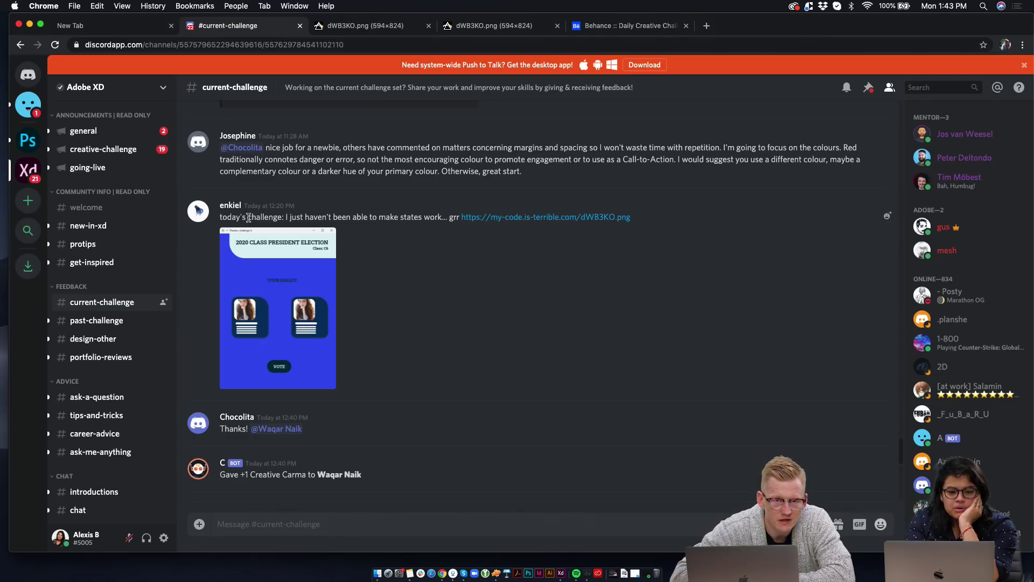
{"action": "left_click_drag", "start_coordinate": [291, 218], "coordinate": [424, 218]}
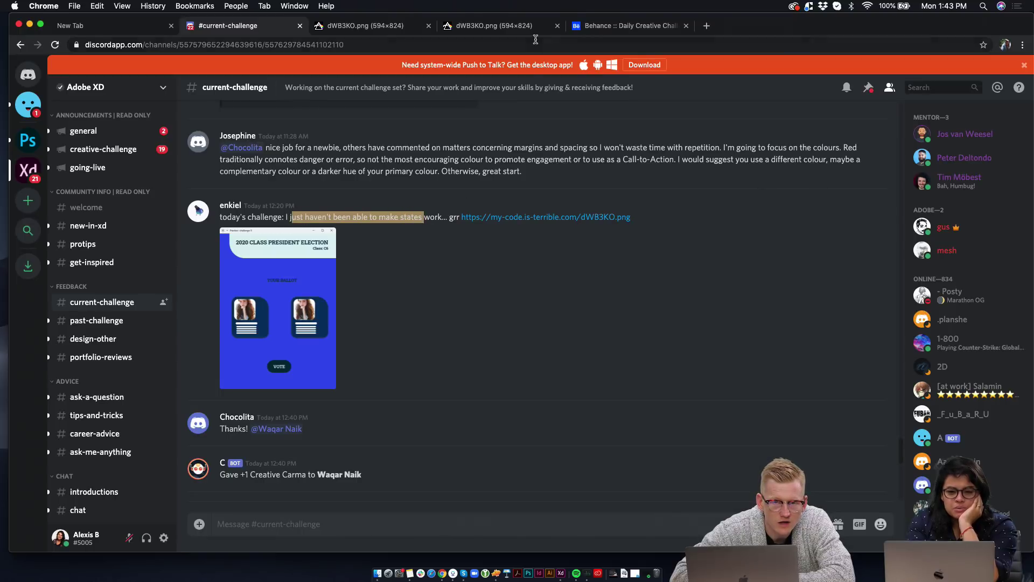
{"action": "left_click", "coordinate": [502, 28]}
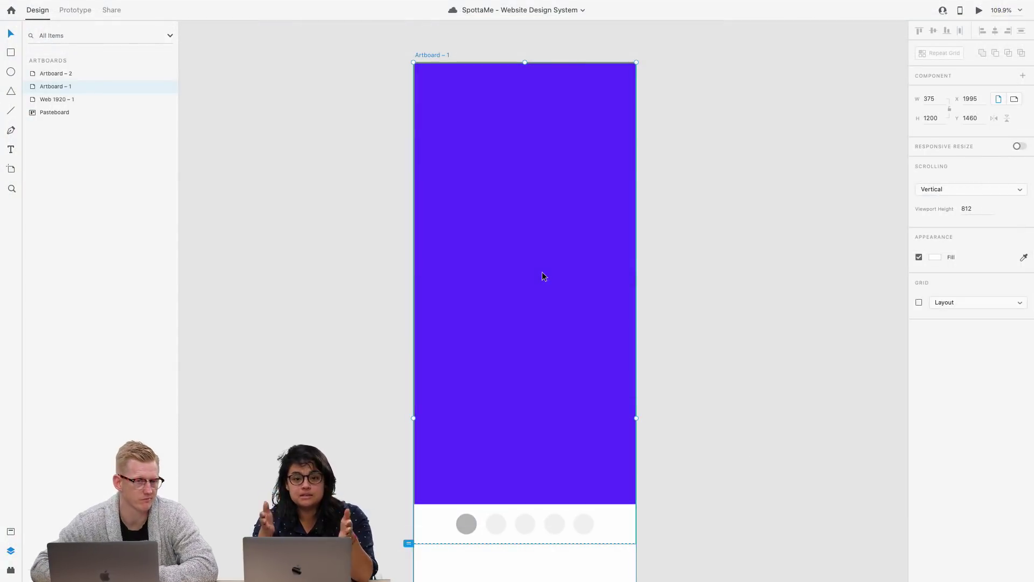
Step: Switch to the SpottaMe - Website Design System file in Adobe XD and select the Screens - Tabbar component on Artboard – 1
{"action": "scroll", "coordinate": [541, 275], "scroll_direction": "down", "scroll_amount": 3}
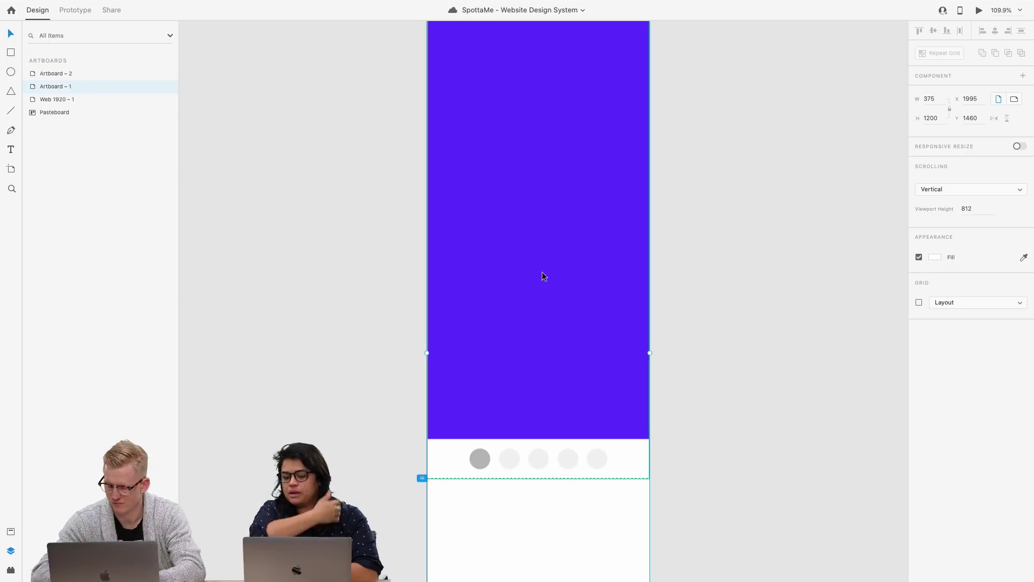
{"action": "scroll", "coordinate": [542, 276], "scroll_direction": "right", "scroll_amount": 2}
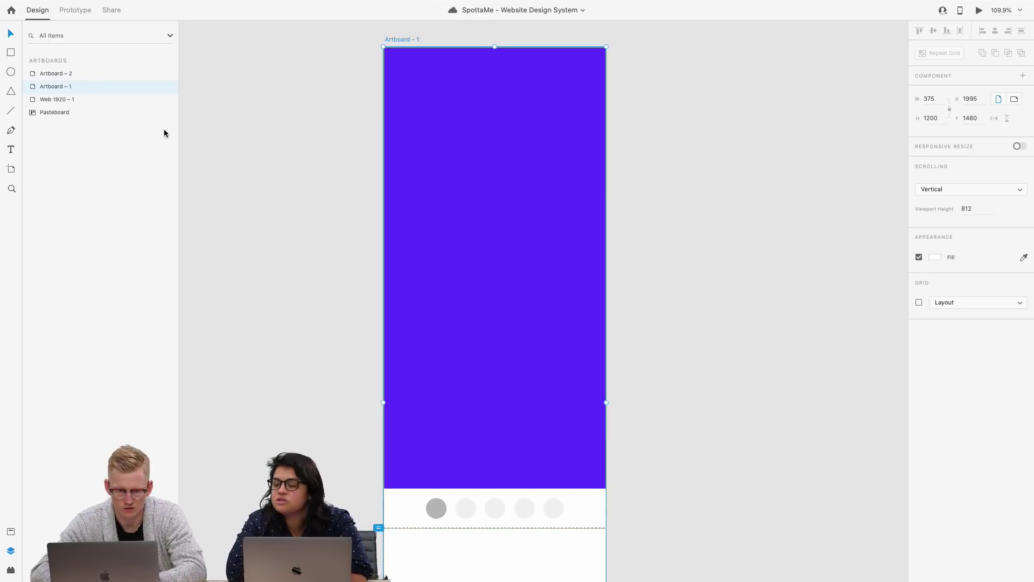
{"action": "left_click", "coordinate": [439, 482]}
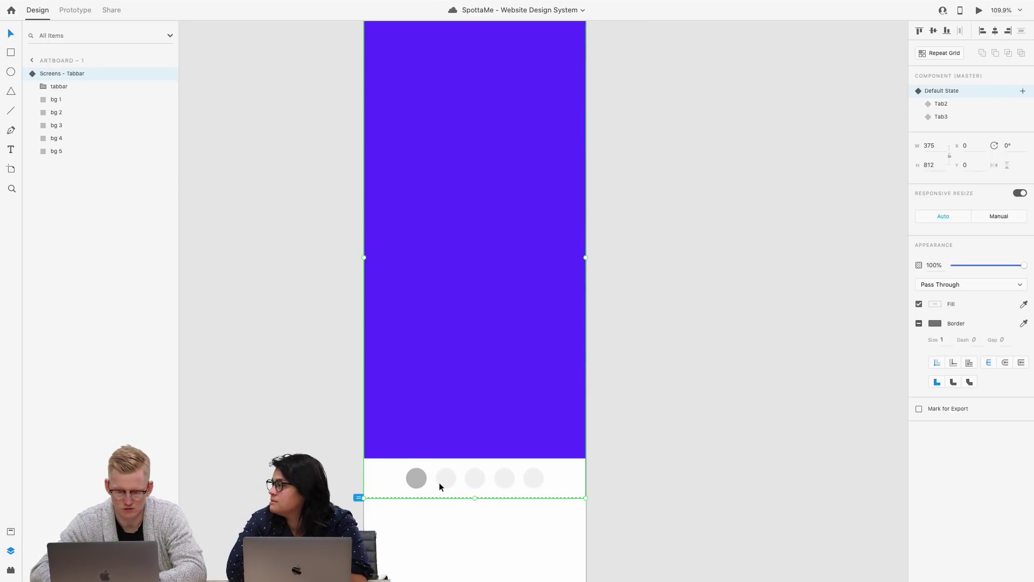
Step: Examine the SpottaMe beta signup page wireframe and its annotations, from the Nav section to About User
{"action": "scroll", "coordinate": [439, 482], "scroll_direction": "up", "scroll_amount": 10}
{"action": "scroll", "coordinate": [438, 487], "scroll_direction": "down", "scroll_amount": 5}
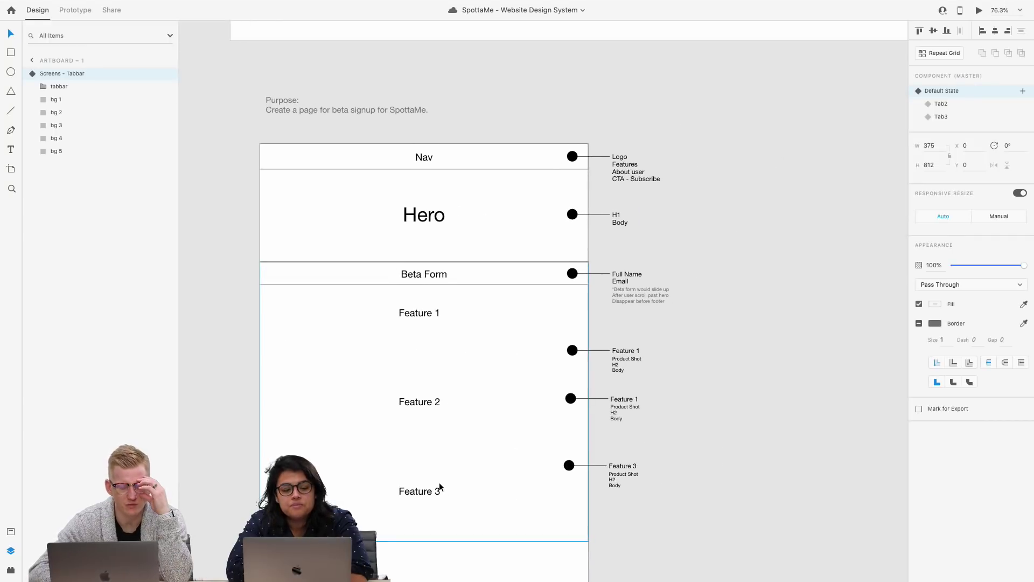
{"action": "scroll", "coordinate": [439, 487], "scroll_direction": "down", "scroll_amount": 3}
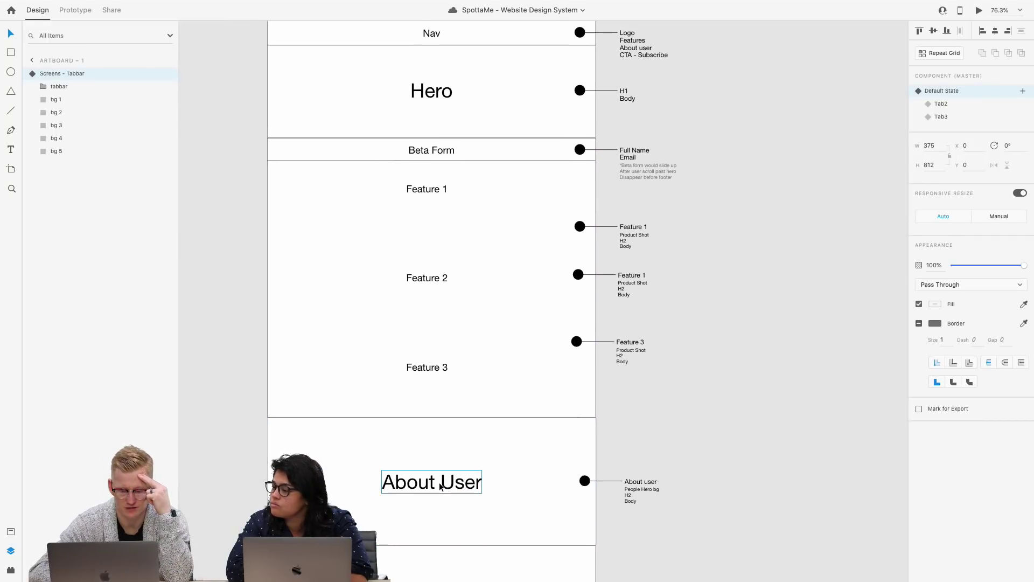
{"action": "scroll", "coordinate": [440, 486], "scroll_direction": "up", "scroll_amount": 2}
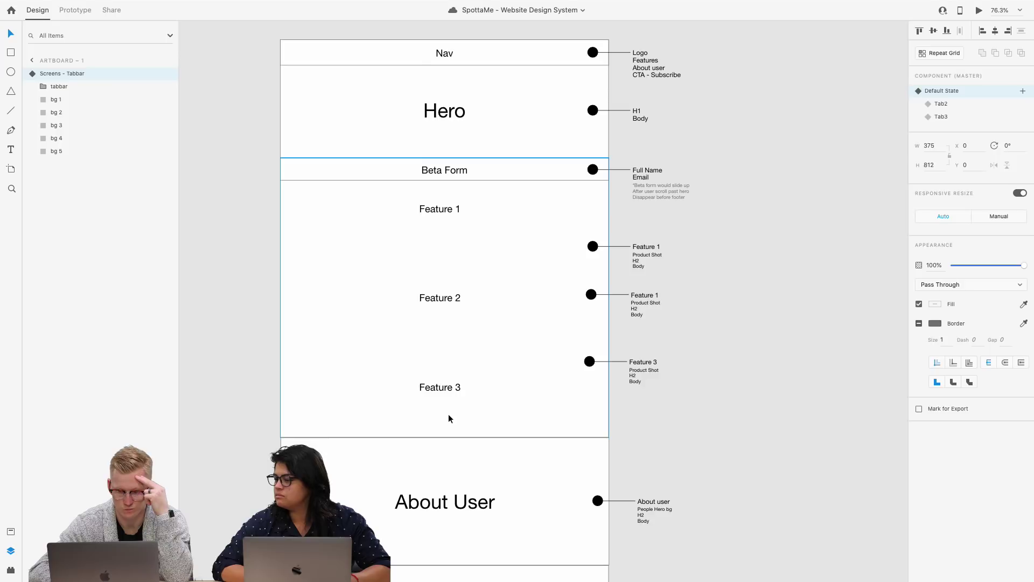
{"action": "scroll", "coordinate": [502, 206], "scroll_direction": "down", "scroll_amount": 2}
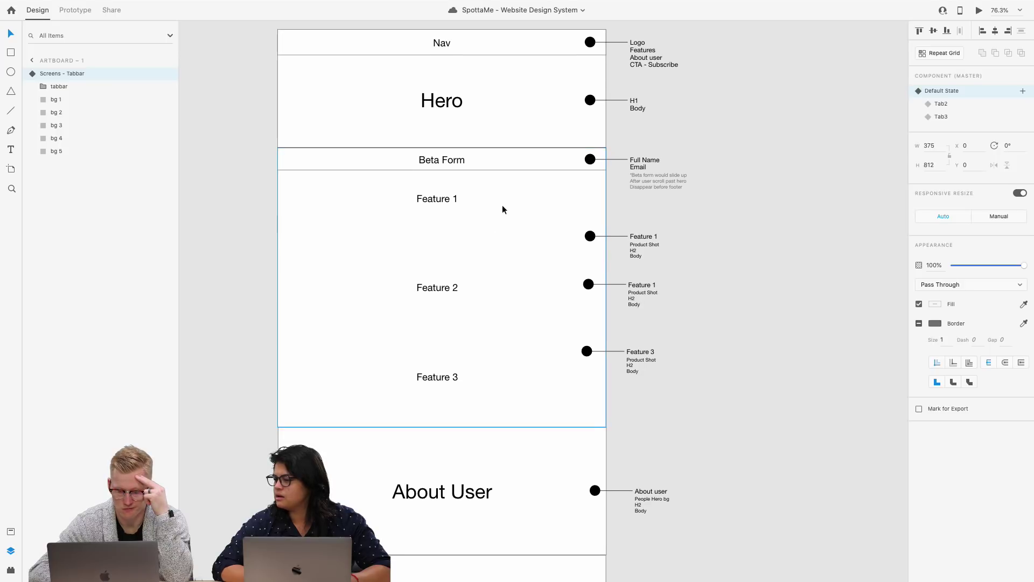
Step: Examine the beta signup wireframe's sections and annotations from the Hero and feature blocks through to the Footer
{"action": "scroll", "coordinate": [502, 209], "scroll_direction": "down", "scroll_amount": 10}
{"action": "scroll", "coordinate": [502, 210], "scroll_direction": "up", "scroll_amount": 7}
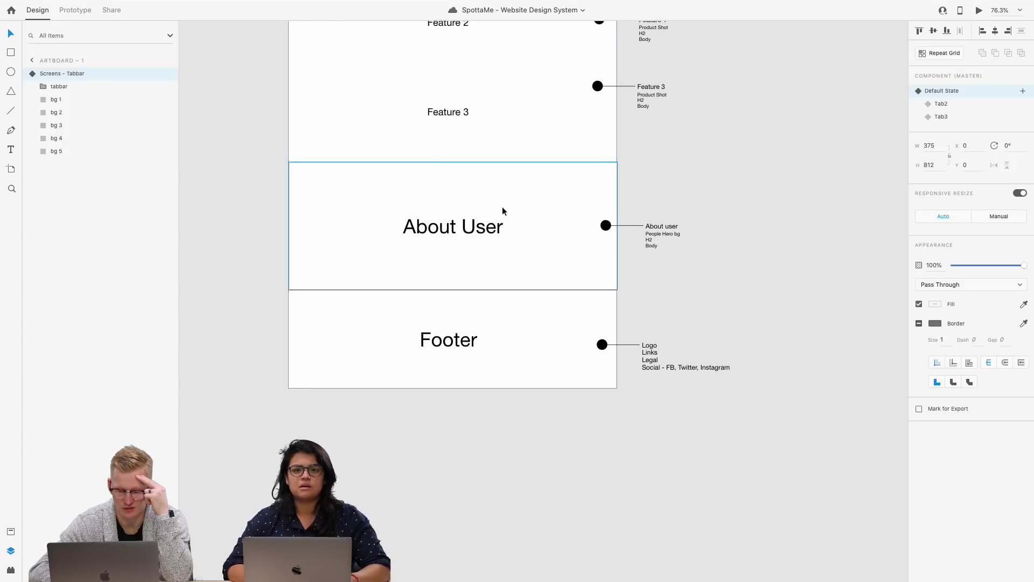
{"action": "scroll", "coordinate": [502, 210], "scroll_direction": "up", "scroll_amount": 2}
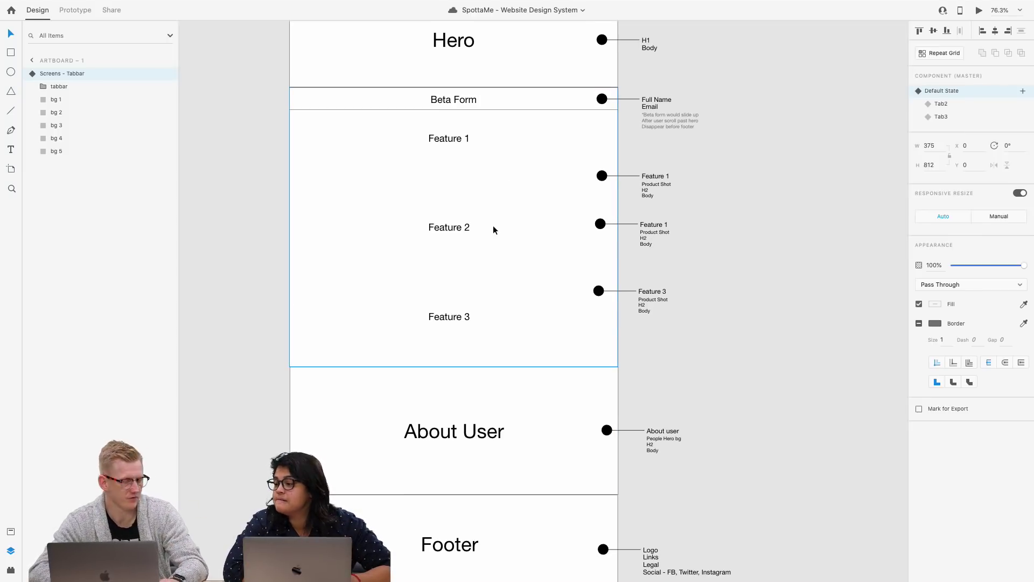
{"action": "scroll", "coordinate": [493, 230], "scroll_direction": "down", "scroll_amount": 4}
{"action": "scroll", "coordinate": [496, 271], "scroll_direction": "up", "scroll_amount": 8}
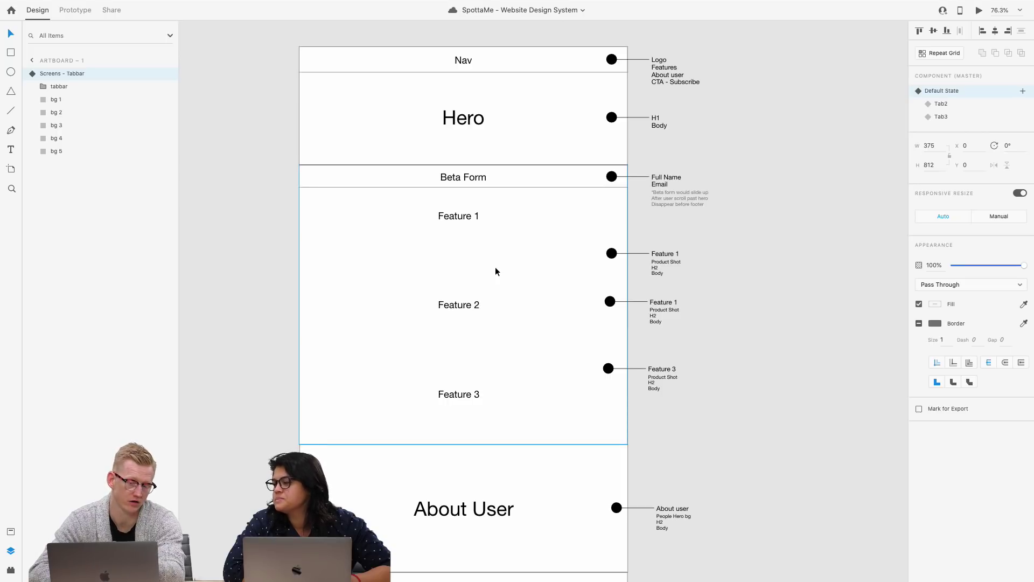
{"action": "scroll", "coordinate": [495, 271], "scroll_direction": "down", "scroll_amount": 13}
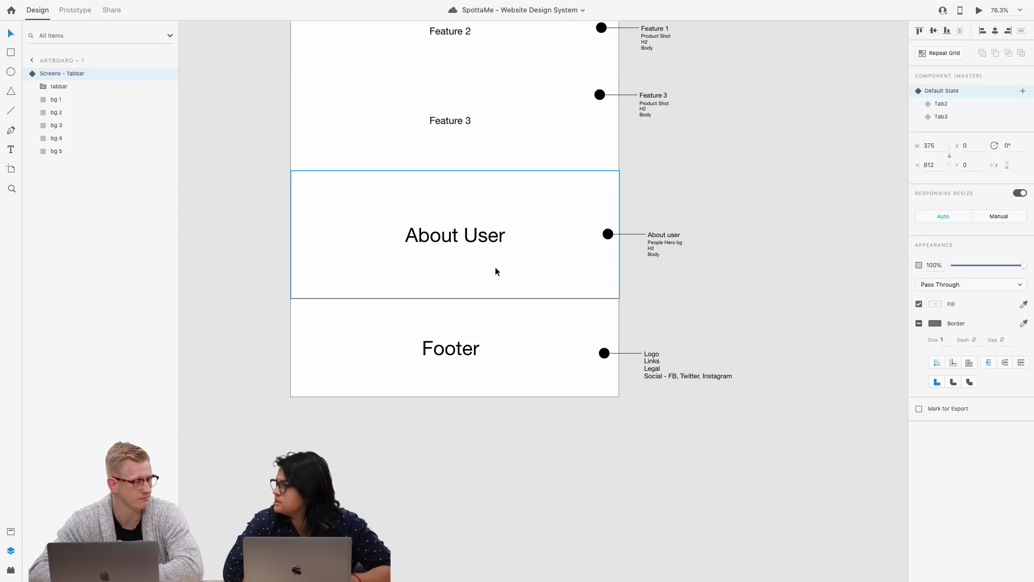
{"action": "scroll", "coordinate": [495, 271], "scroll_direction": "up", "scroll_amount": 10}
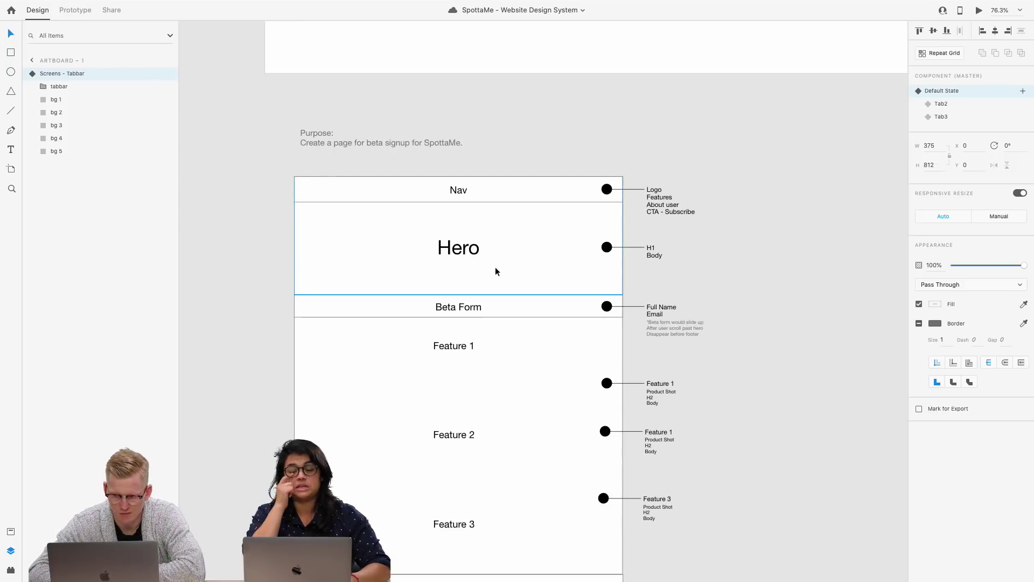
Step: Examine the wireframe's Nav, Hero and Beta Form sections up close, along with their annotations and the page purpose note
{"action": "scroll", "coordinate": [572, 268], "scroll_direction": "up", "scroll_amount": 5}
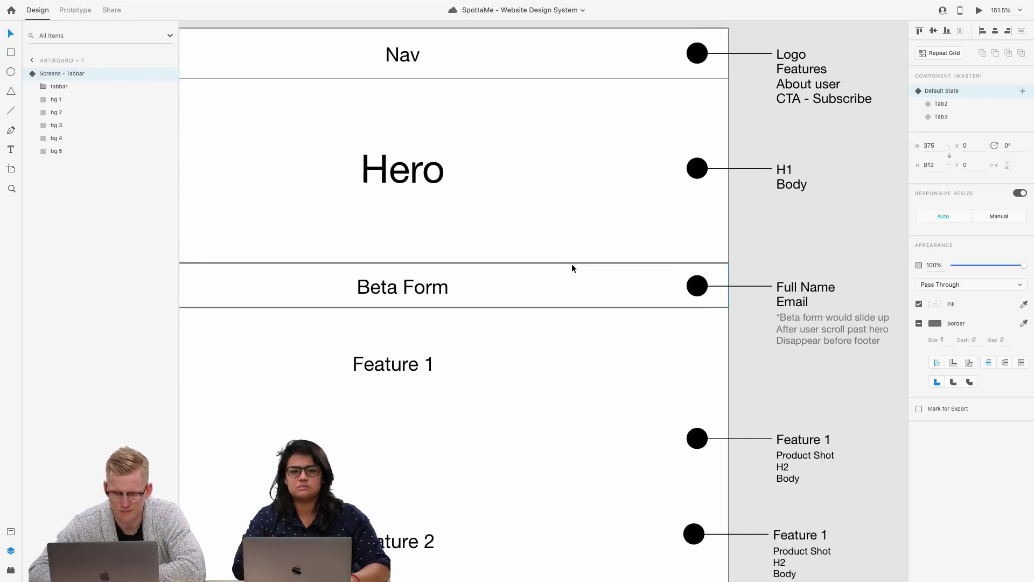
{"action": "scroll", "coordinate": [572, 265], "scroll_direction": "up", "scroll_amount": 2}
{"action": "scroll", "coordinate": [572, 265], "scroll_direction": "left", "scroll_amount": 1}
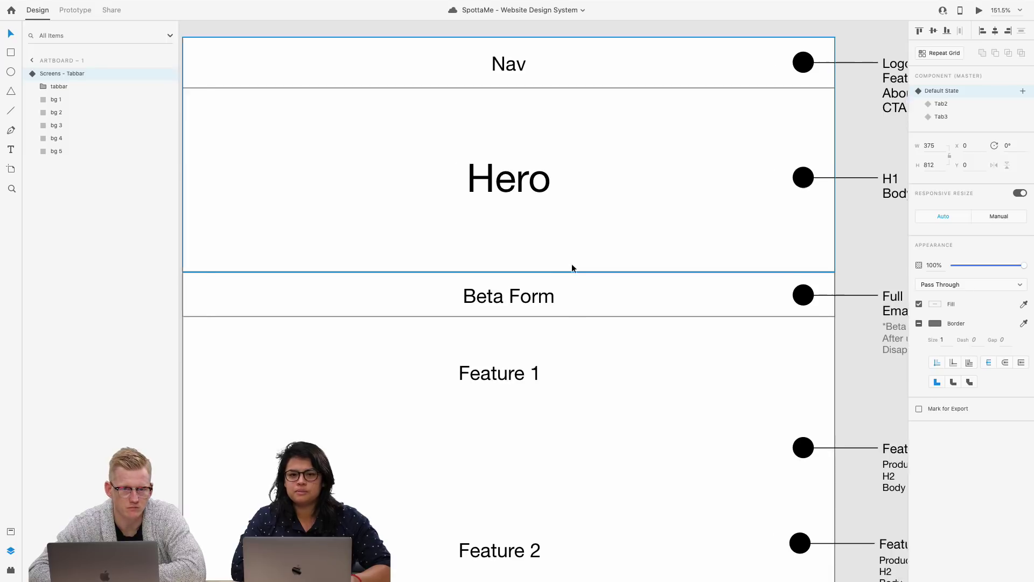
{"action": "scroll", "coordinate": [572, 268], "scroll_direction": "down", "scroll_amount": 1}
{"action": "scroll", "coordinate": [572, 268], "scroll_direction": "left", "scroll_amount": 1}
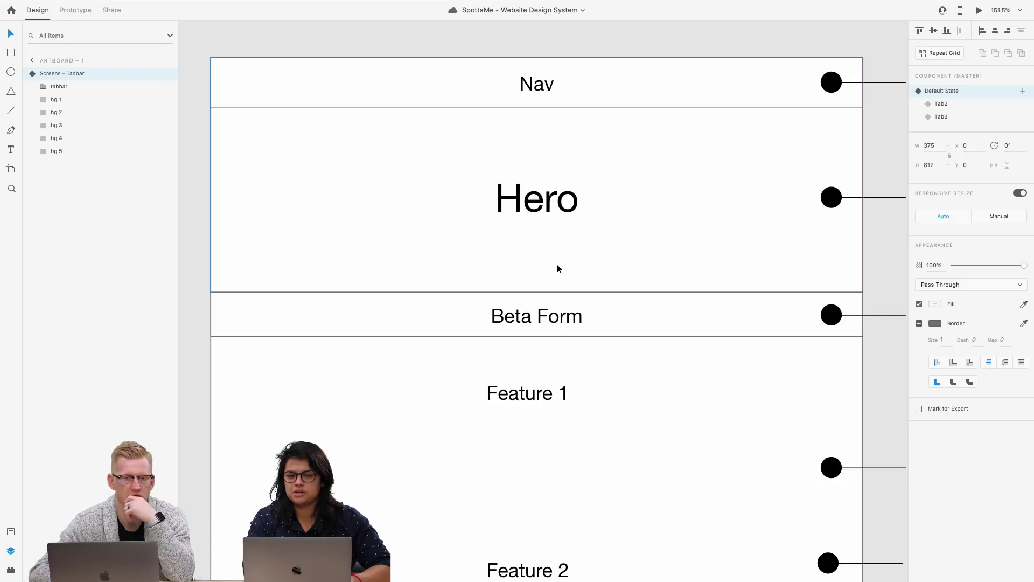
{"action": "scroll", "coordinate": [557, 264], "scroll_direction": "right", "scroll_amount": 2}
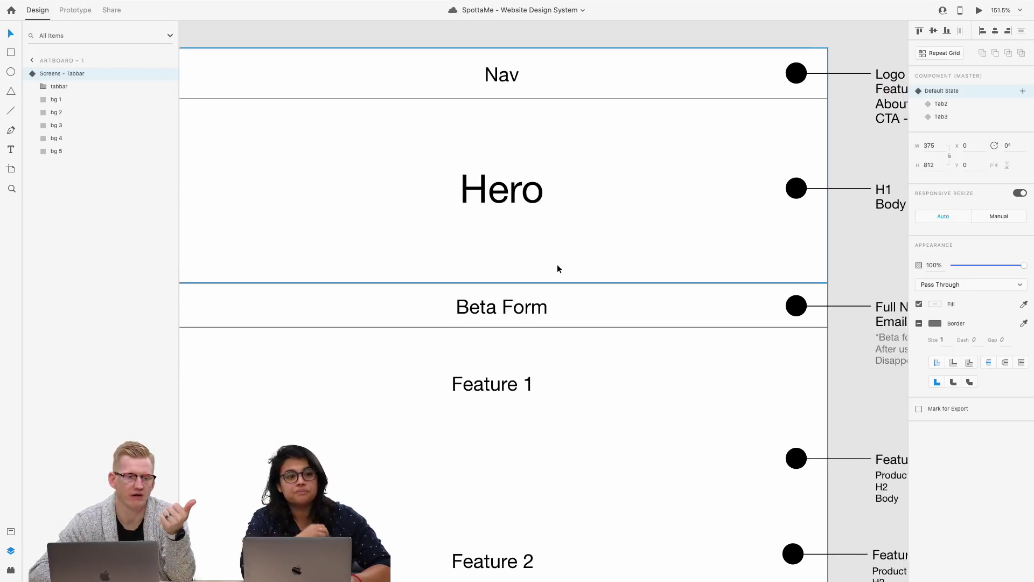
{"action": "scroll", "coordinate": [557, 268], "scroll_direction": "right", "scroll_amount": 1}
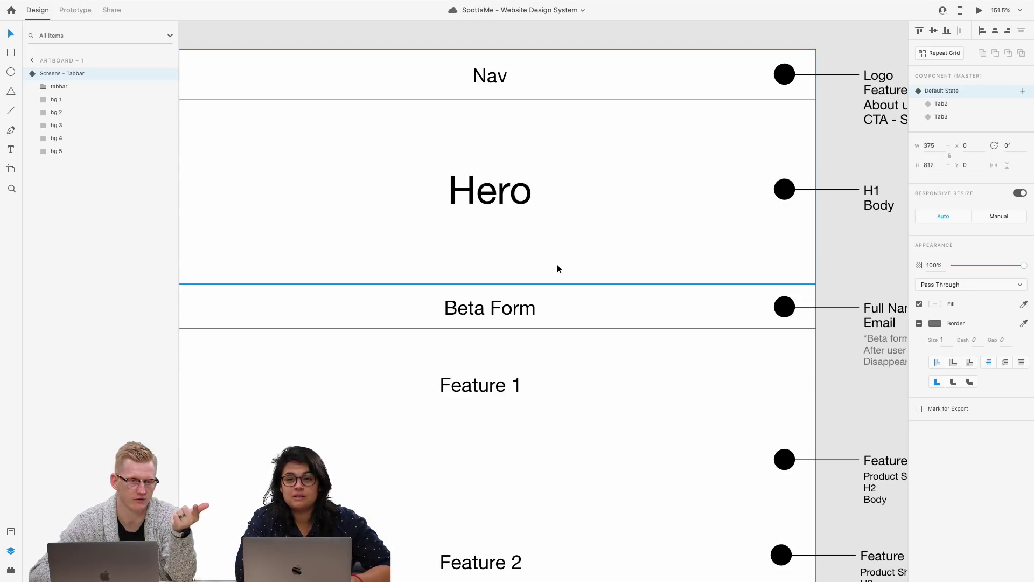
{"action": "scroll", "coordinate": [558, 266], "scroll_direction": "down", "scroll_amount": 5}
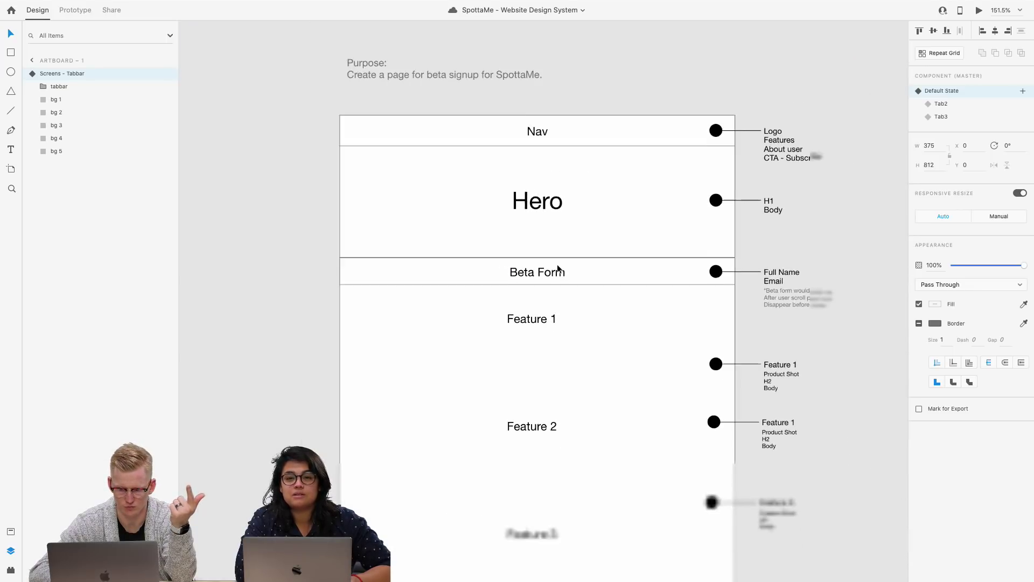
{"action": "scroll", "coordinate": [557, 266], "scroll_direction": "right", "scroll_amount": 2}
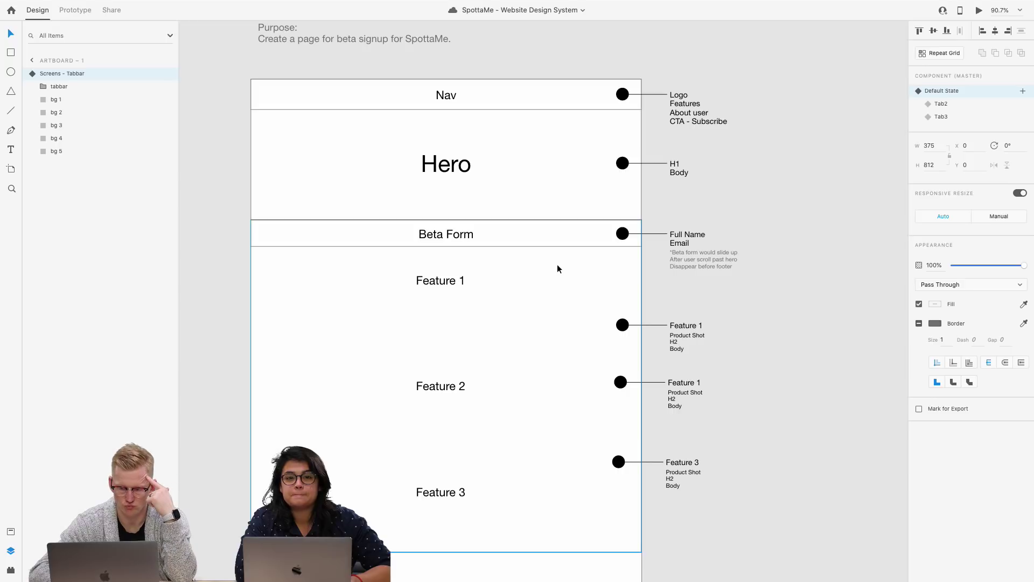
{"action": "scroll", "coordinate": [558, 266], "scroll_direction": "up", "scroll_amount": 1}
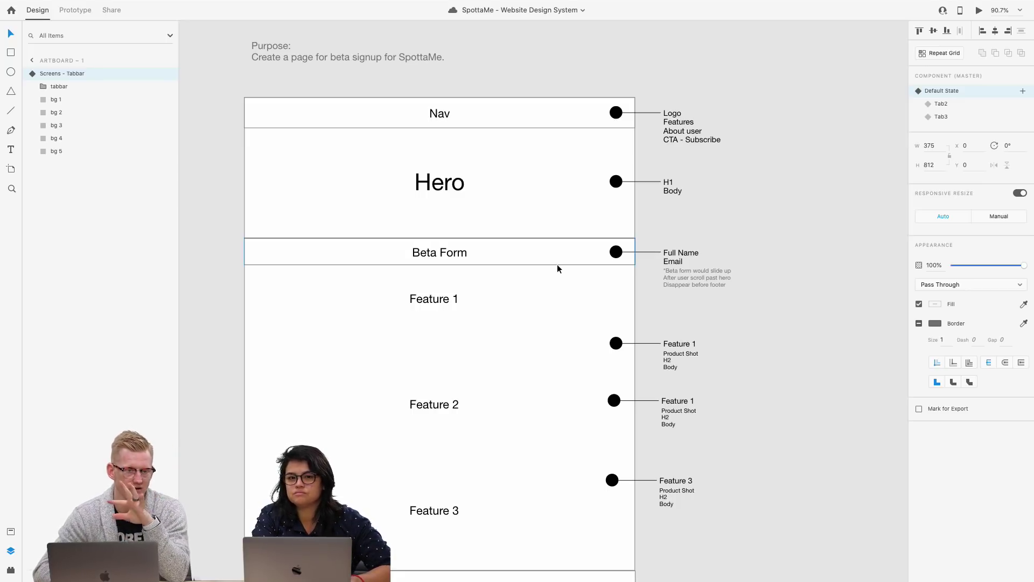
Step: Select Artboard – 1 beside the wireframe and set its height to 1200
{"action": "scroll", "coordinate": [624, 316], "scroll_direction": "right", "scroll_amount": 10}
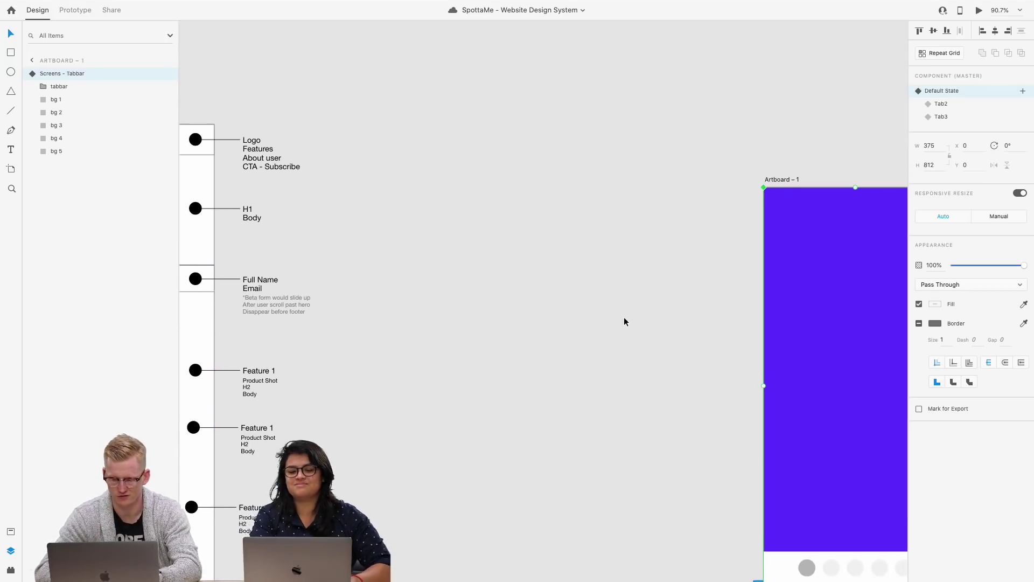
{"action": "scroll", "coordinate": [623, 321], "scroll_direction": "right", "scroll_amount": 4}
{"action": "scroll", "coordinate": [634, 314], "scroll_direction": "right", "scroll_amount": 6}
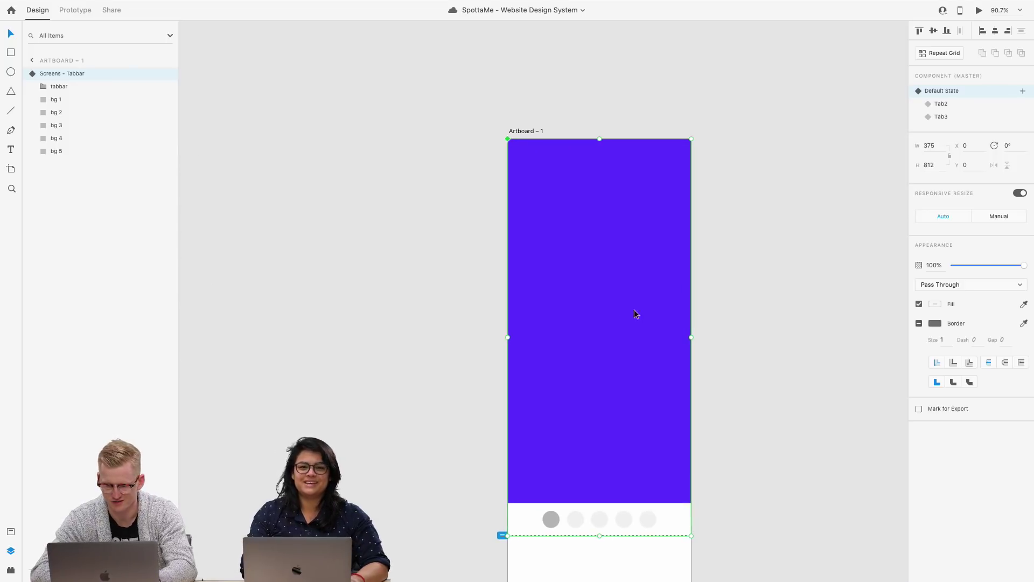
{"action": "left_click", "coordinate": [792, 284]}
{"action": "left_click", "coordinate": [538, 129]}
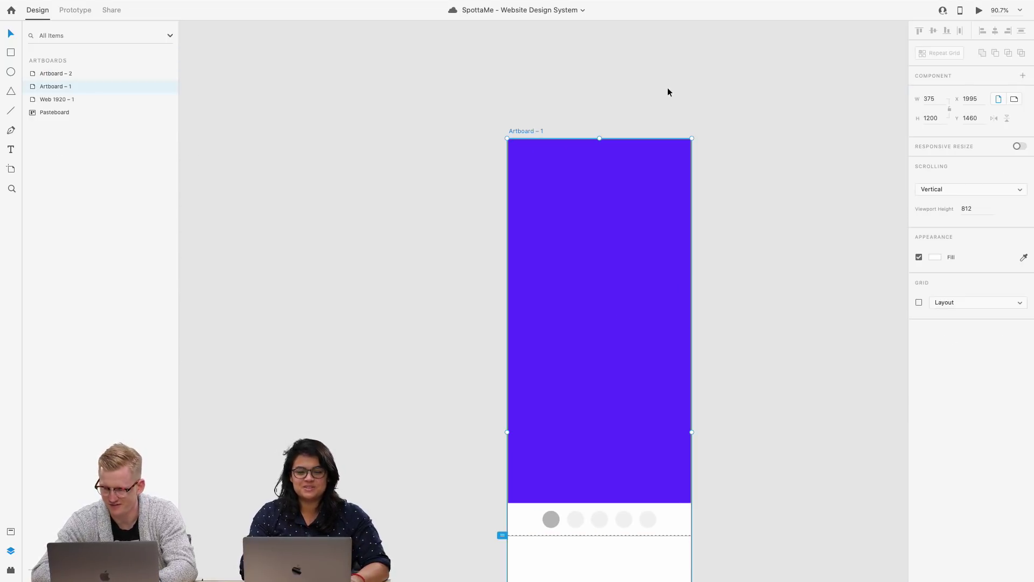
{"action": "left_click", "coordinate": [932, 118]}
{"action": "type", "text": "1200"}
{"action": "key", "text": "Return"}
{"action": "scroll", "coordinate": [798, 272], "scroll_direction": "down", "scroll_amount": 5}
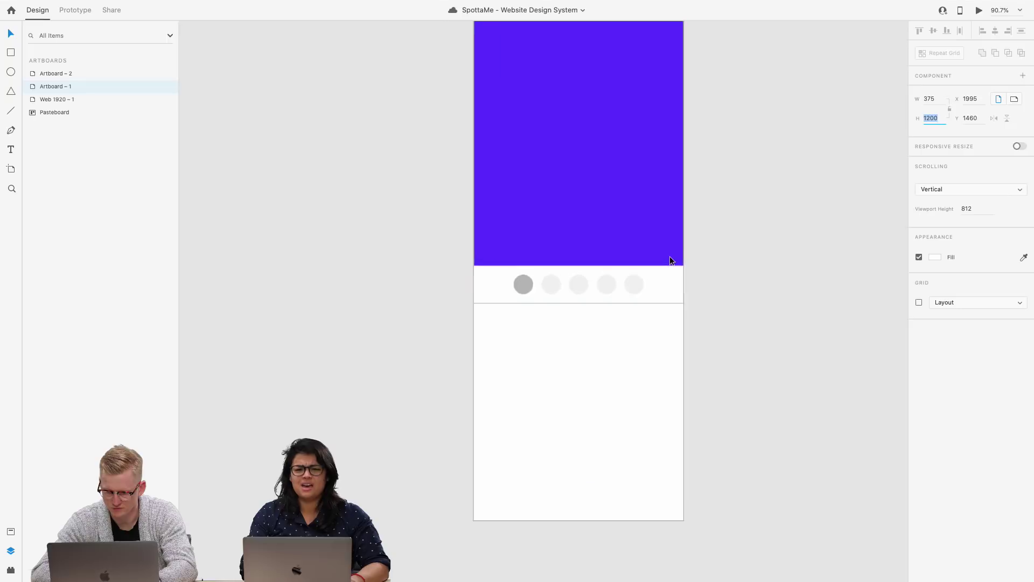
Step: Select the Screens - Tabbar component on Artboard – 1, preview its Tab2 state and switch it to Tab3
{"action": "scroll", "coordinate": [670, 260], "scroll_direction": "up", "scroll_amount": 8}
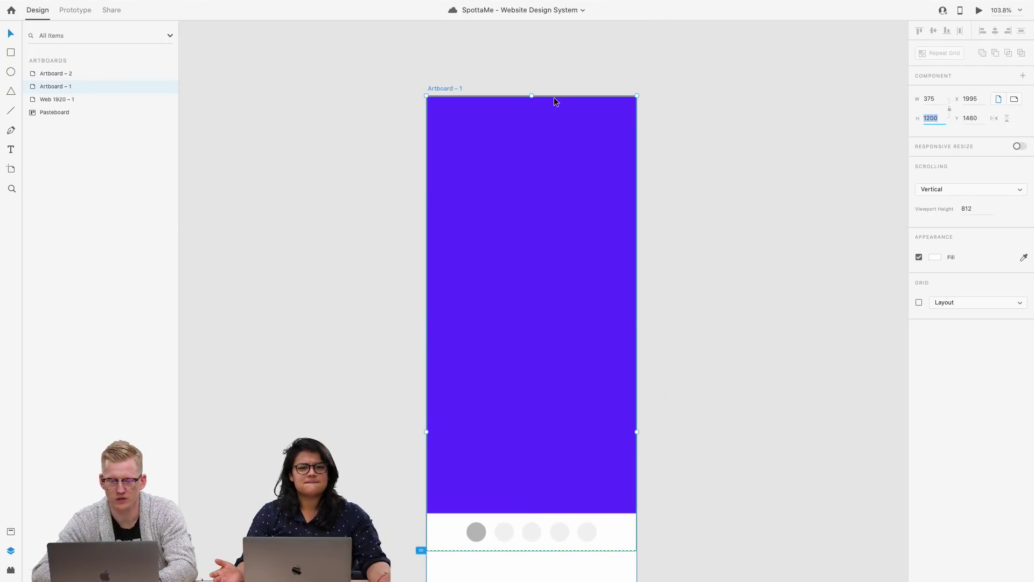
{"action": "left_click", "coordinate": [554, 97]}
{"action": "left_click", "coordinate": [447, 100]}
{"action": "left_click", "coordinate": [443, 86]}
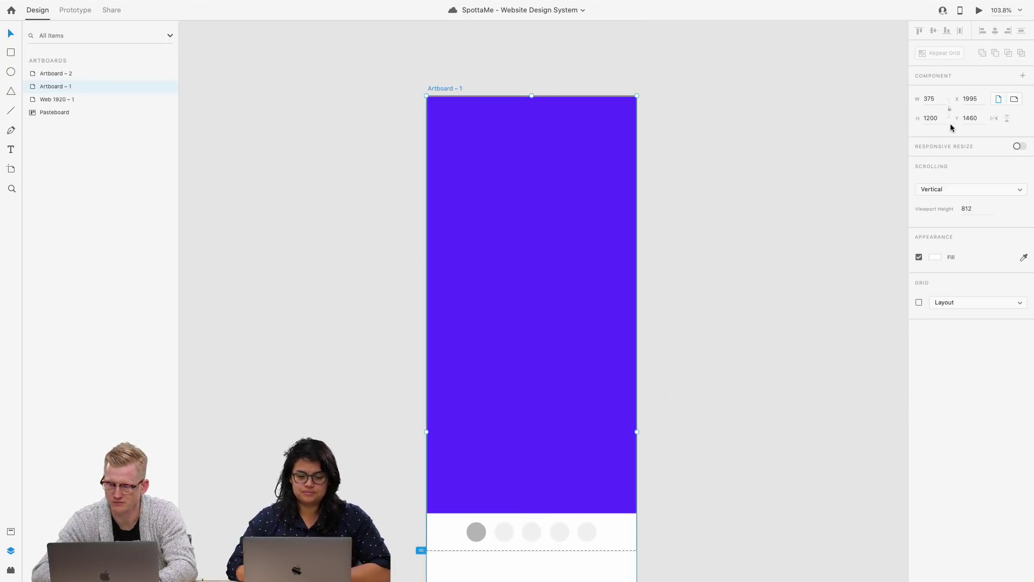
{"action": "left_click", "coordinate": [466, 169]}
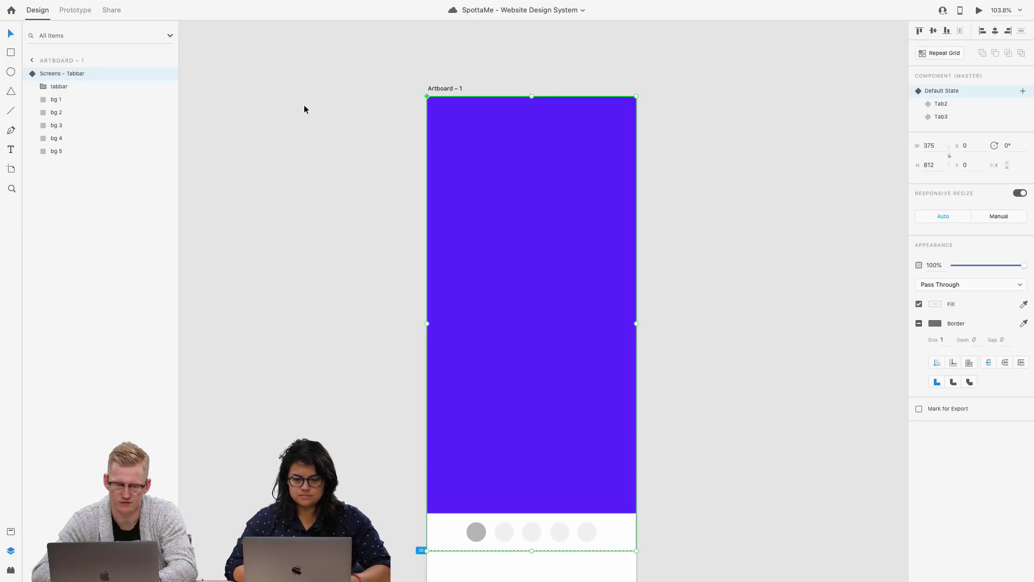
{"action": "left_click", "coordinate": [932, 103]}
{"action": "left_click", "coordinate": [938, 115]}
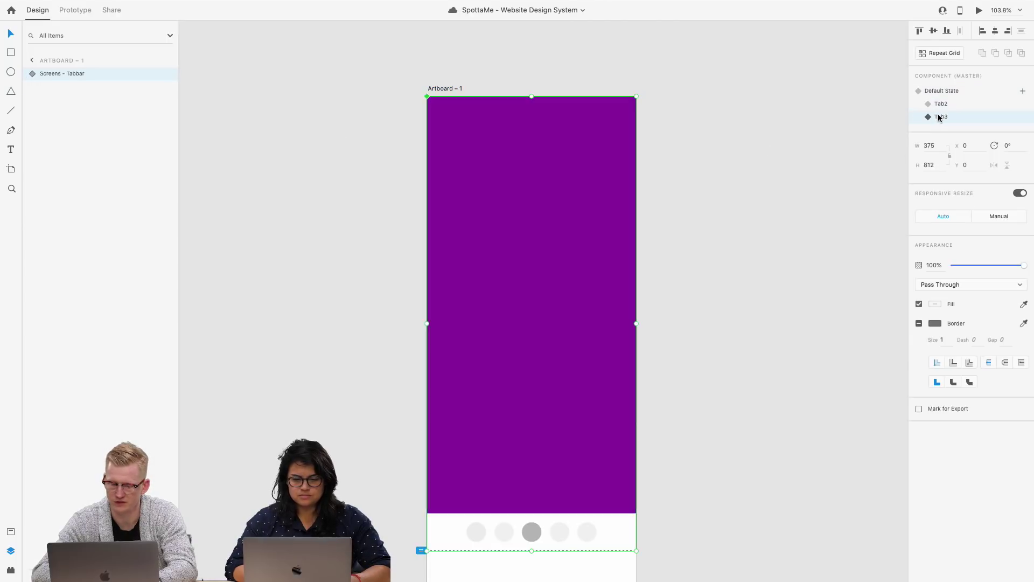
{"action": "scroll", "coordinate": [682, 213], "scroll_direction": "down", "scroll_amount": 2}
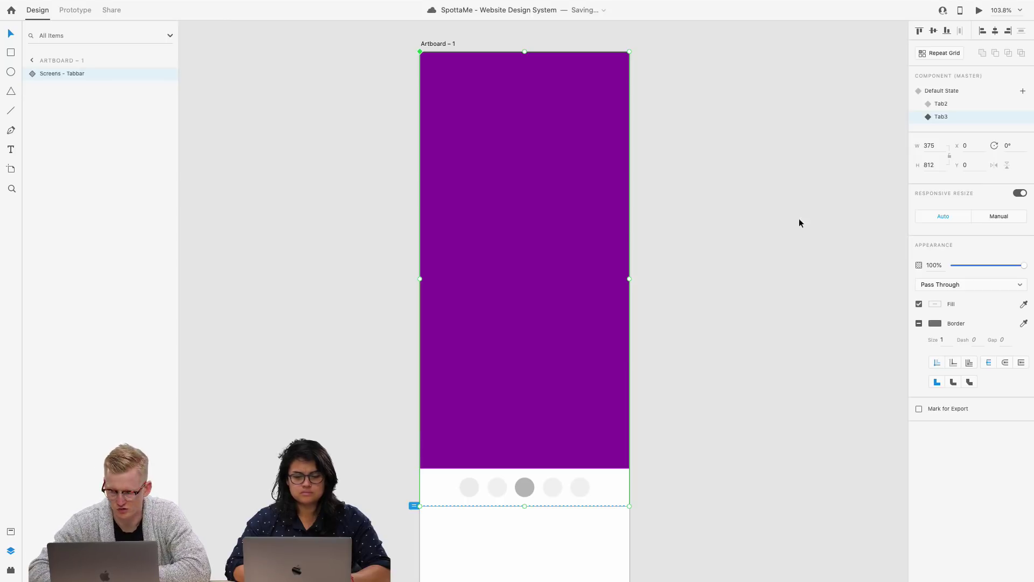
Step: Expand the Screens - Tabbar layers in the Tab3 state and hide the bg 4 and bg 5 layers
{"action": "left_click", "coordinate": [18, 67]}
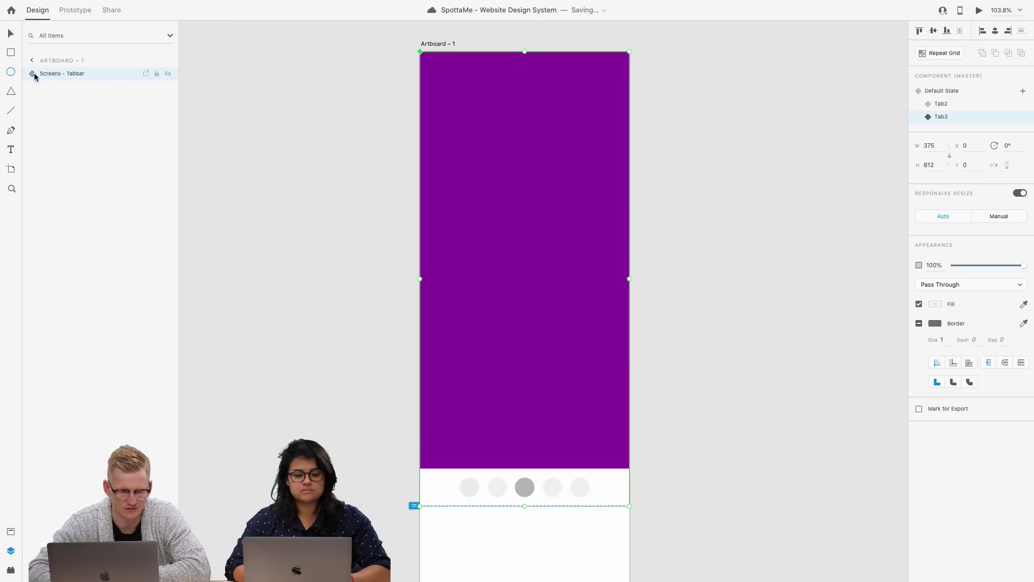
{"action": "left_click", "coordinate": [33, 74]}
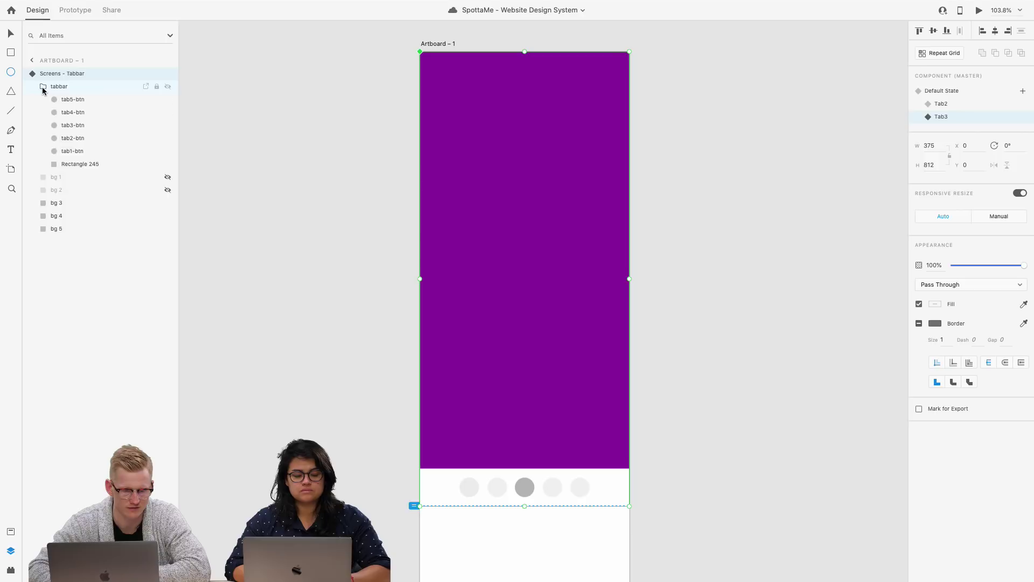
{"action": "left_click", "coordinate": [41, 87]}
{"action": "left_click", "coordinate": [43, 87]}
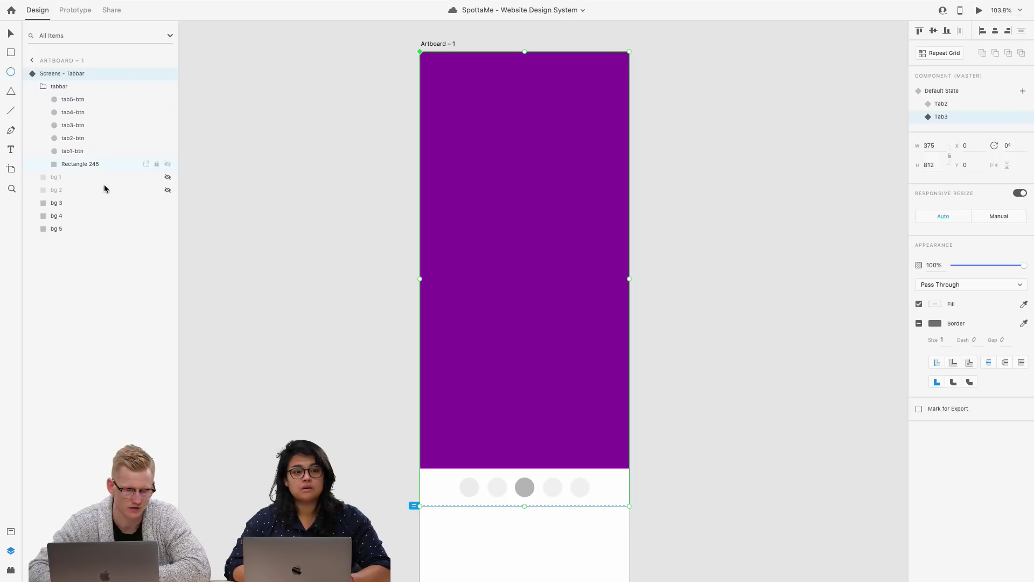
{"action": "left_click", "coordinate": [168, 216]}
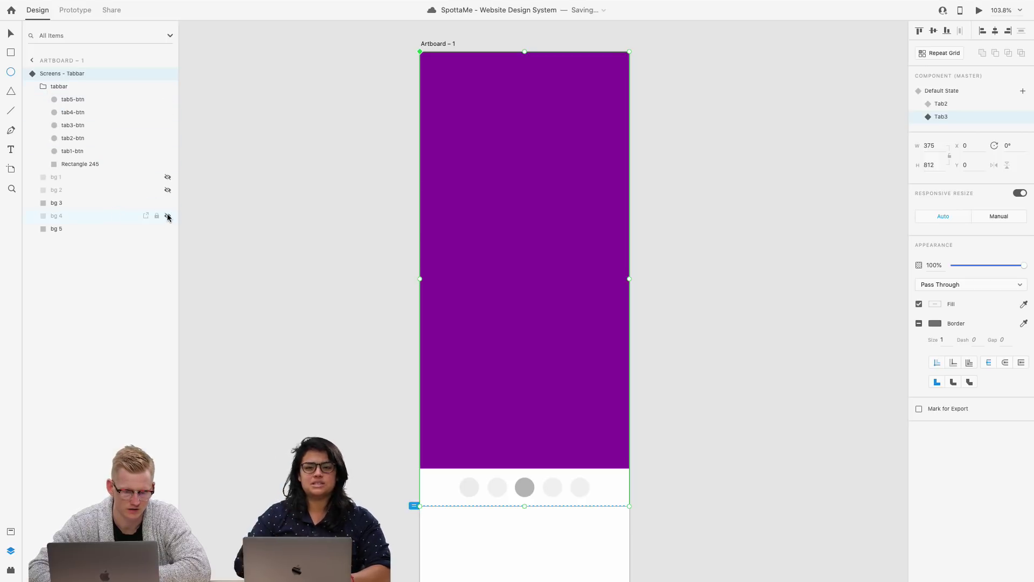
{"action": "left_click", "coordinate": [167, 228]}
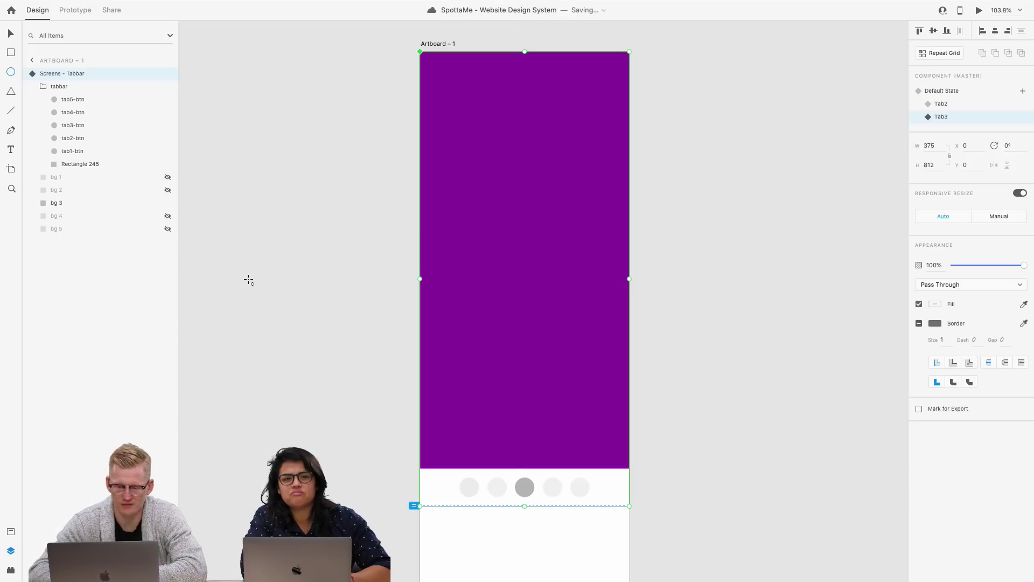
Step: Return to the Select tool and look over the whole beta signup wireframe next to Artboard – 1, from Nav to Footer
{"action": "scroll", "coordinate": [248, 279], "scroll_direction": "left", "scroll_amount": 5}
{"action": "scroll", "coordinate": [248, 279], "scroll_direction": "down", "scroll_amount": 5}
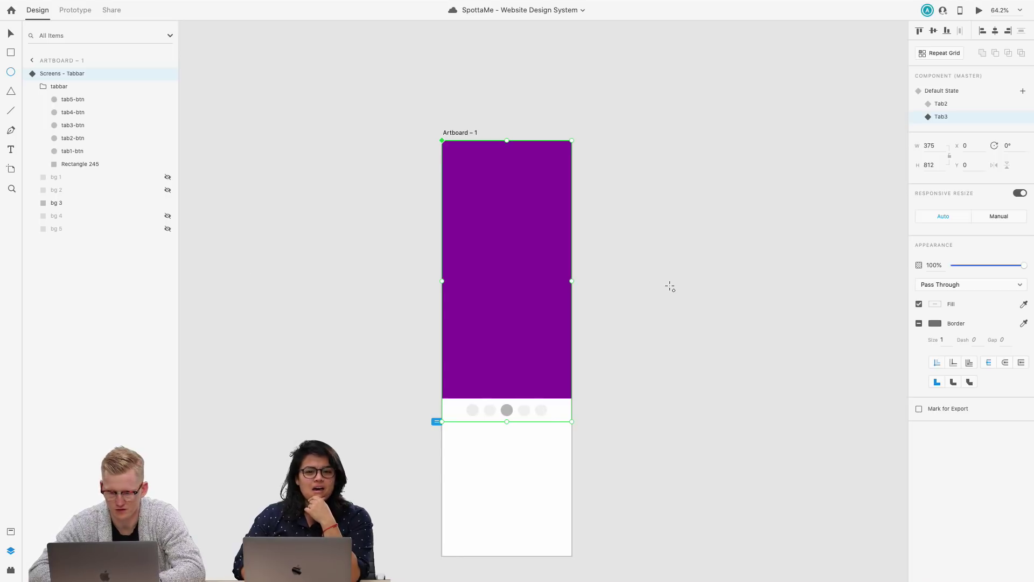
{"action": "scroll", "coordinate": [670, 287], "scroll_direction": "down", "scroll_amount": 3}
{"action": "key", "text": "v"}
{"action": "scroll", "coordinate": [669, 284], "scroll_direction": "up", "scroll_amount": 2}
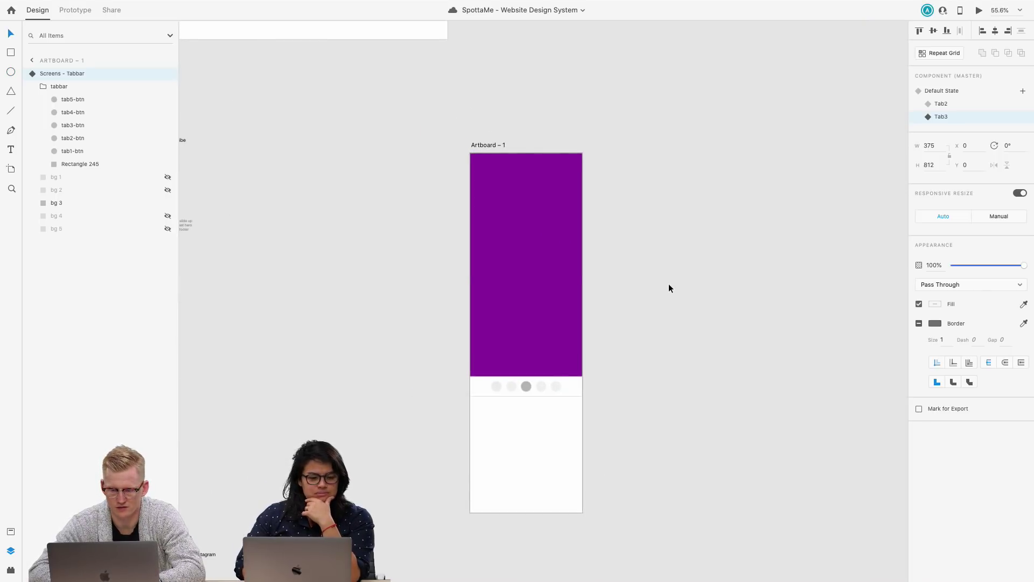
{"action": "scroll", "coordinate": [534, 251], "scroll_direction": "left", "scroll_amount": 5}
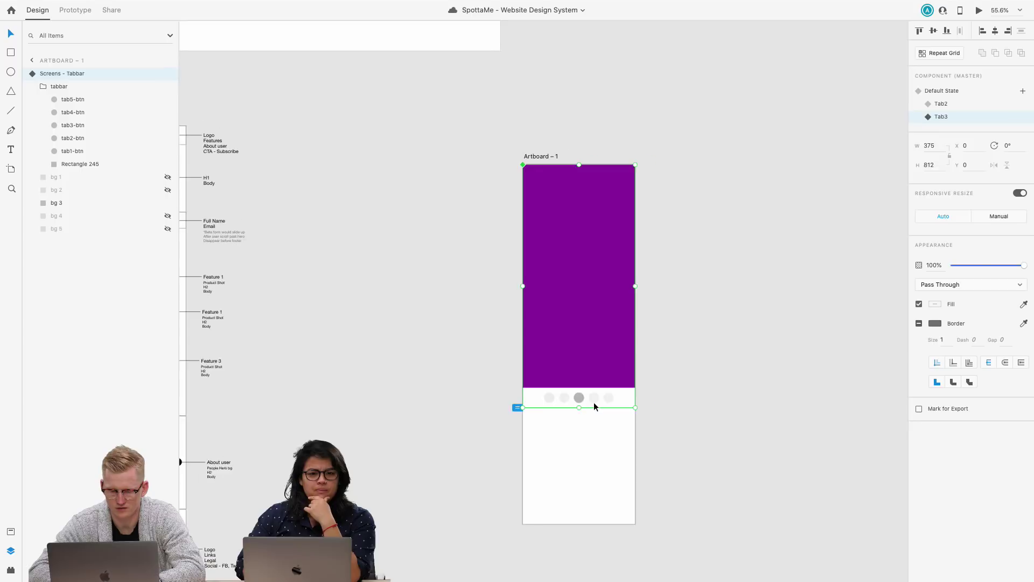
{"action": "scroll", "coordinate": [595, 407], "scroll_direction": "left", "scroll_amount": 10}
{"action": "scroll", "coordinate": [594, 407], "scroll_direction": "down", "scroll_amount": 5}
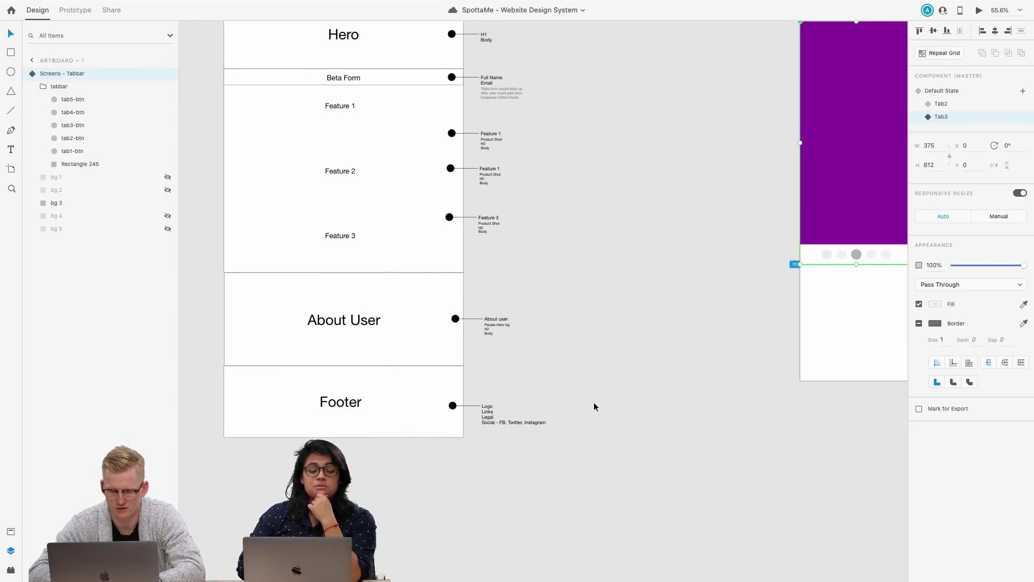
{"action": "scroll", "coordinate": [595, 407], "scroll_direction": "up", "scroll_amount": 5}
{"action": "scroll", "coordinate": [594, 407], "scroll_direction": "left", "scroll_amount": 2}
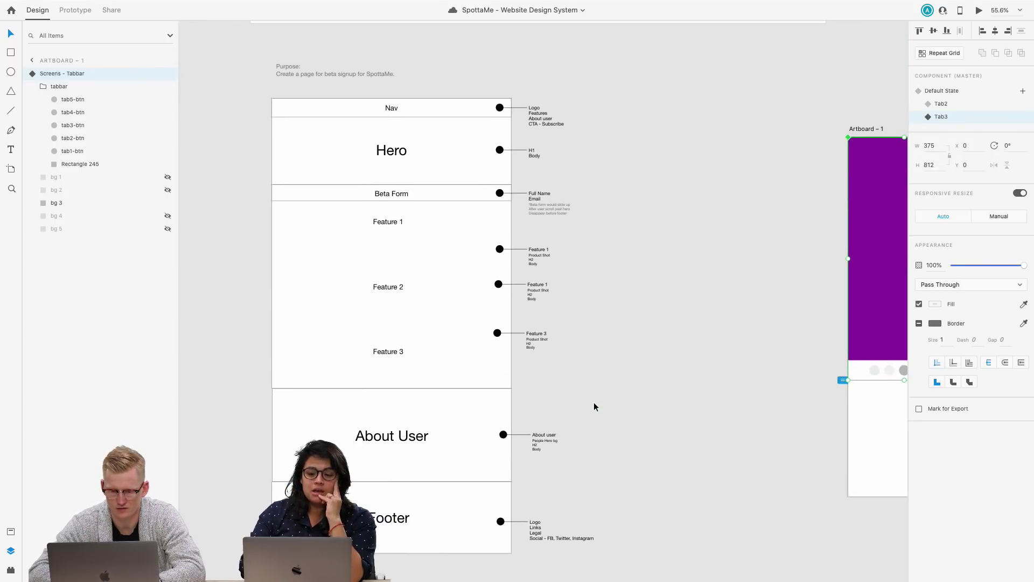
{"action": "scroll", "coordinate": [594, 402], "scroll_direction": "down", "scroll_amount": 2}
{"action": "scroll", "coordinate": [593, 402], "scroll_direction": "left", "scroll_amount": 2}
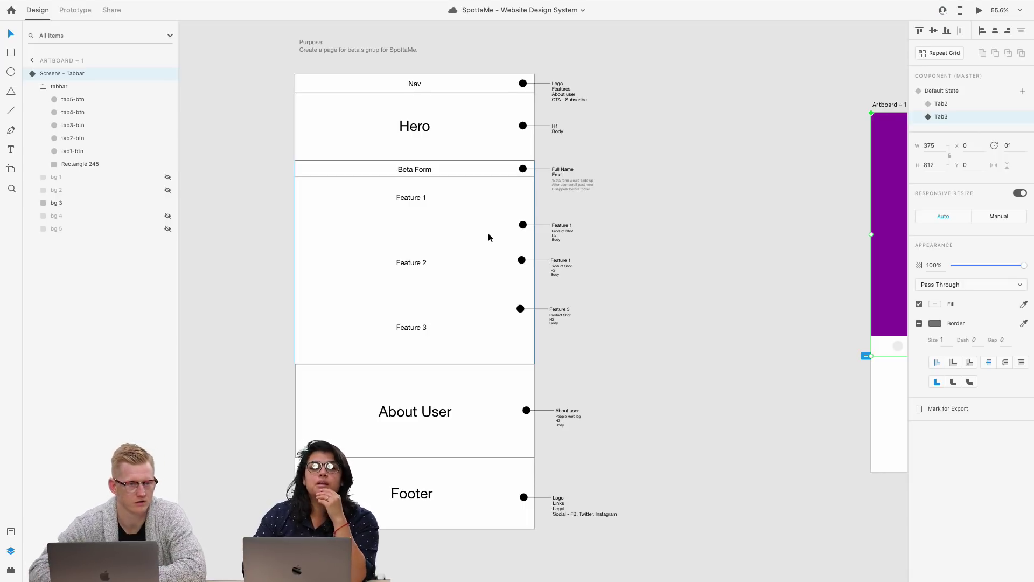
Step: Hide the bg 3 layer of the Screens - Tabbar component's Tab3 state and show bg 4 and bg 5
{"action": "scroll", "coordinate": [488, 238], "scroll_direction": "right", "scroll_amount": 5}
{"action": "scroll", "coordinate": [488, 233], "scroll_direction": "right", "scroll_amount": 3}
{"action": "scroll", "coordinate": [600, 266], "scroll_direction": "up", "scroll_amount": 3}
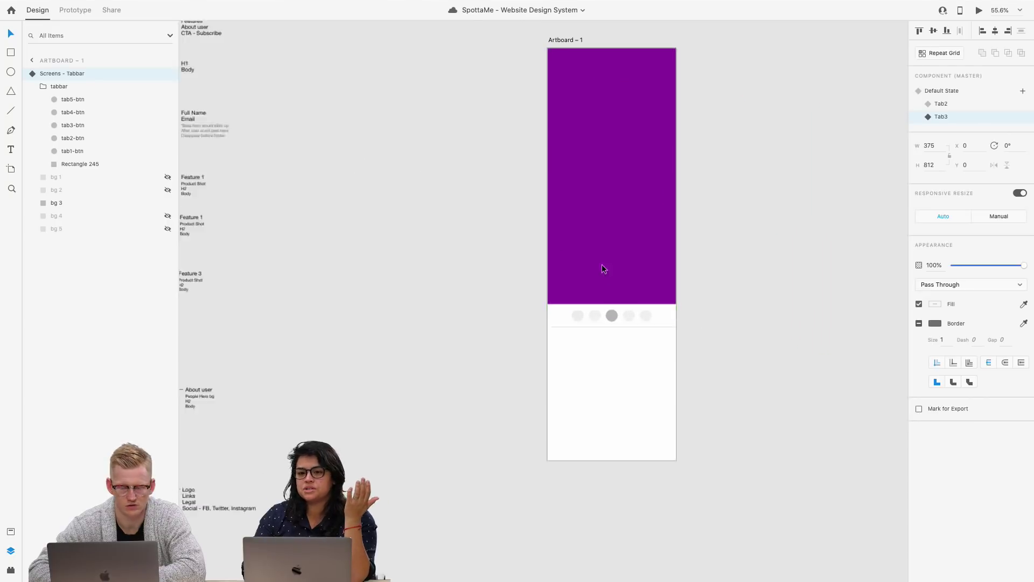
{"action": "scroll", "coordinate": [598, 256], "scroll_direction": "right", "scroll_amount": 3}
{"action": "mouse_move", "coordinate": [166, 204]}
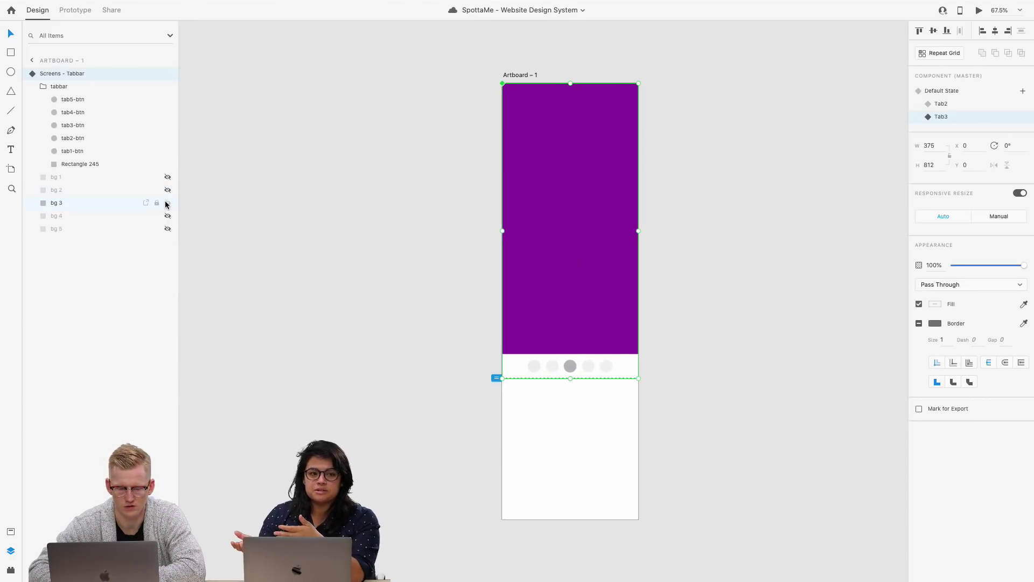
{"action": "left_click", "coordinate": [167, 204]}
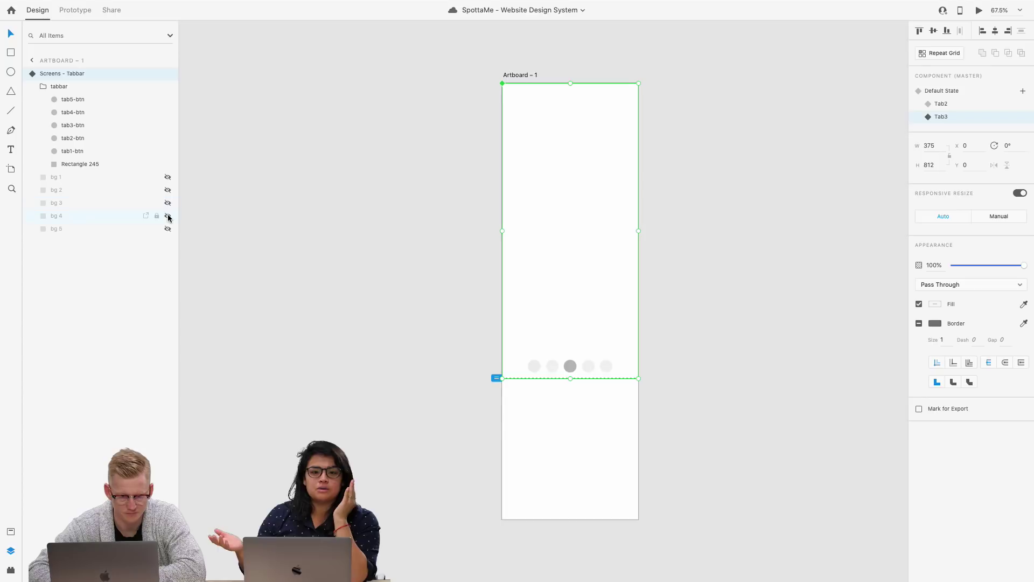
{"action": "left_click", "coordinate": [167, 216]}
{"action": "left_click", "coordinate": [168, 229]}
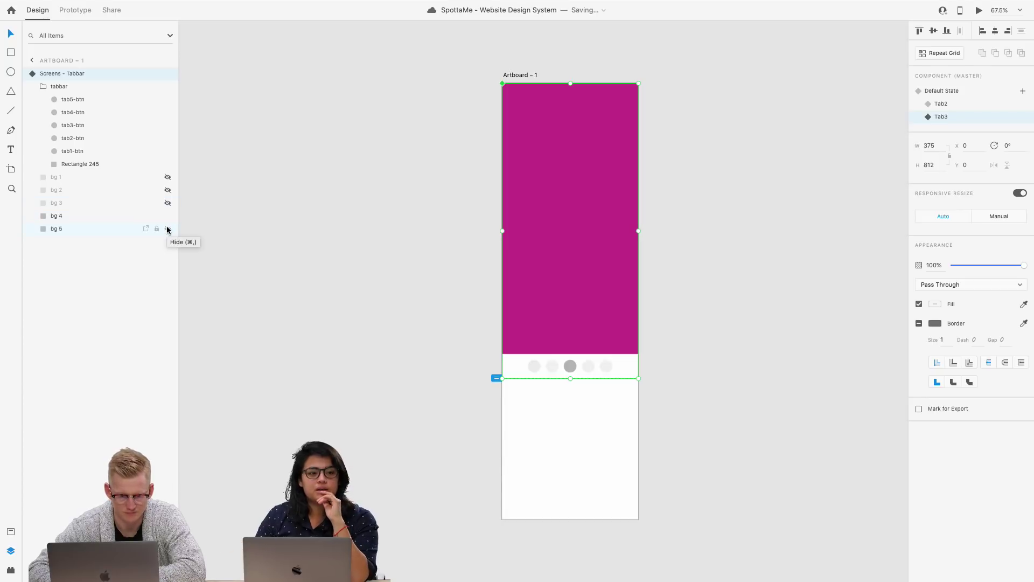
Step: Hide the bg 4 and bg 5 layers in the Tab3 state and show bg 3 again
{"action": "left_click", "coordinate": [168, 216]}
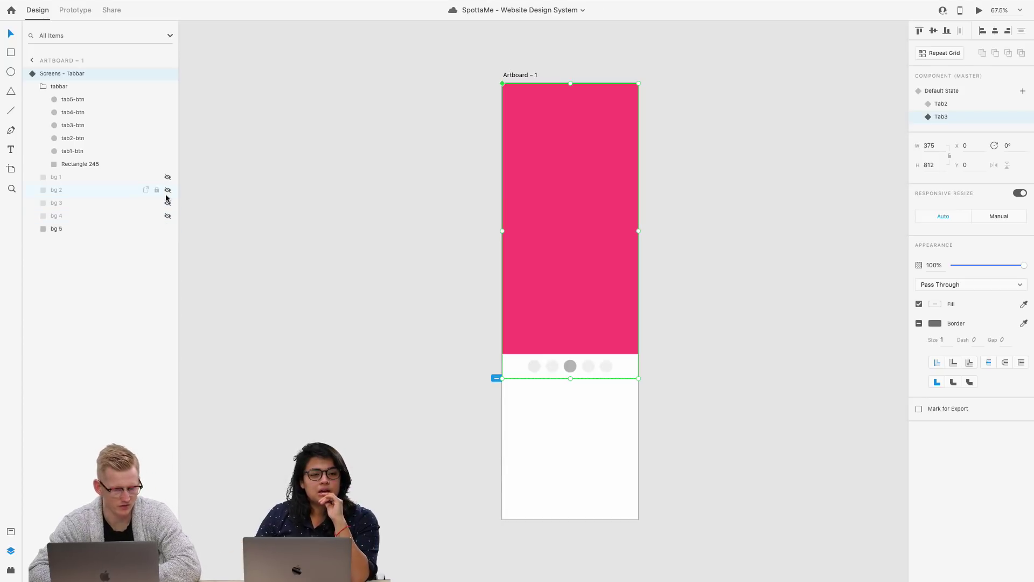
{"action": "left_click", "coordinate": [168, 202]}
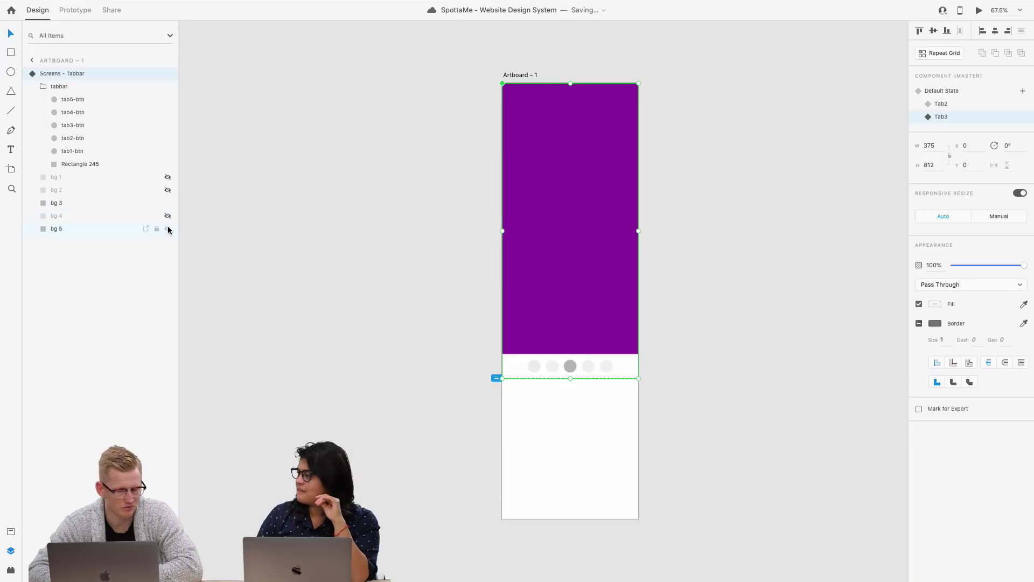
{"action": "left_click", "coordinate": [167, 229]}
{"action": "scroll", "coordinate": [329, 253], "scroll_direction": "right", "scroll_amount": 2}
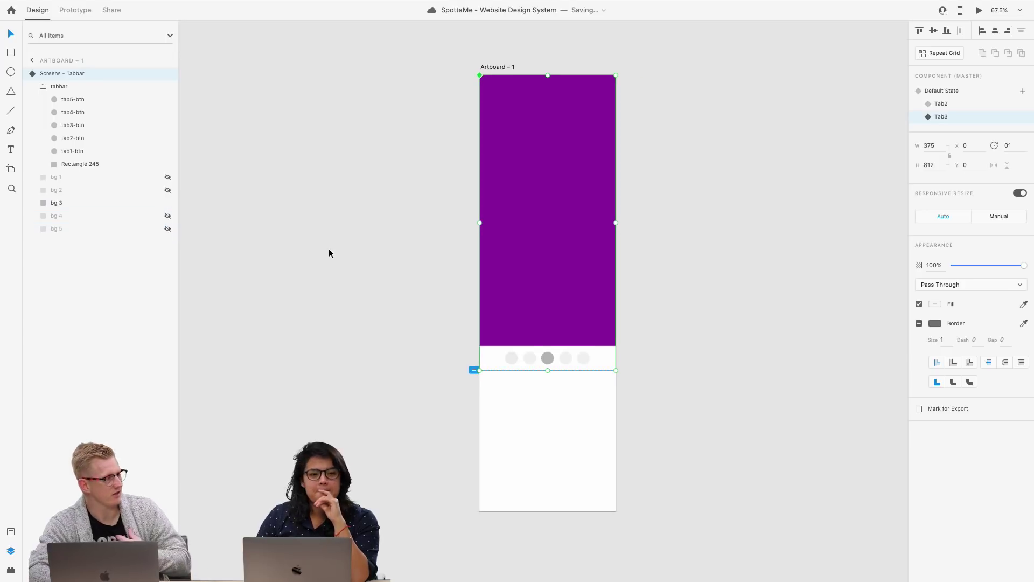
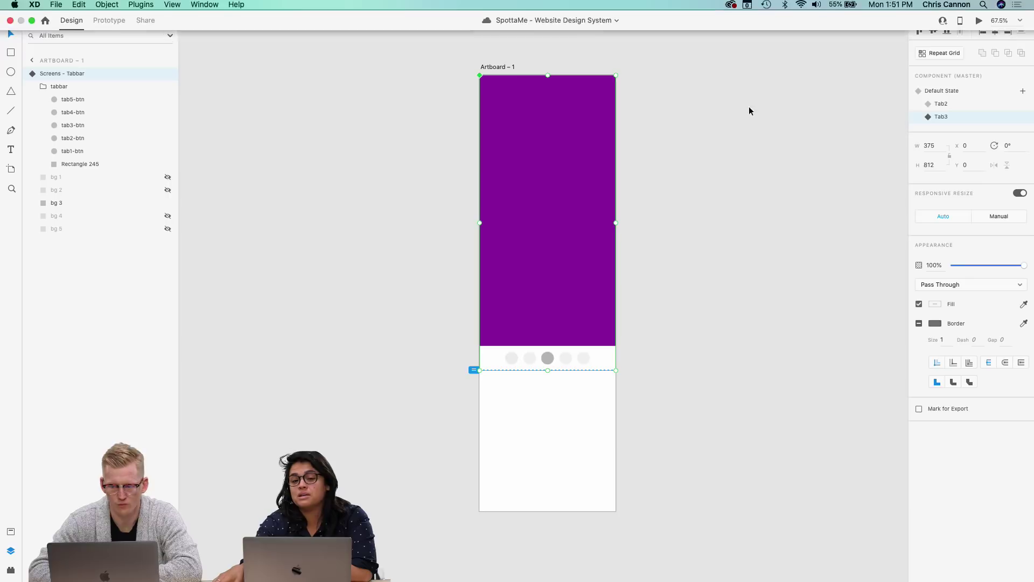
Step: Look over the beta signup wireframe from Nav to Footer, along with the Web 1920 – 1 artboard above it
{"action": "mouse_move", "coordinate": [762, 4]}
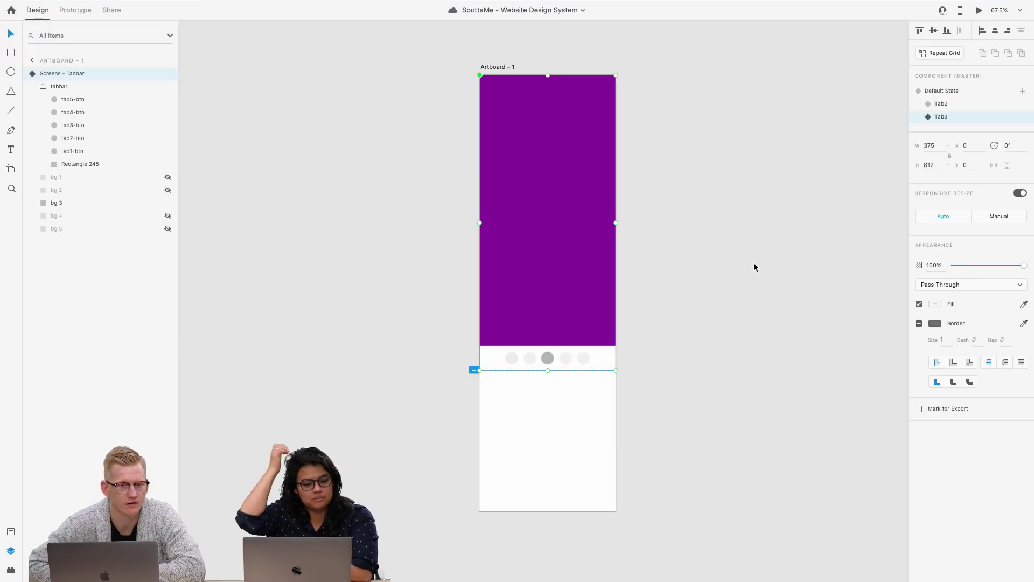
{"action": "scroll", "coordinate": [754, 267], "scroll_direction": "left", "scroll_amount": 10}
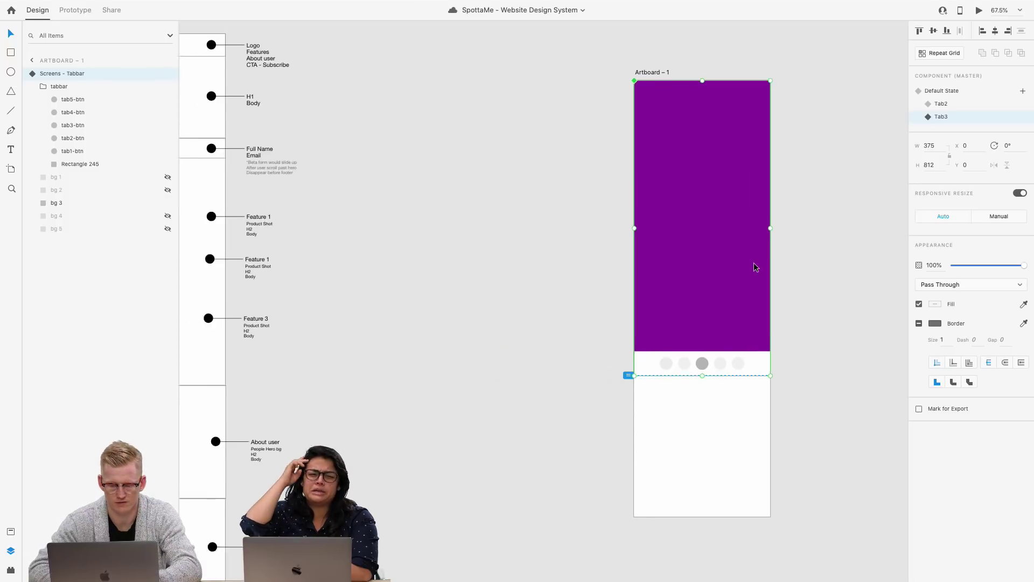
{"action": "scroll", "coordinate": [754, 268], "scroll_direction": "down", "scroll_amount": 5}
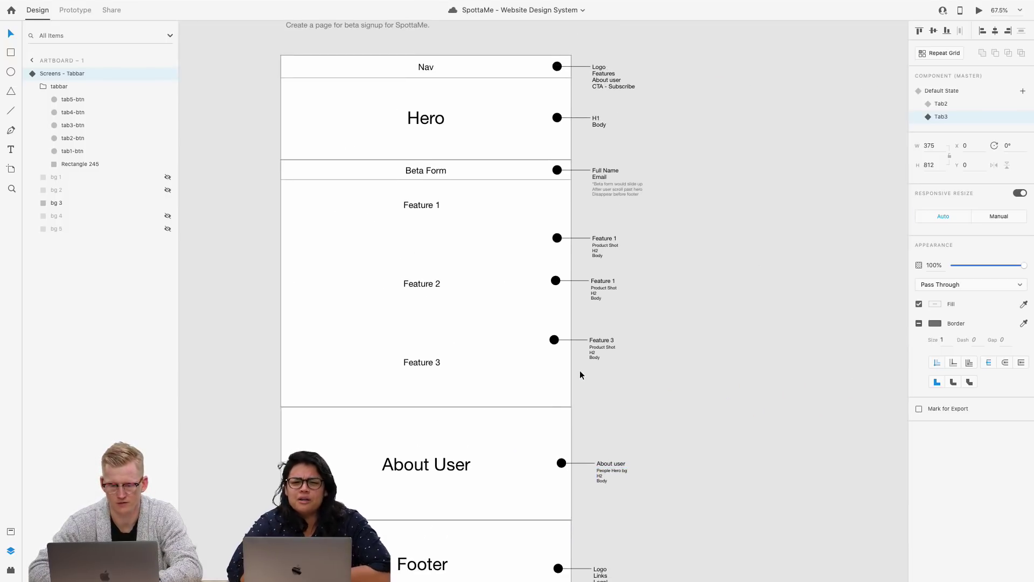
{"action": "scroll", "coordinate": [580, 372], "scroll_direction": "down", "scroll_amount": 5}
{"action": "scroll", "coordinate": [581, 374], "scroll_direction": "down", "scroll_amount": 2}
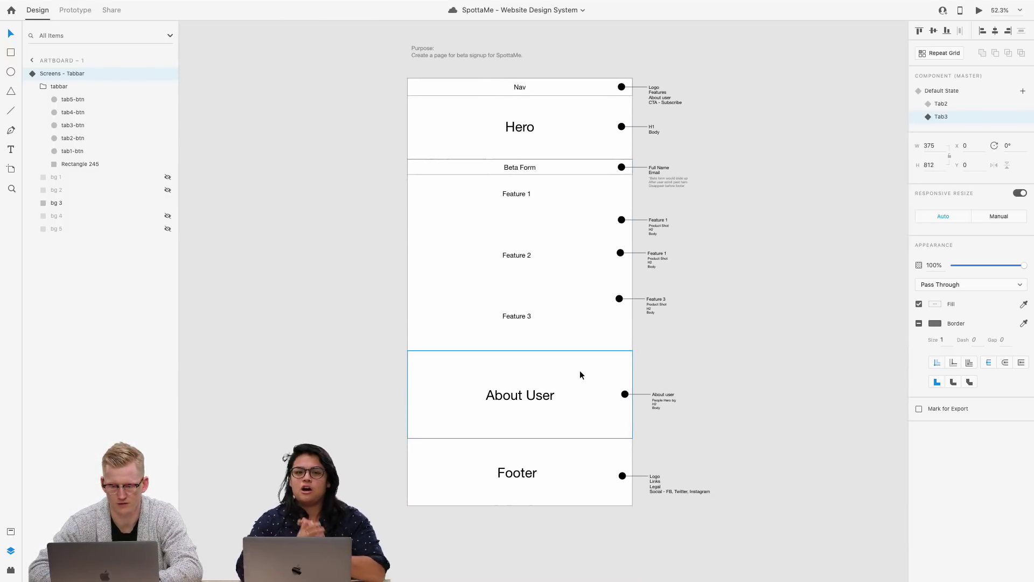
{"action": "scroll", "coordinate": [579, 370], "scroll_direction": "up", "scroll_amount": 15}
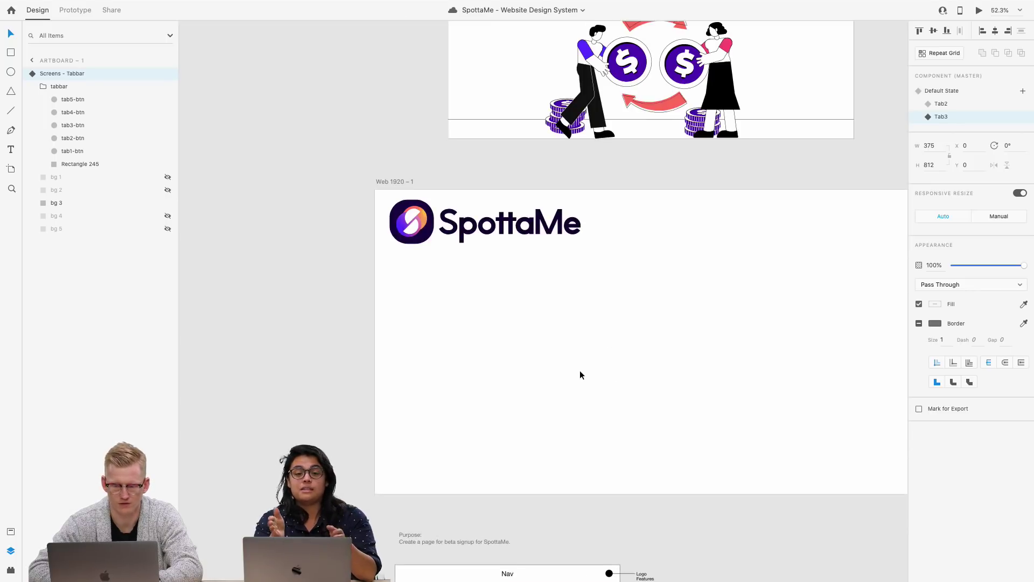
{"action": "scroll", "coordinate": [579, 370], "scroll_direction": "down", "scroll_amount": 2}
{"action": "scroll", "coordinate": [579, 370], "scroll_direction": "up", "scroll_amount": 10}
{"action": "scroll", "coordinate": [579, 370], "scroll_direction": "down", "scroll_amount": 10}
{"action": "scroll", "coordinate": [579, 371], "scroll_direction": "up", "scroll_amount": 3}
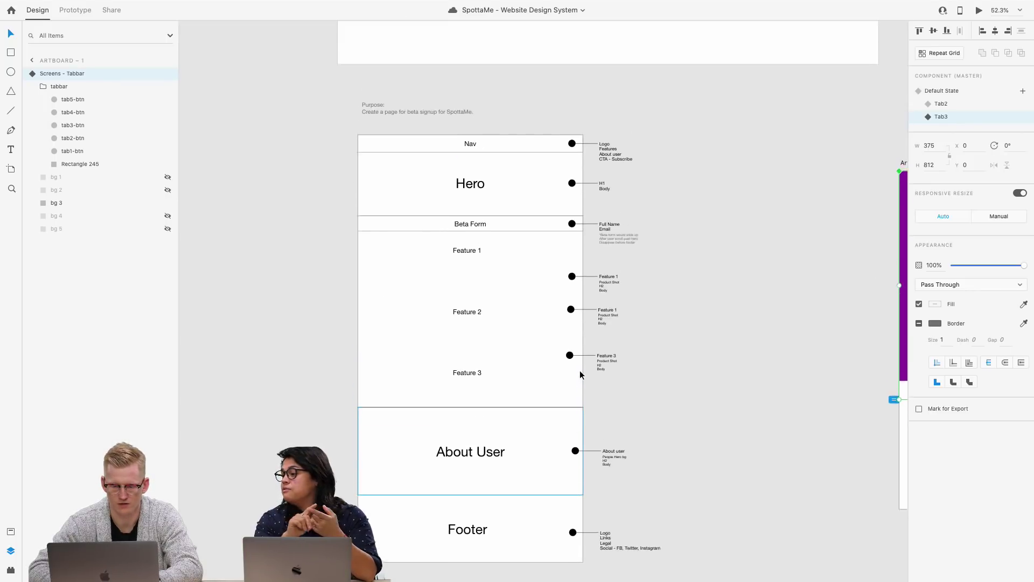
{"action": "scroll", "coordinate": [579, 370], "scroll_direction": "up", "scroll_amount": 5}
{"action": "scroll", "coordinate": [580, 370], "scroll_direction": "up", "scroll_amount": 1}
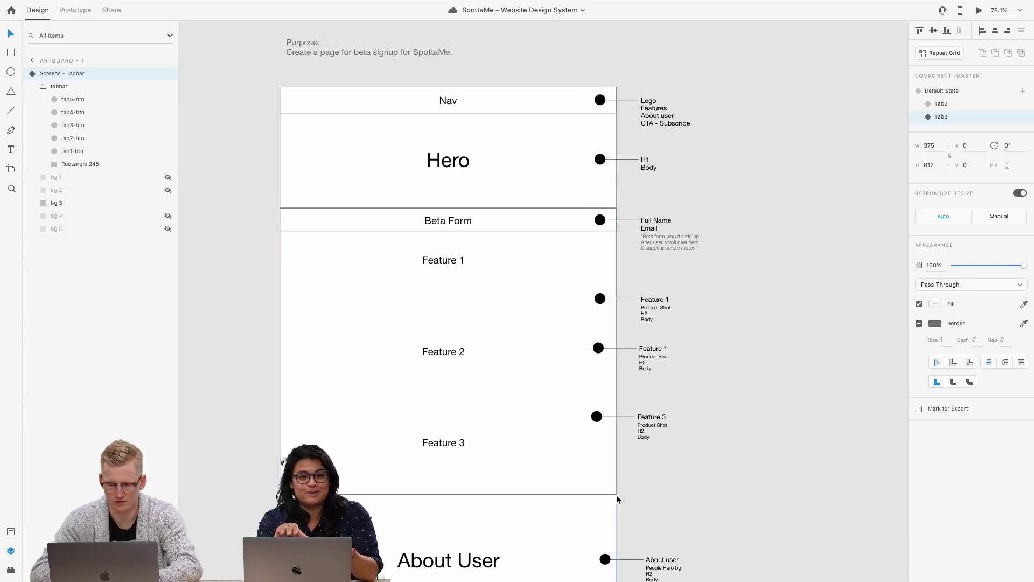
Step: Draw a rectangle about 295 by 47 beside the Beta Form's Full Name and Email notes, and duplicate it below
{"action": "scroll", "coordinate": [617, 494], "scroll_direction": "right", "scroll_amount": 3}
{"action": "key", "text": "r"}
{"action": "mouse_move", "coordinate": [662, 214]}
{"action": "left_mouse_down"}
{"action": "mouse_move", "coordinate": [785, 233]}
{"action": "mouse_move", "coordinate": [739, 253]}
{"action": "left_mouse_up"}
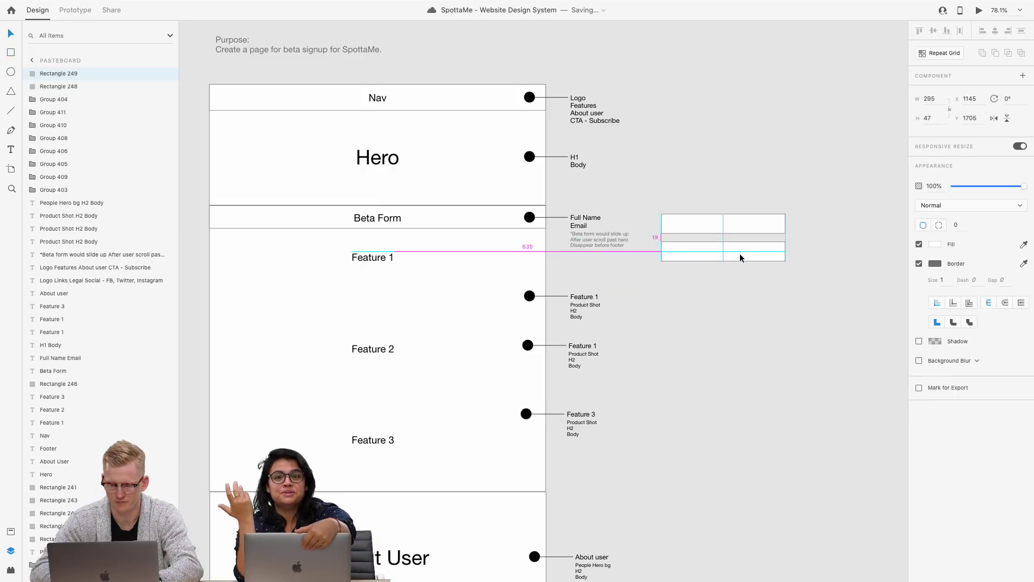
Step: Remove the lower rectangle's border and set its corner radius to 50, leaving the upper rectangle selected
{"action": "left_click", "coordinate": [919, 264]}
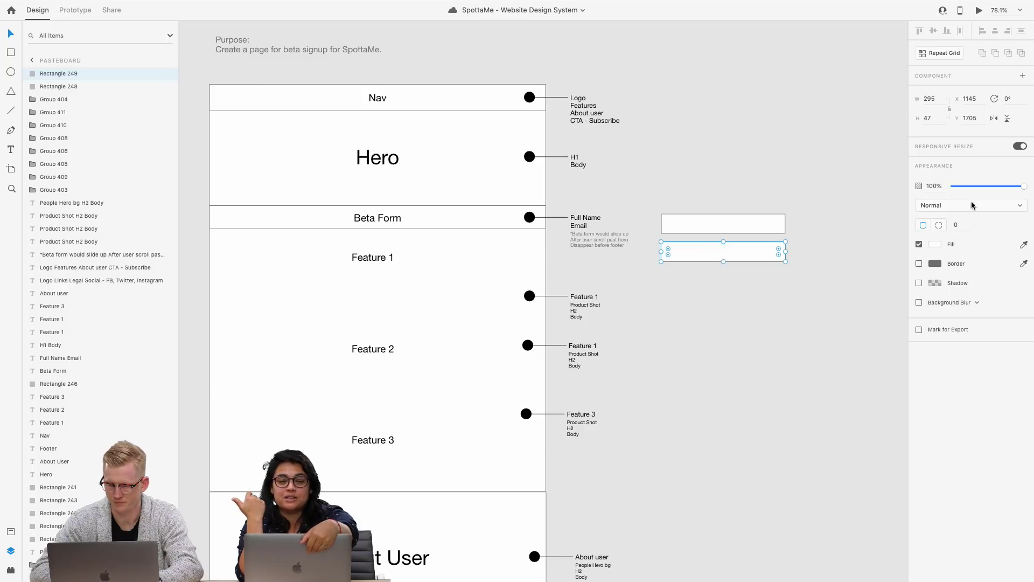
{"action": "left_click", "coordinate": [964, 225]}
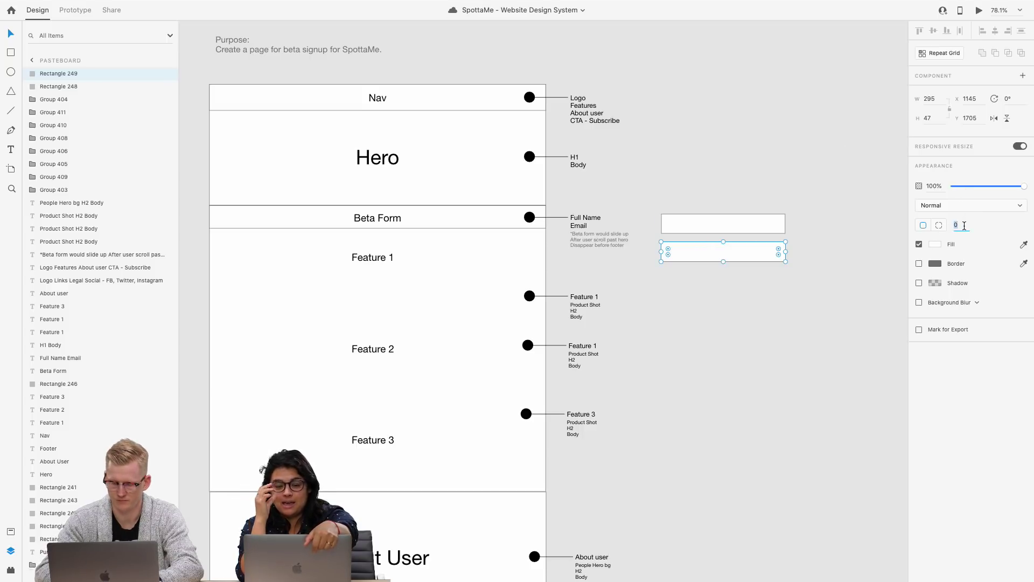
{"action": "type", "text": "50"}
{"action": "key", "text": "Return"}
{"action": "left_click", "coordinate": [807, 356]}
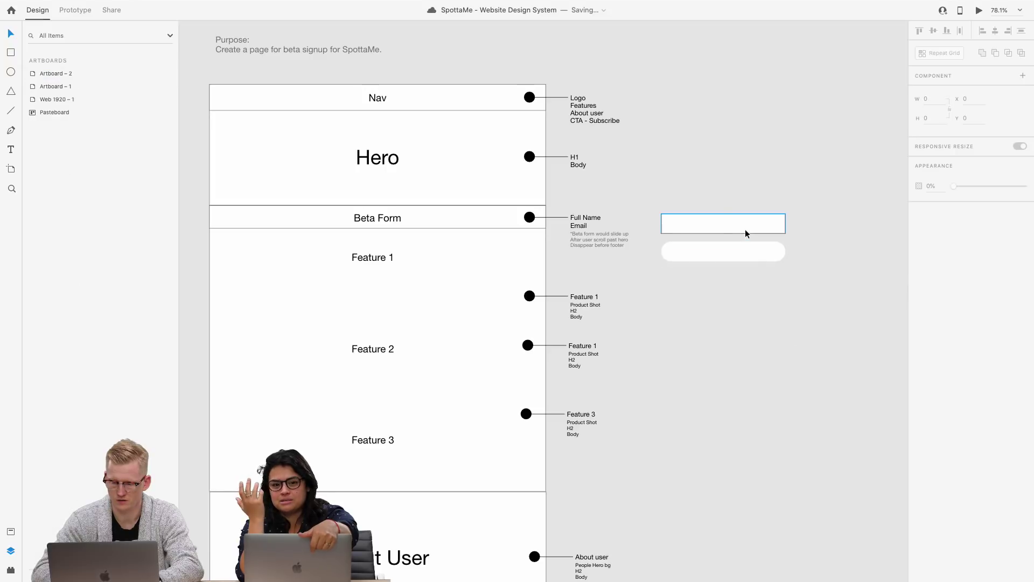
{"action": "left_click", "coordinate": [744, 229]}
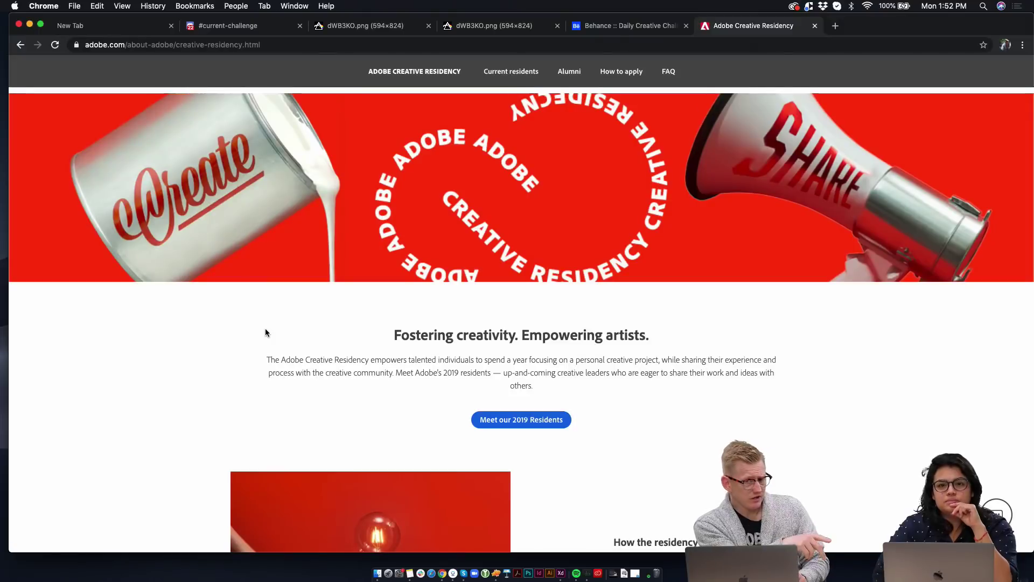
Step: Switch to Chrome and look over the Adobe Creative Residency page, highlighting the heading "Fostering creativity. Empowering artists."
{"action": "scroll", "coordinate": [265, 329], "scroll_direction": "down", "scroll_amount": 5}
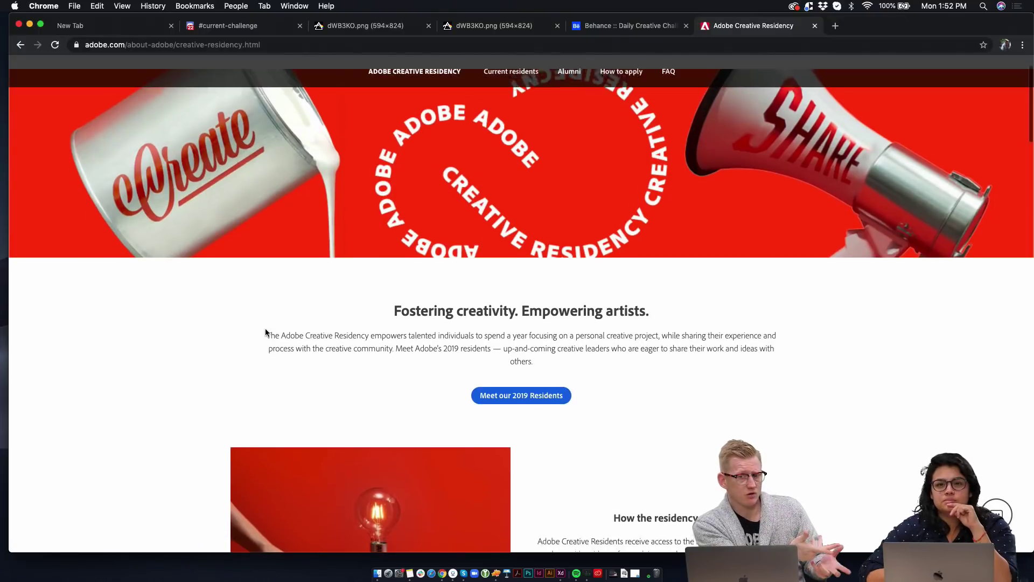
{"action": "scroll", "coordinate": [265, 331], "scroll_direction": "up", "scroll_amount": 3}
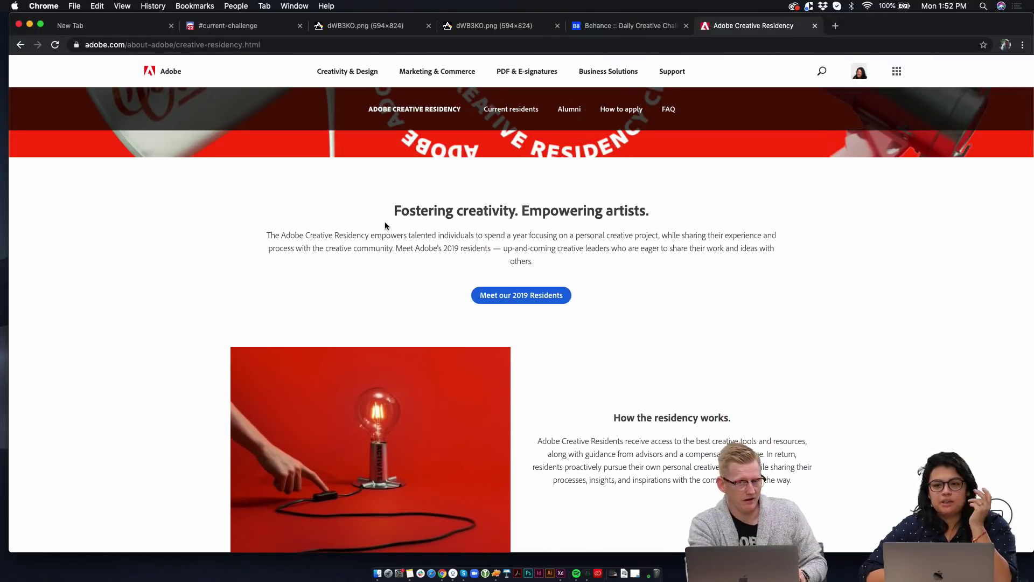
{"action": "scroll", "coordinate": [383, 230], "scroll_direction": "up", "scroll_amount": 1}
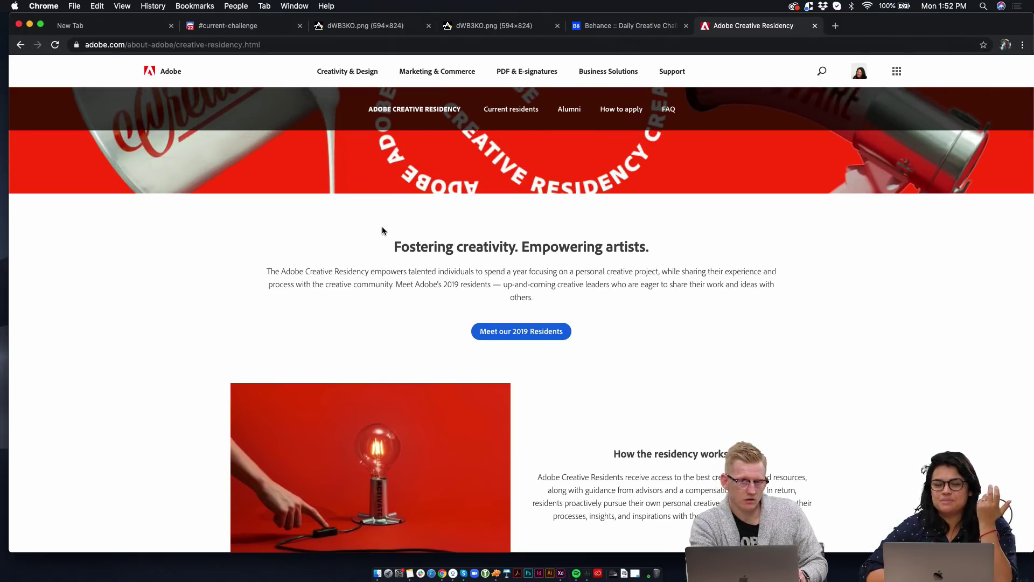
{"action": "left_click_drag", "start_coordinate": [380, 249], "coordinate": [649, 246]}
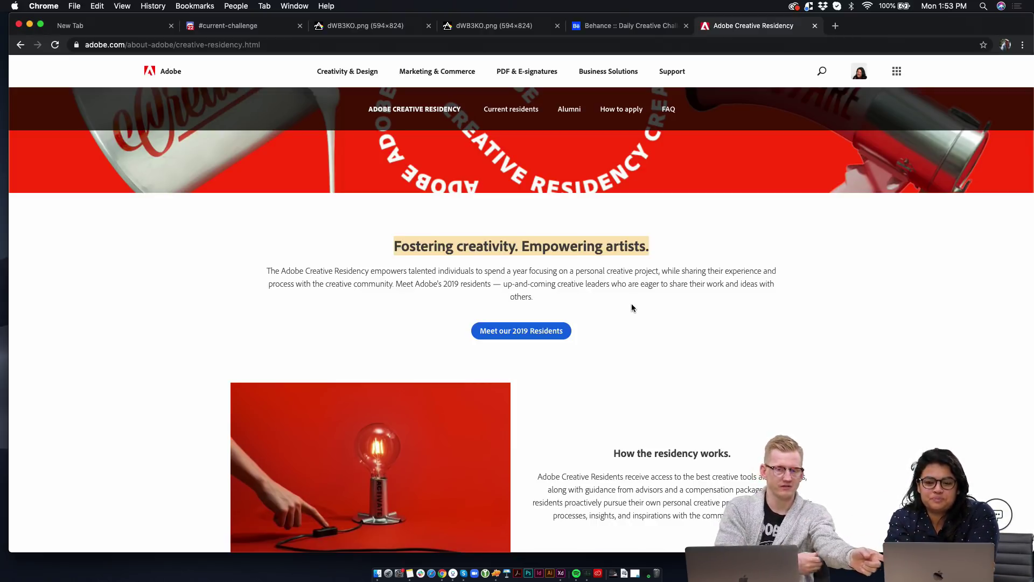
{"action": "scroll", "coordinate": [631, 304], "scroll_direction": "down", "scroll_amount": 10}
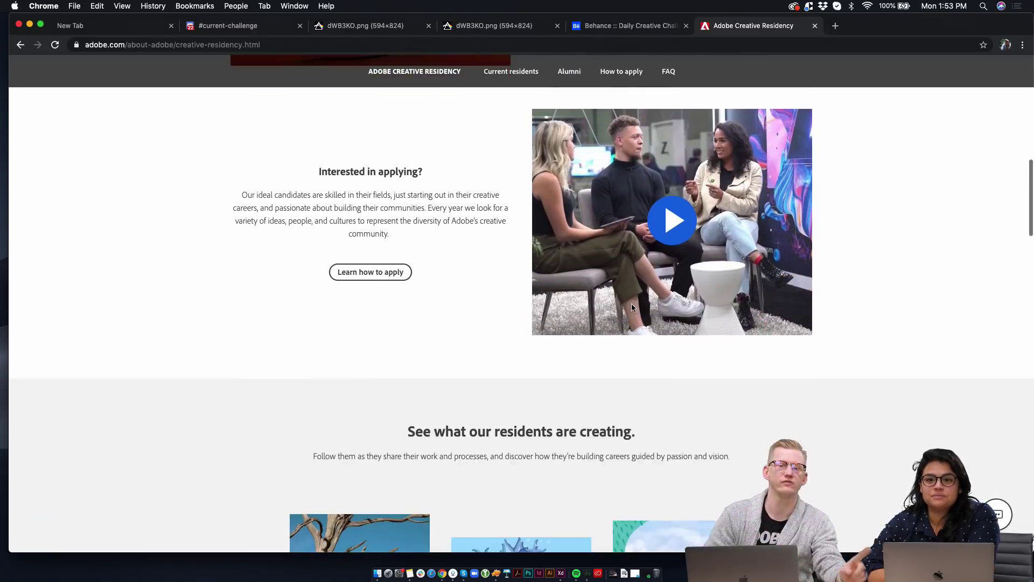
{"action": "scroll", "coordinate": [631, 305], "scroll_direction": "down", "scroll_amount": 5}
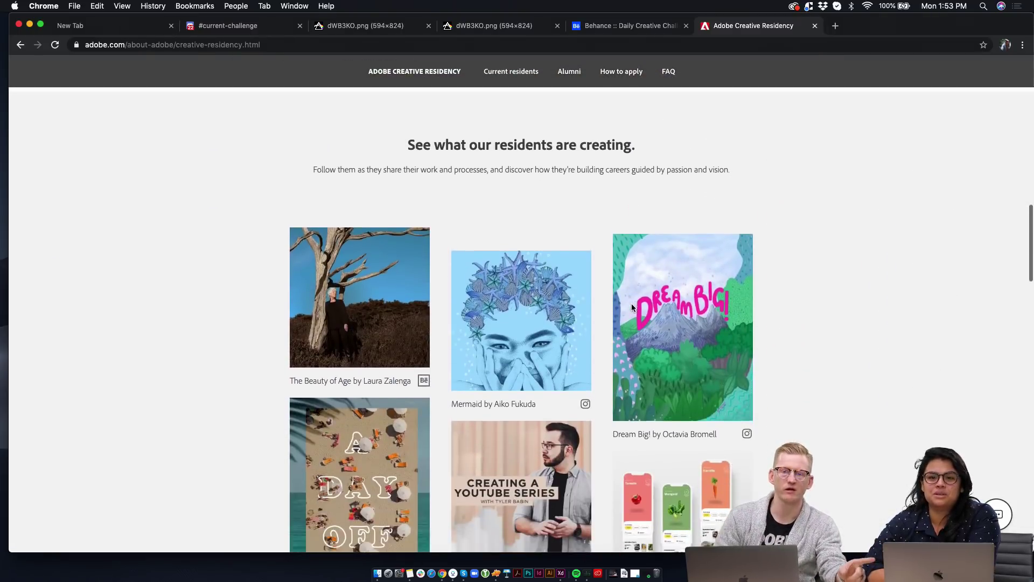
{"action": "scroll", "coordinate": [631, 303], "scroll_direction": "up", "scroll_amount": 15}
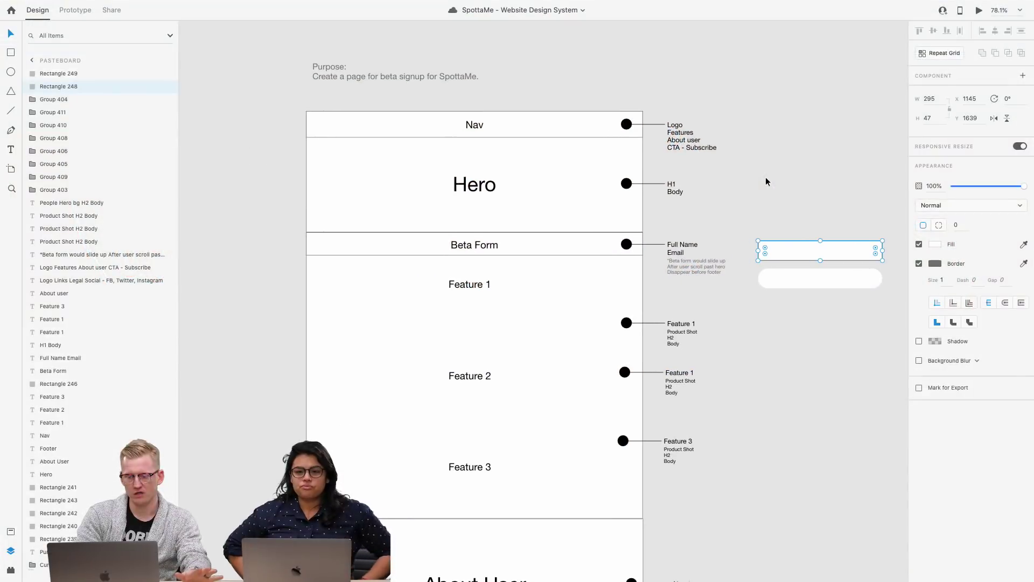
Step: Return to XD and review the wireframe's Nav, Hero, Beta Form and Feature sections next to the two field rectangles
{"action": "scroll", "coordinate": [767, 182], "scroll_direction": "up", "scroll_amount": 1}
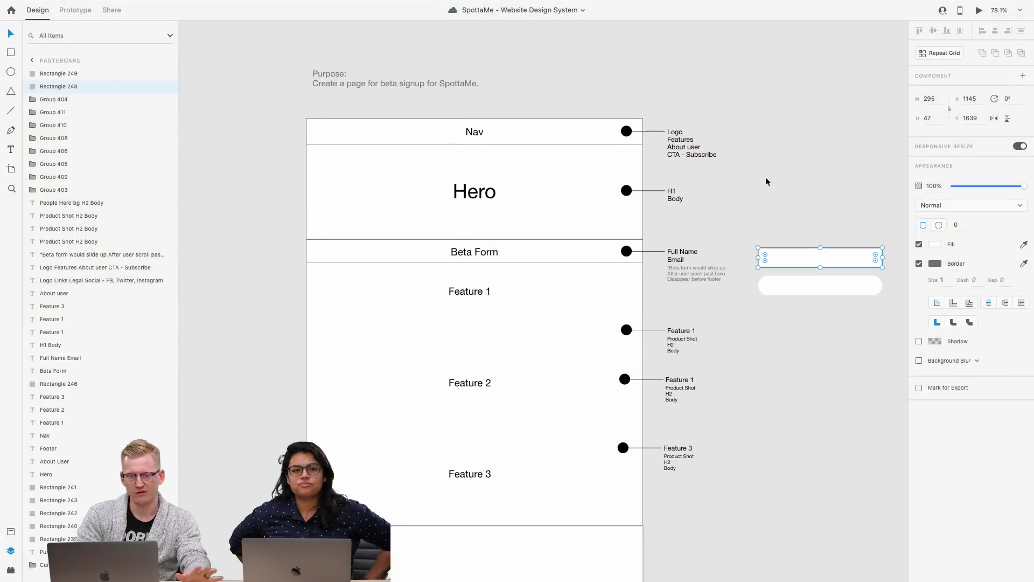
{"action": "scroll", "coordinate": [767, 182], "scroll_direction": "left", "scroll_amount": 1}
{"action": "scroll", "coordinate": [502, 202], "scroll_direction": "up", "scroll_amount": 2}
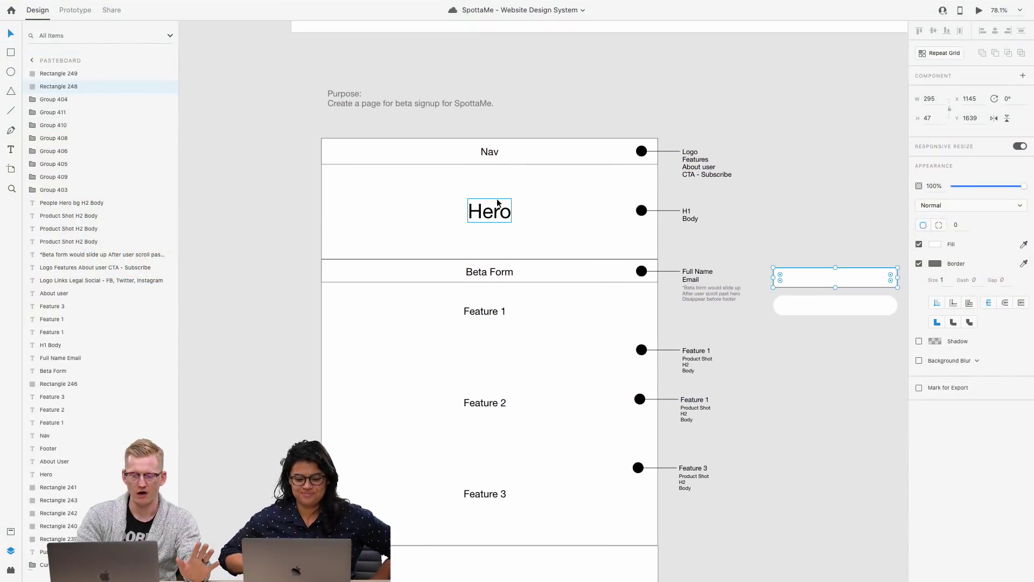
{"action": "scroll", "coordinate": [572, 253], "scroll_direction": "down", "scroll_amount": 1}
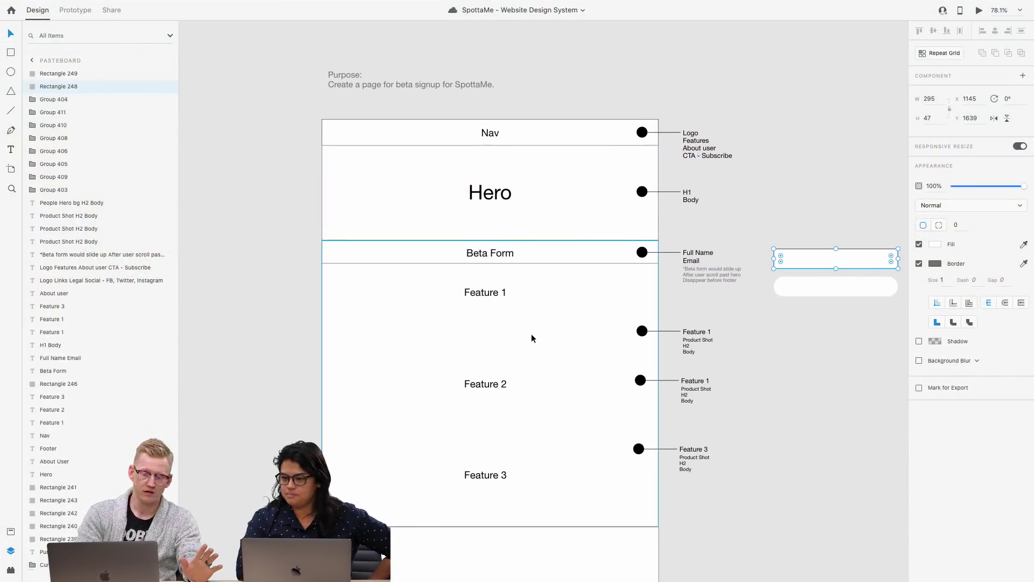
{"action": "scroll", "coordinate": [531, 336], "scroll_direction": "down", "scroll_amount": 2}
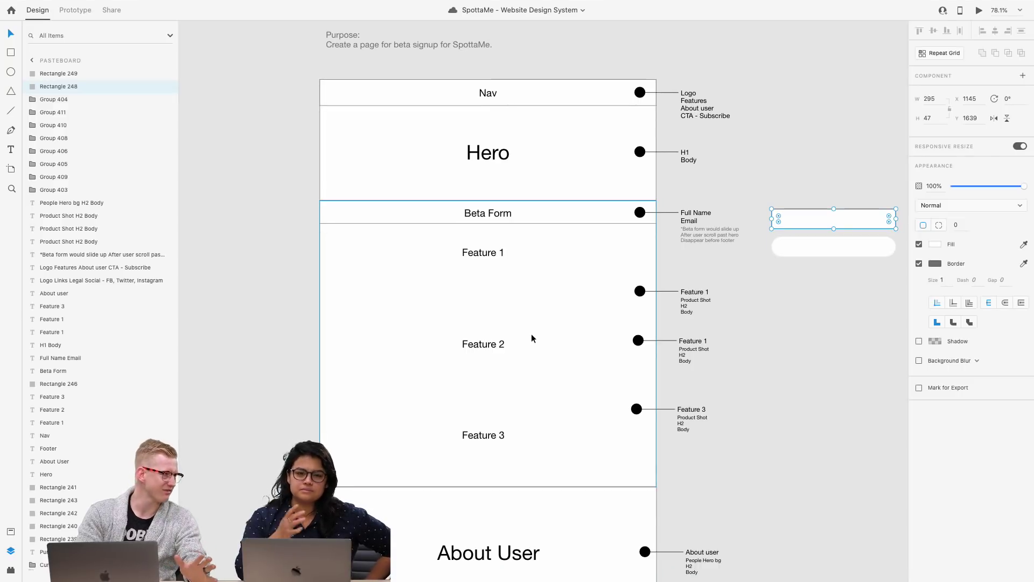
{"action": "scroll", "coordinate": [532, 337], "scroll_direction": "up", "scroll_amount": 1}
{"action": "scroll", "coordinate": [531, 339], "scroll_direction": "right", "scroll_amount": 1}
{"action": "scroll", "coordinate": [544, 338], "scroll_direction": "right", "scroll_amount": 3}
{"action": "scroll", "coordinate": [544, 339], "scroll_direction": "up", "scroll_amount": 1}
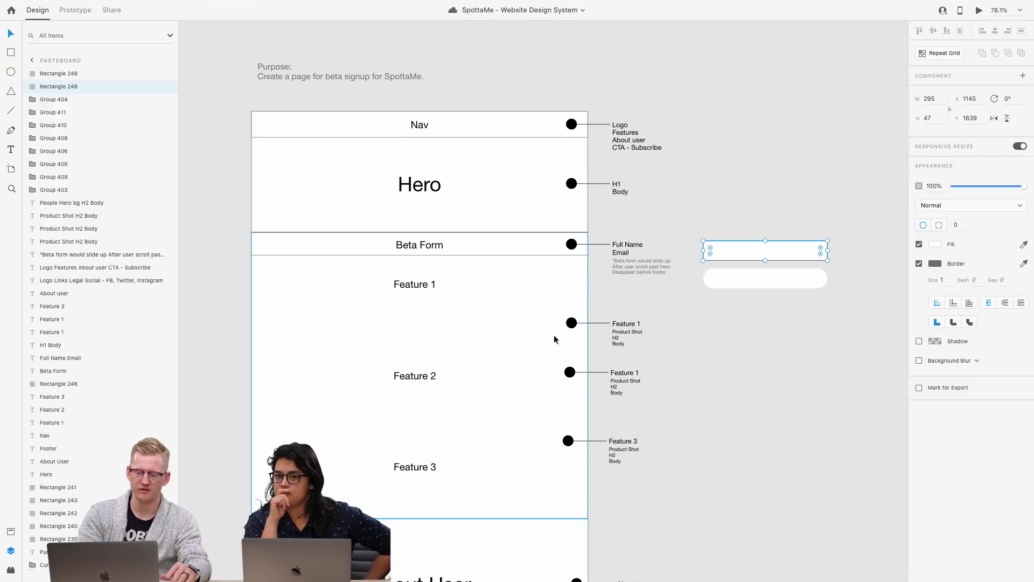
Step: Compare the square-cornered rectangle with the rounded one below it up close, beside the Full Name and Email notes
{"action": "left_click", "coordinate": [773, 351]}
{"action": "scroll", "coordinate": [772, 347], "scroll_direction": "up", "scroll_amount": 4}
{"action": "left_click", "coordinate": [635, 294]}
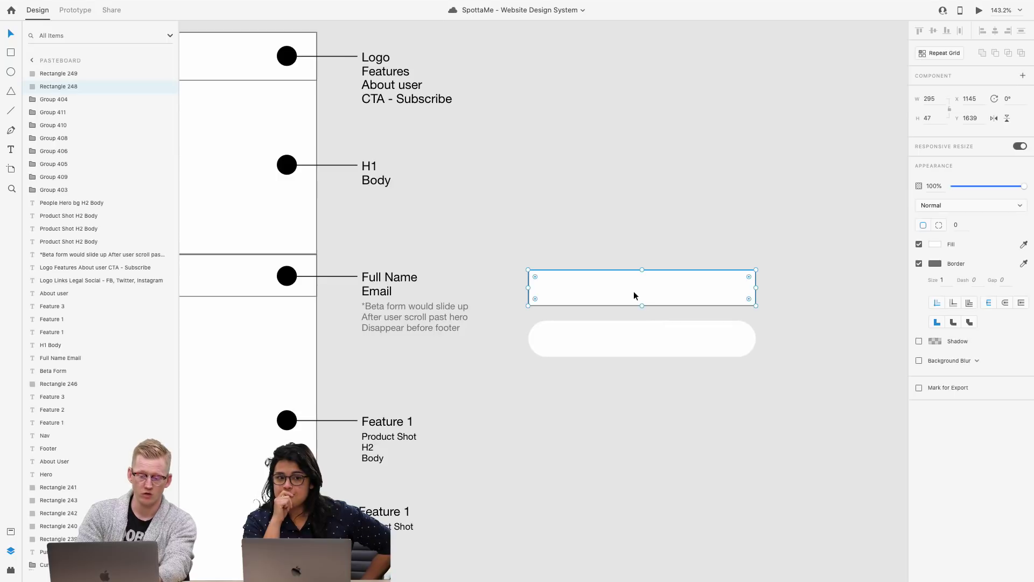
{"action": "left_click", "coordinate": [642, 341]}
{"action": "left_click", "coordinate": [641, 291]}
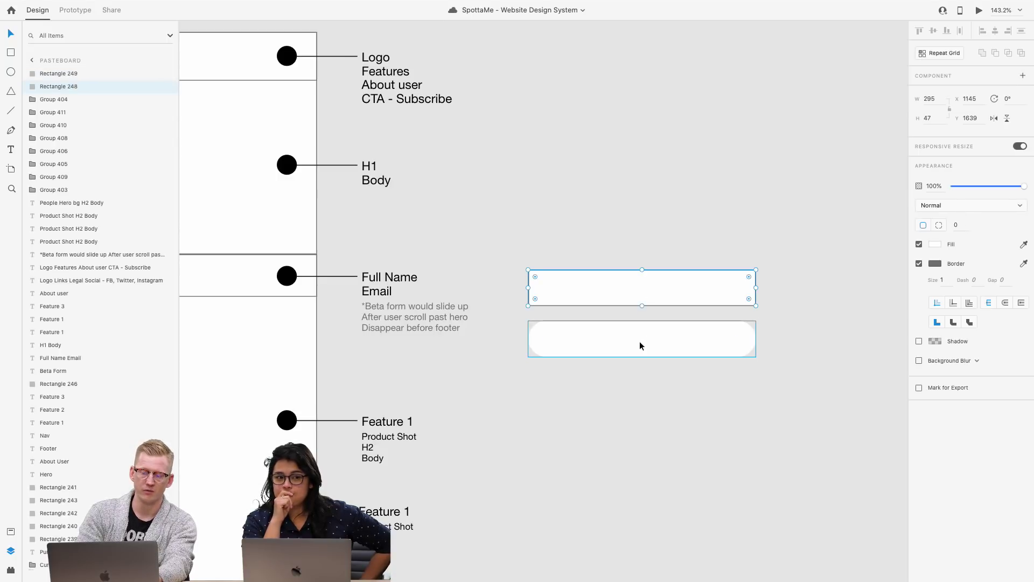
{"action": "left_click", "coordinate": [639, 342]}
{"action": "scroll", "coordinate": [638, 341], "scroll_direction": "down", "scroll_amount": 3}
{"action": "left_click", "coordinate": [628, 289]}
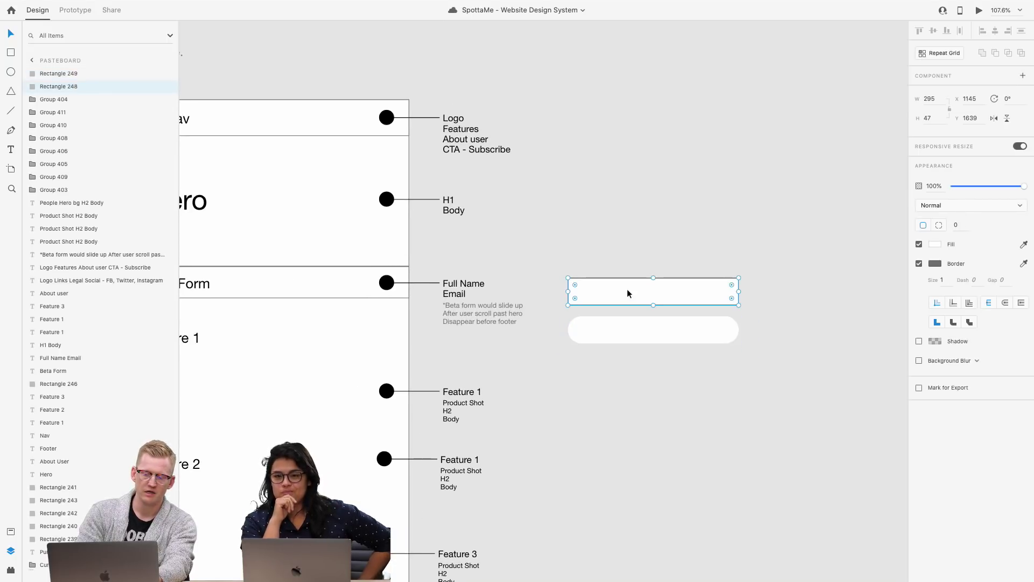
Step: Make the linked SpottaMe full logo on the Web 1920 – 1 artboard a master component
{"action": "scroll", "coordinate": [627, 289], "scroll_direction": "up", "scroll_amount": 10}
{"action": "scroll", "coordinate": [627, 289], "scroll_direction": "left", "scroll_amount": 5}
{"action": "scroll", "coordinate": [627, 288], "scroll_direction": "down", "scroll_amount": 5}
{"action": "scroll", "coordinate": [518, 291], "scroll_direction": "right", "scroll_amount": 1}
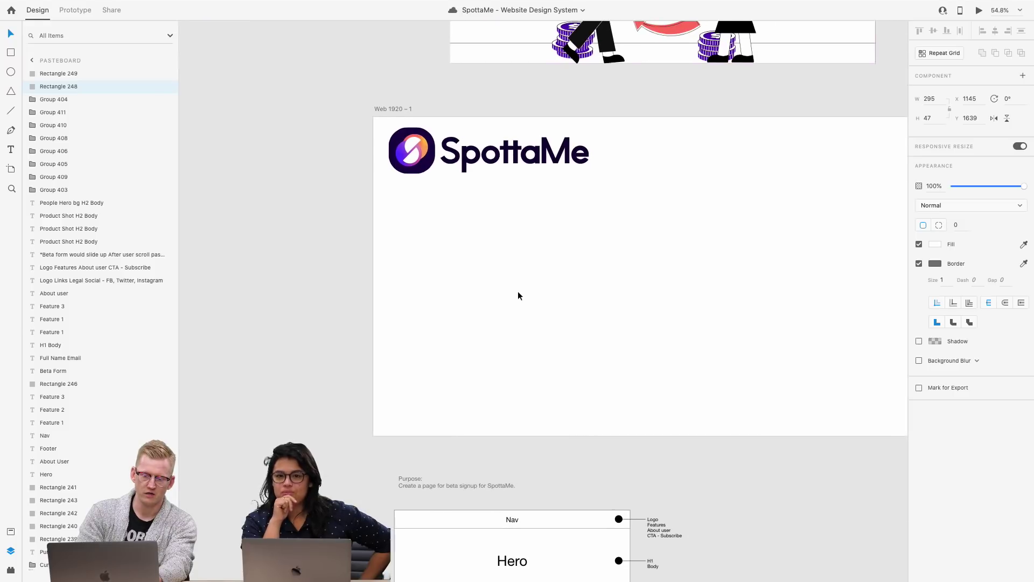
{"action": "left_click", "coordinate": [459, 196]}
{"action": "left_click", "coordinate": [442, 161]}
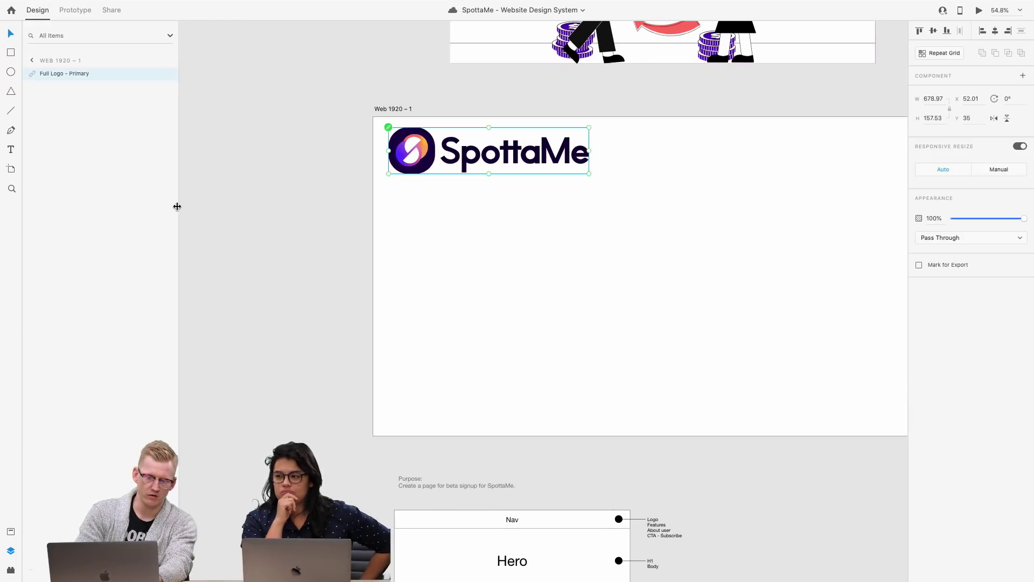
{"action": "key", "text": "super+k"}
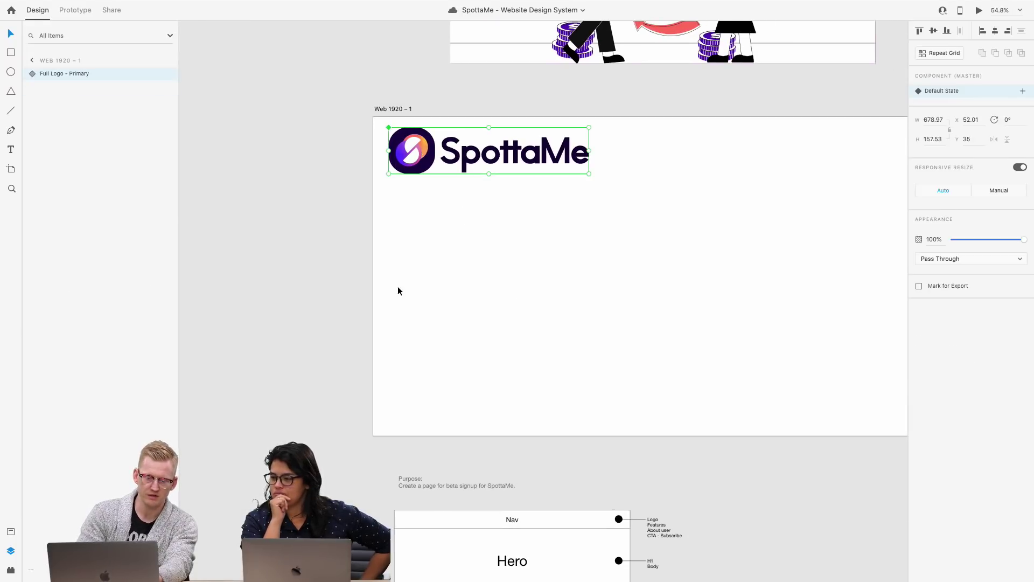
Step: Examine the tab bar circles on the purple Artboard – 1, and return to the signup wireframe and its two field rectangles
{"action": "scroll", "coordinate": [398, 286], "scroll_direction": "down", "scroll_amount": 5}
{"action": "scroll", "coordinate": [398, 286], "scroll_direction": "right", "scroll_amount": 5}
{"action": "scroll", "coordinate": [445, 356], "scroll_direction": "up", "scroll_amount": 3}
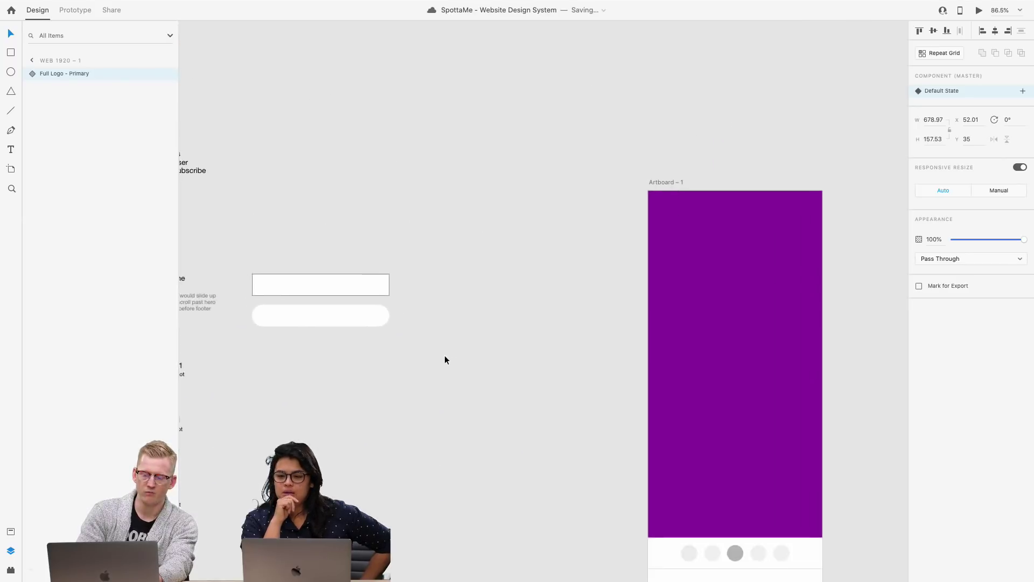
{"action": "scroll", "coordinate": [444, 355], "scroll_direction": "right", "scroll_amount": 5}
{"action": "scroll", "coordinate": [444, 354], "scroll_direction": "down", "scroll_amount": 4}
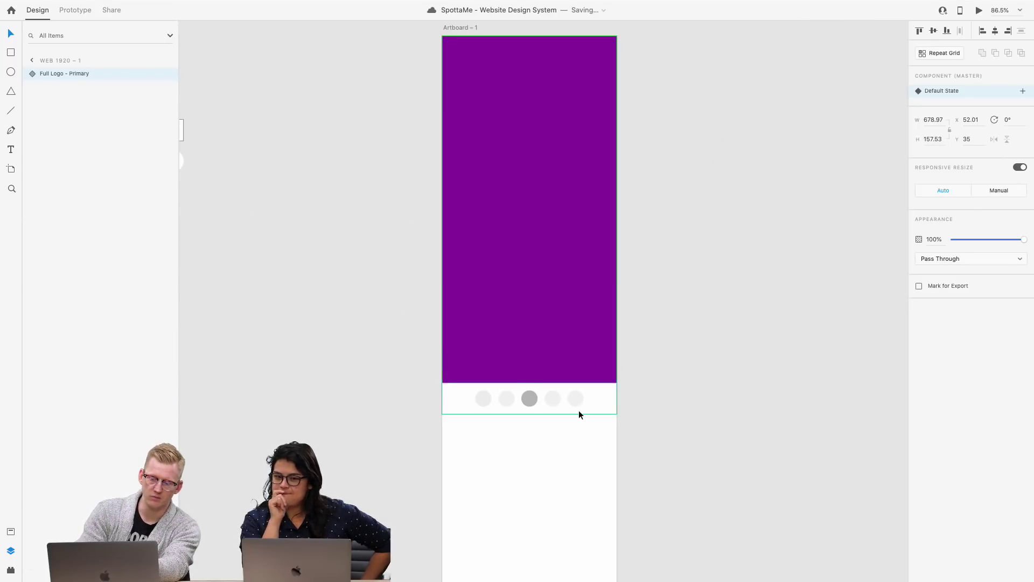
{"action": "scroll", "coordinate": [579, 409], "scroll_direction": "down", "scroll_amount": 1}
{"action": "scroll", "coordinate": [579, 410], "scroll_direction": "up", "scroll_amount": 3}
{"action": "scroll", "coordinate": [579, 410], "scroll_direction": "down", "scroll_amount": 1}
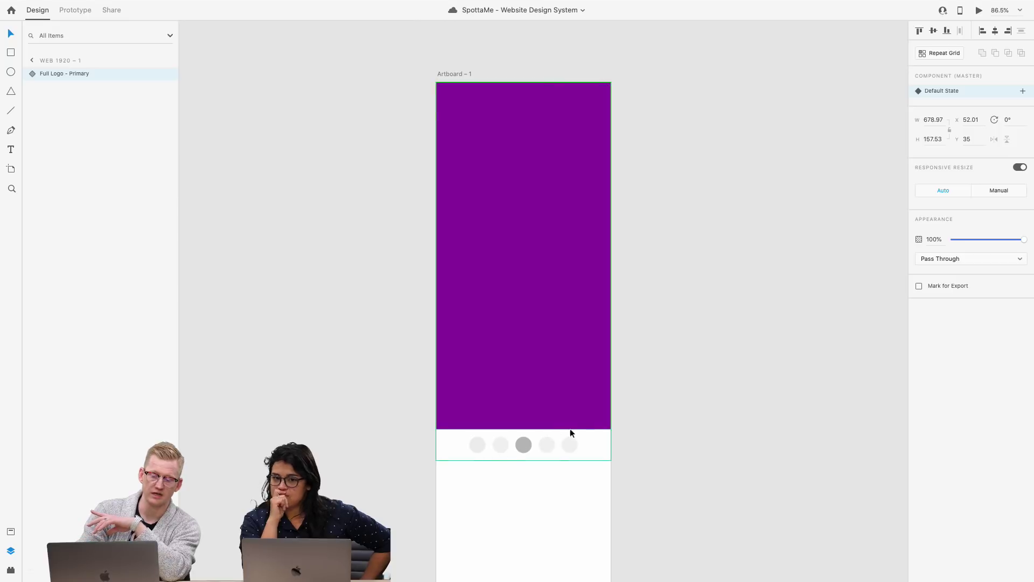
{"action": "scroll", "coordinate": [592, 426], "scroll_direction": "left", "scroll_amount": 5}
{"action": "scroll", "coordinate": [593, 426], "scroll_direction": "up", "scroll_amount": 1}
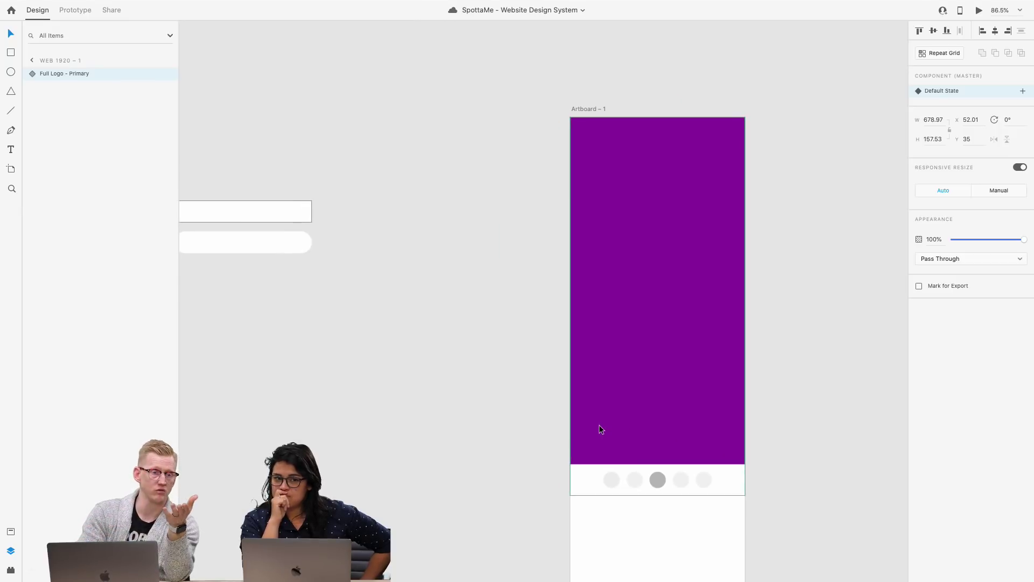
{"action": "scroll", "coordinate": [599, 424], "scroll_direction": "left", "scroll_amount": 10}
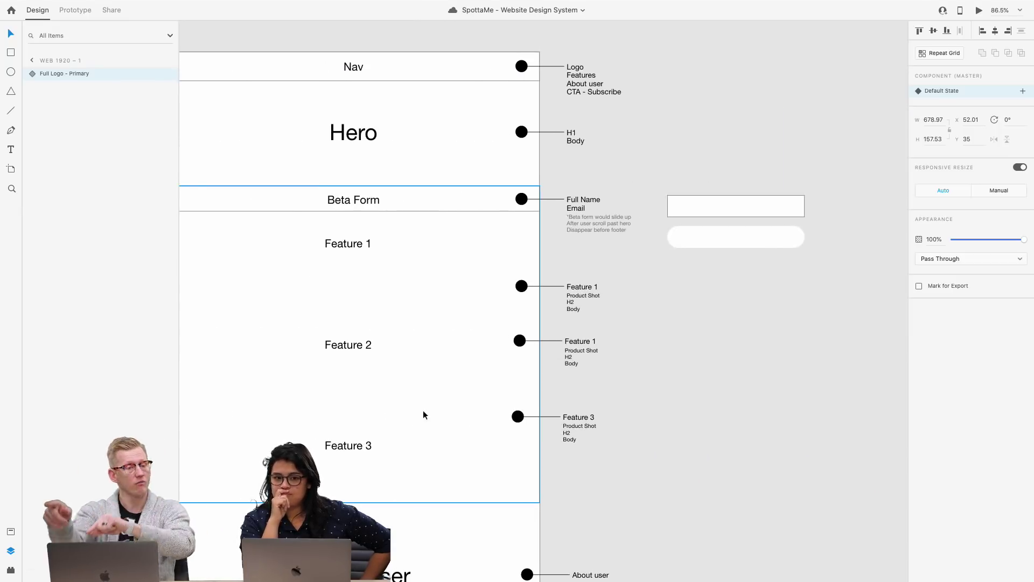